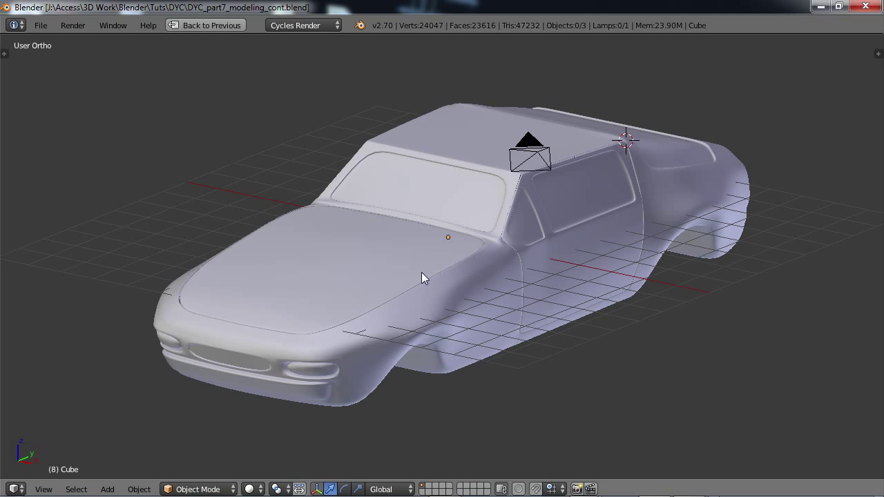
# Step: Examine the car body model from several angles, including the windows, door seams and wheel arches
pyautogui.moveTo(422, 275); pyautogui.dragTo(405, 271, button='middle')
pyautogui.moveTo(453, 290)
pyautogui.mouseDown(button='middle')
pyautogui.moveTo(432, 284)
pyautogui.moveTo(449, 299)
pyautogui.mouseUp(button='middle')
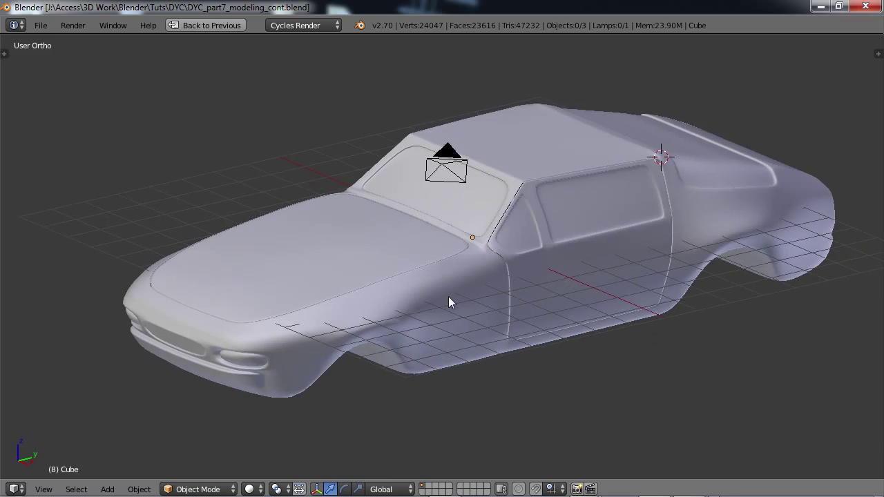
pyautogui.press('Tab')
pyautogui.moveTo(501, 283); pyautogui.dragTo(443, 270, button='middle')
pyautogui.press('Tab')
pyautogui.scroll(4, 509, 282)
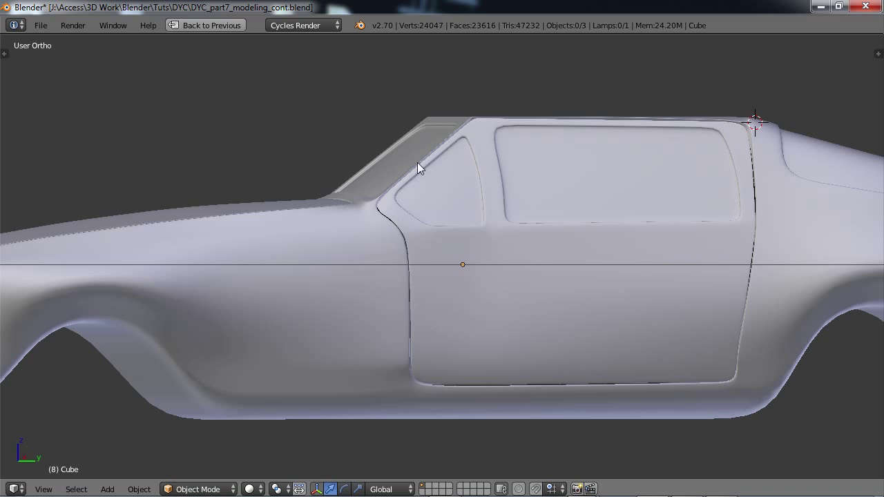
pyautogui.scroll(-4, 558, 366)
pyautogui.moveTo(533, 354); pyautogui.dragTo(375, 276, button='middle')
# Step: Switch the front-view viewport to the right orthographic view and maximize it, framing the whole car over the side reference sketch
pyautogui.hotkey('ctrl', 'Up')
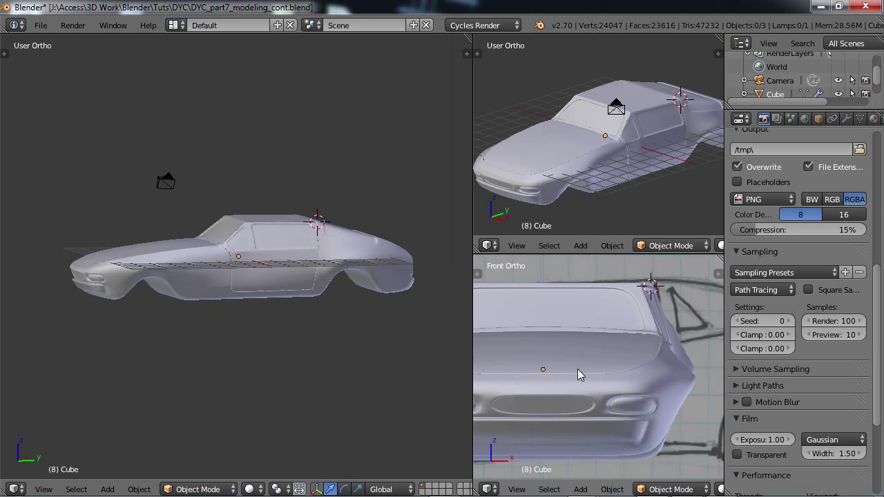
pyautogui.press('KP_3')
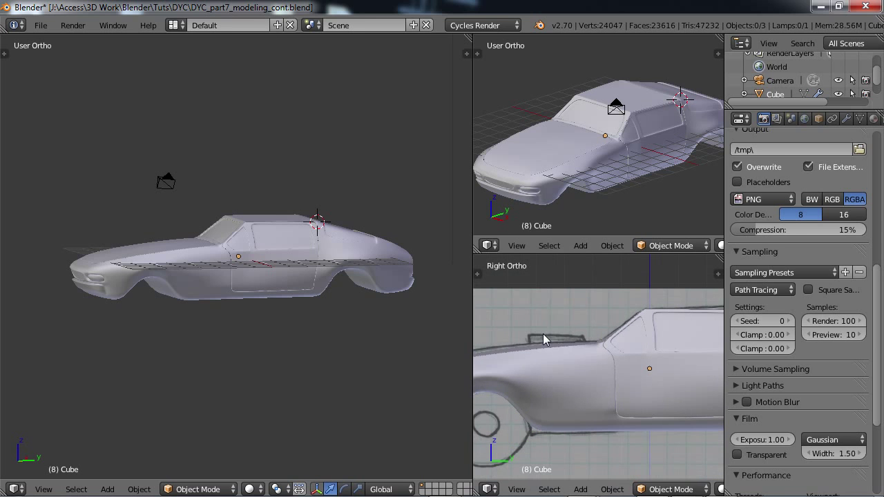
pyautogui.scroll(-2, 543, 333)
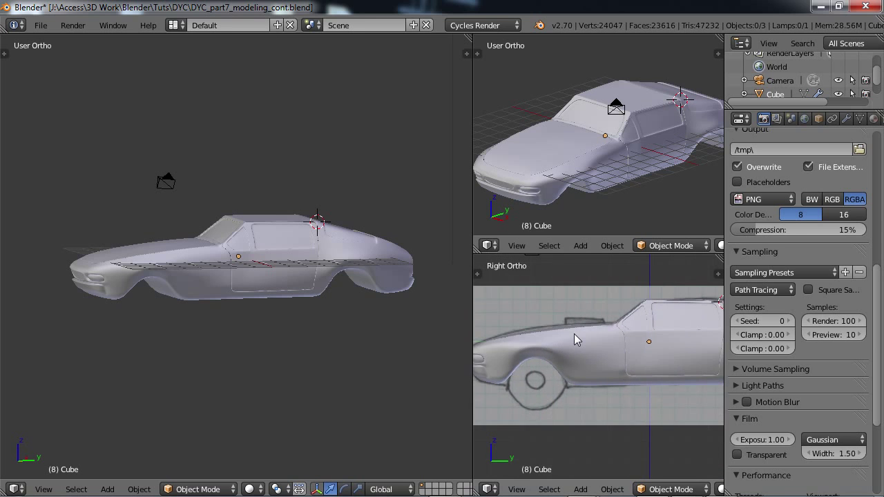
pyautogui.hotkey('ctrl', 'Up')
pyautogui.scroll(-3, 444, 288)
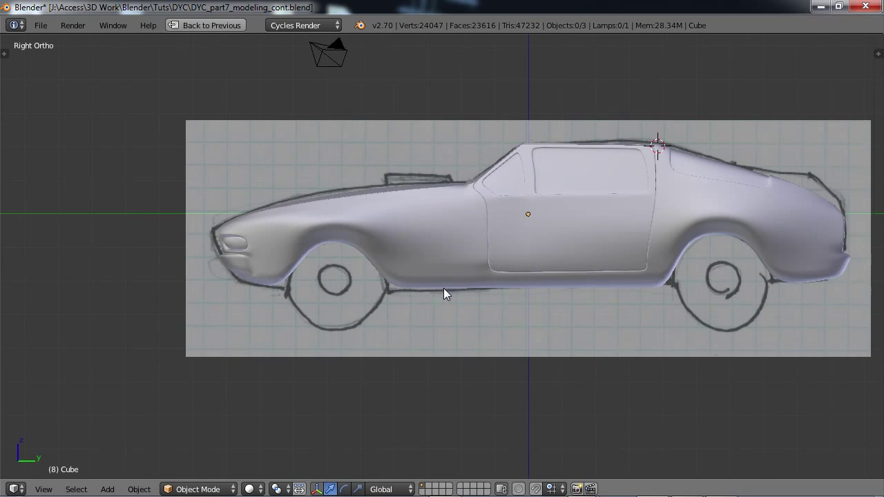
pyautogui.keyDown('shift'); pyautogui.moveTo(427, 285); pyautogui.dragTo(368, 287, button='middle'); pyautogui.keyUp('shift')
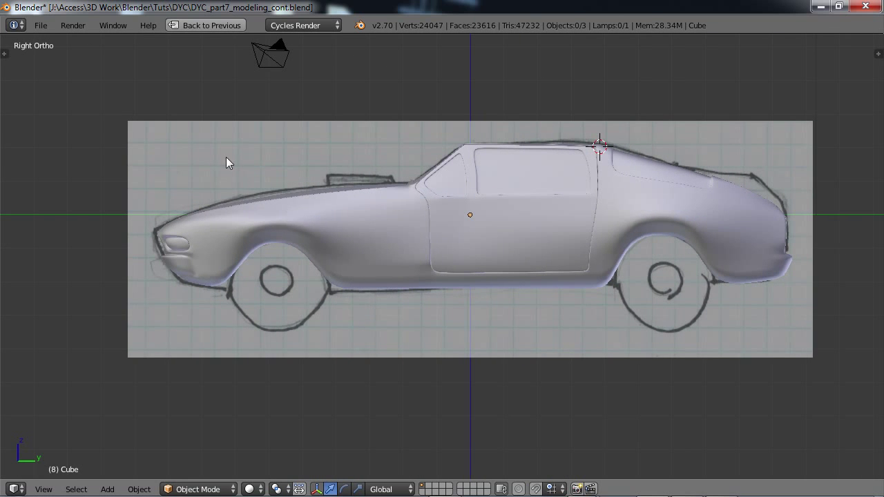
# Step: Save the project as a new file named DYC_part8_modeling_tires.blend in the DYC folder
pyautogui.click(45, 27)
pyautogui.click(66, 140)
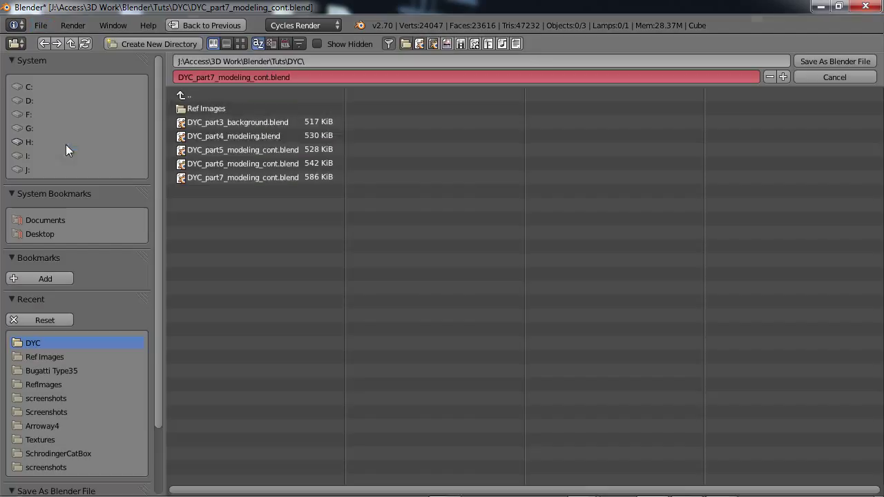
pyautogui.click(235, 77)
pyautogui.moveTo(209, 77); pyautogui.dragTo(216, 90)
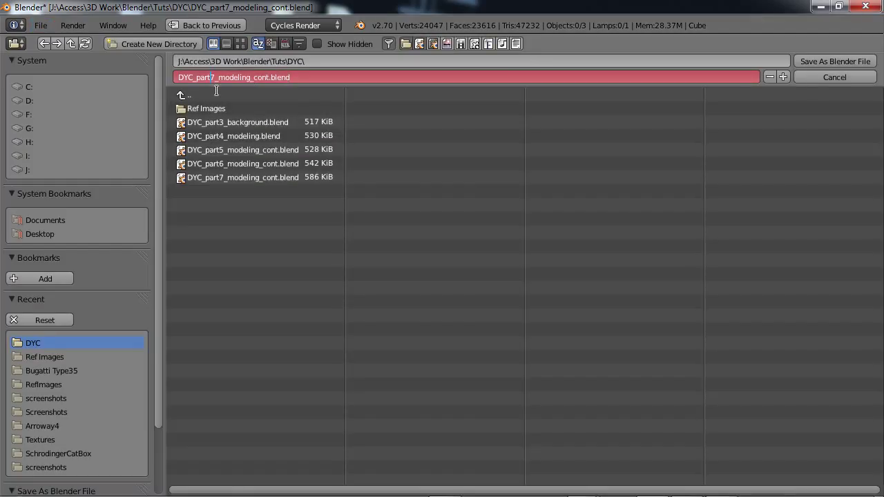
pyautogui.write('8')
pyautogui.press('Delete')
pyautogui.press('Delete')
pyautogui.press('Delete')
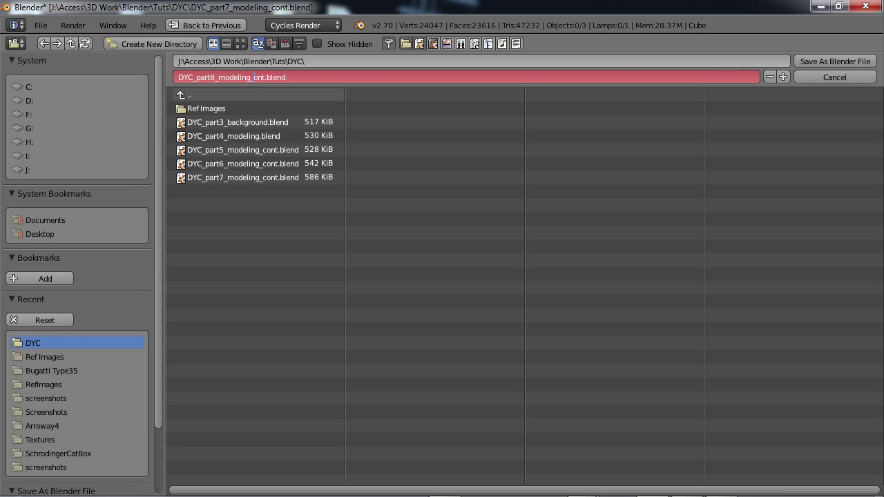
pyautogui.write('ires')
pyautogui.press('Return')
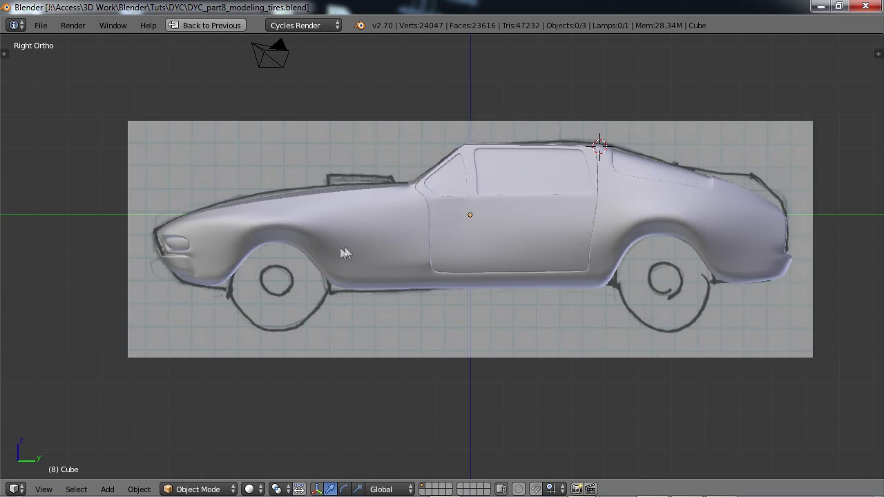
# Step: Place the 3D cursor at the centre of the sketched front wheel hub
pyautogui.keyDown('shift'); pyautogui.moveTo(345, 253); pyautogui.dragTo(393, 249, button='middle'); pyautogui.keyUp('shift')
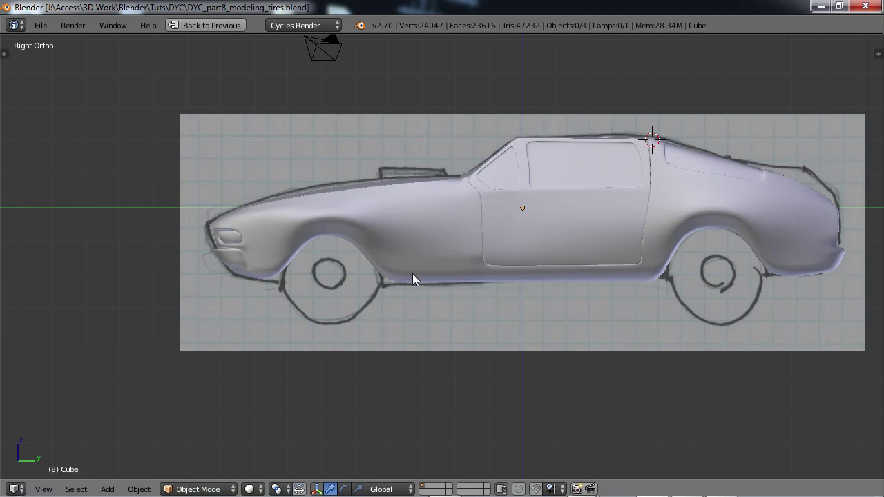
pyautogui.scroll(1, 414, 277)
pyautogui.keyDown('shift'); pyautogui.moveTo(339, 310); pyautogui.dragTo(391, 307, button='middle'); pyautogui.keyUp('shift')
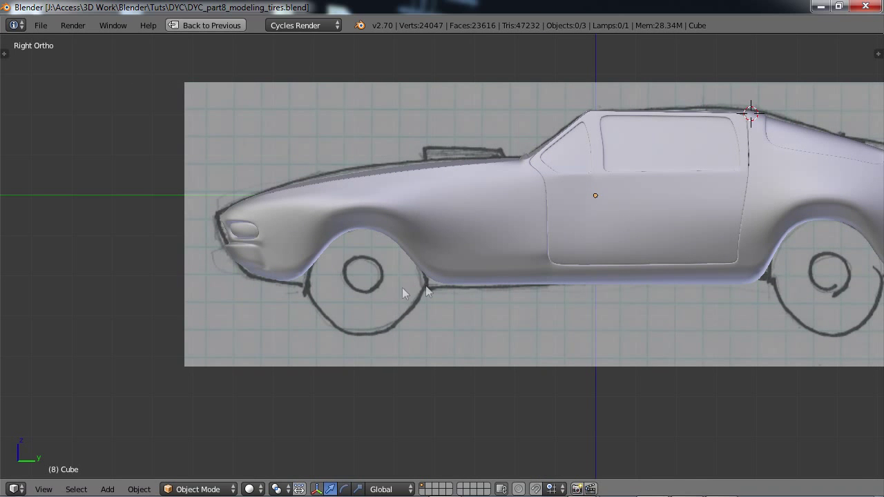
pyautogui.scroll(1, 452, 289)
pyautogui.keyDown('shift'); pyautogui.moveTo(459, 270); pyautogui.dragTo(422, 301, button='middle'); pyautogui.keyUp('shift')
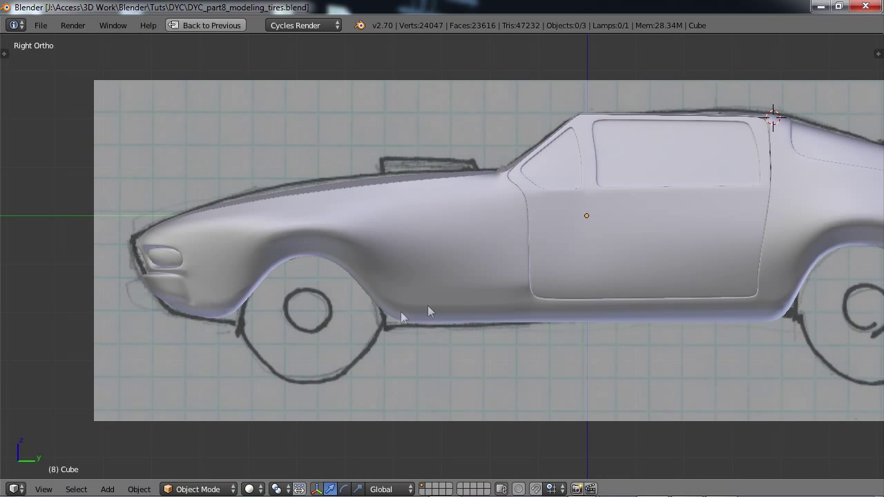
pyautogui.click(307, 313)
pyautogui.scroll(-1, 307, 310)
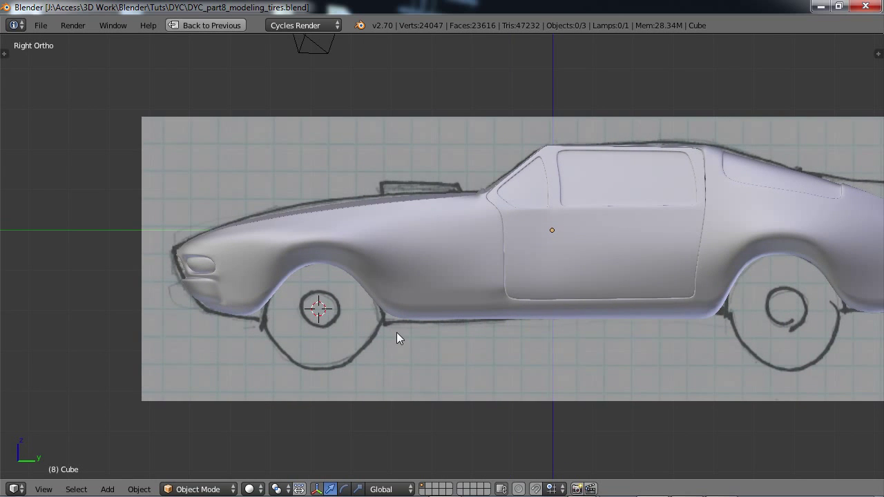
# Step: Add a cylinder mesh at the 3D cursor for the front tire
pyautogui.hotkey('shift', 'a')
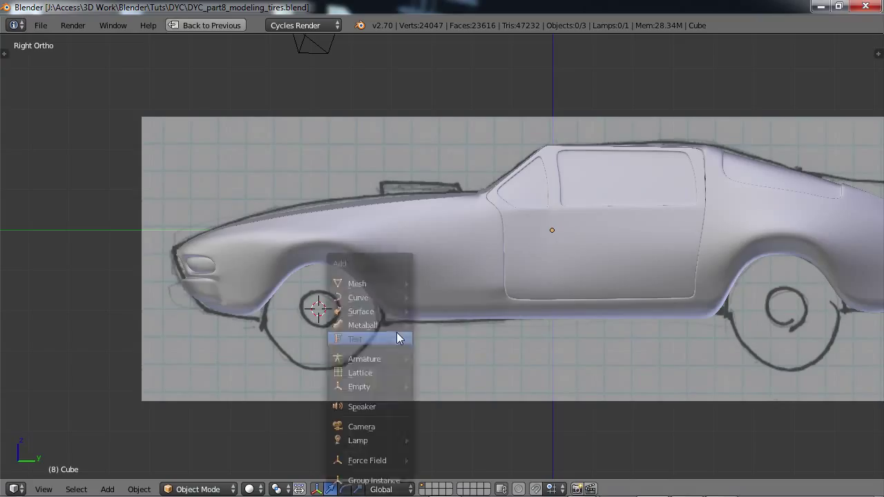
pyautogui.moveTo(381, 285)
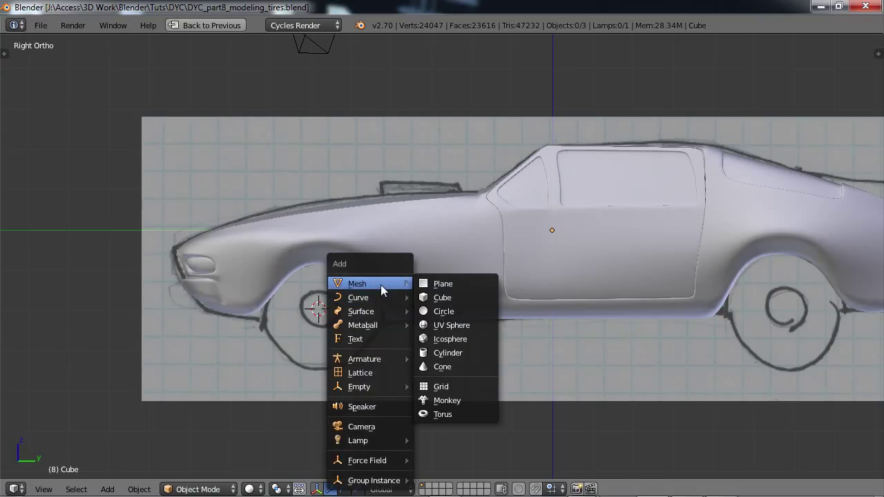
pyautogui.click(447, 353)
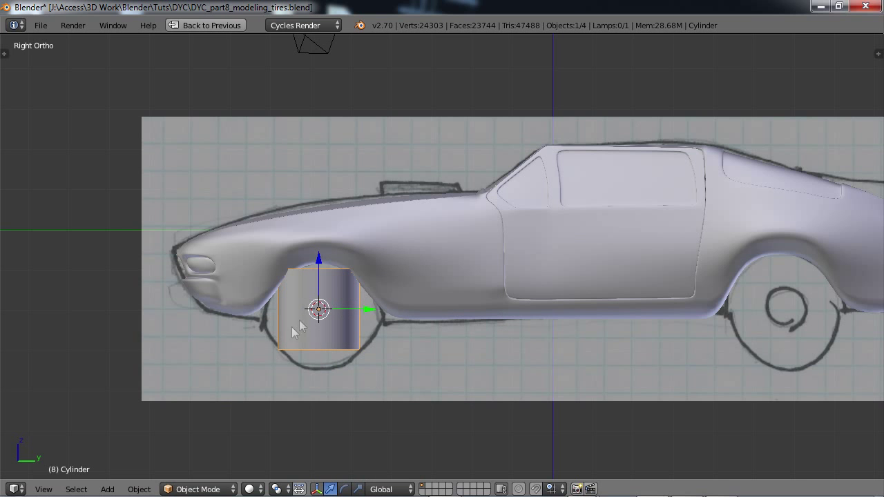
# Step: Set the new cylinder's cap fill type to Nothing and its vertices to 128
pyautogui.press('t')
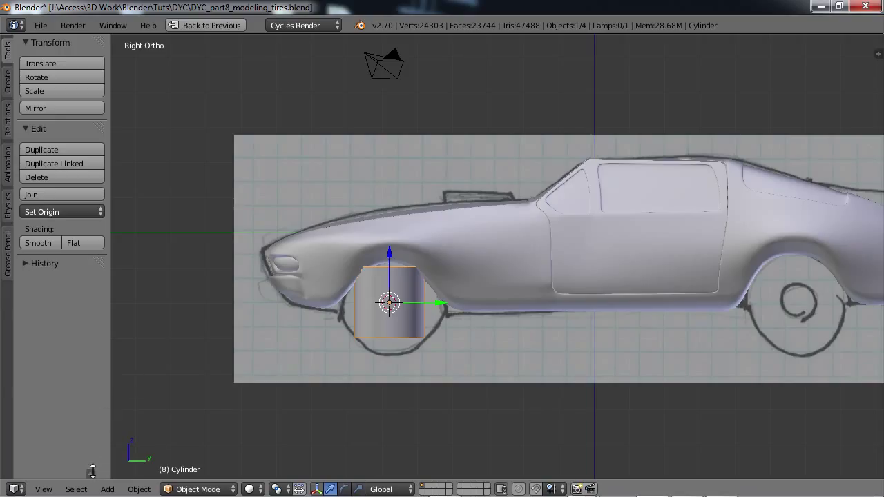
pyautogui.moveTo(92, 471); pyautogui.dragTo(93, 464)
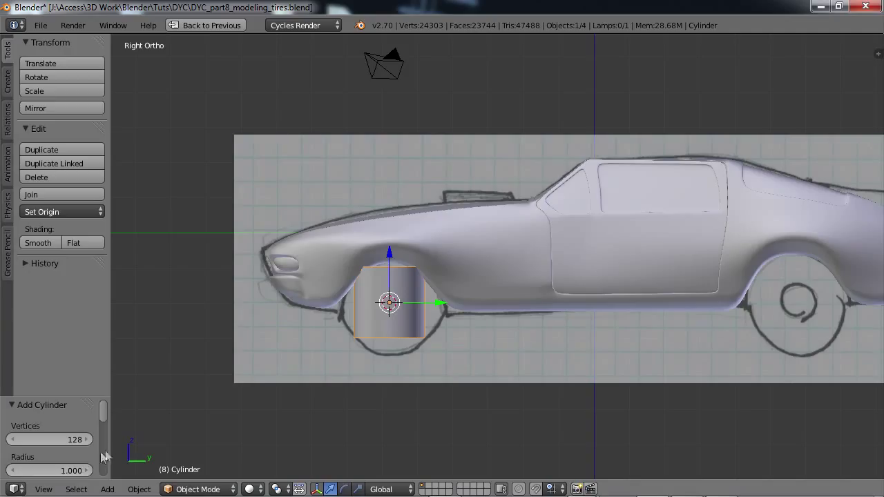
pyautogui.moveTo(104, 414); pyautogui.dragTo(102, 437)
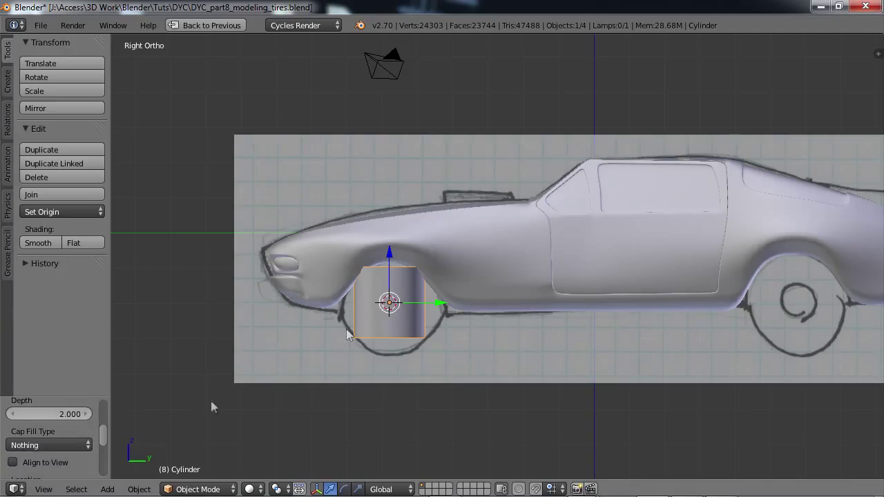
pyautogui.click(87, 449)
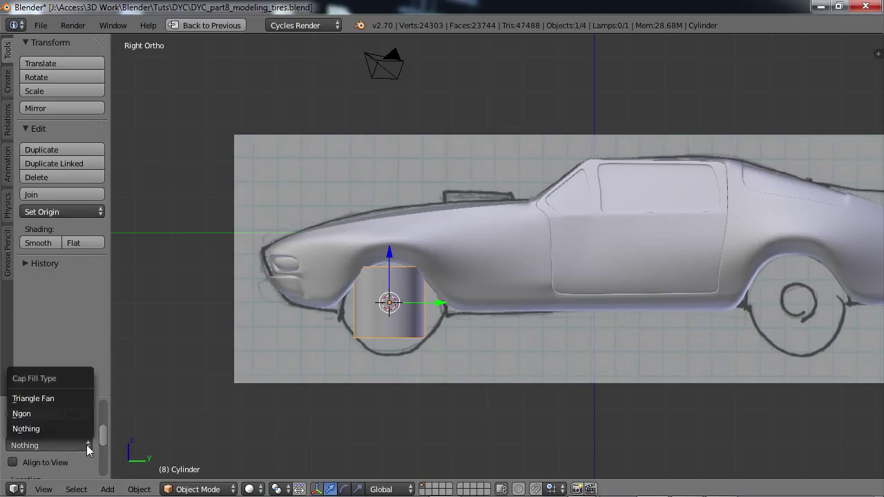
pyautogui.click(41, 429)
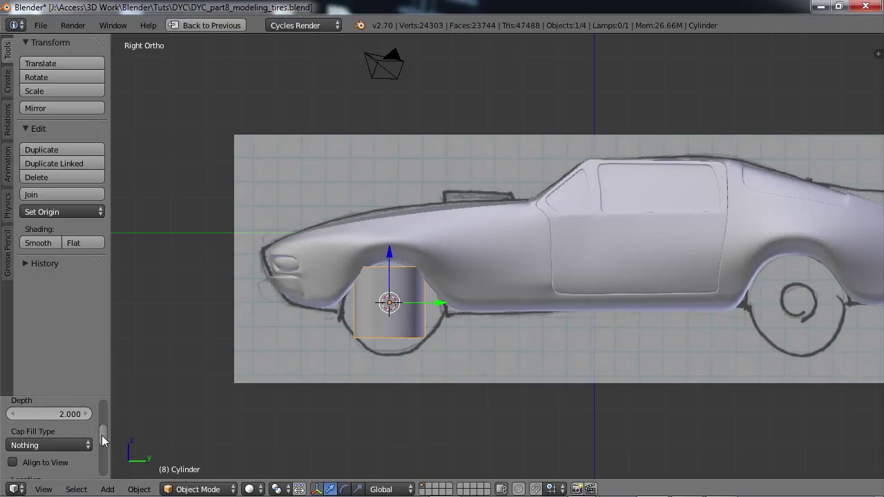
pyautogui.moveTo(102, 440); pyautogui.dragTo(103, 409)
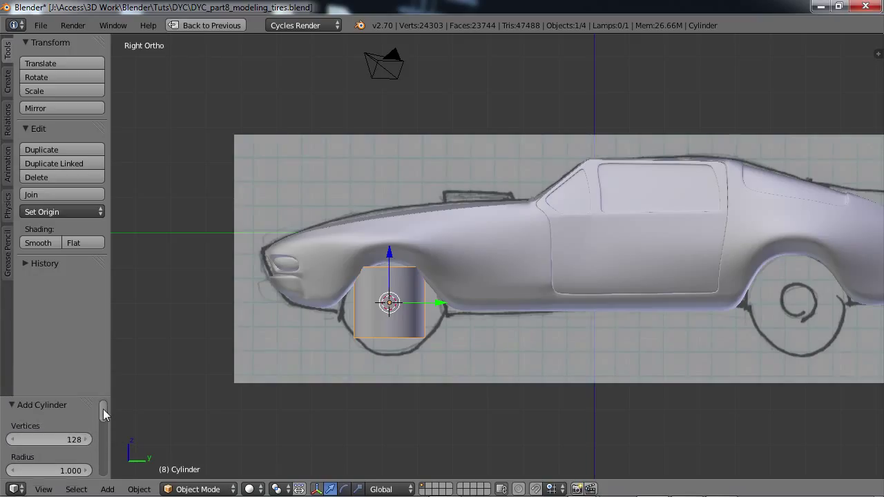
pyautogui.click(68, 438)
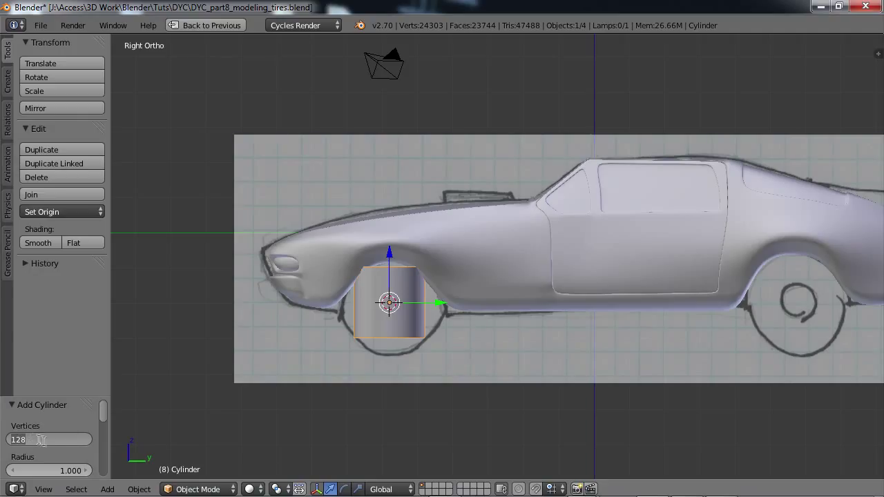
pyautogui.press('Return')
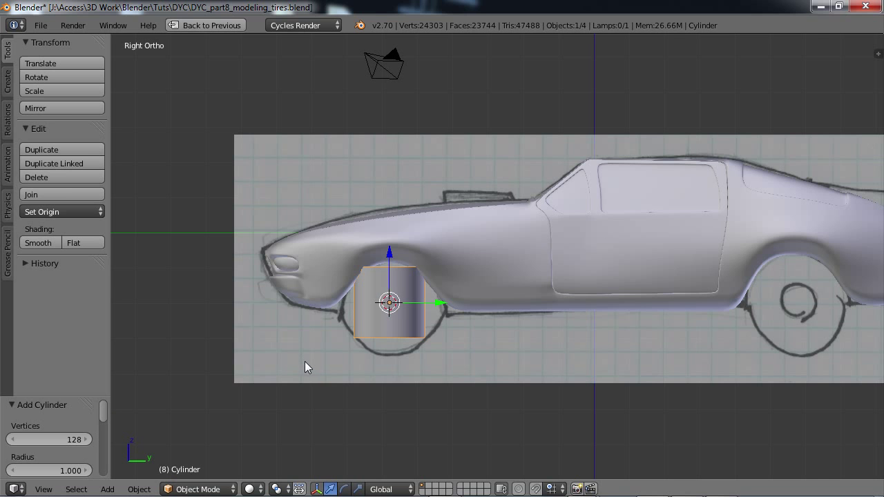
pyautogui.press('t')
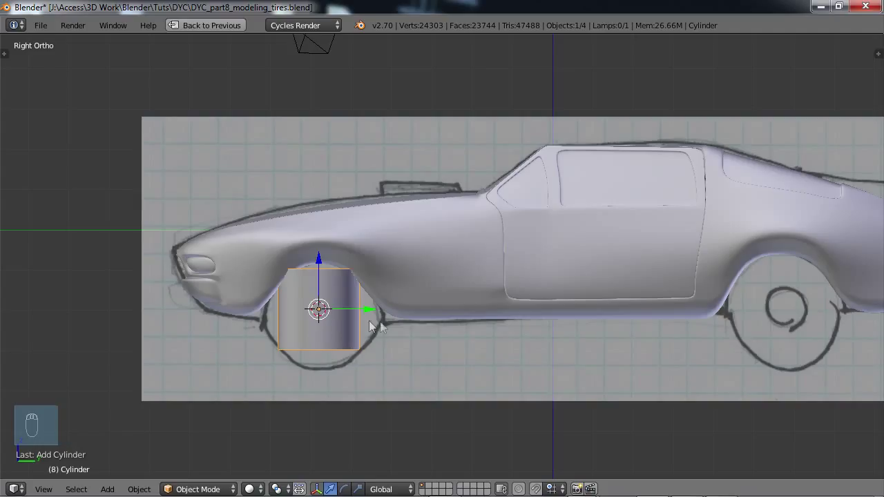
# Step: Rotate the cylinder 90 degrees about the global Y axis
pyautogui.press('r')
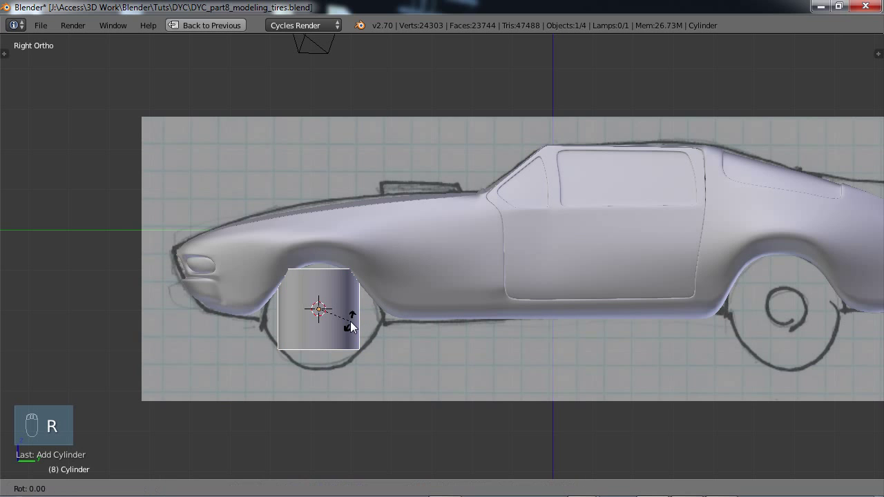
pyautogui.press('y')
pyautogui.press('9')
pyautogui.press('0')
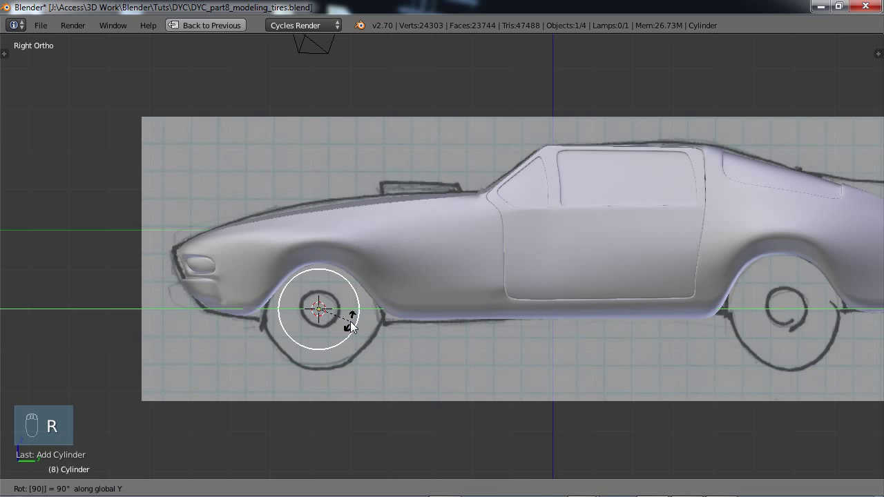
pyautogui.press('Return')
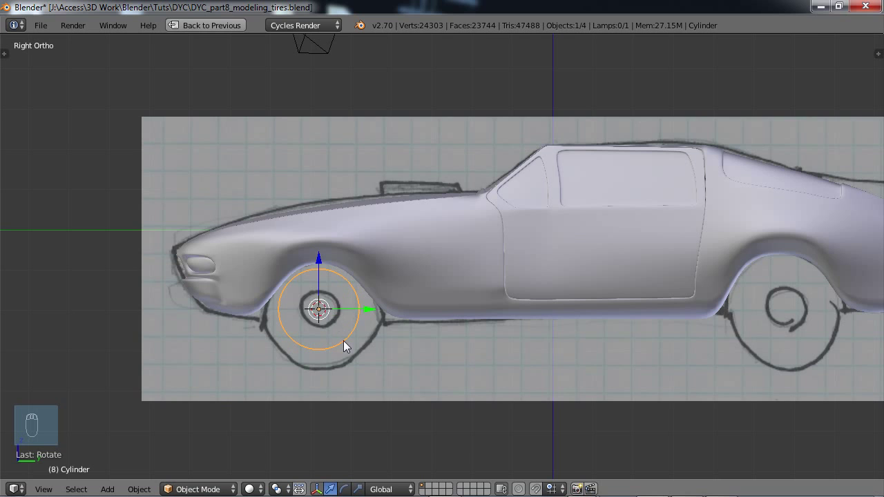
# Step: Scale the cylinder up uniformly to match the outer outline of the sketched front tire
pyautogui.scroll(4, 344, 340)
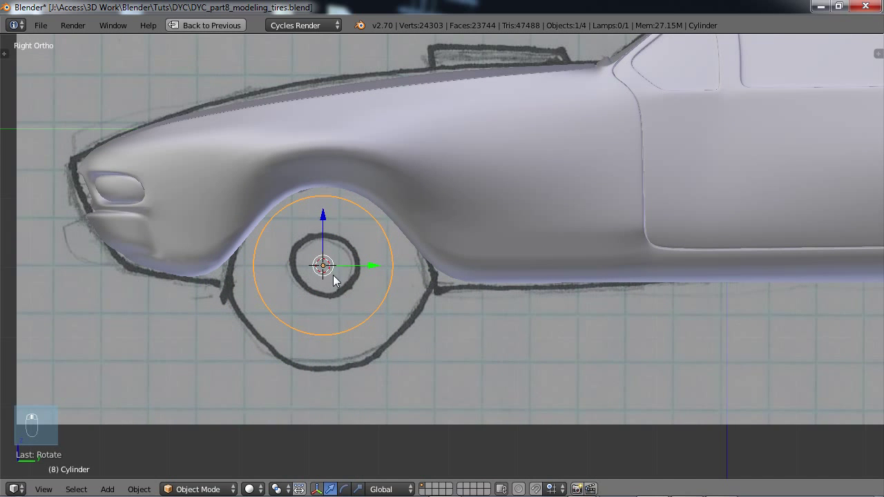
pyautogui.keyDown('shift'); pyautogui.moveTo(322, 275); pyautogui.dragTo(346, 289, button='middle'); pyautogui.keyUp('shift')
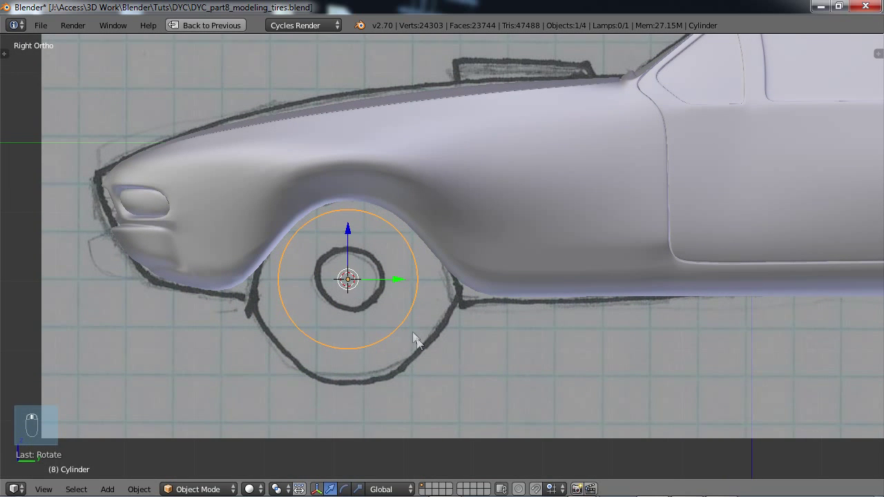
pyautogui.press('s')
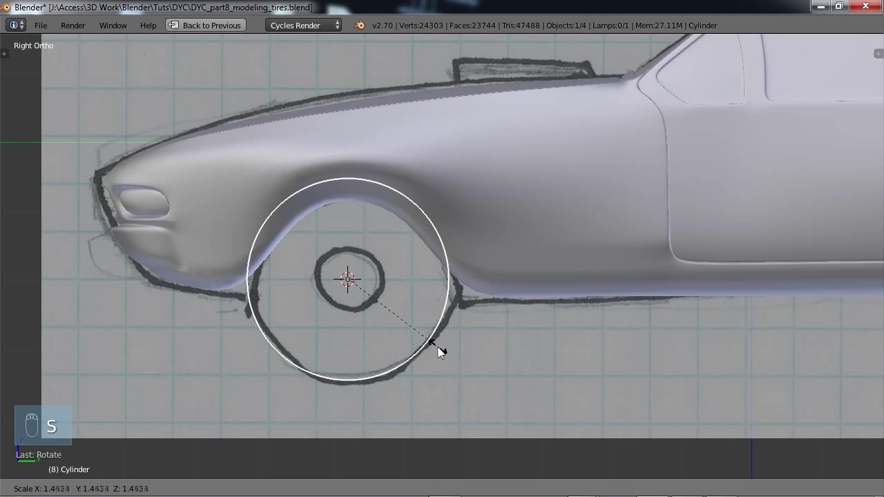
pyautogui.click(435, 346)
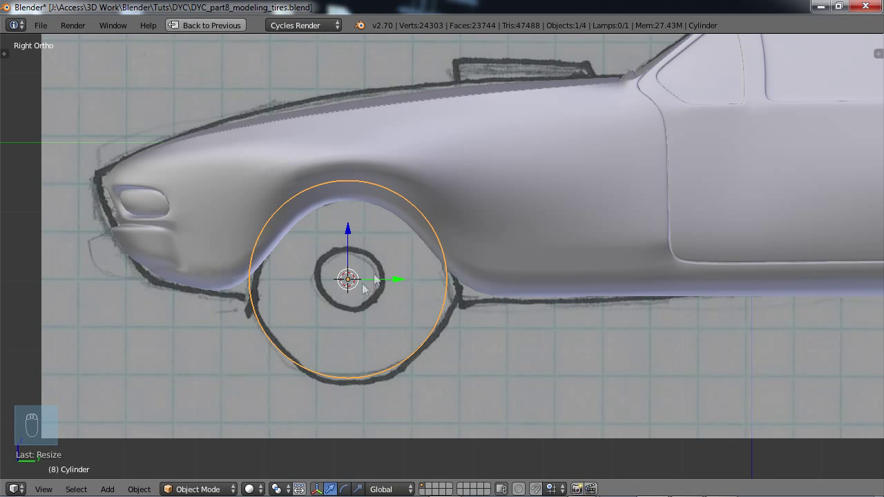
# Step: Scale the cylinder to about 0.21 along the global X axis and shift it slightly outward along X
pyautogui.moveTo(353, 329); pyautogui.dragTo(522, 306, button='middle')
pyautogui.press('s')
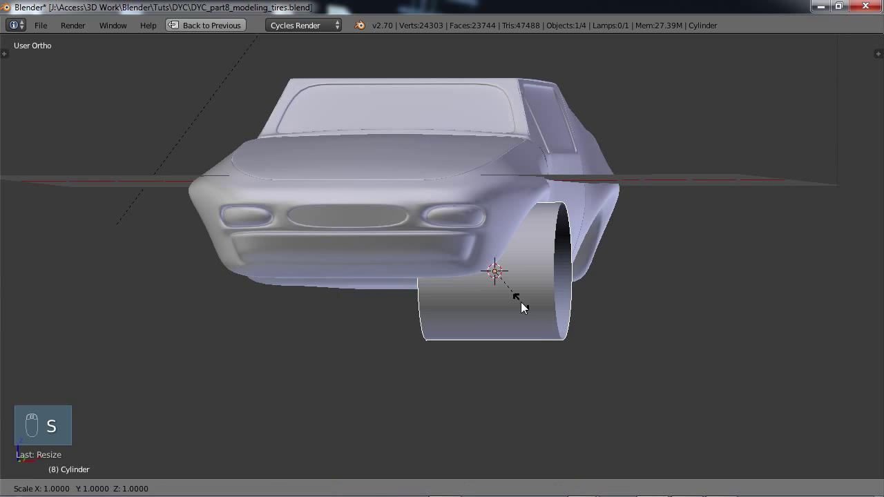
pyautogui.press('x')
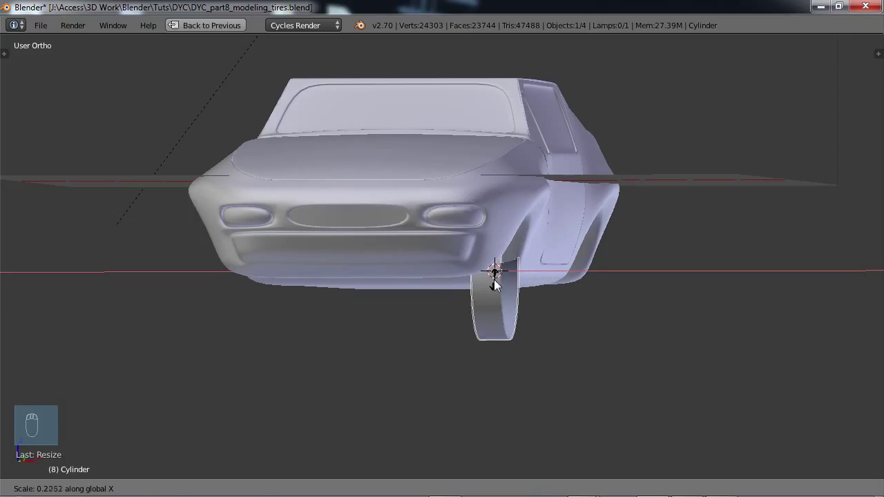
pyautogui.click(494, 279)
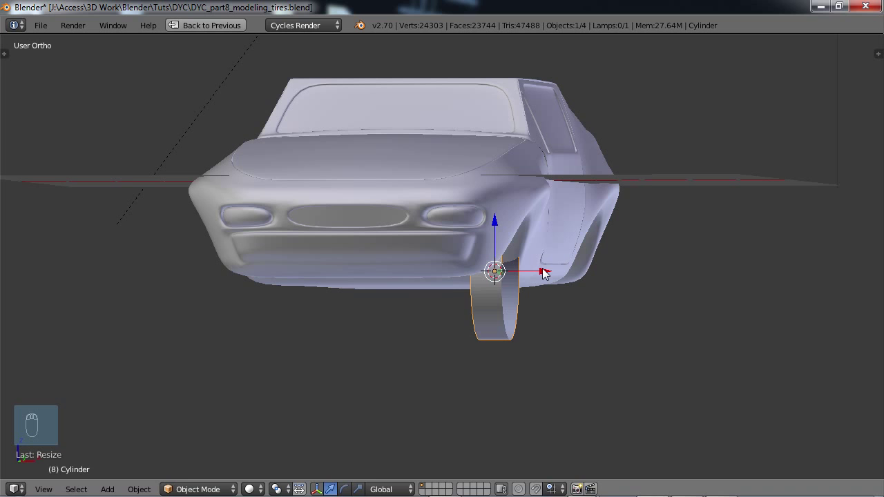
pyautogui.moveTo(544, 274); pyautogui.dragTo(556, 269)
# Step: Widen the tire cylinder along the global X axis by a factor of about 1.37
pyautogui.moveTo(558, 295); pyautogui.dragTo(449, 342, button='middle')
pyautogui.scroll(1, 558, 320)
pyautogui.press('s')
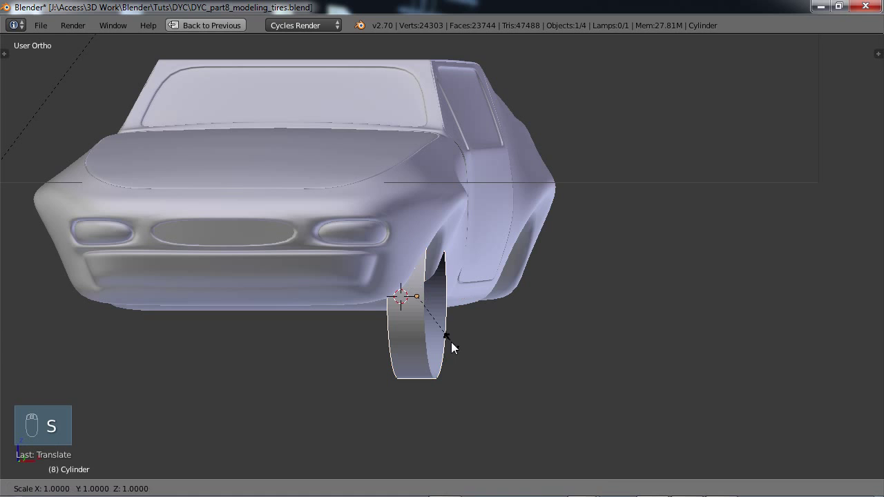
pyautogui.press('x')
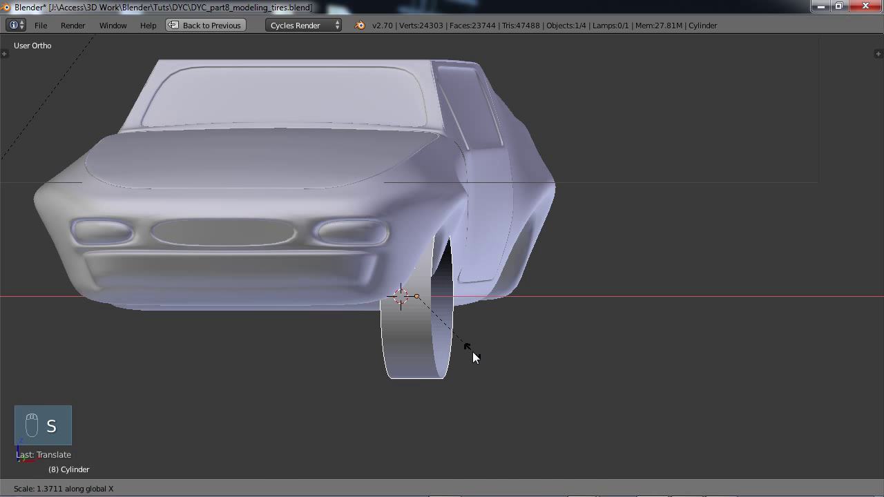
pyautogui.click(473, 352)
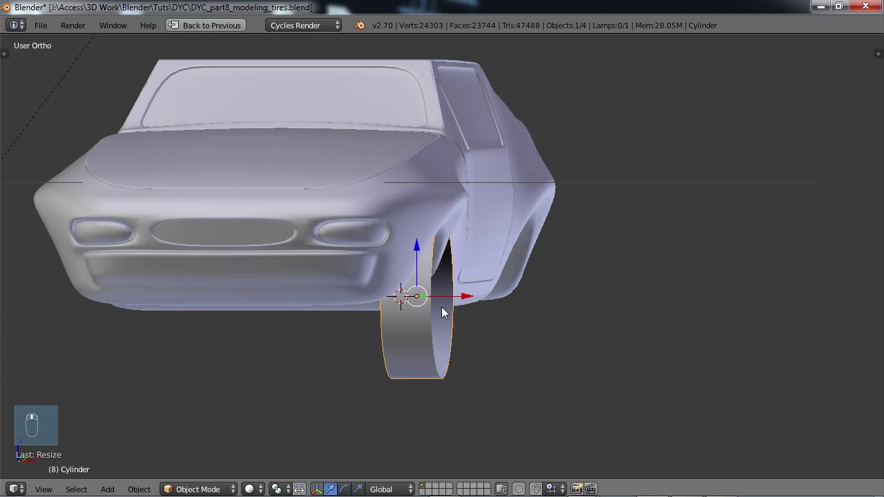
# Step: Hide every object except the selected tire cylinder
pyautogui.moveTo(456, 327); pyautogui.dragTo(475, 289, button='middle')
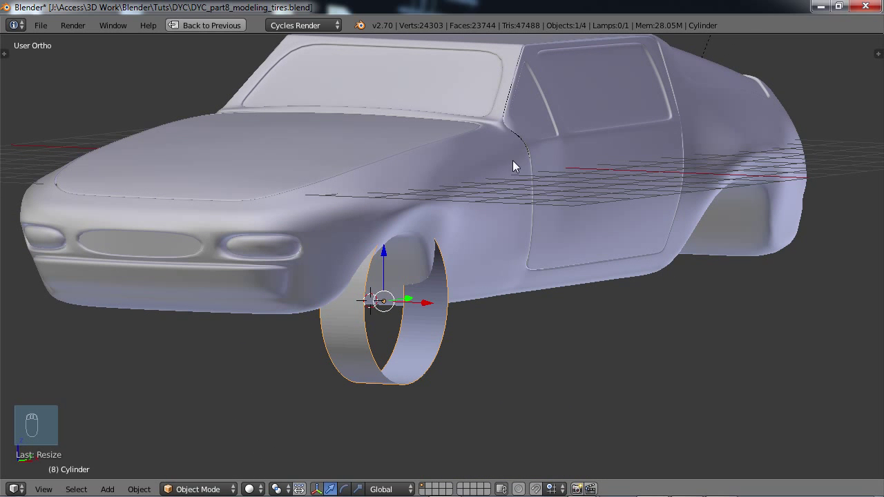
pyautogui.scroll(-2, 444, 174)
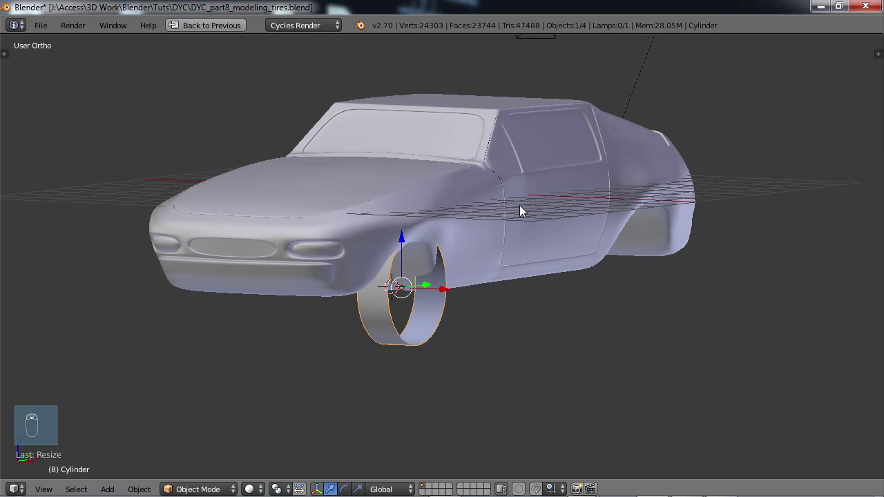
pyautogui.scroll(3, 481, 219)
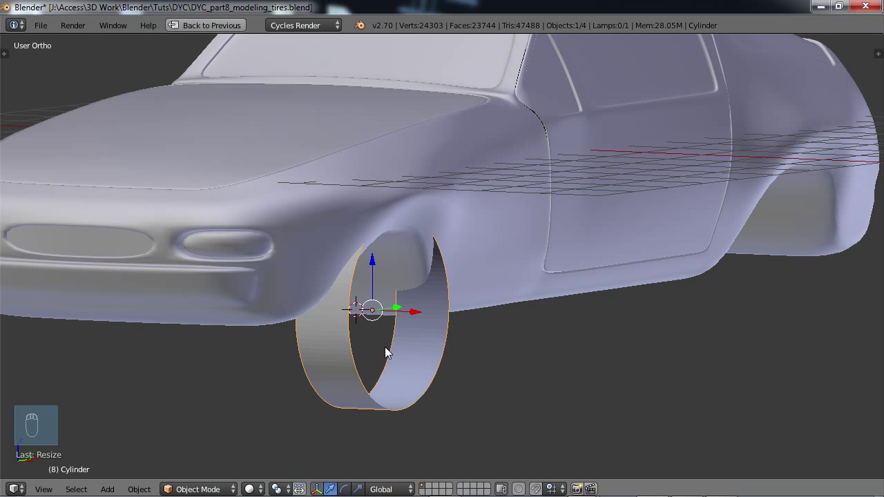
pyautogui.hotkey('shift', 'h')
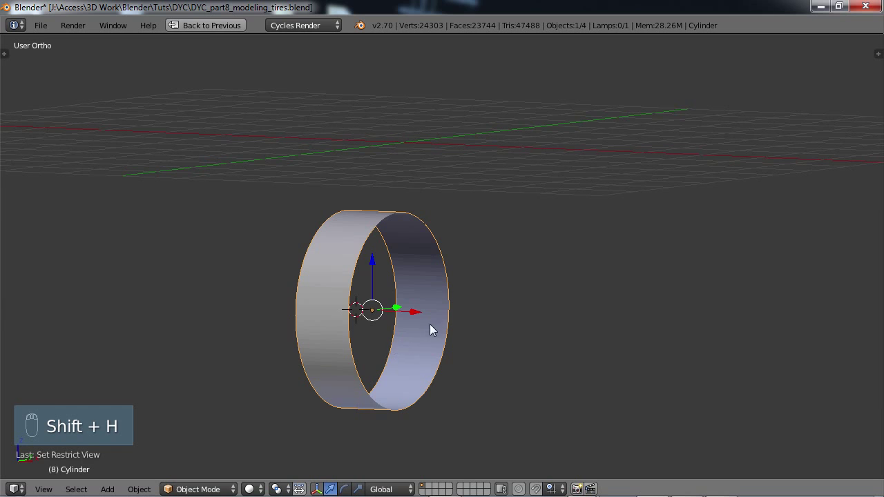
# Step: In Edit Mode, add nine evenly spaced, unslid loop cuts around the cylinder's circumference, dividing its width
pyautogui.moveTo(430, 324)
pyautogui.mouseDown(button='middle')
pyautogui.moveTo(320, 311)
pyautogui.moveTo(314, 262)
pyautogui.moveTo(362, 339)
pyautogui.moveTo(422, 311)
pyautogui.moveTo(424, 287)
pyautogui.moveTo(453, 303)
pyautogui.moveTo(436, 321)
pyautogui.mouseUp(button='middle')
pyautogui.press('Tab')
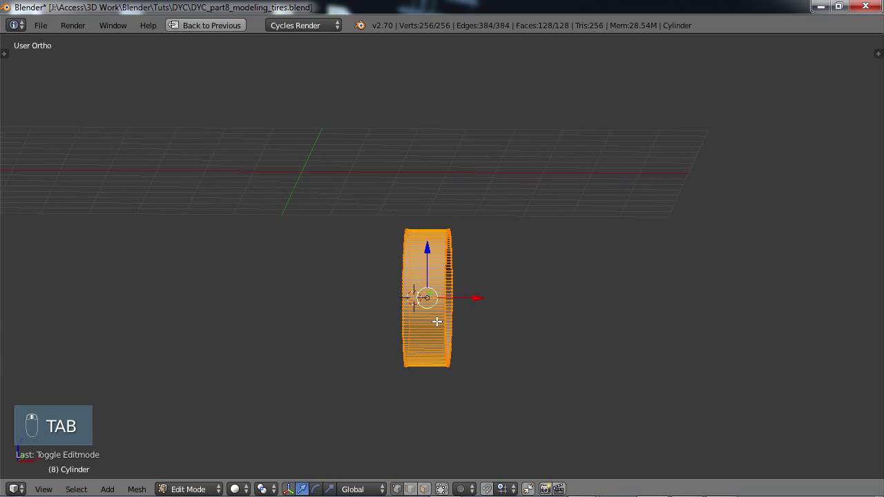
pyautogui.scroll(3, 476, 233)
pyautogui.press('KP_1')
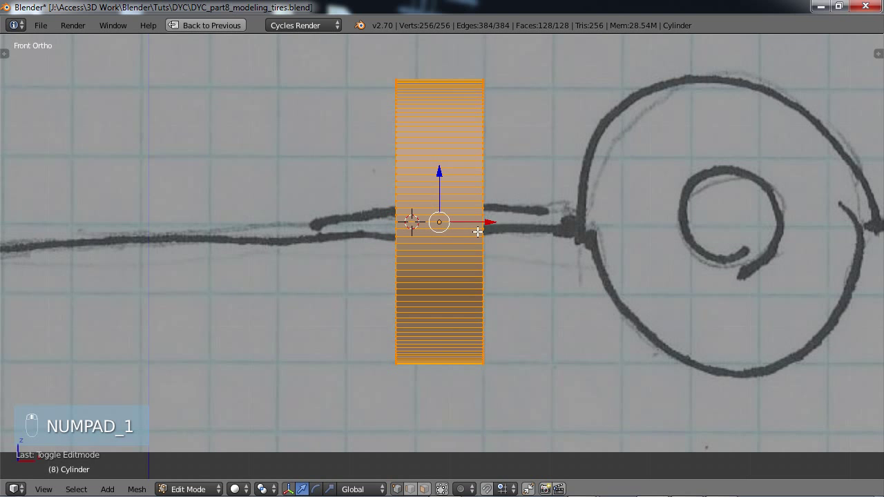
pyautogui.scroll(-4, 492, 204)
pyautogui.scroll(2, 484, 168)
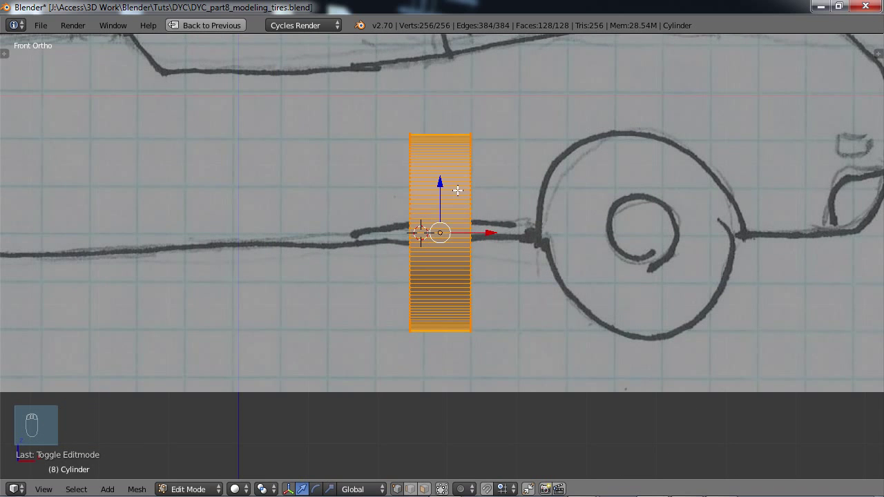
pyautogui.keyDown('shift'); pyautogui.moveTo(394, 152); pyautogui.dragTo(386, 227, button='middle'); pyautogui.keyUp('shift')
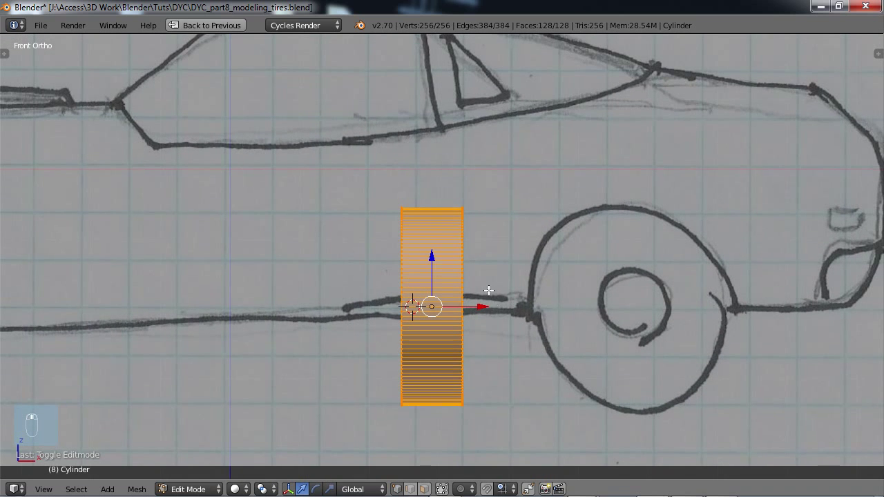
pyautogui.scroll(3, 486, 276)
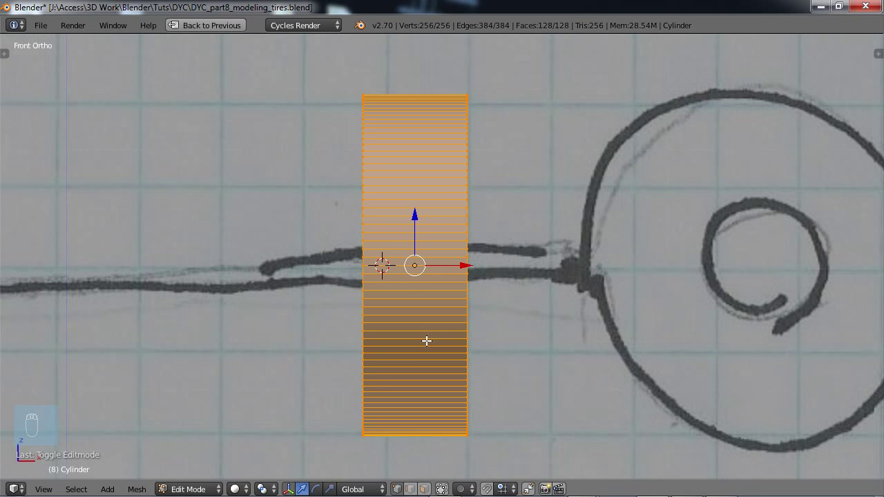
pyautogui.hotkey('ctrl', 'r')
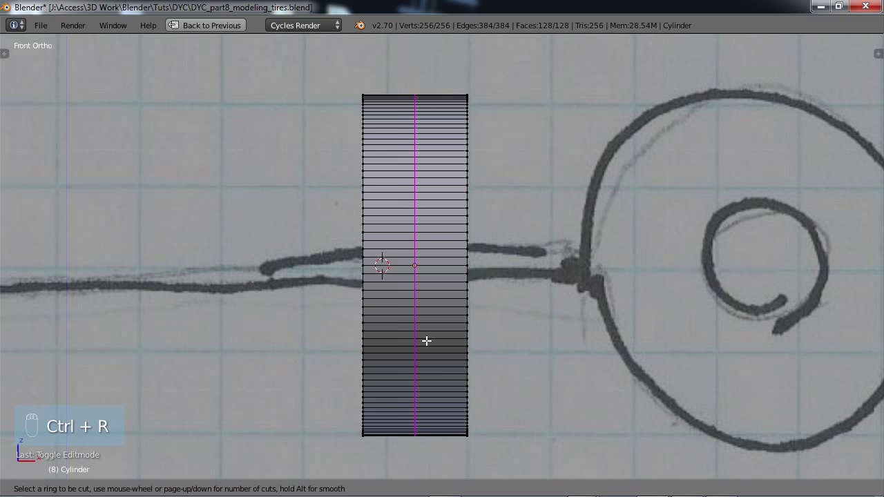
pyautogui.scroll(3, 427, 340)
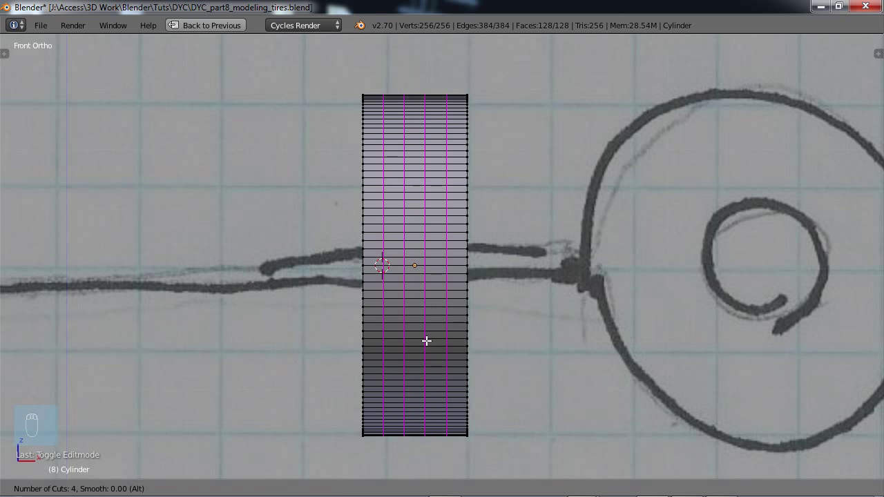
pyautogui.scroll(2, 426, 340)
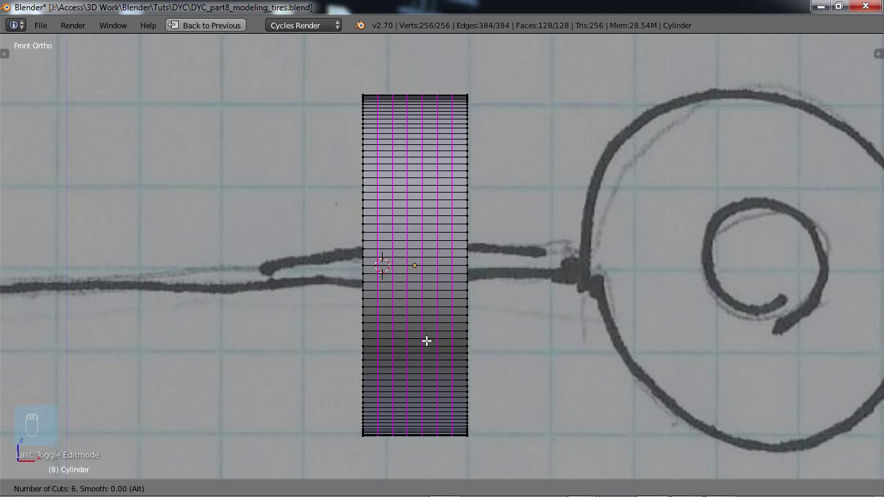
pyautogui.scroll(3, 426, 340)
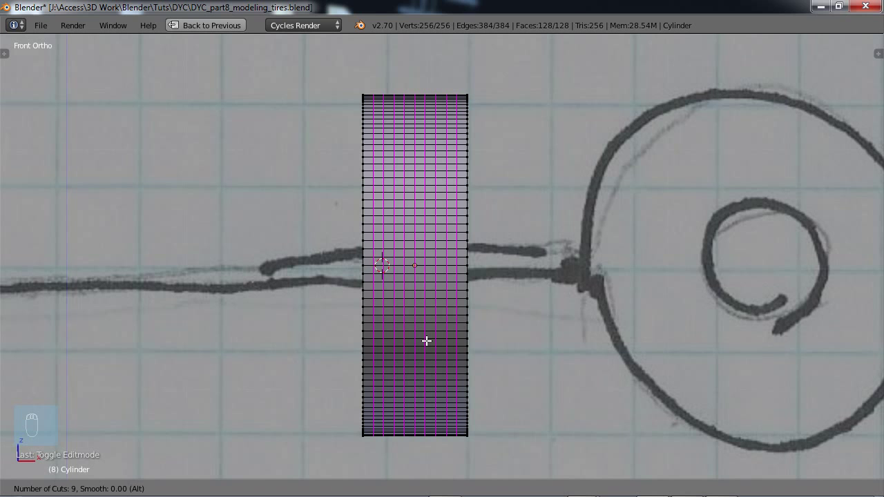
pyautogui.click(426, 340)
pyautogui.rightClick(427, 340)
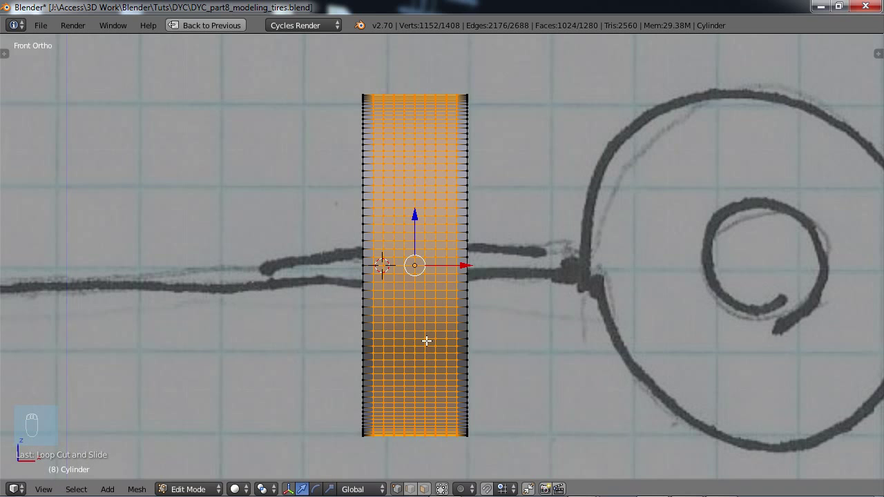
# Step: Clear the selection of the new loops and set the mesh selection mode to vertices
pyautogui.moveTo(467, 335)
pyautogui.mouseDown(button='middle')
pyautogui.moveTo(477, 346)
pyautogui.moveTo(450, 329)
pyautogui.moveTo(476, 339)
pyautogui.mouseUp(button='middle')
pyautogui.press('KP_1')
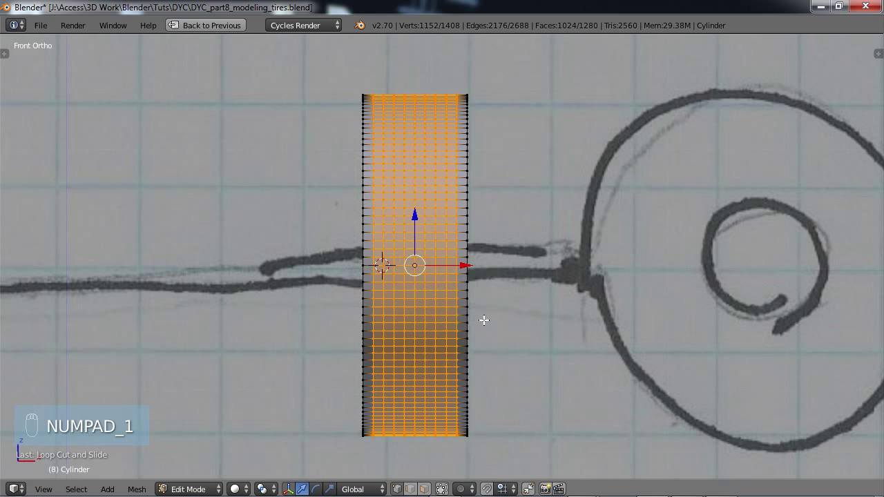
pyautogui.scroll(-2, 504, 214)
pyautogui.keyDown('shift'); pyautogui.moveTo(499, 265); pyautogui.dragTo(469, 264, button='middle'); pyautogui.keyUp('shift')
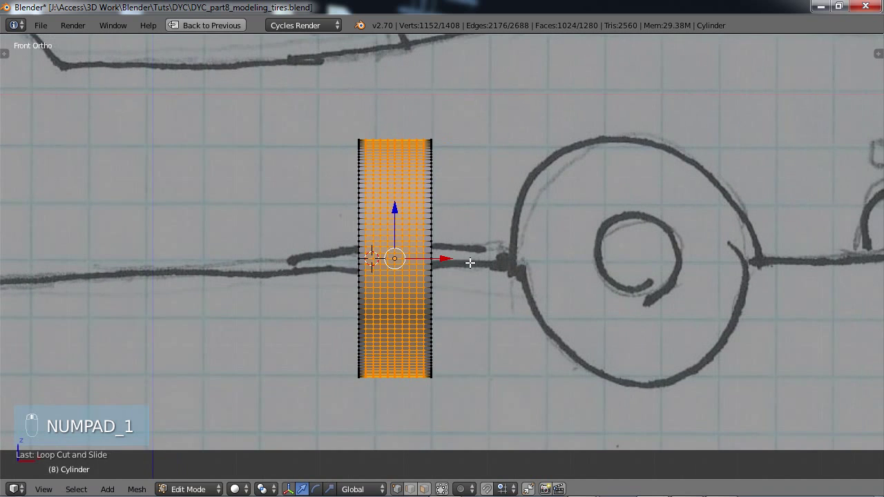
pyautogui.rightClick(432, 206)
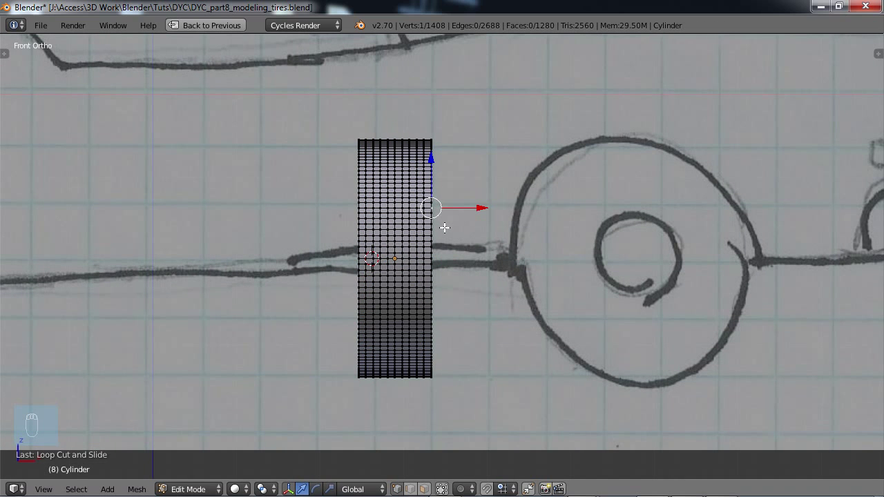
pyautogui.press('b')
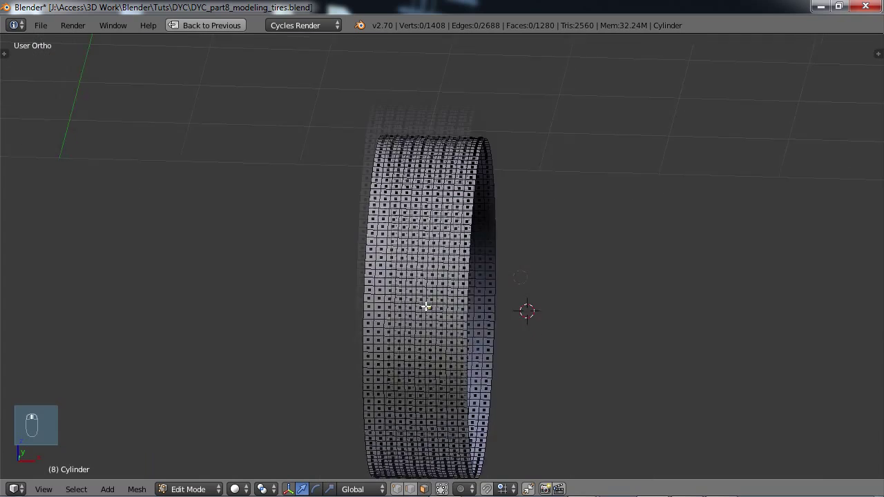
pyautogui.keyDown('shift'); pyautogui.moveTo(424, 306); pyautogui.dragTo(401, 404, button='middle'); pyautogui.keyUp('shift')
pyautogui.click(397, 489)
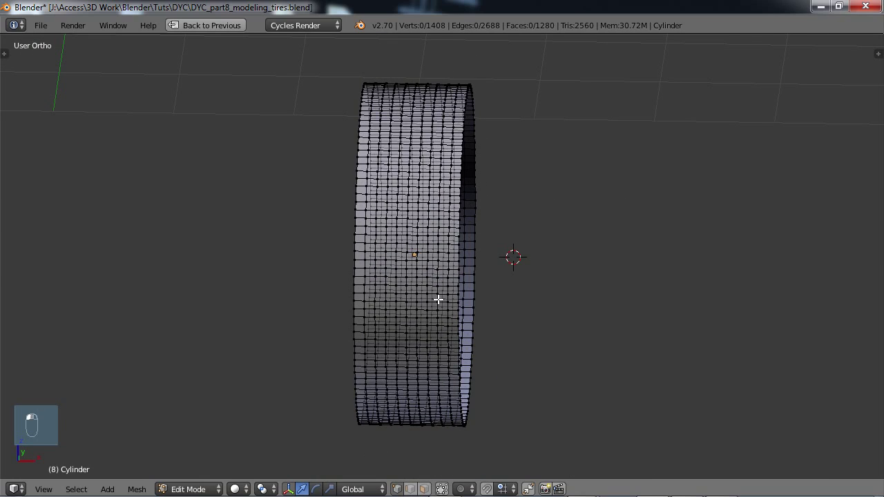
# Step: Box-select the cylinder's open rim on the positive X side, extrude it in place and scale it inward to about 0.93
pyautogui.moveTo(433, 300)
pyautogui.mouseDown(button='middle')
pyautogui.moveTo(424, 315)
pyautogui.moveTo(426, 249)
pyautogui.moveTo(410, 288)
pyautogui.moveTo(421, 295)
pyautogui.mouseUp(button='middle')
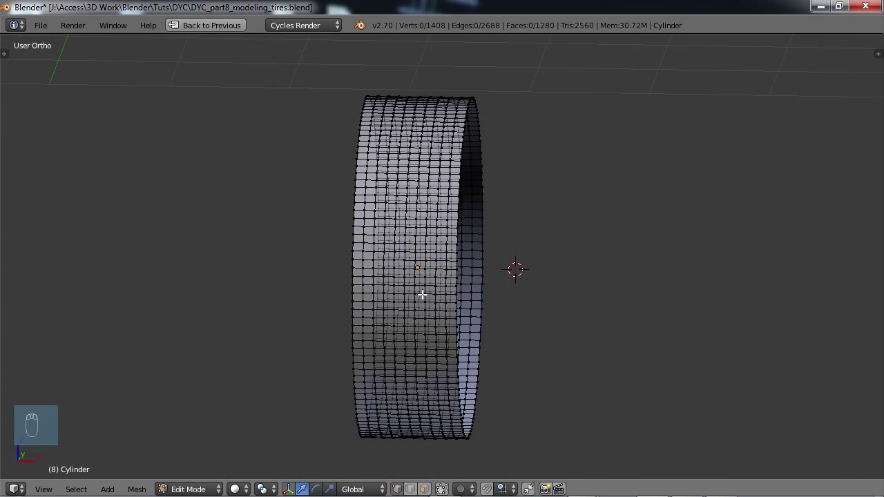
pyautogui.press('KP_1')
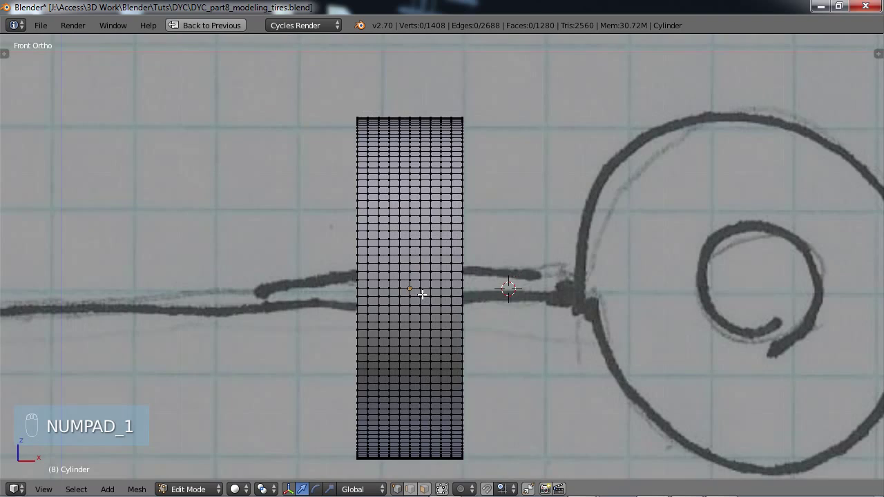
pyautogui.rightClick(461, 119)
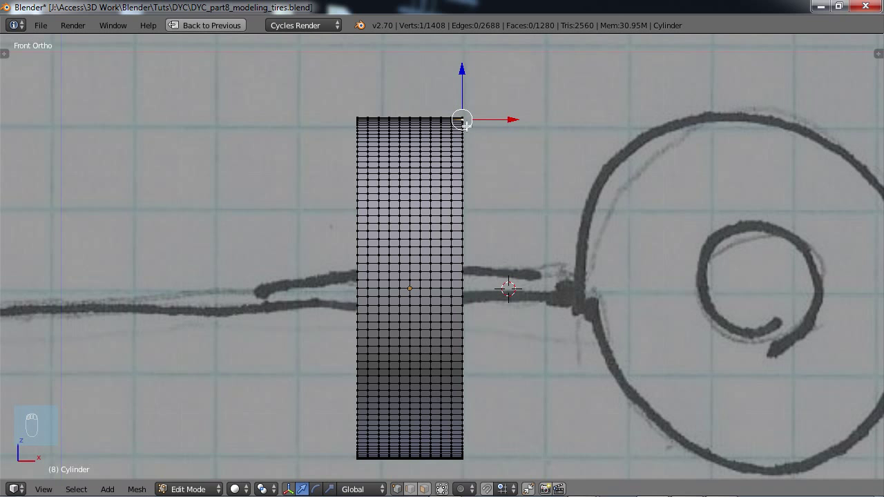
pyautogui.press('b')
pyautogui.moveTo(456, 94); pyautogui.dragTo(488, 472)
pyautogui.moveTo(517, 375); pyautogui.dragTo(438, 382, button='middle')
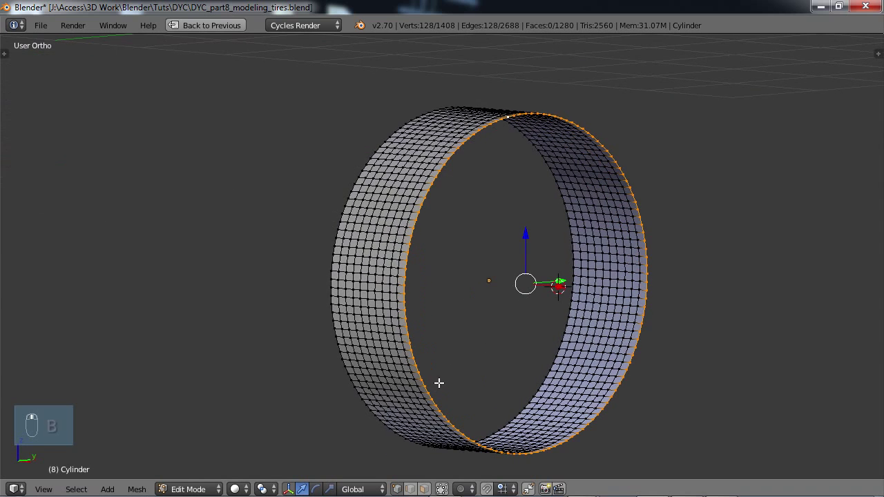
pyautogui.press('e')
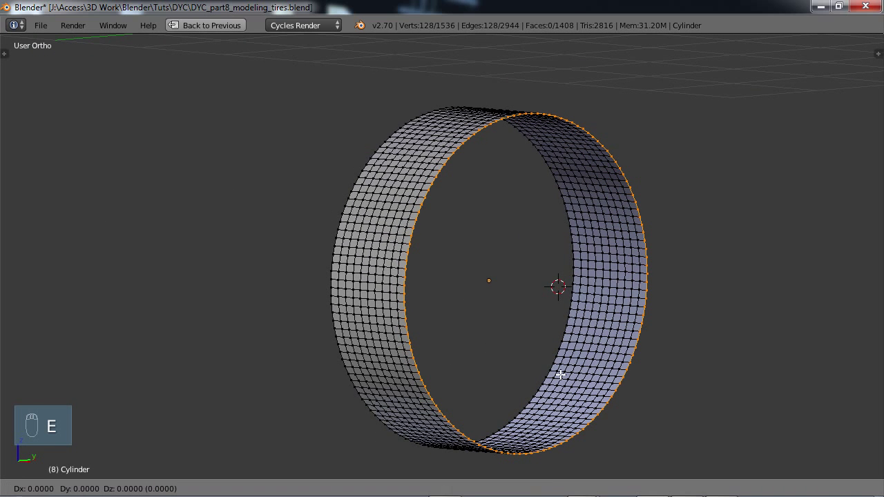
pyautogui.rightClick(560, 373)
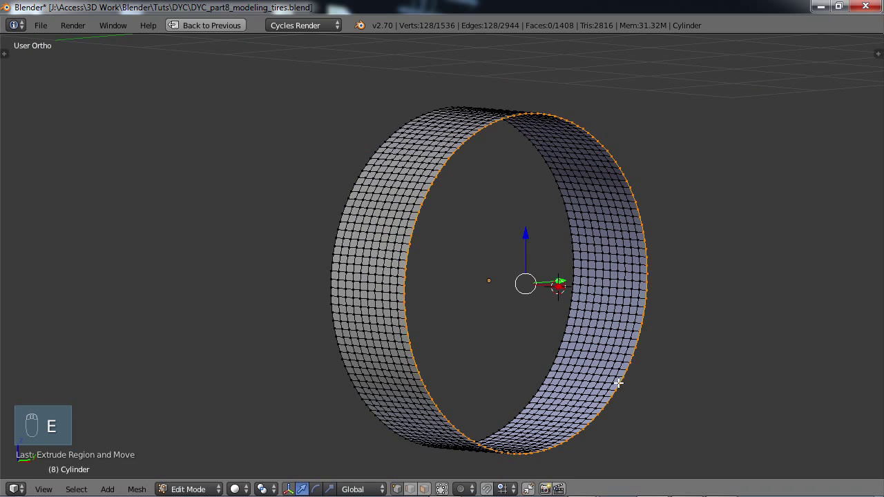
pyautogui.press('s')
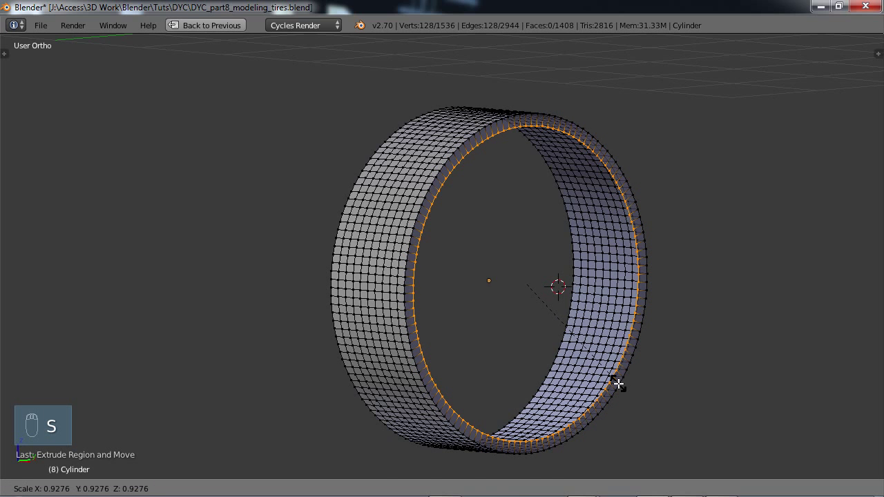
pyautogui.click(618, 384)
# Step: Move the extruded inner ring about 0.06 outward along the global X axis
pyautogui.moveTo(552, 342); pyautogui.dragTo(581, 283, button='middle')
pyautogui.scroll(2, 592, 346)
pyautogui.press('g')
pyautogui.press('x')
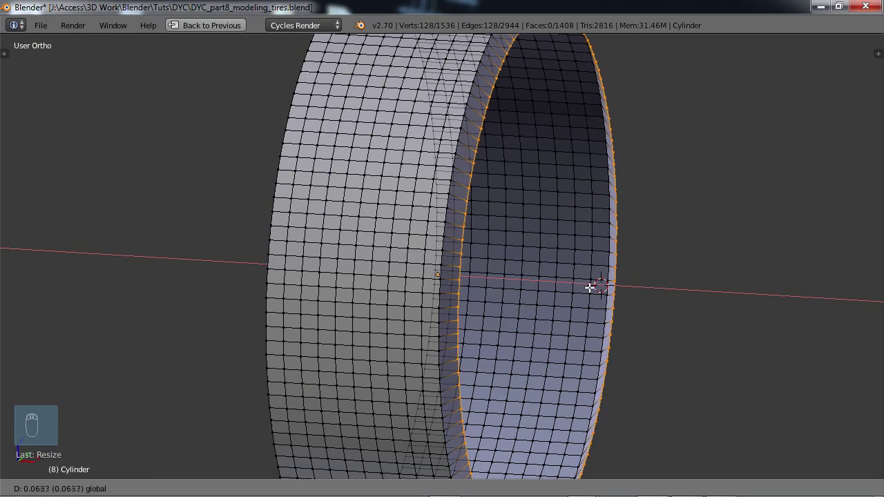
pyautogui.click(586, 286)
# Step: Extrude the tire's inner sidewall ring again in place and scale the new ring inward to about 0.93
pyautogui.scroll(-2, 554, 290)
pyautogui.moveTo(554, 290); pyautogui.dragTo(484, 278, button='middle')
pyautogui.press('e')
pyautogui.rightClick(487, 279)
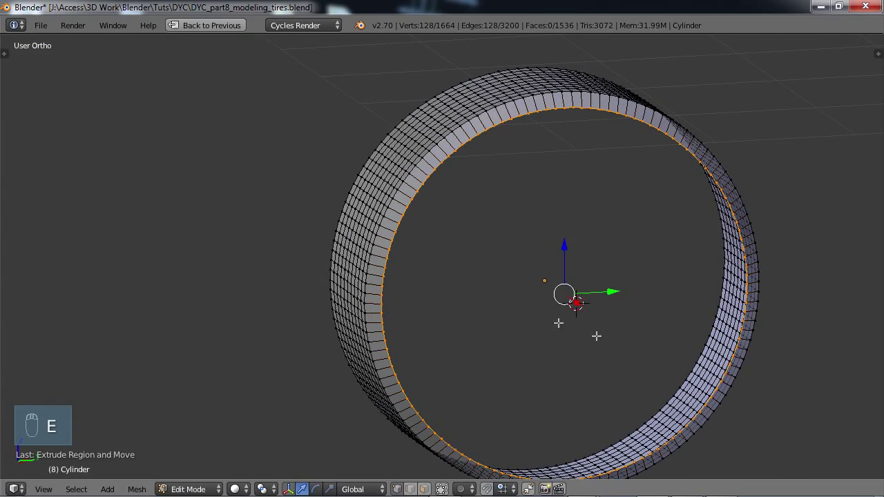
pyautogui.press('s')
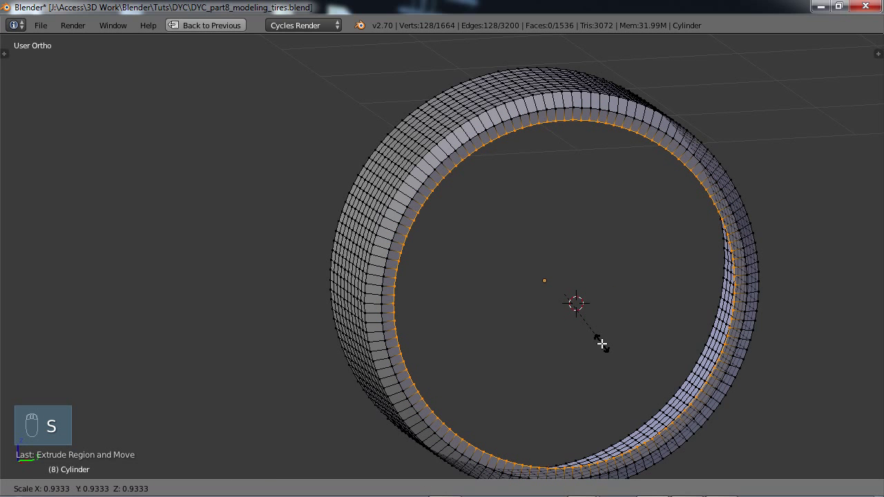
pyautogui.click(600, 343)
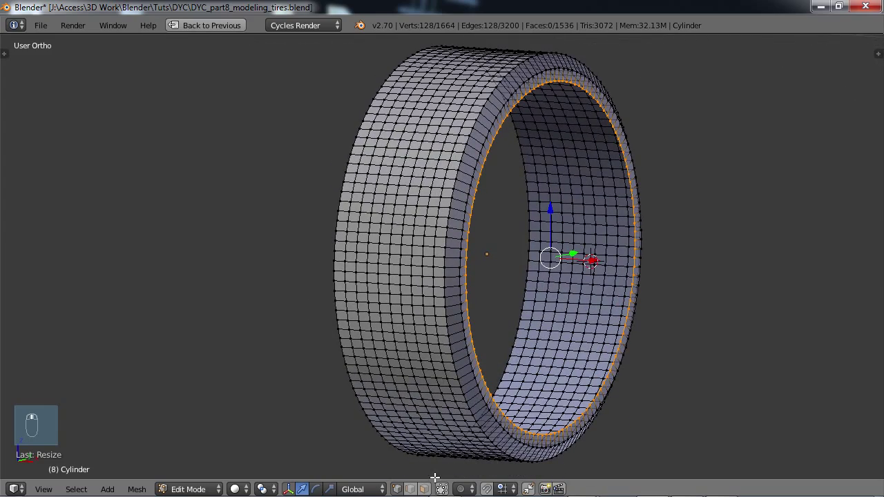
# Step: Clear the ring selection and set the mesh selection mode to faces
pyautogui.press('a')
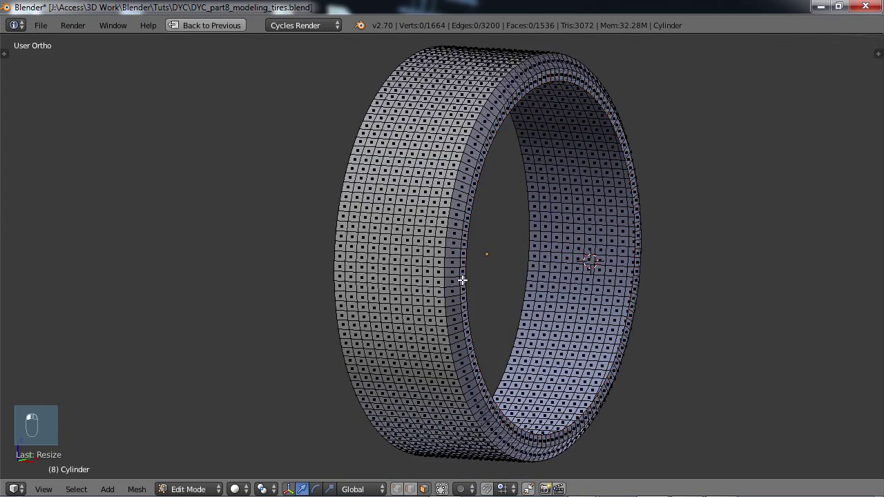
pyautogui.moveTo(462, 280); pyautogui.dragTo(417, 247, button='middle')
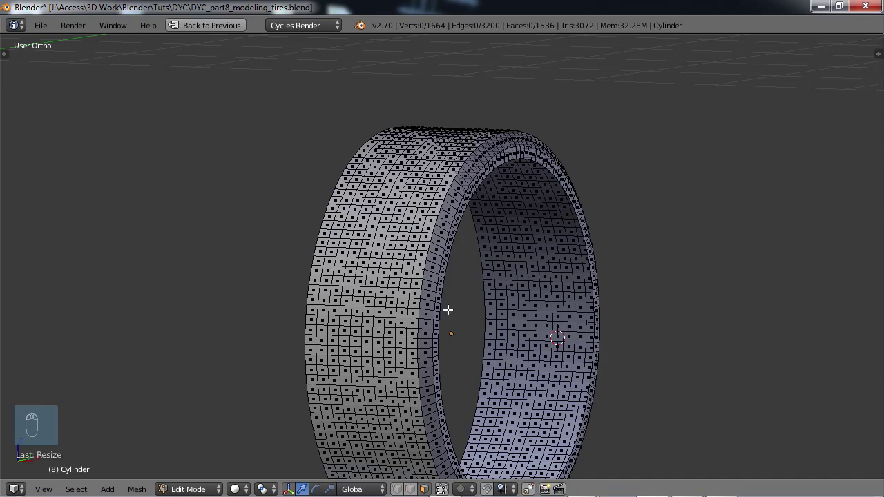
pyautogui.moveTo(448, 310); pyautogui.dragTo(476, 306, button='middle')
pyautogui.scroll(-4, 459, 311)
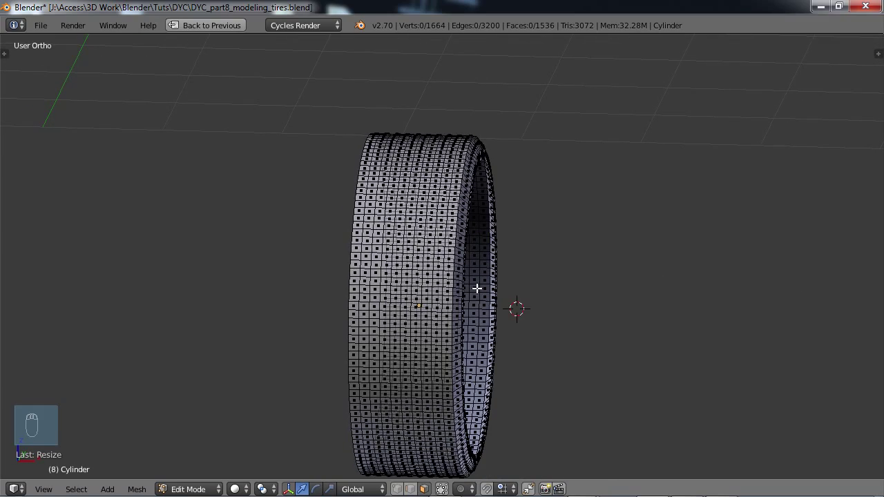
pyautogui.moveTo(503, 300); pyautogui.dragTo(521, 310, button='middle')
pyautogui.scroll(3, 526, 313)
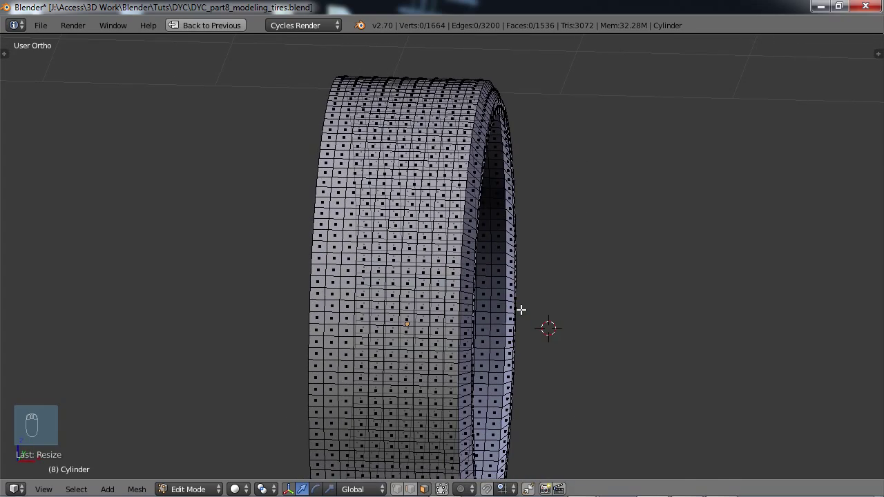
# Step: In front view, circle-select one row of three faces: the outer sidewall face and the two adjoining tread faces
pyautogui.press('KP_1')
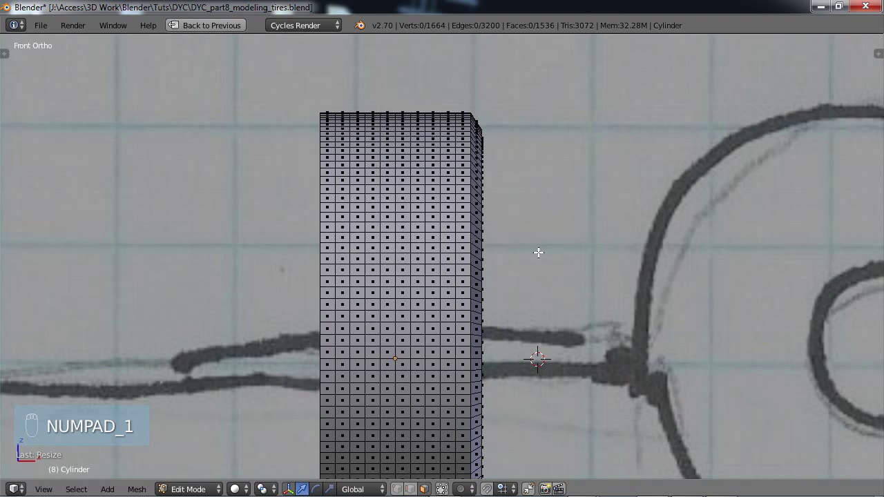
pyautogui.scroll(2, 494, 270)
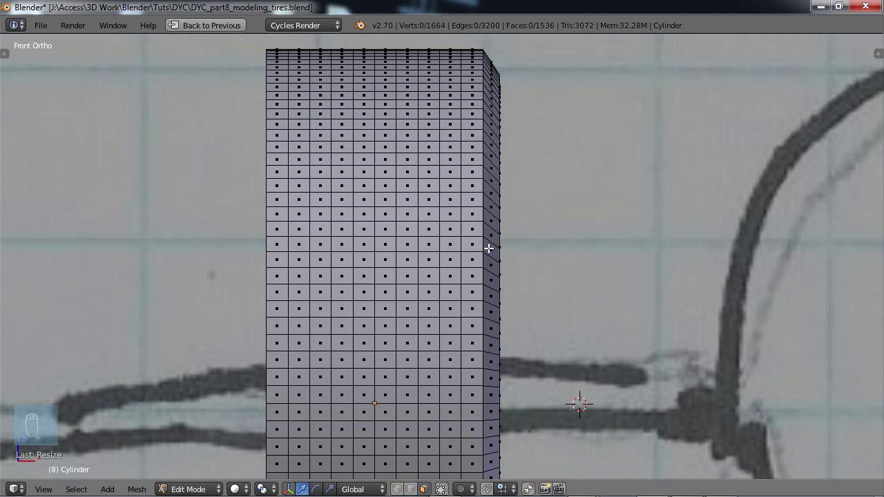
pyautogui.press('c')
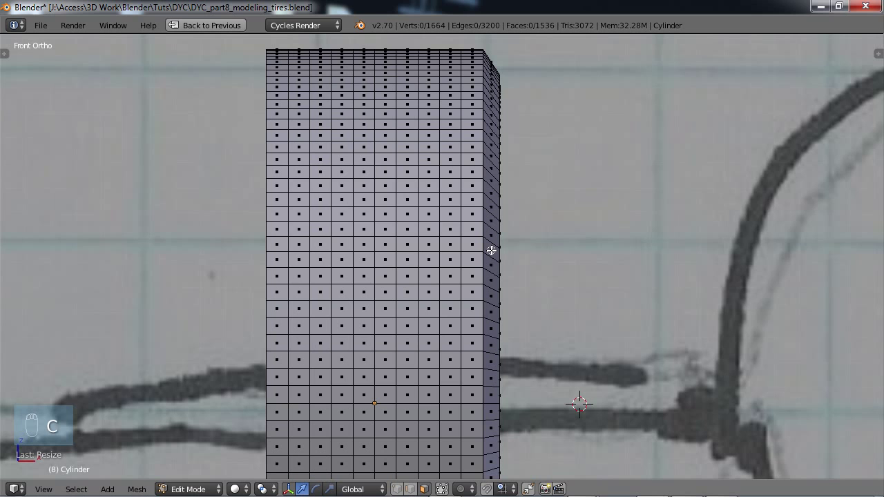
pyautogui.moveTo(491, 251); pyautogui.dragTo(450, 244)
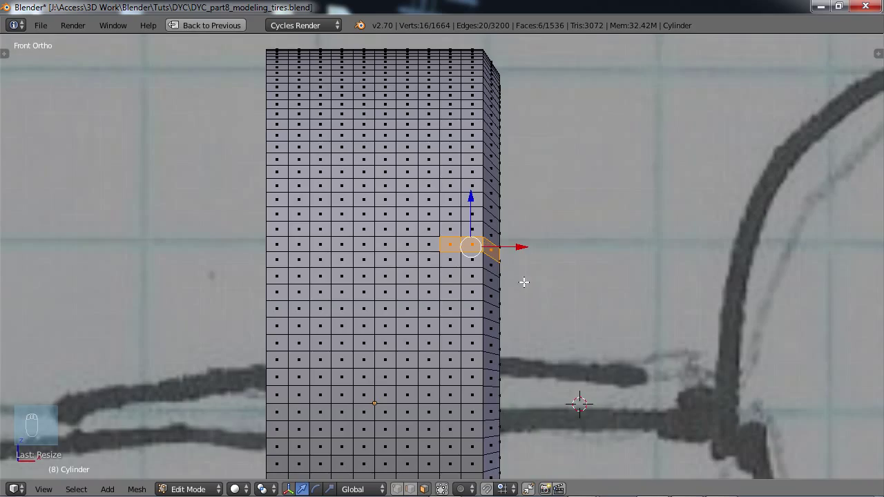
pyautogui.moveTo(524, 280); pyautogui.dragTo(448, 283, button='middle')
pyautogui.scroll(-3, 450, 282)
pyautogui.moveTo(577, 283); pyautogui.dragTo(598, 282, button='middle')
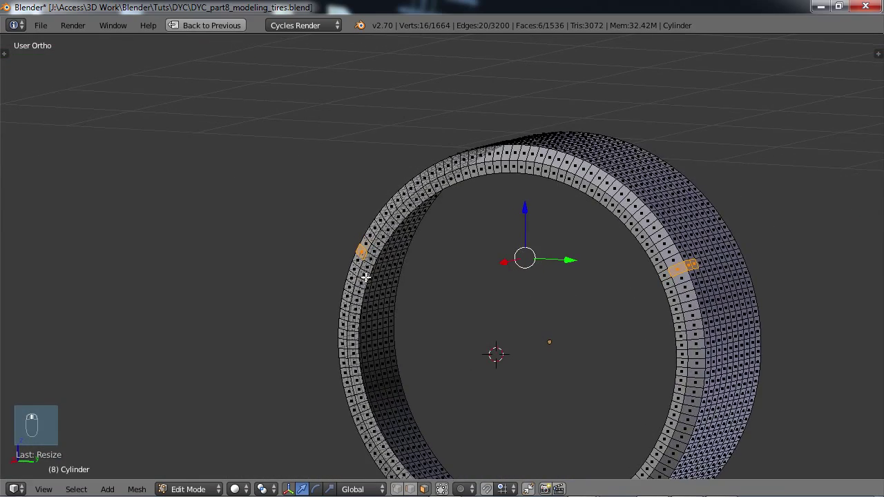
pyautogui.moveTo(365, 279); pyautogui.dragTo(634, 291, button='middle')
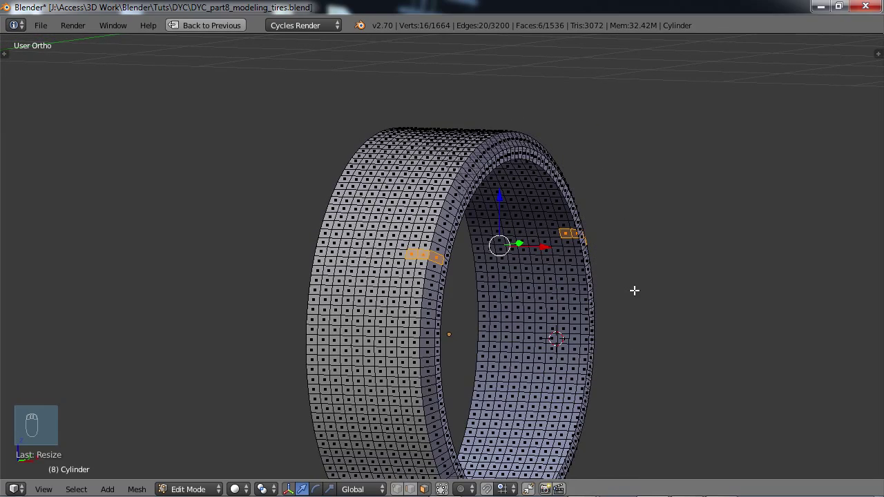
# Step: In front view, add three more three-face strips below the first, leaving two unselected rows between strips
pyautogui.press('KP_1')
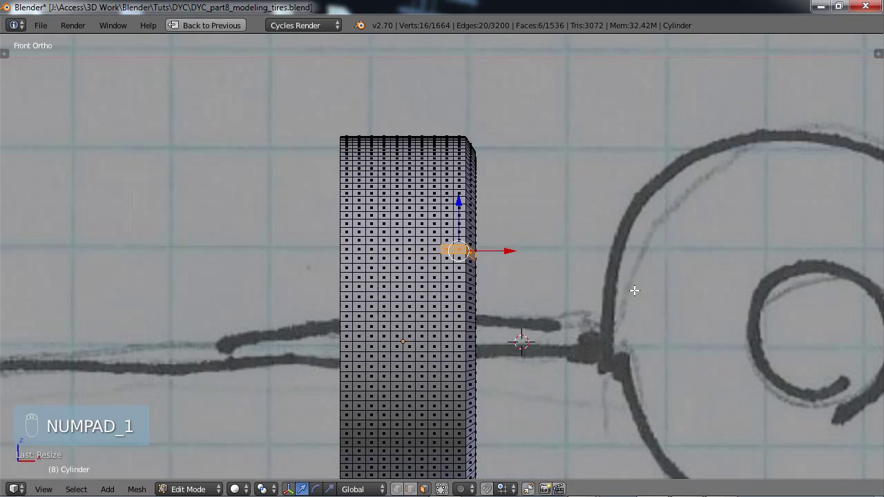
pyautogui.scroll(4, 528, 337)
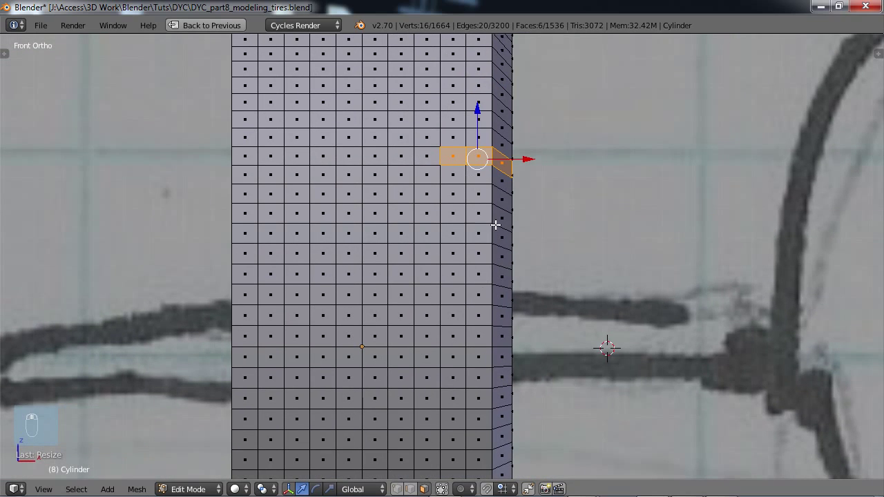
pyautogui.press('c')
pyautogui.moveTo(503, 219); pyautogui.dragTo(471, 210)
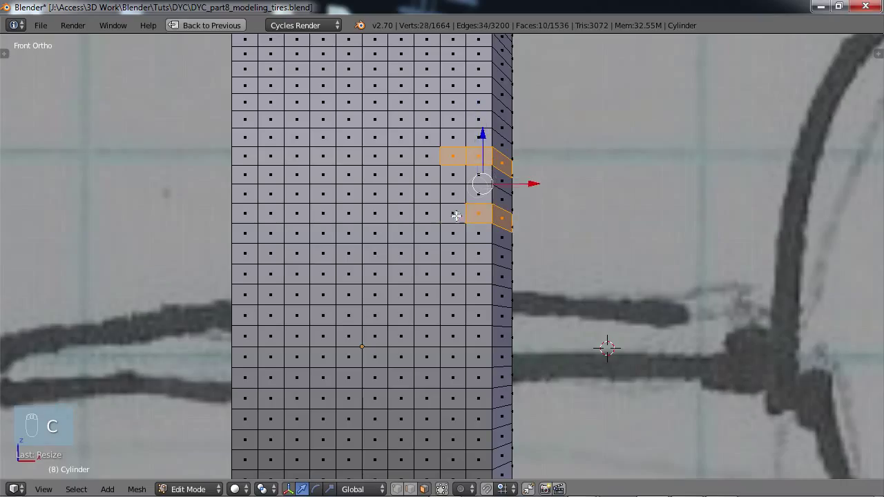
pyautogui.moveTo(500, 256); pyautogui.dragTo(475, 254)
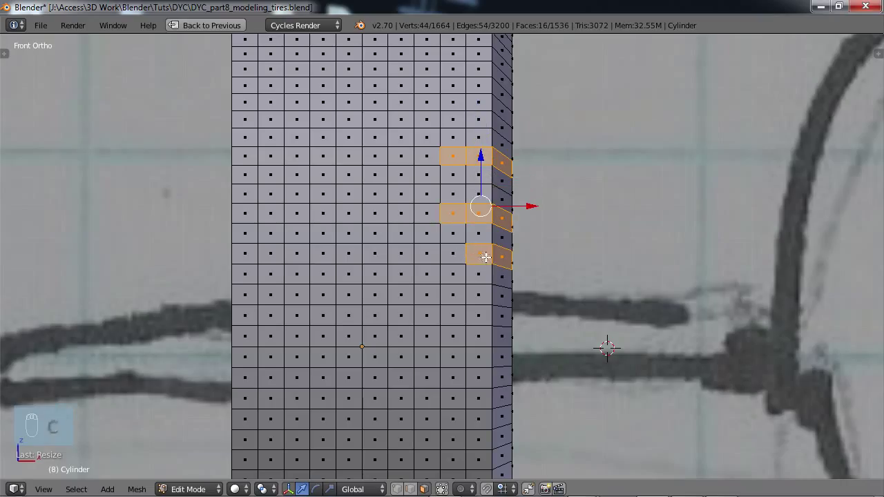
pyautogui.moveTo(480, 254)
pyautogui.mouseDown(button='middle')
pyautogui.moveTo(504, 257)
pyautogui.moveTo(471, 254)
pyautogui.mouseUp(button='middle')
pyautogui.moveTo(503, 279); pyautogui.dragTo(455, 277)
pyautogui.moveTo(492, 336); pyautogui.dragTo(454, 335)
pyautogui.keyDown('shift'); pyautogui.rightClick(502, 338); pyautogui.keyUp('shift')
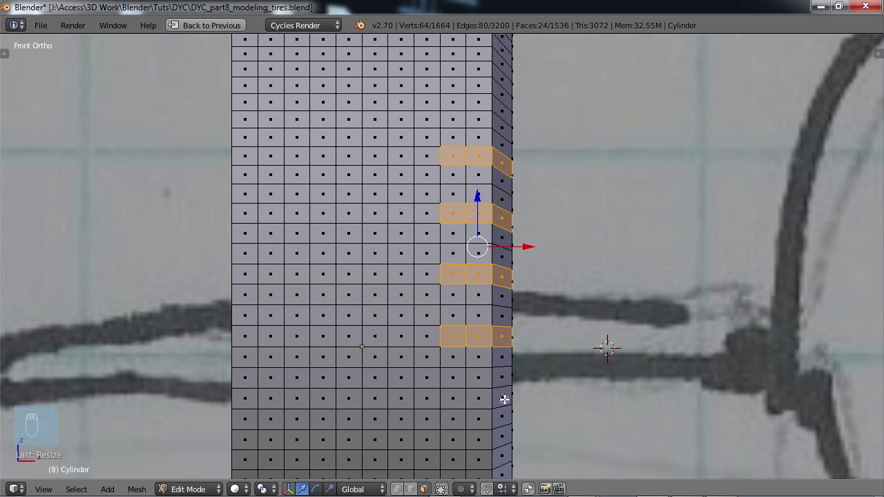
# Step: Add the next two three-face strips down the tread's outer edge, keeping two unselected rows between them
pyautogui.keyDown('shift'); pyautogui.rightClick(503, 399); pyautogui.keyUp('shift')
pyautogui.keyDown('shift'); pyautogui.rightClick(465, 399); pyautogui.keyUp('shift')
pyautogui.keyDown('shift'); pyautogui.rightClick(471, 399); pyautogui.keyUp('shift')
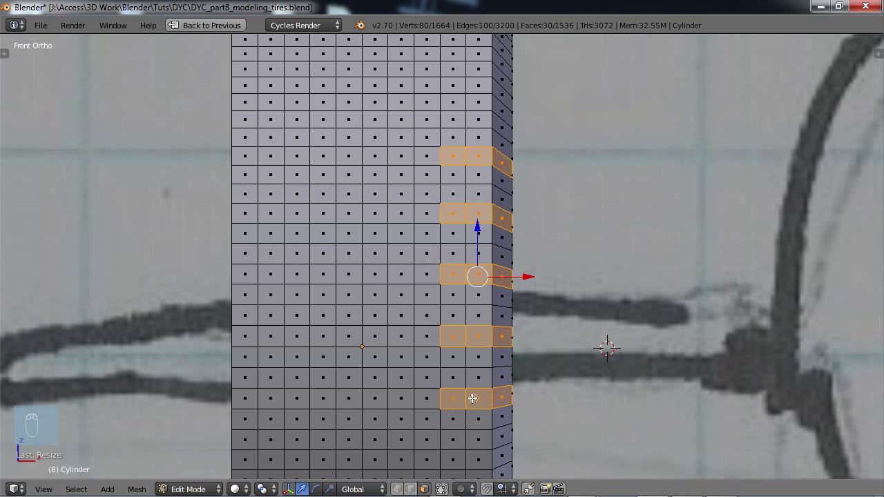
pyautogui.keyDown('shift'); pyautogui.rightClick(500, 454); pyautogui.keyUp('shift')
pyautogui.keyDown('shift'); pyautogui.rightClick(479, 460); pyautogui.keyUp('shift')
pyautogui.keyDown('shift'); pyautogui.rightClick(454, 463); pyautogui.keyUp('shift')
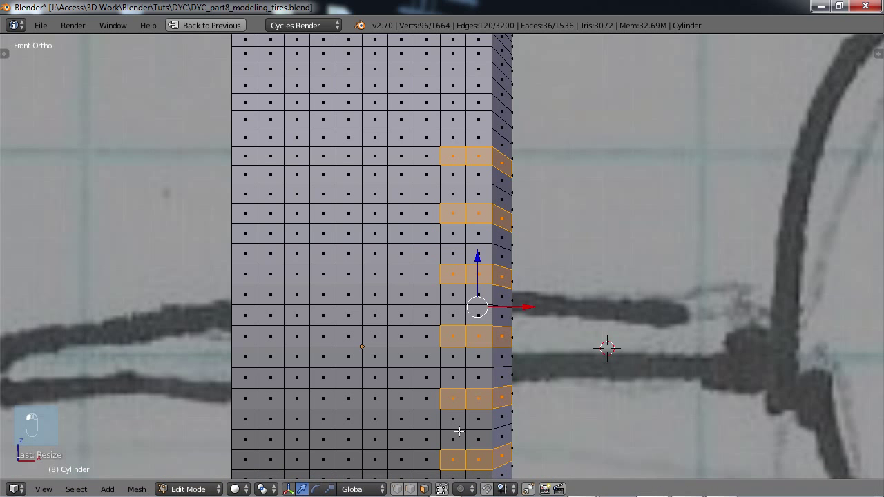
# Step: Circle-select five more three-face strips on the lower part of the tire, again taking every third row
pyautogui.keyDown('shift'); pyautogui.moveTo(458, 432); pyautogui.dragTo(430, 156, button='middle'); pyautogui.keyUp('shift')
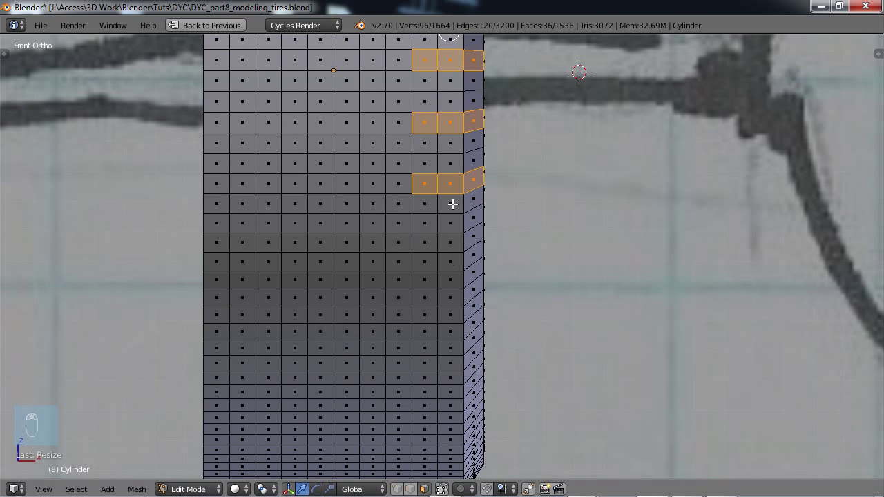
pyautogui.press('c')
pyautogui.moveTo(478, 237); pyautogui.dragTo(421, 241)
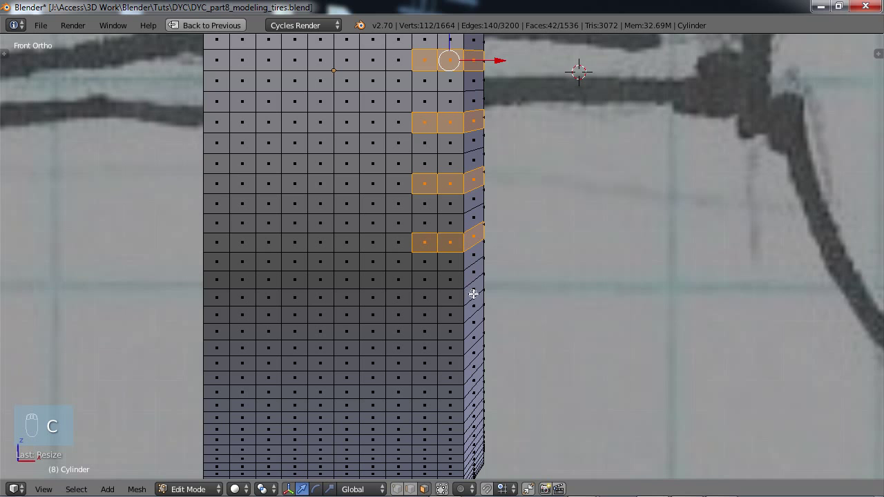
pyautogui.moveTo(473, 294); pyautogui.dragTo(422, 297)
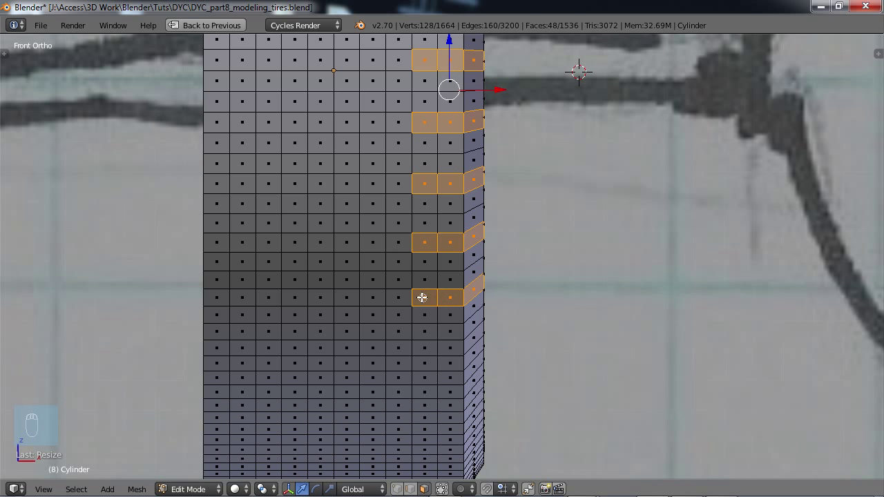
pyautogui.moveTo(477, 338); pyautogui.dragTo(425, 347)
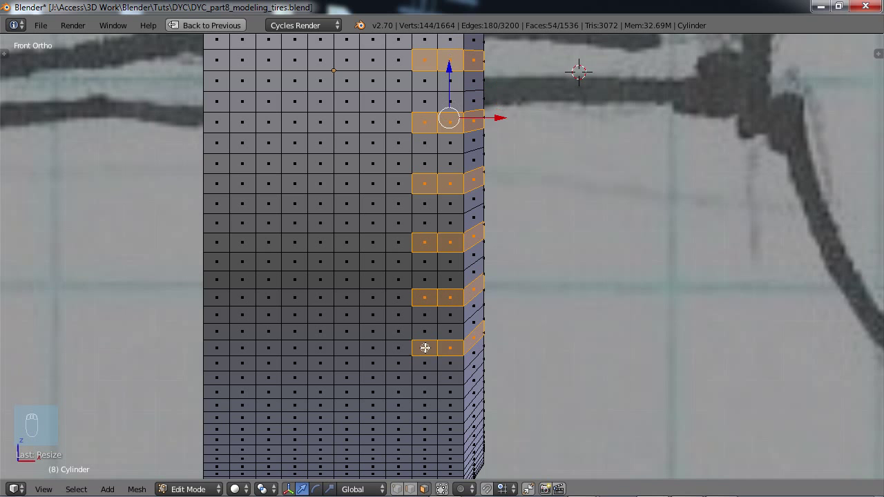
pyautogui.moveTo(474, 379); pyautogui.dragTo(424, 393)
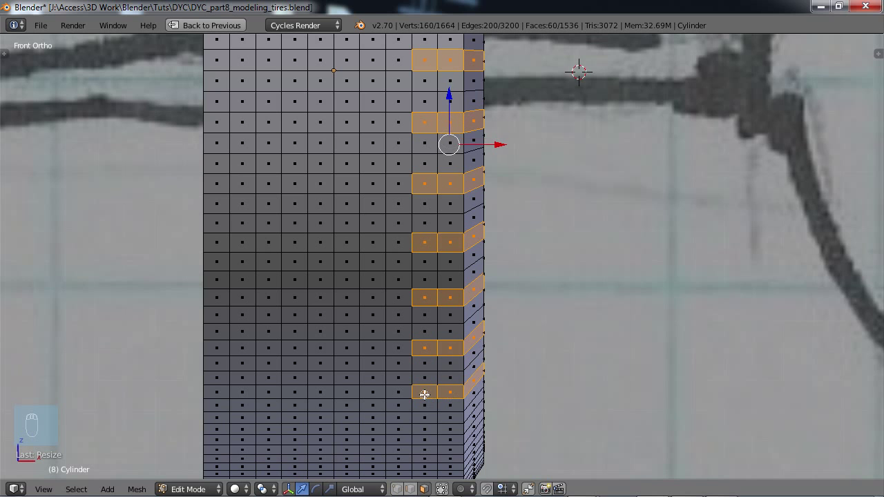
pyautogui.moveTo(478, 413)
pyautogui.mouseDown()
pyautogui.moveTo(469, 425)
pyautogui.moveTo(427, 430)
pyautogui.mouseUp()
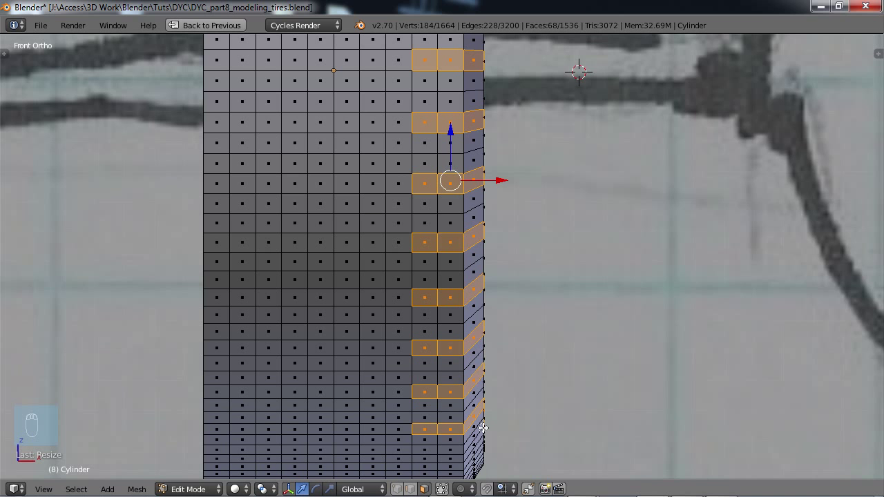
# Step: Deselect the two stray faces on the inner sidewall ring near the bottom of the tire
pyautogui.moveTo(538, 400); pyautogui.dragTo(512, 402, button='middle')
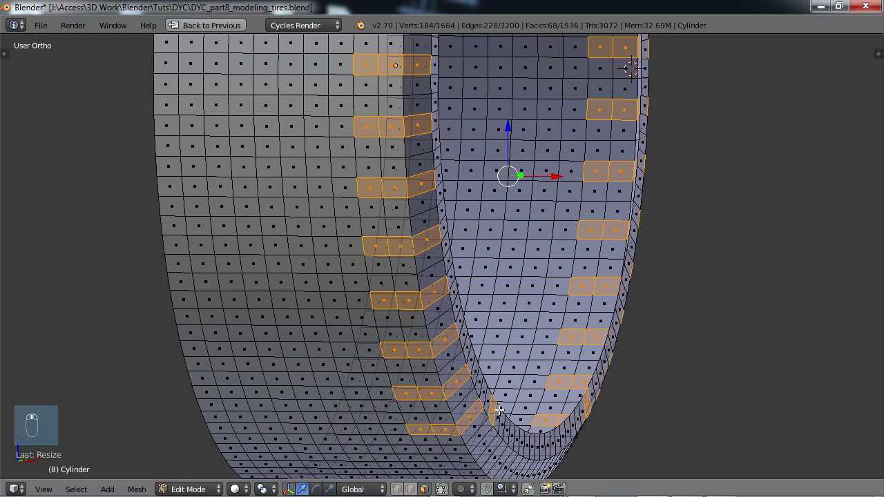
pyautogui.keyDown('shift'); pyautogui.rightClick(494, 409); pyautogui.keyUp('shift')
pyautogui.moveTo(494, 366); pyautogui.dragTo(565, 346, button='middle')
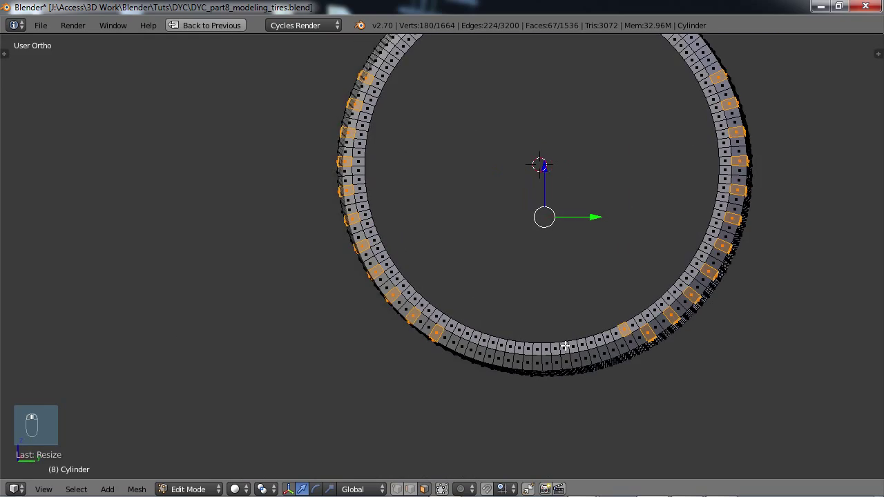
pyautogui.keyDown('shift'); pyautogui.rightClick(623, 331); pyautogui.keyUp('shift')
pyautogui.moveTo(640, 367); pyautogui.dragTo(466, 297, button='middle')
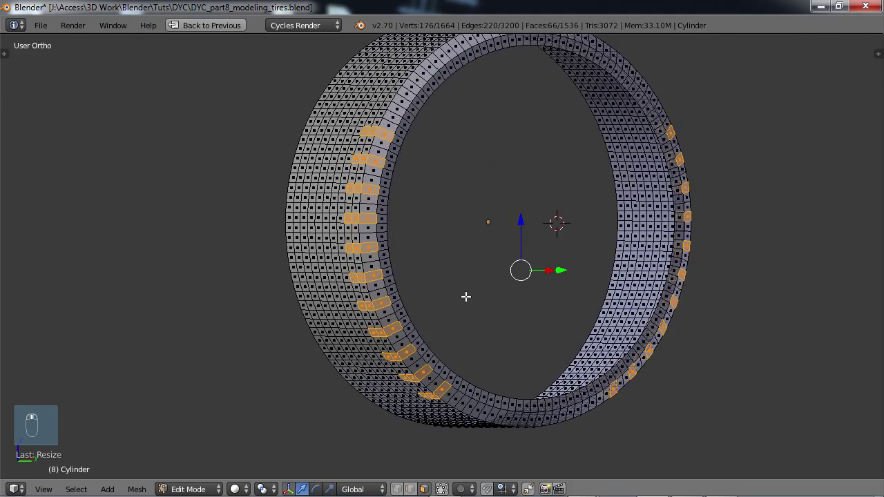
# Step: In top view, circle-select six more three-face strips along the tread's outer edge, continuing the every-third-row pattern from the +Y end
pyautogui.press('KP_7')
pyautogui.keyDown('shift'); pyautogui.moveTo(480, 239); pyautogui.dragTo(495, 310, button='middle'); pyautogui.keyUp('shift')
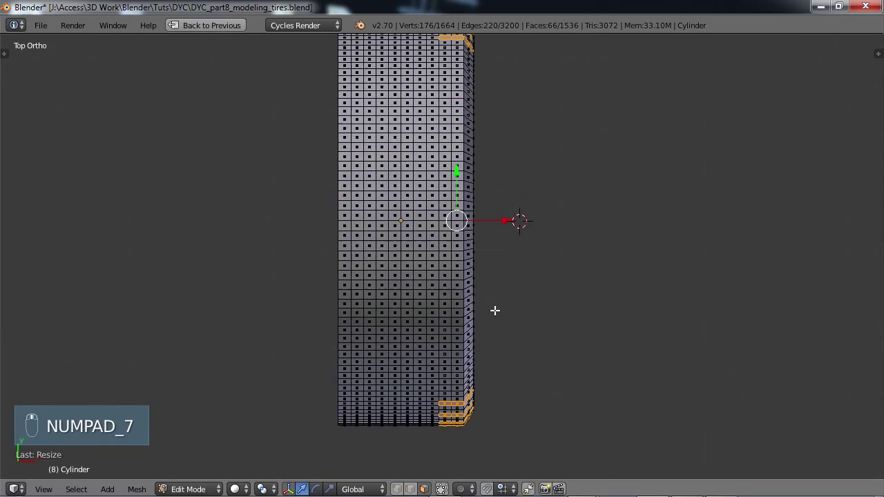
pyautogui.keyDown('shift'); pyautogui.moveTo(489, 267); pyautogui.dragTo(491, 315, button='middle'); pyautogui.keyUp('shift')
pyautogui.scroll(3, 491, 315)
pyautogui.keyDown('shift'); pyautogui.moveTo(485, 56); pyautogui.dragTo(485, 241, button='middle'); pyautogui.keyUp('shift')
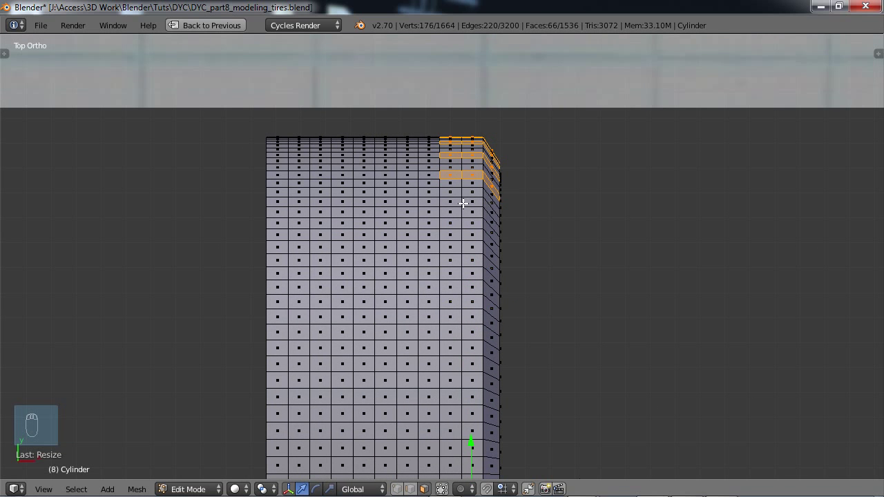
pyautogui.press('c')
pyautogui.moveTo(451, 204)
pyautogui.mouseDown()
pyautogui.moveTo(487, 204)
pyautogui.moveTo(497, 237)
pyautogui.moveTo(489, 246)
pyautogui.moveTo(452, 235)
pyautogui.mouseUp()
pyautogui.moveTo(489, 270)
pyautogui.mouseDown()
pyautogui.moveTo(501, 274)
pyautogui.moveTo(495, 282)
pyautogui.moveTo(452, 275)
pyautogui.moveTo(490, 321)
pyautogui.moveTo(451, 317)
pyautogui.mouseUp()
pyautogui.moveTo(491, 355)
pyautogui.mouseDown()
pyautogui.moveTo(495, 367)
pyautogui.moveTo(452, 365)
pyautogui.mouseUp()
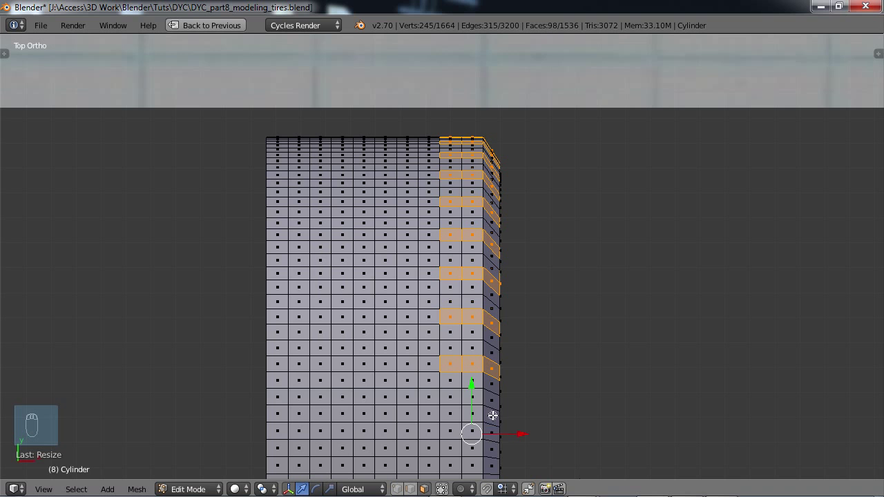
pyautogui.moveTo(492, 415); pyautogui.dragTo(446, 410)
# Step: Circle-select the next three three-face strips across the middle of the tire in top view, keeping the same spacing
pyautogui.keyDown('shift'); pyautogui.moveTo(562, 379); pyautogui.dragTo(547, 109, button='middle'); pyautogui.keyUp('shift')
pyautogui.press('c')
pyautogui.moveTo(491, 196); pyautogui.dragTo(448, 192)
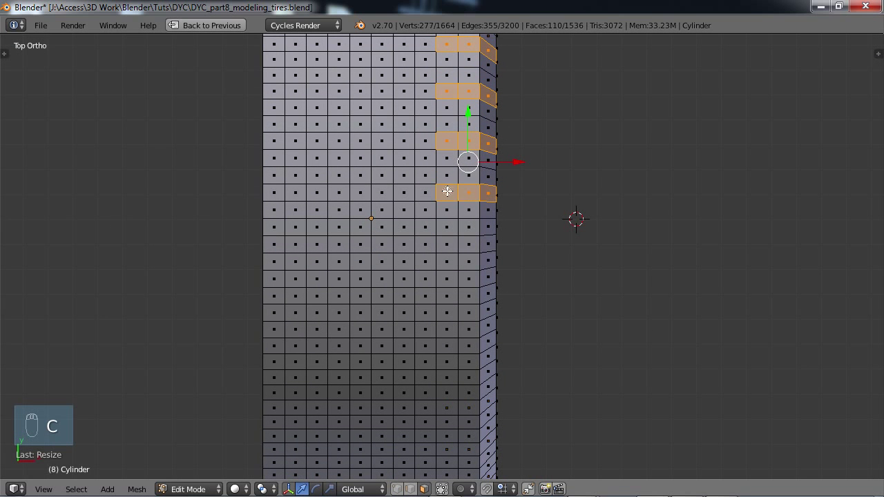
pyautogui.moveTo(489, 243); pyautogui.dragTo(446, 244)
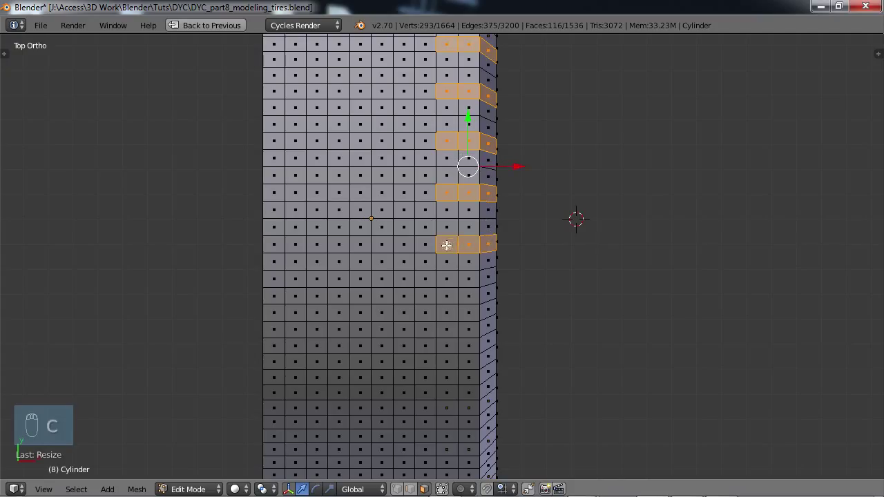
pyautogui.click(488, 293)
pyautogui.moveTo(487, 294); pyautogui.dragTo(445, 295)
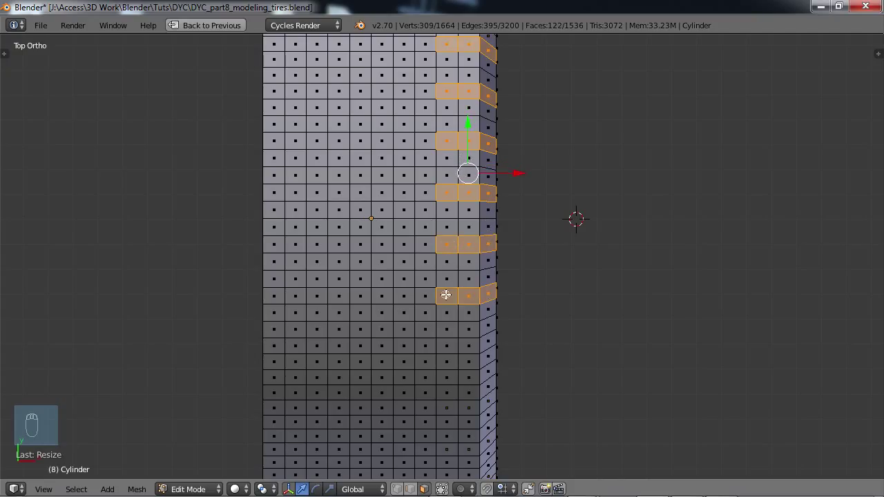
# Step: Circle-select five more three-face strips along the tread's outer edge in top view, keeping the every-third-row pattern toward the -Y end
pyautogui.moveTo(490, 341); pyautogui.dragTo(447, 346)
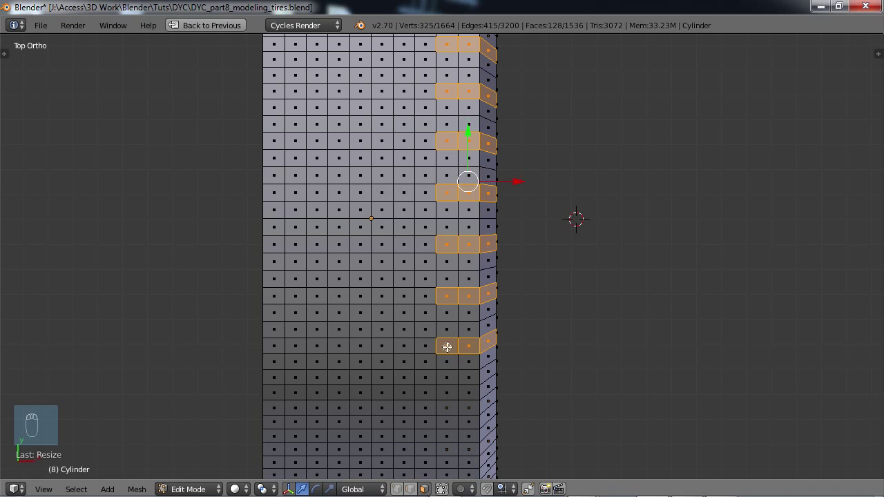
pyautogui.moveTo(488, 388); pyautogui.dragTo(450, 391)
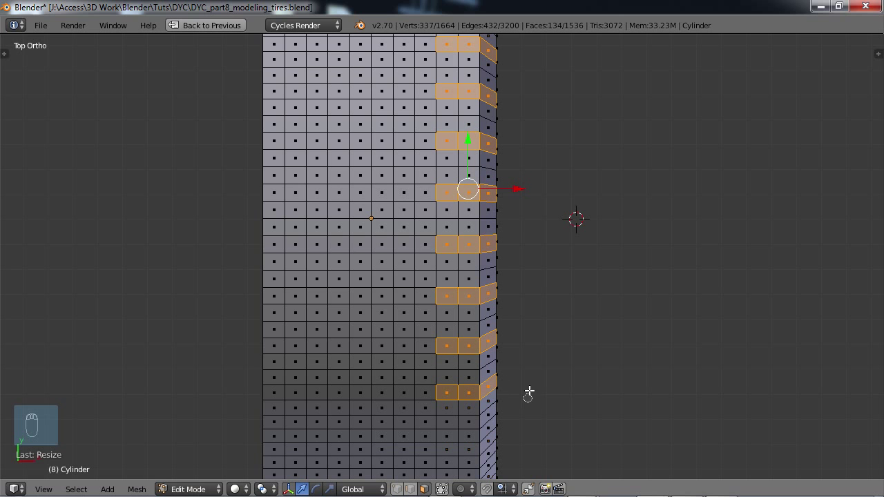
pyautogui.keyDown('shift'); pyautogui.moveTo(538, 346); pyautogui.dragTo(529, 136, button='middle'); pyautogui.keyUp('shift')
pyautogui.press('c')
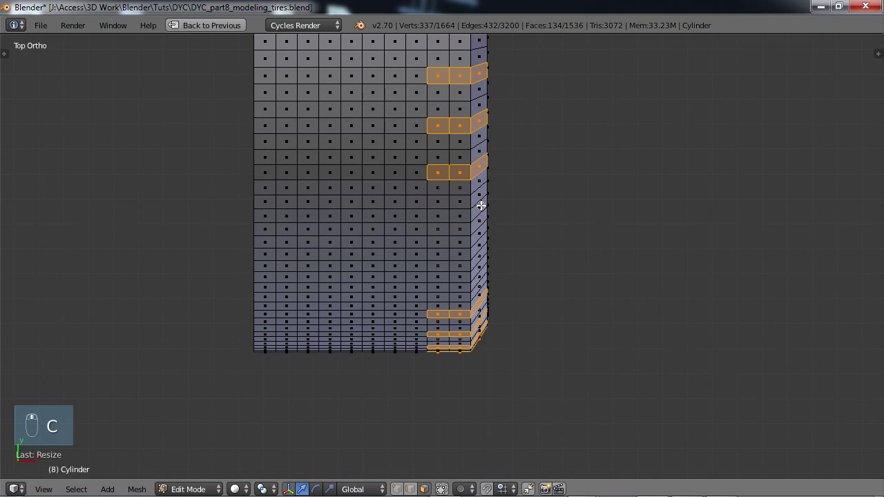
pyautogui.moveTo(480, 206); pyautogui.dragTo(437, 217)
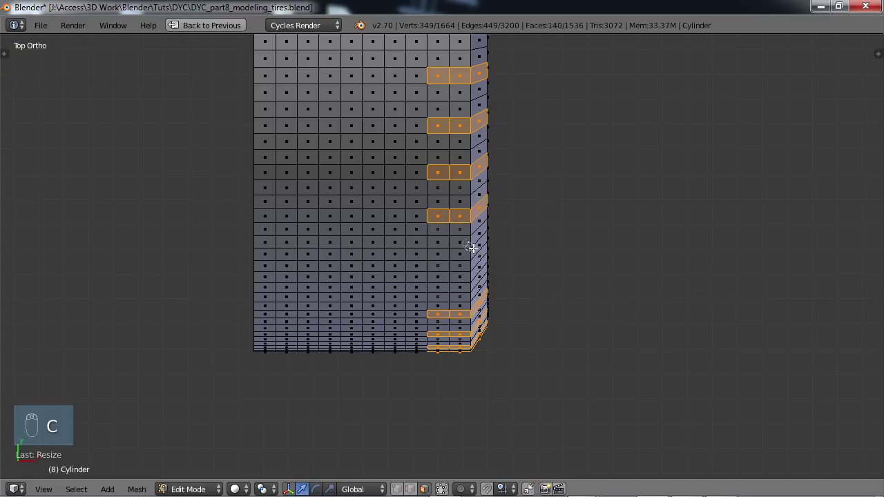
pyautogui.moveTo(480, 247); pyautogui.dragTo(438, 255)
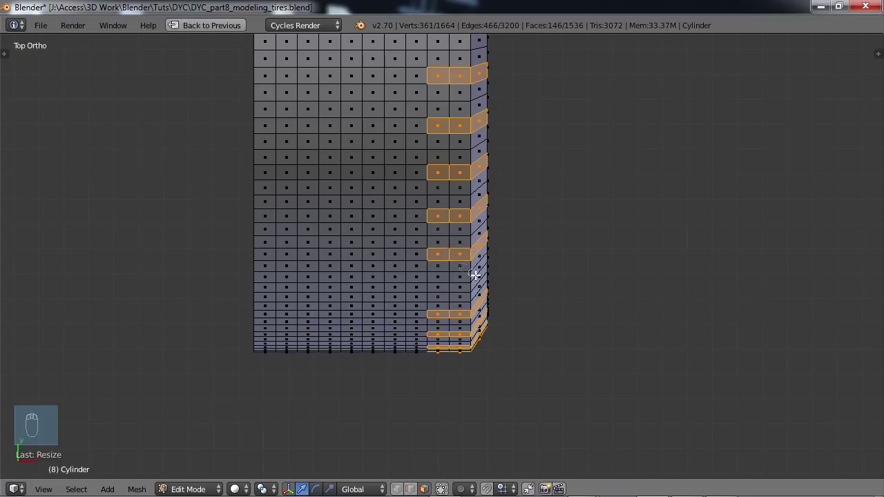
pyautogui.moveTo(484, 274); pyautogui.dragTo(439, 289)
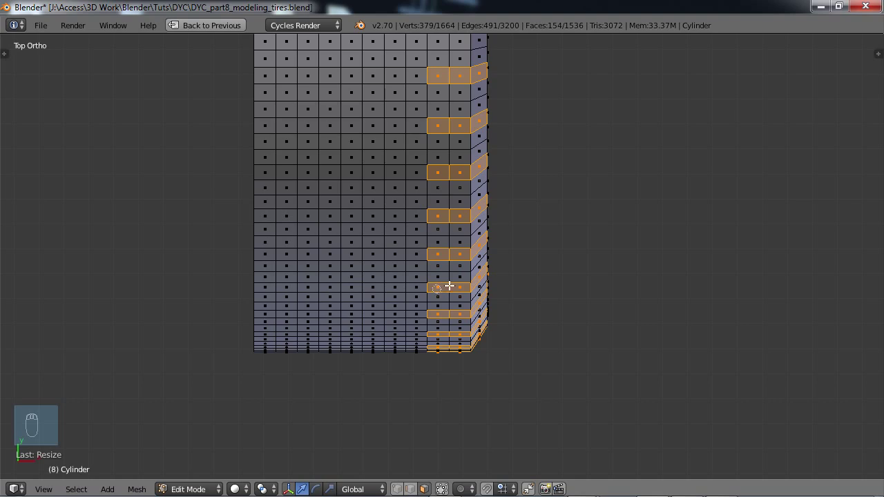
# Step: Deselect stray sidewall faces and the extra three-face row beside each of the first two doubled strips on the tire's lower edge
pyautogui.scroll(-2, 547, 209)
pyautogui.moveTo(549, 188); pyautogui.dragTo(473, 281, button='middle')
pyautogui.scroll(3, 541, 315)
pyautogui.keyDown('shift'); pyautogui.moveTo(543, 315); pyautogui.dragTo(542, 94, button='middle'); pyautogui.keyUp('shift')
pyautogui.moveTo(561, 193)
pyautogui.mouseDown(button='middle')
pyautogui.moveTo(557, 173)
pyautogui.moveTo(596, 263)
pyautogui.moveTo(547, 222)
pyautogui.moveTo(564, 191)
pyautogui.moveTo(568, 226)
pyautogui.moveTo(577, 185)
pyautogui.mouseUp(button='middle')
pyautogui.keyDown('shift'); pyautogui.rightClick(483, 228); pyautogui.keyUp('shift')
pyautogui.moveTo(432, 235); pyautogui.dragTo(437, 297, button='middle')
pyautogui.scroll(3, 437, 297)
pyautogui.press('c')
pyautogui.middleClick(458, 282)
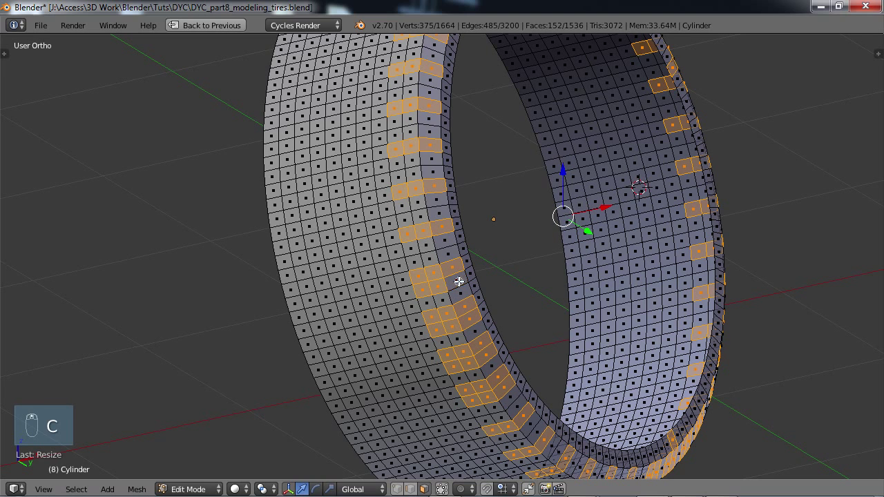
pyautogui.middleClick(435, 288)
pyautogui.middleClick(420, 292)
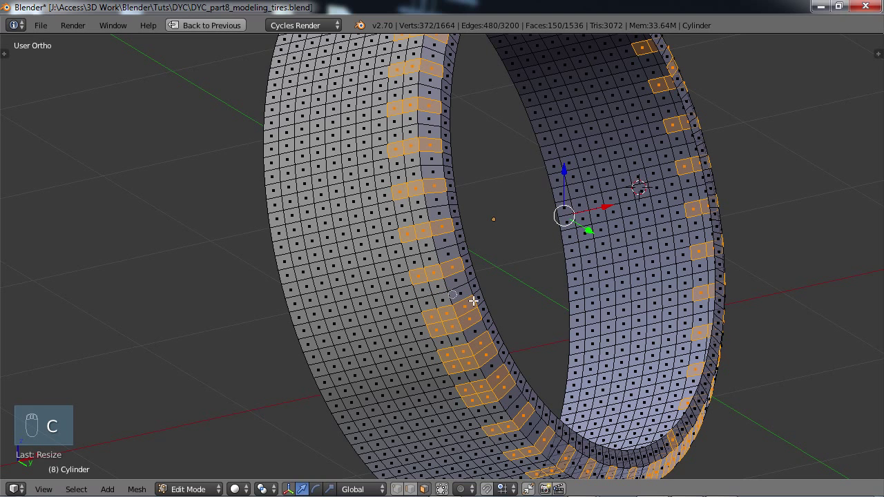
pyautogui.middleClick(467, 325)
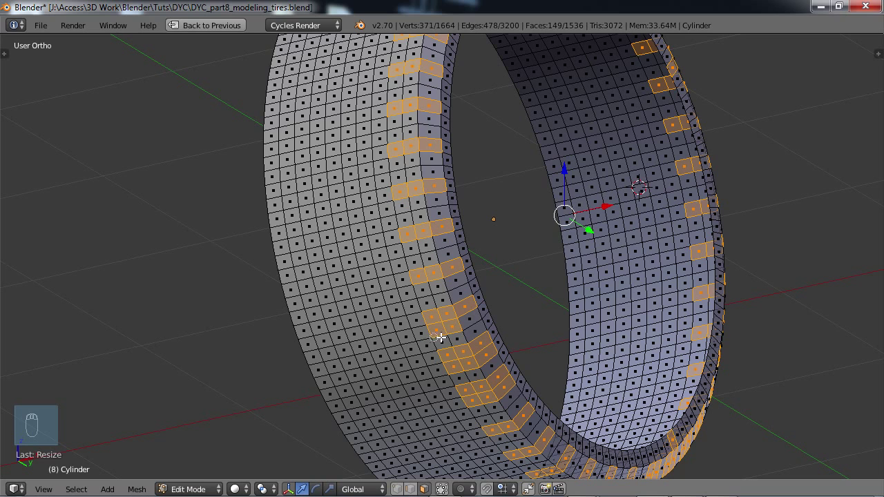
pyautogui.middleClick(439, 333)
pyautogui.middleClick(438, 329)
# Step: Deselect the extra three-face row beside the remaining two doubled strips further down the same tire edge
pyautogui.middleClick(489, 354)
pyautogui.middleClick(455, 367)
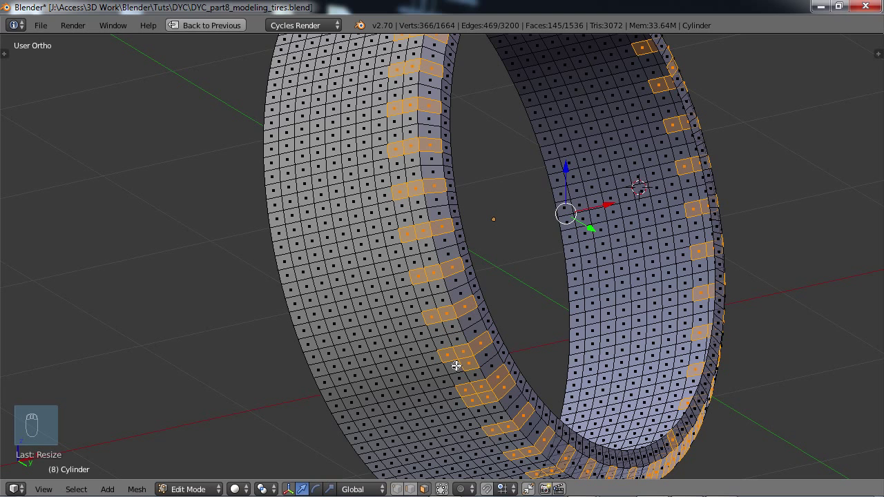
pyautogui.middleClick(472, 364)
pyautogui.middleClick(500, 391)
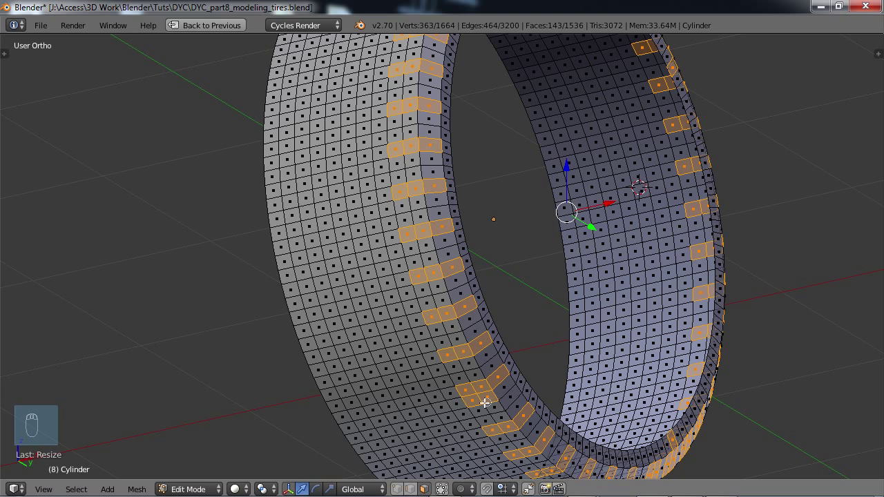
pyautogui.middleClick(471, 403)
pyautogui.middleClick(489, 398)
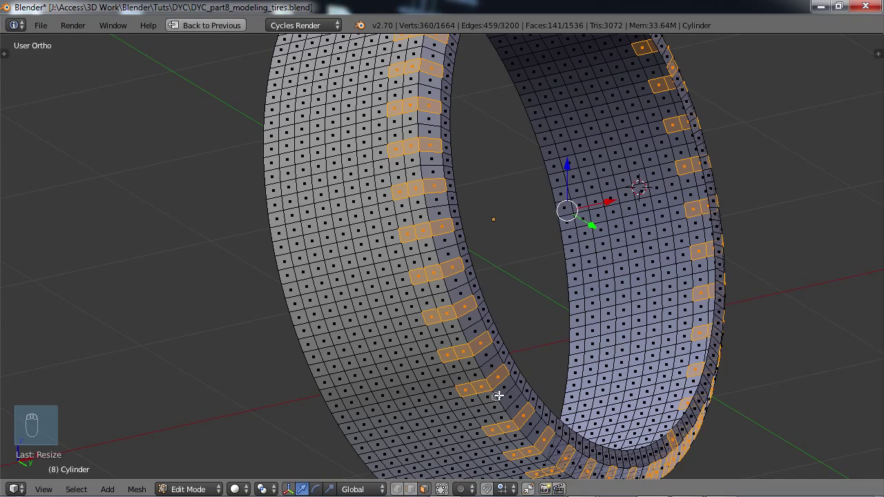
# Step: Trim the four doubled strips on the tire's opposite lower side to single rows, and circle-select one added strip beside the last one
pyautogui.moveTo(547, 378); pyautogui.dragTo(645, 306, button='middle')
pyautogui.middleClick(701, 265)
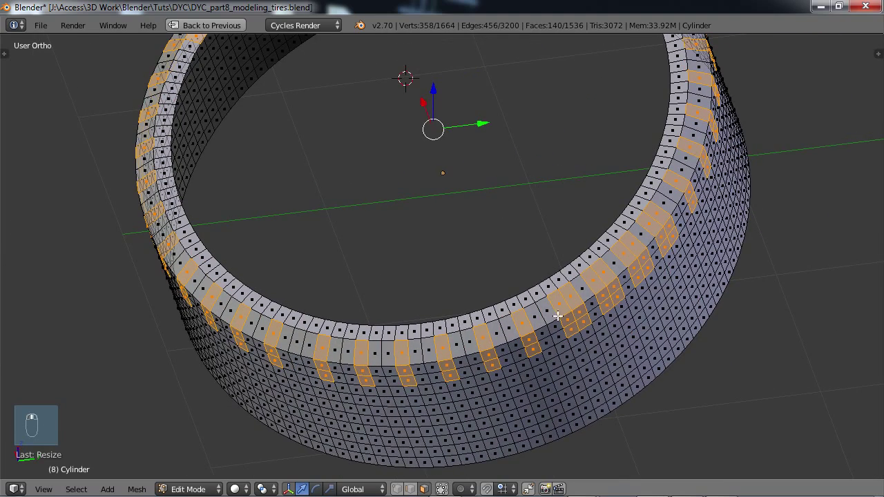
pyautogui.keyDown('shift'); pyautogui.moveTo(558, 316); pyautogui.dragTo(551, 326, button='middle'); pyautogui.keyUp('shift')
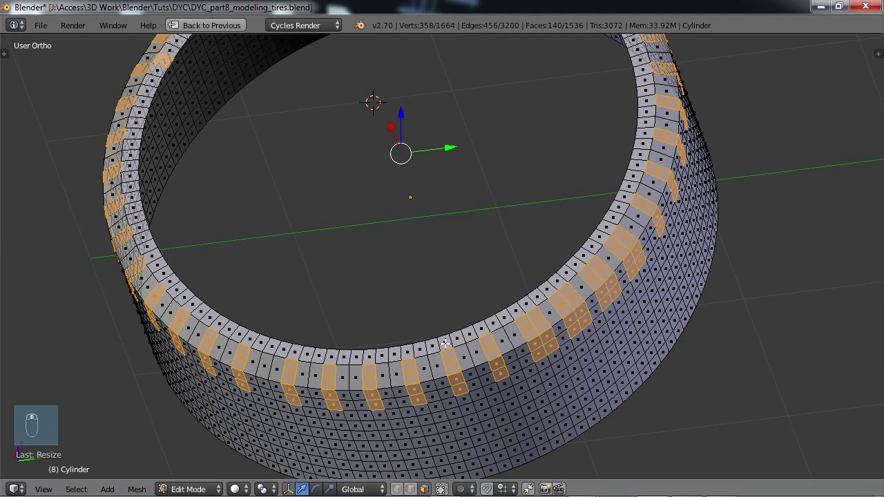
pyautogui.press('c')
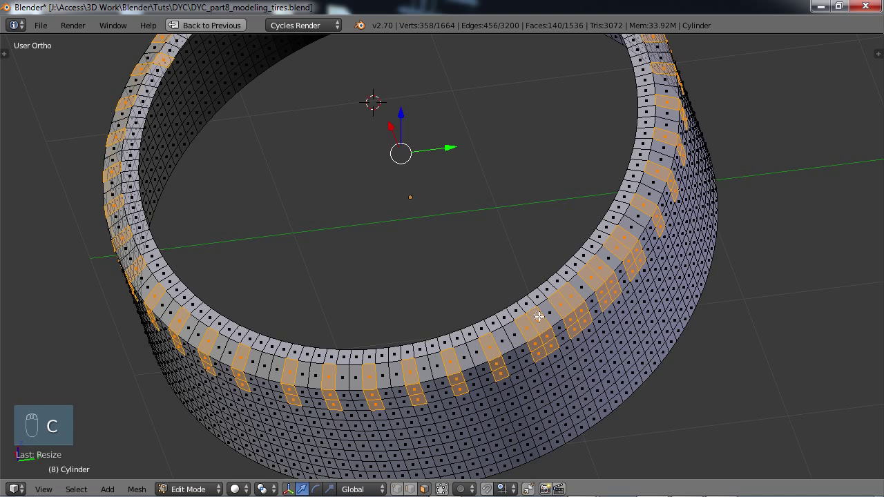
pyautogui.moveTo(538, 317); pyautogui.dragTo(554, 349, button='middle')
pyautogui.moveTo(574, 295); pyautogui.dragTo(591, 321, button='middle')
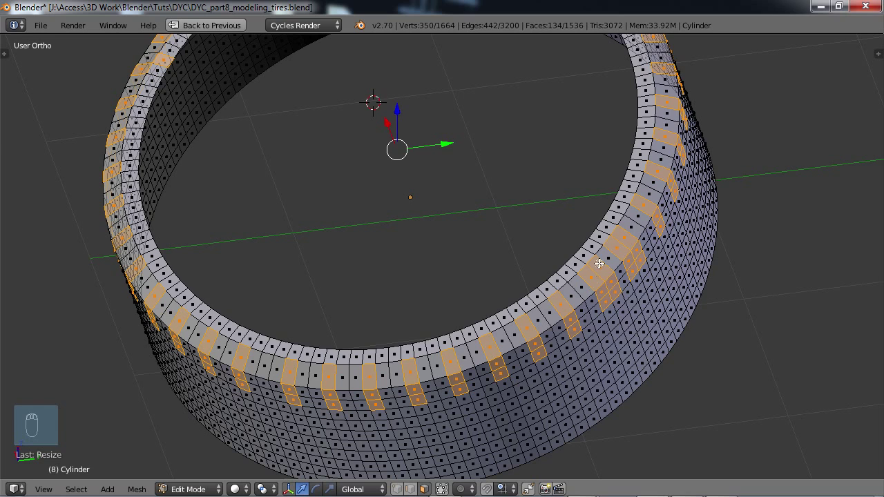
pyautogui.moveTo(600, 260); pyautogui.dragTo(619, 293, button='middle')
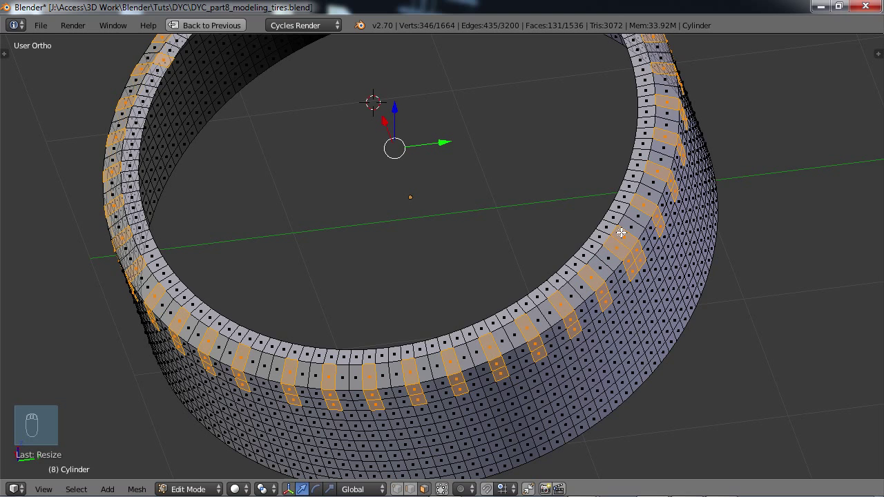
pyautogui.moveTo(621, 233); pyautogui.dragTo(646, 262, button='middle')
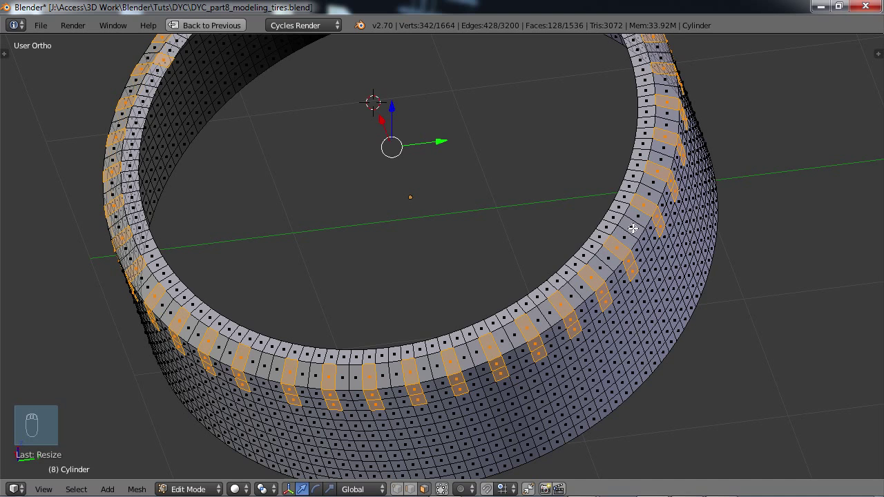
pyautogui.moveTo(632, 228); pyautogui.dragTo(649, 250)
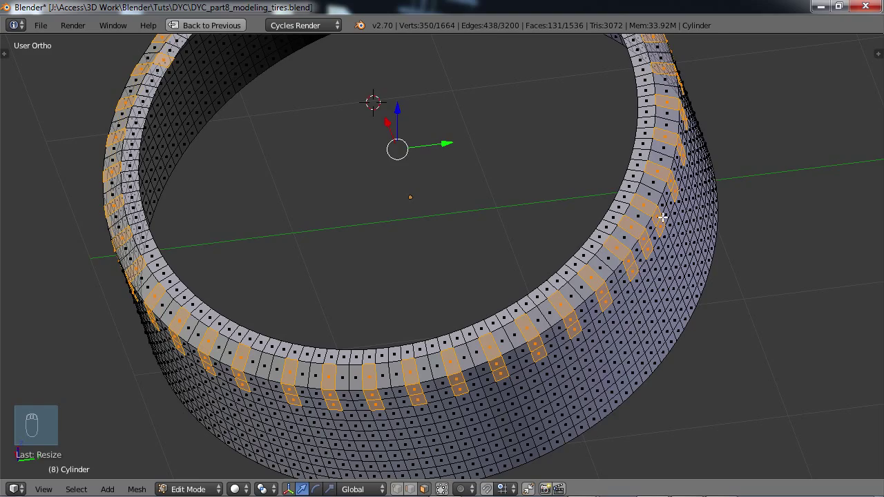
# Step: Deselect the remaining stray faces on the inner sidewall ring so only the tread strips stay selected
pyautogui.scroll(-6, 612, 214)
pyautogui.moveTo(619, 228); pyautogui.dragTo(378, 311, button='middle')
pyautogui.scroll(2, 374, 265)
pyautogui.keyDown('shift'); pyautogui.moveTo(318, 168); pyautogui.dragTo(372, 278, button='middle'); pyautogui.keyUp('shift')
pyautogui.scroll(3, 274, 246)
pyautogui.keyDown('shift'); pyautogui.rightClick(268, 234); pyautogui.keyUp('shift')
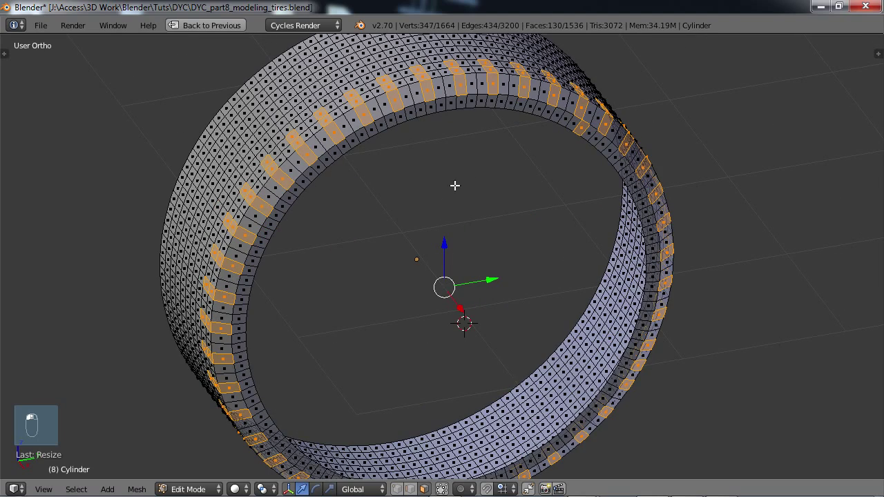
pyautogui.keyDown('shift'); pyautogui.rightClick(576, 129); pyautogui.keyUp('shift')
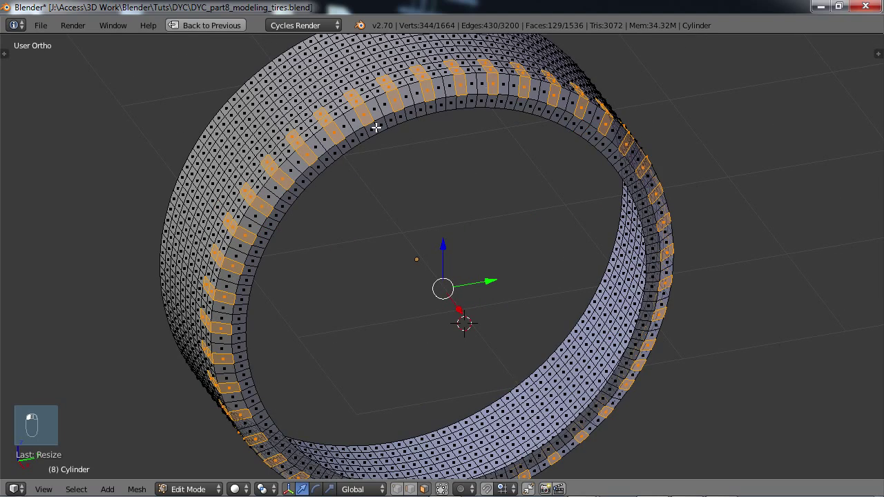
# Step: Extrude the selected tread strips in place and scale them inward to about 0.97 to form grooves, then view the tire in Object Mode
pyautogui.scroll(-3, 505, 232)
pyautogui.moveTo(382, 310); pyautogui.dragTo(528, 273, button='middle')
pyautogui.press('e')
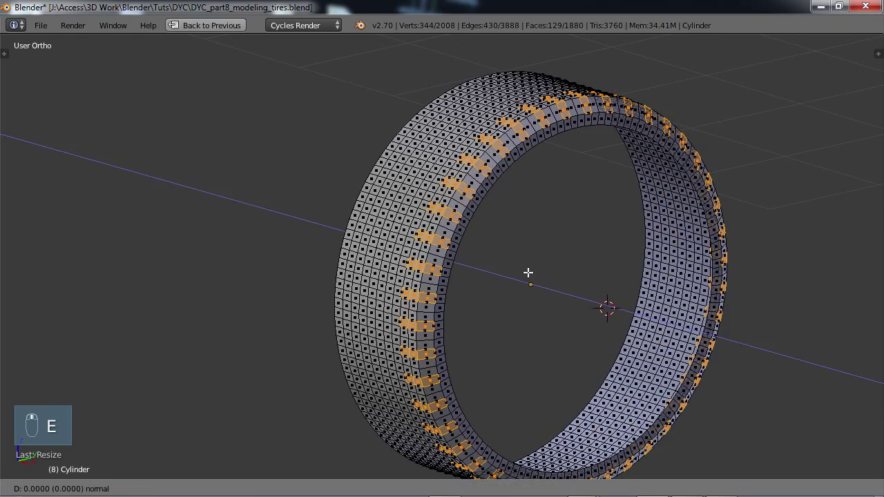
pyautogui.click(527, 273)
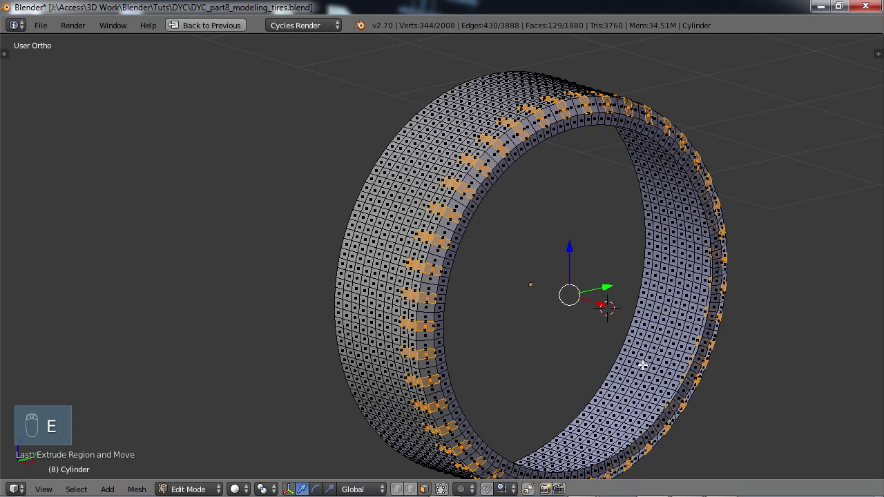
pyautogui.press('s')
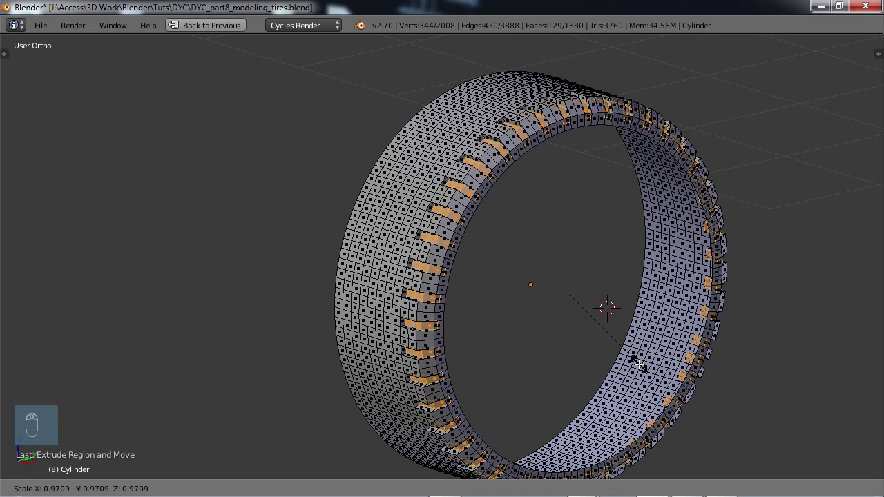
pyautogui.click(638, 365)
pyautogui.scroll(-2, 597, 310)
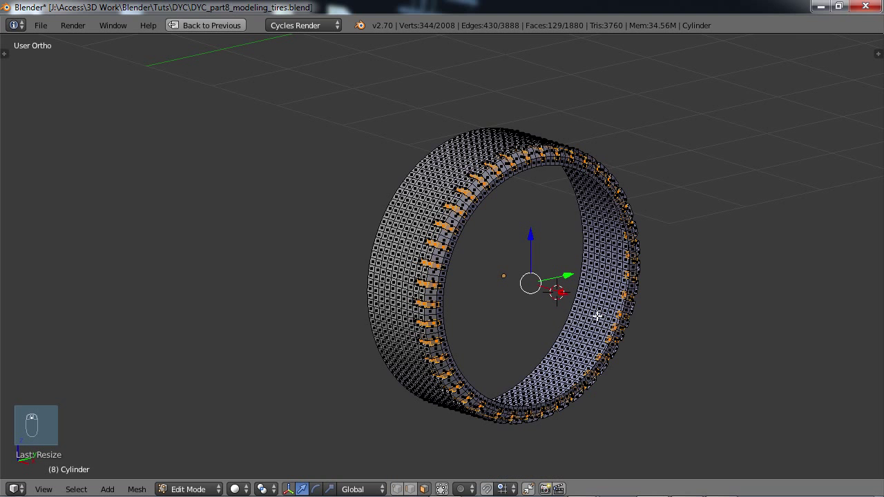
pyautogui.press('Tab')
pyautogui.moveTo(534, 318); pyautogui.dragTo(524, 294, button='middle')
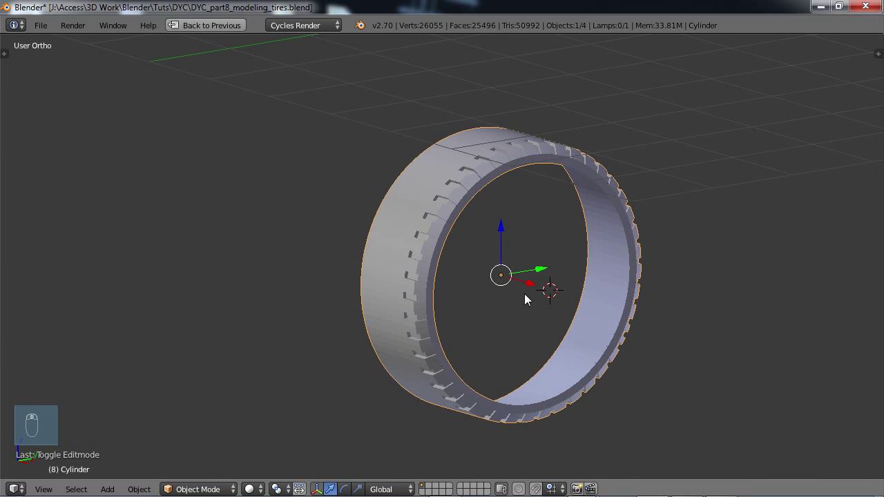
# Step: In Edit Mode with vertex selection, box-select the vertex column at the grooves' inner ends in front view
pyautogui.press('Tab')
pyautogui.scroll(4, 509, 300)
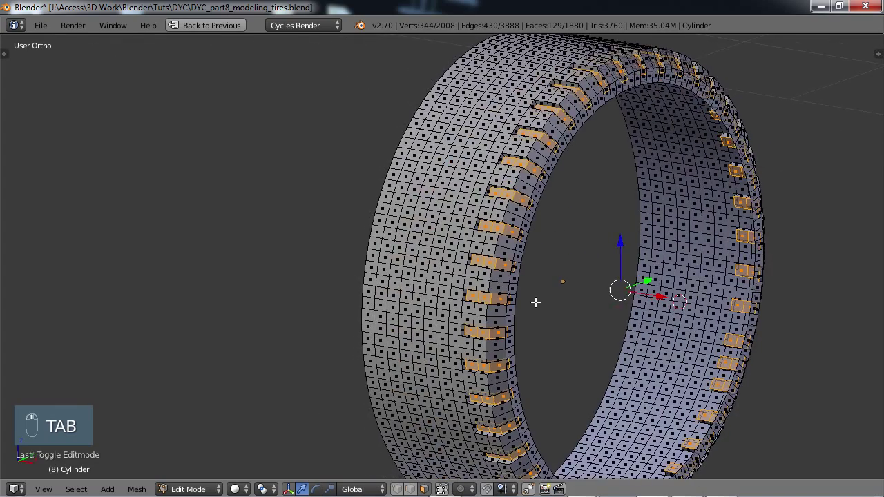
pyautogui.press('KP_1')
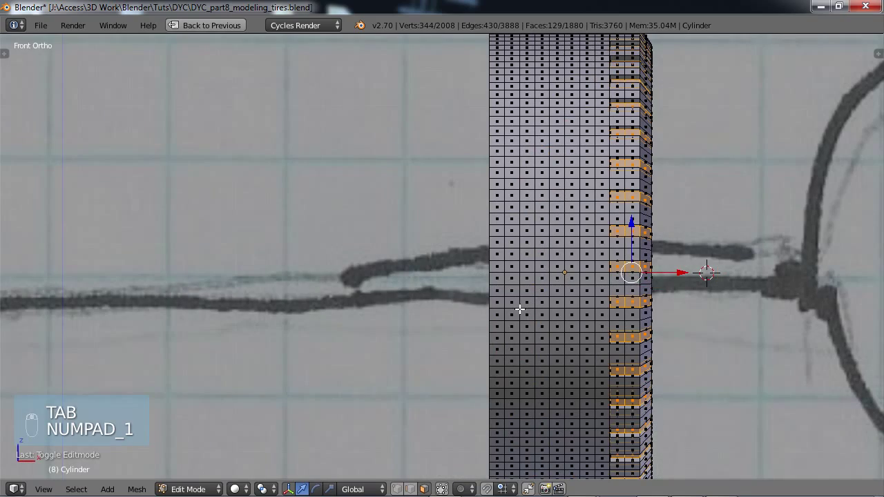
pyautogui.click(396, 489)
pyautogui.scroll(-3, 548, 293)
pyautogui.keyDown('shift'); pyautogui.moveTo(551, 255); pyautogui.dragTo(463, 323, button='middle'); pyautogui.keyUp('shift')
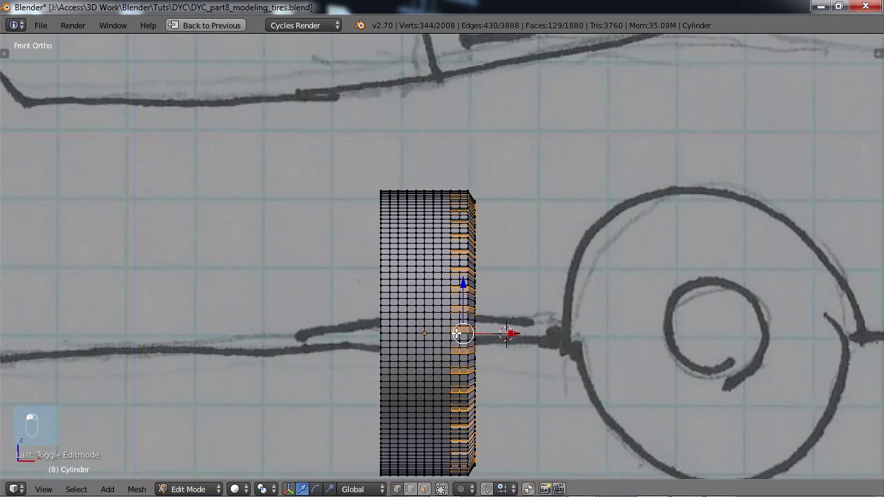
pyautogui.scroll(3, 465, 317)
pyautogui.rightClick(457, 178)
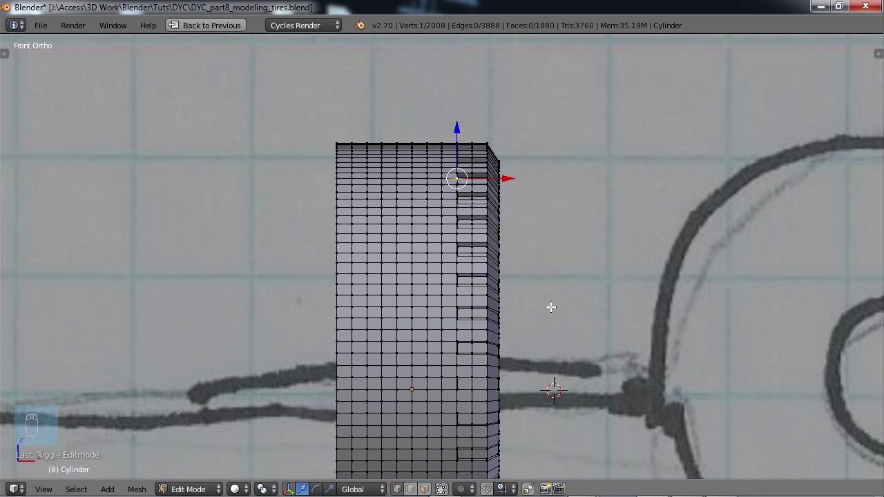
pyautogui.keyDown('shift'); pyautogui.moveTo(550, 314); pyautogui.dragTo(548, 197, button='middle'); pyautogui.keyUp('shift')
pyautogui.scroll(-2, 546, 200)
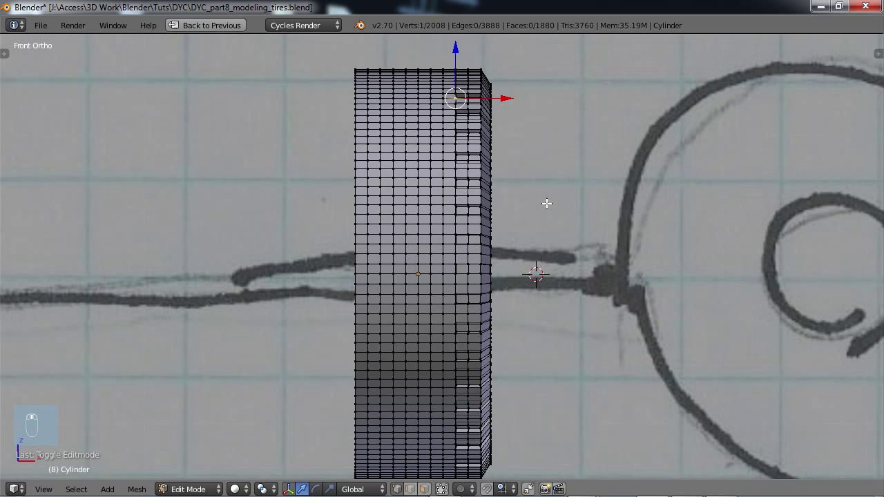
pyautogui.press('b')
pyautogui.moveTo(447, 84); pyautogui.dragTo(457, 456)
# Step: In right view, rotate the selected groove-end vertices about -9.3 degrees and inspect the slanted grooves in Object Mode
pyautogui.moveTo(585, 319); pyautogui.dragTo(457, 337, button='middle')
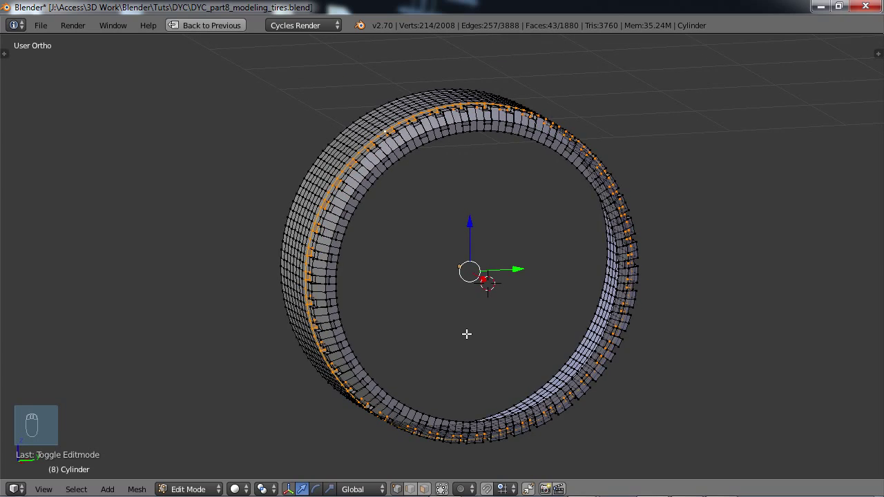
pyautogui.scroll(2, 467, 333)
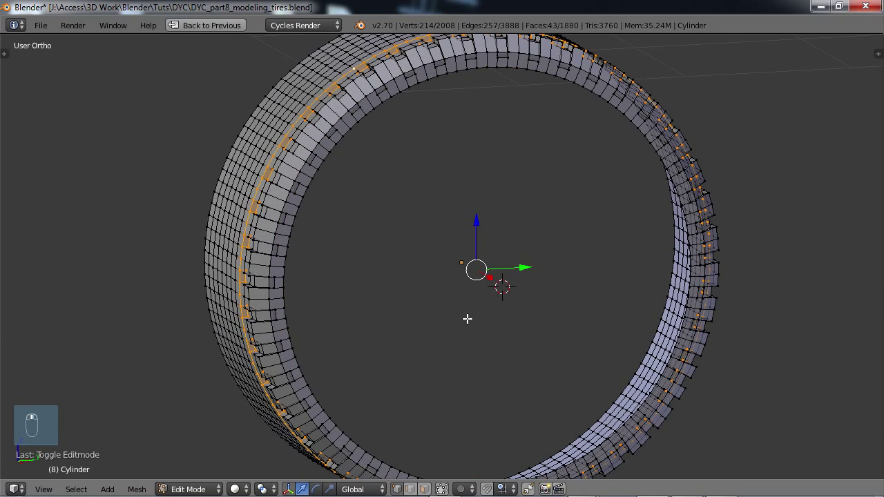
pyautogui.press('KP_1')
pyautogui.press('KP_3')
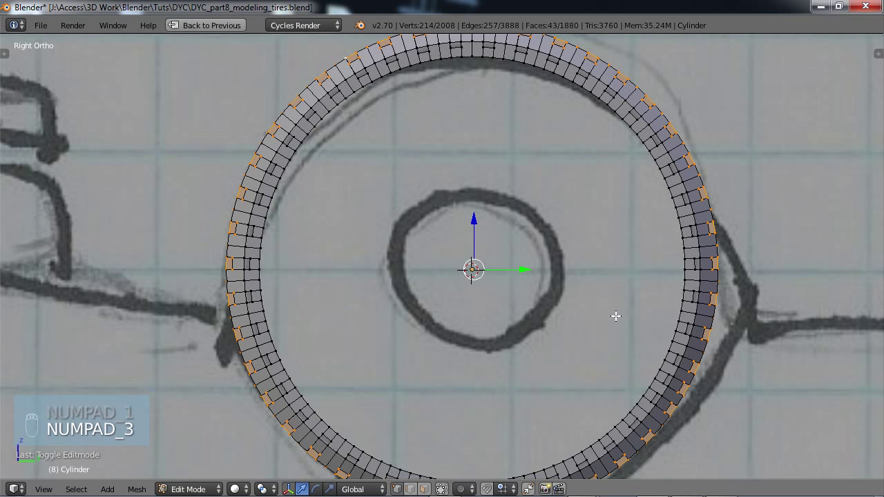
pyautogui.press('r')
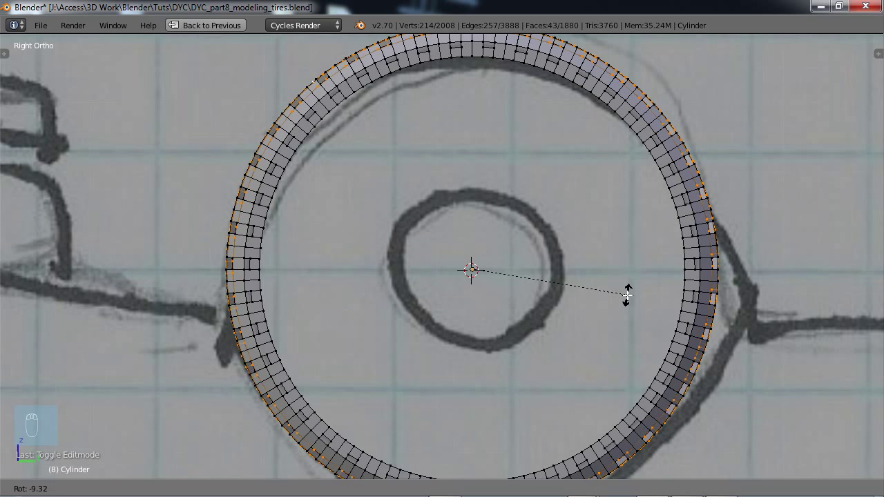
pyautogui.click(627, 293)
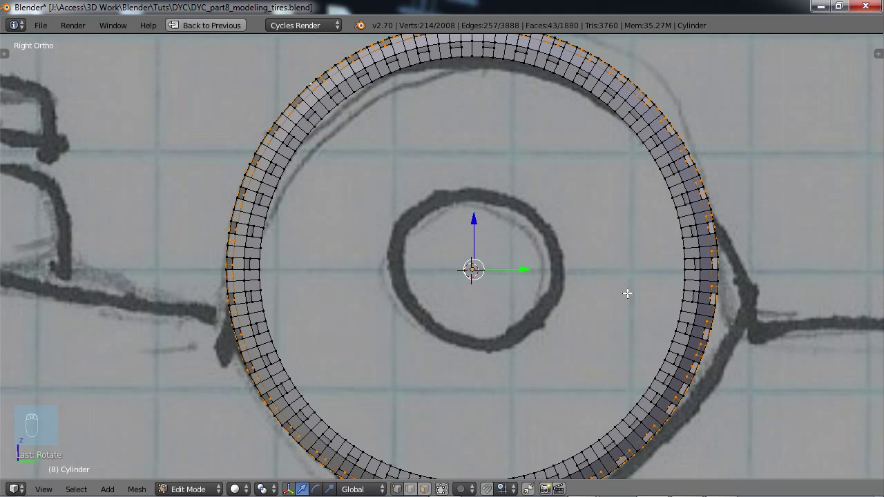
pyautogui.scroll(-4, 505, 253)
pyautogui.moveTo(506, 253); pyautogui.dragTo(589, 330, button='middle')
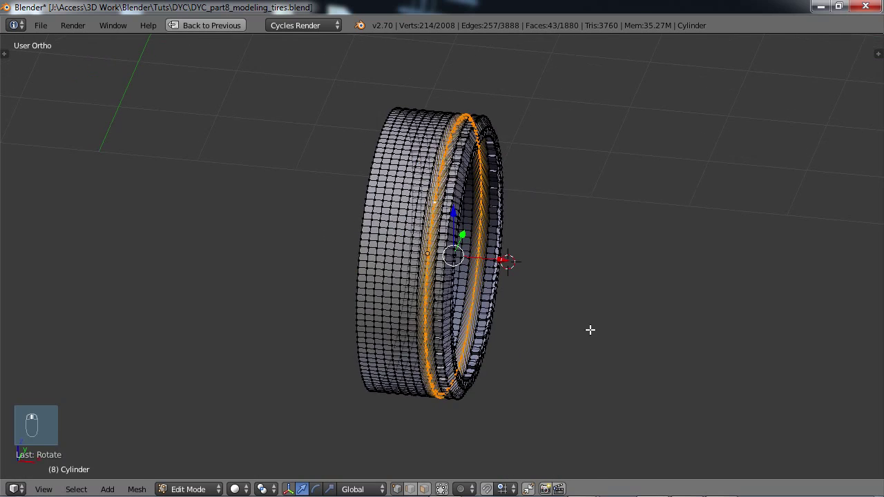
pyautogui.press('Tab')
pyautogui.scroll(4, 511, 315)
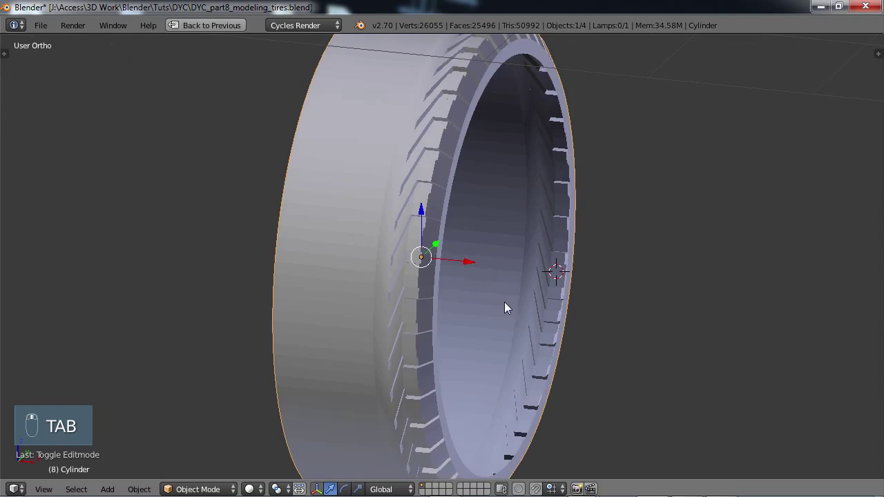
pyautogui.moveTo(487, 280)
pyautogui.mouseDown(button='middle')
pyautogui.moveTo(506, 249)
pyautogui.moveTo(512, 213)
pyautogui.moveTo(532, 280)
pyautogui.moveTo(477, 282)
pyautogui.mouseUp(button='middle')
# Step: Back in Edit Mode, rotate the same groove-end vertices about 5.5 degrees in right view and check the tire in Object Mode
pyautogui.press('KP_3')
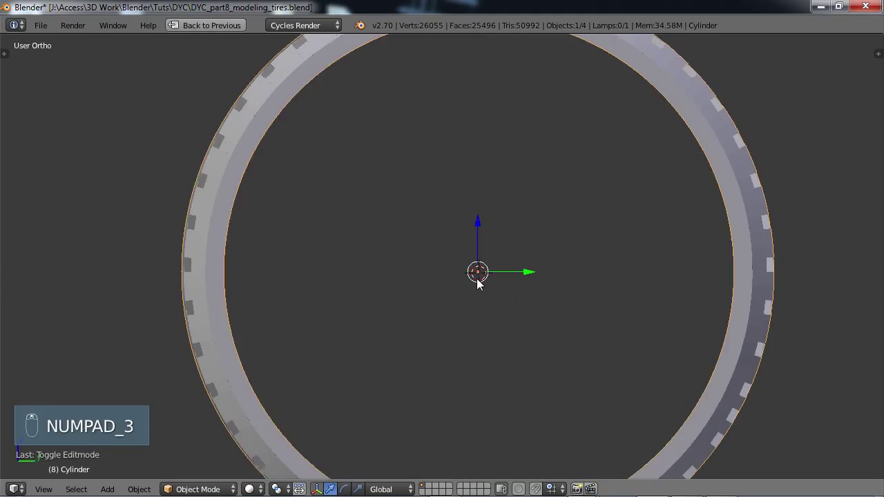
pyautogui.scroll(1, 477, 280)
pyautogui.press('Tab')
pyautogui.scroll(-2, 475, 274)
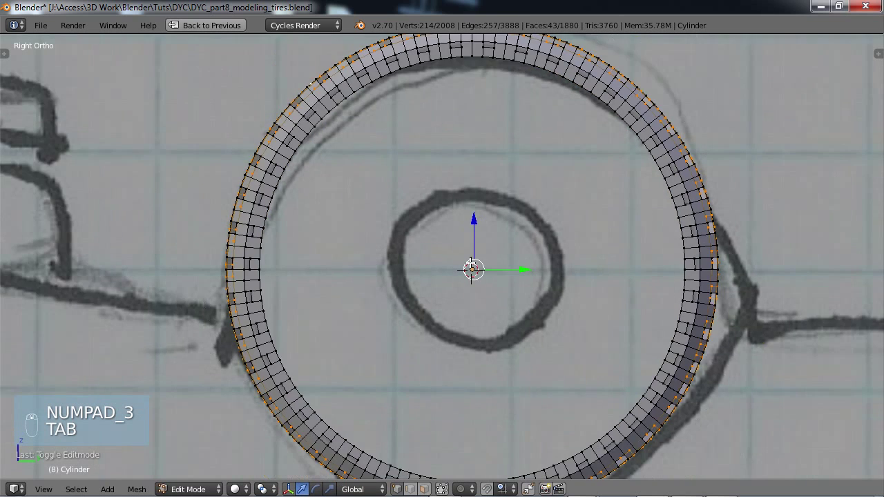
pyautogui.press('r')
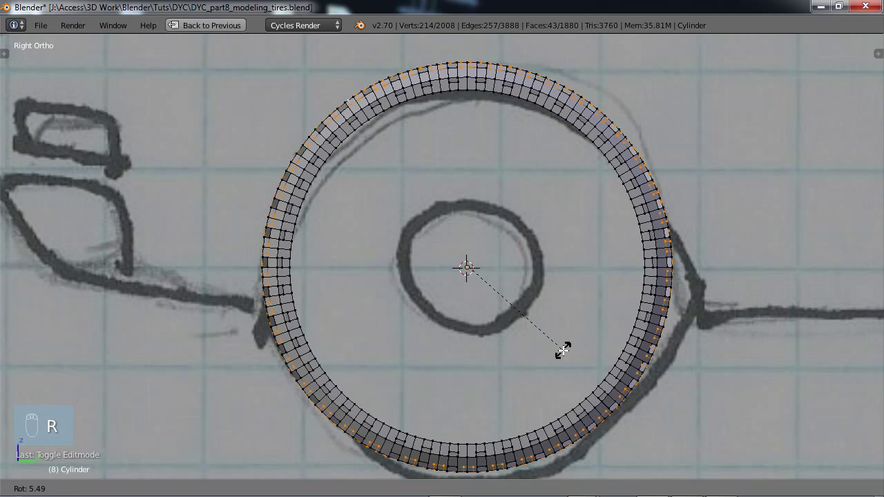
pyautogui.click(563, 350)
pyautogui.moveTo(430, 305); pyautogui.dragTo(538, 280, button='middle')
pyautogui.press('Tab')
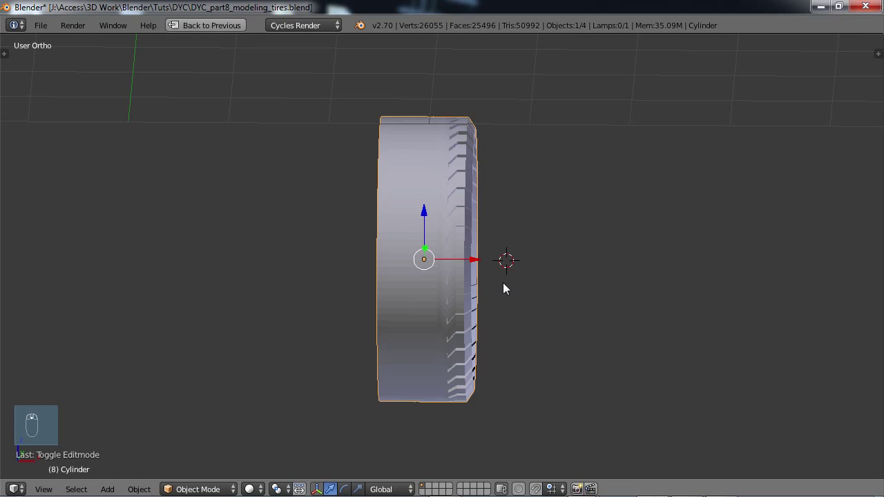
pyautogui.moveTo(503, 285); pyautogui.dragTo(438, 302, button='middle')
# Step: In front view, select the six plain edge loops beside the slanted grooves and move them along X to leave a narrow strip
pyautogui.press('Tab')
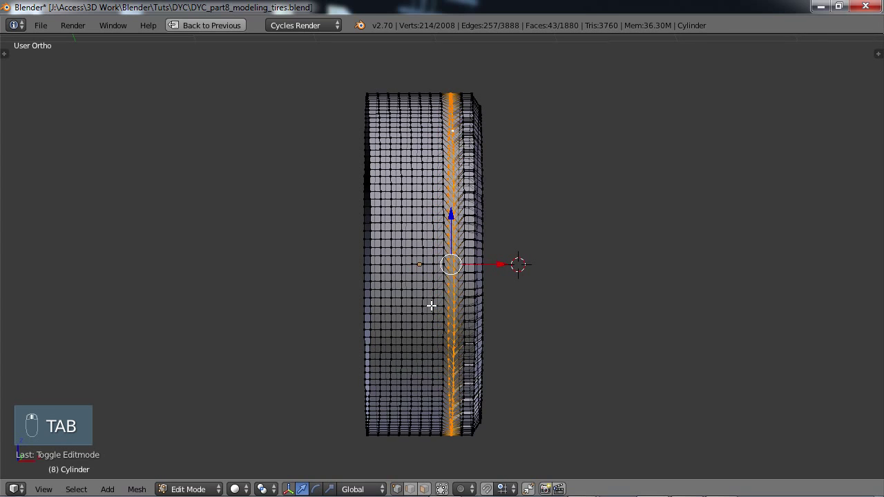
pyautogui.press('KP_1')
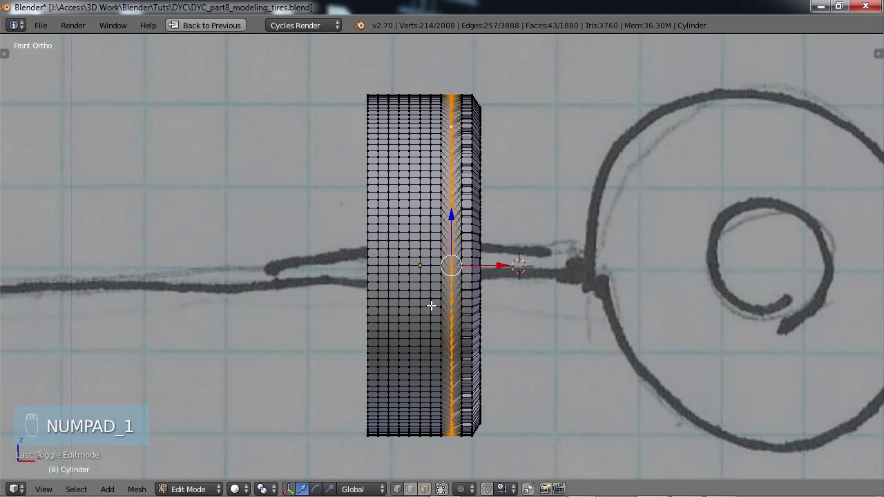
pyautogui.scroll(3, 431, 305)
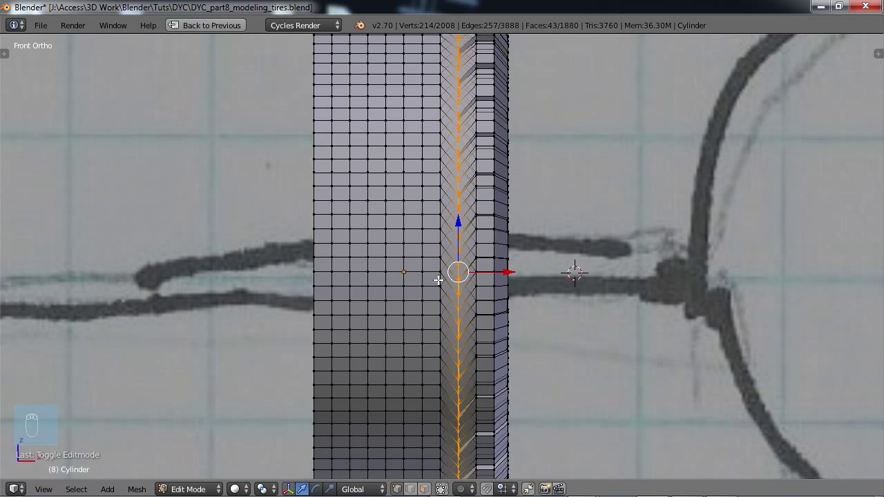
pyautogui.keyDown('alt'); pyautogui.rightClick(333, 140); pyautogui.keyUp('alt')
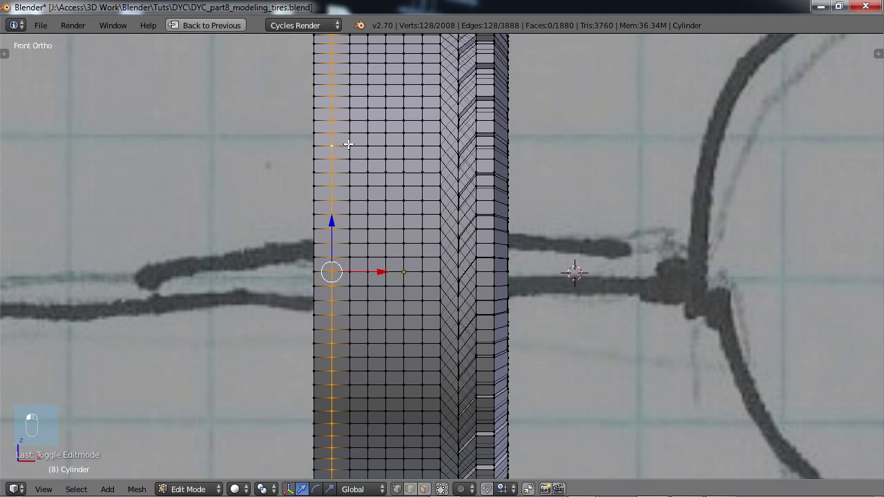
pyautogui.keyDown('alt'); pyautogui.keyDown('shift'); pyautogui.rightClick(352, 141); pyautogui.keyUp('shift'); pyautogui.keyUp('alt')
pyautogui.keyDown('alt'); pyautogui.keyDown('shift'); pyautogui.rightClick(369, 141); pyautogui.keyUp('shift'); pyautogui.keyUp('alt')
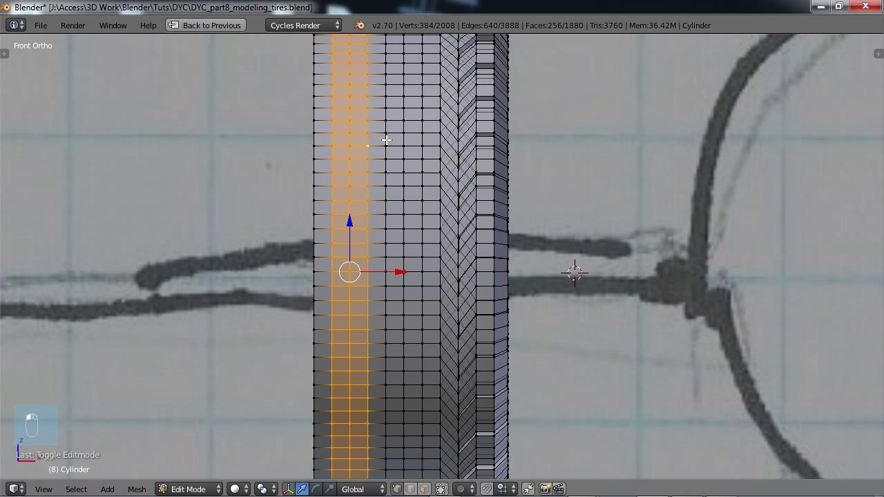
pyautogui.keyDown('alt'); pyautogui.keyDown('shift'); pyautogui.rightClick(389, 140); pyautogui.keyUp('shift'); pyautogui.keyUp('alt')
pyautogui.keyDown('alt'); pyautogui.keyDown('shift'); pyautogui.rightClick(404, 141); pyautogui.keyUp('shift'); pyautogui.keyUp('alt')
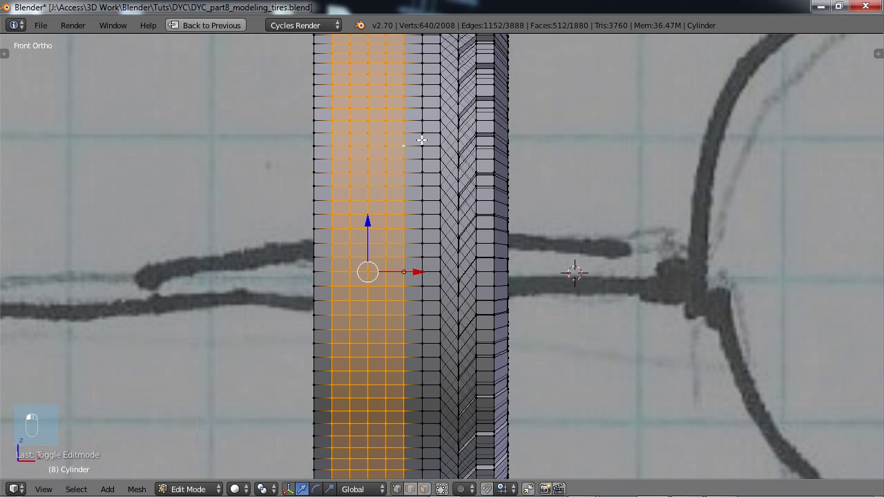
pyautogui.keyDown('alt'); pyautogui.keyDown('shift'); pyautogui.rightClick(422, 140); pyautogui.keyUp('shift'); pyautogui.keyUp('alt')
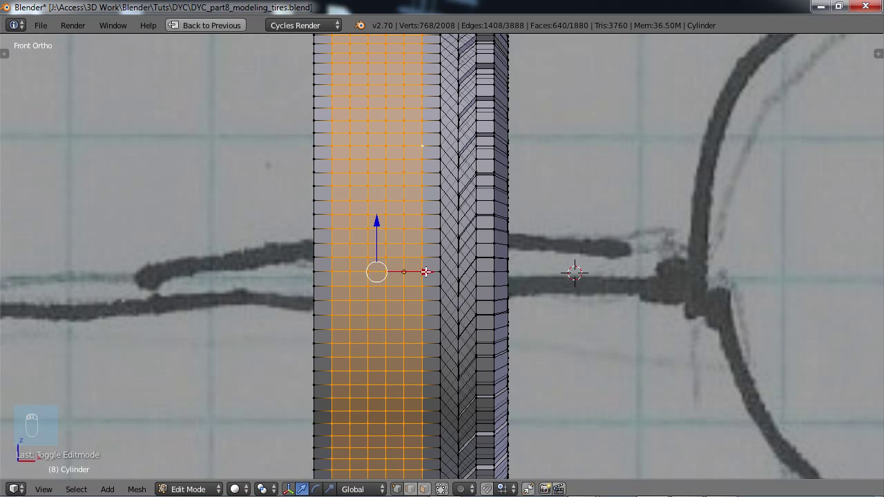
pyautogui.moveTo(425, 272); pyautogui.dragTo(436, 269)
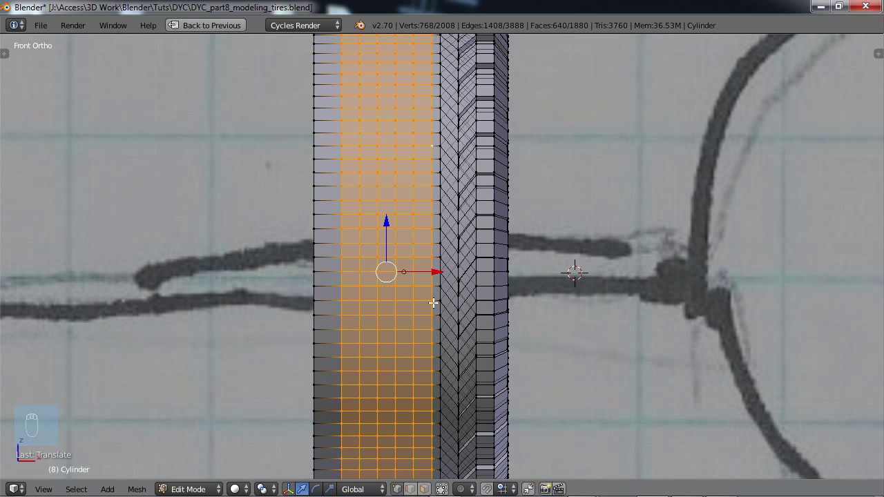
# Step: In face selection mode, select only the narrow face loop running around the tire beside the slanted grooves
pyautogui.click(424, 489)
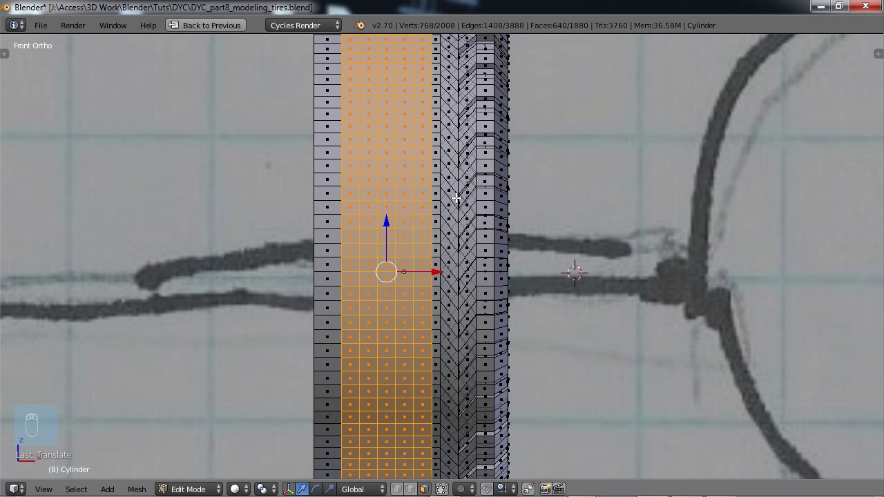
pyautogui.keyDown('alt'); pyautogui.rightClick(437, 187); pyautogui.keyUp('alt')
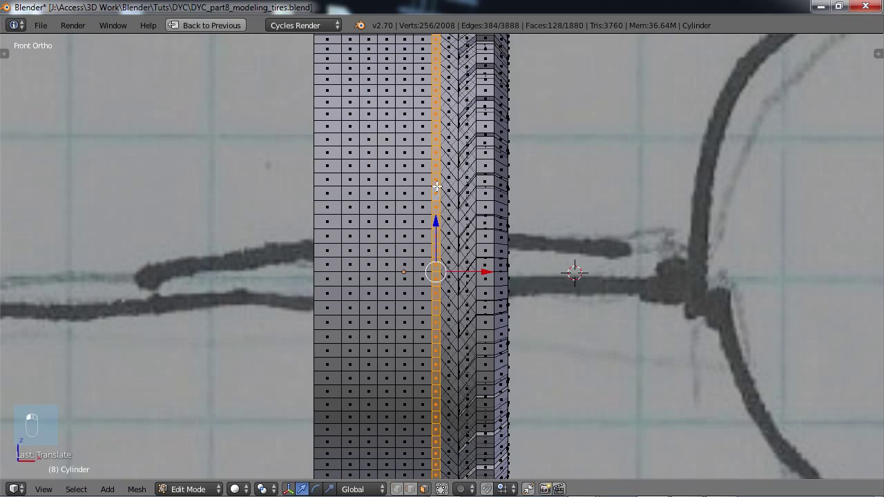
pyautogui.scroll(-4, 437, 186)
pyautogui.moveTo(437, 186); pyautogui.dragTo(405, 247, button='middle')
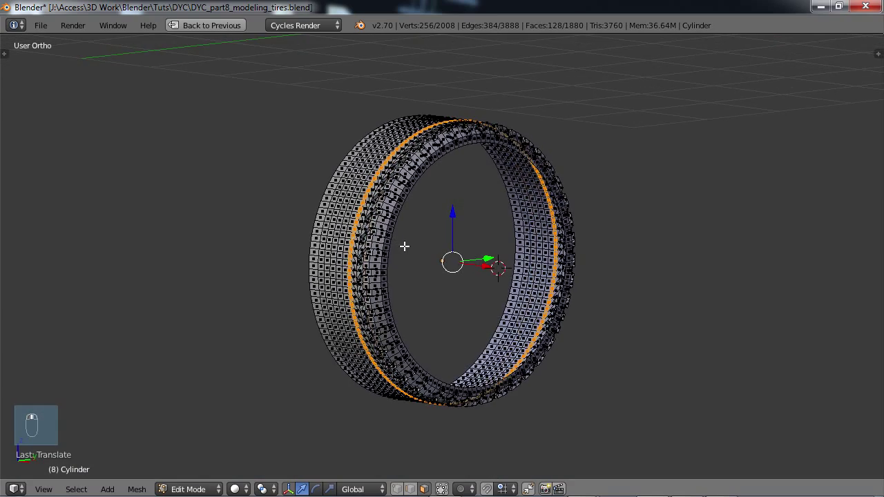
pyautogui.scroll(3, 416, 301)
pyautogui.scroll(1, 436, 322)
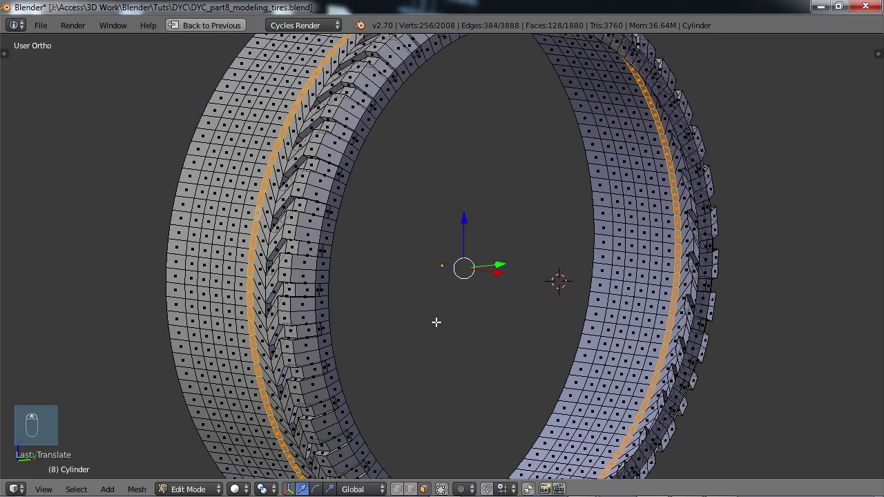
# Step: Extrude the narrow face loop in place, scale it inward to about 0.978, and check the channel in Object Mode
pyautogui.press('e')
pyautogui.rightClick(436, 322)
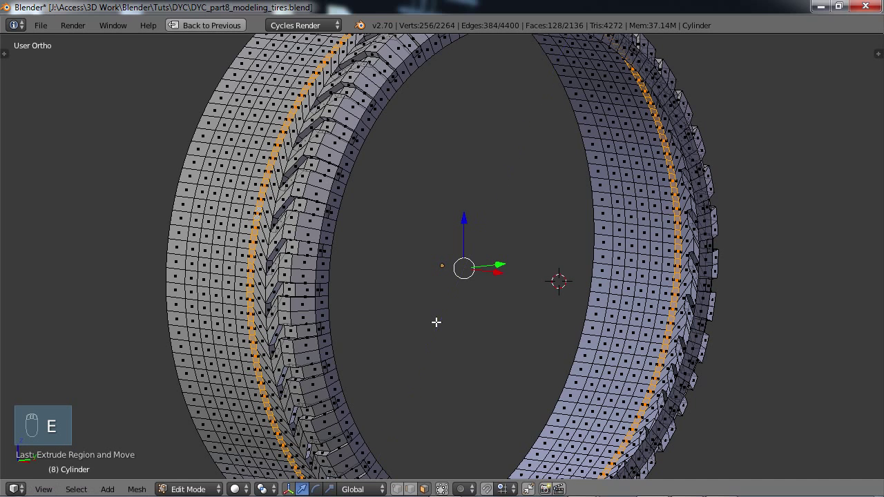
pyautogui.press('s')
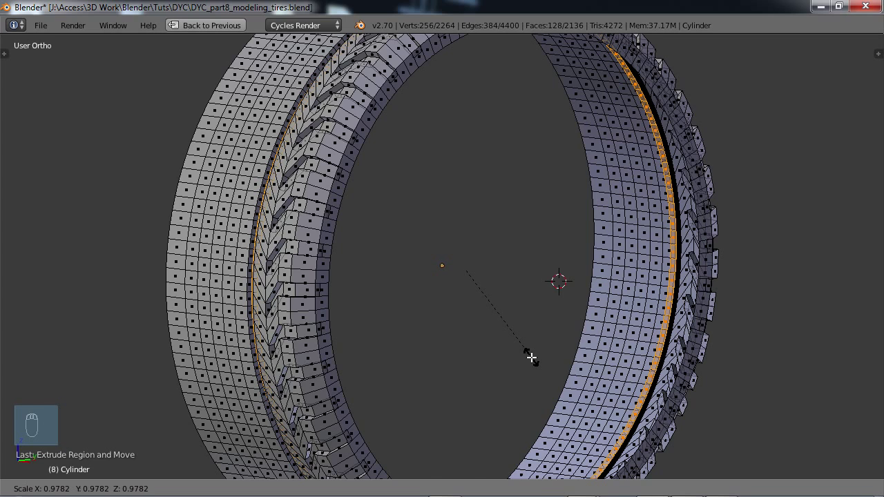
pyautogui.click(530, 357)
pyautogui.moveTo(460, 357); pyautogui.dragTo(433, 341, button='middle')
pyautogui.press('Tab')
pyautogui.press('Tab')
# Step: Scale the extruded face loop slightly further inward to deepen the channel around the tire
pyautogui.scroll(2, 463, 345)
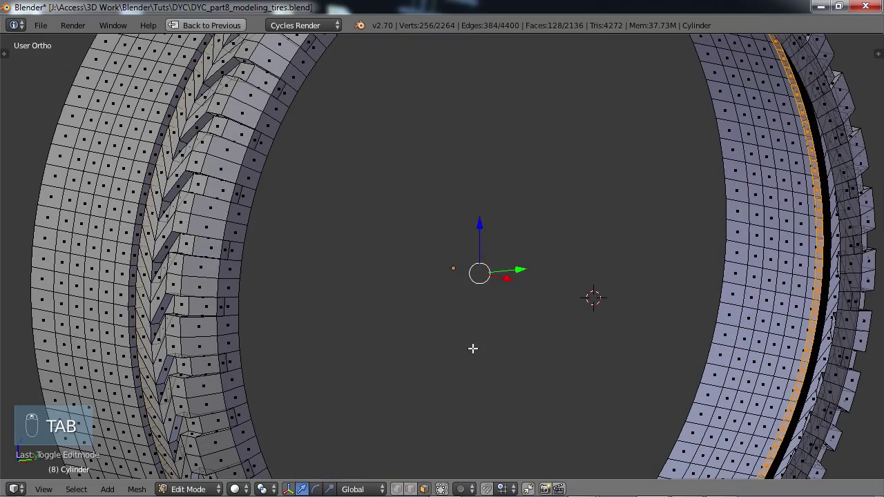
pyautogui.press('s')
pyautogui.click(470, 350)
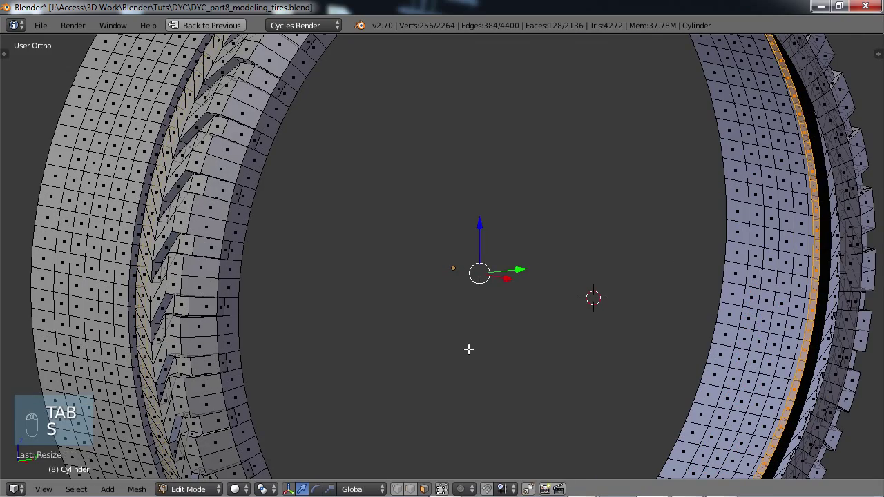
pyautogui.scroll(-2, 468, 350)
pyautogui.moveTo(468, 350); pyautogui.dragTo(486, 324, button='middle')
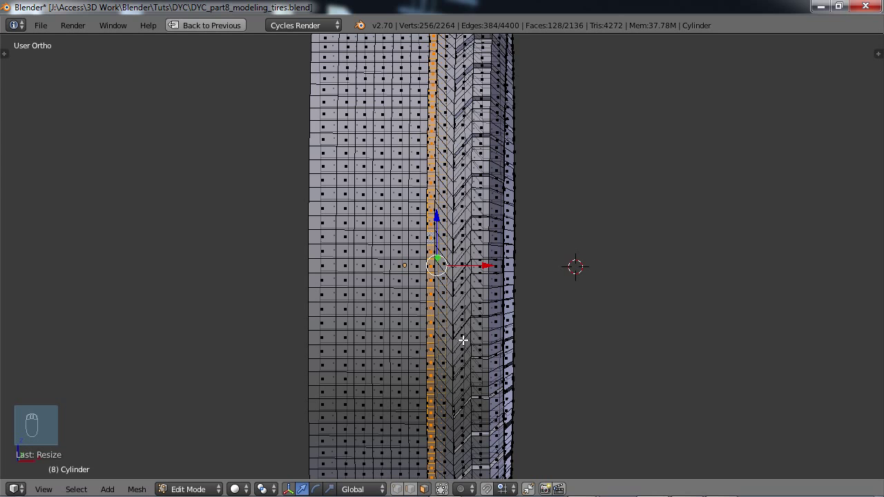
# Step: In vertex mode, select the five plain edge loops beside the channel, move them along X toward it, and switch to face selection
pyautogui.click(397, 489)
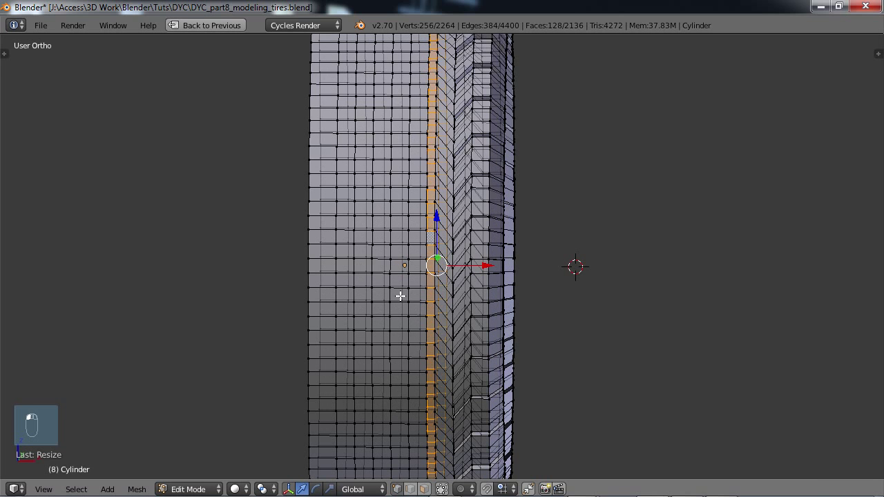
pyautogui.press('KP_1')
pyautogui.scroll(2, 344, 250)
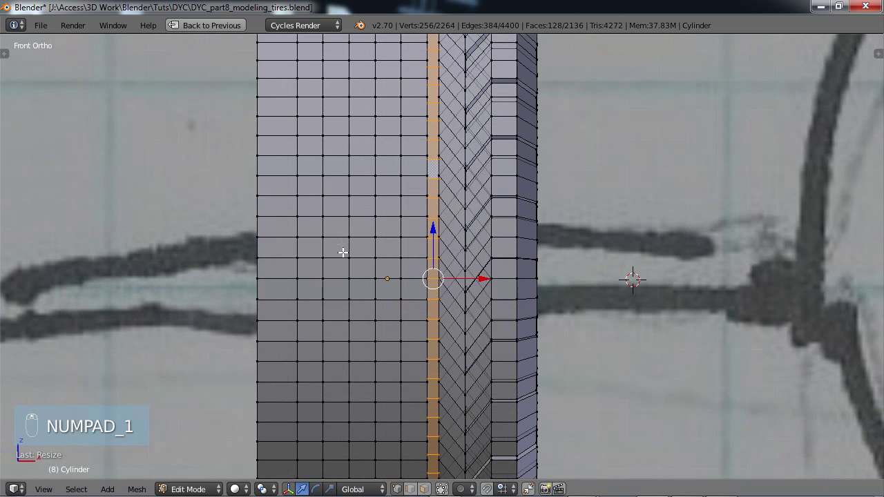
pyautogui.keyDown('alt'); pyautogui.rightClick(296, 208); pyautogui.keyUp('alt')
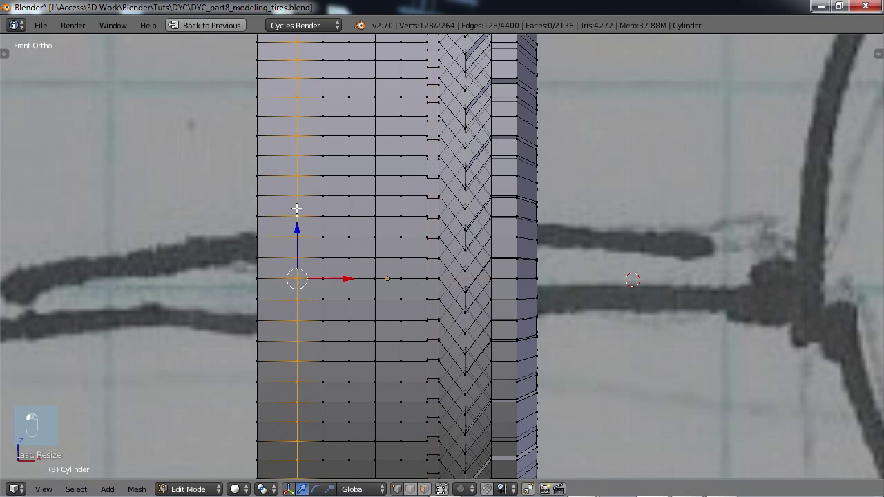
pyautogui.keyDown('alt'); pyautogui.keyDown('shift'); pyautogui.rightClick(323, 207); pyautogui.keyUp('shift'); pyautogui.keyUp('alt')
pyautogui.keyDown('alt'); pyautogui.keyDown('shift'); pyautogui.rightClick(349, 207); pyautogui.keyUp('shift'); pyautogui.keyUp('alt')
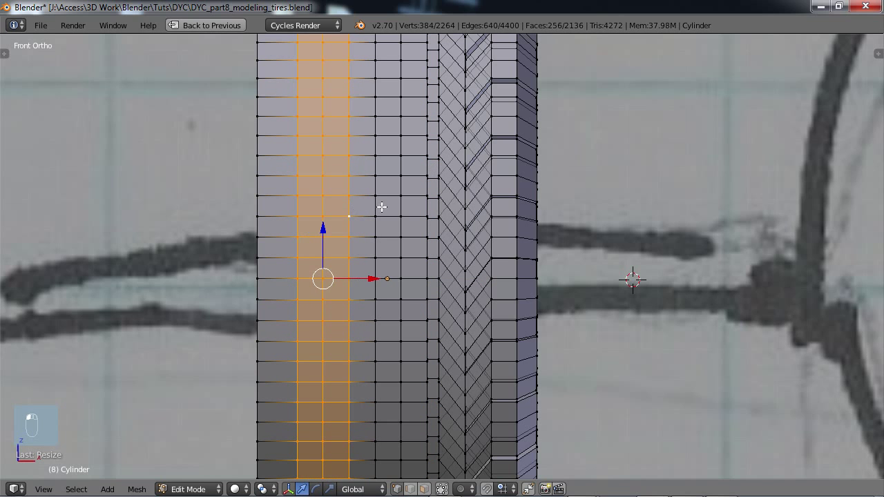
pyautogui.keyDown('alt'); pyautogui.keyDown('shift'); pyautogui.rightClick(380, 206); pyautogui.keyUp('shift'); pyautogui.keyUp('alt')
pyautogui.keyDown('alt'); pyautogui.keyDown('shift'); pyautogui.rightClick(405, 207); pyautogui.keyUp('shift'); pyautogui.keyUp('alt')
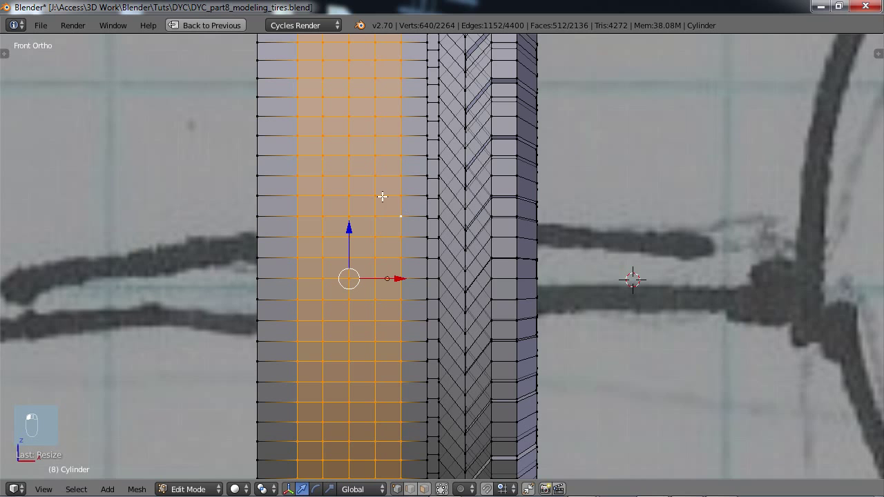
pyautogui.moveTo(398, 279); pyautogui.dragTo(412, 278)
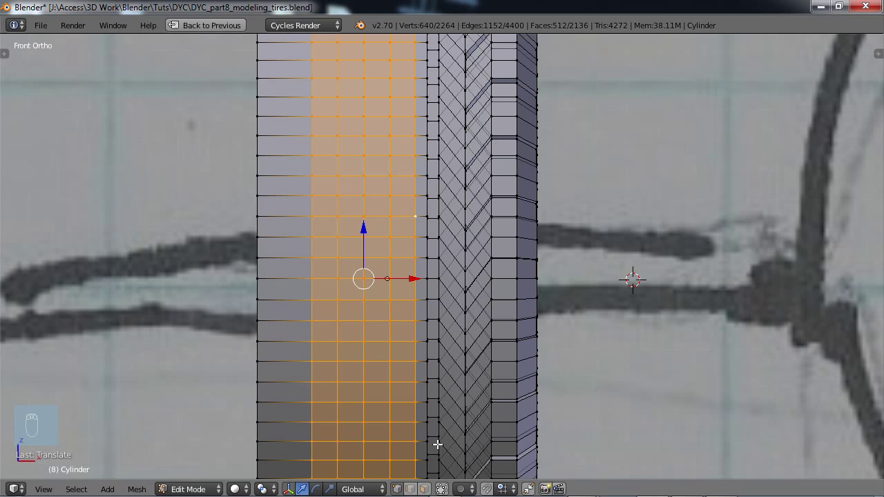
pyautogui.click(424, 488)
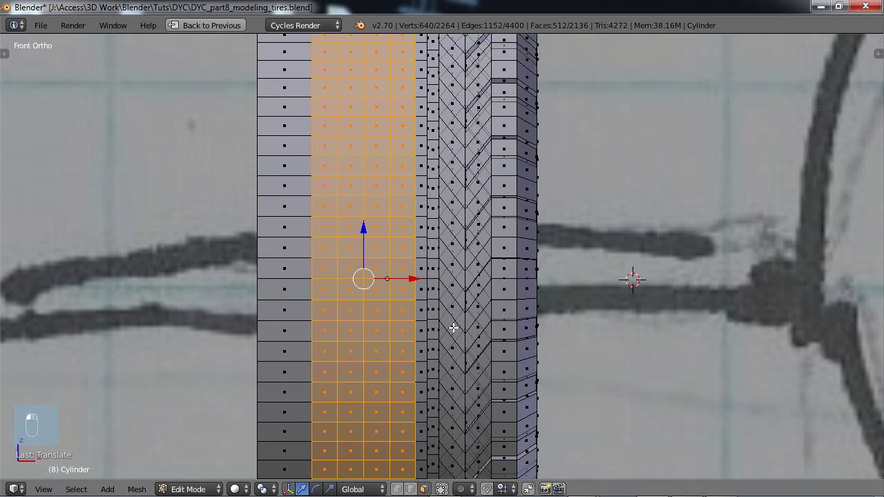
# Step: Select only the plain face loop nearest the channel, running around the tire's full circumference
pyautogui.keyDown('alt'); pyautogui.click(400, 243); pyautogui.keyUp('alt')
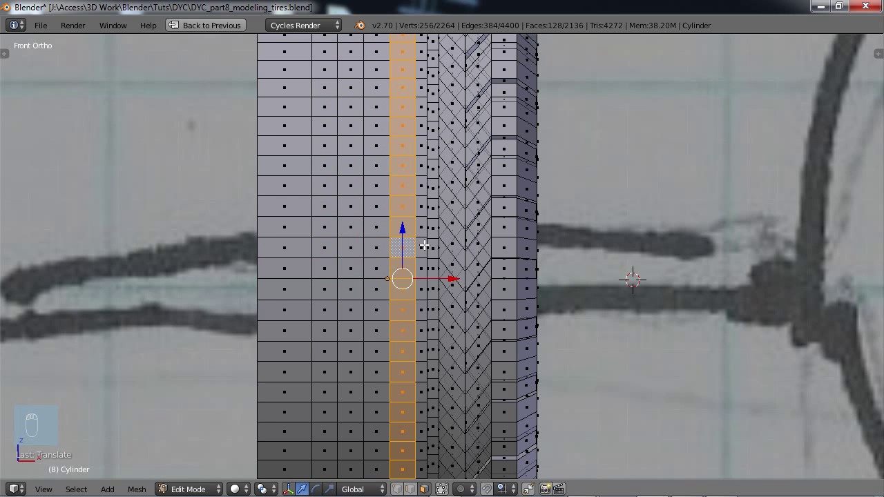
pyautogui.moveTo(518, 292); pyautogui.dragTo(387, 330, button='middle')
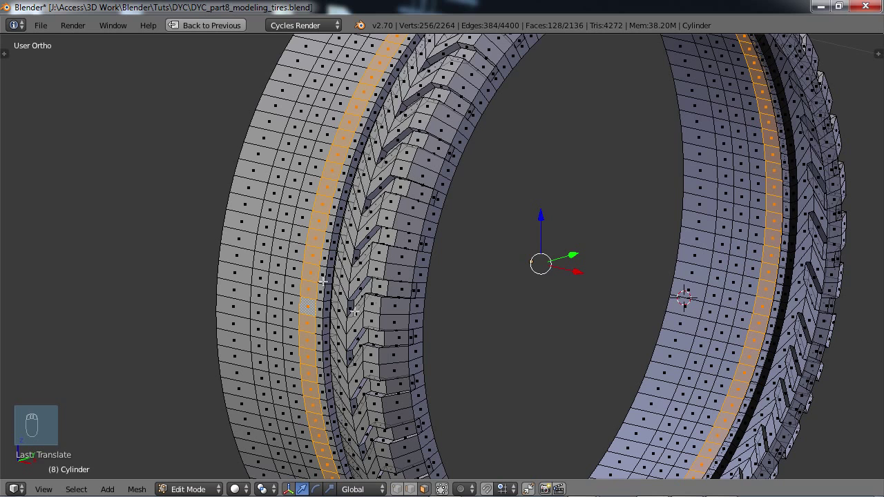
pyautogui.press('t')
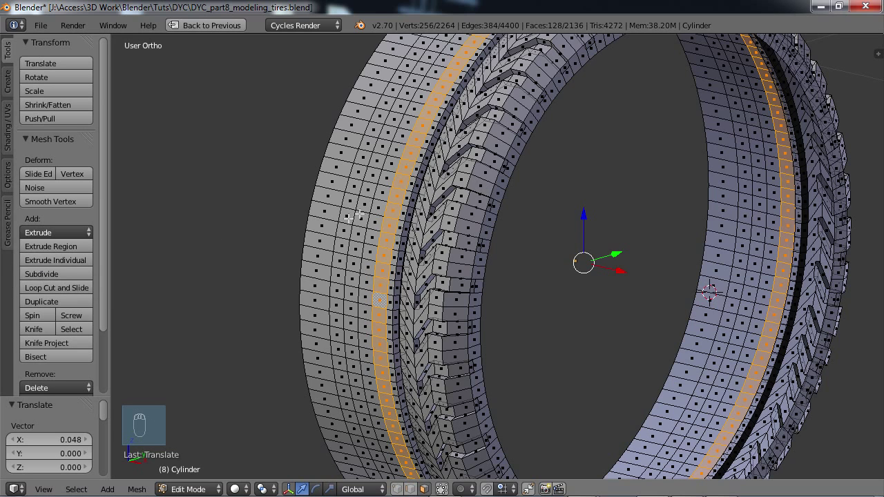
# Step: Try extruding the loop's faces individually in place and scaling them together to 1.043, and undo the attempt
pyautogui.click(44, 258)
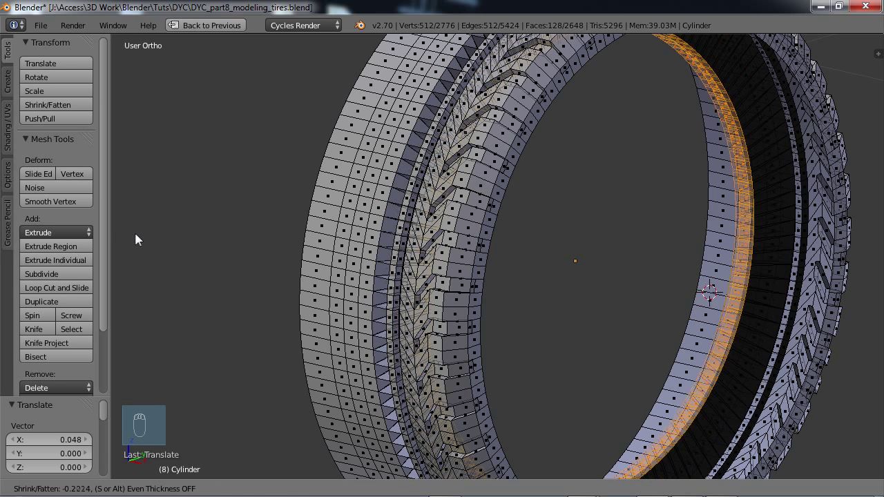
pyautogui.rightClick(72, 258)
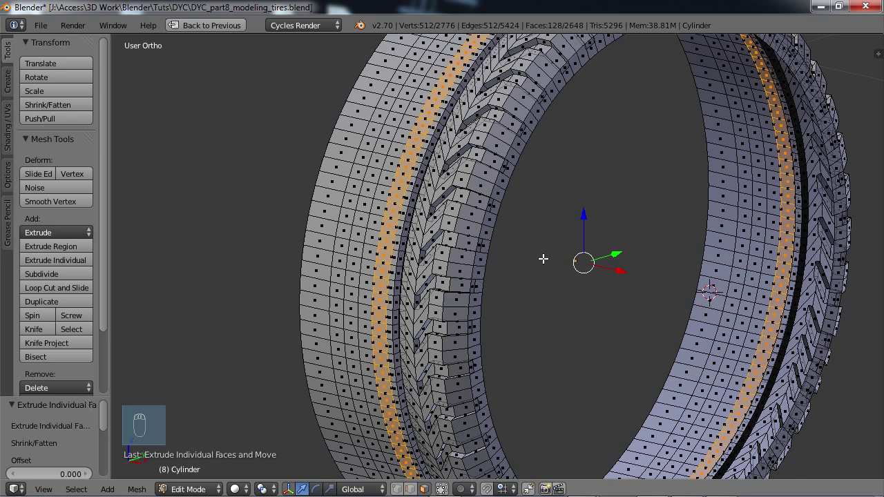
pyautogui.moveTo(543, 259); pyautogui.dragTo(524, 258, button='middle')
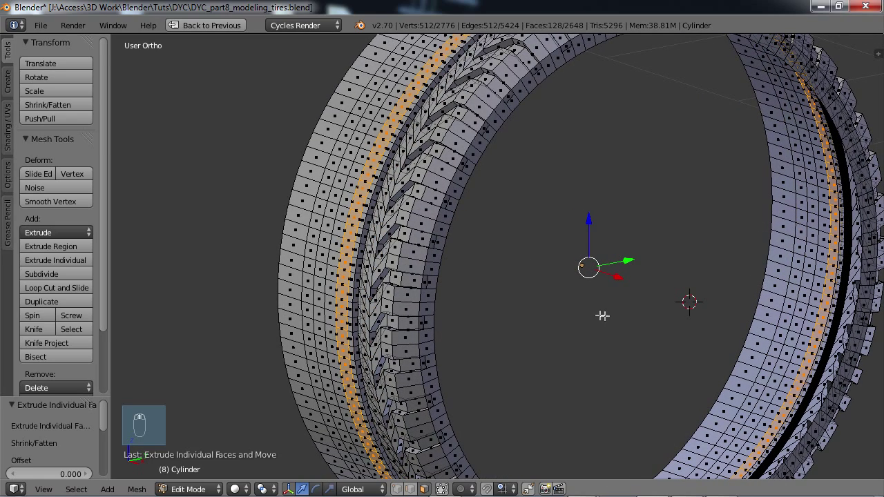
pyautogui.press('s')
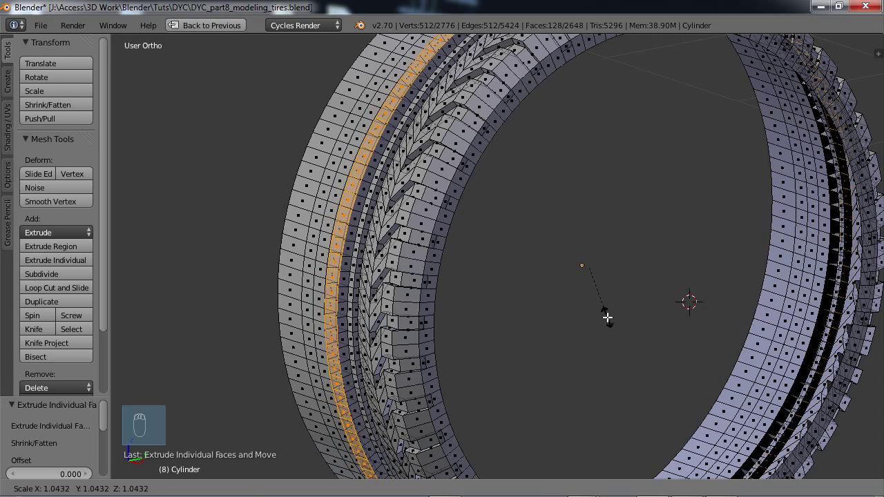
pyautogui.click(608, 318)
pyautogui.scroll(-1, 458, 360)
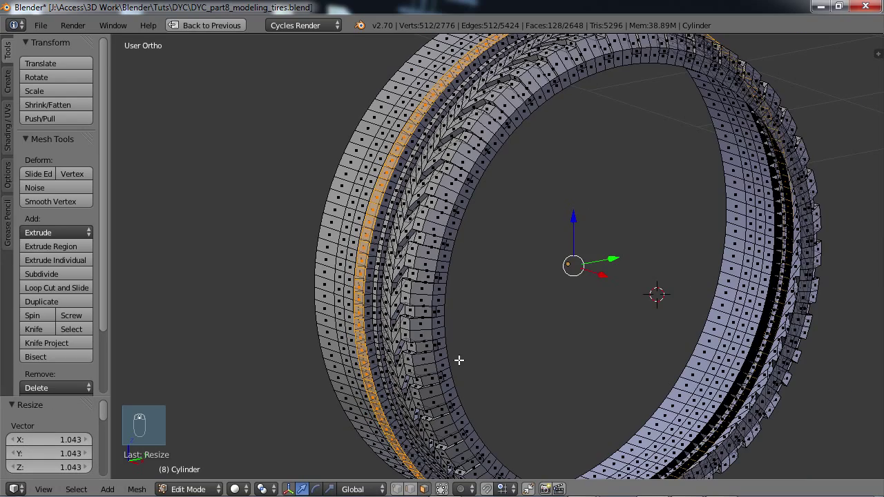
pyautogui.hotkey('ctrl', 'z')
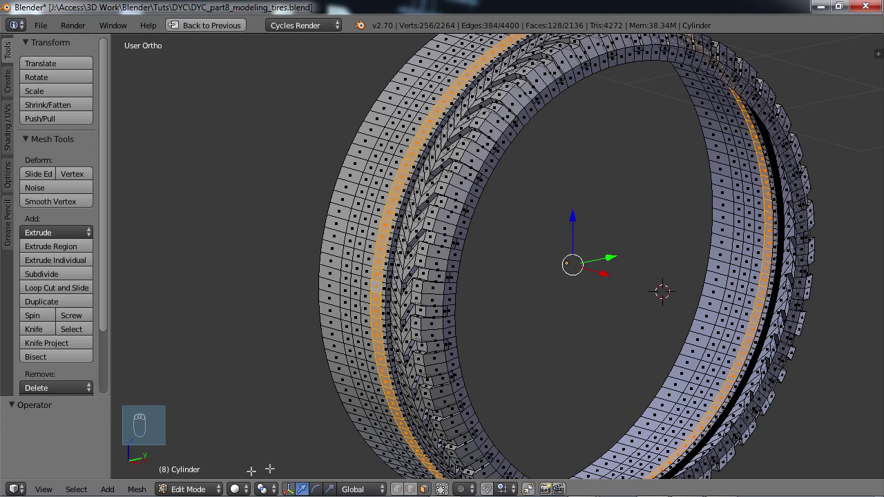
# Step: Set the pivot point to Individual Origins, extrude the loop's faces individually in place, and scale them to about 0.497
pyautogui.click(264, 489)
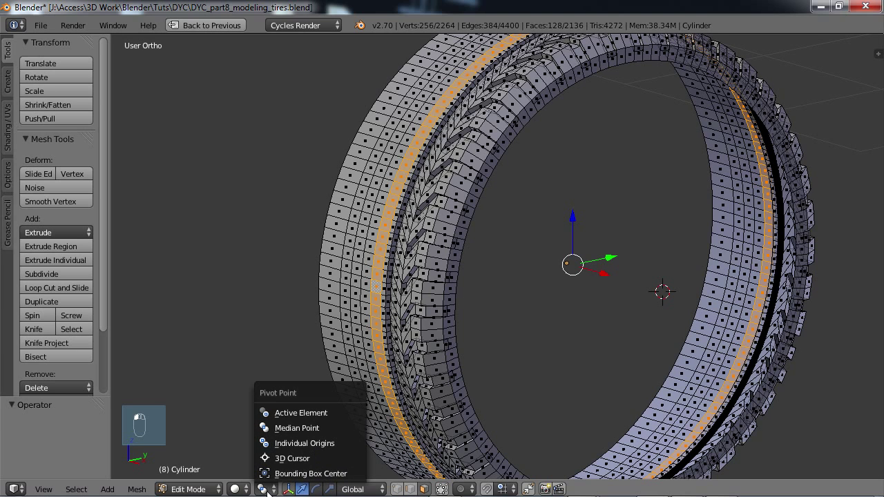
pyautogui.click(296, 445)
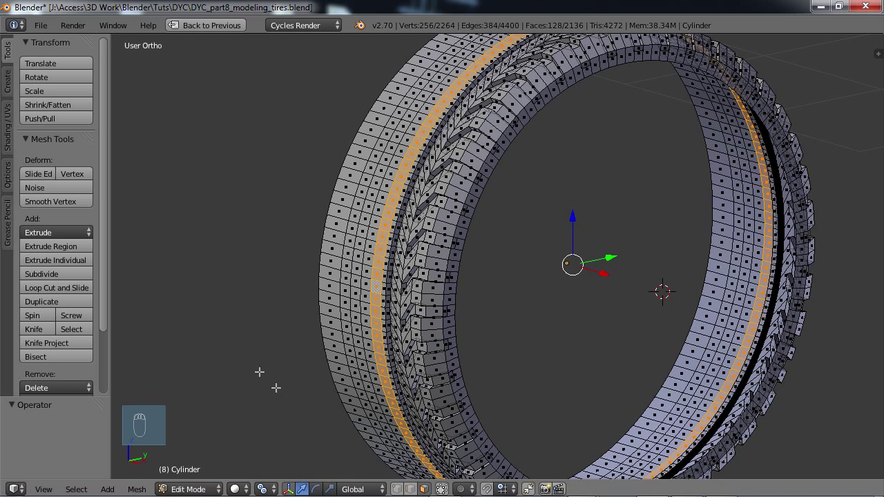
pyautogui.click(53, 260)
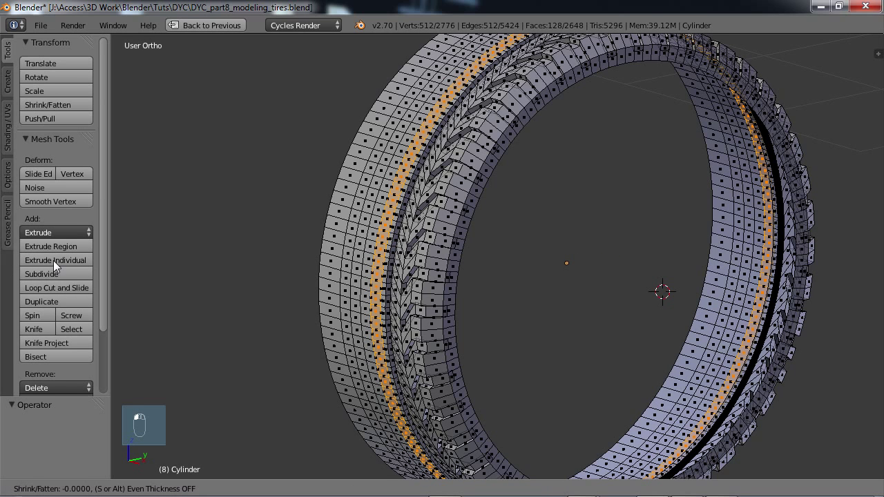
pyautogui.click(53, 260)
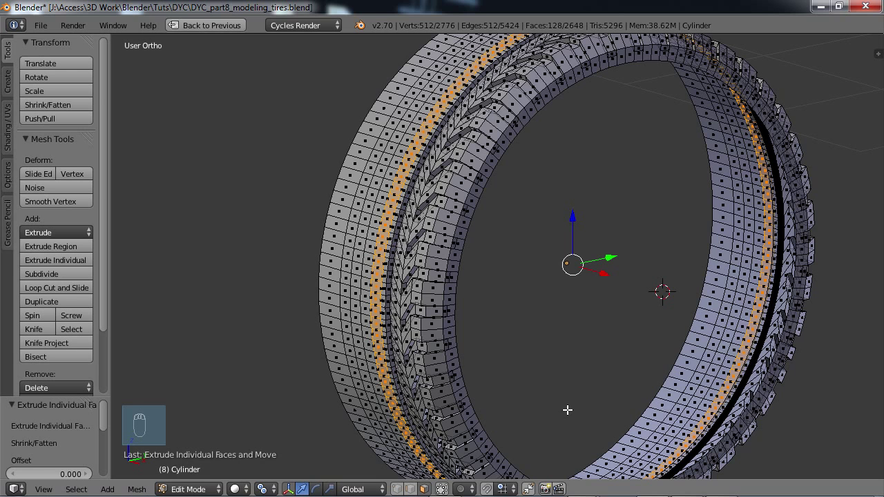
pyautogui.press('s')
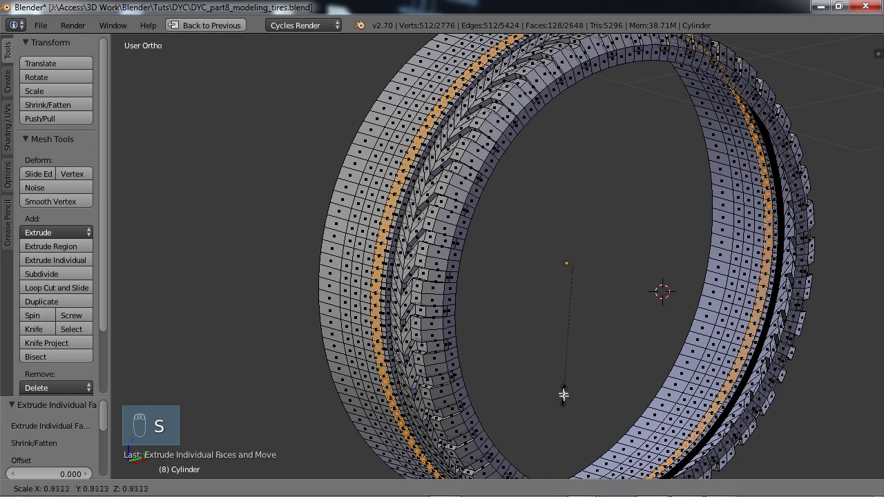
pyautogui.click(568, 337)
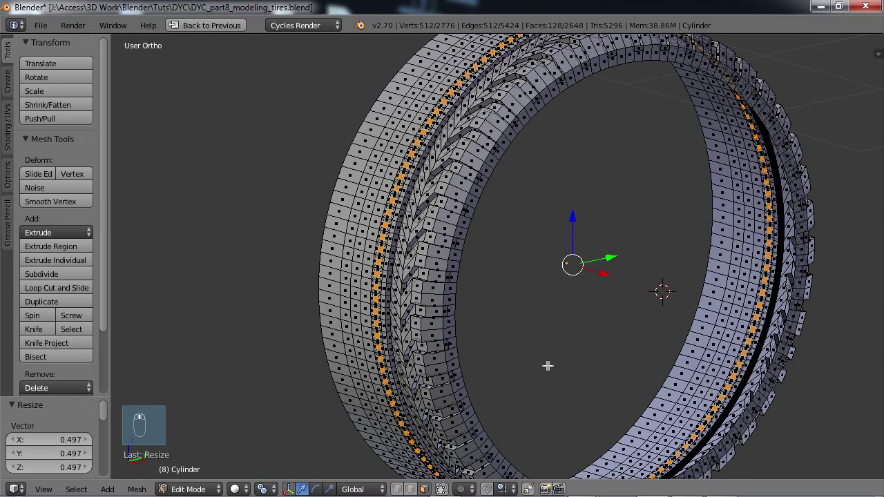
pyautogui.moveTo(548, 366); pyautogui.dragTo(519, 355, button='middle')
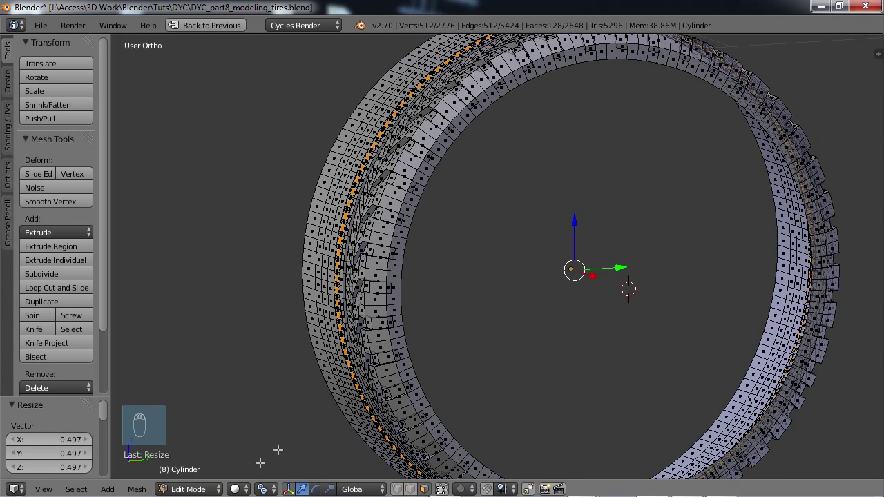
# Step: Set the pivot point to Median Point, scale the small extruded faces outward to about 1.013, and check the studs in Object Mode
pyautogui.click(262, 489)
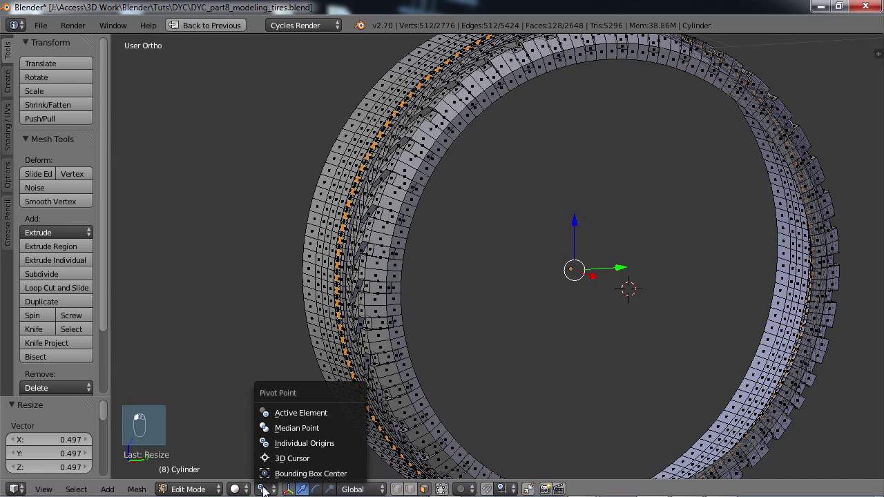
pyautogui.click(296, 429)
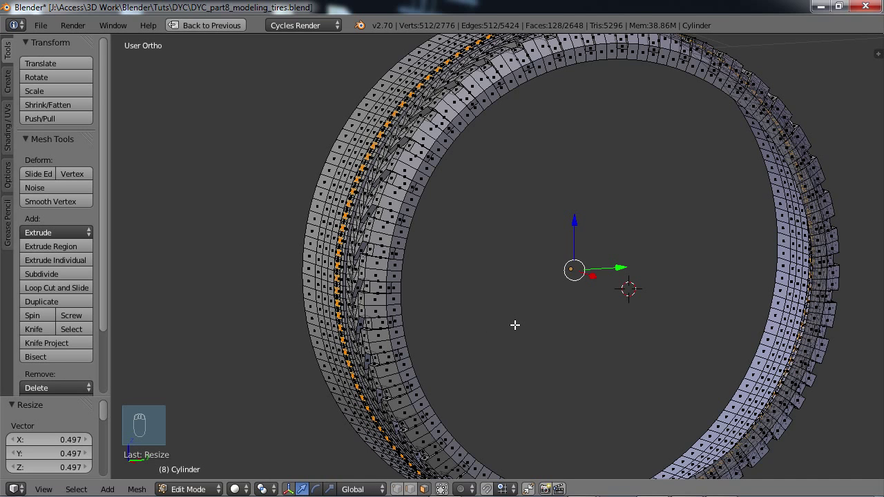
pyautogui.press('s')
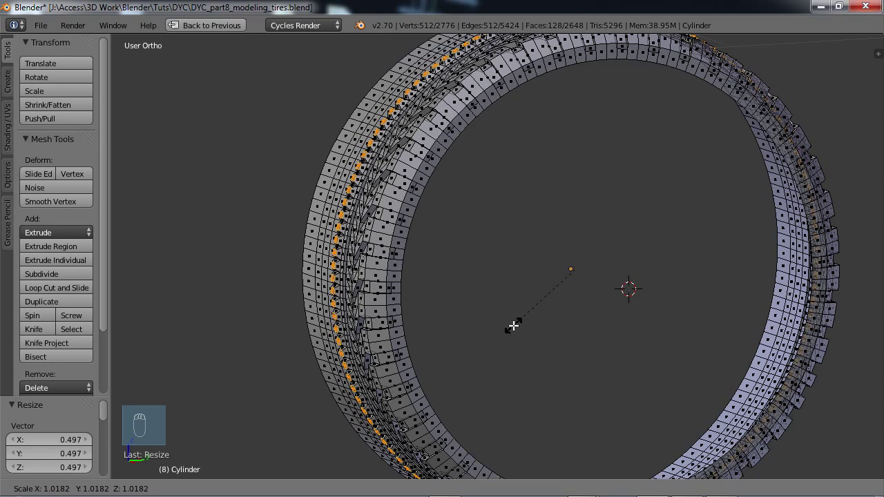
pyautogui.click(514, 326)
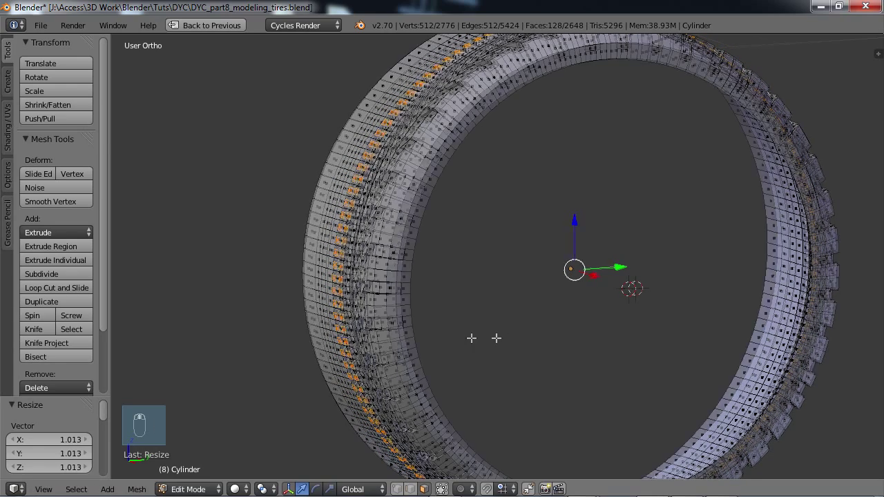
pyautogui.moveTo(495, 338); pyautogui.dragTo(508, 322, button='middle')
pyautogui.press('Tab')
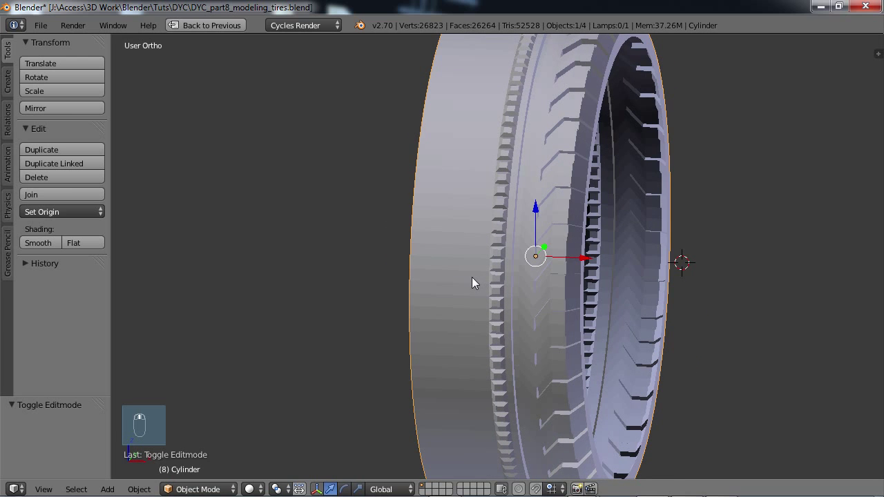
pyautogui.press('t')
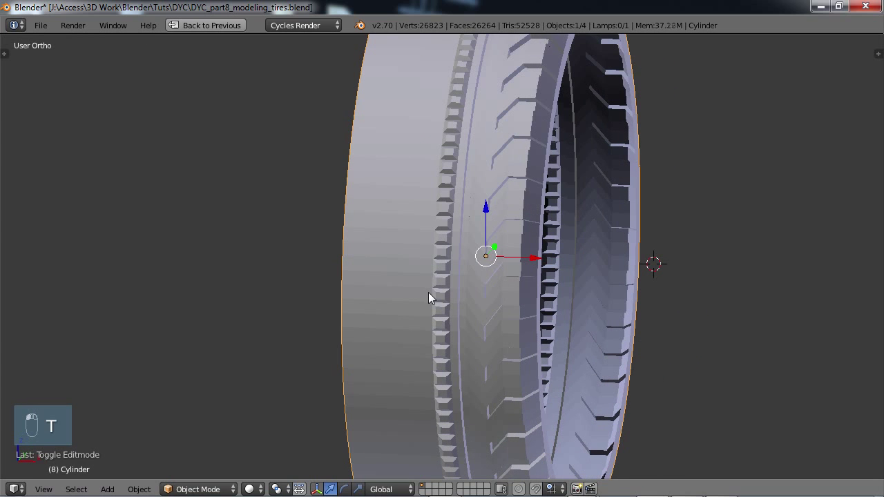
# Step: In vertex mode, move the three plain edge loops beside the studs along X toward them, and shift the two farthest loops further
pyautogui.press('Tab')
pyautogui.moveTo(432, 298); pyautogui.dragTo(455, 302, button='middle')
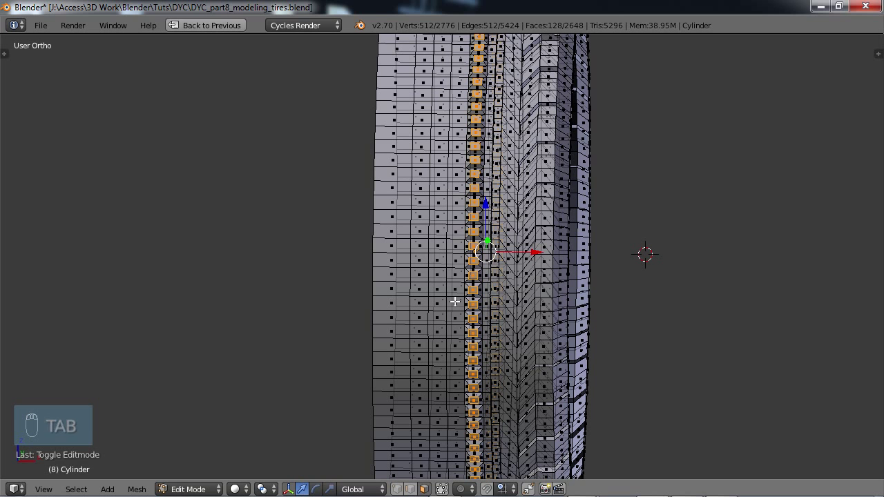
pyautogui.press('KP_1')
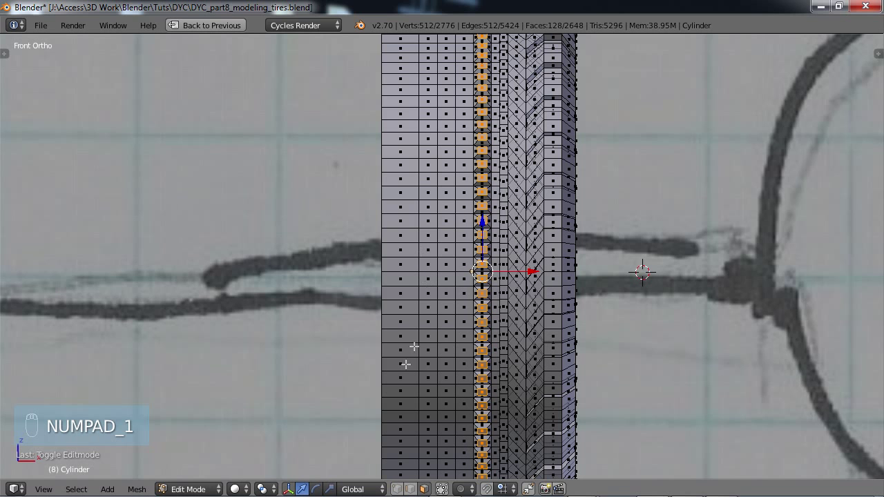
pyautogui.click(410, 489)
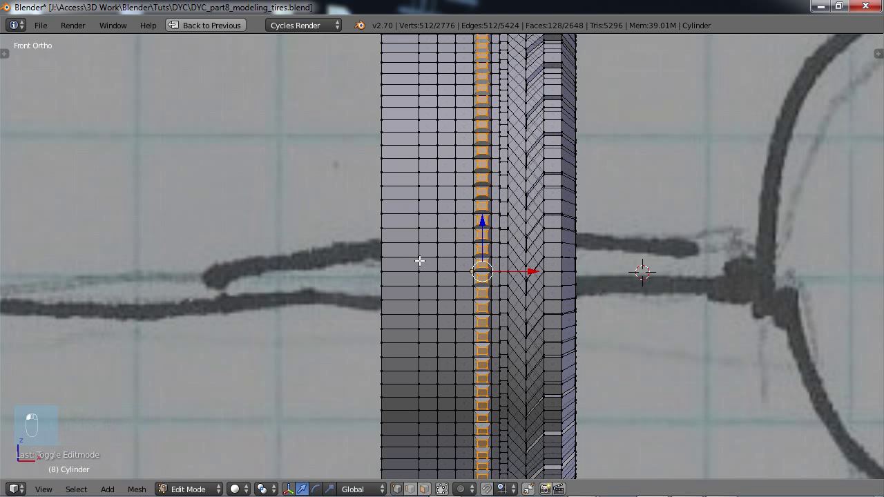
pyautogui.keyDown('alt'); pyautogui.rightClick(418, 218); pyautogui.keyUp('alt')
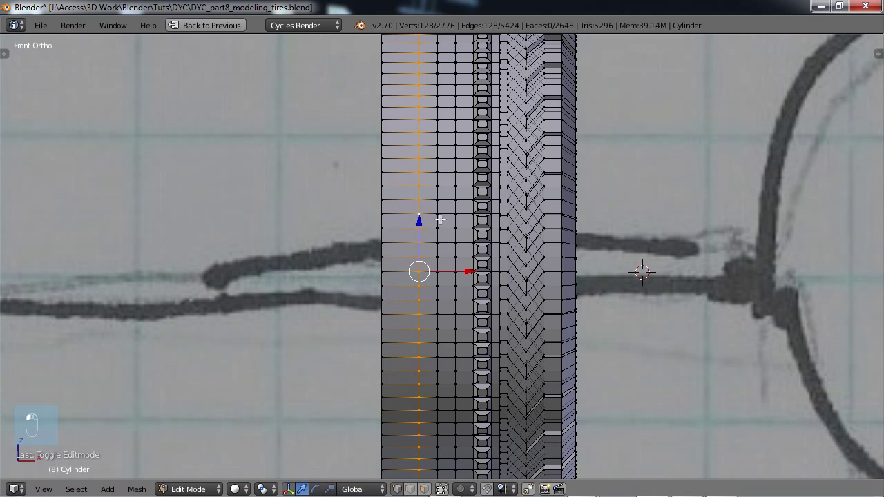
pyautogui.keyDown('alt'); pyautogui.keyDown('shift'); pyautogui.rightClick(438, 220); pyautogui.keyUp('shift'); pyautogui.keyUp('alt')
pyautogui.keyDown('alt'); pyautogui.keyDown('shift'); pyautogui.rightClick(456, 224); pyautogui.keyUp('shift'); pyautogui.keyUp('alt')
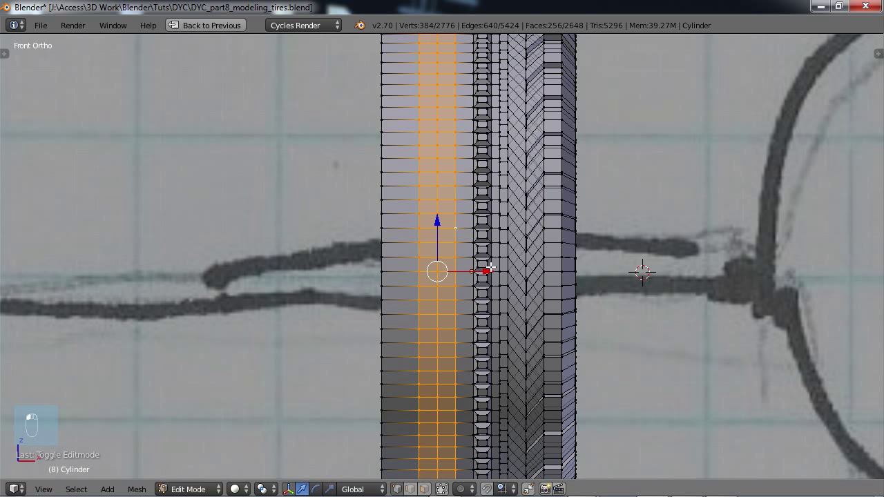
pyautogui.moveTo(490, 265); pyautogui.dragTo(492, 272)
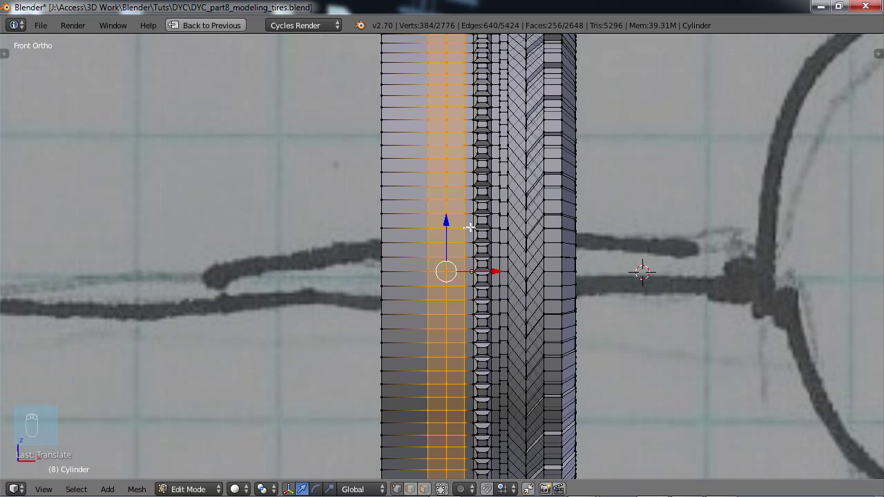
pyautogui.keyDown('alt'); pyautogui.keyDown('shift'); pyautogui.rightClick(468, 220); pyautogui.keyUp('shift'); pyautogui.keyUp('alt')
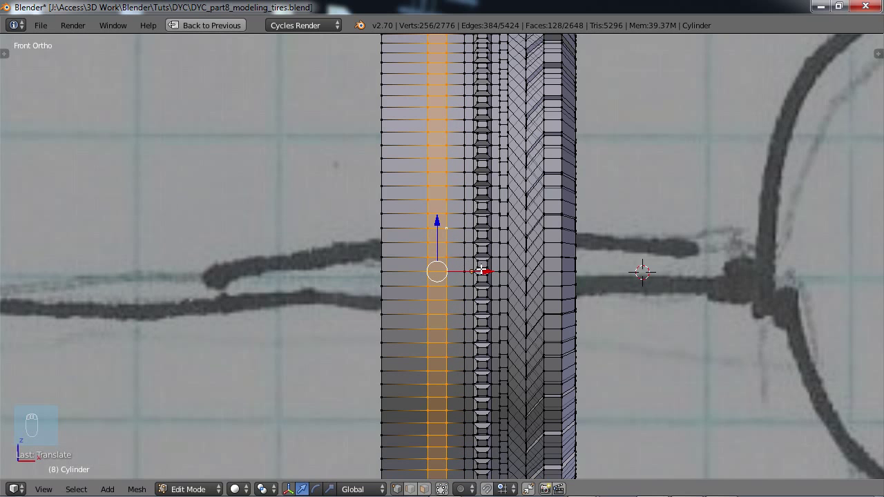
pyautogui.moveTo(482, 270); pyautogui.dragTo(493, 272)
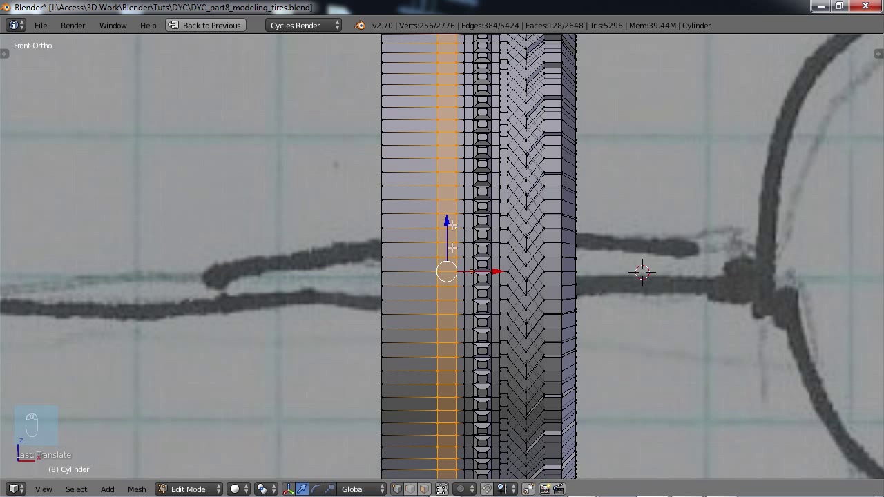
# Step: In face selection, extrude the selected face loop in place, scale it inward to about 0.98, and switch back to vertex selection
pyautogui.moveTo(462, 200); pyautogui.dragTo(429, 329, button='middle')
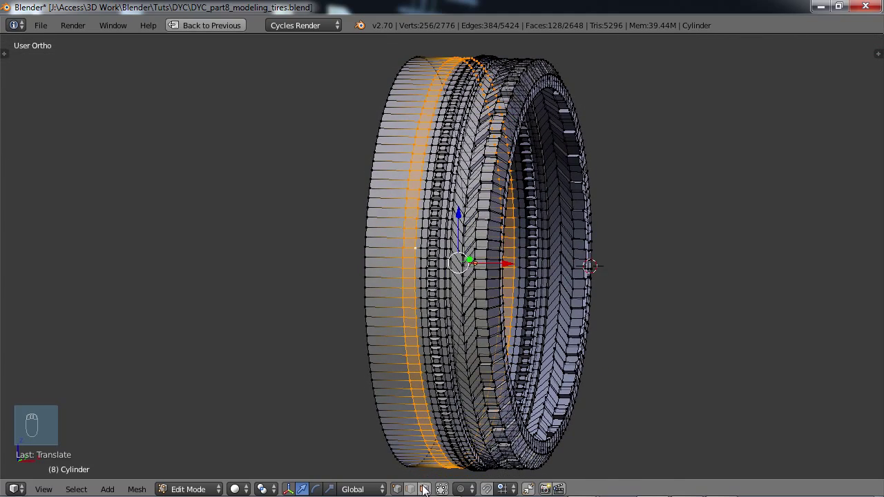
pyautogui.moveTo(424, 482); pyautogui.dragTo(433, 302, button='middle')
pyautogui.scroll(3, 433, 302)
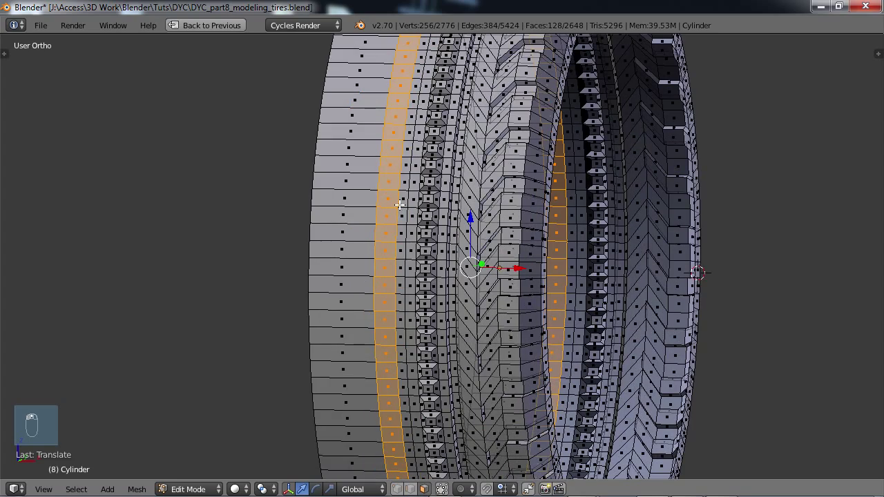
pyautogui.moveTo(403, 206); pyautogui.dragTo(436, 313, button='middle')
pyautogui.press('e')
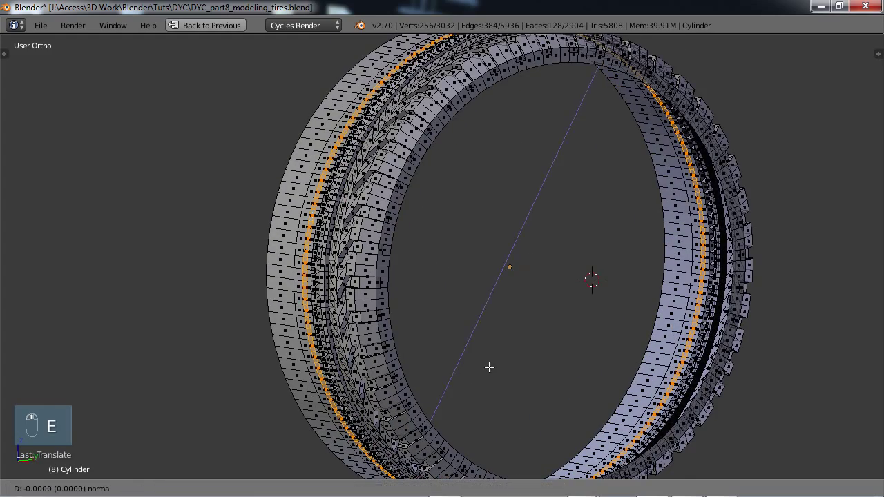
pyautogui.rightClick(490, 367)
pyautogui.press('s')
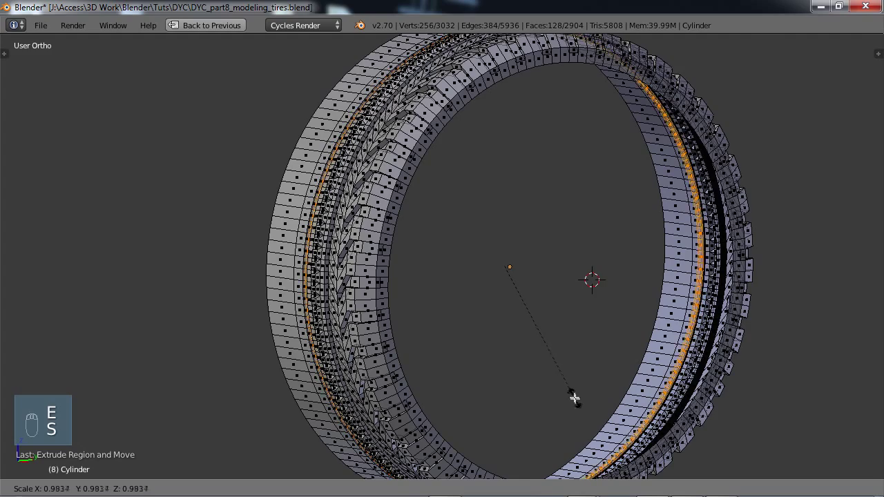
pyautogui.click(573, 395)
pyautogui.moveTo(548, 399); pyautogui.dragTo(557, 373, button='middle')
pyautogui.moveTo(504, 276); pyautogui.dragTo(507, 296, button='middle')
pyautogui.click(398, 489)
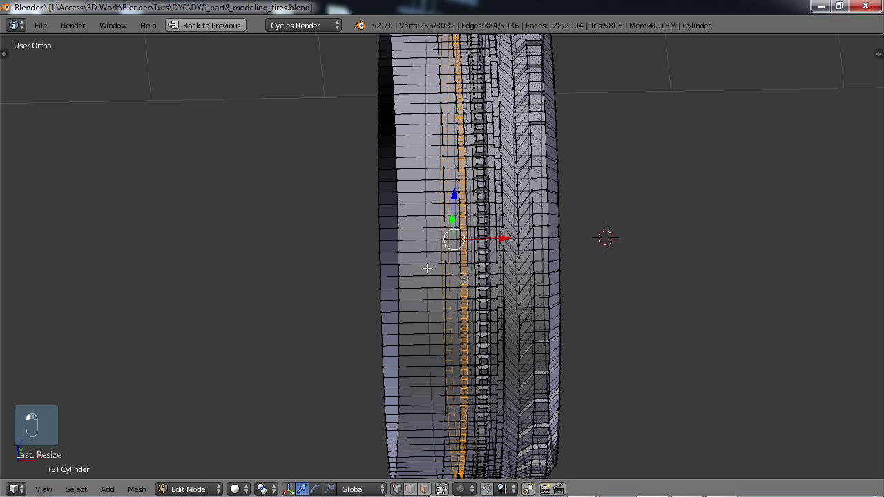
# Step: Select the plain edge loop beside the newest channel and move it along X closer to that channel
pyautogui.press('KP_1')
pyautogui.scroll(2, 432, 259)
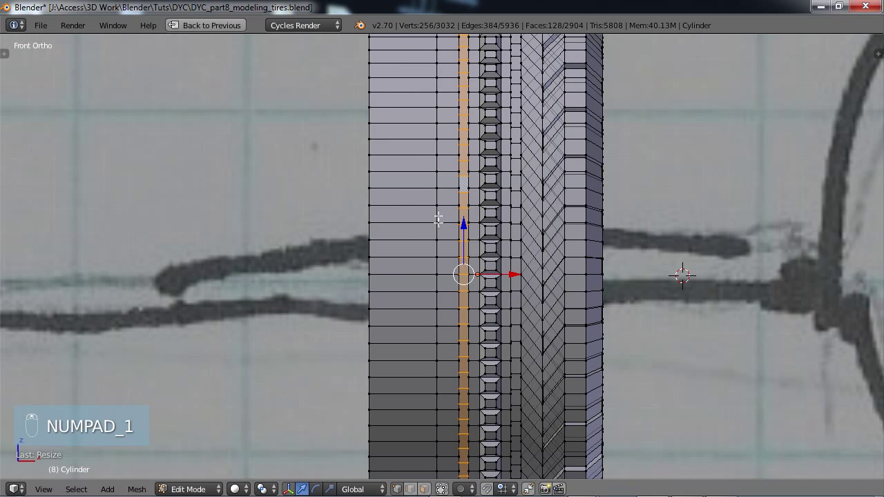
pyautogui.keyDown('alt'); pyautogui.rightClick(437, 215); pyautogui.keyUp('alt')
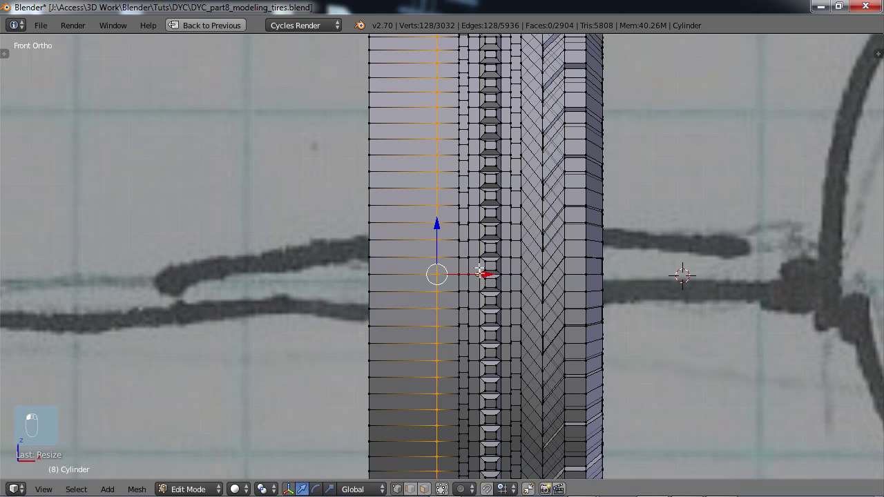
pyautogui.moveTo(480, 275); pyautogui.dragTo(492, 275)
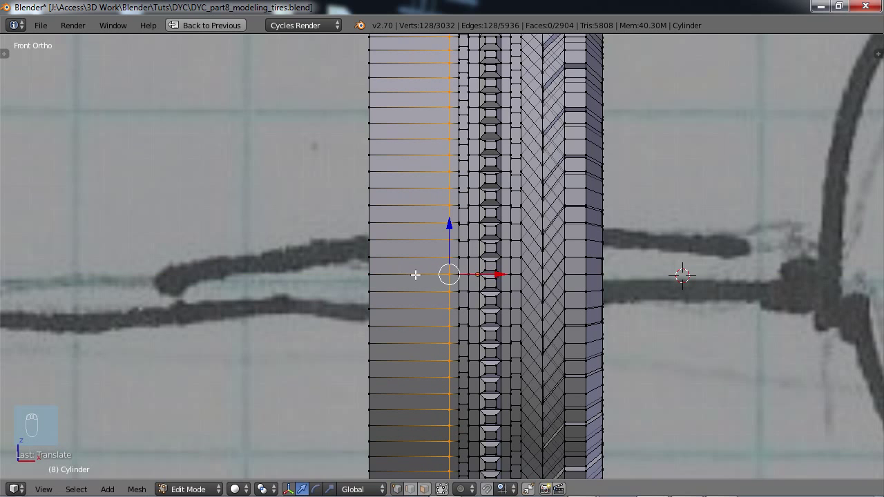
# Step: Cut two new edge loops into the wide plain band, sliding them to form two narrow neighbouring face loops beside the channel
pyautogui.hotkey('ctrl', 'r')
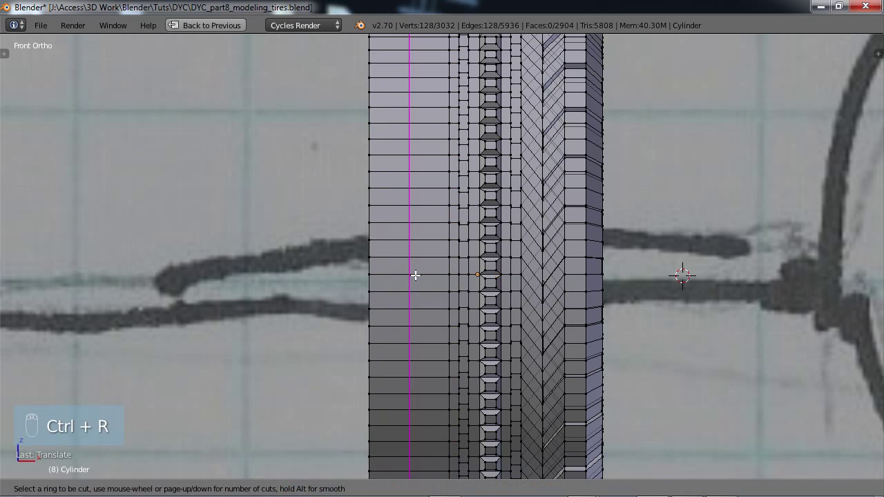
pyautogui.click(415, 275)
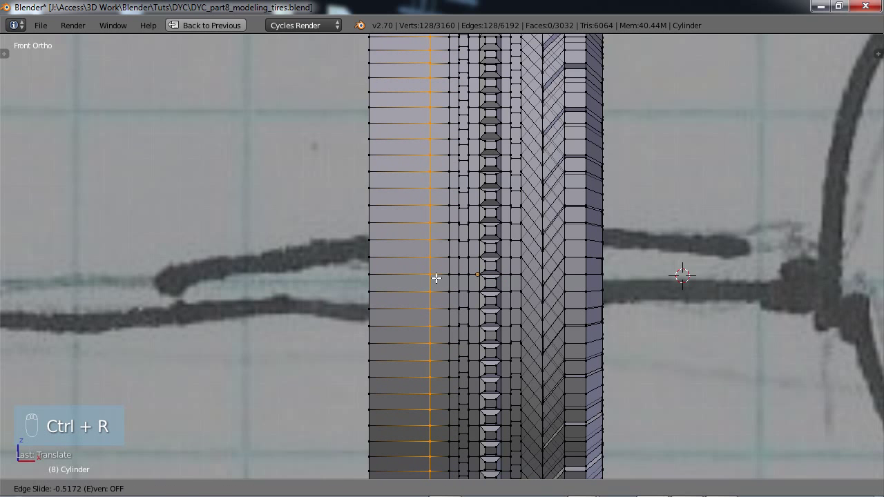
pyautogui.click(437, 278)
pyautogui.hotkey('ctrl', 'r')
pyautogui.click(404, 282)
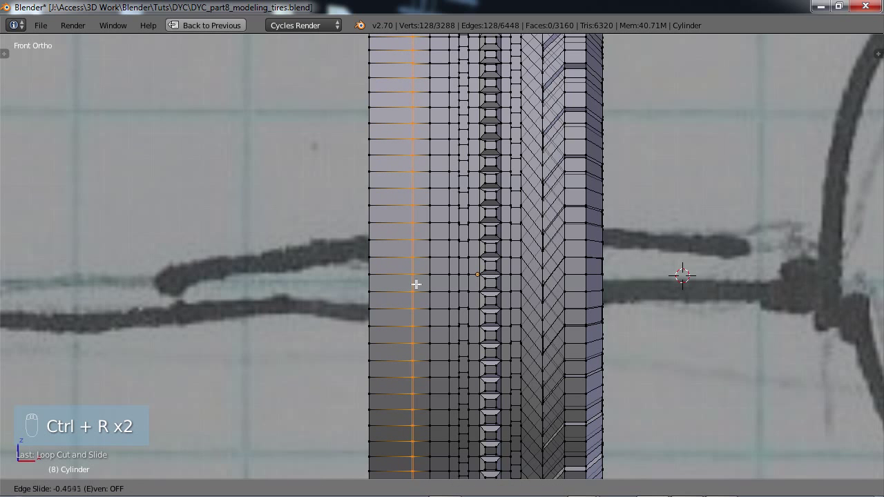
pyautogui.click(414, 284)
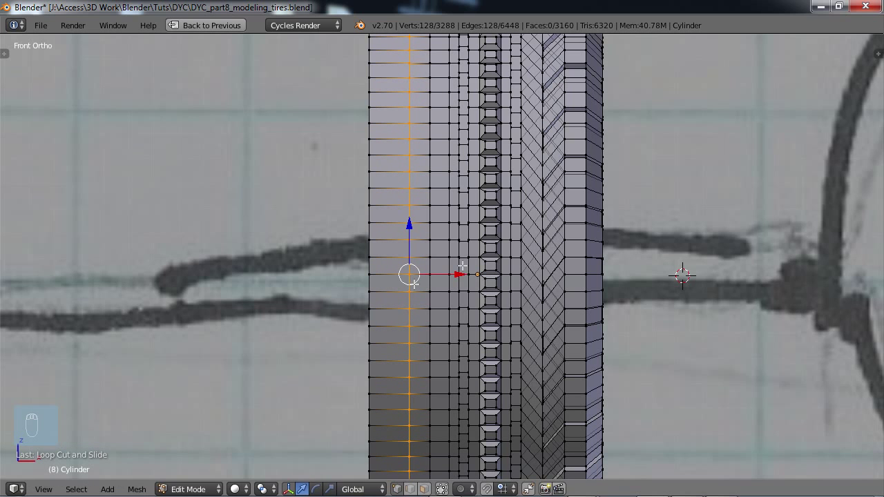
pyautogui.scroll(-2, 469, 247)
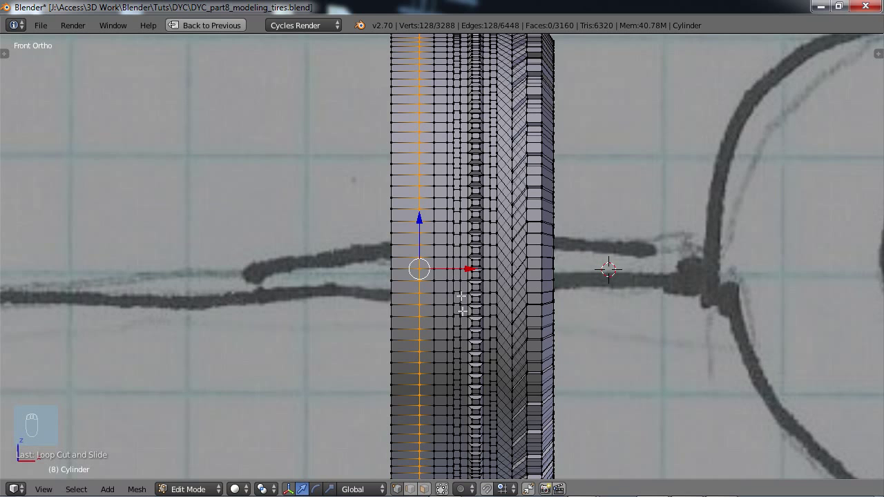
# Step: In face selection, circle-select four two-face pairs on the two new face loops, one every third row from mid-height upward
pyautogui.click(424, 489)
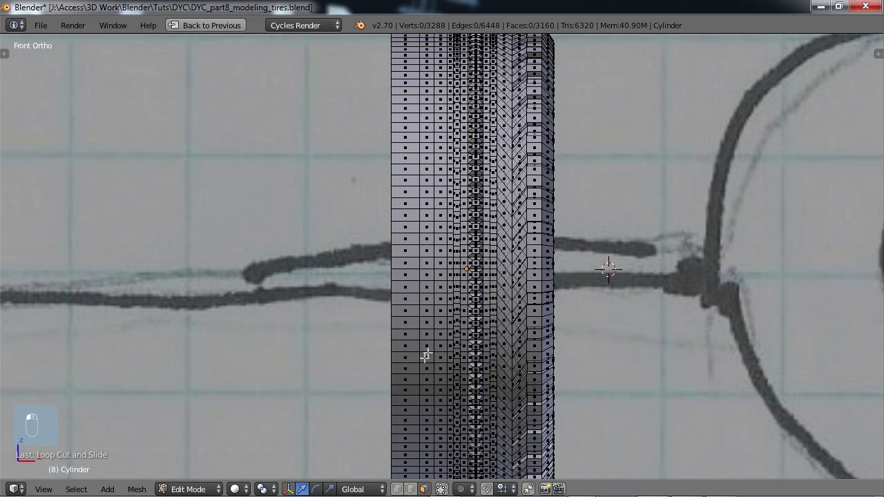
pyautogui.scroll(1, 428, 352)
pyautogui.scroll(1, 428, 352)
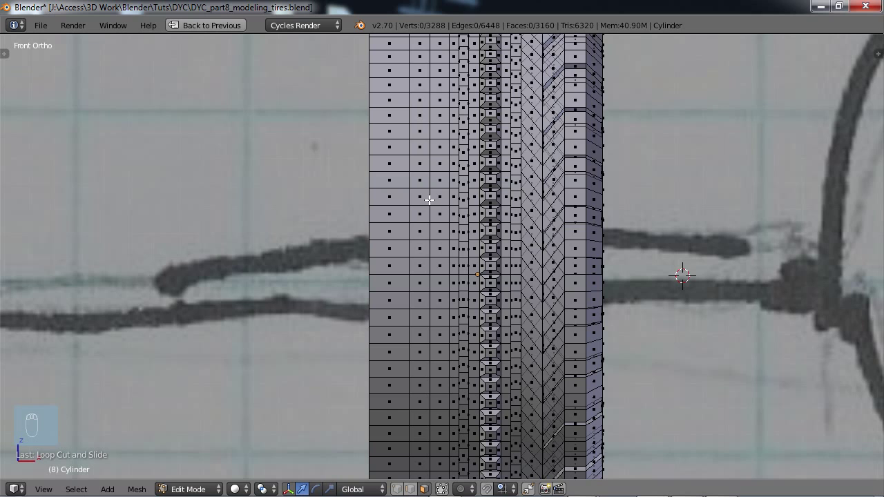
pyautogui.press('c')
pyautogui.moveTo(429, 199)
pyautogui.mouseDown()
pyautogui.moveTo(421, 198)
pyautogui.moveTo(445, 198)
pyautogui.mouseUp()
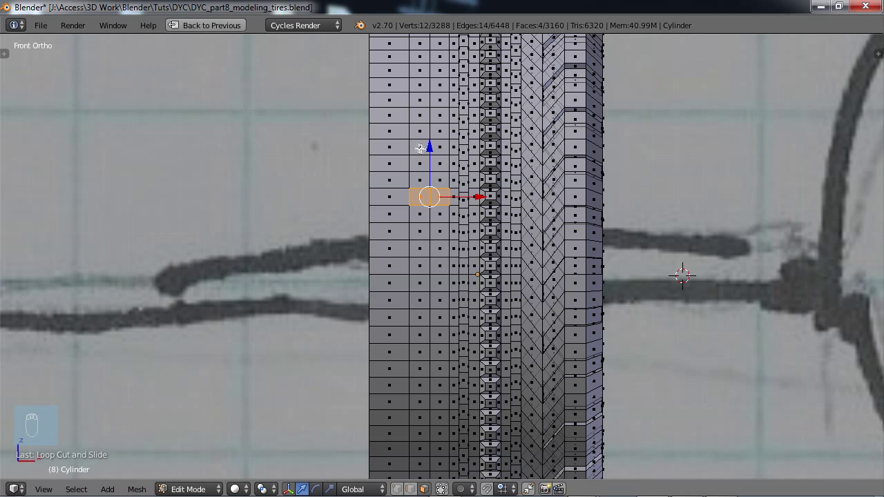
pyautogui.press('c')
pyautogui.moveTo(420, 148); pyautogui.dragTo(440, 148)
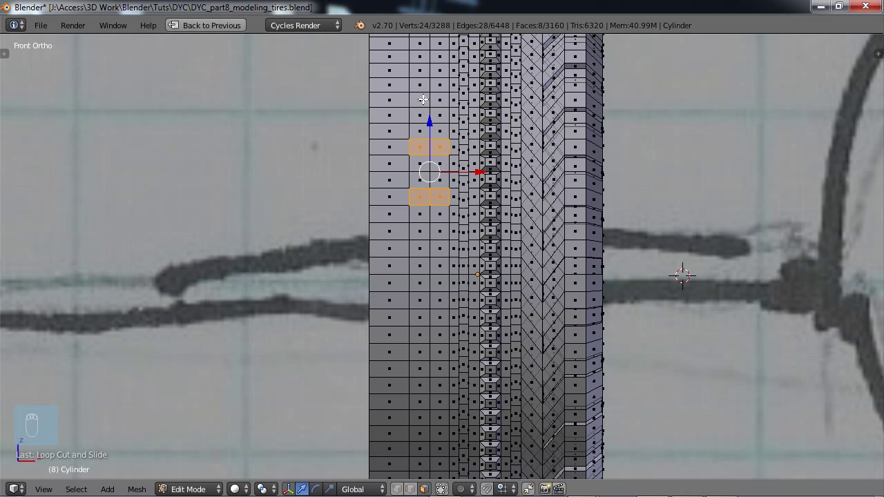
pyautogui.moveTo(423, 99); pyautogui.dragTo(440, 99)
pyautogui.moveTo(418, 57); pyautogui.dragTo(448, 56)
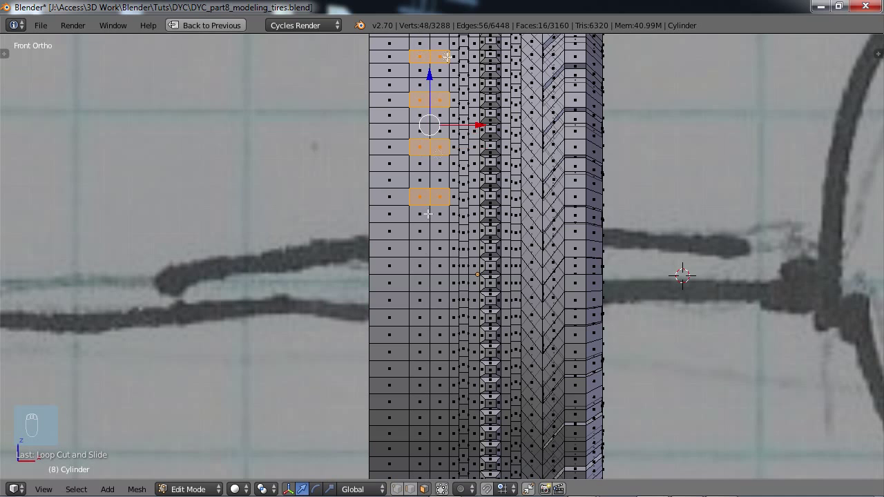
# Step: Extend the circle selection with a face pair on every third row down to the tire's lower edge
pyautogui.moveTo(420, 249); pyautogui.dragTo(440, 249)
pyautogui.moveTo(419, 300); pyautogui.dragTo(439, 300)
pyautogui.moveTo(419, 353); pyautogui.dragTo(439, 352)
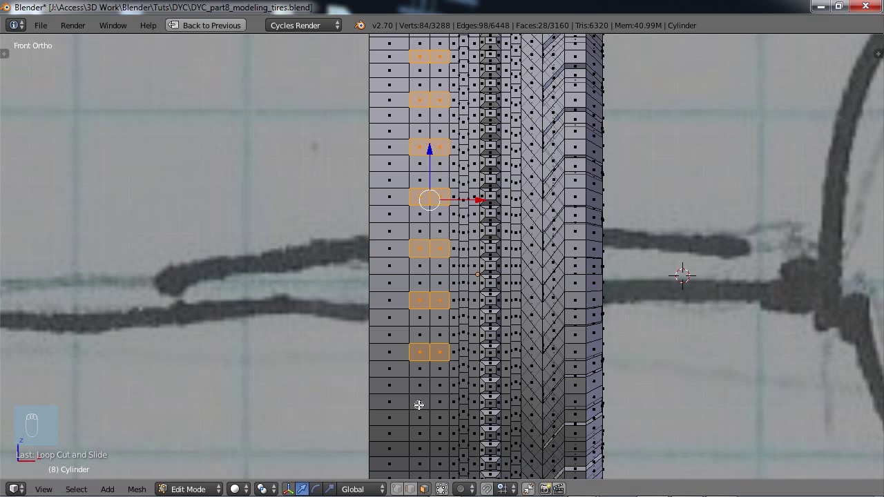
pyautogui.moveTo(419, 402); pyautogui.dragTo(439, 403)
pyautogui.moveTo(422, 452); pyautogui.dragTo(439, 450)
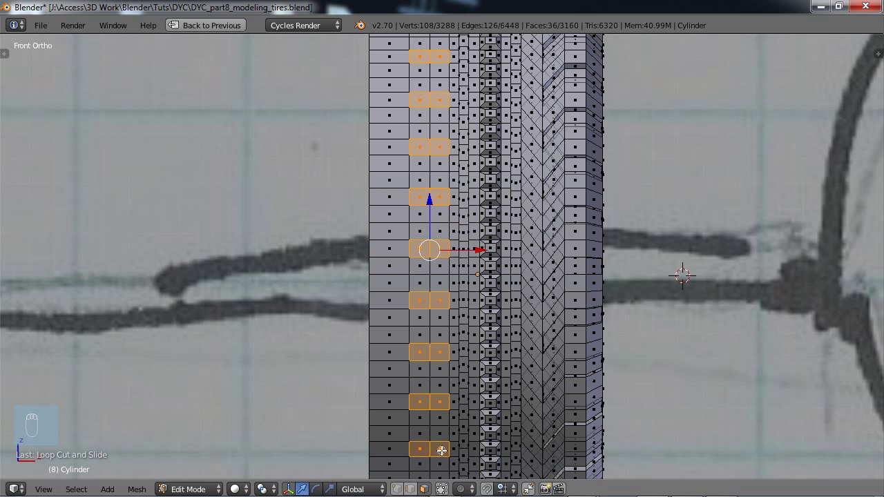
pyautogui.keyDown('shift'); pyautogui.moveTo(481, 416); pyautogui.dragTo(469, 87, button='middle'); pyautogui.keyUp('shift')
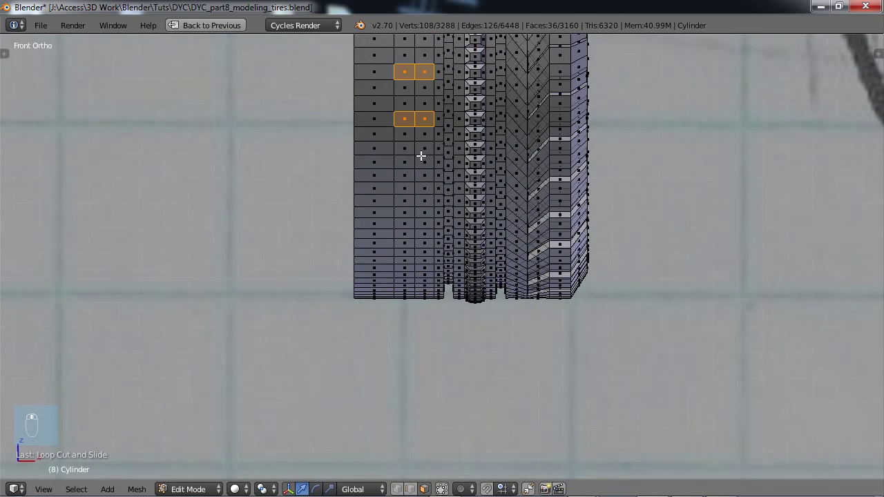
pyautogui.press('c')
pyautogui.moveTo(407, 162); pyautogui.dragTo(427, 163)
pyautogui.moveTo(404, 200); pyautogui.dragTo(426, 200)
pyautogui.moveTo(408, 234)
pyautogui.mouseDown()
pyautogui.moveTo(425, 235)
pyautogui.moveTo(426, 261)
pyautogui.mouseUp()
# Step: Add the every-third-row face pairs near the tire's upper edge, plus two more pairs further along in top view
pyautogui.keyDown('shift'); pyautogui.moveTo(443, 69); pyautogui.dragTo(453, 449, button='middle'); pyautogui.keyUp('shift')
pyautogui.press('c')
pyautogui.moveTo(415, 268); pyautogui.dragTo(434, 268)
pyautogui.moveTo(415, 235)
pyautogui.mouseDown()
pyautogui.moveTo(432, 235)
pyautogui.moveTo(439, 207)
pyautogui.mouseUp()
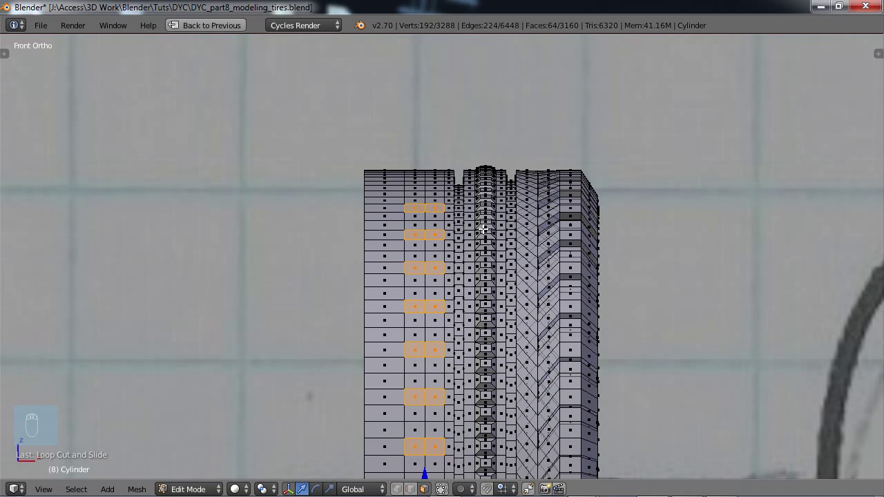
pyautogui.press('KP_7')
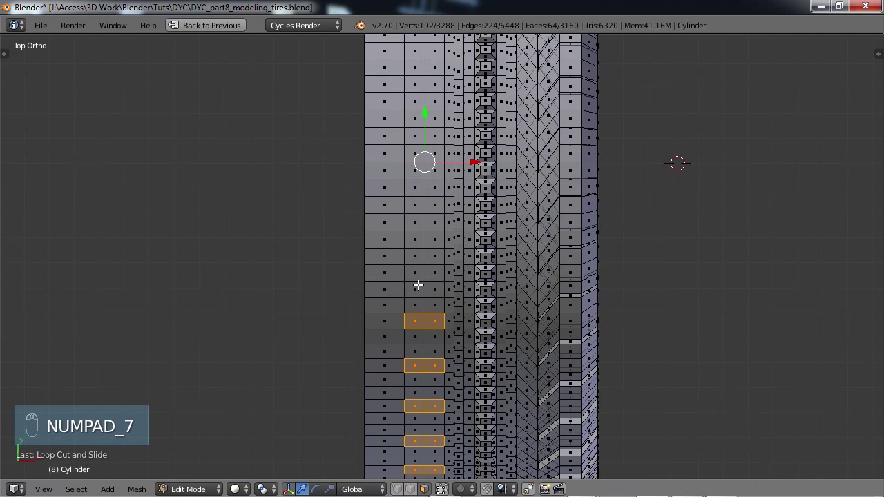
pyautogui.press('c')
pyautogui.moveTo(422, 272); pyautogui.dragTo(414, 272)
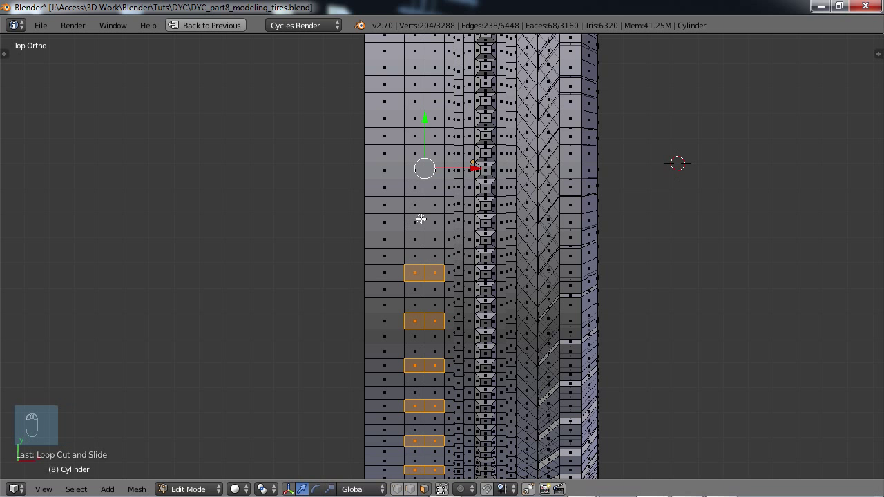
pyautogui.moveTo(414, 221); pyautogui.dragTo(435, 221)
pyautogui.rightClick(463, 198)
# Step: Circle-select the four remaining face pairs in top view to close the gap in the ring of selected pairs
pyautogui.keyDown('shift'); pyautogui.moveTo(465, 196); pyautogui.dragTo(477, 307, button='middle'); pyautogui.keyUp('shift')
pyautogui.press('c')
pyautogui.click(426, 283)
pyautogui.click(446, 282)
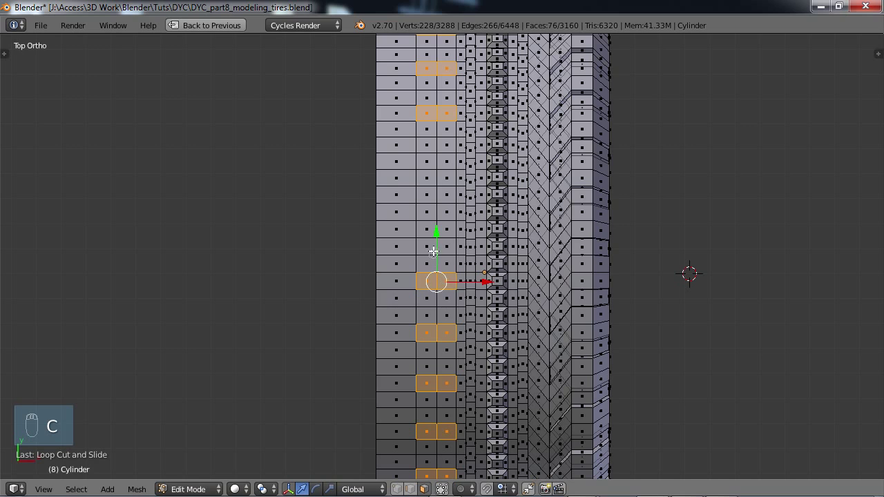
pyautogui.click(426, 232)
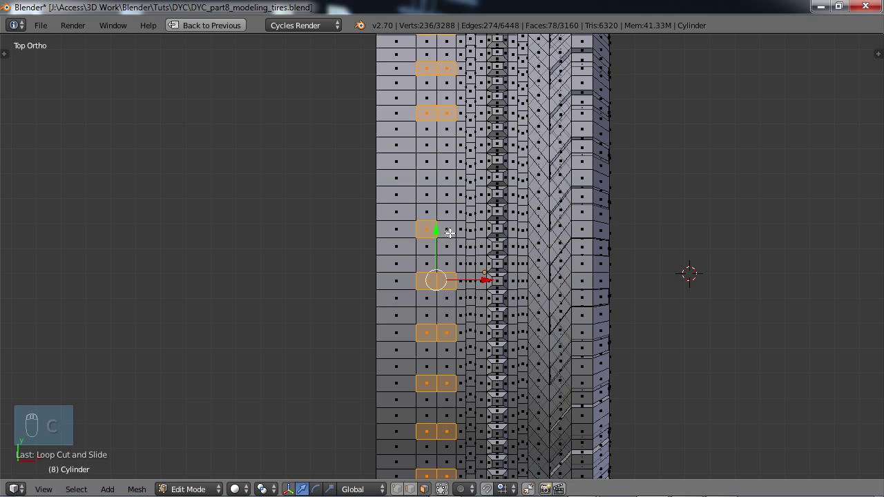
pyautogui.click(445, 231)
pyautogui.click(426, 178)
pyautogui.click(447, 178)
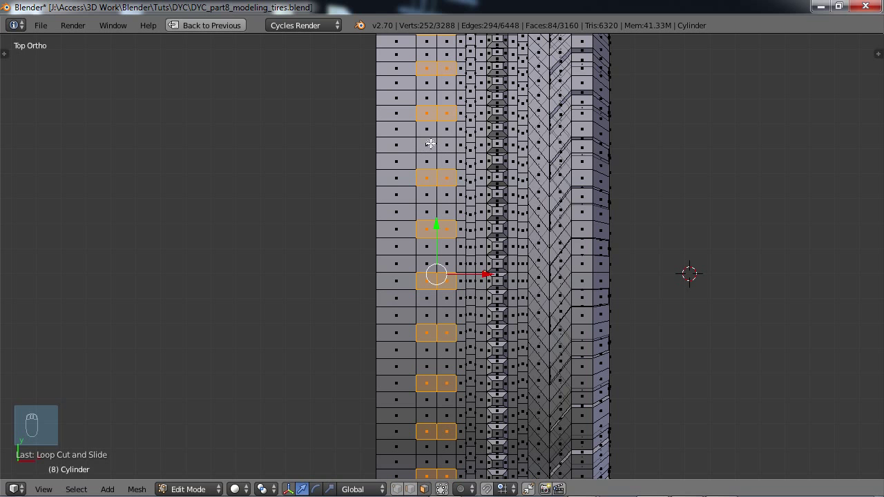
pyautogui.moveTo(430, 143); pyautogui.dragTo(449, 145)
# Step: Extrude the selected face pairs in place and scale them inward to about 0.961 to form recessed notches
pyautogui.scroll(-2, 506, 234)
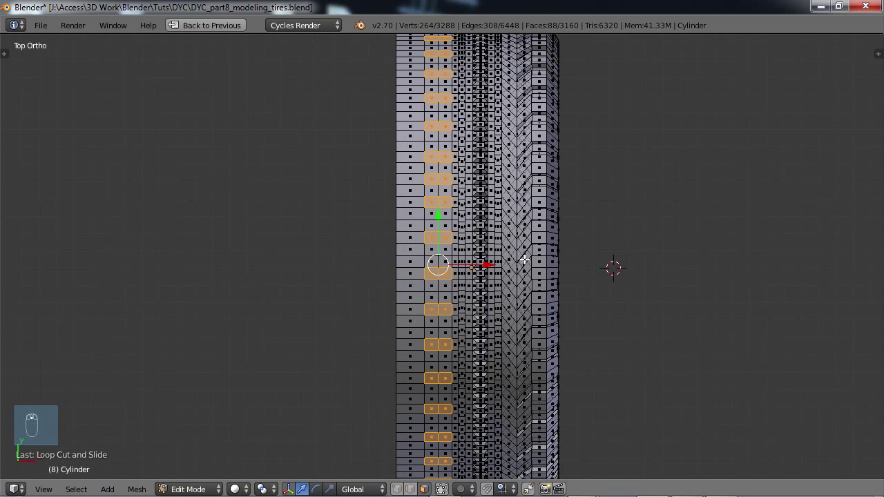
pyautogui.moveTo(487, 356); pyautogui.dragTo(483, 329, button='middle')
pyautogui.press('e')
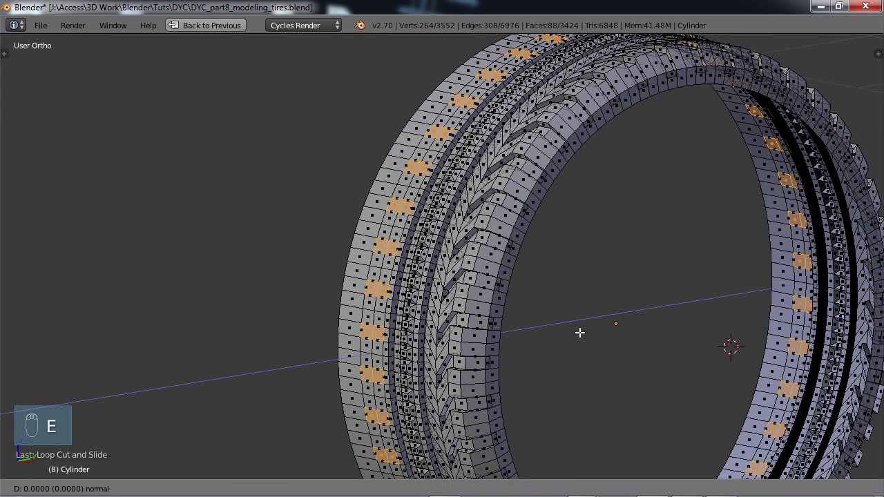
pyautogui.rightClick(579, 333)
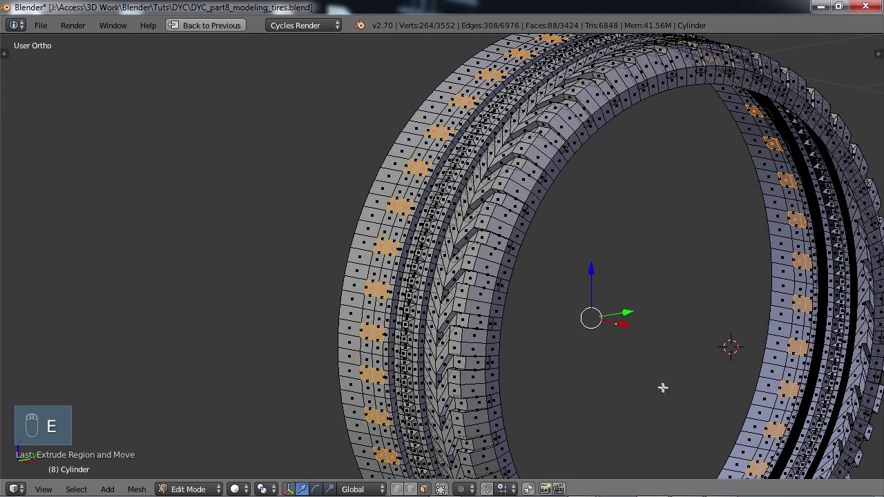
pyautogui.press('s')
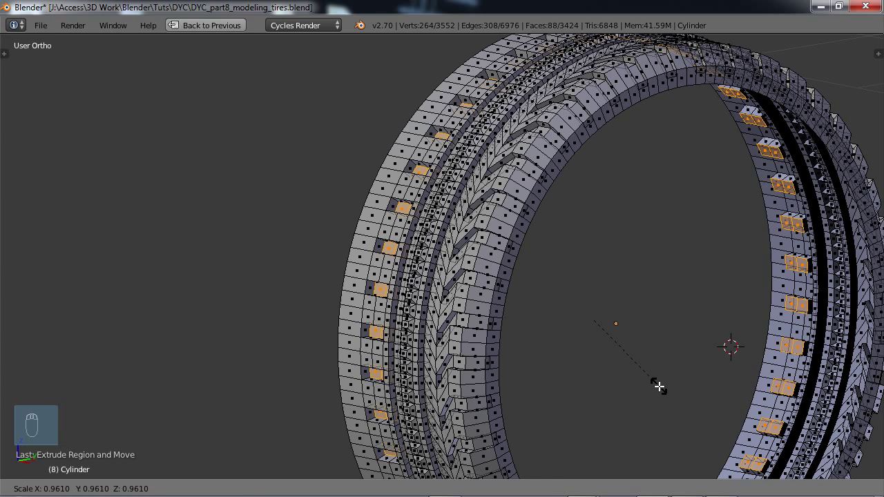
pyautogui.click(659, 386)
# Step: In vertex selection and front view, box-select the upper vertices of the edge loop between the notches and the plain outer band
pyautogui.moveTo(606, 371); pyautogui.dragTo(586, 400, button='middle')
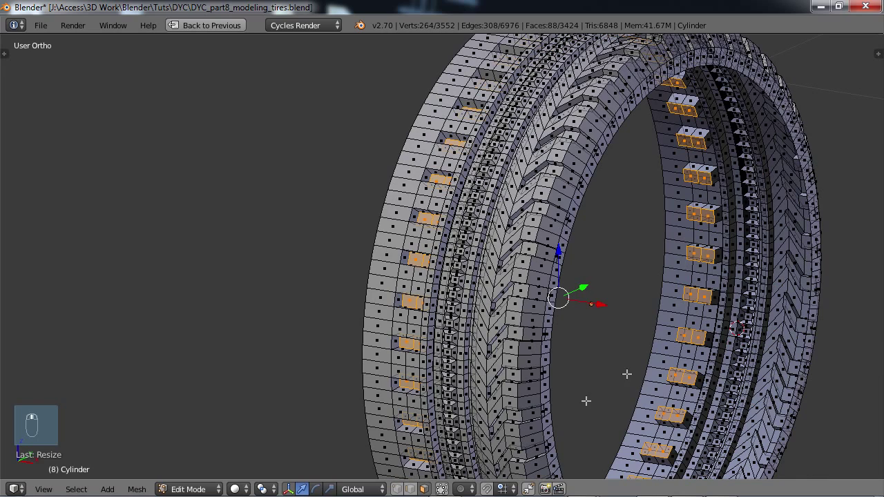
pyautogui.press('KP_1')
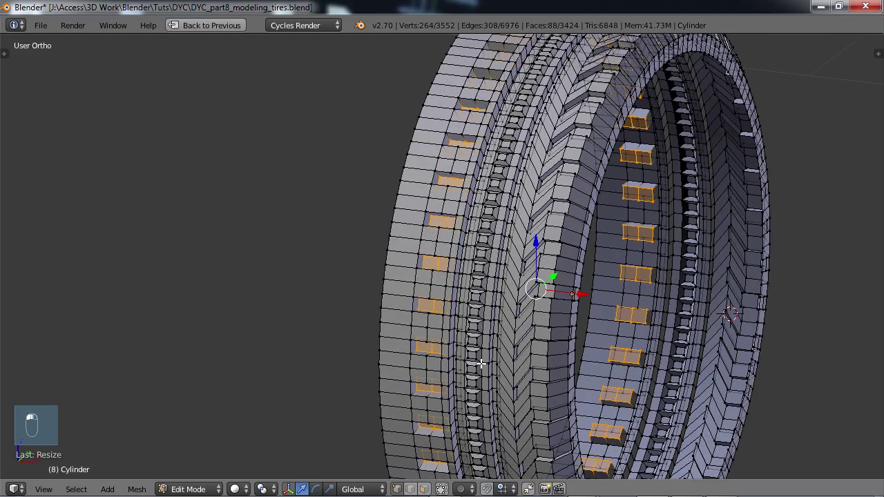
pyautogui.press('KP_1')
pyautogui.scroll(-2, 481, 364)
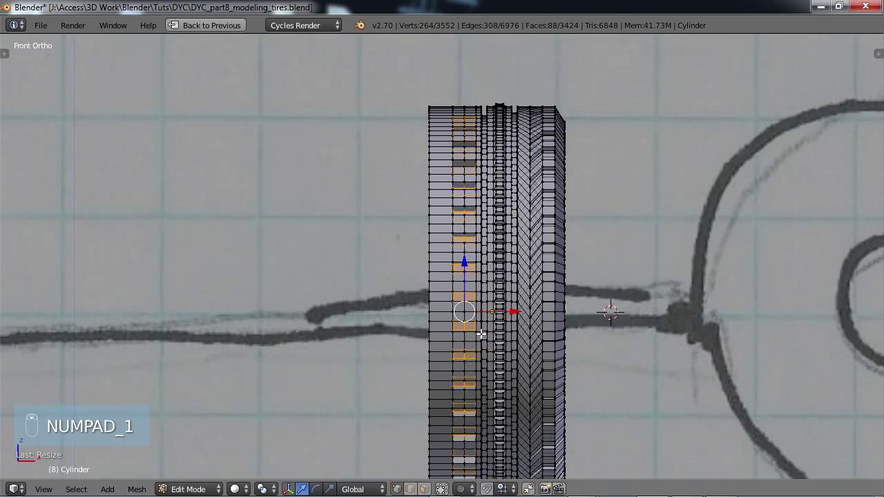
pyautogui.rightClick(452, 242)
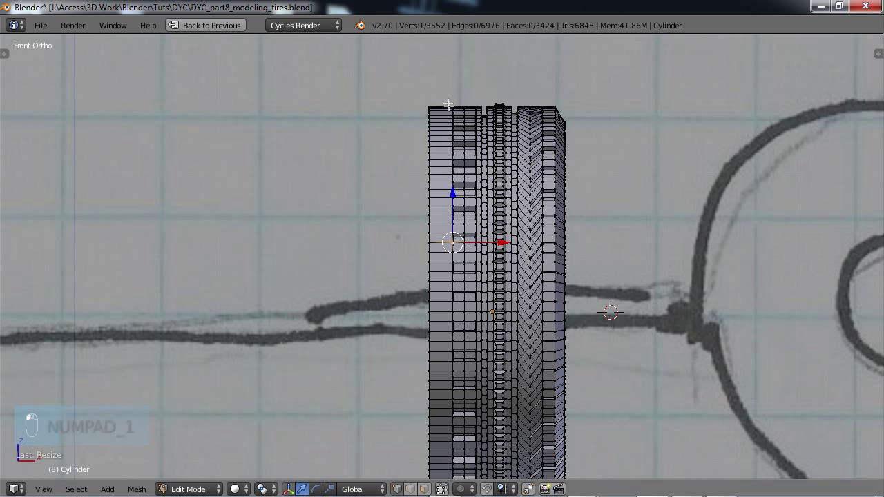
pyautogui.press('b')
pyautogui.moveTo(447, 93); pyautogui.dragTo(466, 238)
pyautogui.click(594, 173)
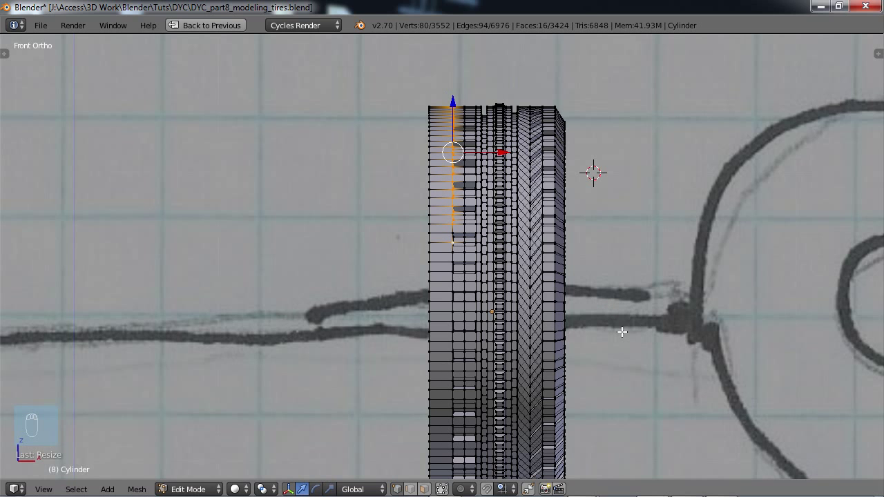
# Step: In right view, place the 3D cursor at the centre of the tire's hub and maximize that viewport again
pyautogui.hotkey('ctrl', 'Up')
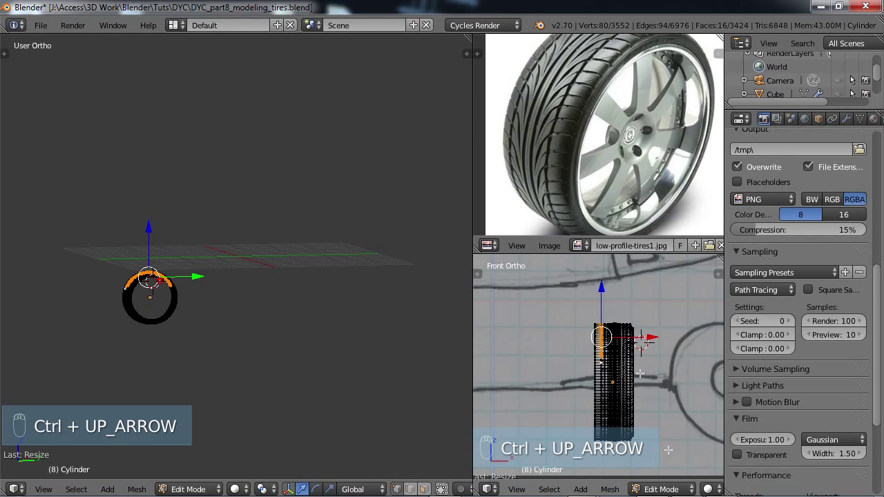
pyautogui.press('KP_1')
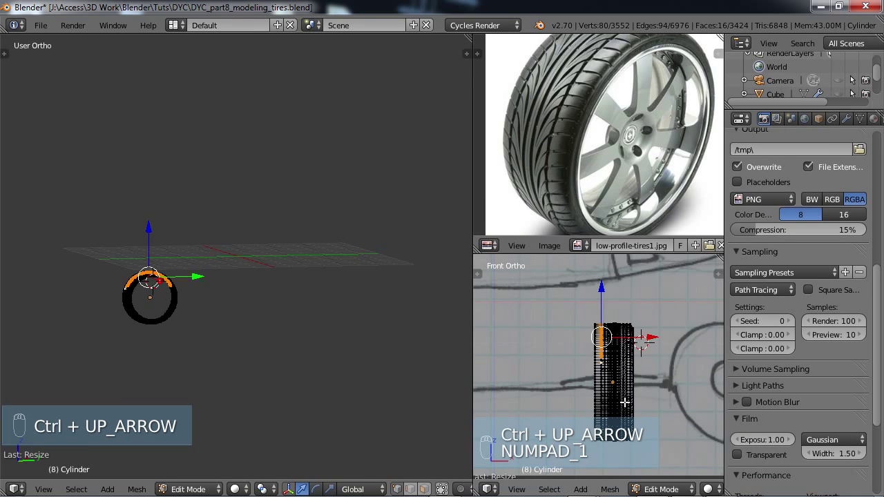
pyautogui.press('KP_3')
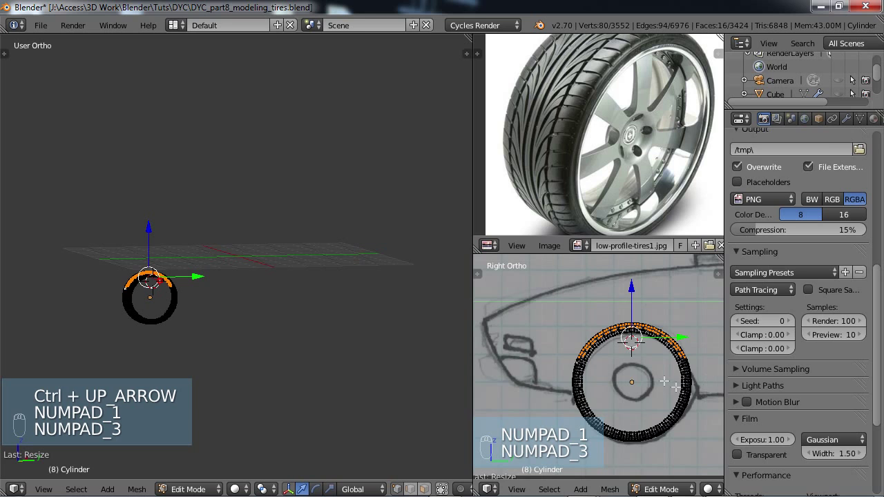
pyautogui.scroll(6, 665, 382)
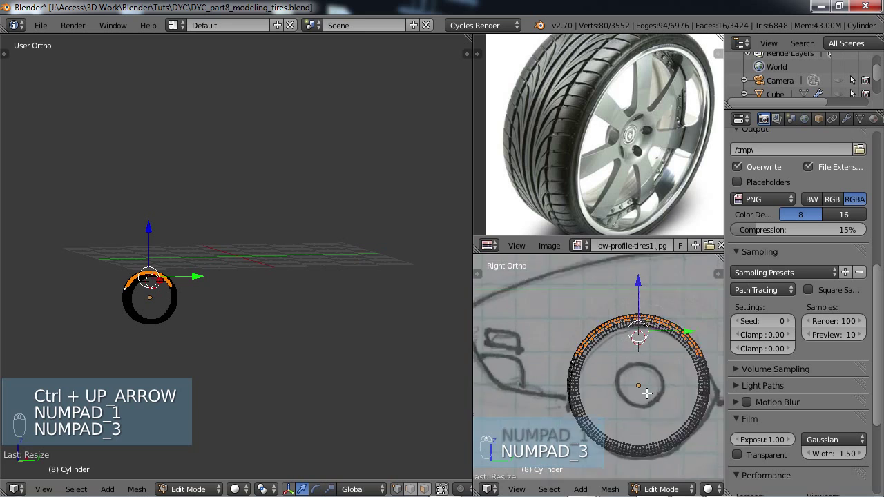
pyautogui.scroll(4, 584, 362)
pyautogui.click(576, 355)
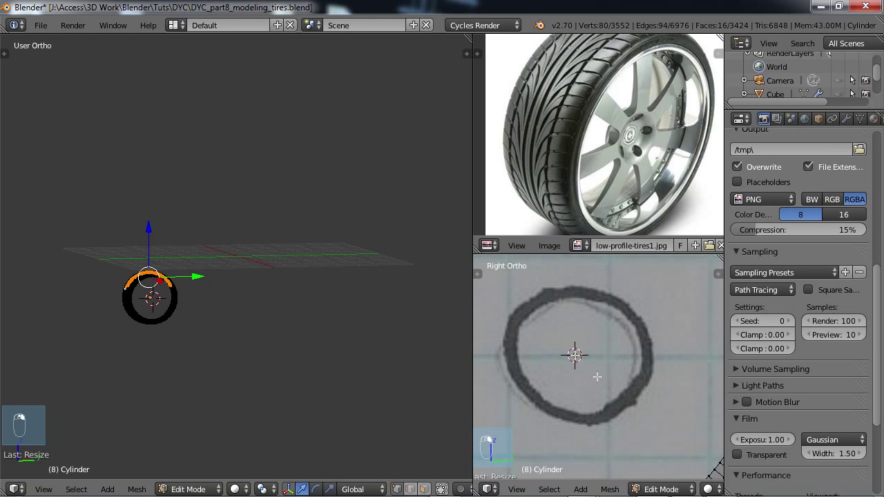
pyautogui.scroll(-7, 598, 381)
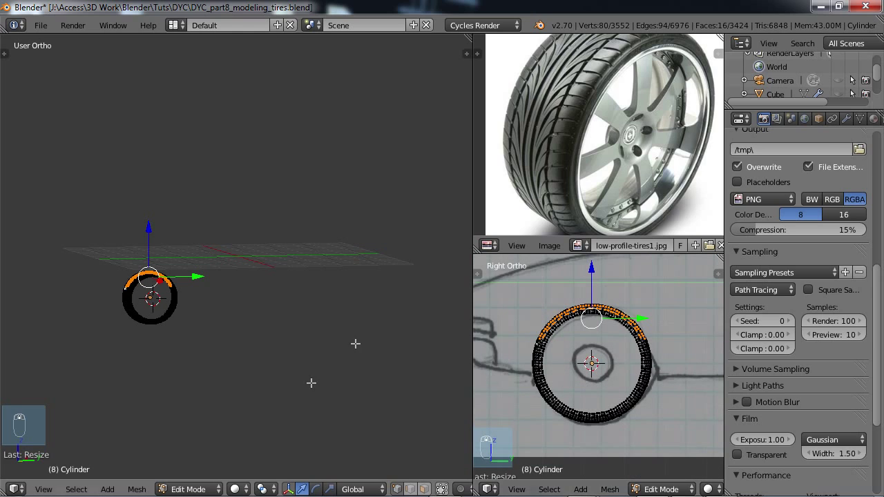
pyautogui.hotkey('ctrl', 'Up')
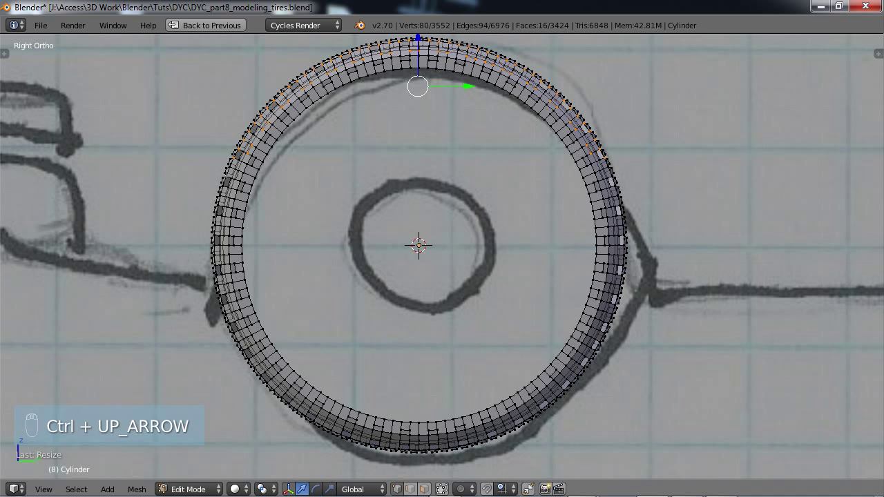
# Step: In front view, box-select the rest of the edge loop between the notches and the plain outer band
pyautogui.press('KP_1')
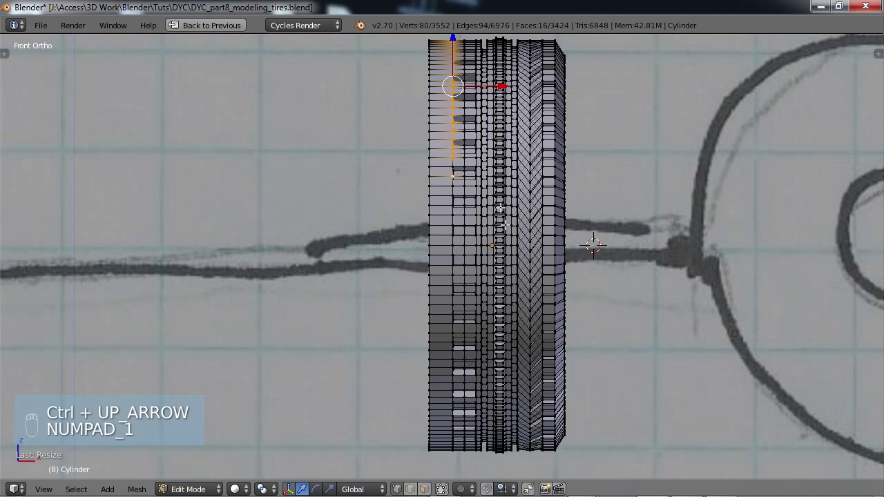
pyautogui.press('b')
pyautogui.moveTo(448, 142); pyautogui.dragTo(467, 450)
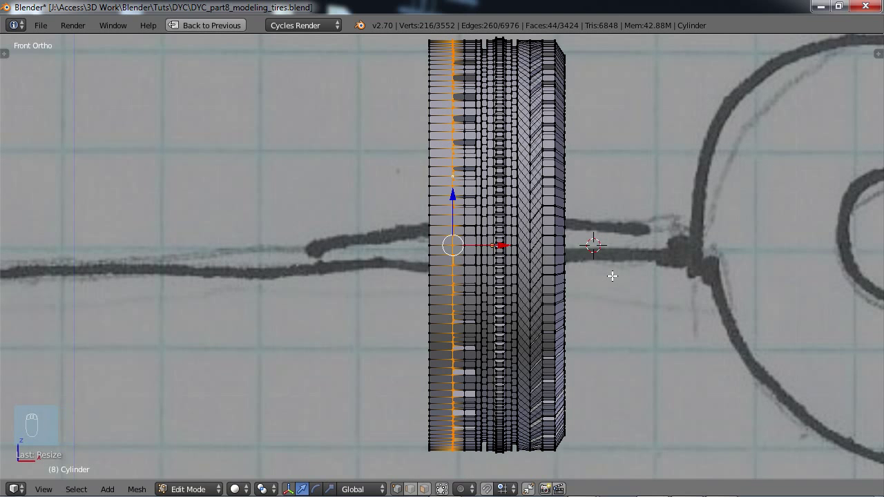
# Step: In right view, rotate the selected edge loop about -5.31 degrees around the 3D cursor and check the slant in Object Mode
pyautogui.moveTo(611, 277); pyautogui.dragTo(530, 287, button='middle')
pyautogui.press('KP_3')
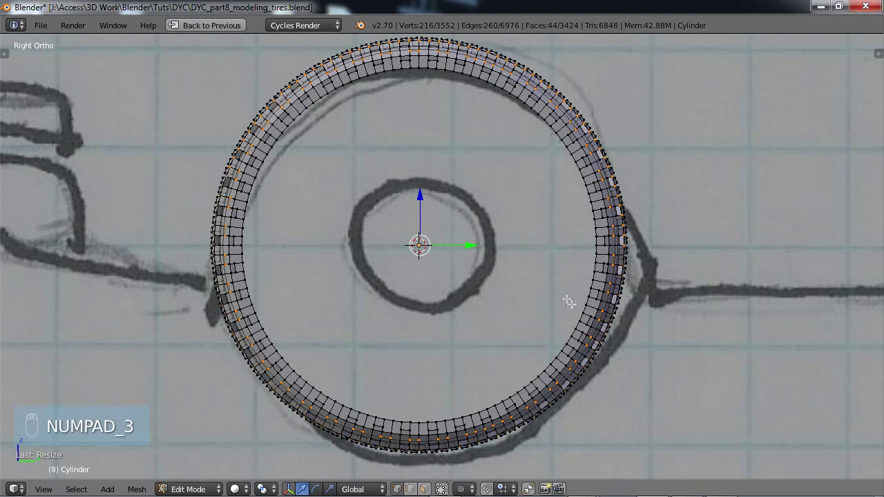
pyautogui.press('r')
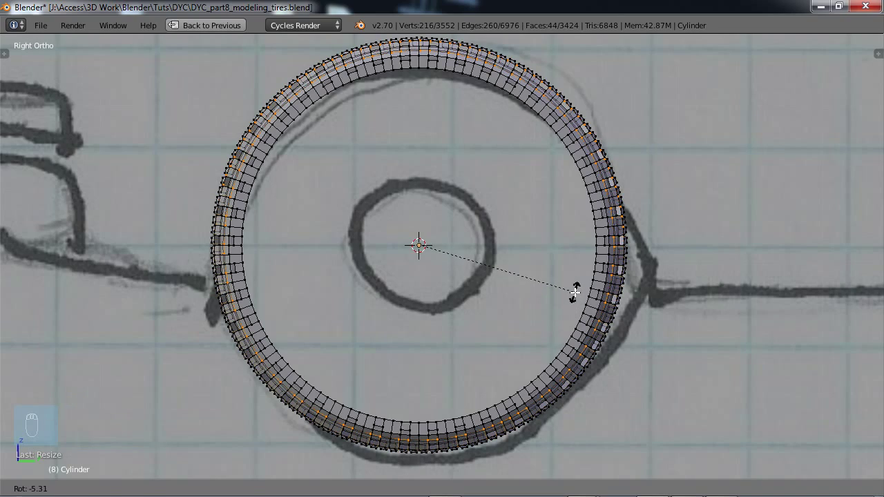
pyautogui.click(574, 293)
pyautogui.moveTo(423, 263)
pyautogui.mouseDown(button='middle')
pyautogui.moveTo(567, 299)
pyautogui.moveTo(521, 278)
pyautogui.moveTo(429, 262)
pyautogui.mouseUp(button='middle')
pyautogui.press('Tab')
pyautogui.press('Tab')
pyautogui.press('KP_3')
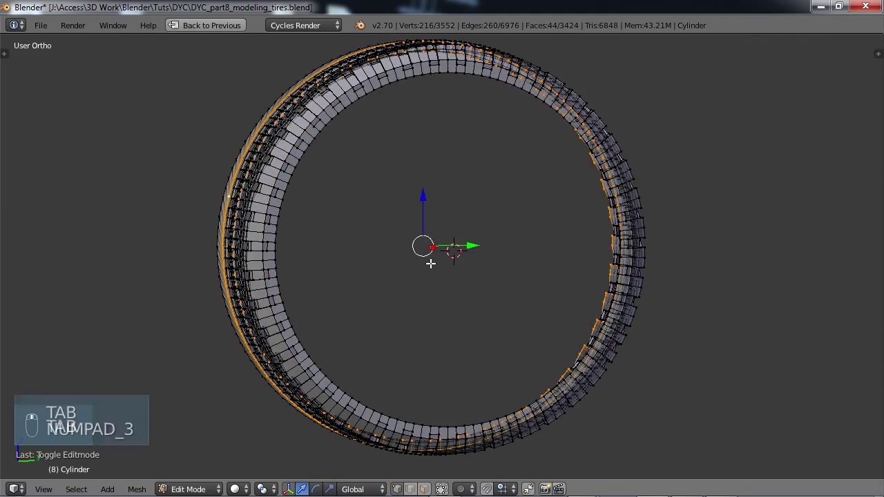
# Step: Rotate the same edge loop by about 2.35 degrees in right view to soften its slant
pyautogui.press('r')
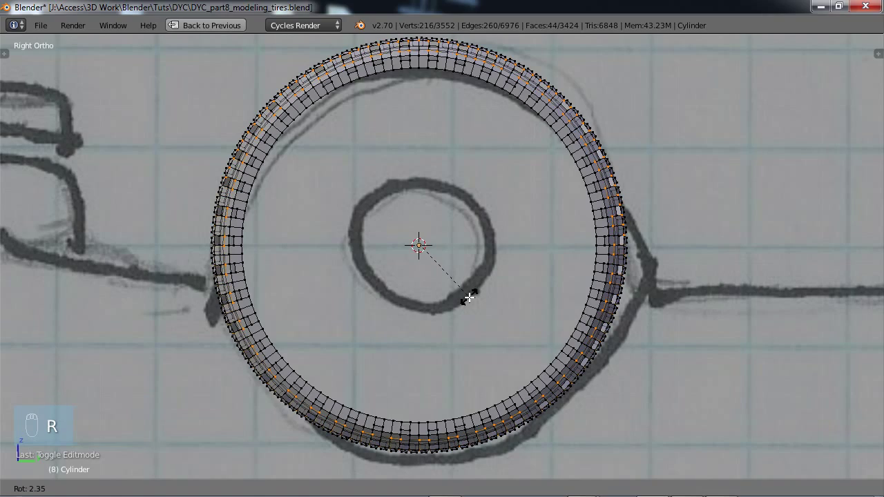
pyautogui.click(469, 297)
pyautogui.moveTo(469, 297); pyautogui.dragTo(538, 328, button='middle')
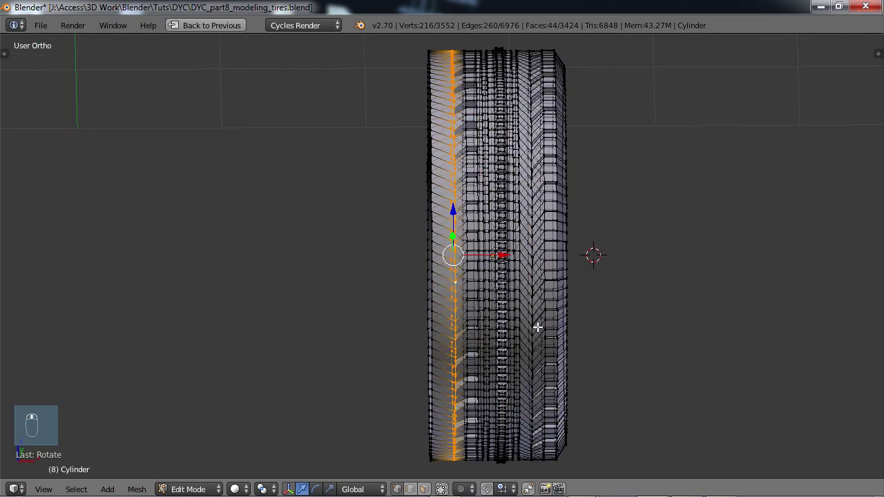
# Step: In front view, box-select the full edge loop on the notches' inner side, next to the circumferential channel
pyautogui.press('KP_1')
pyautogui.keyDown('shift'); pyautogui.moveTo(569, 198); pyautogui.dragTo(583, 268, button='middle'); pyautogui.keyUp('shift')
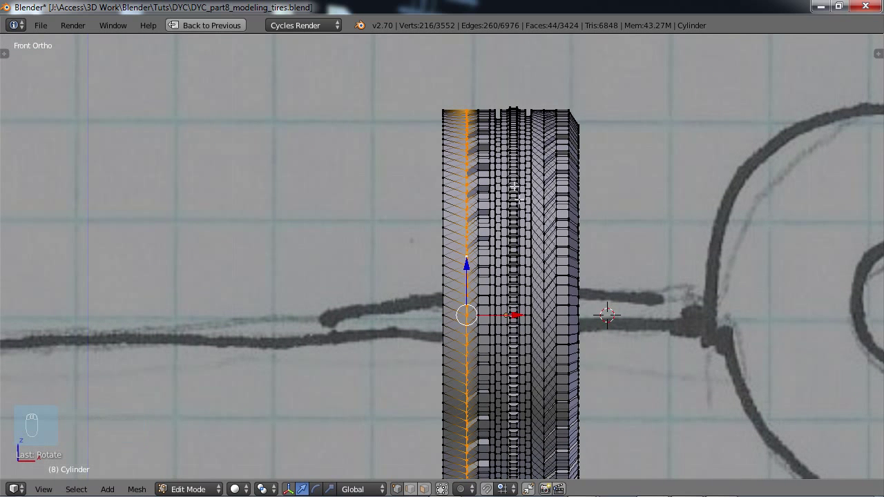
pyautogui.rightClick(490, 112)
pyautogui.press('b')
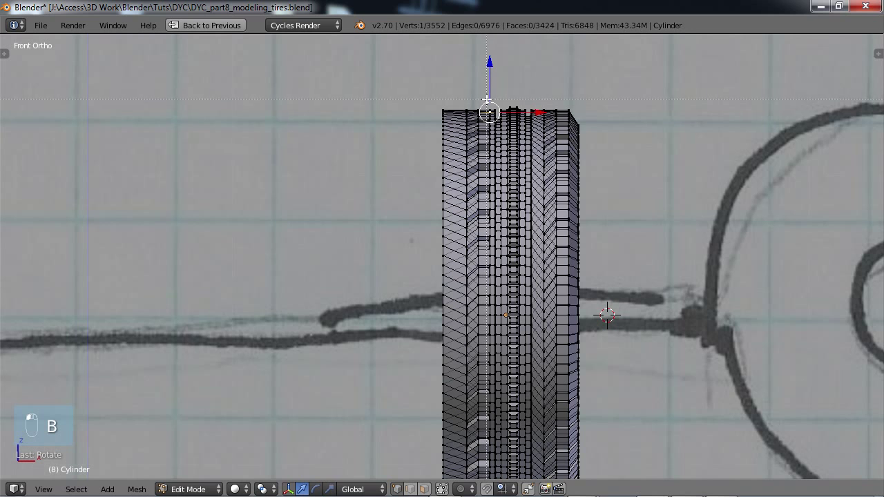
pyautogui.moveTo(487, 102); pyautogui.dragTo(491, 466)
pyautogui.keyDown('shift'); pyautogui.moveTo(500, 397); pyautogui.dragTo(478, 124, button='middle'); pyautogui.keyUp('shift')
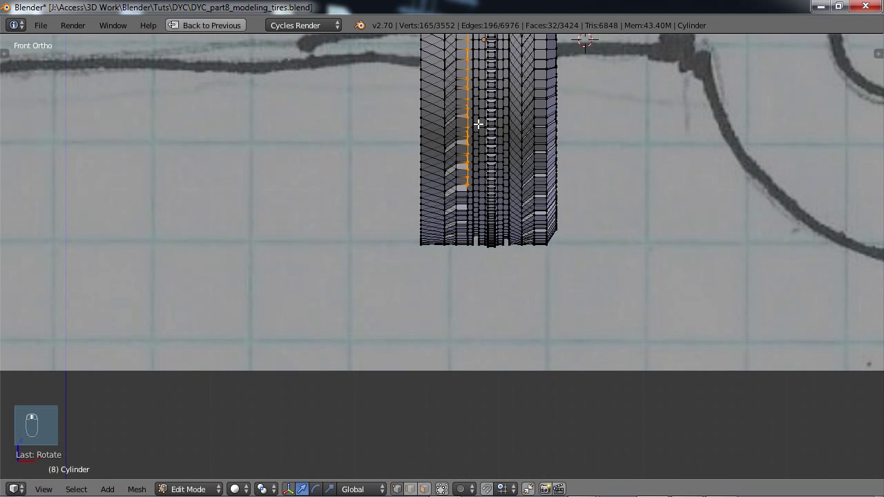
pyautogui.scroll(4, 469, 175)
pyautogui.press('b')
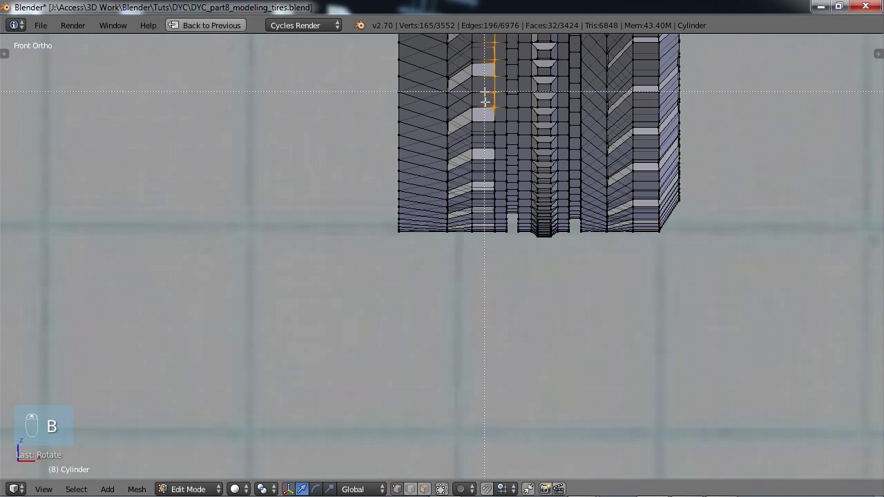
pyautogui.moveTo(484, 91); pyautogui.dragTo(500, 256)
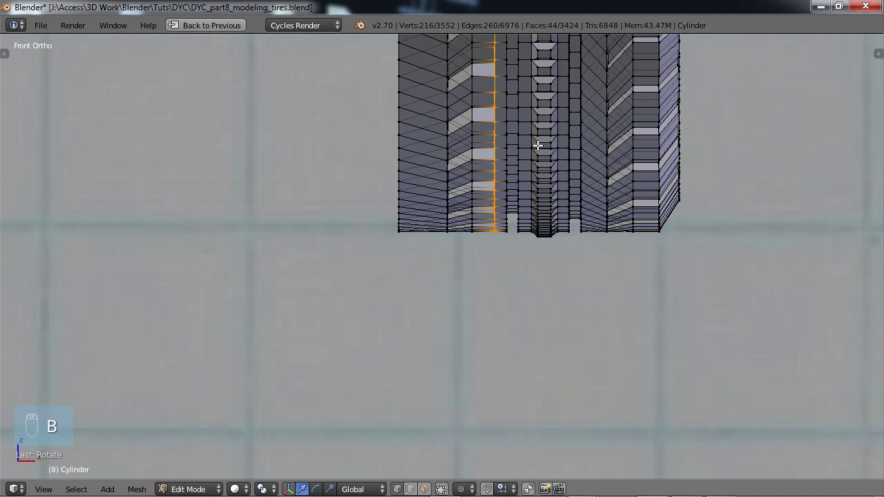
# Step: In right view, rotate the loop on the notches' inner side by about 3.44 degrees around the 3D cursor
pyautogui.moveTo(676, 160)
pyautogui.mouseDown(button='middle')
pyautogui.moveTo(638, 281)
pyautogui.moveTo(619, 281)
pyautogui.moveTo(581, 304)
pyautogui.moveTo(486, 278)
pyautogui.mouseUp(button='middle')
pyautogui.scroll(6, 486, 278)
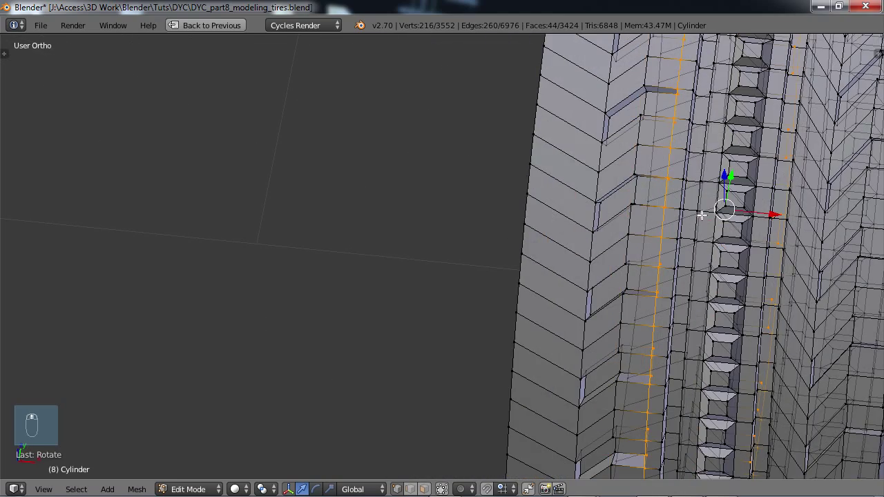
pyautogui.scroll(-6, 684, 200)
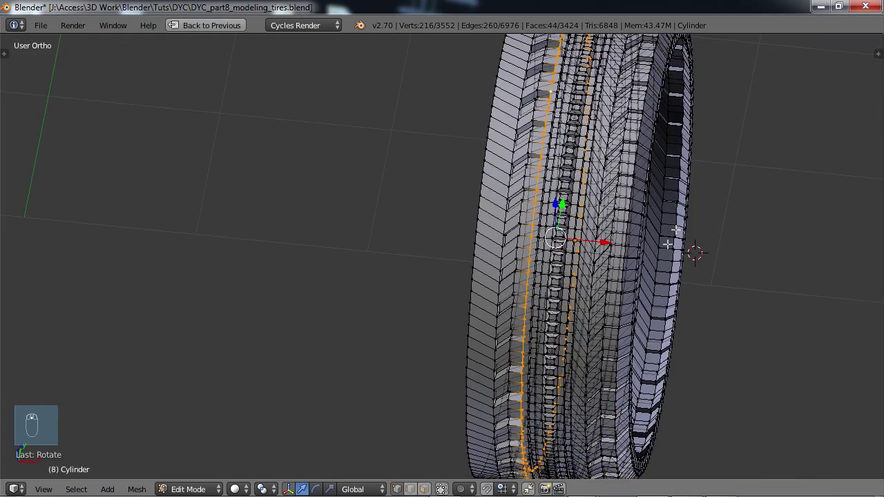
pyautogui.moveTo(667, 243); pyautogui.dragTo(511, 234, button='middle')
pyautogui.press('KP_3')
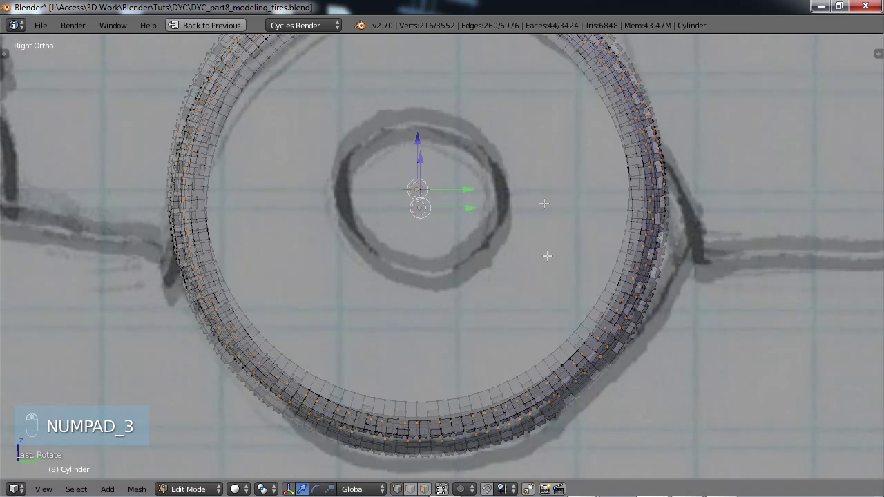
pyautogui.press('r')
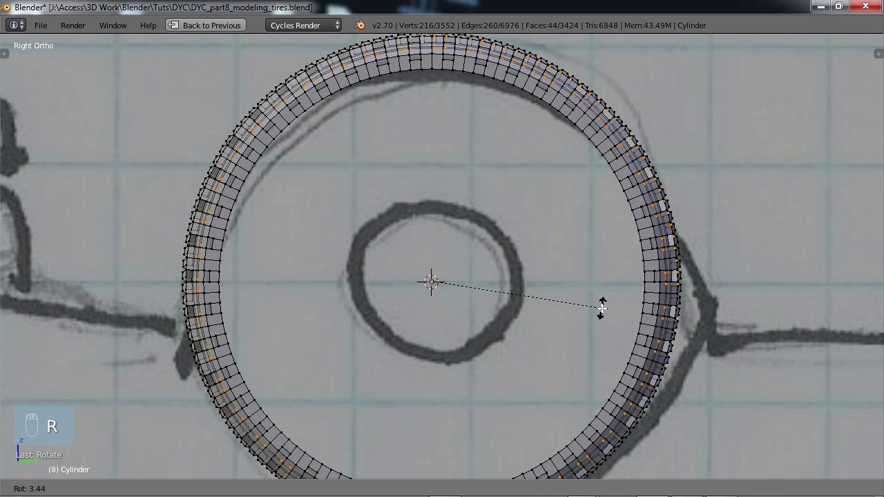
pyautogui.click(602, 308)
# Step: Examine the slanted notches in Object Mode from an angled view, then return to mesh editing
pyautogui.scroll(-2, 450, 256)
pyautogui.moveTo(450, 256)
pyautogui.mouseDown(button='middle')
pyautogui.moveTo(518, 315)
pyautogui.moveTo(606, 336)
pyautogui.moveTo(594, 343)
pyautogui.moveTo(588, 275)
pyautogui.moveTo(598, 268)
pyautogui.moveTo(596, 282)
pyautogui.moveTo(658, 235)
pyautogui.moveTo(588, 269)
pyautogui.mouseUp(button='middle')
pyautogui.press('Tab')
pyautogui.scroll(4, 563, 273)
pyautogui.scroll(-3, 598, 267)
pyautogui.press('Tab')
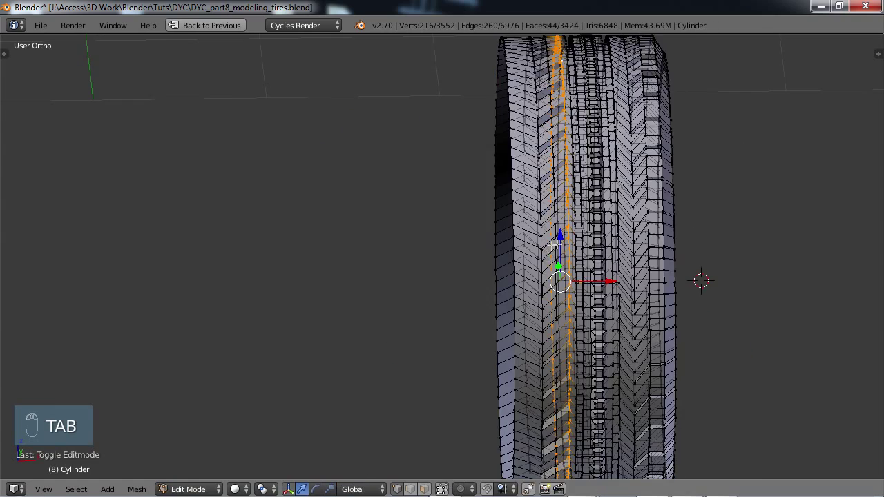
pyautogui.scroll(-2, 554, 246)
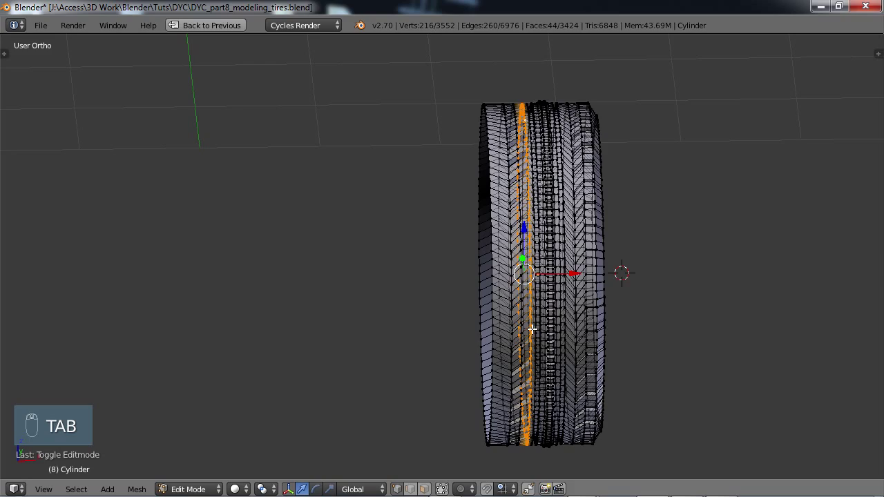
pyautogui.moveTo(532, 330)
pyautogui.mouseDown(button='middle')
pyautogui.moveTo(525, 312)
pyautogui.moveTo(589, 308)
pyautogui.moveTo(558, 312)
pyautogui.mouseUp(button='middle')
# Step: In front view, box-select all vertices of the outermost edge ring on the plain outer band
pyautogui.press('KP_1')
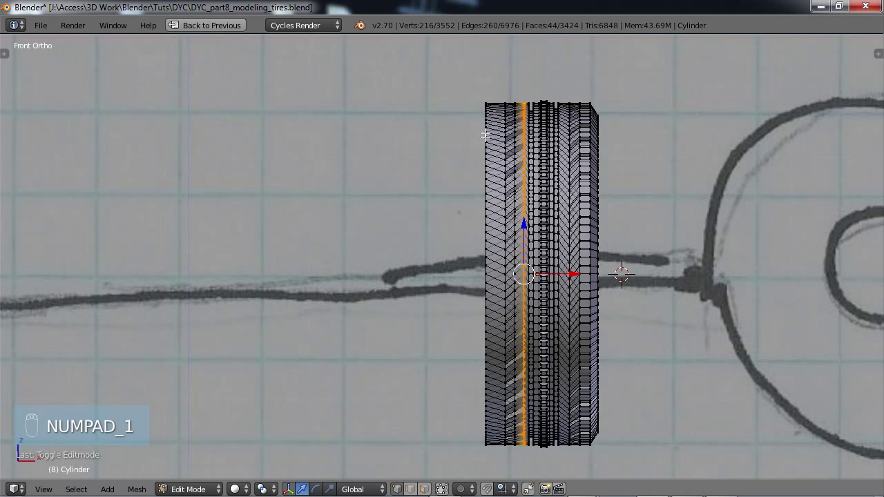
pyautogui.rightClick(488, 116)
pyautogui.press('b')
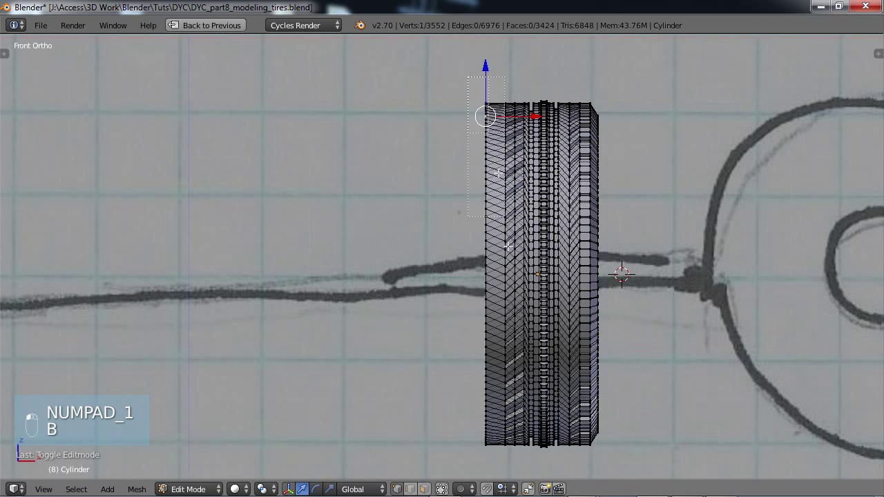
pyautogui.moveTo(469, 77); pyautogui.dragTo(500, 465)
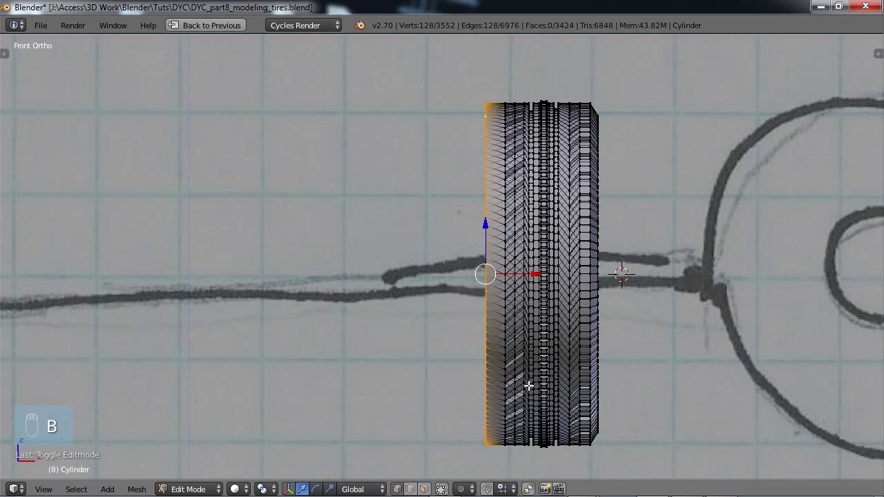
# Step: Try deleting the vertices of the outermost edge ring, and undo the deletion
pyautogui.press('x')
pyautogui.click(490, 225)
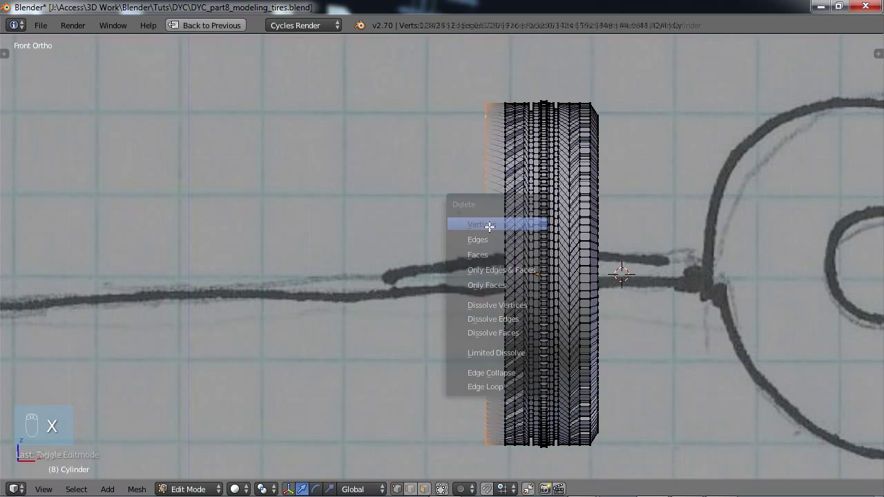
pyautogui.moveTo(489, 226); pyautogui.dragTo(537, 300, button='middle')
pyautogui.press('a')
pyautogui.scroll(3, 537, 302)
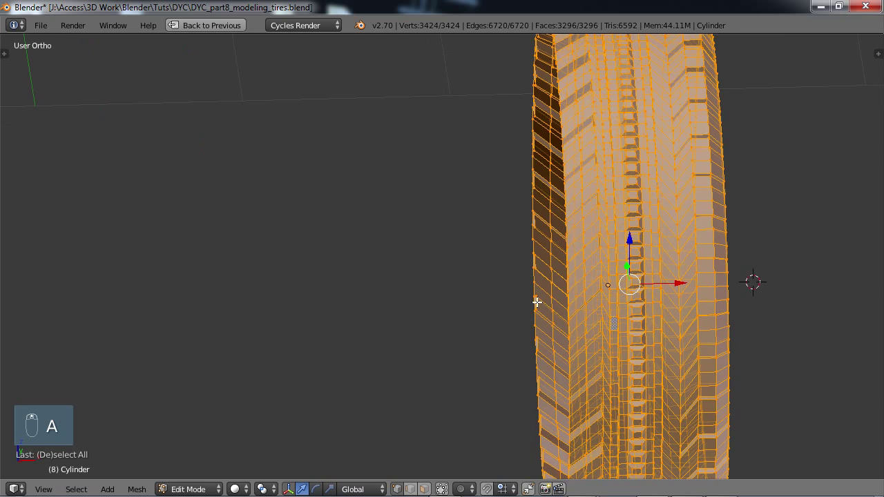
pyautogui.scroll(-4, 537, 302)
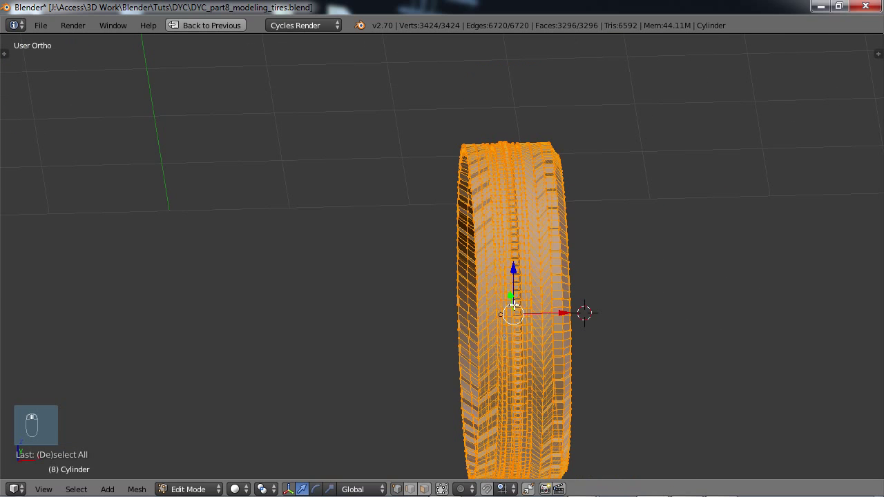
pyautogui.hotkey('ctrl', 'z')
pyautogui.hotkey('ctrl', 'z')
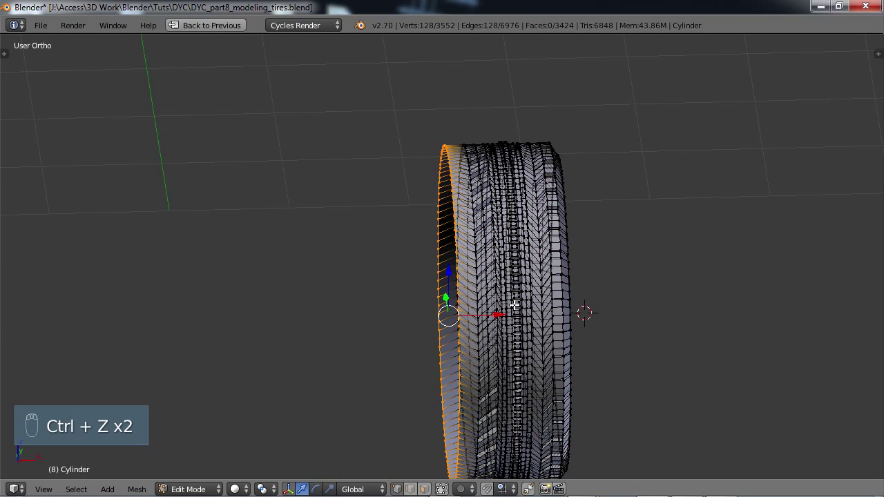
# Step: In front view, move the outermost edge ring along X toward the notches to narrow the plain outer band
pyautogui.moveTo(497, 289); pyautogui.dragTo(490, 280, button='middle')
pyautogui.press('KP_1')
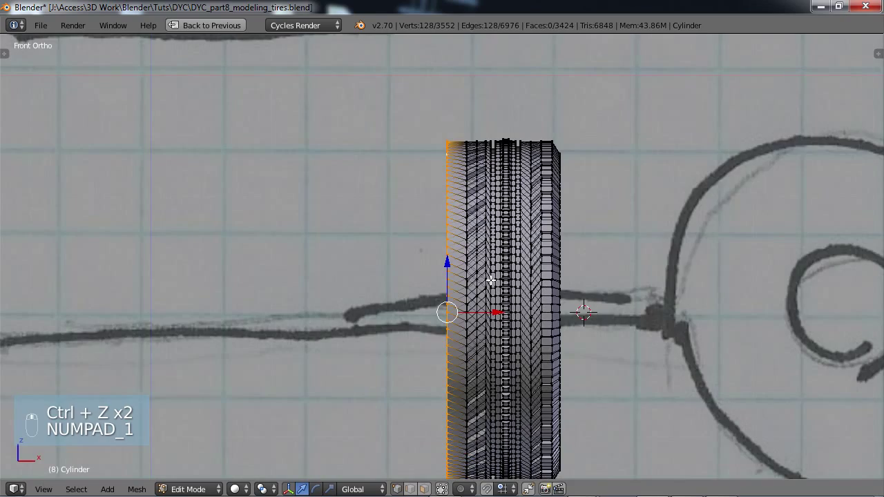
pyautogui.scroll(2, 498, 264)
pyautogui.keyDown('shift'); pyautogui.moveTo(505, 320); pyautogui.dragTo(496, 188, button='middle'); pyautogui.keyUp('shift')
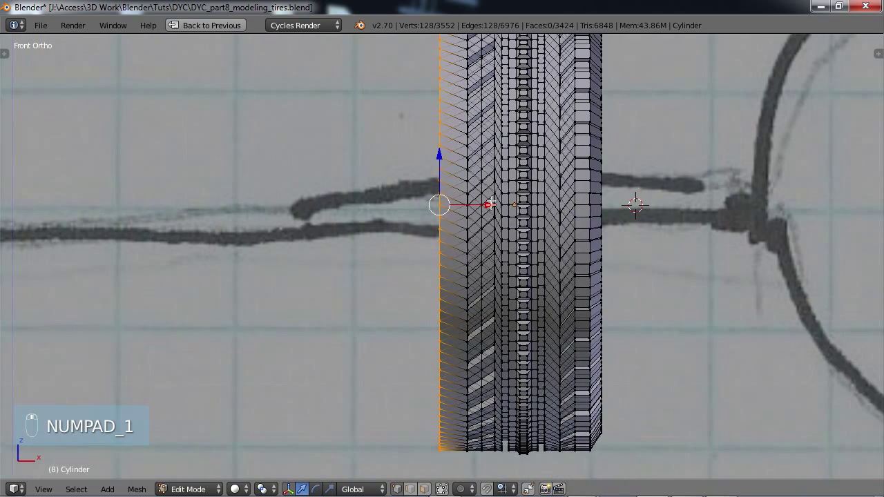
pyautogui.moveTo(492, 204); pyautogui.dragTo(512, 208)
# Step: Switch to Object Mode to check the tire, and restore the multi-view layout with the reference photo
pyautogui.scroll(-3, 509, 208)
pyautogui.moveTo(508, 209)
pyautogui.mouseDown(button='middle')
pyautogui.moveTo(456, 236)
pyautogui.moveTo(438, 268)
pyautogui.moveTo(472, 322)
pyautogui.moveTo(488, 156)
pyautogui.moveTo(454, 237)
pyautogui.moveTo(473, 295)
pyautogui.mouseUp(button='middle')
pyautogui.press('Tab')
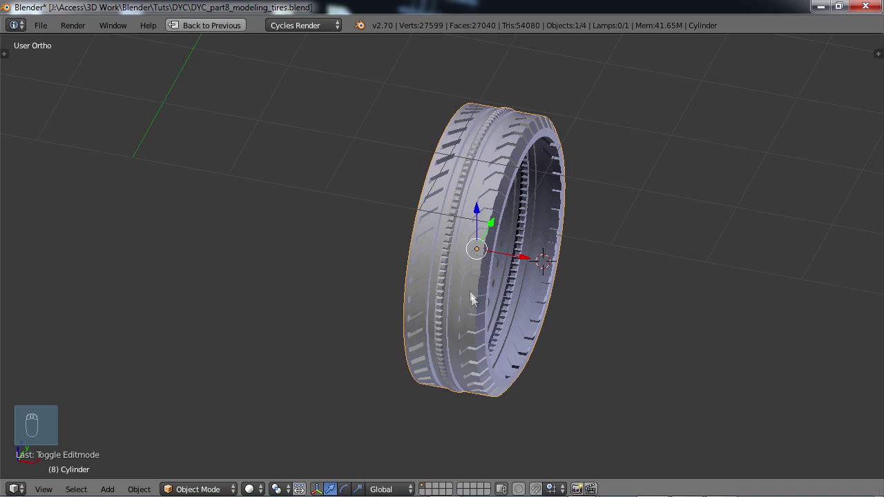
pyautogui.hotkey('ctrl', 'Up')
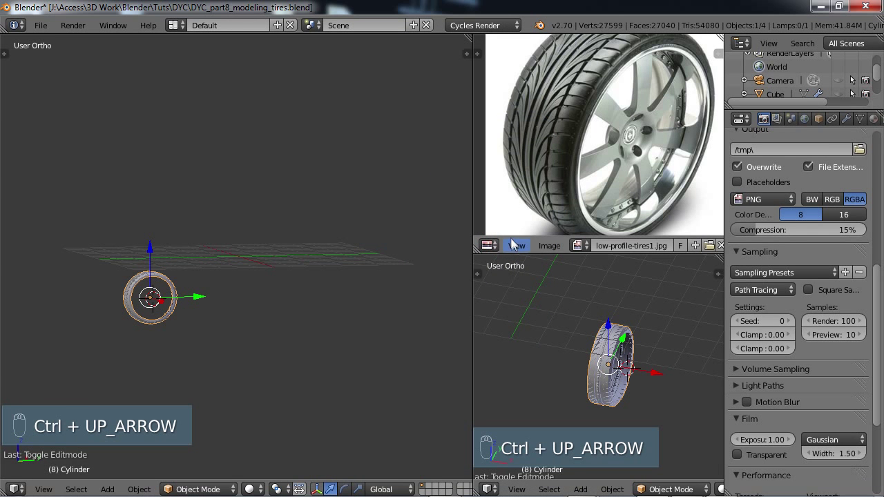
# Step: Add a Mirror modifier to the tyre, mirroring on the Z axis only, and open its mesh in Edit Mode
pyautogui.moveTo(240, 326); pyautogui.dragTo(344, 229, button='middle')
pyautogui.scroll(4, 283, 333)
pyautogui.scroll(4, 328, 280)
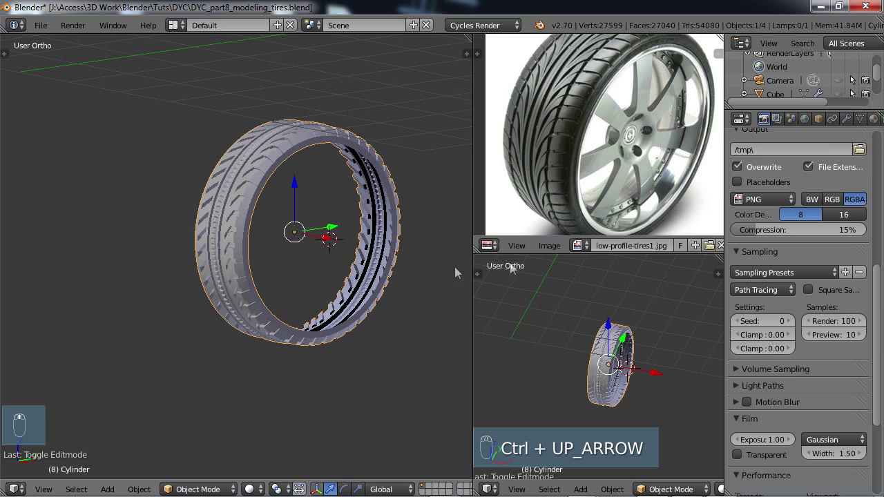
pyautogui.click(847, 120)
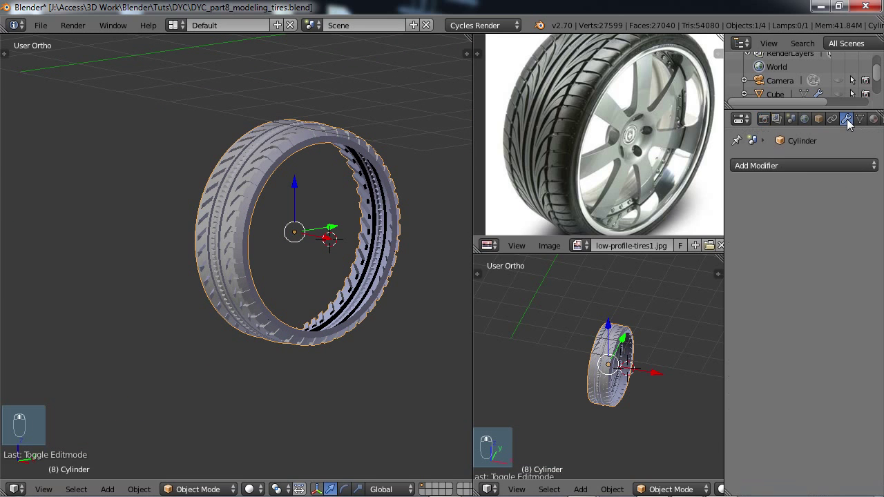
pyautogui.click(781, 163)
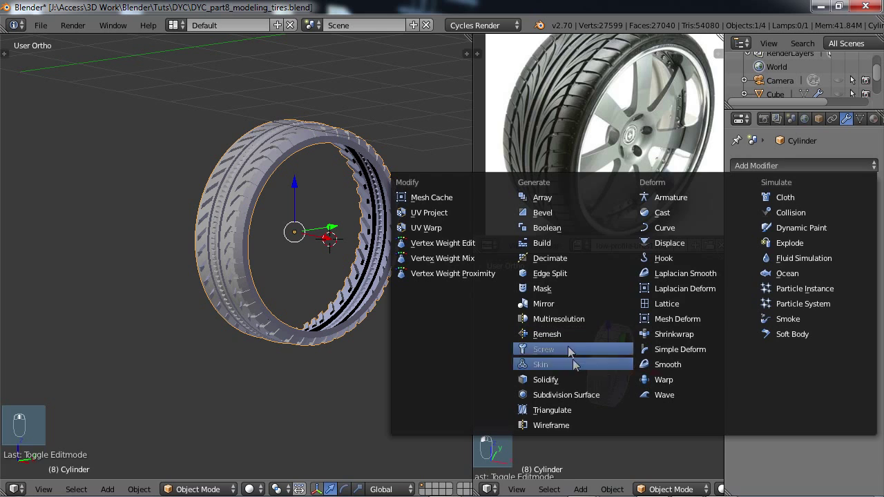
pyautogui.click(554, 304)
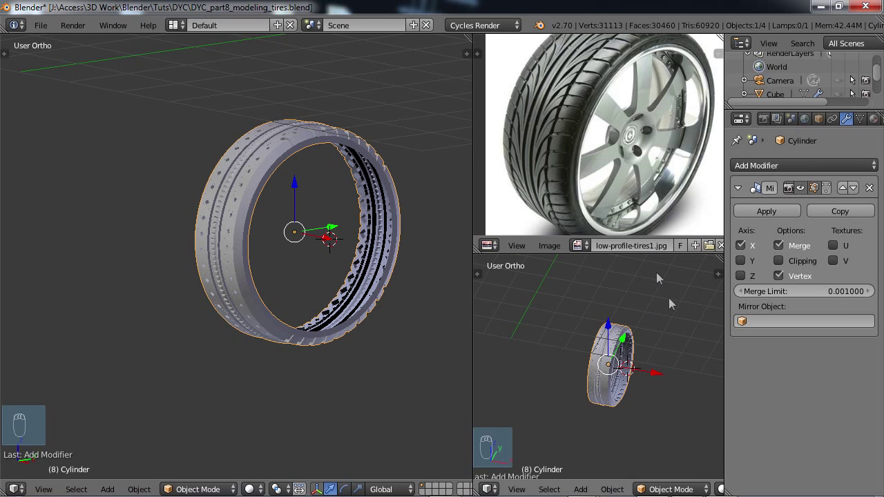
pyautogui.click(741, 276)
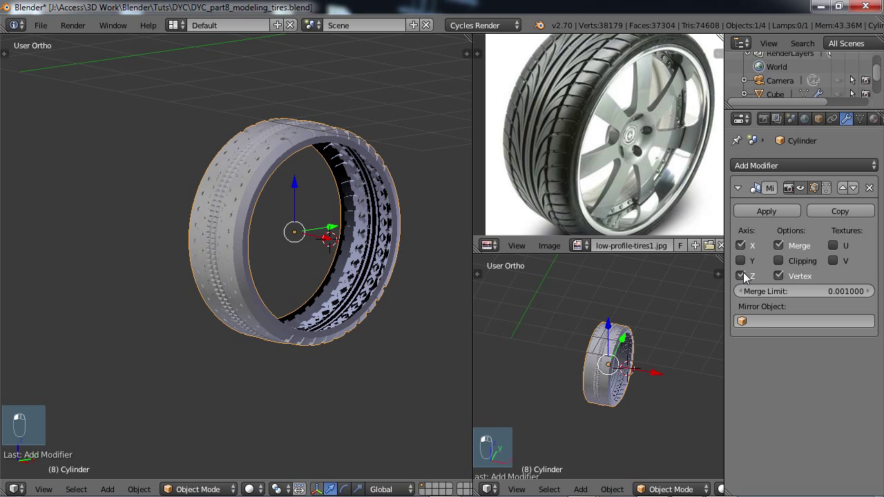
pyautogui.click(740, 246)
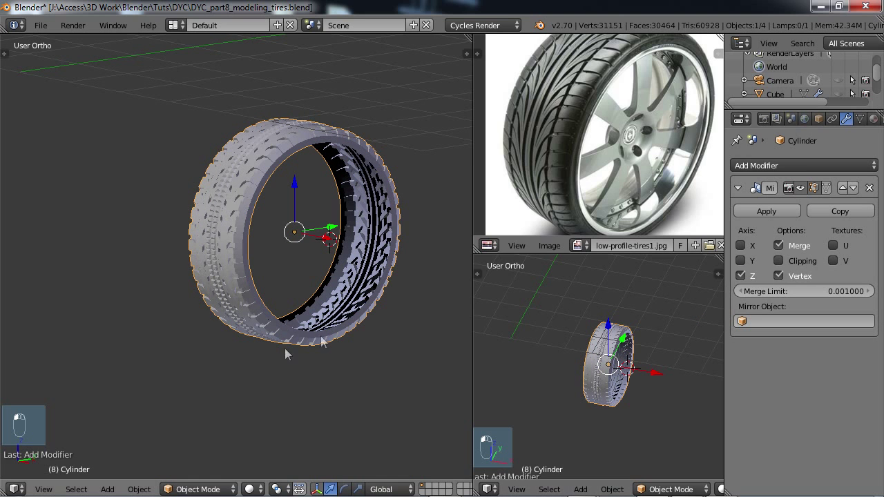
pyautogui.moveTo(289, 353); pyautogui.dragTo(224, 364, button='middle')
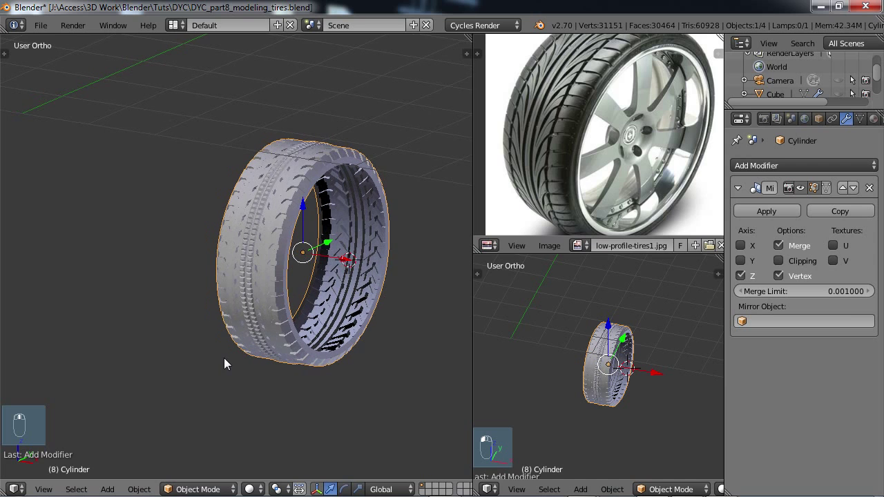
pyautogui.press('Tab')
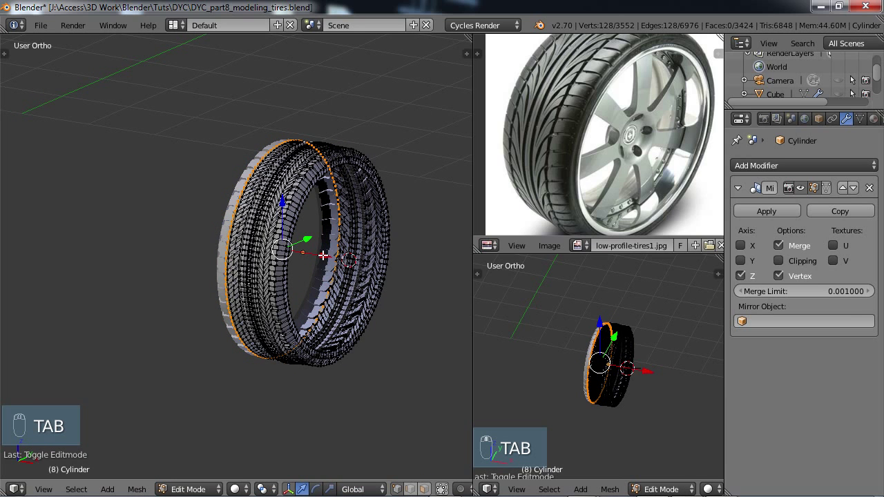
# Step: Try to move the selected edge loop outward along the X axis, and undo the move
pyautogui.press('g')
pyautogui.press('x')
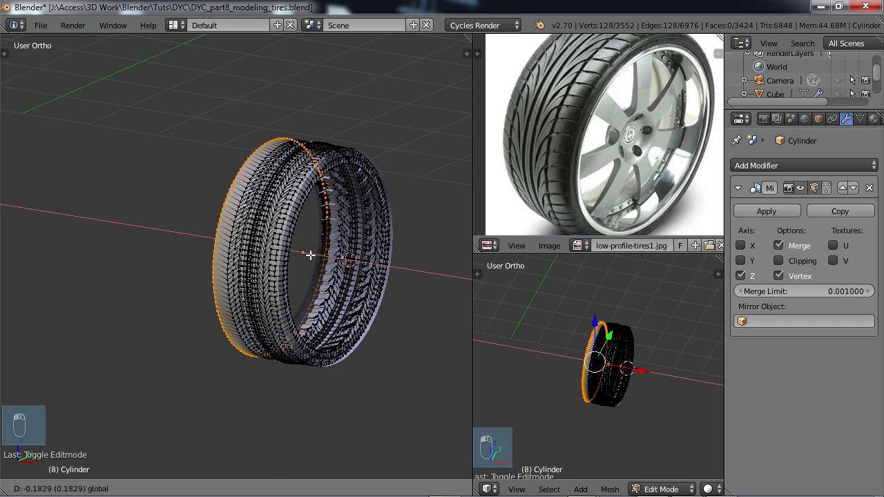
pyautogui.click(310, 254)
pyautogui.hotkey('ctrl', 'z')
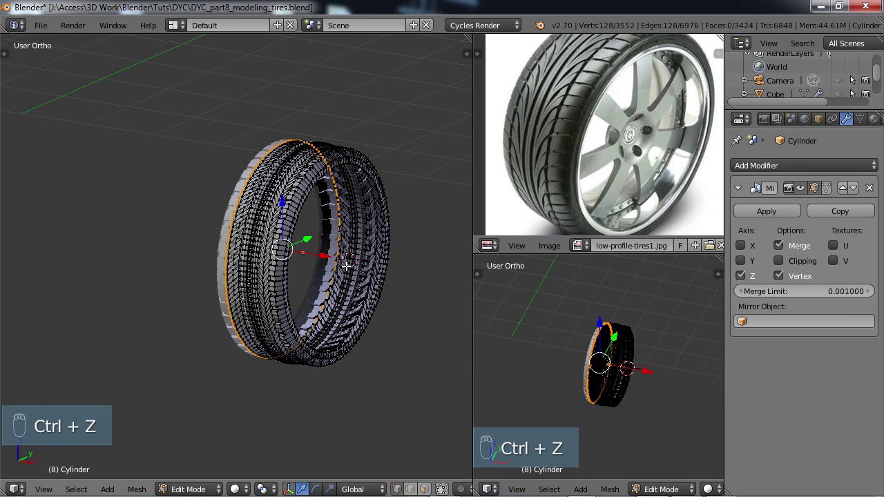
# Step: Select the entire tyre mesh and move it about 0.36 along the X axis, away from its mirrored half
pyautogui.press('a')
pyautogui.press('a')
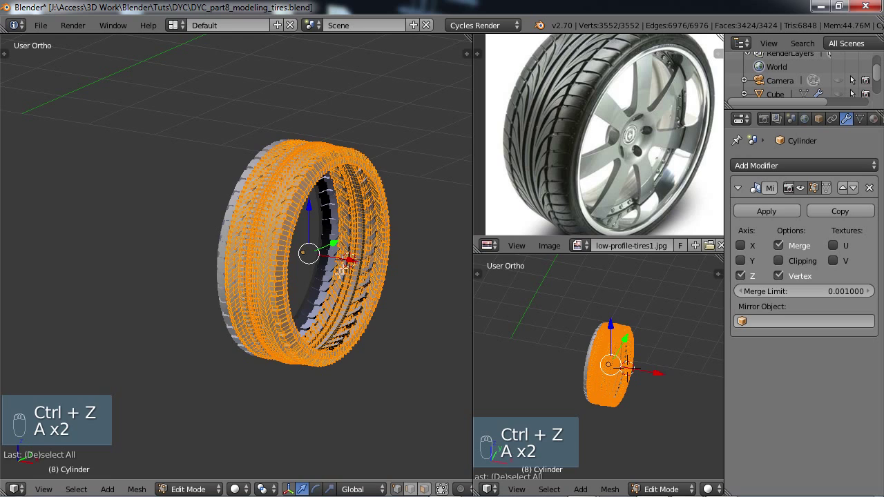
pyautogui.hotkey('shift', 'd')
pyautogui.press('x')
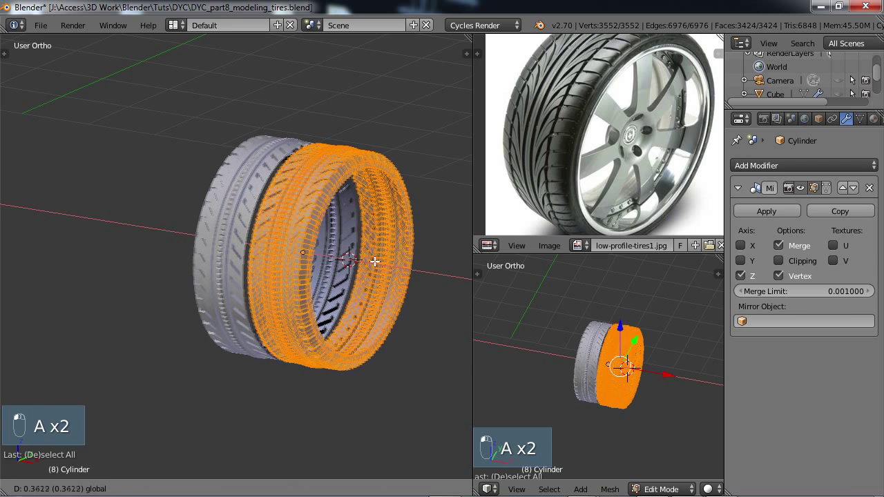
pyautogui.click(374, 261)
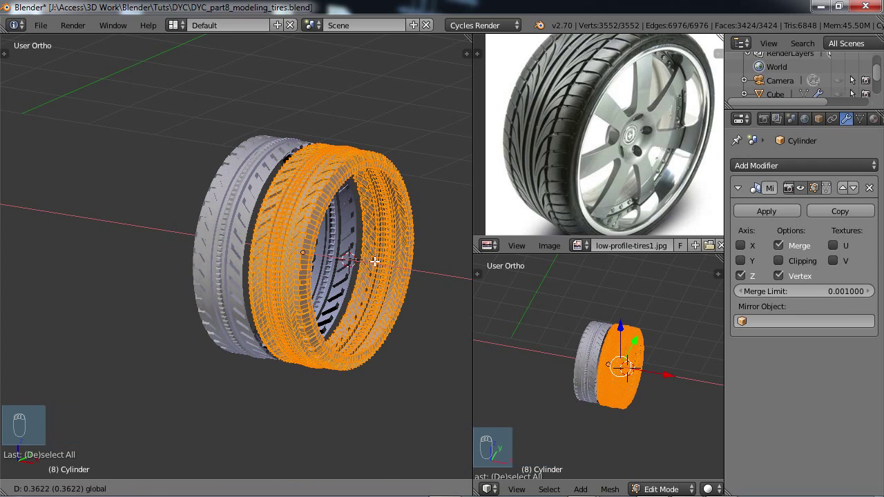
# Step: Enable Clipping on the Mirror modifier and adjust the mesh along X until both tyre halves meet at the centre, finishing in Object Mode
pyautogui.click(778, 261)
pyautogui.moveTo(310, 314); pyautogui.dragTo(178, 323, button='middle')
pyautogui.scroll(2, 348, 303)
pyautogui.moveTo(427, 268); pyautogui.dragTo(408, 265, button='middle')
pyautogui.press('g')
pyautogui.press('x')
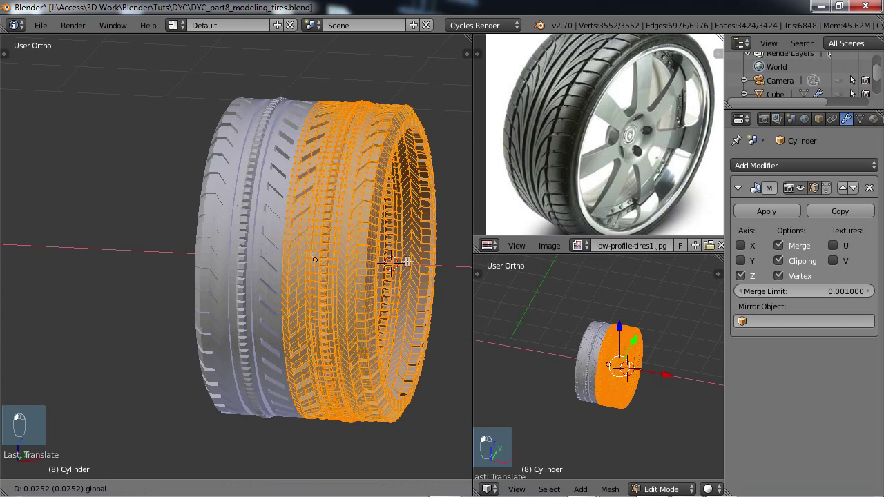
pyautogui.click(405, 261)
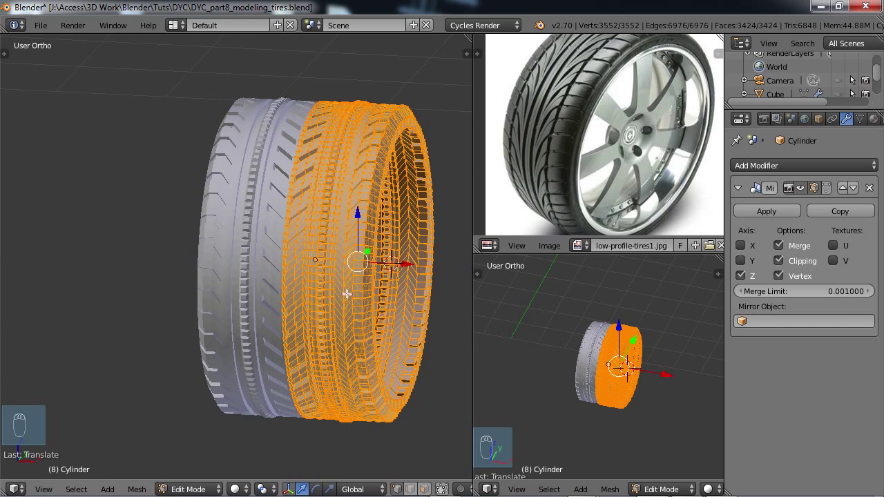
pyautogui.scroll(-2, 345, 296)
pyautogui.moveTo(322, 312); pyautogui.dragTo(340, 320, button='middle')
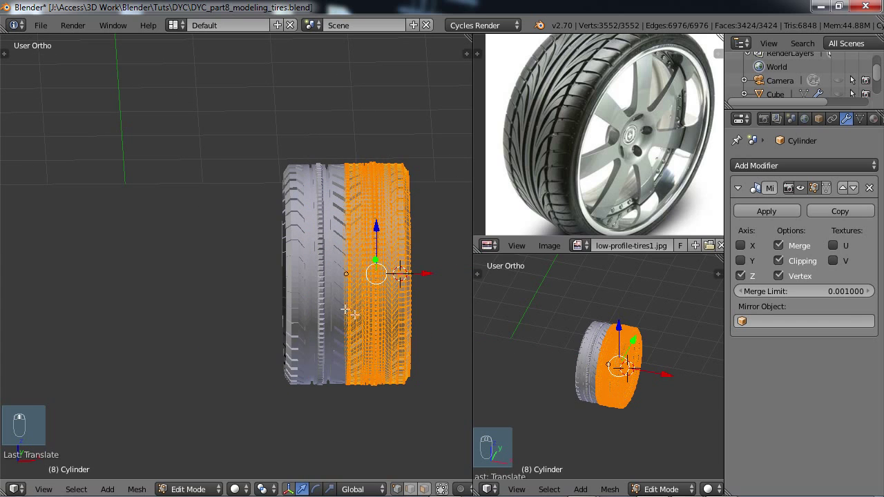
pyautogui.press('Tab')
pyautogui.moveTo(300, 345); pyautogui.dragTo(274, 354, button='middle')
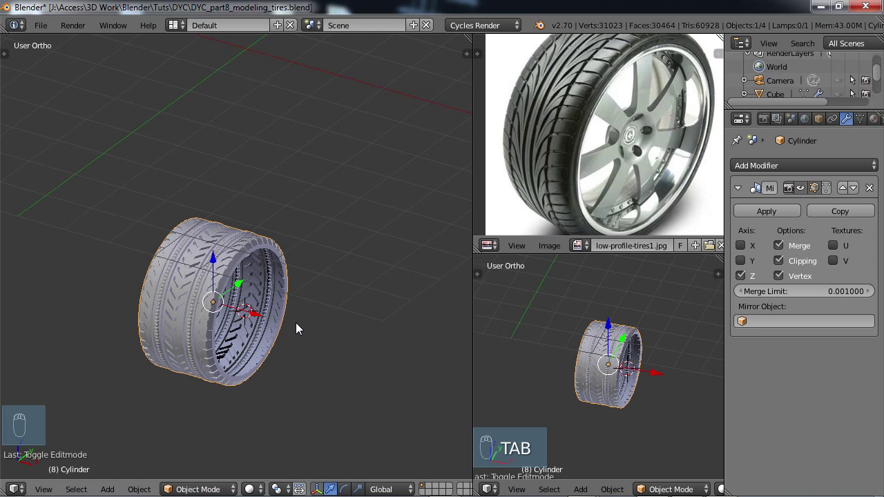
# Step: Unhide all objects and check the tyre's width against the car body from the front view
pyautogui.hotkey('alt', 'h')
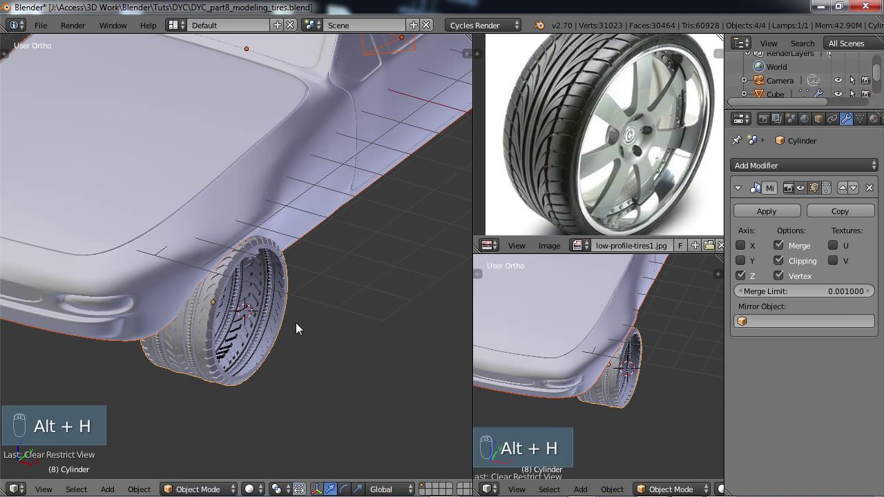
pyautogui.moveTo(166, 304); pyautogui.dragTo(251, 297, button='middle')
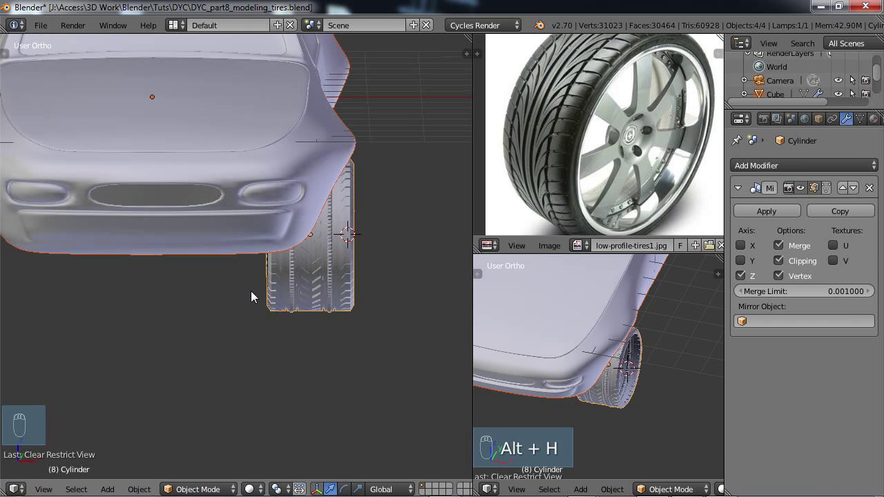
pyautogui.press('KP_1')
pyautogui.scroll(-4, 235, 314)
pyautogui.scroll(4, 235, 311)
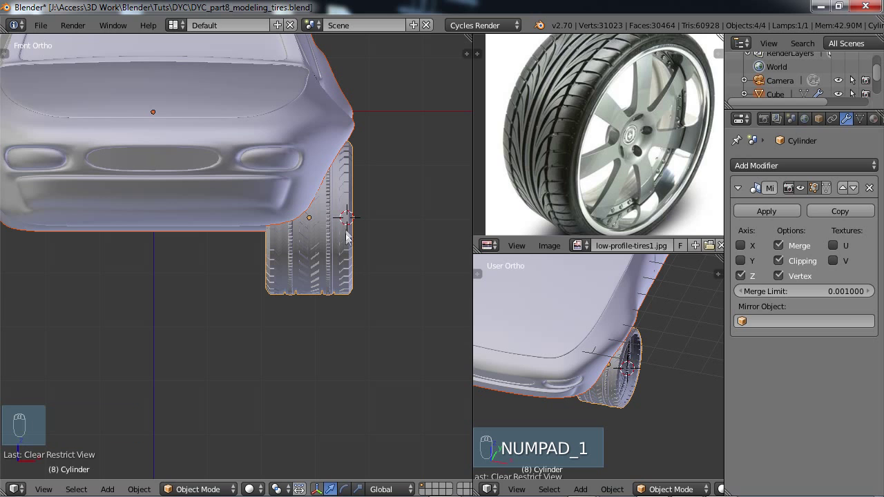
pyautogui.scroll(-4, 373, 221)
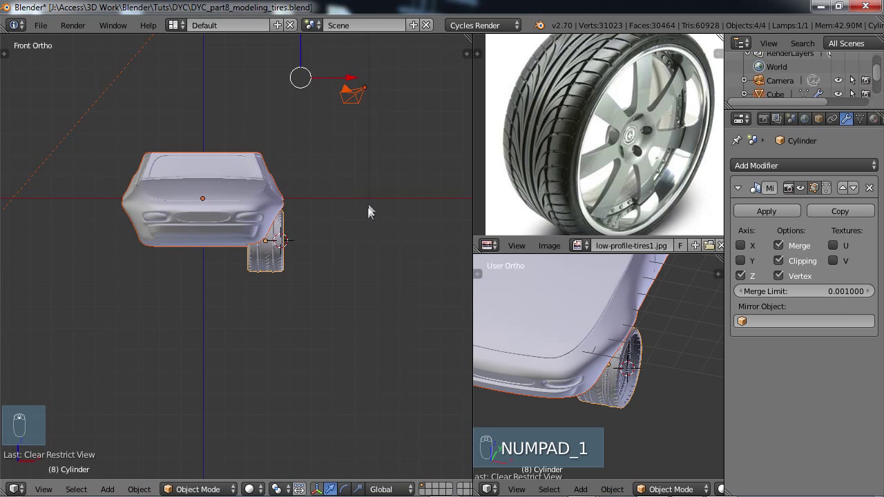
pyautogui.scroll(-2, 319, 173)
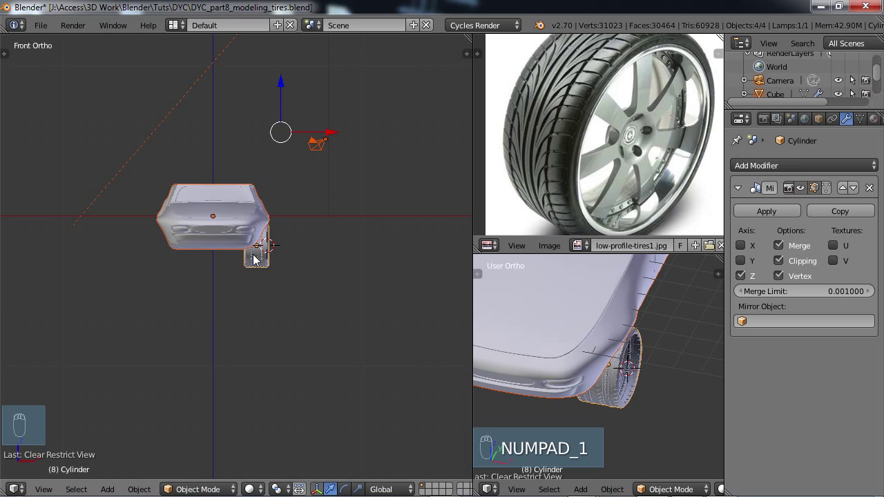
# Step: Try to set the origin to geometry with all objects selected, and undo it
pyautogui.press('Tab')
pyautogui.press('Tab')
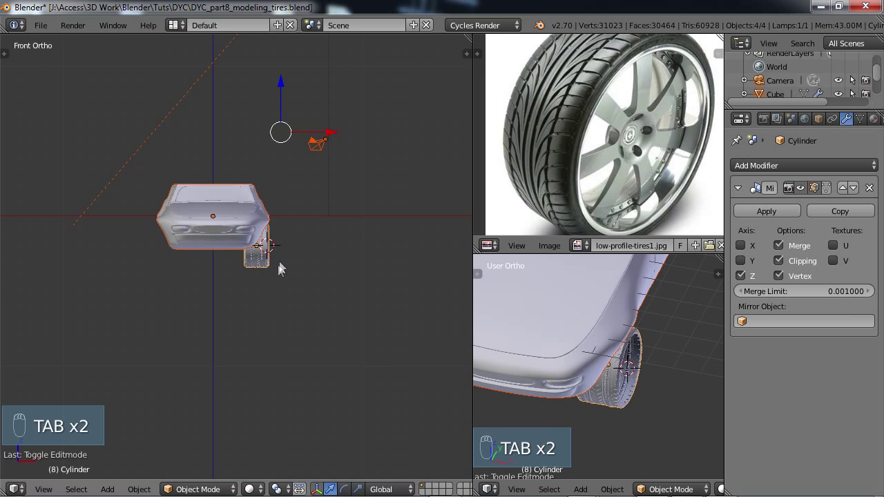
pyautogui.press('t')
pyautogui.press('t')
pyautogui.press('t')
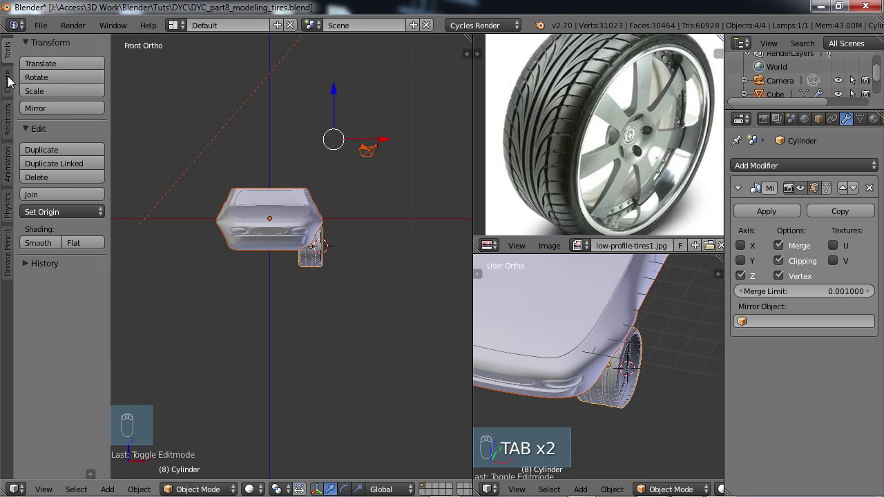
pyautogui.click(58, 213)
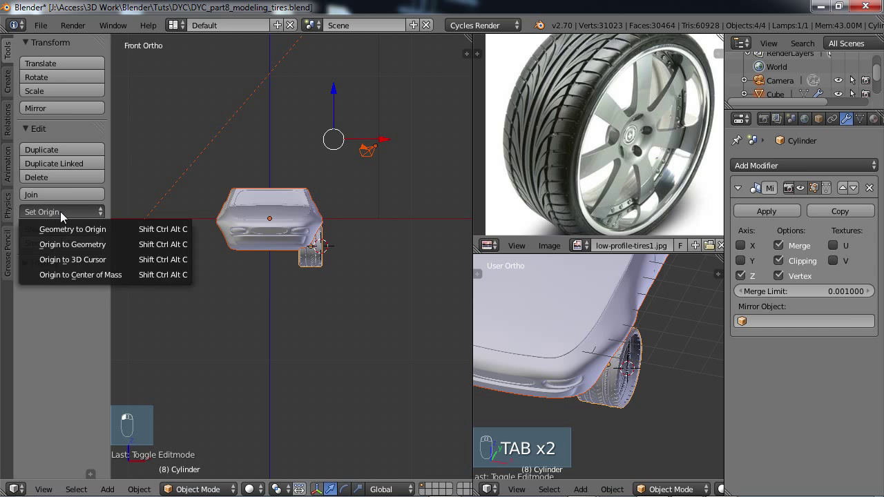
pyautogui.click(87, 246)
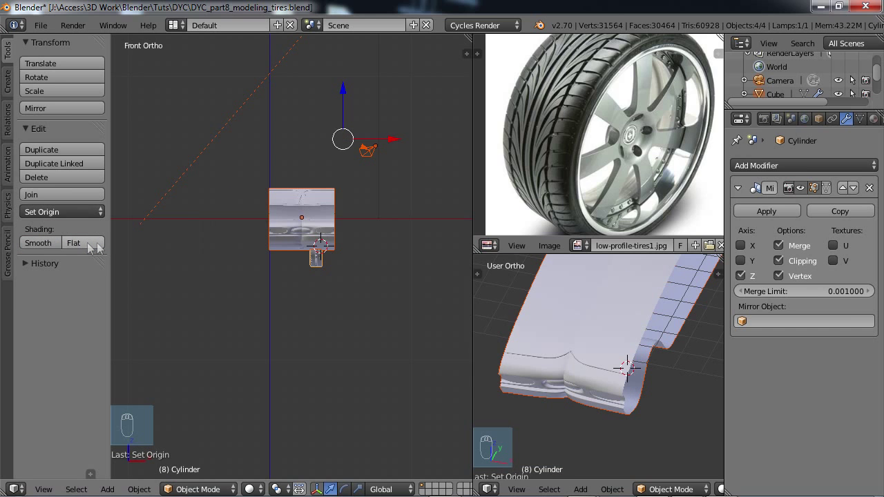
pyautogui.hotkey('ctrl', 'z')
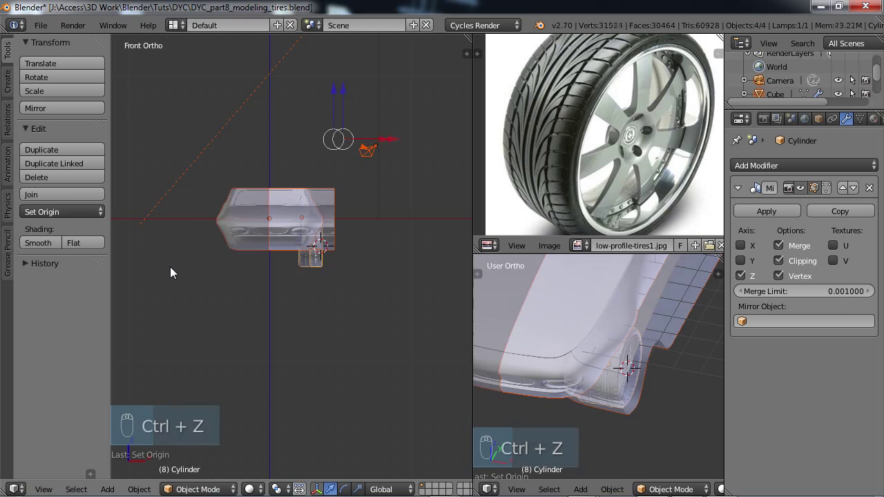
# Step: Select only the tyre and narrow it by scaling along the X axis to about 0.84
pyautogui.rightClick(317, 263)
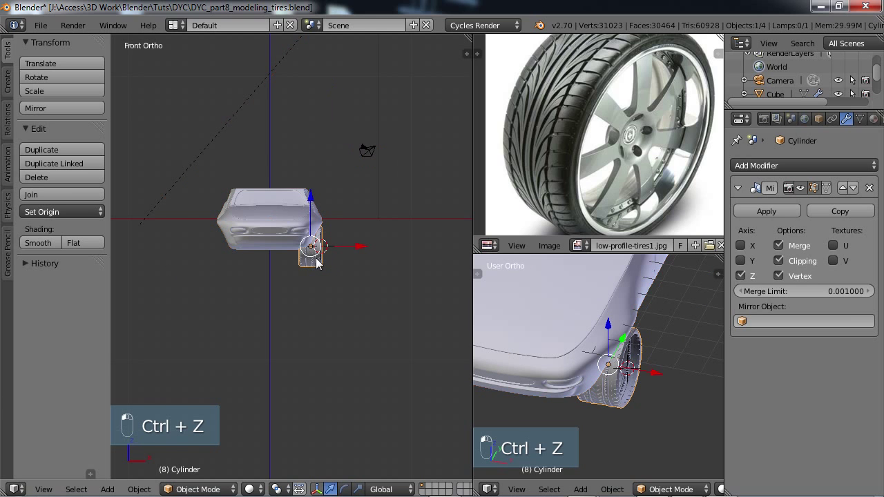
pyautogui.moveTo(337, 272); pyautogui.dragTo(284, 253, button='middle')
pyautogui.scroll(5, 240, 282)
pyautogui.press('t')
pyautogui.scroll(5, 283, 252)
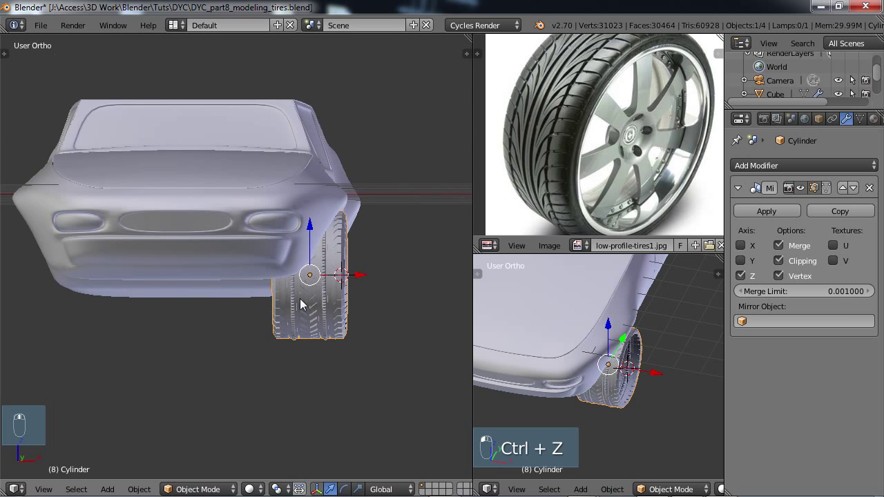
pyautogui.press('s')
pyautogui.press('x')
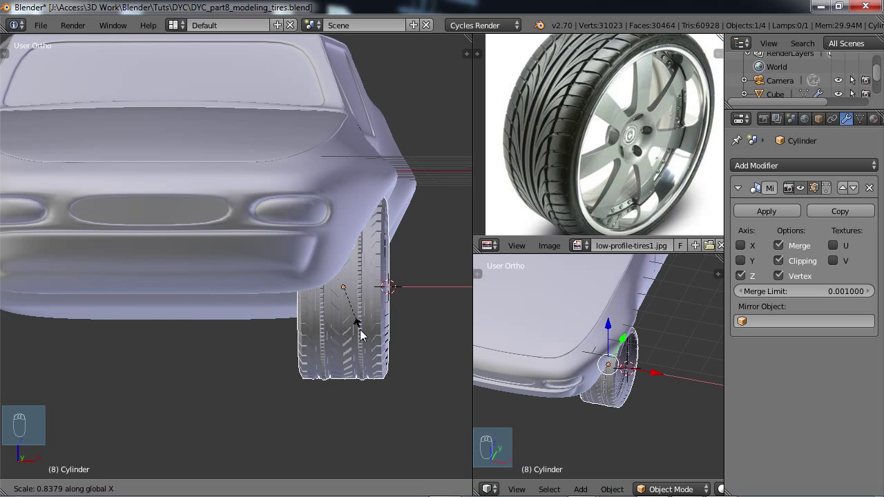
pyautogui.click(360, 334)
pyautogui.moveTo(360, 333); pyautogui.dragTo(288, 294, button='middle')
pyautogui.scroll(4, 234, 308)
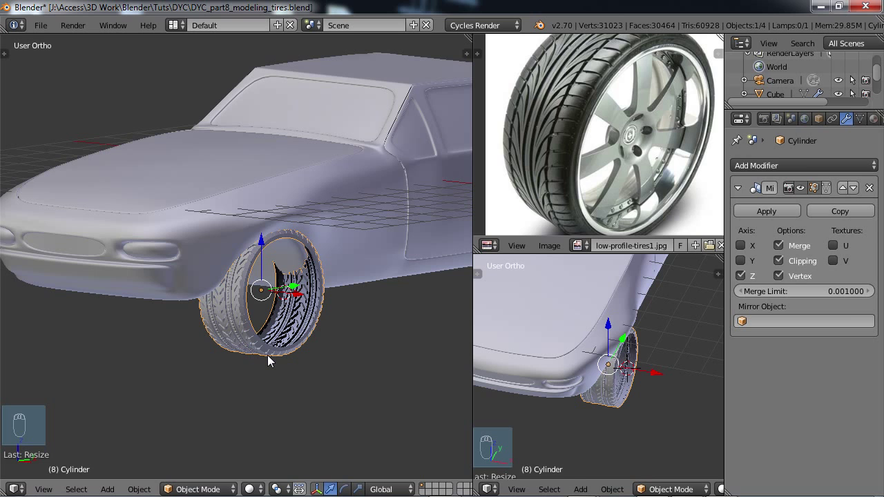
# Step: Hide everything except the tyre and set the smaller 3D viewport to the front view
pyautogui.hotkey('shift', 'h')
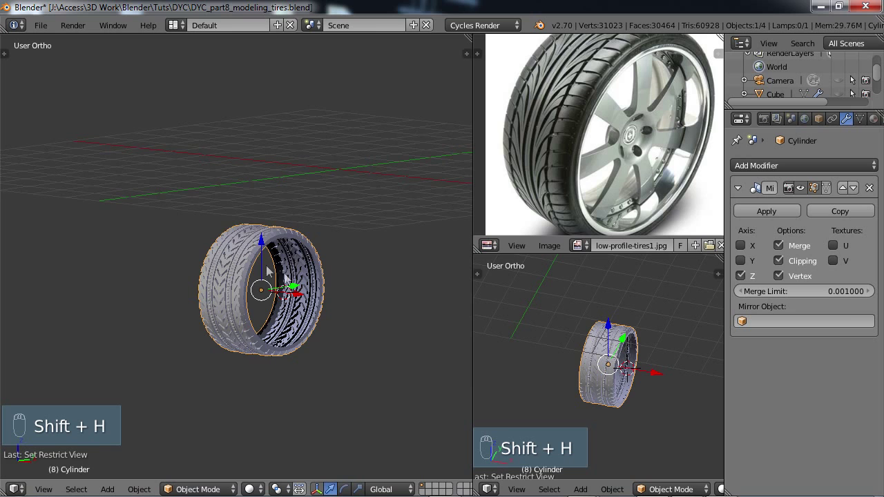
pyautogui.moveTo(267, 355); pyautogui.dragTo(203, 279, button='middle')
pyautogui.scroll(1, 204, 279)
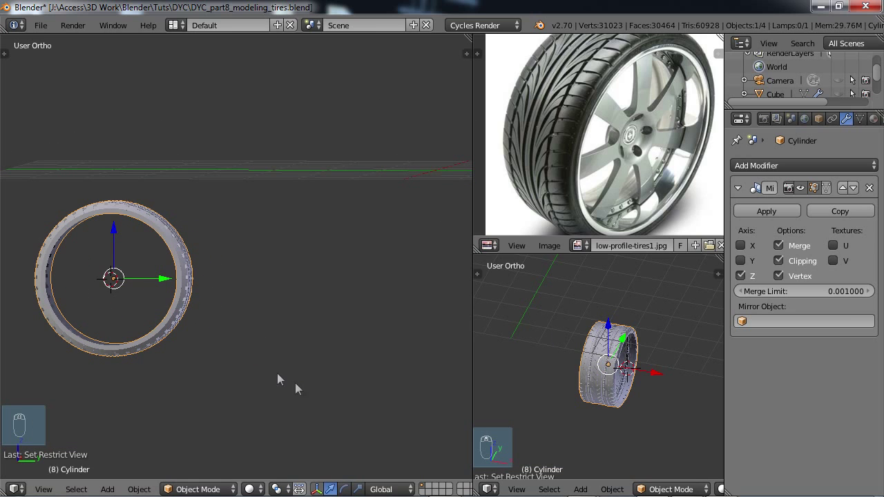
pyautogui.keyDown('shift'); pyautogui.moveTo(295, 383); pyautogui.dragTo(315, 366, button='middle'); pyautogui.keyUp('shift')
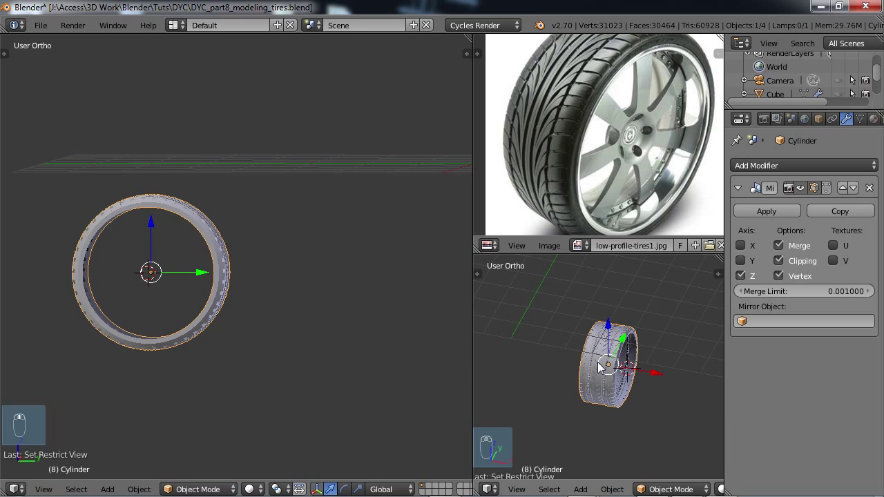
pyautogui.press('KP_1')
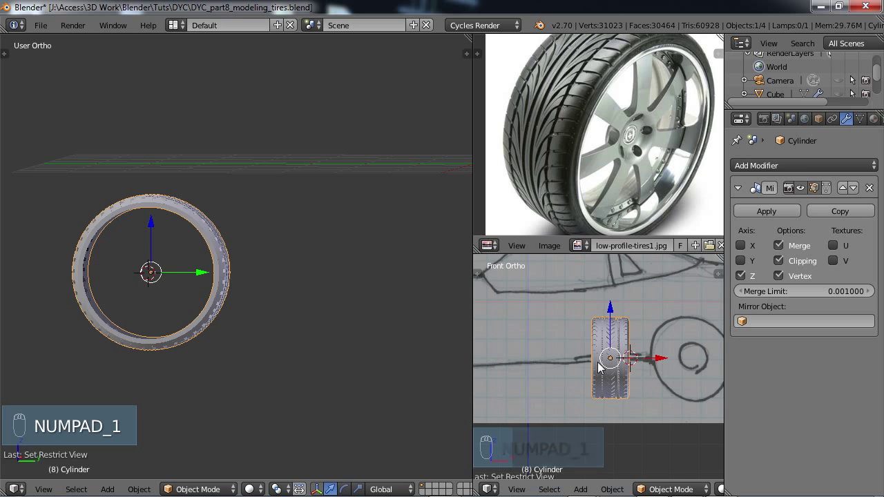
# Step: Place the 3D cursor at the tyre's centre point using an enlarged right-side view
pyautogui.press('KP_3')
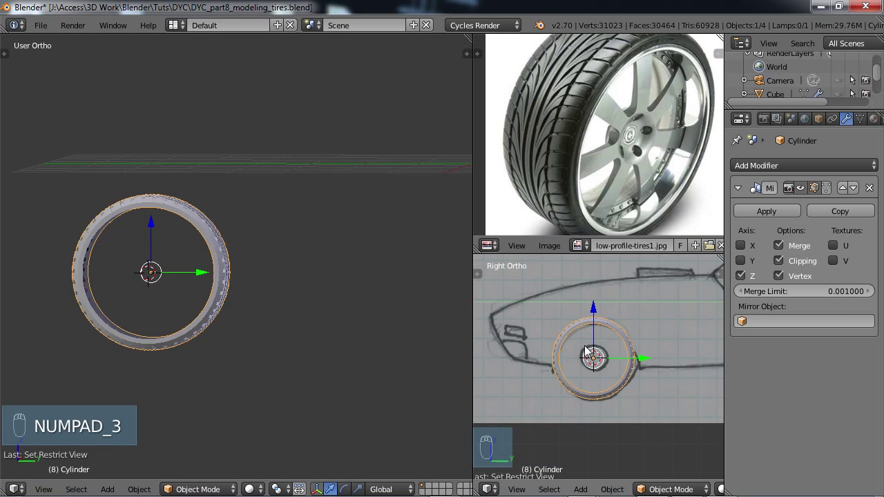
pyautogui.hotkey('ctrl', 'Up')
pyautogui.keyDown('shift'); pyautogui.moveTo(358, 272); pyautogui.dragTo(317, 293, button='middle'); pyautogui.keyUp('shift')
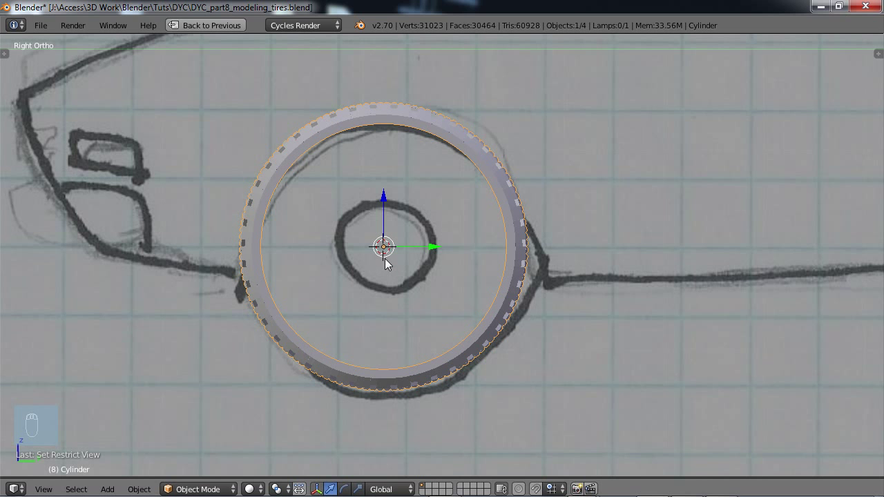
pyautogui.scroll(4, 389, 269)
pyautogui.scroll(5, 397, 285)
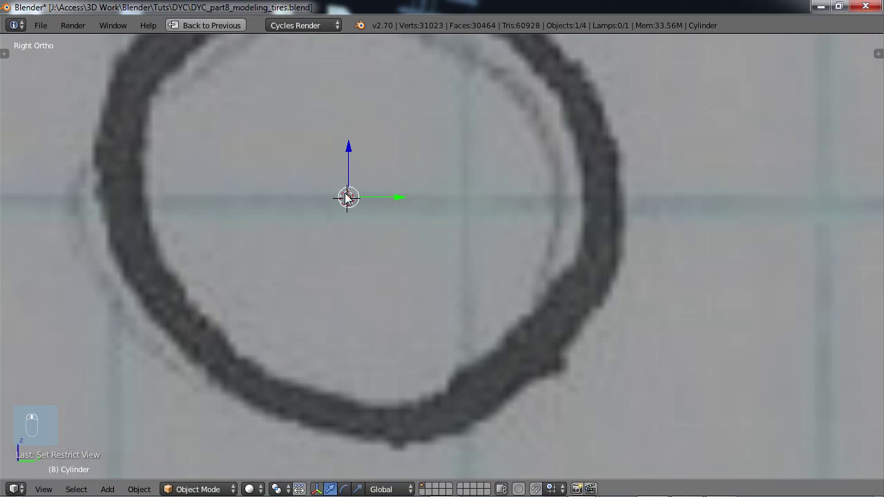
pyautogui.scroll(-3, 355, 204)
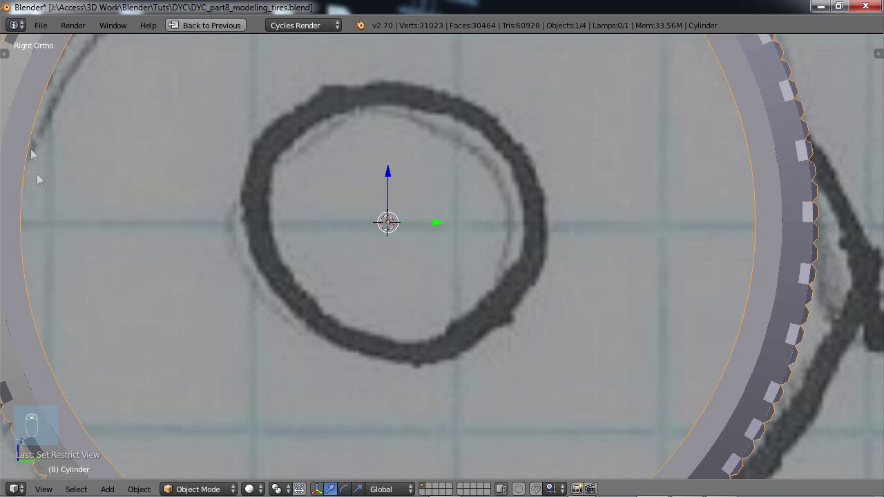
pyautogui.scroll(3, 488, 260)
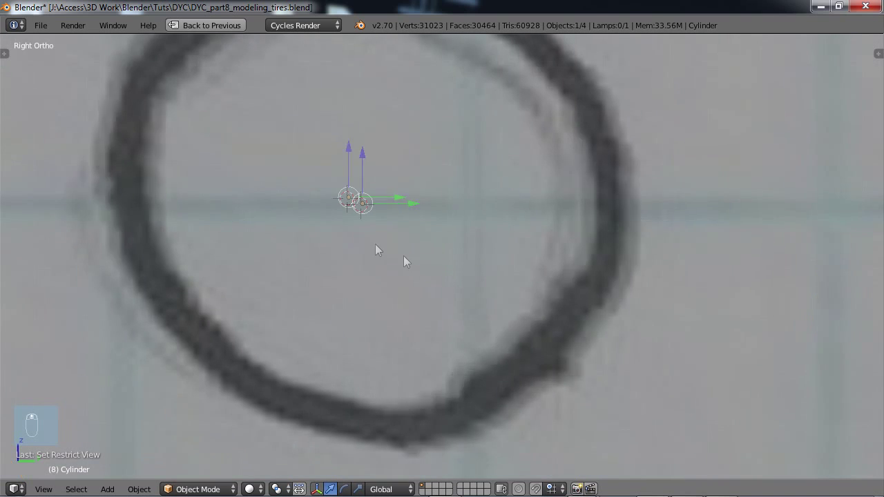
pyautogui.scroll(-1, 498, 297)
pyautogui.scroll(3, 496, 295)
pyautogui.scroll(3, 496, 295)
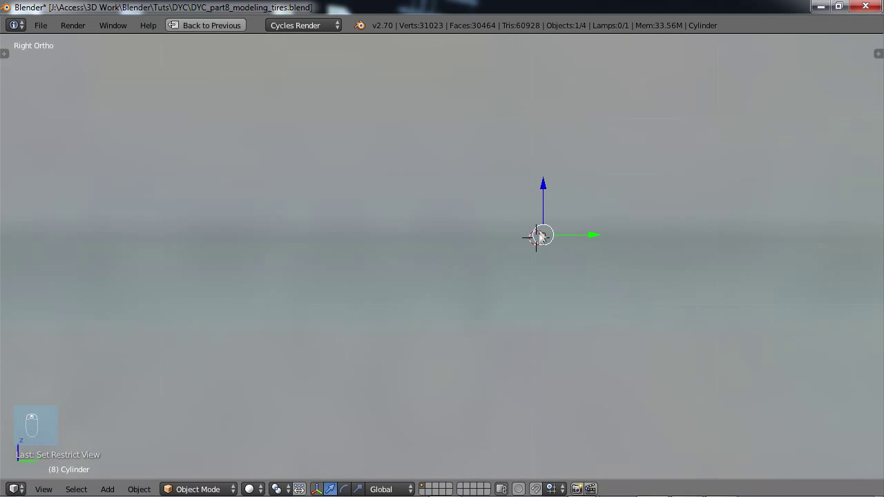
pyautogui.click(543, 236)
pyautogui.scroll(-5, 531, 296)
pyautogui.scroll(-5, 531, 292)
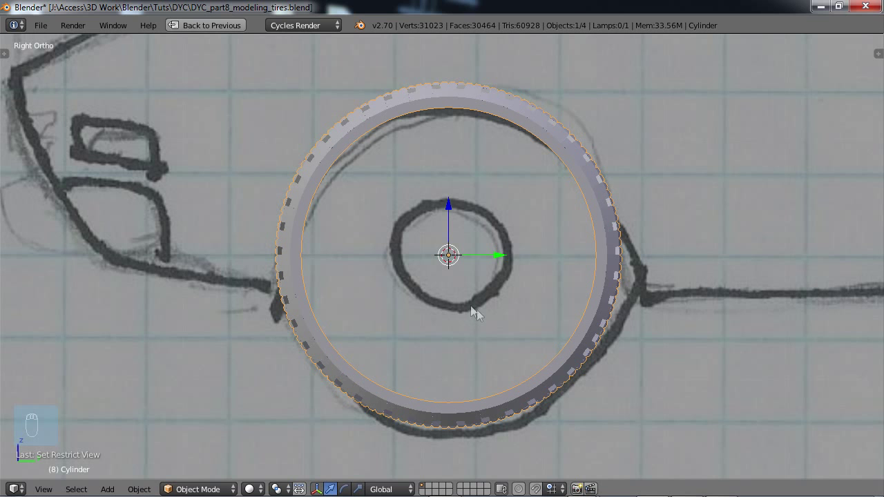
pyautogui.hotkey('ctrl', 'Up')
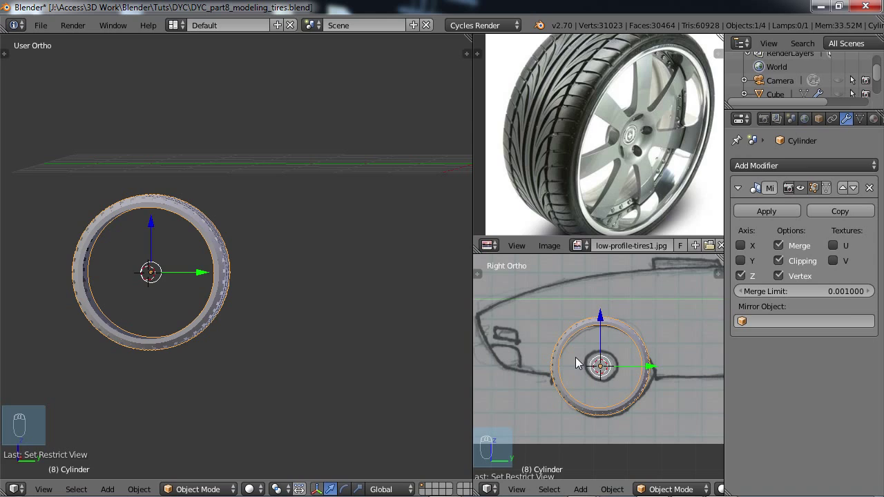
pyautogui.hotkey('ctrl', 'Up')
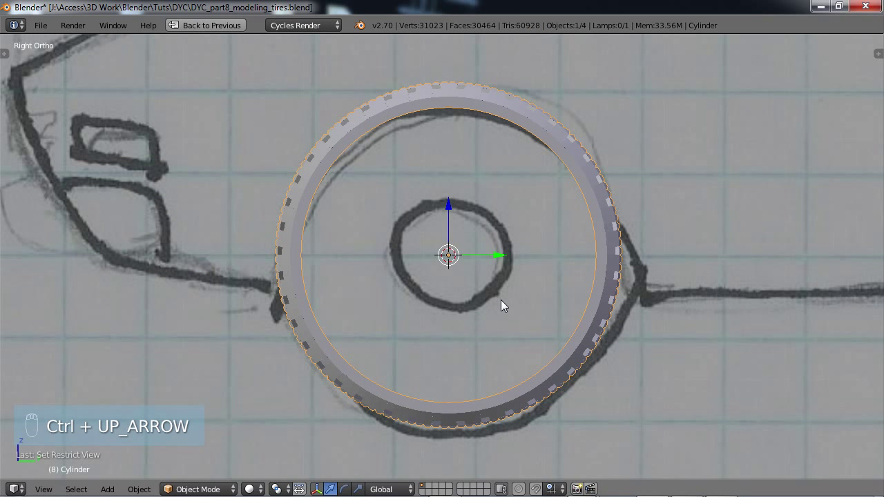
pyautogui.hotkey('ctrl', 'Up')
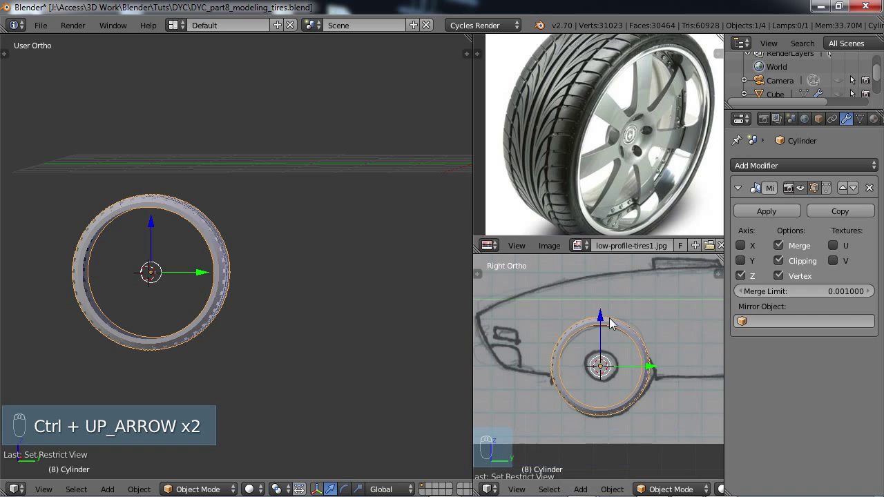
pyautogui.hotkey('ctrl', 'Up')
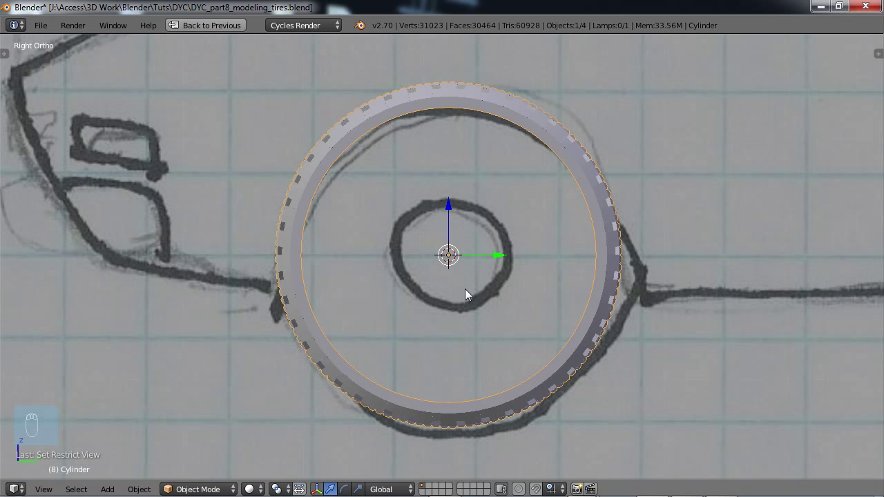
# Step: Add a mesh cylinder at the 3D cursor in the tyre's centre and set its vertices to 32
pyautogui.hotkey('shift', 'a')
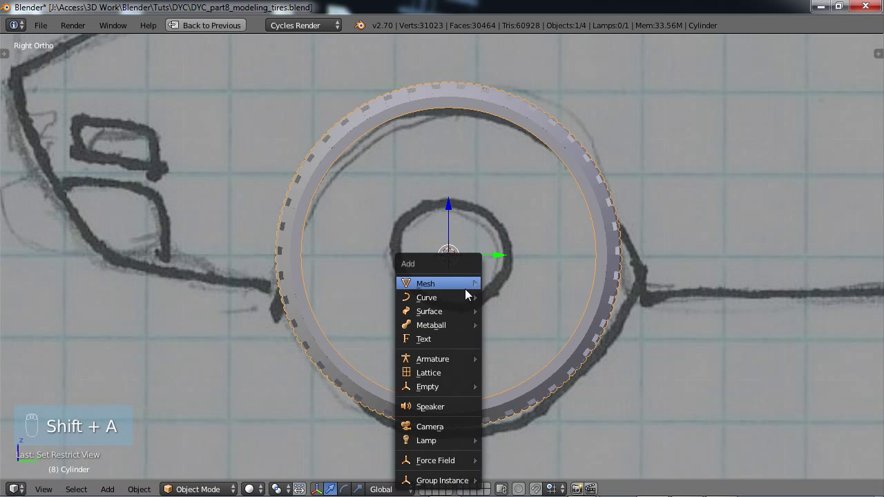
pyautogui.moveTo(465, 288)
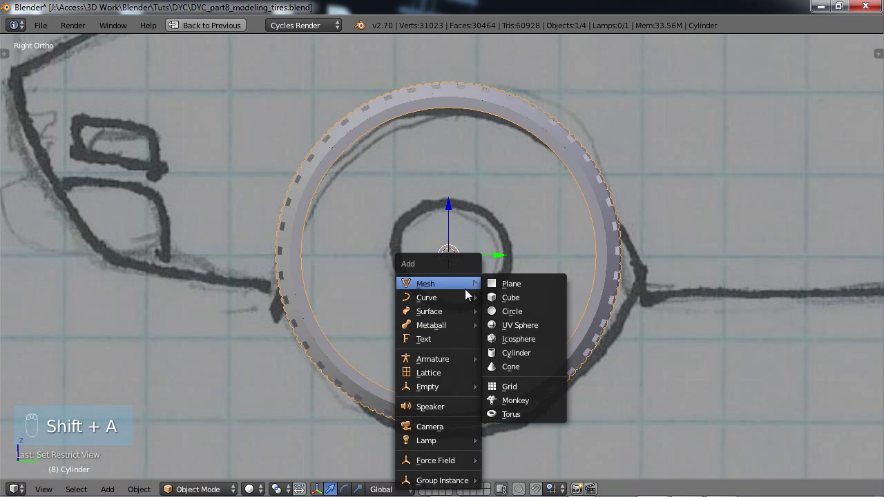
pyautogui.click(516, 352)
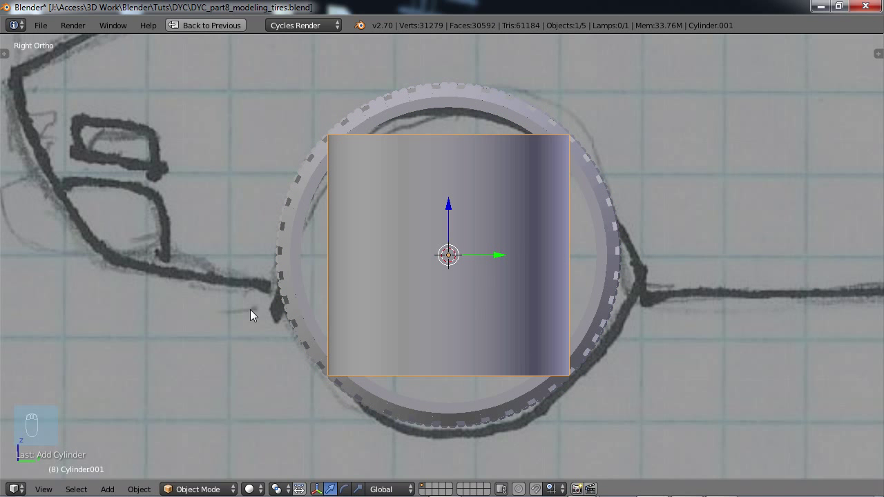
pyautogui.press('t')
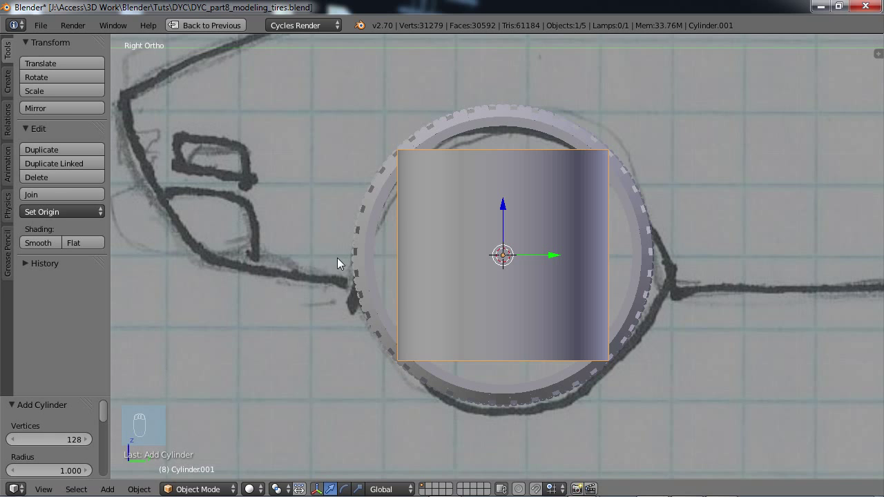
pyautogui.click(71, 440)
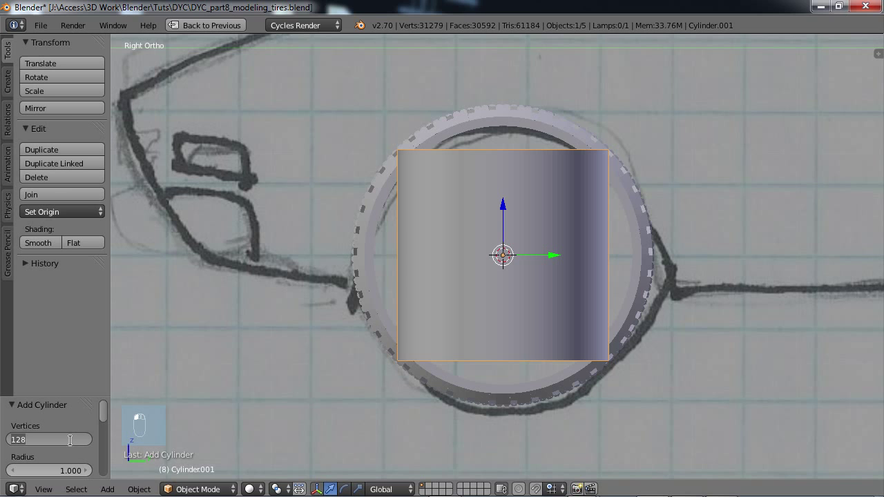
pyautogui.write('32')
pyautogui.press('Return')
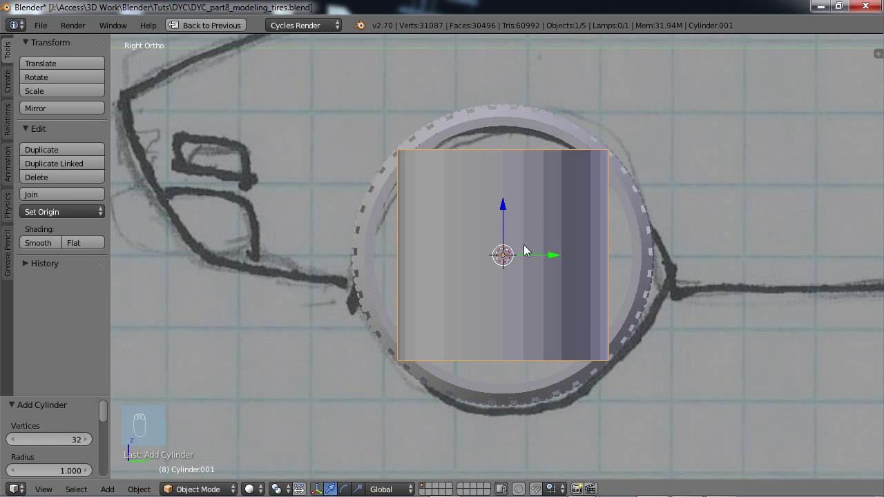
# Step: Set the new cylinder's vertex count to 14
pyautogui.click(72, 438)
pyautogui.write('14')
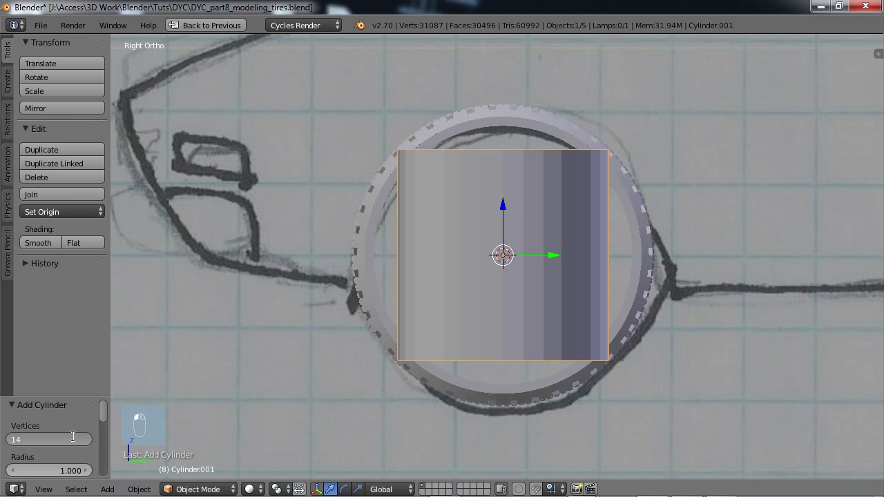
pyautogui.press('Return')
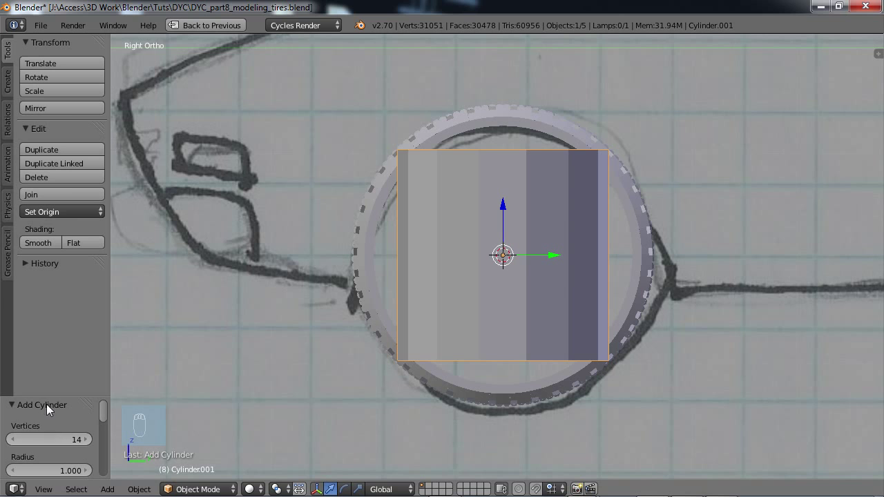
pyautogui.moveTo(104, 416)
pyautogui.mouseDown()
pyautogui.moveTo(109, 458)
pyautogui.moveTo(111, 418)
pyautogui.mouseUp()
pyautogui.press('t')
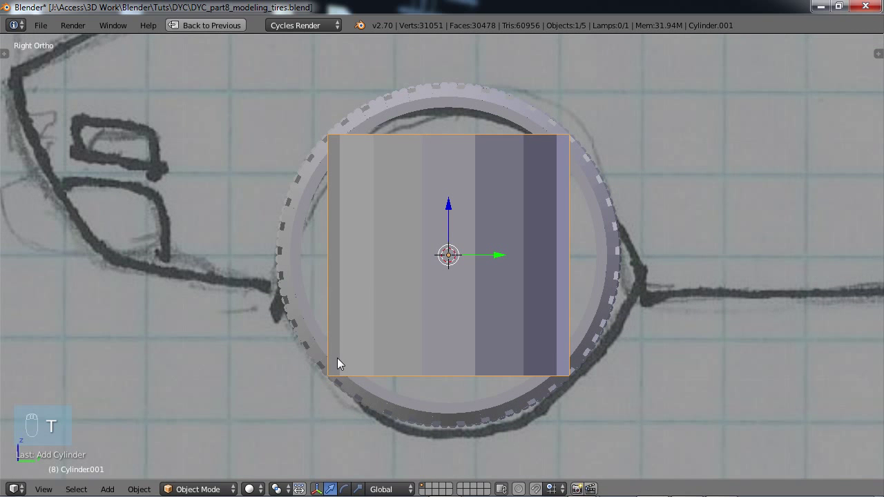
# Step: Rotate the cylinder 90 degrees about the Y axis and scale it to about 1.24 to match the tyre's inner edge
pyautogui.write('rx')
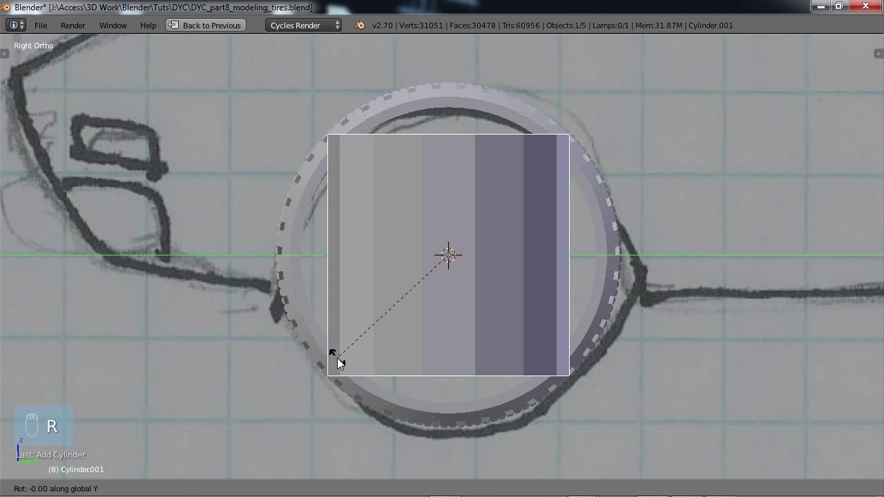
pyautogui.write('90')
pyautogui.press('Return')
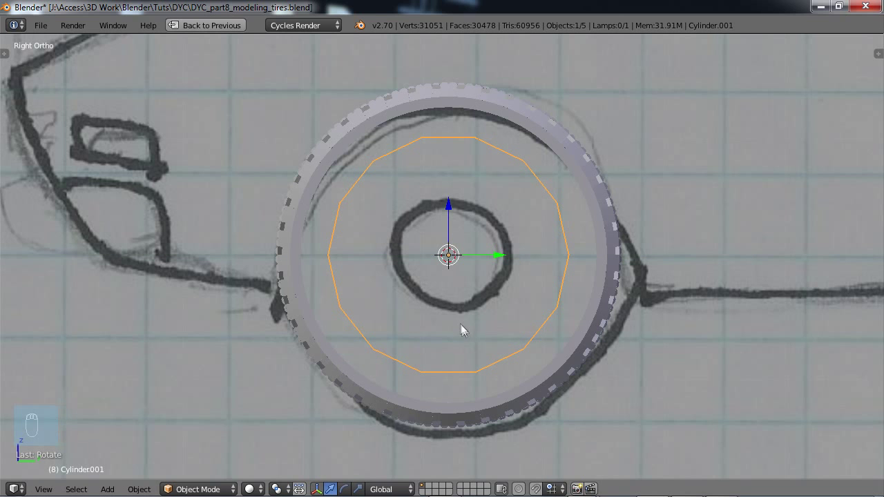
pyautogui.press('s')
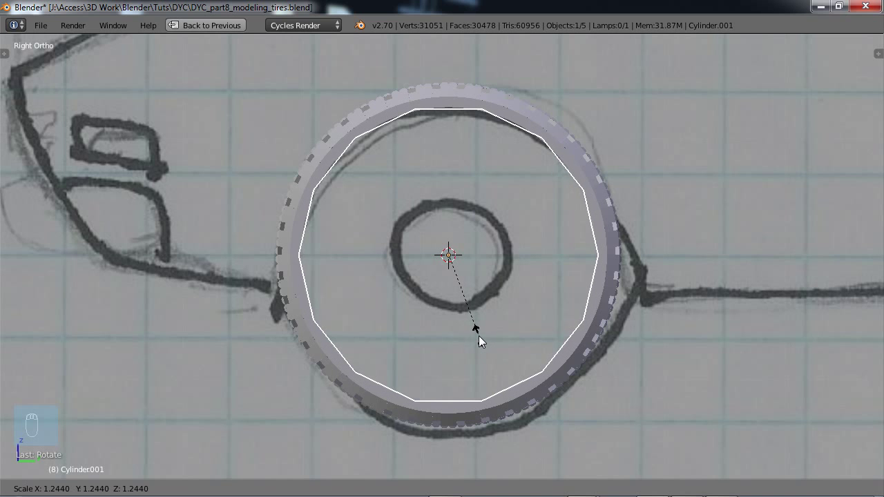
pyautogui.click(478, 336)
# Step: Flatten the cylinder along the X axis into a thin ring and shift it along X slightly into the tyre's outer opening
pyautogui.moveTo(476, 341); pyautogui.dragTo(579, 357, button='middle')
pyautogui.press('s')
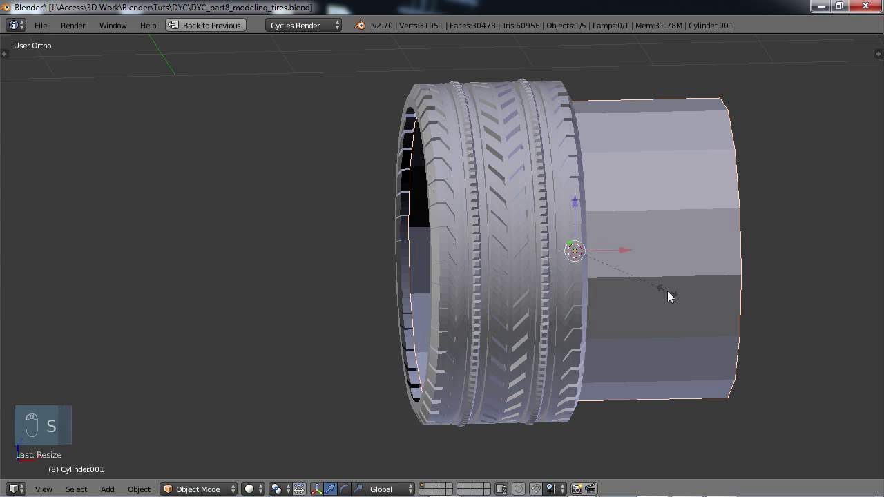
pyautogui.press('x')
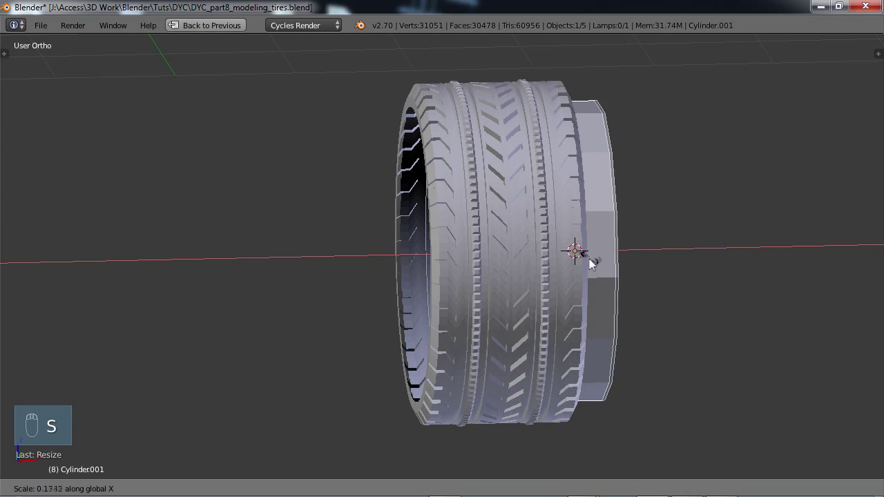
pyautogui.click(578, 253)
pyautogui.press('g')
pyautogui.press('x')
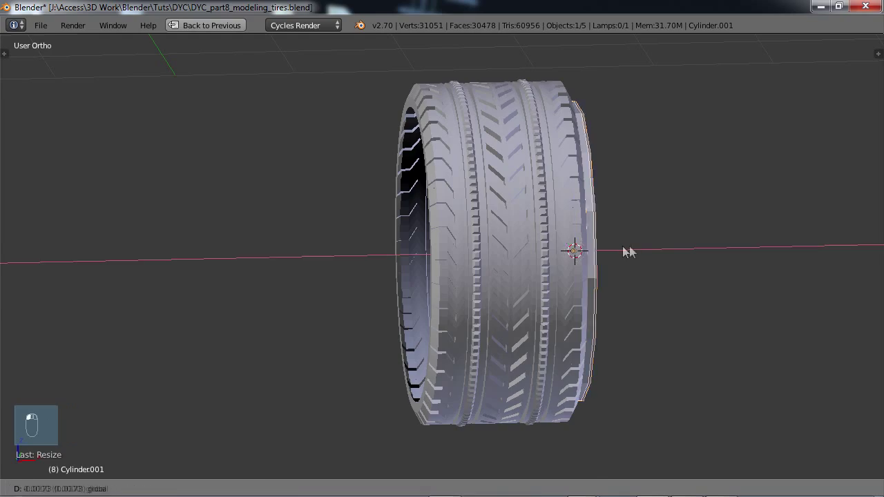
pyautogui.click(634, 267)
# Step: Delete the vertices of the ring's inner edge loop, leaving only the loop at the tyre's outer rim
pyautogui.moveTo(634, 266); pyautogui.dragTo(584, 308, button='middle')
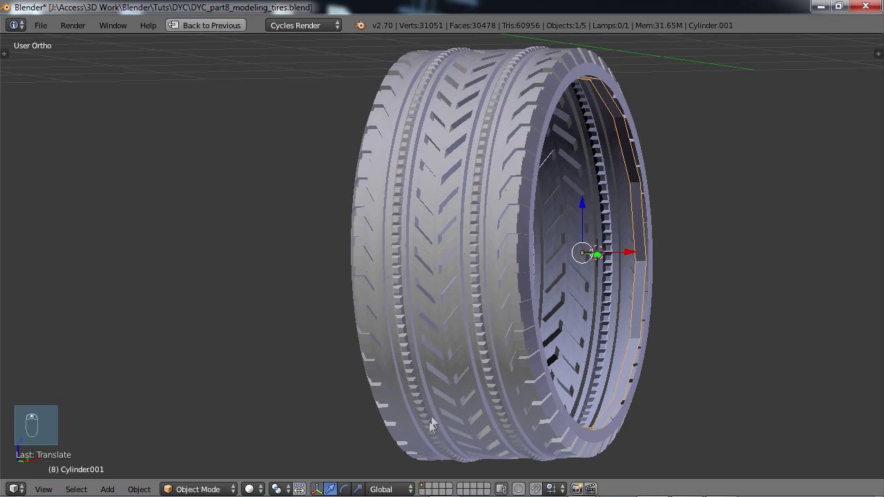
pyautogui.press('Tab')
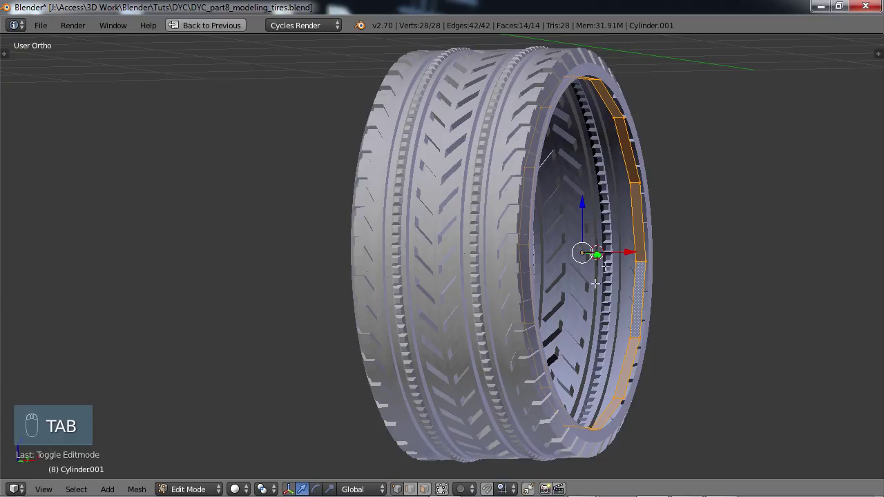
pyautogui.keyDown('alt'); pyautogui.rightClick(616, 159); pyautogui.keyUp('alt')
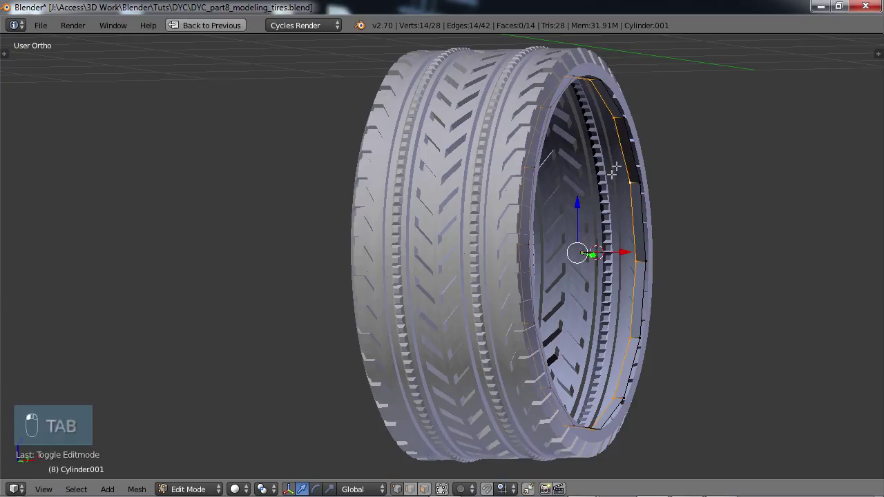
pyautogui.press('x')
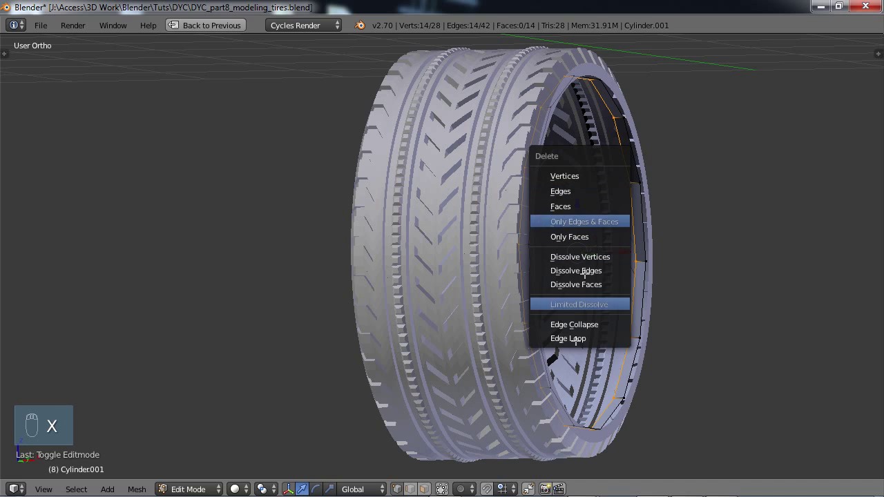
pyautogui.click(578, 177)
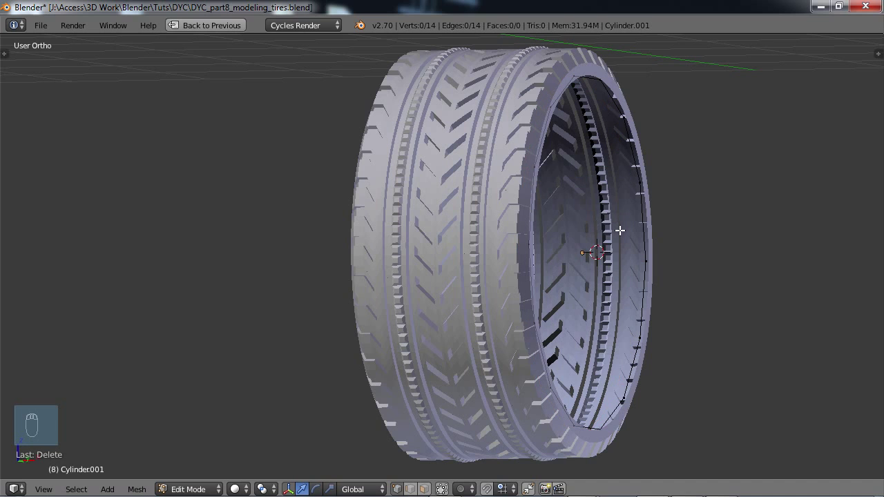
# Step: Select the whole remaining edge loop at the tyre's rim and save over DYC_part8_modeling_tires.blend
pyautogui.moveTo(622, 231); pyautogui.dragTo(545, 230, button='middle')
pyautogui.keyDown('alt'); pyautogui.rightClick(483, 131); pyautogui.keyUp('alt')
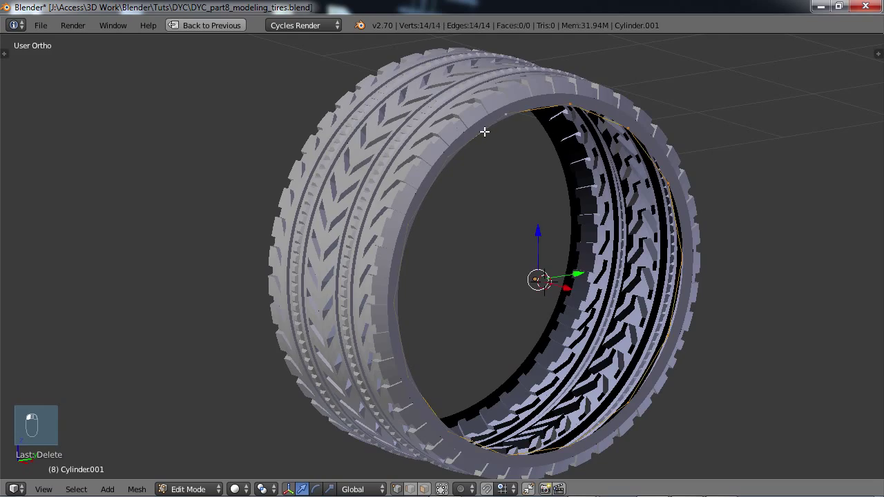
pyautogui.moveTo(513, 157); pyautogui.dragTo(650, 259, button='middle')
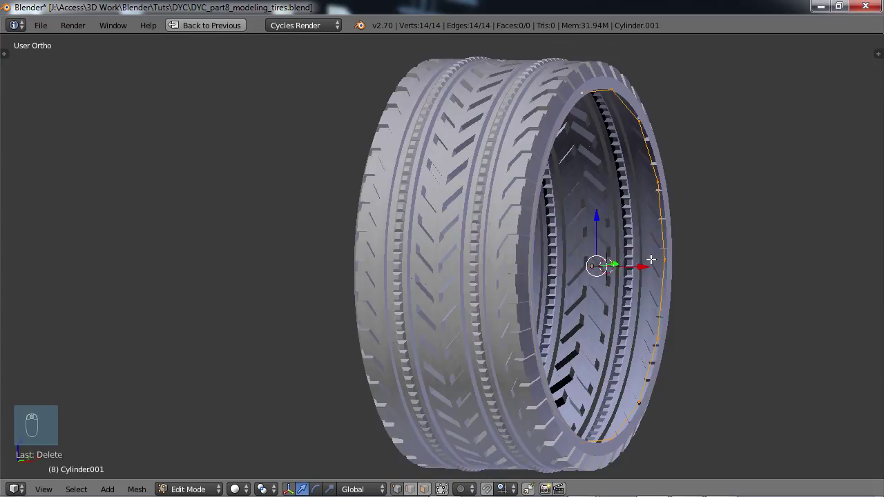
pyautogui.hotkey('ctrl', 's')
pyautogui.click(646, 260)
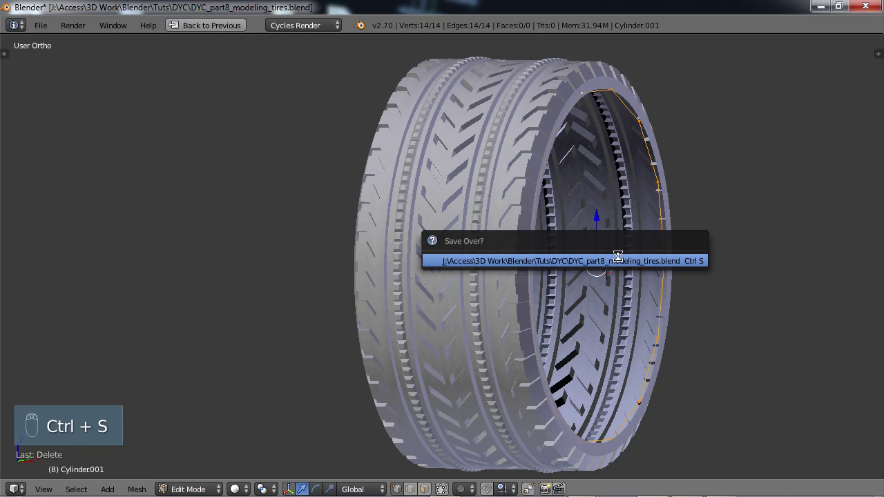
pyautogui.keyDown('shift'); pyautogui.moveTo(582, 243); pyautogui.dragTo(469, 256, button='middle'); pyautogui.keyUp('shift')
pyautogui.scroll(2, 440, 228)
pyautogui.scroll(-2, 485, 247)
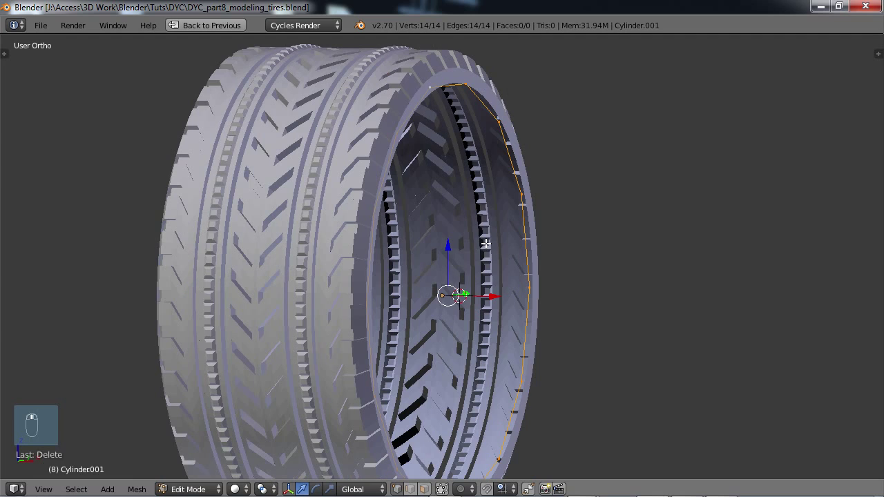
# Step: Extrude the rim loop slightly outward along the X axis, then extrude again and scale it slightly inward to form the lip
pyautogui.press('e')
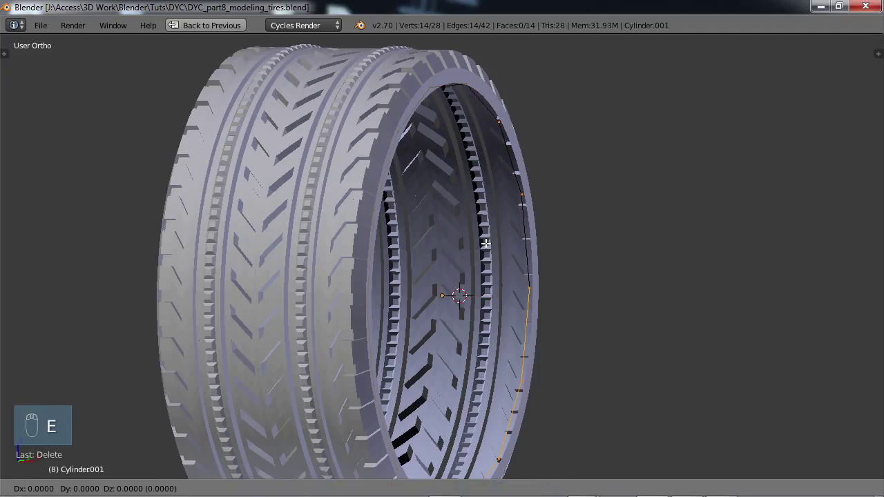
pyautogui.rightClick(486, 244)
pyautogui.moveTo(497, 297); pyautogui.dragTo(504, 296)
pyautogui.press('e')
pyautogui.rightClick(503, 296)
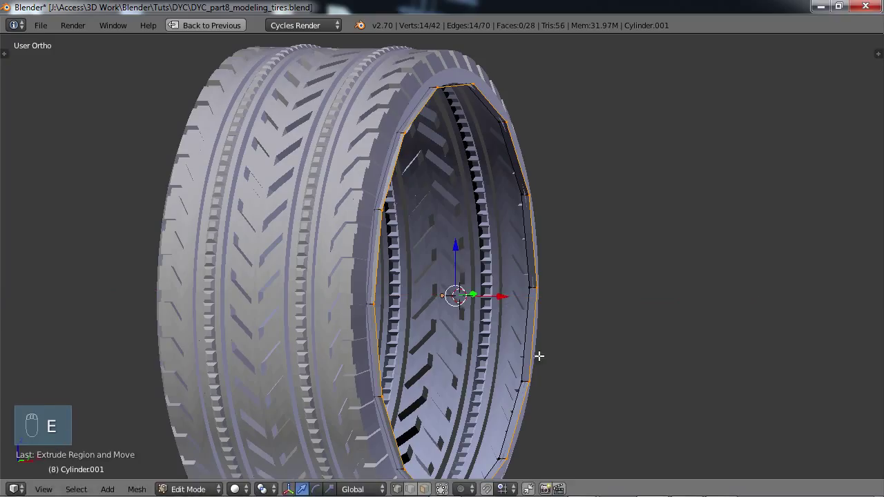
pyautogui.press('s')
pyautogui.click(539, 380)
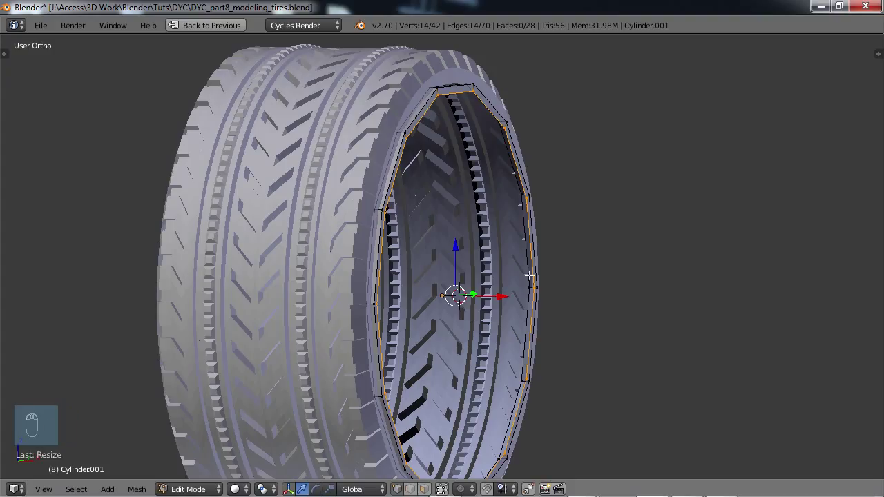
# Step: Extrude the lip's inner loop slightly back into the tyre along X, then extrude again and scale to about 0.925
pyautogui.press('e')
pyautogui.click(519, 344)
pyautogui.moveTo(500, 297); pyautogui.dragTo(490, 296)
pyautogui.moveTo(489, 297); pyautogui.dragTo(420, 302, button='middle')
pyautogui.press('e')
pyautogui.rightClick(419, 304)
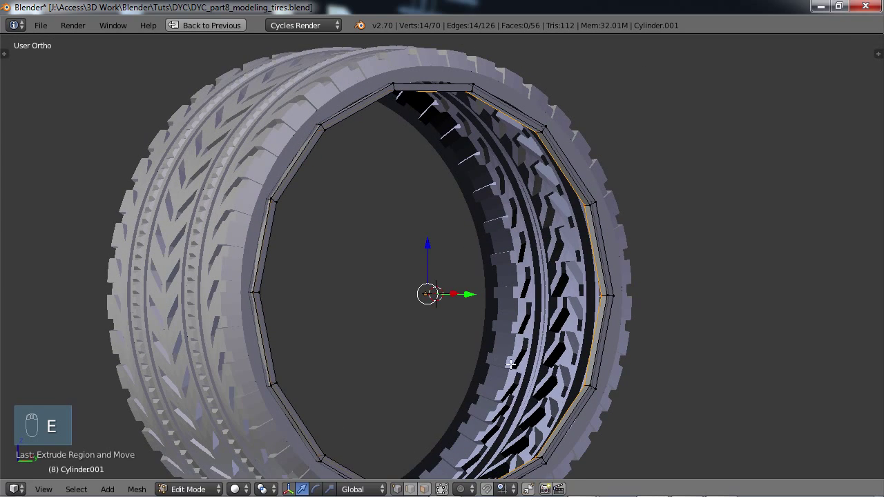
pyautogui.press('s')
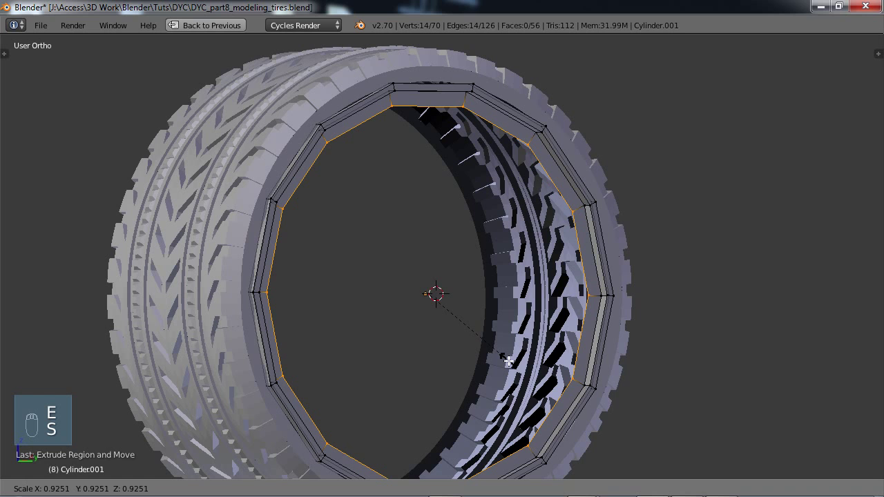
pyautogui.click(508, 362)
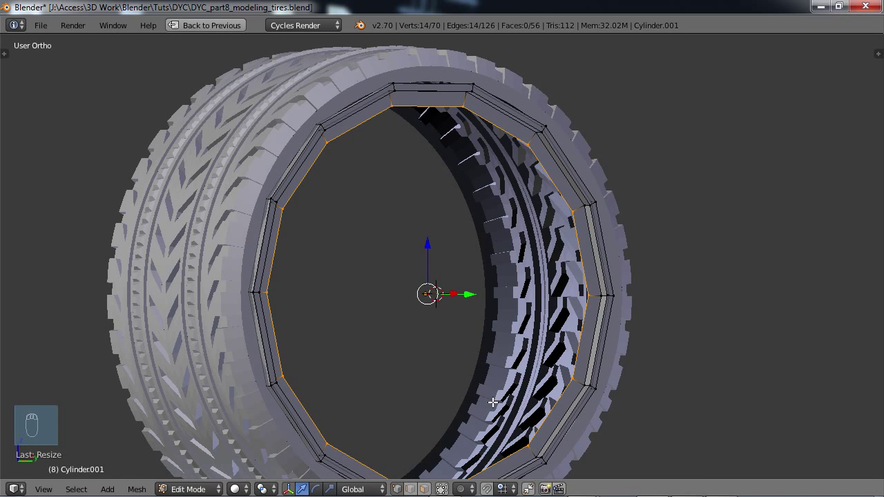
# Step: Check the wheel reference photo and extrude the rim's inner loop deep into the tyre along the X axis to form the barrel
pyautogui.hotkey('ctrl', 'Up')
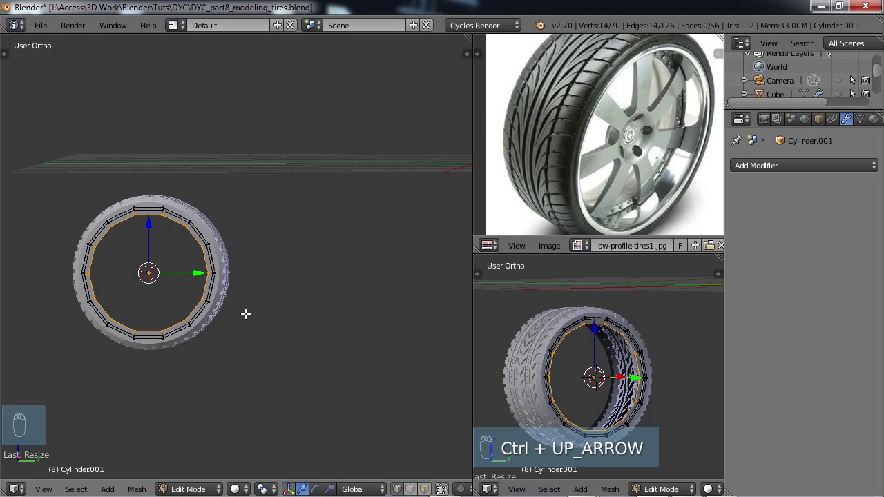
pyautogui.hotkey('ctrl', 'Up')
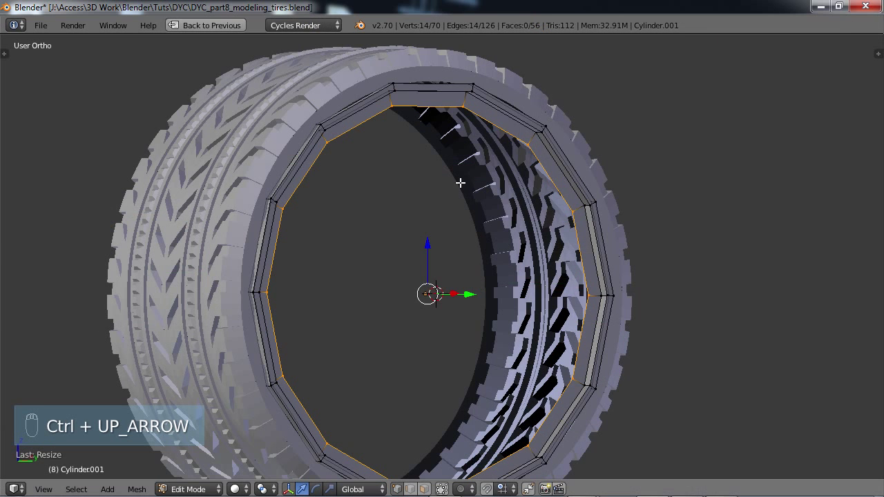
pyautogui.moveTo(466, 189); pyautogui.dragTo(483, 191, button='middle')
pyautogui.scroll(-2, 489, 279)
pyautogui.keyDown('shift'); pyautogui.moveTo(489, 279); pyautogui.dragTo(533, 282, button='middle'); pyautogui.keyUp('shift')
pyautogui.scroll(3, 536, 280)
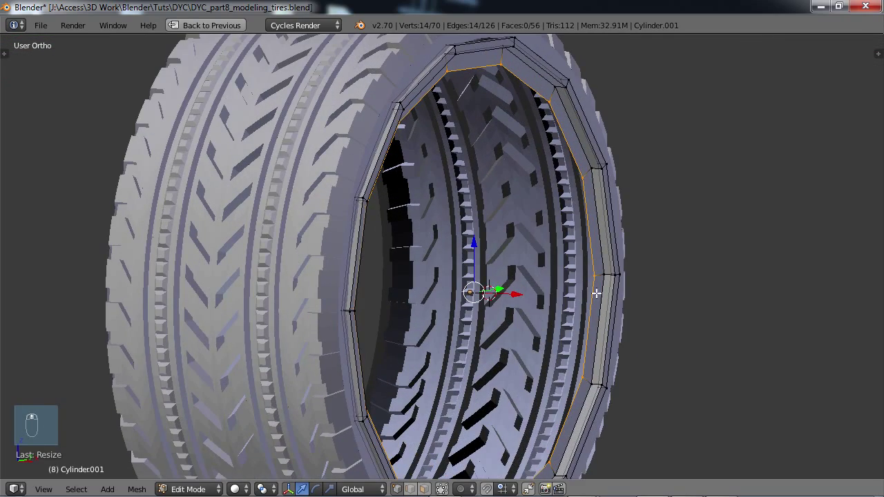
pyautogui.scroll(-1, 576, 286)
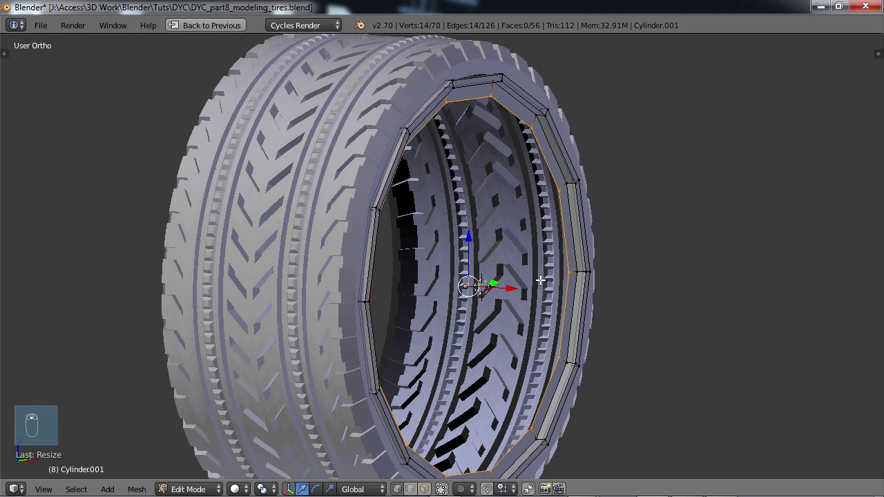
pyautogui.press('e')
pyautogui.press('x')
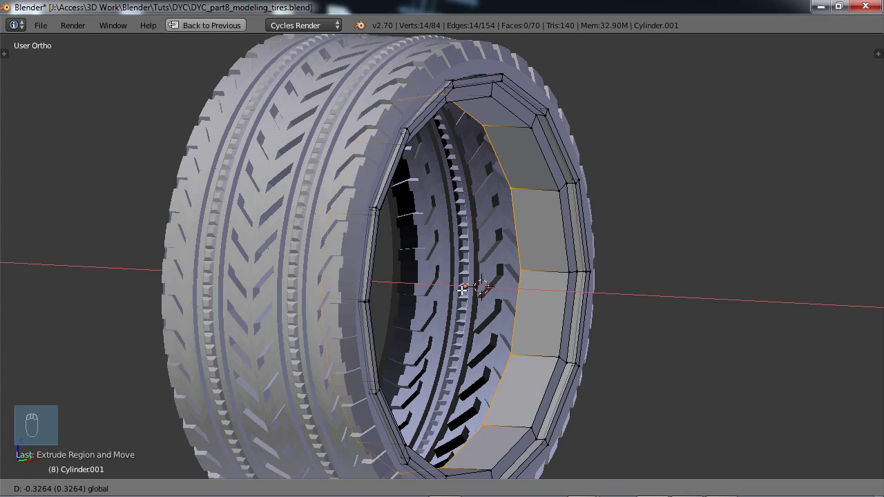
pyautogui.moveTo(462, 290); pyautogui.dragTo(431, 288)
# Step: Move the barrel's inner end loop back outward along the X axis by about 0.06
pyautogui.moveTo(444, 284); pyautogui.dragTo(438, 254, button='middle')
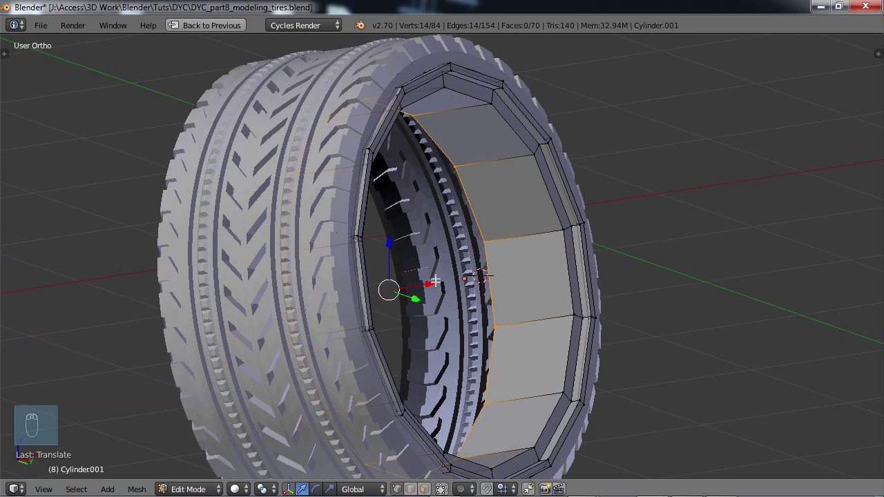
pyautogui.moveTo(445, 289); pyautogui.dragTo(477, 328, button='middle')
pyautogui.moveTo(433, 284); pyautogui.dragTo(442, 285)
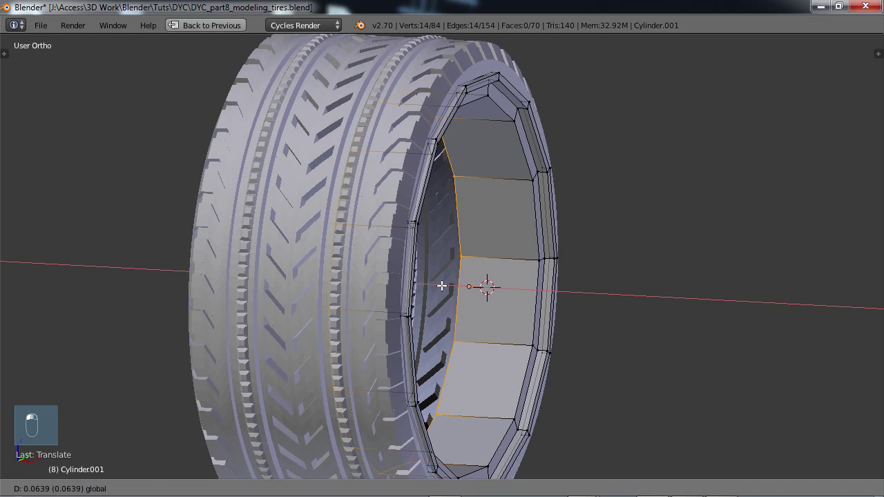
pyautogui.click(442, 285)
pyautogui.moveTo(442, 285); pyautogui.dragTo(466, 301, button='middle')
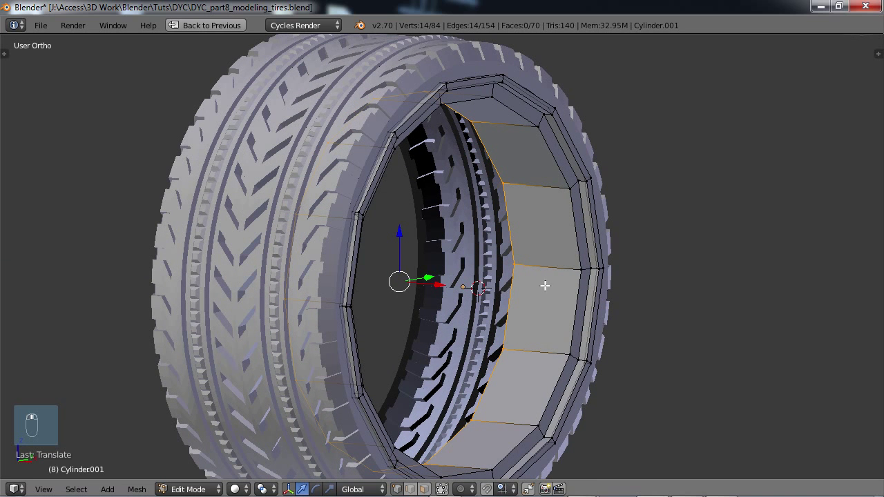
# Step: Add a loop cut around the rim barrel and slide it close to the inner end, leaving a narrow band of faces
pyautogui.hotkey('ctrl', 'r')
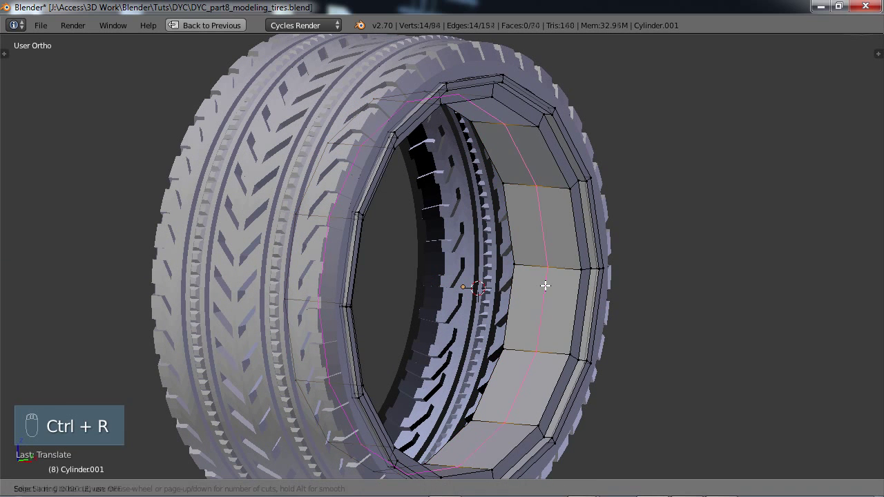
pyautogui.click(545, 285)
pyautogui.click(526, 280)
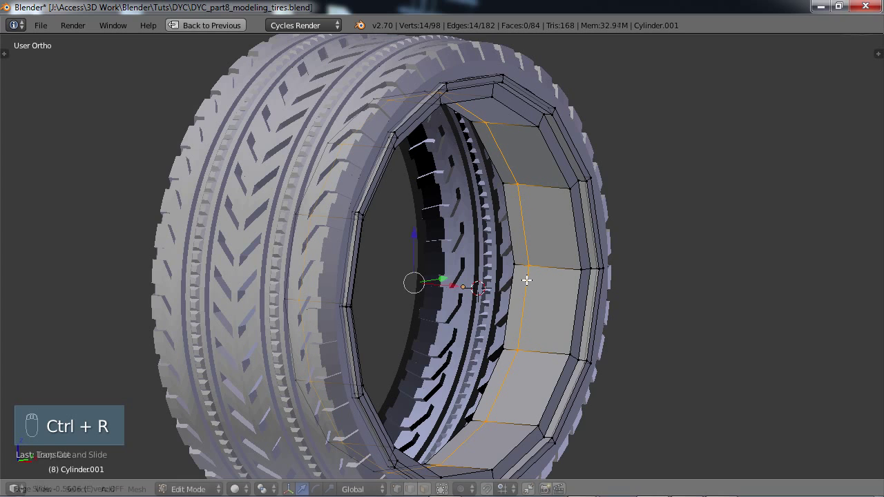
pyautogui.moveTo(513, 294); pyautogui.dragTo(543, 302, button='middle')
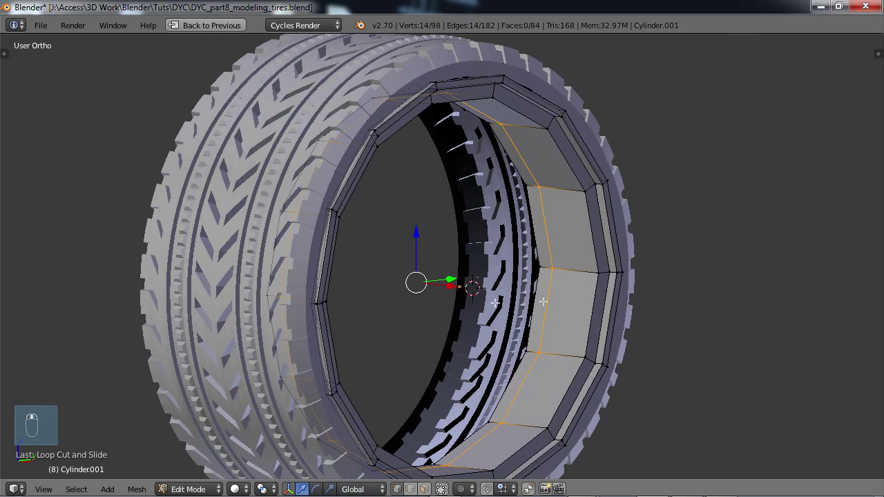
# Step: Select every other face of the narrow band at the barrel's inner end, seven faces in total, in face select mode
pyautogui.moveTo(458, 256); pyautogui.dragTo(498, 379, button='middle')
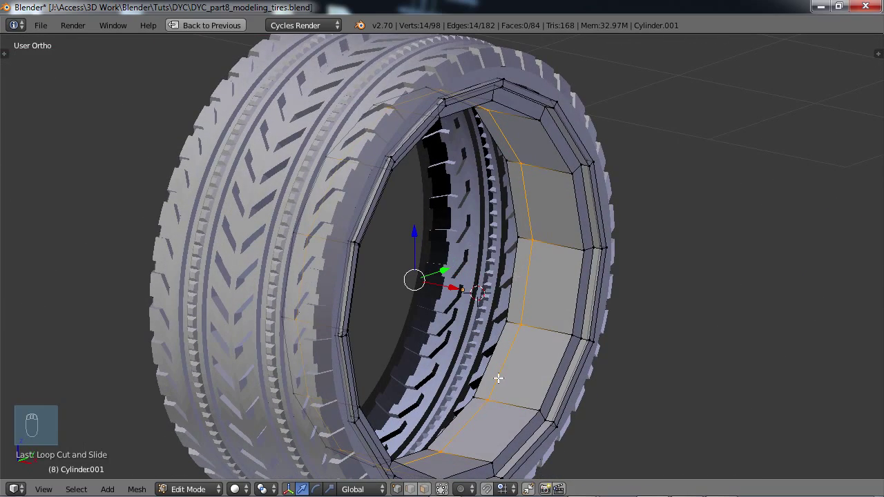
pyautogui.click(425, 488)
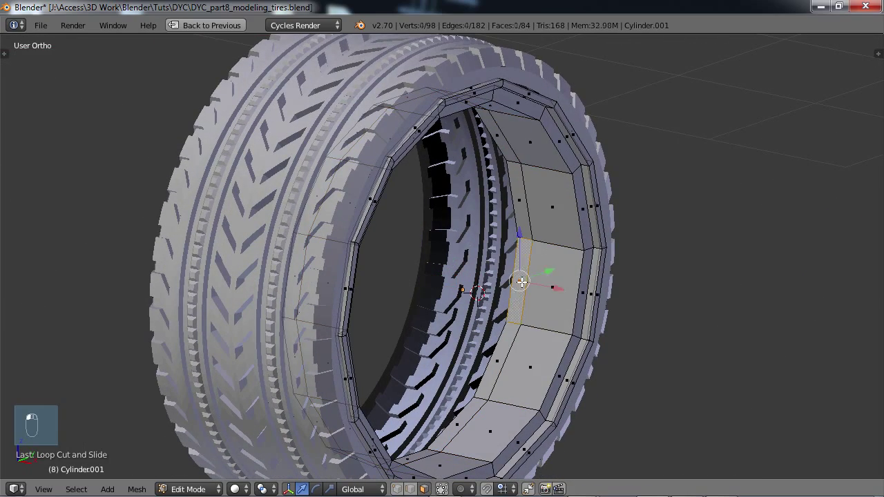
pyautogui.keyDown('shift'); pyautogui.click(461, 419); pyautogui.keyUp('shift')
pyautogui.keyDown('shift'); pyautogui.click(502, 146); pyautogui.keyUp('shift')
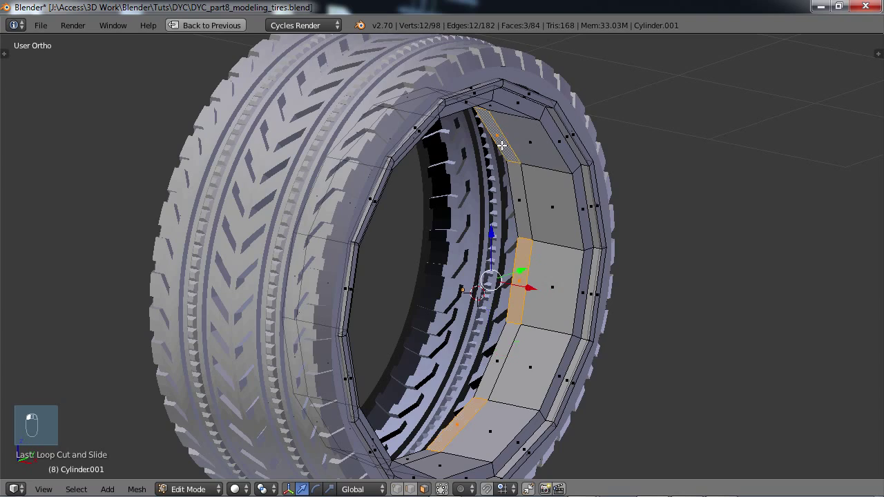
pyautogui.moveTo(528, 194); pyautogui.dragTo(440, 174, button='middle')
pyautogui.keyDown('shift'); pyautogui.click(437, 166); pyautogui.keyUp('shift')
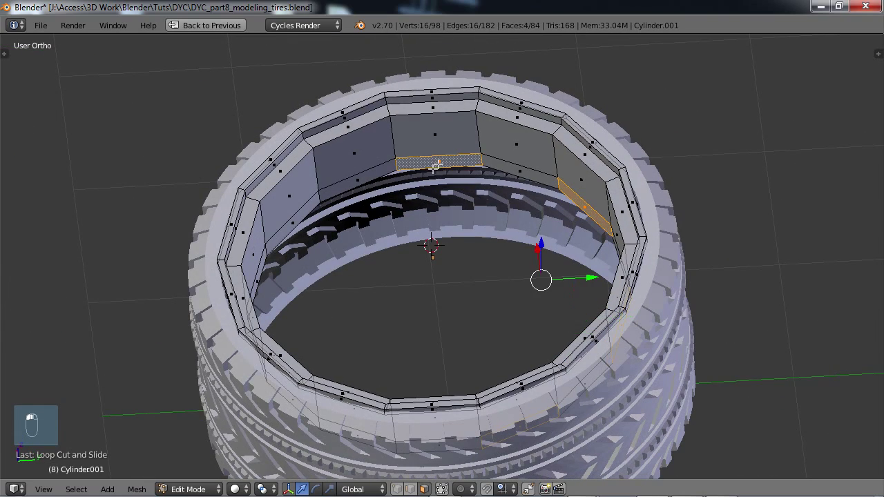
pyautogui.keyDown('shift'); pyautogui.click(309, 223); pyautogui.keyUp('shift')
pyautogui.moveTo(309, 222); pyautogui.dragTo(281, 323, button='middle')
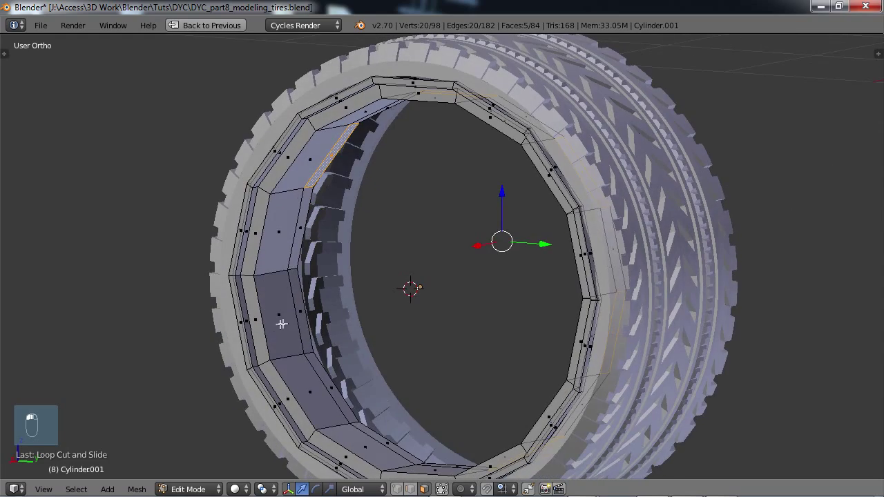
pyautogui.keyDown('shift'); pyautogui.click(301, 317); pyautogui.keyUp('shift')
pyautogui.keyDown('shift'); pyautogui.click(379, 435); pyautogui.keyUp('shift')
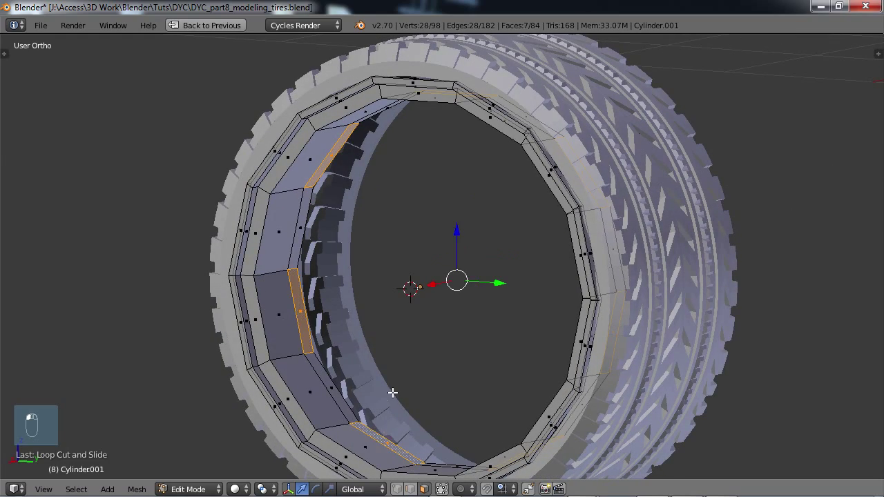
pyautogui.moveTo(394, 390); pyautogui.dragTo(432, 426, button='middle')
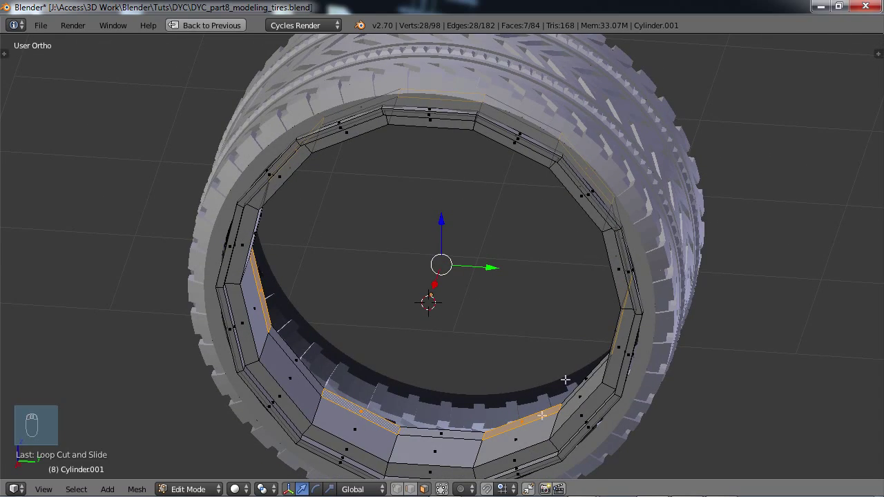
pyautogui.moveTo(565, 379); pyautogui.dragTo(640, 283, button='middle')
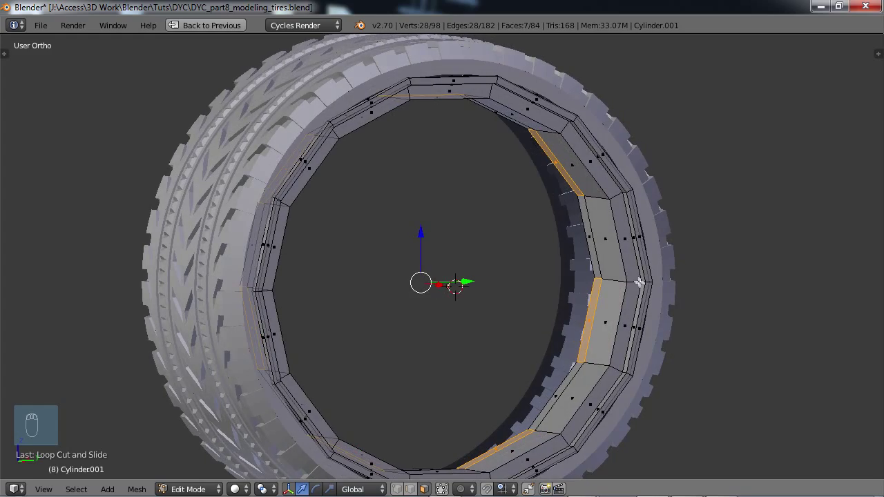
# Step: Extrude the seven selected faces in place and scale them to about 0.22 toward the wheel centre to form tapered spokes
pyautogui.press('e')
pyautogui.rightClick(656, 304)
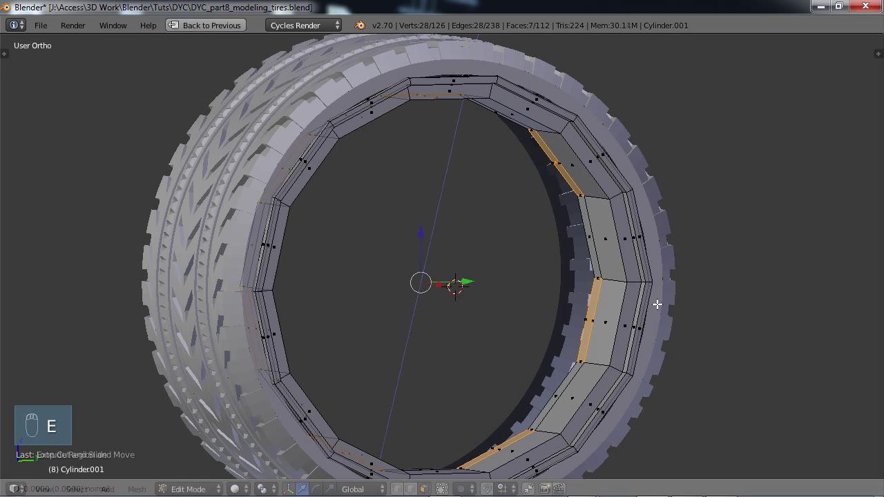
pyautogui.press('s')
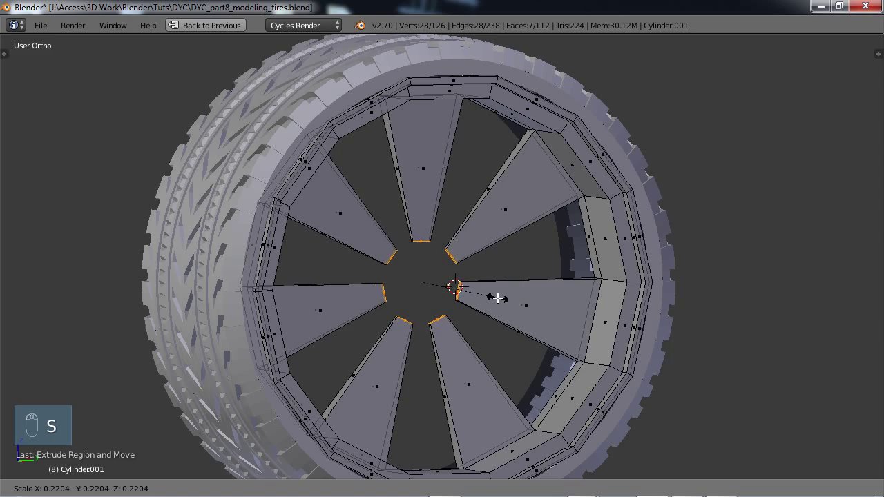
pyautogui.click(497, 298)
# Step: Compare the spokes with the reference photo and move their inner ends outward along the X axis by about 0.14
pyautogui.moveTo(442, 336); pyautogui.dragTo(481, 334, button='middle')
pyautogui.hotkey('ctrl', 'Up')
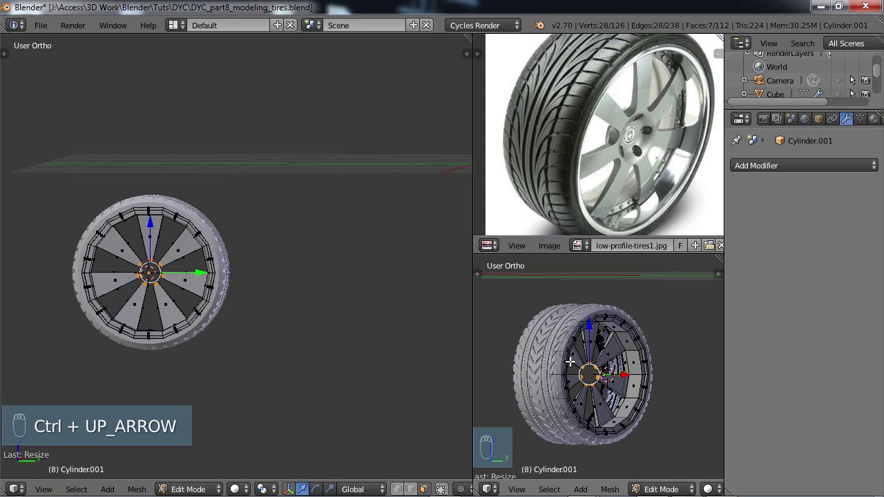
pyautogui.hotkey('ctrl', 'Up')
pyautogui.moveTo(535, 358); pyautogui.dragTo(460, 316, button='middle')
pyautogui.press('g')
pyautogui.press('x')
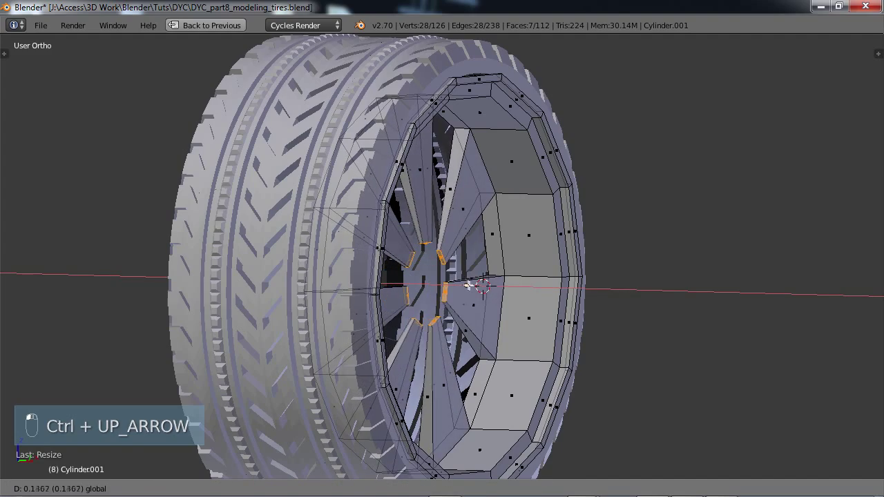
pyautogui.click(473, 286)
# Step: Delete the seven end faces at the spokes' inner tips
pyautogui.moveTo(473, 286); pyautogui.dragTo(424, 283, button='middle')
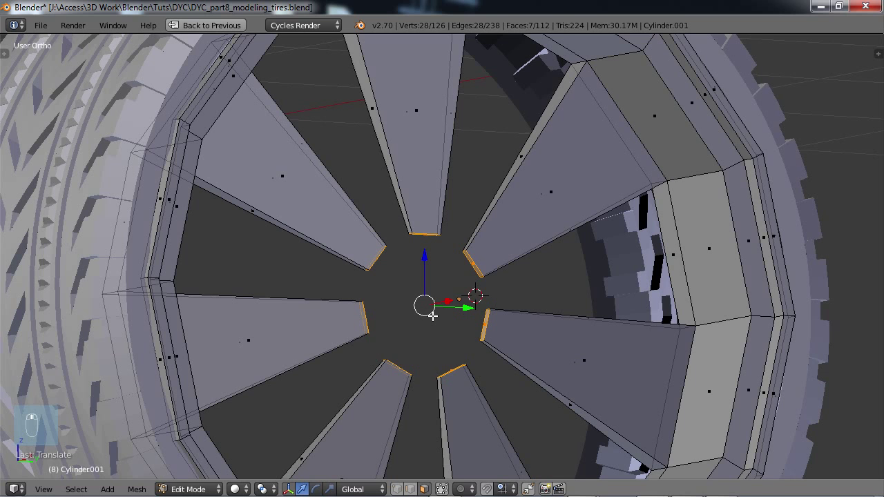
pyautogui.press('x')
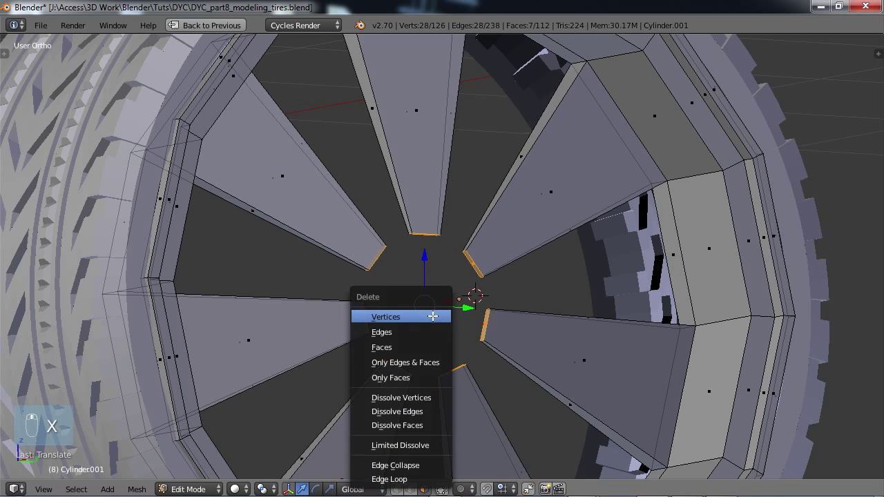
pyautogui.click(401, 347)
# Step: Select the 14-vertex edge loop at the rim barrel's inner end and duplicate it in place
pyautogui.moveTo(426, 363); pyautogui.dragTo(367, 280, button='middle')
pyautogui.scroll(-3, 366, 280)
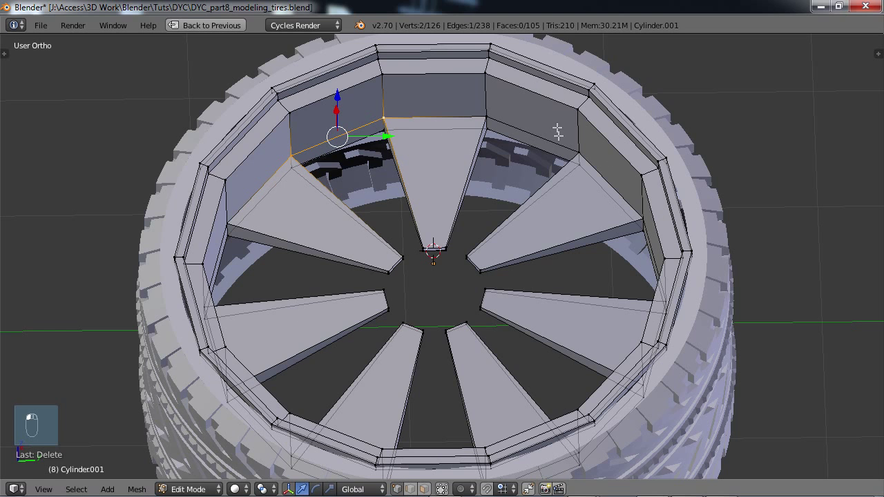
pyautogui.keyDown('alt'); pyautogui.click(526, 143); pyautogui.keyUp('alt')
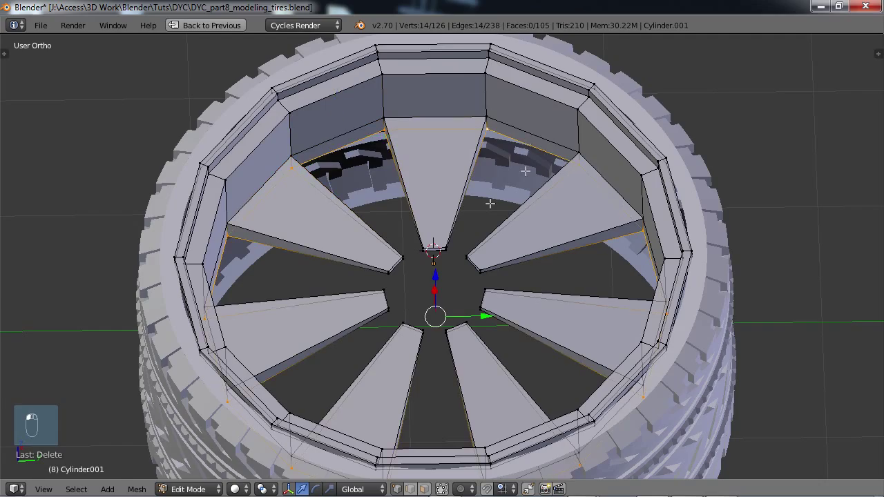
pyautogui.moveTo(525, 171); pyautogui.dragTo(472, 249, button='middle')
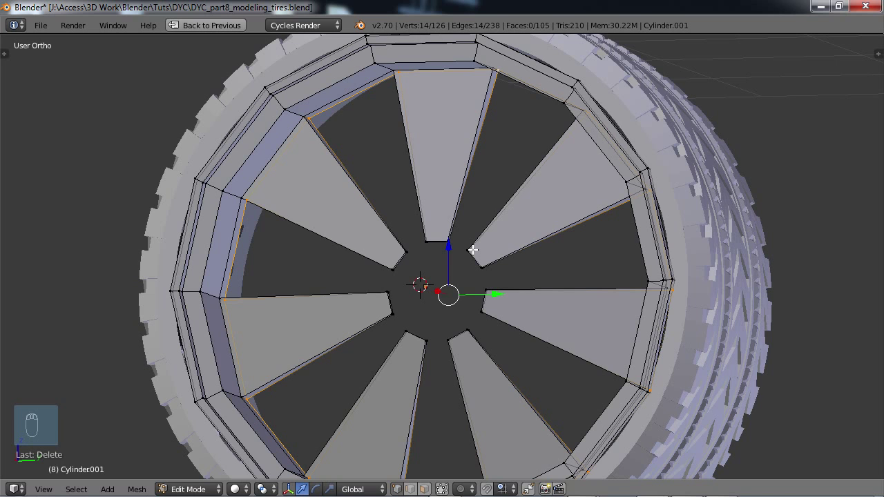
pyautogui.hotkey('shift', 'd')
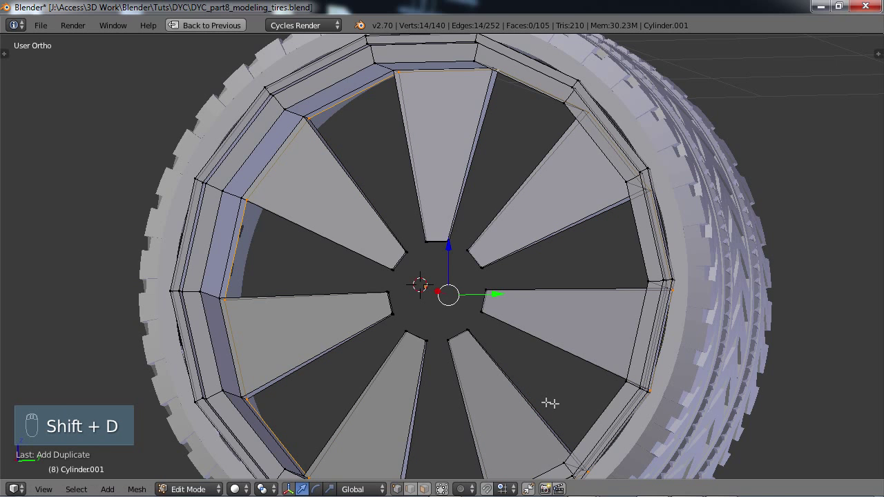
# Step: Scale the duplicated 14-vertex loop toward the wheel centre until it matches the spokes' inner tips in the side view
pyautogui.press('s')
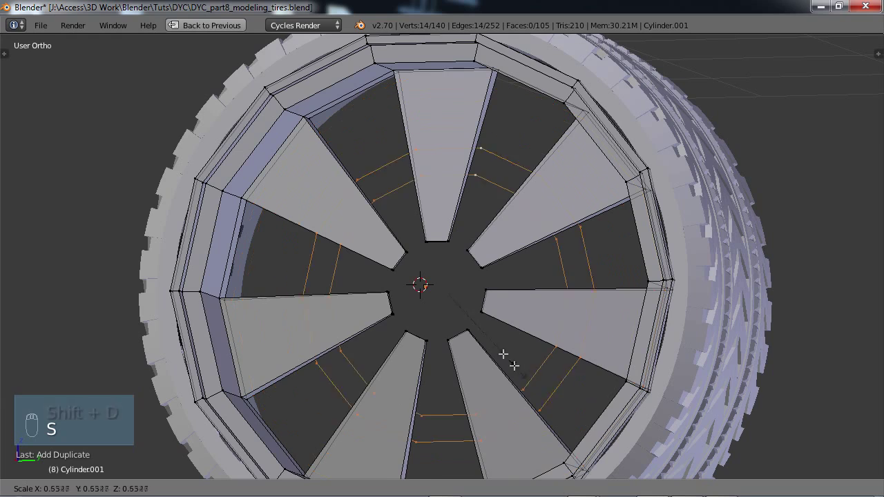
pyautogui.click(474, 321)
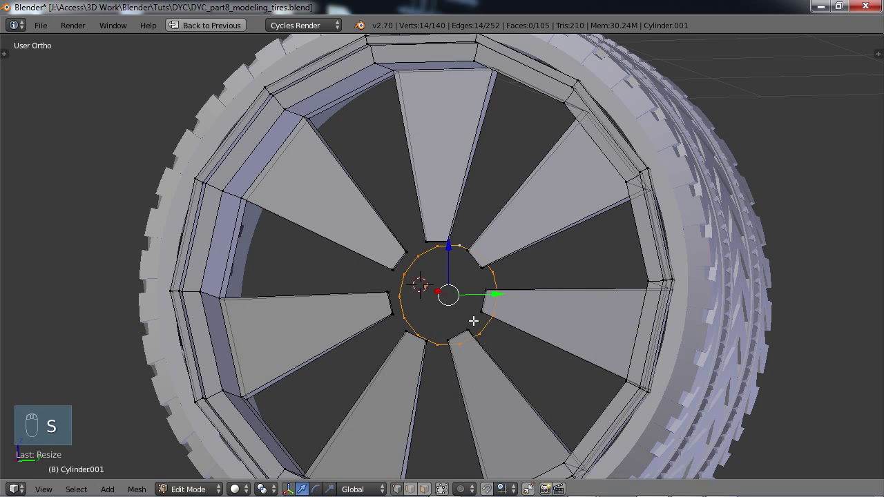
pyautogui.press('KP_1')
pyautogui.press('KP_3')
pyautogui.scroll(2, 474, 321)
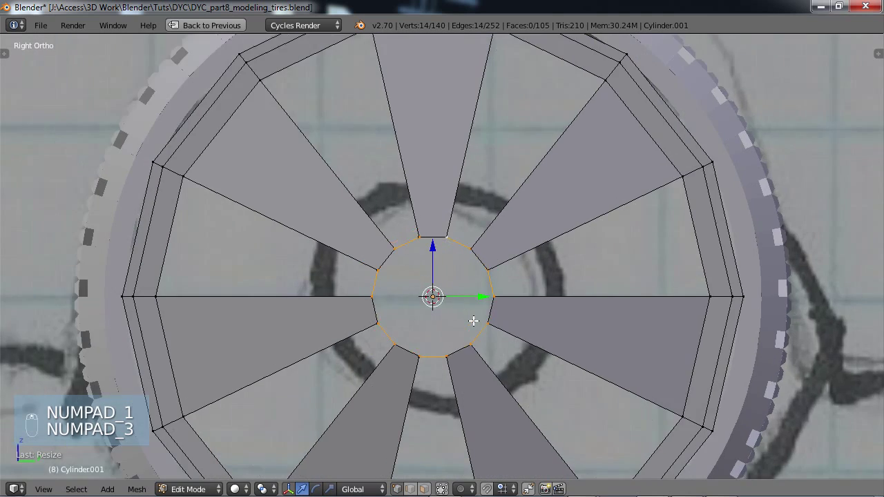
pyautogui.press('s')
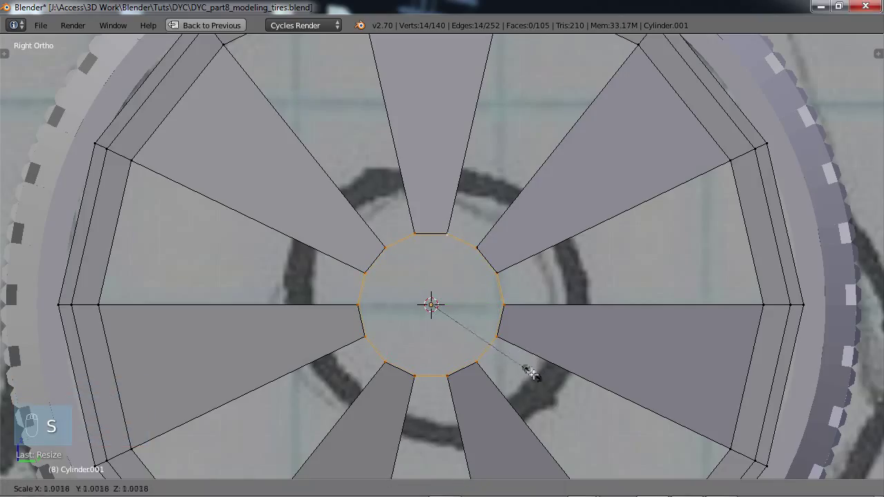
pyautogui.click(531, 373)
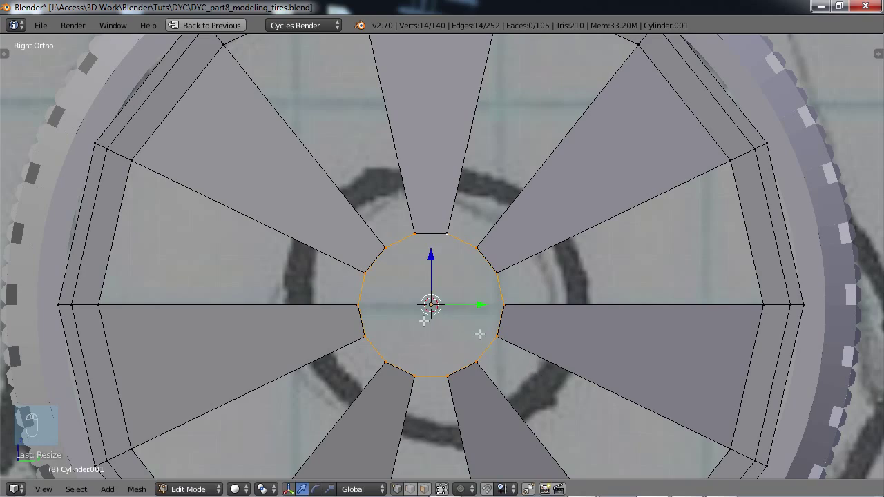
# Step: Move the small hub loop along the X axis to line up with the front corners of the spokes' inner ends
pyautogui.moveTo(540, 267); pyautogui.dragTo(404, 312, button='middle')
pyautogui.press('g')
pyautogui.press('x')
pyautogui.click(391, 313)
pyautogui.press('g')
pyautogui.press('x')
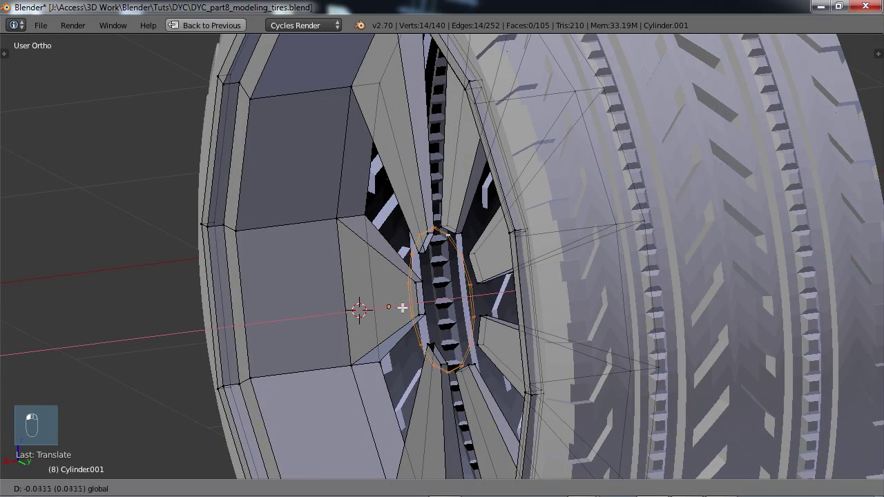
pyautogui.click(409, 306)
# Step: Merge at center the hub-loop vertex and the spoke vertex at the upper front corner of one spoke's inner tip
pyautogui.moveTo(410, 307); pyautogui.dragTo(497, 306, button='middle')
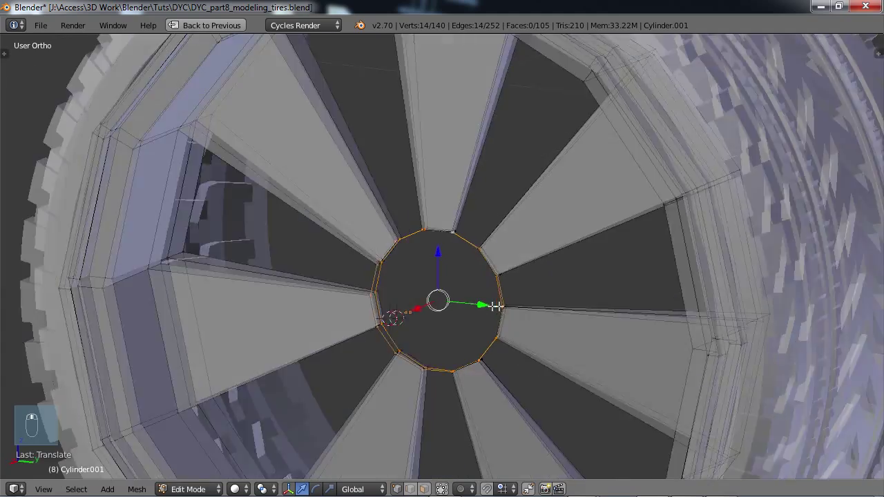
pyautogui.scroll(4, 505, 313)
pyautogui.keyDown('shift'); pyautogui.moveTo(444, 321); pyautogui.dragTo(618, 285, button='middle'); pyautogui.keyUp('shift')
pyautogui.moveTo(594, 280); pyautogui.dragTo(577, 186, button='middle')
pyautogui.scroll(5, 527, 272)
pyautogui.moveTo(547, 248); pyautogui.dragTo(553, 335, button='middle')
pyautogui.scroll(4, 584, 310)
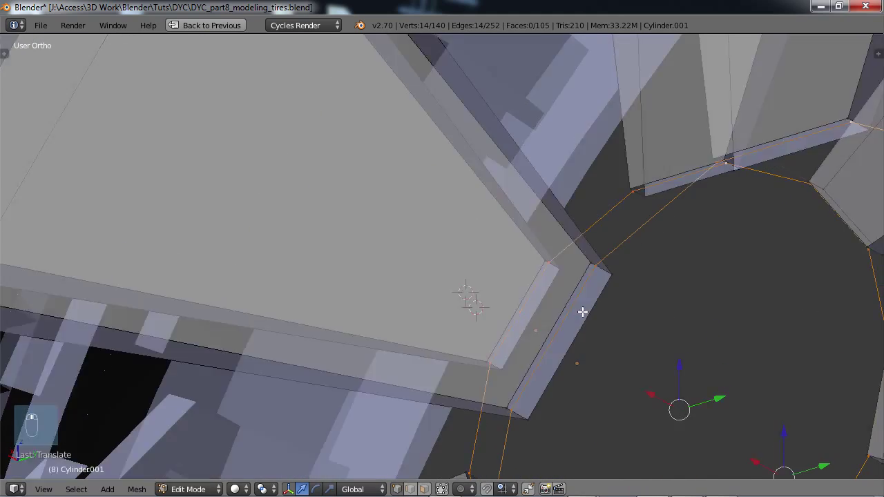
pyautogui.rightClick(511, 287)
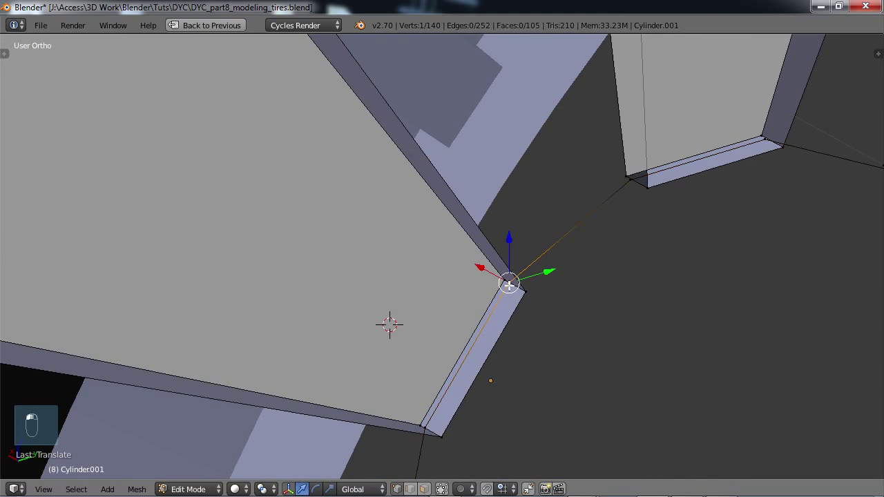
pyautogui.press('b')
pyautogui.moveTo(499, 275); pyautogui.dragTo(518, 293)
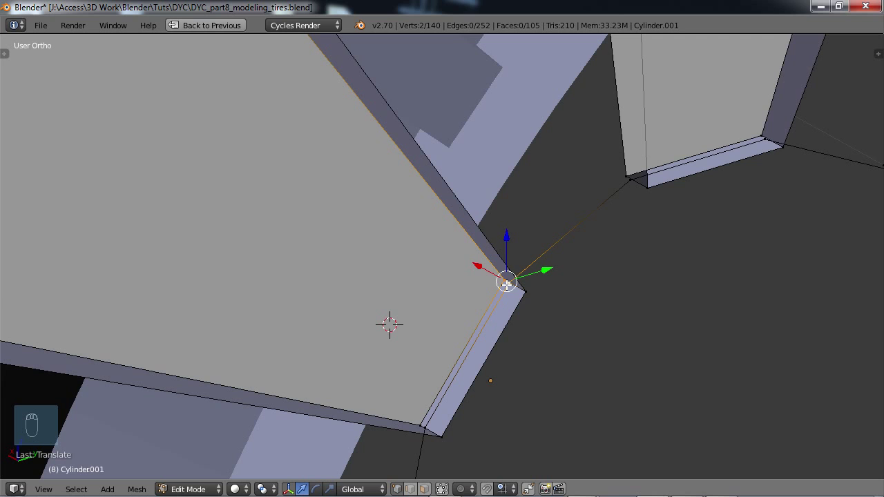
pyautogui.hotkey('alt', 'm')
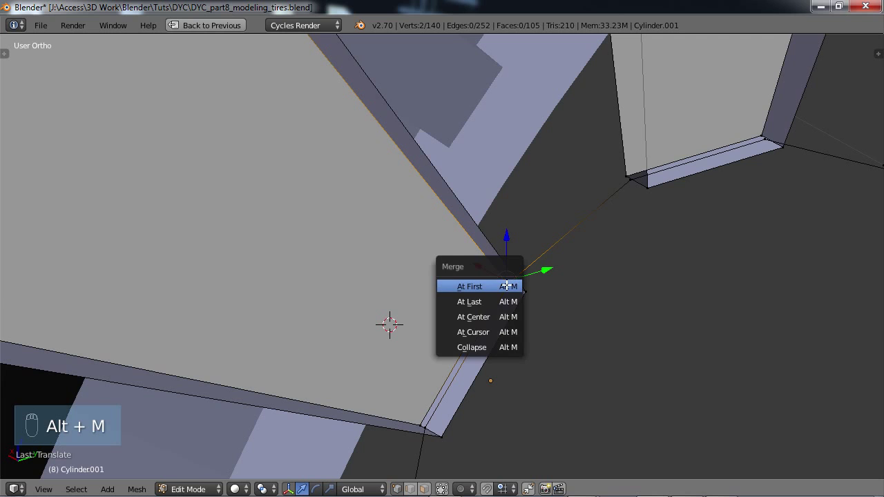
pyautogui.click(481, 317)
# Step: Merge at center the overlapping vertex pair at the lower front corner of the same spoke's tip
pyautogui.keyDown('shift'); pyautogui.moveTo(486, 376); pyautogui.dragTo(580, 218, button='middle'); pyautogui.keyUp('shift')
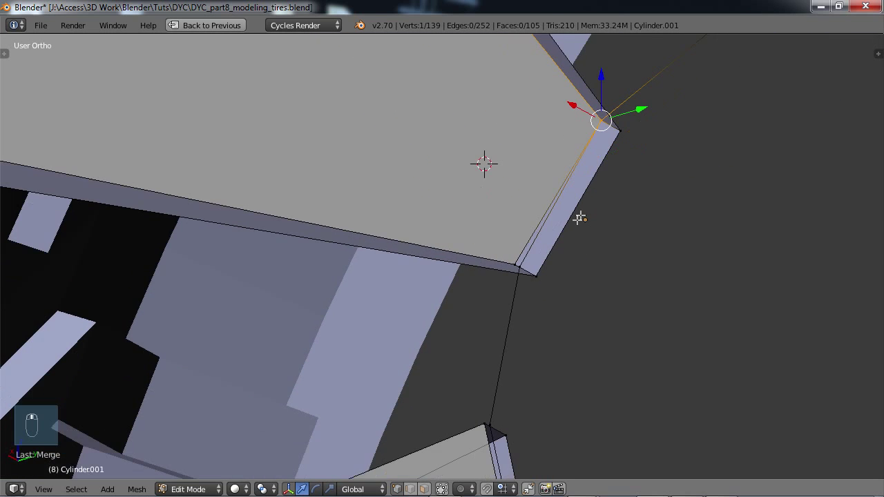
pyautogui.rightClick(518, 264)
pyautogui.press('b')
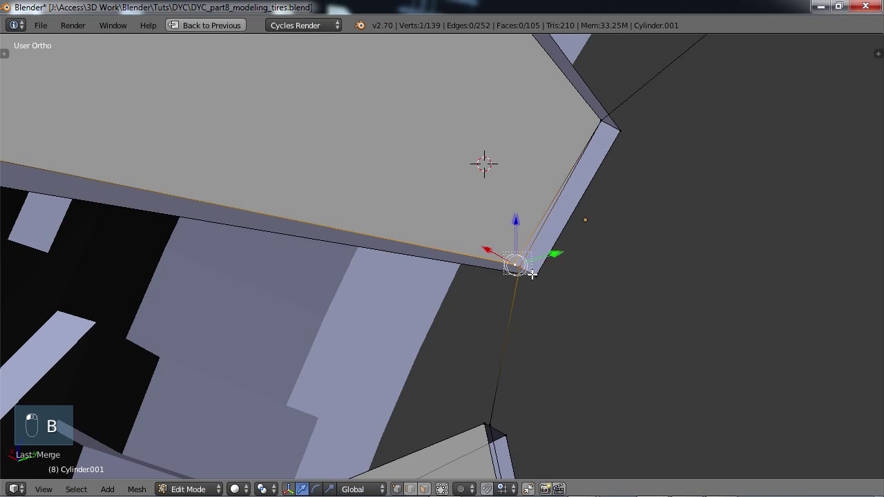
pyautogui.hotkey('alt', 'm')
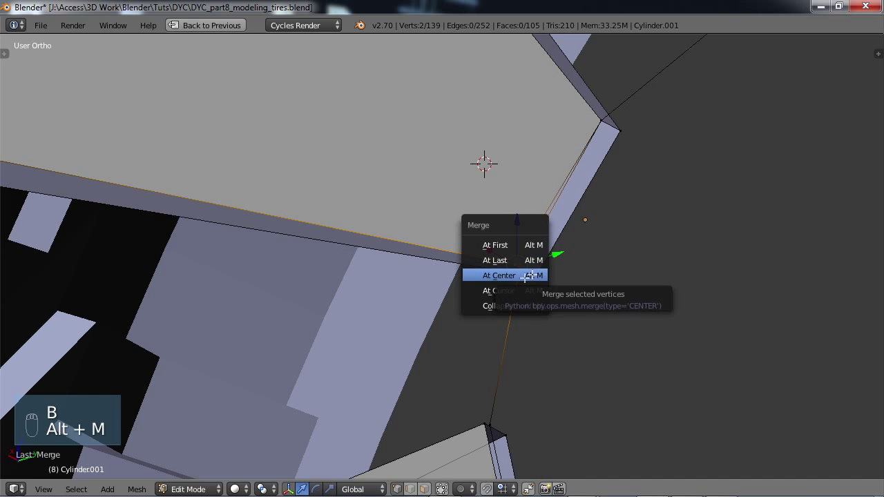
pyautogui.click(532, 273)
pyautogui.scroll(-3, 573, 212)
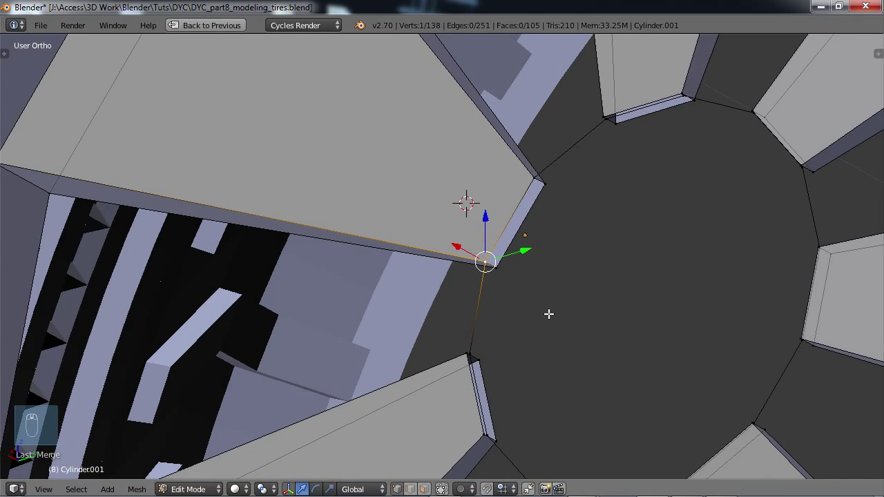
# Step: Try to merge the two overlapping vertex pairs at the tip of the spoke below
pyautogui.moveTo(548, 313); pyautogui.dragTo(510, 256, button='middle')
pyautogui.scroll(2, 482, 234)
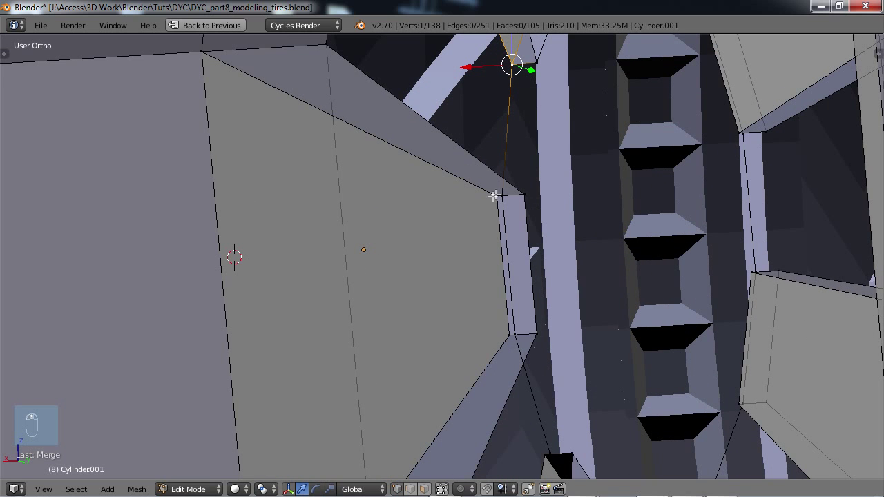
pyautogui.press('b')
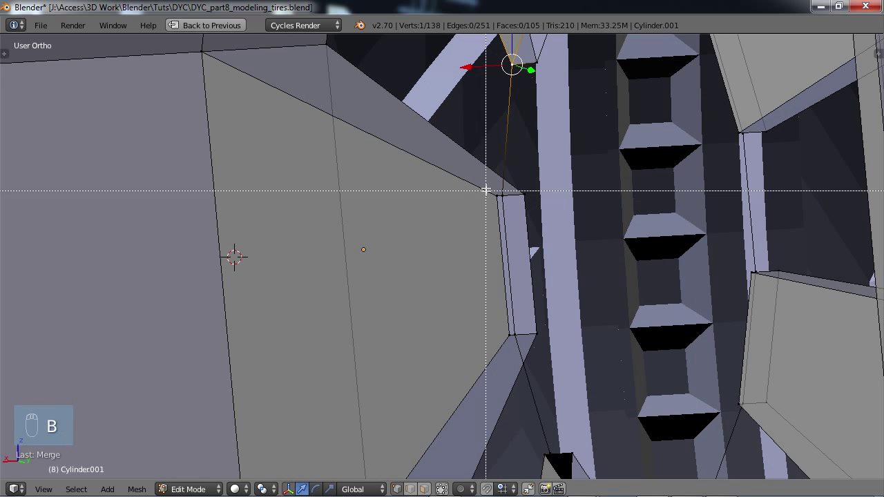
pyautogui.moveTo(486, 191); pyautogui.dragTo(517, 213)
pyautogui.hotkey('alt', 'm')
pyautogui.click(516, 213)
pyautogui.press('b')
pyautogui.moveTo(491, 321); pyautogui.dragTo(533, 338)
pyautogui.hotkey('alt', 'm')
pyautogui.click(532, 337)
pyautogui.scroll(3, 521, 287)
pyautogui.hotkey('ctrl', 'z')
pyautogui.hotkey('ctrl', 'z')
pyautogui.hotkey('ctrl', 'z')
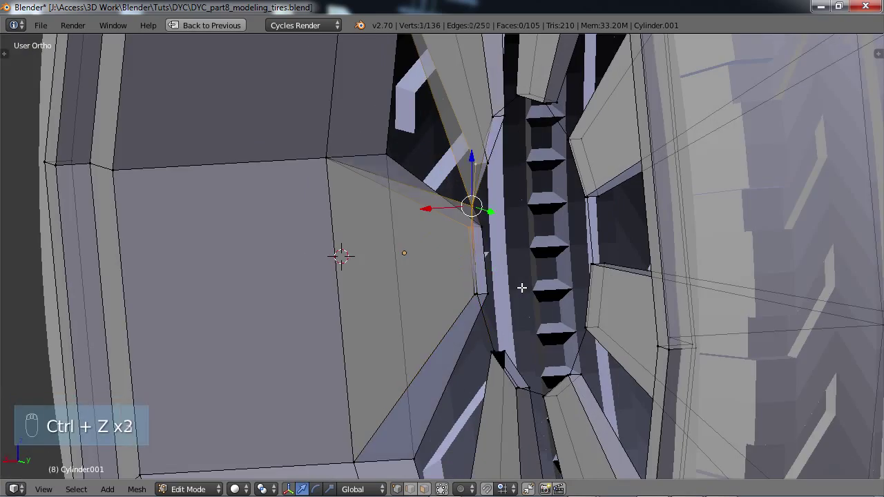
# Step: Merge at center each of the two overlapping vertex pairs at this spoke's front tip corners
pyautogui.press('b')
pyautogui.moveTo(493, 207); pyautogui.dragTo(510, 229)
pyautogui.hotkey('alt', 'm')
pyautogui.click(498, 219)
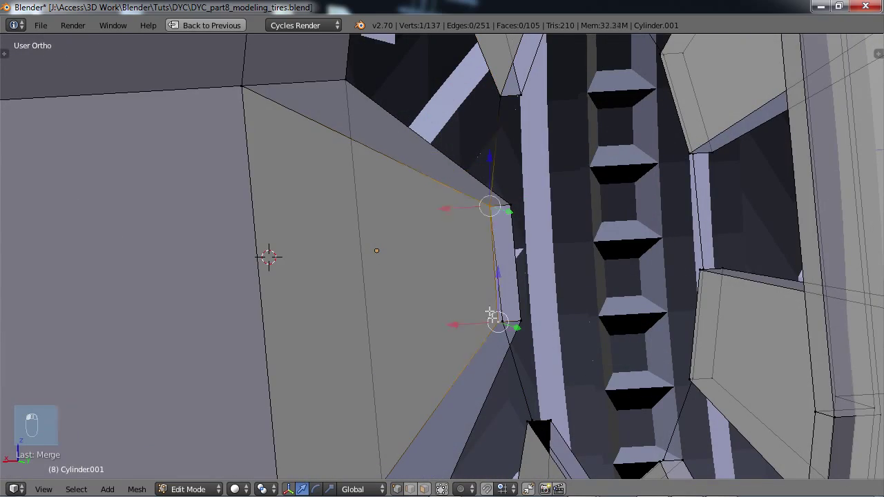
pyautogui.press('b')
pyautogui.moveTo(483, 308); pyautogui.dragTo(495, 331)
pyautogui.hotkey('alt', 'm')
pyautogui.click(495, 332)
# Step: Merge at center the two hub-loop and spoke vertex pairs at the next spoke's inner tip
pyautogui.scroll(5, 479, 311)
pyautogui.moveTo(607, 331); pyautogui.dragTo(476, 350, button='middle')
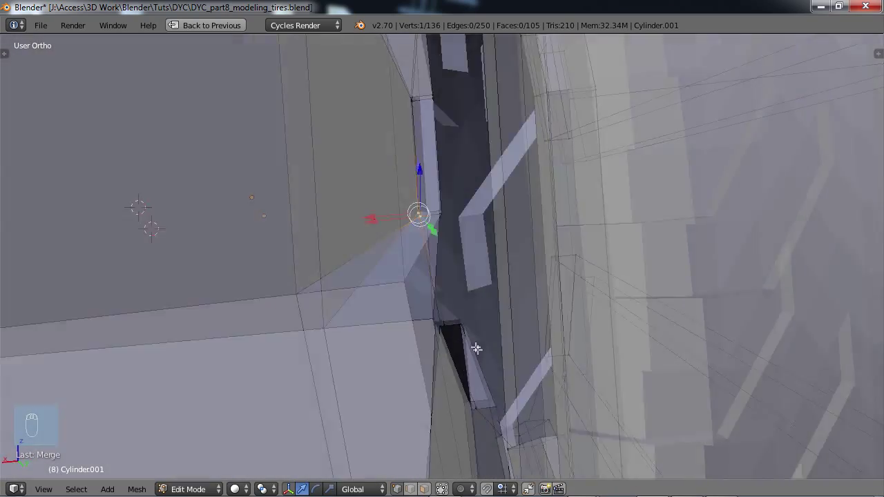
pyautogui.scroll(3, 542, 215)
pyautogui.press('b')
pyautogui.moveTo(535, 123); pyautogui.dragTo(561, 145)
pyautogui.hotkey('alt', 'm')
pyautogui.click(560, 145)
pyautogui.press('b')
pyautogui.moveTo(606, 286); pyautogui.dragTo(631, 308)
pyautogui.hotkey('alt', 'm')
pyautogui.click(631, 308)
# Step: Merge at center the overlapping pairs on the following spoke's tip and the nearest pair of the spoke after it
pyautogui.press('b')
pyautogui.moveTo(689, 357); pyautogui.dragTo(710, 381)
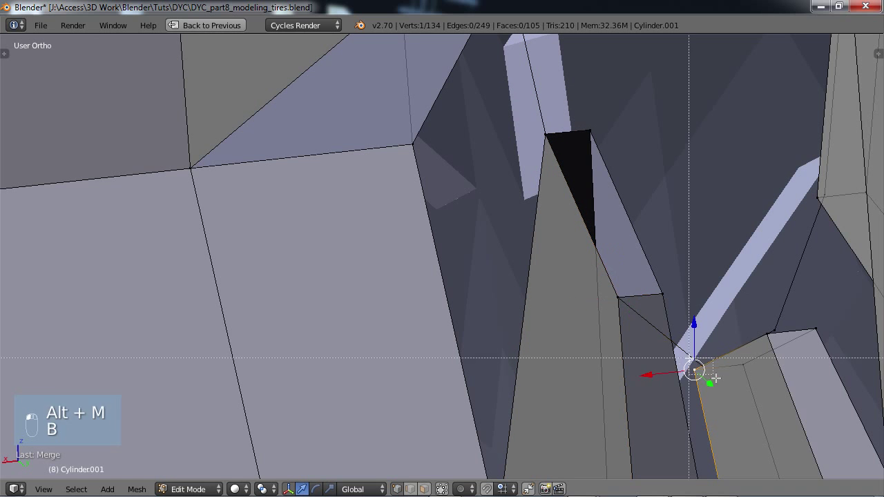
pyautogui.hotkey('alt', 'm')
pyautogui.click(711, 380)
pyautogui.press('b')
pyautogui.moveTo(758, 322); pyautogui.dragTo(781, 343)
pyautogui.press('b')
pyautogui.moveTo(808, 188); pyautogui.dragTo(830, 212)
pyautogui.hotkey('alt', 'm')
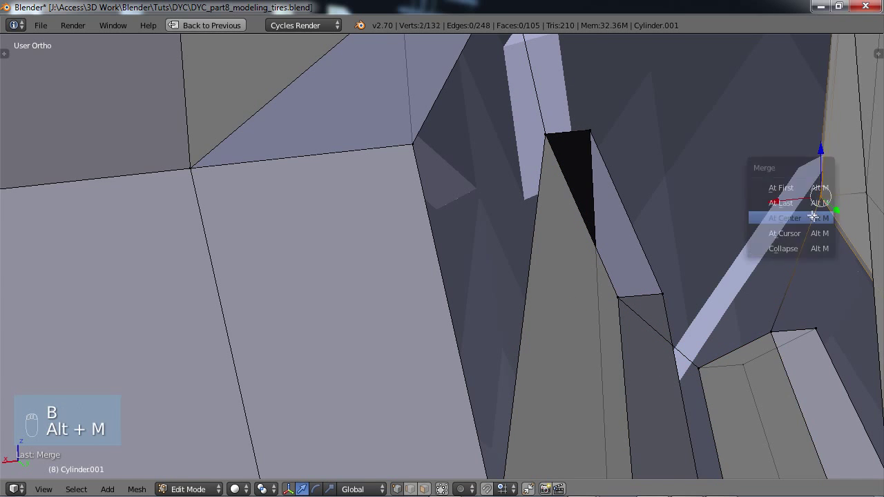
pyautogui.click(813, 216)
# Step: Merge at center the remaining overlapping hub-loop and spoke vertex pairs around the ring
pyautogui.moveTo(813, 207); pyautogui.dragTo(801, 224, button='middle')
pyautogui.press('b')
pyautogui.moveTo(811, 261); pyautogui.dragTo(841, 288)
pyautogui.hotkey('alt', 'm')
pyautogui.press('b')
pyautogui.moveTo(743, 175); pyautogui.dragTo(766, 197)
pyautogui.hotkey('alt', 'm')
pyautogui.click(764, 187)
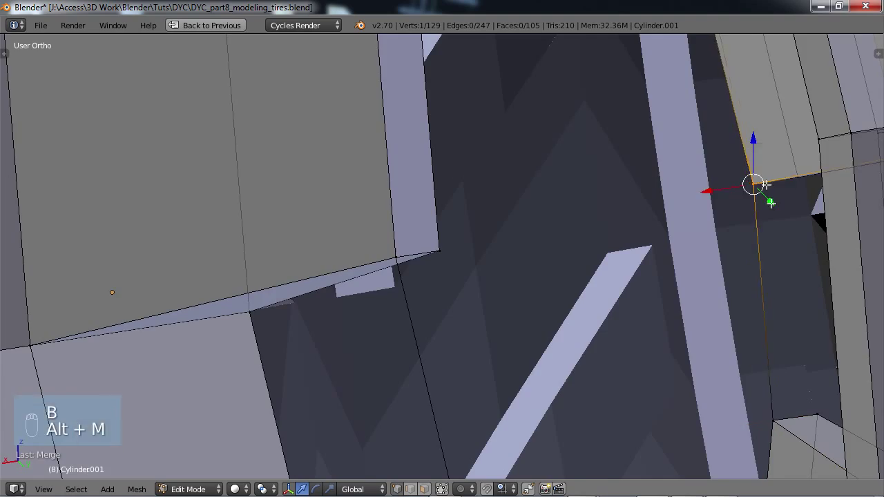
pyautogui.keyDown('shift'); pyautogui.moveTo(764, 185); pyautogui.dragTo(783, 347, button='middle'); pyautogui.keyUp('shift')
pyautogui.press('b')
pyautogui.moveTo(711, 111); pyautogui.dragTo(736, 138)
pyautogui.hotkey('alt', 'm')
pyautogui.click(680, 184)
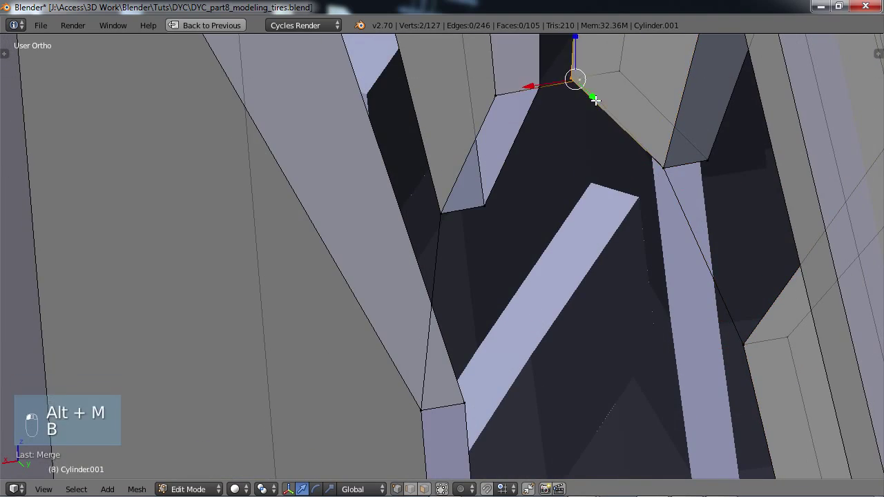
# Step: Clear the selection and select the complete 14-vertex front edge loop joining the spokes' inner tips
pyautogui.scroll(-5, 602, 170)
pyautogui.press('a')
pyautogui.keyDown('shift'); pyautogui.moveTo(586, 249); pyautogui.dragTo(546, 206, button='middle'); pyautogui.keyUp('shift')
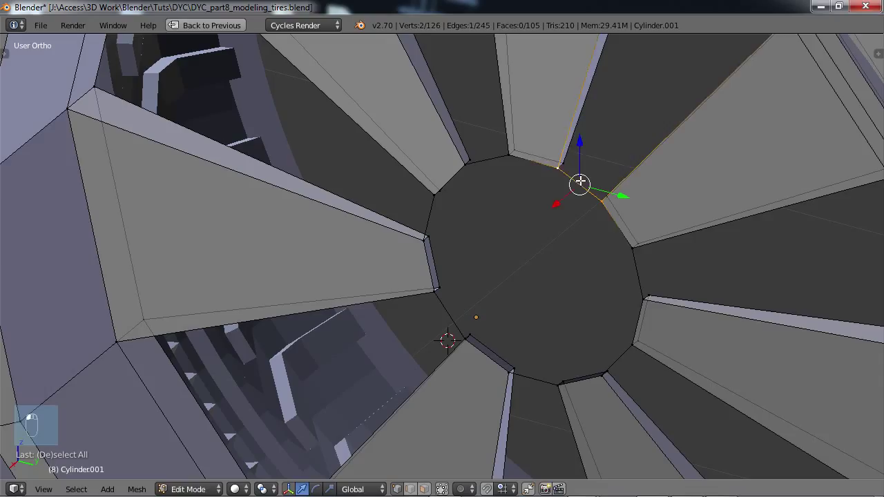
pyautogui.keyDown('ctrl'); pyautogui.click(434, 206); pyautogui.keyUp('ctrl')
pyautogui.keyDown('ctrl'); pyautogui.rightClick(447, 307); pyautogui.keyUp('ctrl')
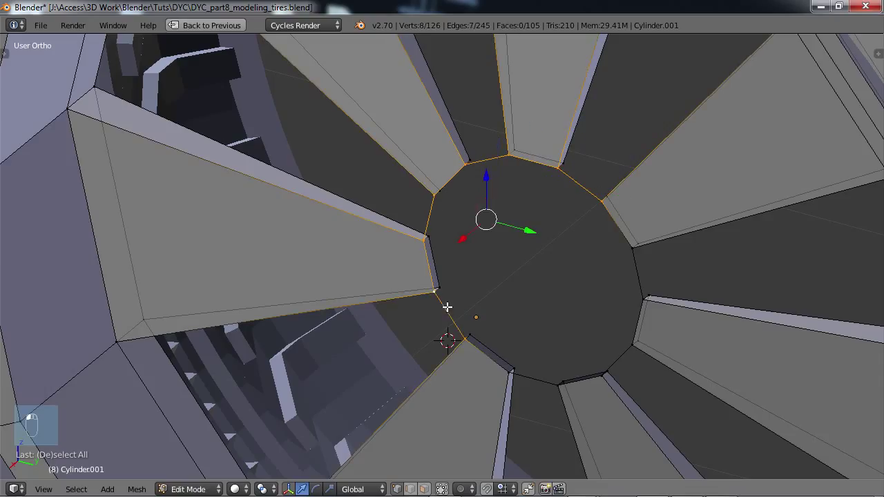
pyautogui.keyDown('ctrl'); pyautogui.rightClick(535, 369); pyautogui.keyUp('ctrl')
pyautogui.keyDown('ctrl'); pyautogui.rightClick(626, 355); pyautogui.keyUp('ctrl')
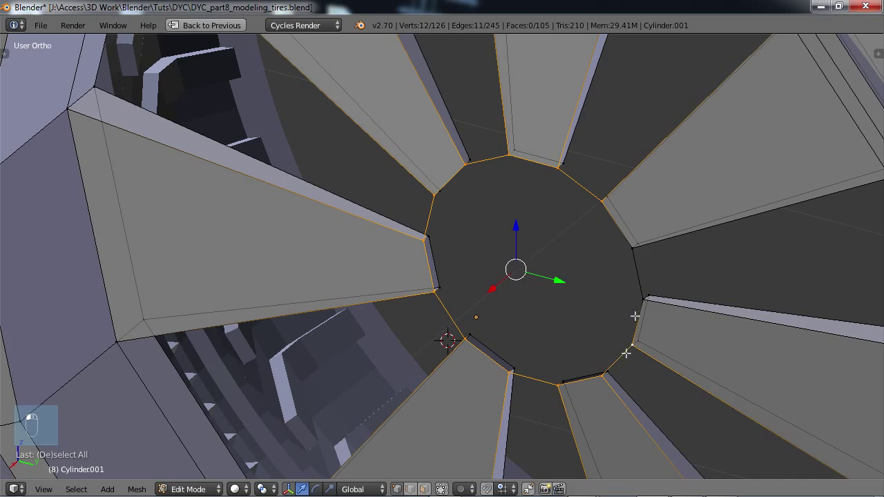
pyautogui.keyDown('ctrl'); pyautogui.rightClick(635, 278); pyautogui.keyUp('ctrl')
# Step: Extrude the hub loop in place and scale the new loop to about 0.86 to form a flat ring
pyautogui.moveTo(572, 318); pyautogui.dragTo(561, 304, button='middle')
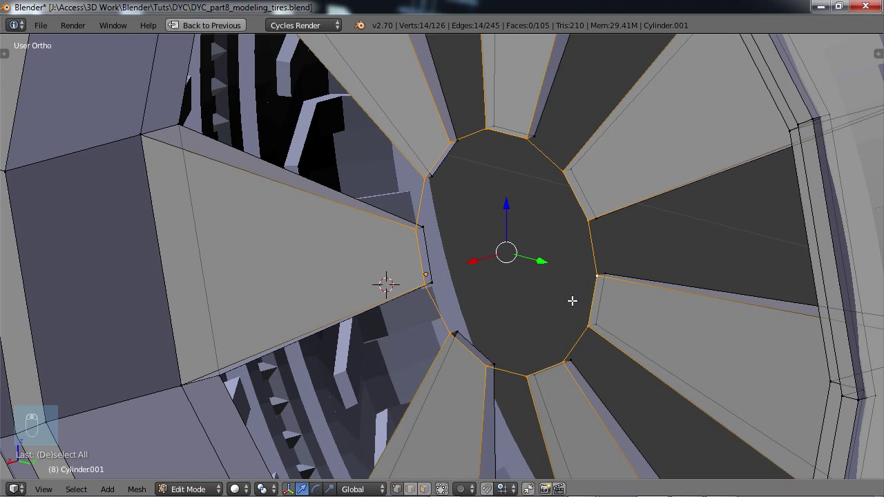
pyautogui.press('e')
pyautogui.rightClick(572, 301)
pyautogui.press('s')
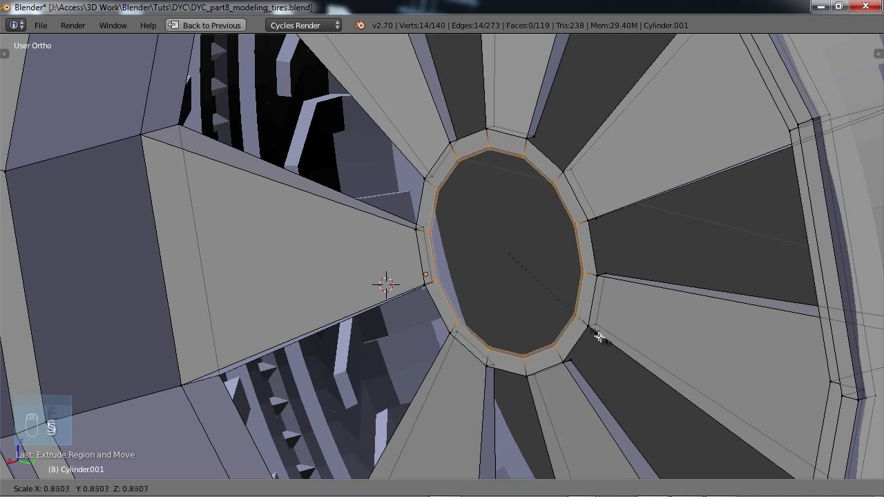
pyautogui.click(600, 337)
# Step: Extrude the inner loop a short way into the wheel along X, extrude it again and scale that to about 0.86
pyautogui.moveTo(584, 341); pyautogui.dragTo(571, 339, button='middle')
pyautogui.press('e')
pyautogui.rightClick(560, 336)
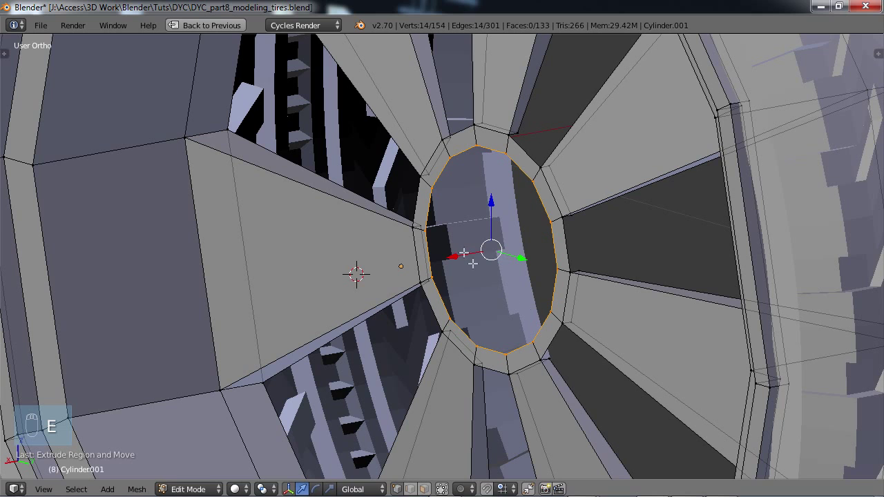
pyautogui.moveTo(463, 252)
pyautogui.mouseDown()
pyautogui.moveTo(455, 253)
pyautogui.moveTo(471, 253)
pyautogui.mouseUp()
pyautogui.press('e')
pyautogui.rightClick(594, 355)
pyautogui.press('s')
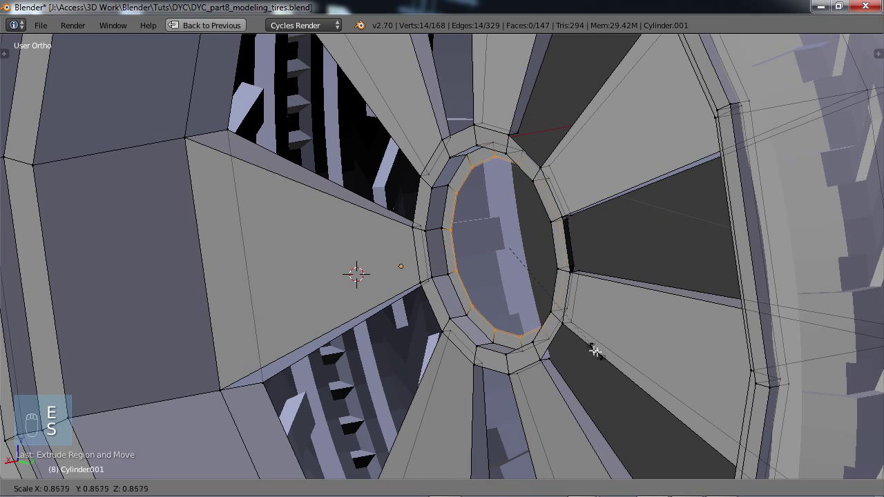
pyautogui.click(592, 349)
# Step: Extrude the loop, move it slightly outward along X and scale it down to form a bevelled raised ring
pyautogui.press('e')
pyautogui.rightClick(593, 351)
pyautogui.moveTo(477, 253); pyautogui.dragTo(466, 254)
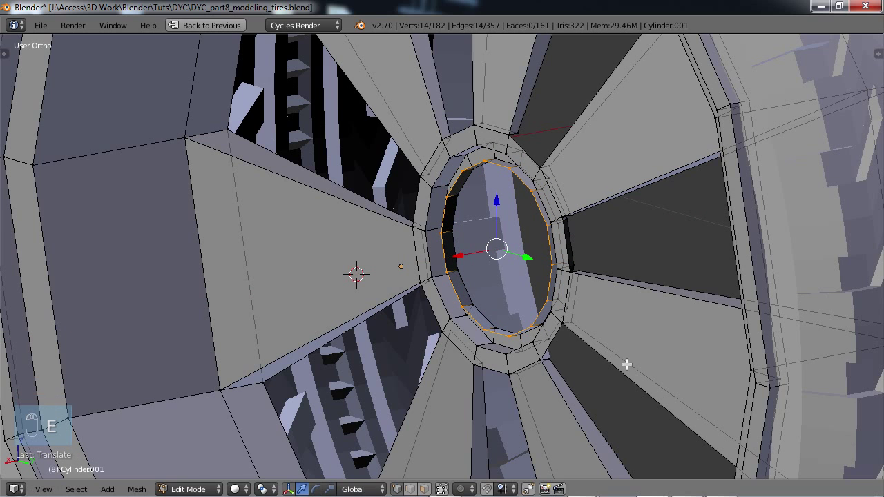
pyautogui.press('s')
pyautogui.click(605, 353)
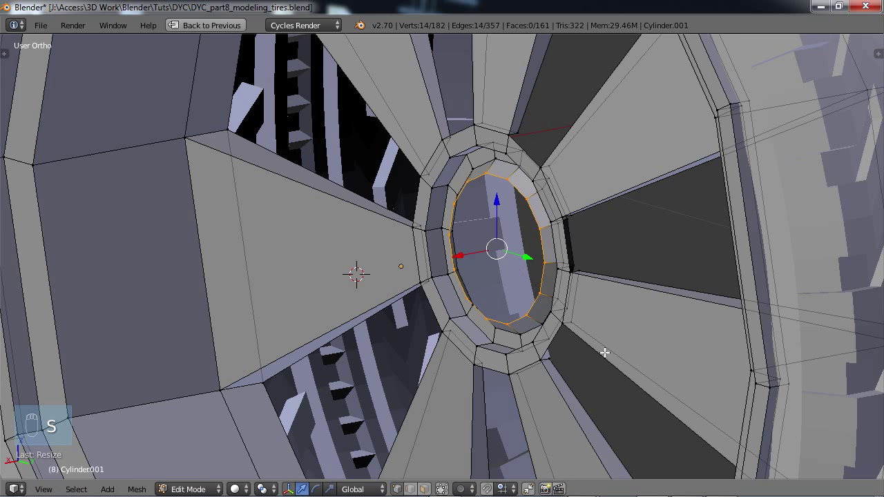
# Step: Extrude the raised ring's inner loop and scale it to about 0.80 toward the hub centre
pyautogui.press('e')
pyautogui.press('s')
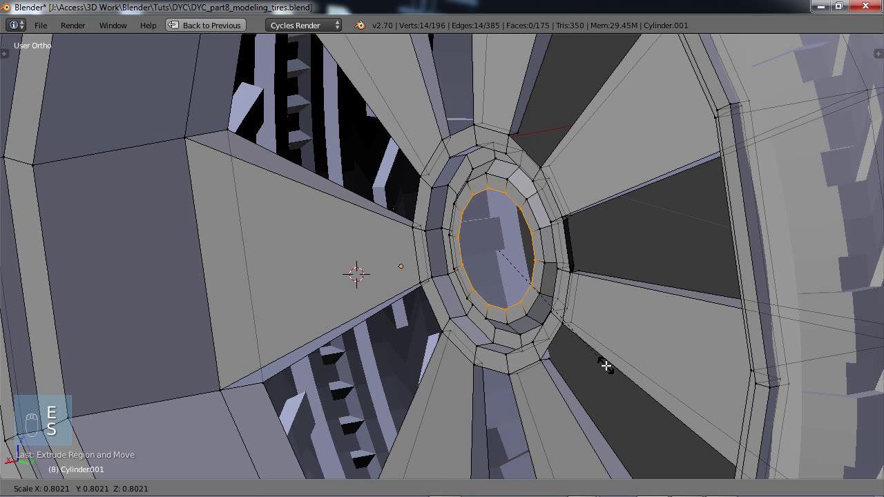
pyautogui.click(606, 365)
# Step: Extrude the innermost loop and push it back along the X axis into the wheel to form the hub hole's wall
pyautogui.press('e')
pyautogui.rightClick(606, 366)
pyautogui.moveTo(459, 256); pyautogui.dragTo(486, 248)
pyautogui.moveTo(499, 299); pyautogui.dragTo(558, 340, button='middle')
pyautogui.scroll(-3, 591, 289)
pyautogui.scroll(3, 570, 312)
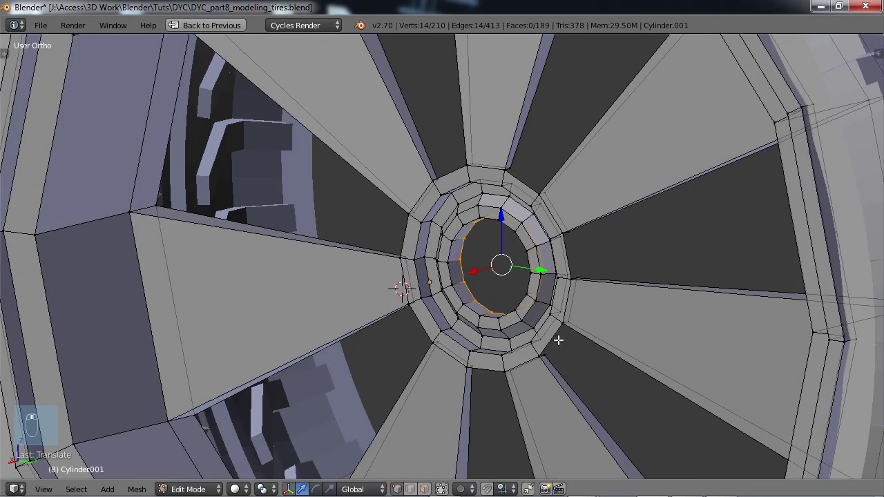
# Step: Extrude the hub hole's inner loop scaled to about 0.95, and extrude it back outward along X as a cylindrical wall
pyautogui.press('e')
pyautogui.press('s')
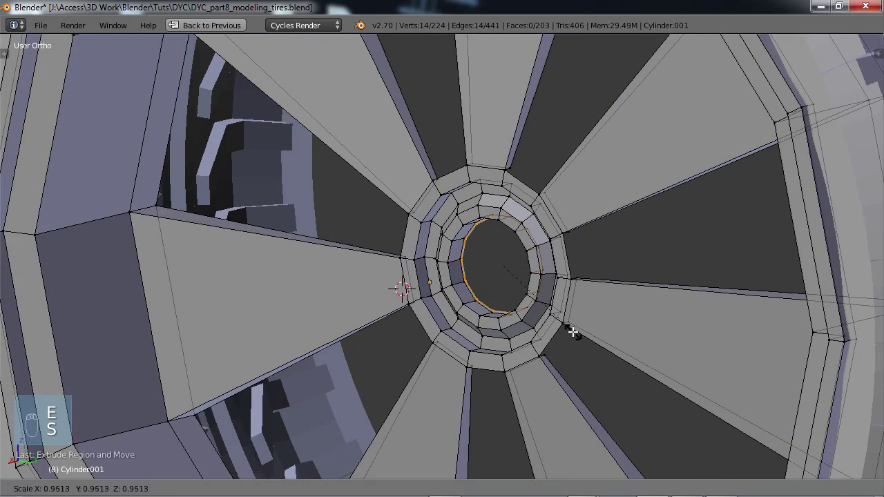
pyautogui.click(570, 329)
pyautogui.press('e')
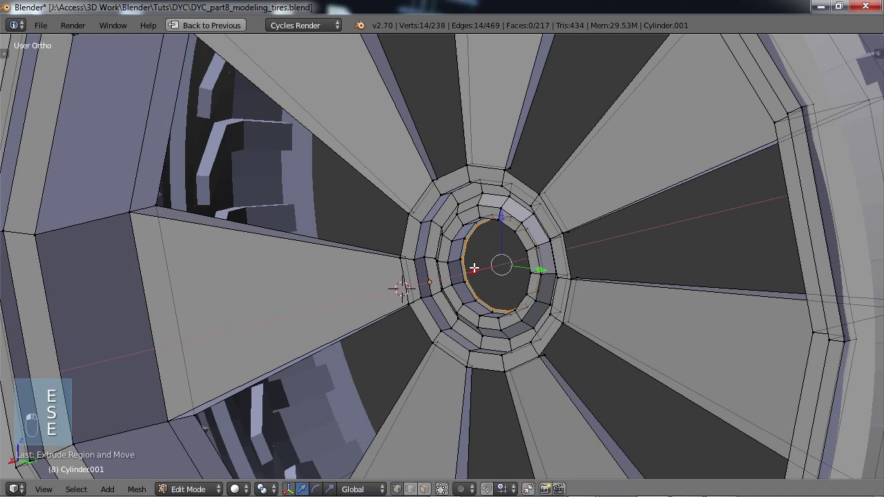
pyautogui.click(439, 276)
pyautogui.moveTo(582, 297); pyautogui.dragTo(563, 319, button='middle')
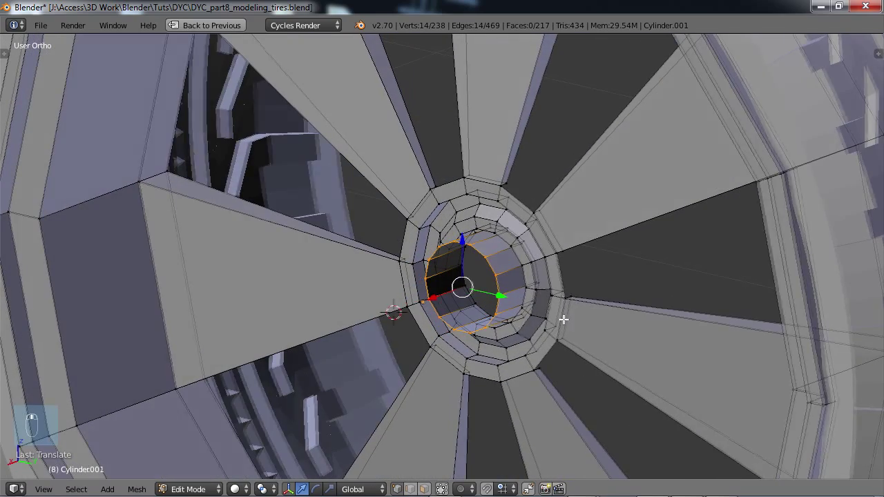
pyautogui.press('g')
pyautogui.press('x')
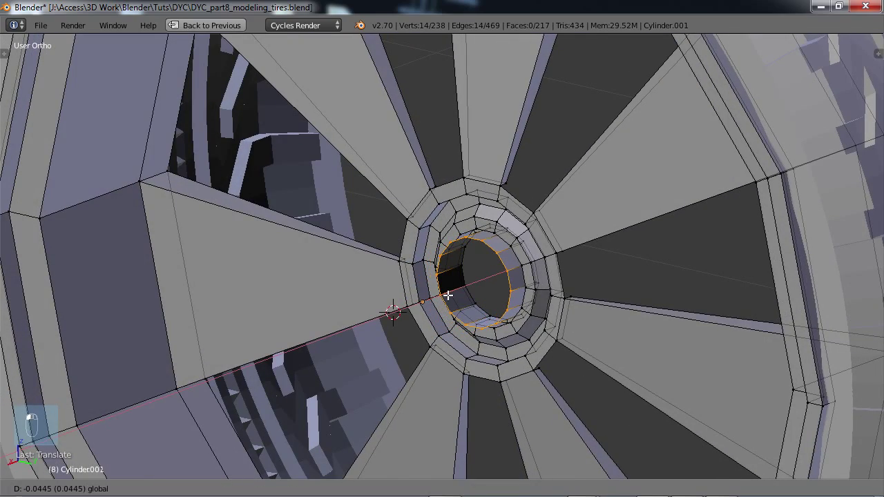
pyautogui.click(448, 296)
# Step: Extrude the cylinder's front loop inward, and extrude it slightly outward and scale it down to form a stepped, bevelled cap
pyautogui.press('e')
pyautogui.press('s')
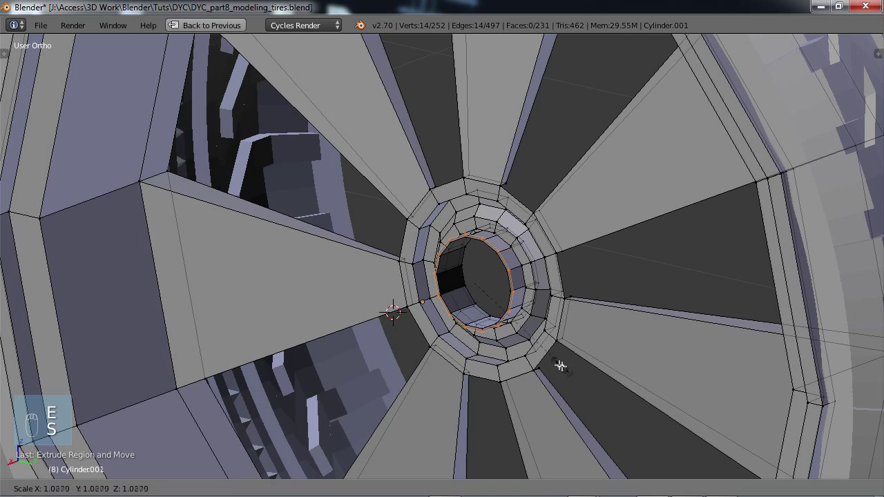
pyautogui.click(526, 348)
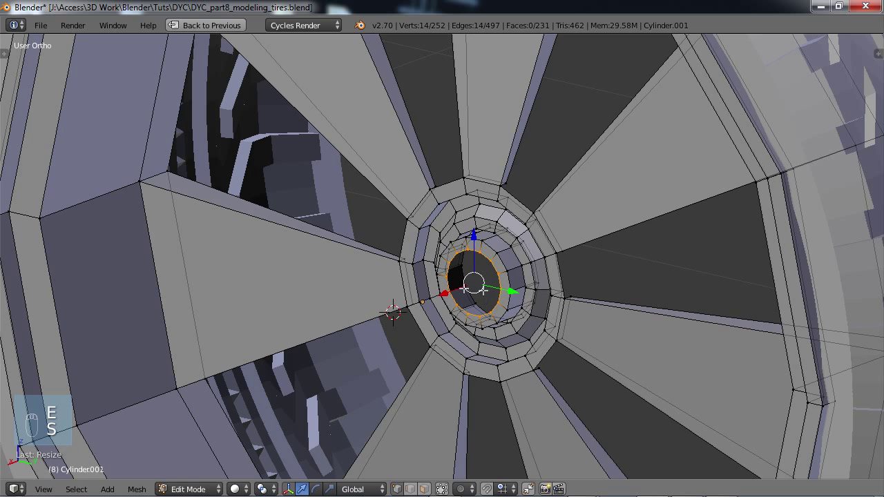
pyautogui.press('e')
pyautogui.click(500, 311)
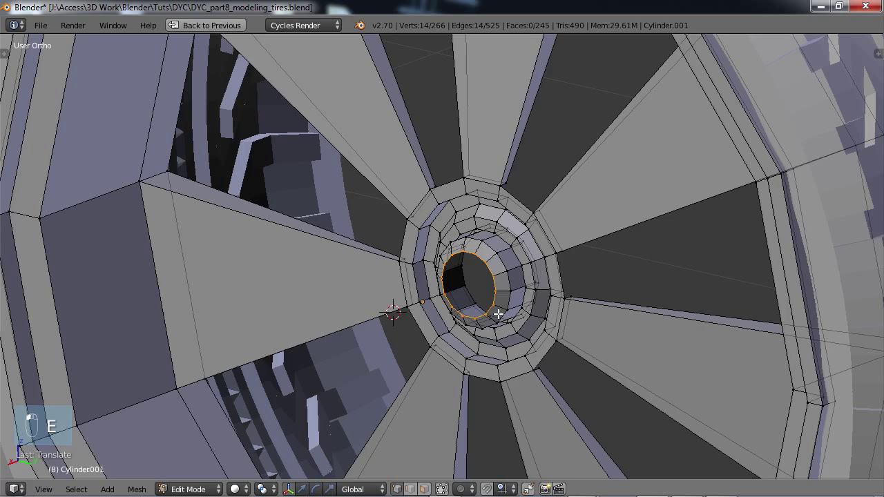
pyautogui.press('s')
pyautogui.click(541, 354)
pyautogui.moveTo(536, 357); pyautogui.dragTo(527, 335, button='middle')
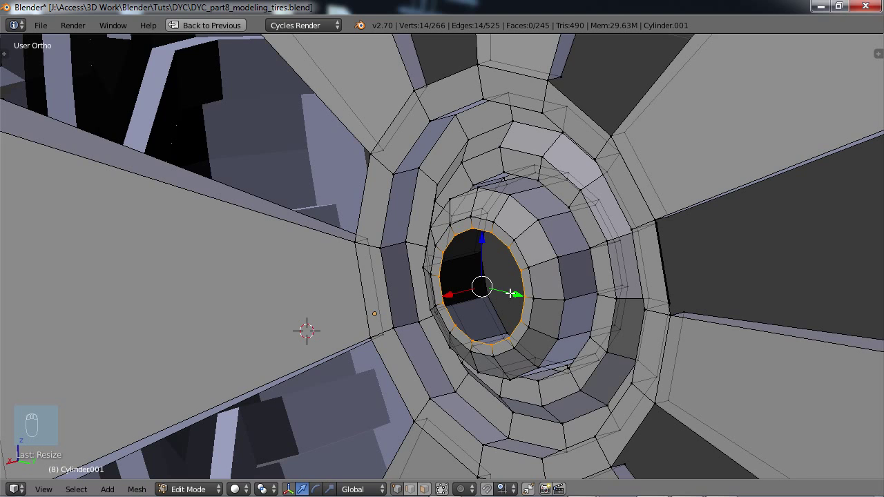
# Step: Extrude the cap's opening into the hub along X and scale the recessed loop to about 0.90
pyautogui.press('e')
pyautogui.press('s')
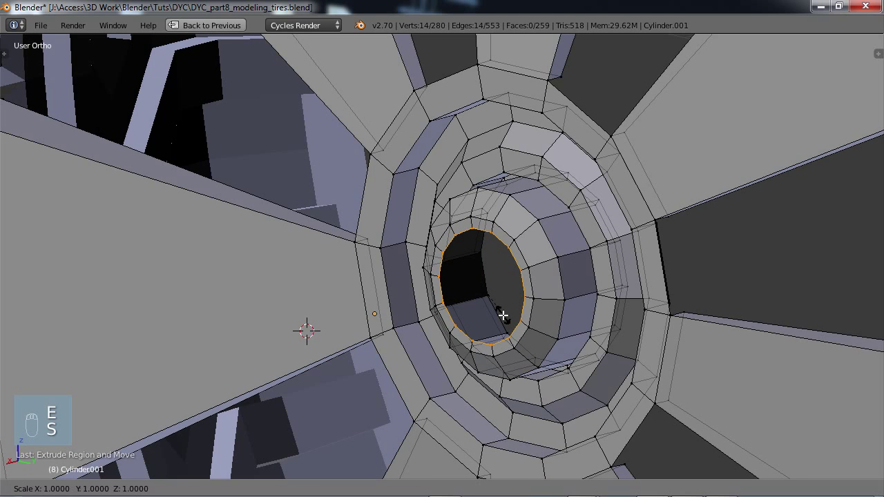
pyautogui.click(501, 315)
pyautogui.moveTo(455, 295); pyautogui.dragTo(467, 292)
pyautogui.press('e')
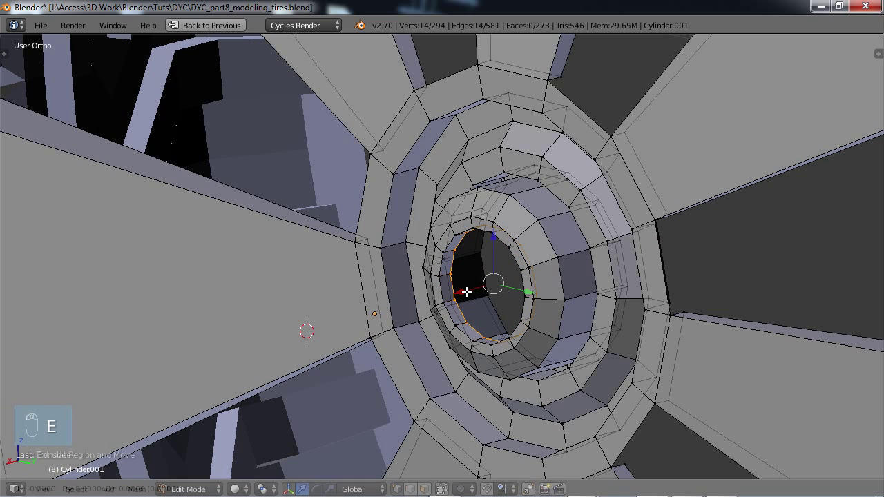
pyautogui.press('s')
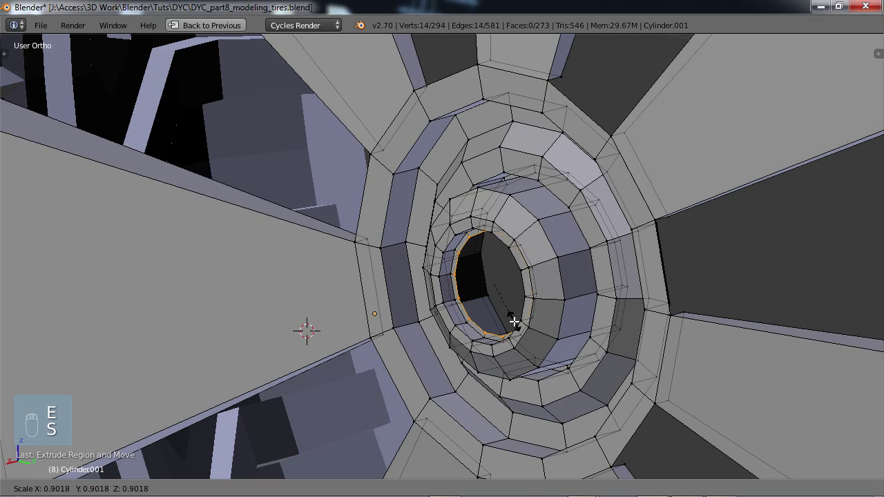
pyautogui.click(516, 325)
# Step: Extrude the recessed loop outward along X, and extrude it again scaled to about 0.64 and moved slightly outward
pyautogui.press('e')
pyautogui.click(515, 324)
pyautogui.moveTo(466, 291); pyautogui.dragTo(455, 295)
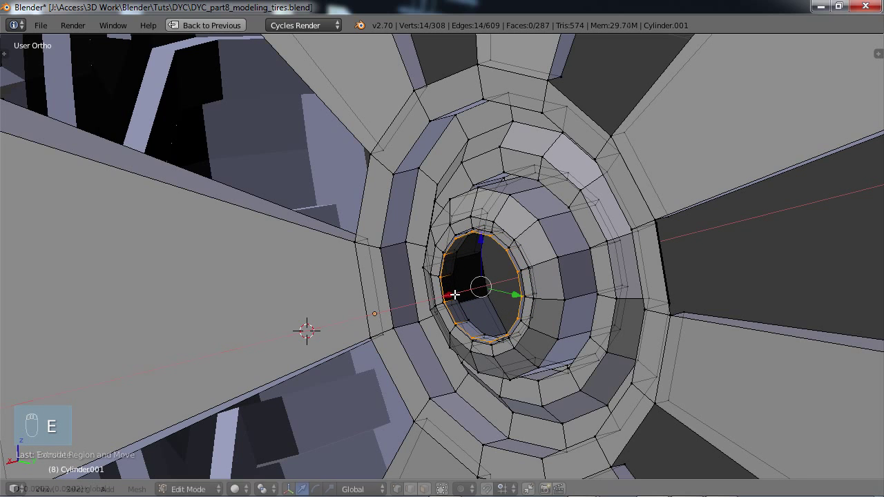
pyautogui.press('e')
pyautogui.press('s')
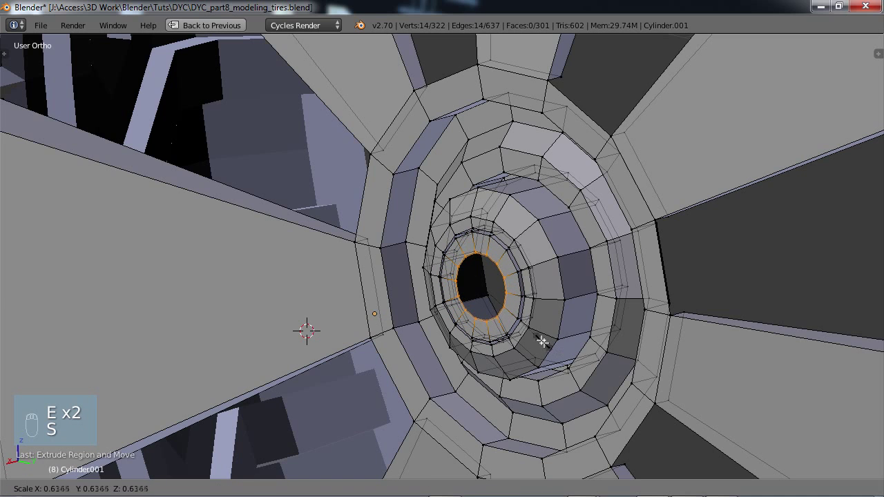
pyautogui.click(541, 340)
pyautogui.moveTo(456, 294); pyautogui.dragTo(450, 296)
# Step: Extrude the cap's innermost loop, scale it down and merge its vertices at the center to close the hub
pyautogui.press('e')
pyautogui.press('s')
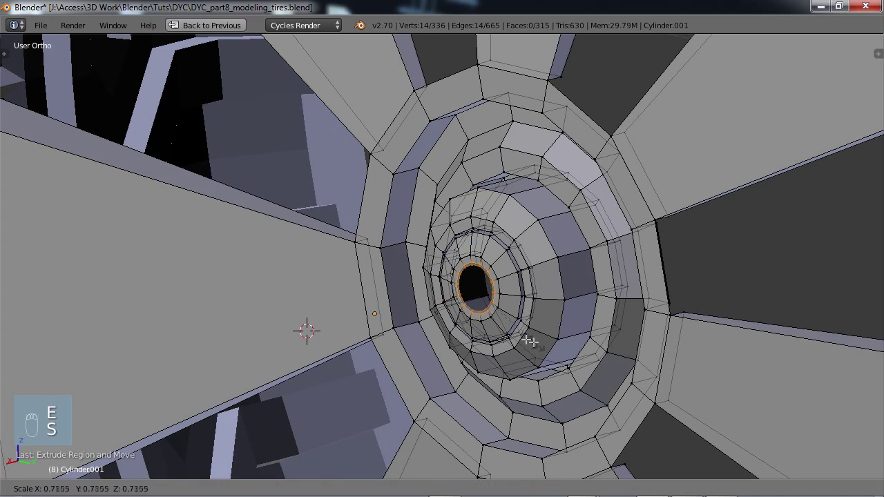
pyautogui.click(519, 338)
pyautogui.hotkey('alt', 'm')
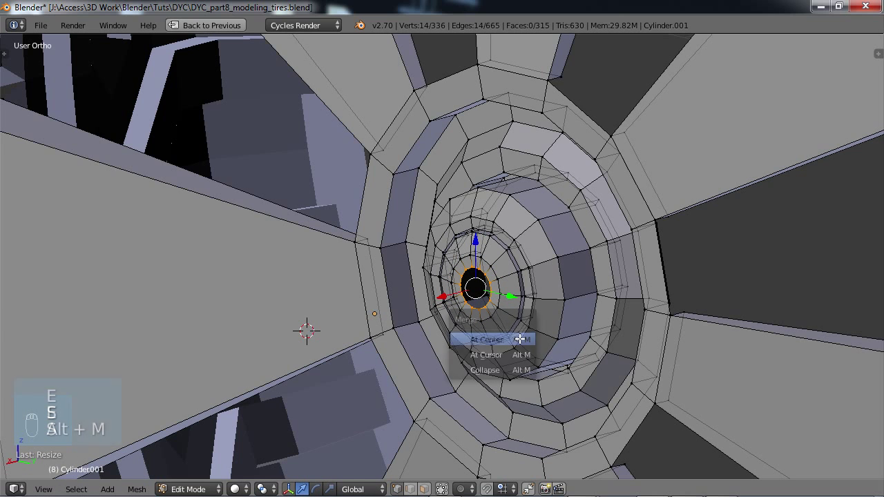
pyautogui.click(508, 338)
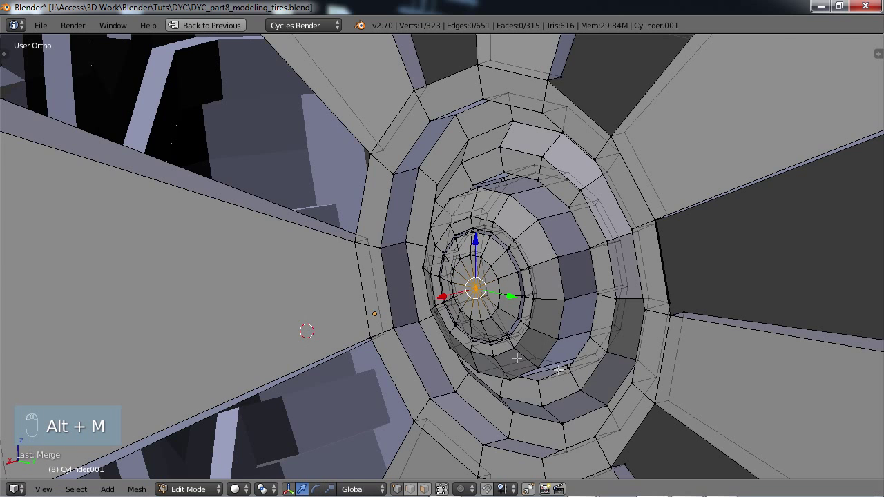
# Step: Deselect the mesh, leave Edit Mode and save over DYC_part8_modeling_tires.blend
pyautogui.press('a')
pyautogui.scroll(-4, 557, 339)
pyautogui.scroll(-5, 519, 334)
pyautogui.moveTo(515, 334); pyautogui.dragTo(634, 339, button='middle')
pyautogui.press('Tab')
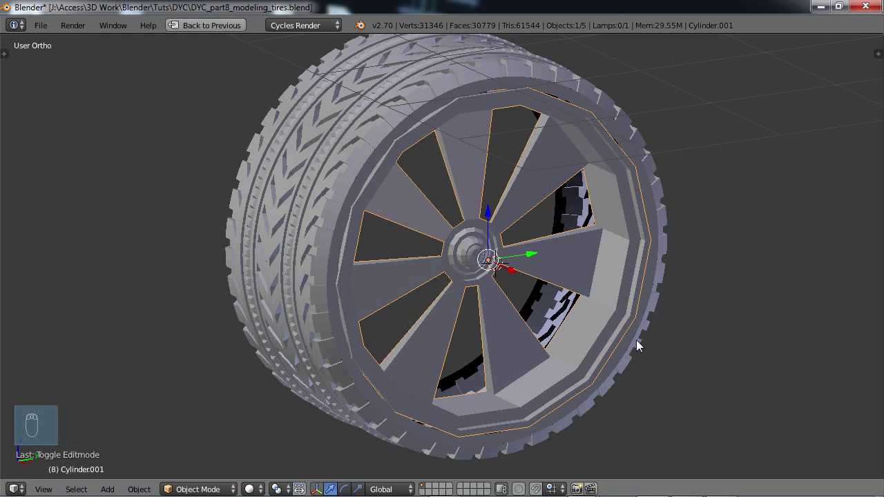
pyautogui.hotkey('ctrl', 's')
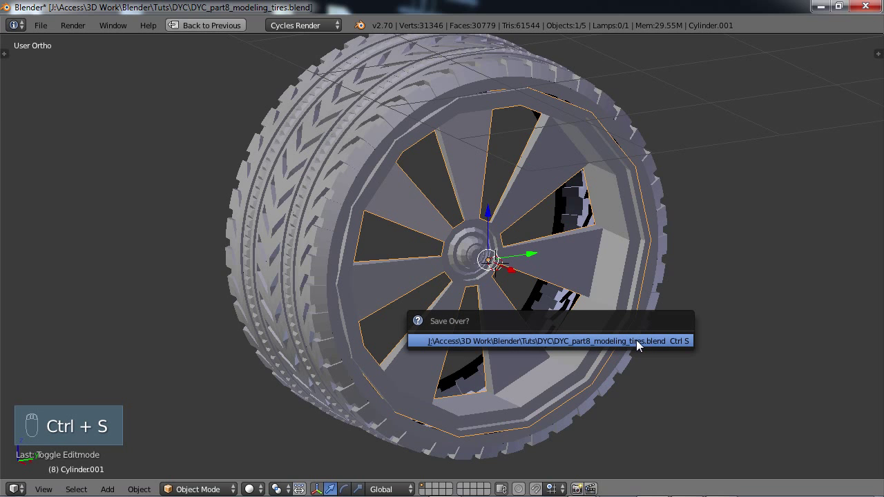
pyautogui.click(636, 340)
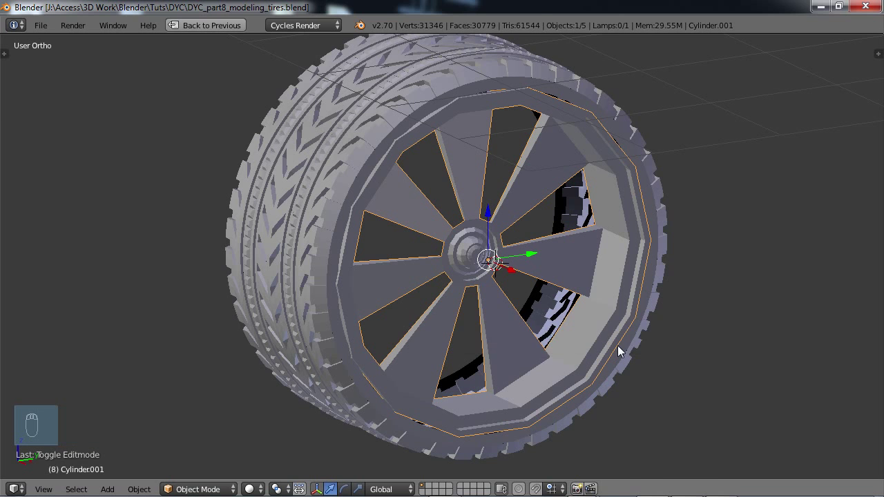
# Step: Examine the spokes and rim in the reference photo low-profile-tires1.jpg and compare them with the modelled wheel
pyautogui.hotkey('ctrl', 'Up')
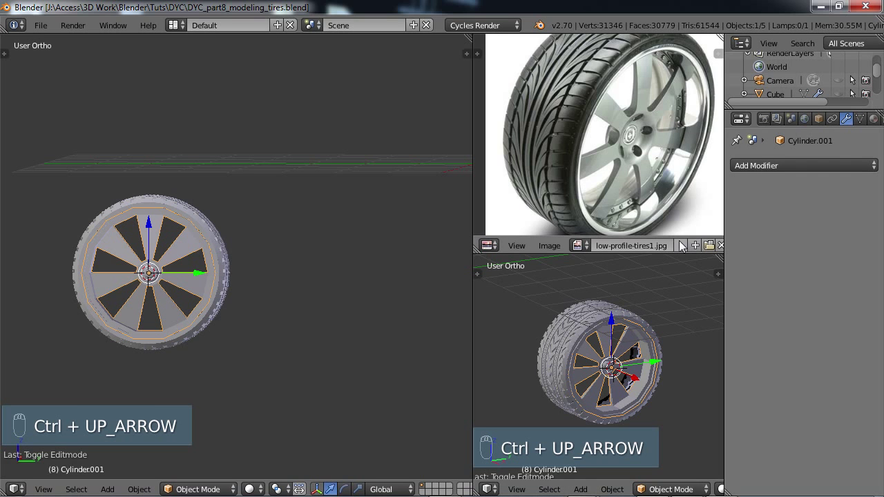
pyautogui.scroll(2, 660, 204)
pyautogui.scroll(-1, 678, 194)
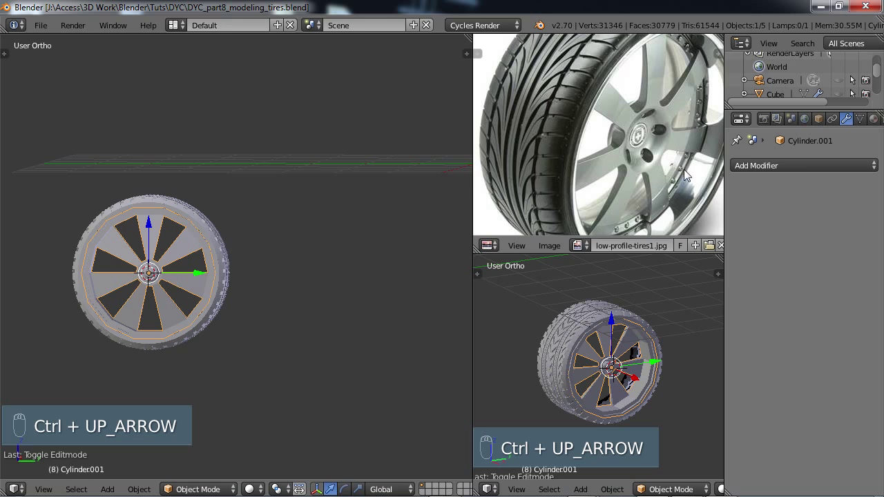
pyautogui.scroll(-1, 668, 187)
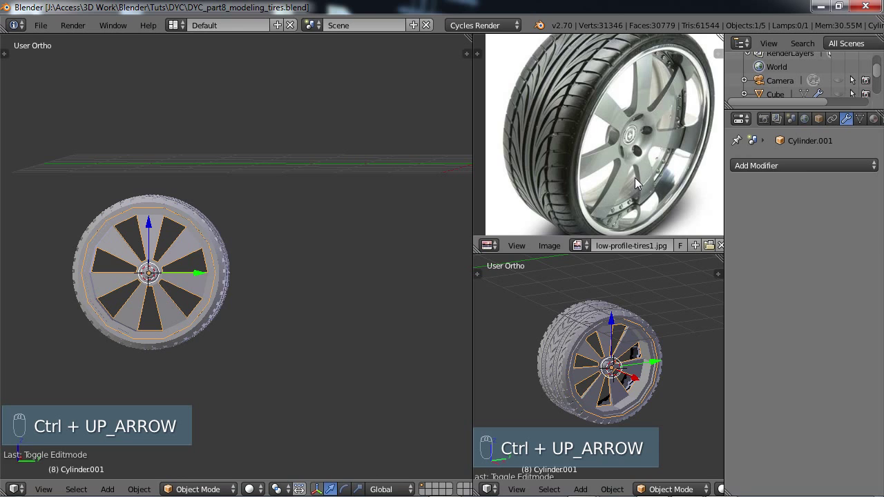
pyautogui.hotkey('ctrl', 'Up')
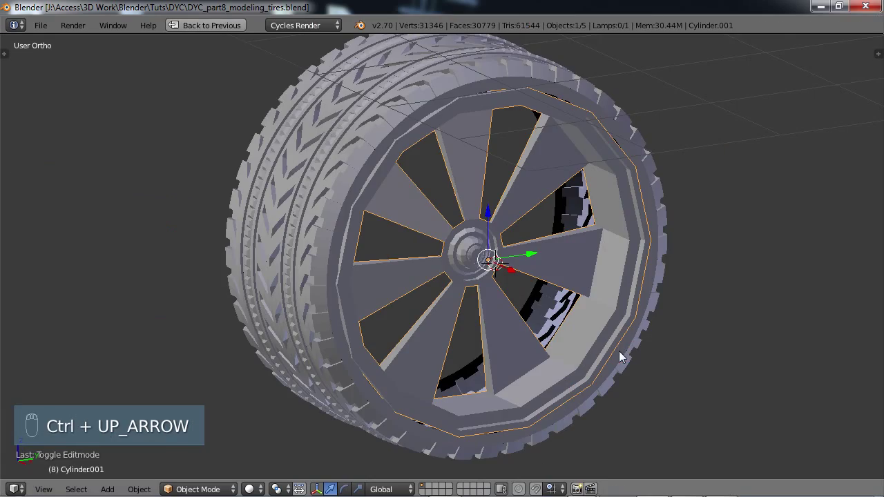
pyautogui.moveTo(629, 400); pyautogui.dragTo(572, 270, button='middle')
# Step: In Edit Mode, select the edge loop at the rear of the rim's barrel and duplicate it in place
pyautogui.press('Tab')
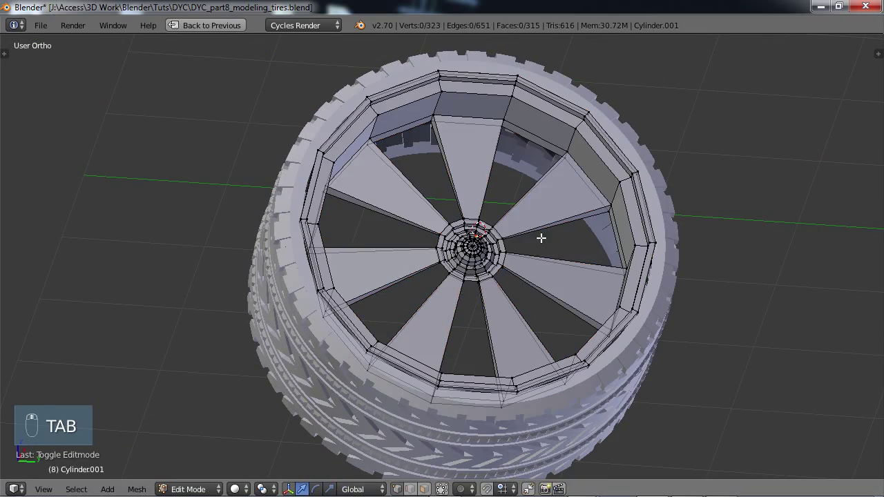
pyautogui.scroll(2, 555, 253)
pyautogui.moveTo(533, 241); pyautogui.dragTo(599, 338, button='middle')
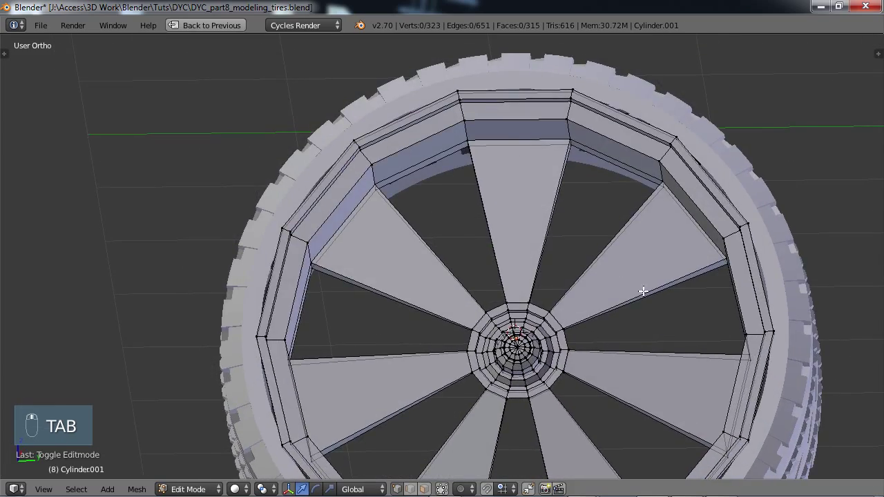
pyautogui.moveTo(643, 291); pyautogui.dragTo(587, 273, button='middle')
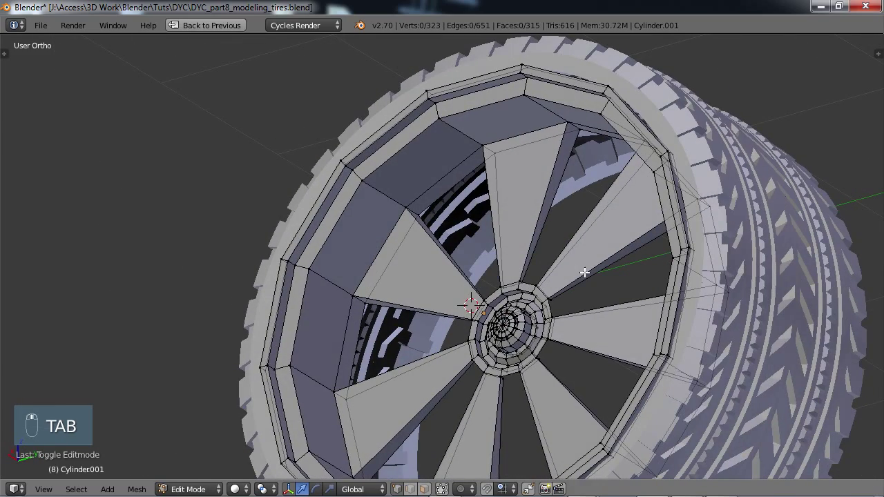
pyautogui.keyDown('alt'); pyautogui.rightClick(452, 189); pyautogui.keyUp('alt')
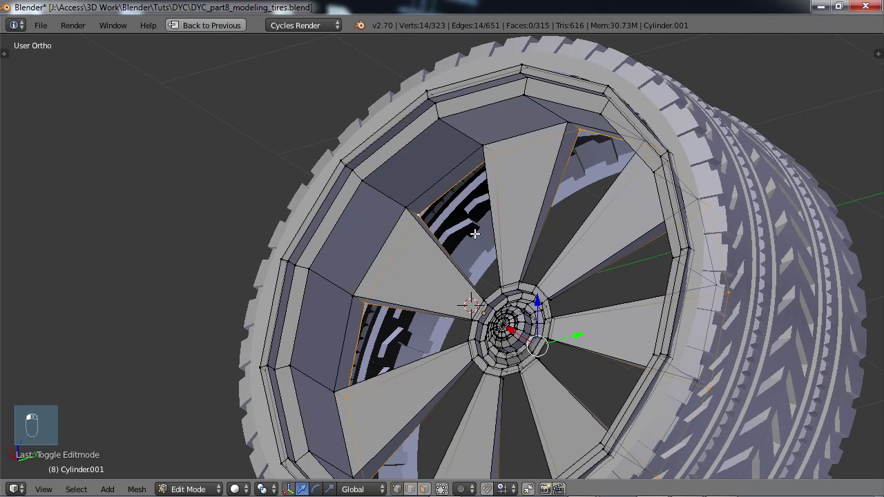
pyautogui.moveTo(474, 234); pyautogui.dragTo(547, 319, button='middle')
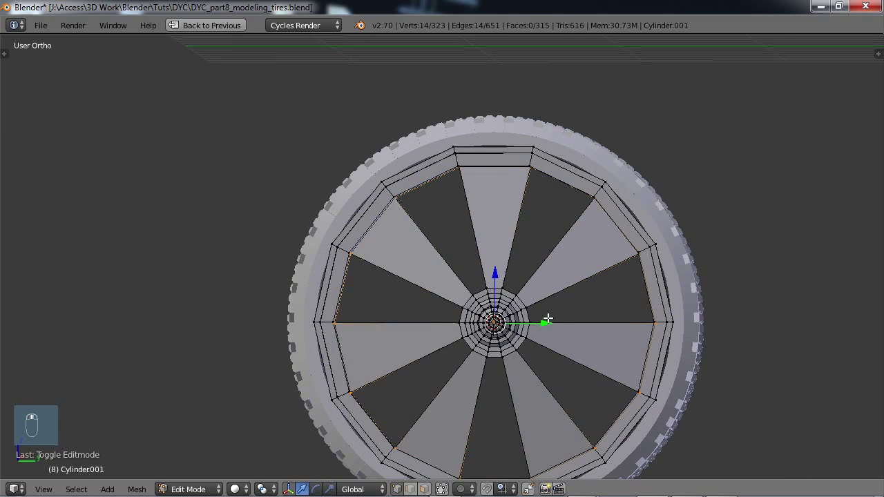
pyautogui.hotkey('shift', 'd')
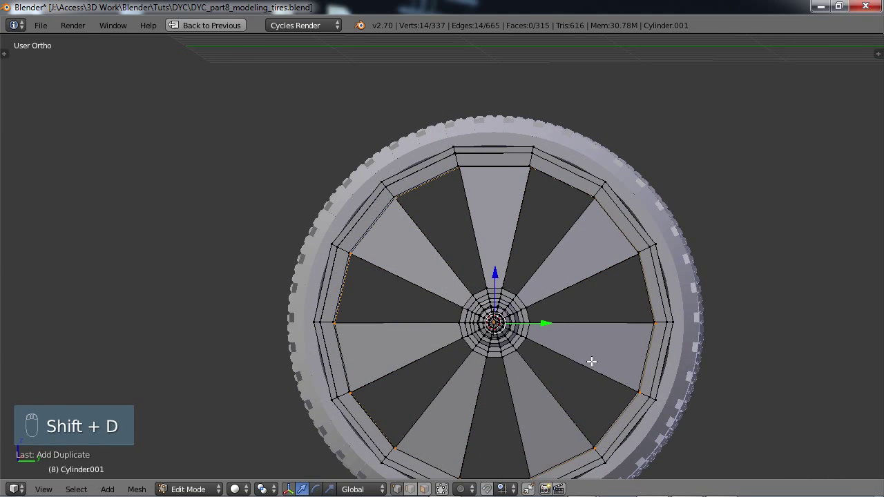
# Step: Extrude the duplicated loop and scale it to about 0.95 to form an inner flange behind the spokes
pyautogui.moveTo(592, 361); pyautogui.dragTo(578, 393, button='middle')
pyautogui.moveTo(572, 358); pyautogui.dragTo(537, 325, button='middle')
pyautogui.press('e')
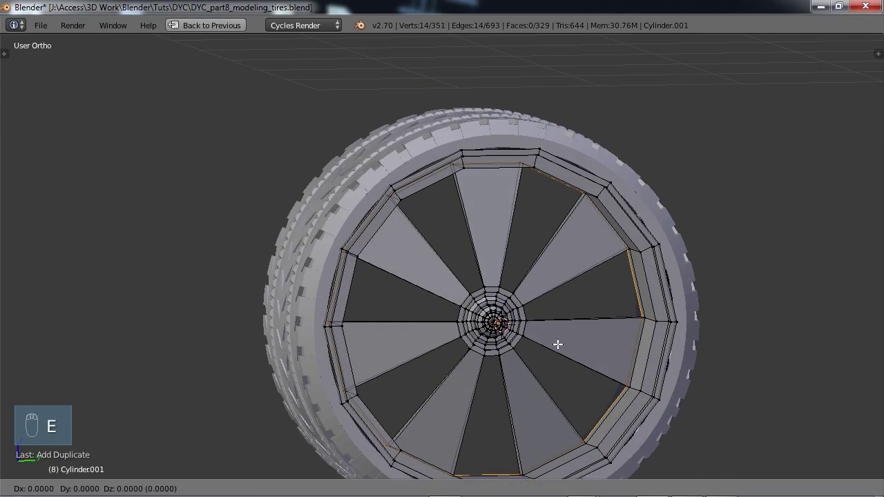
pyautogui.rightClick(557, 344)
pyautogui.press('s')
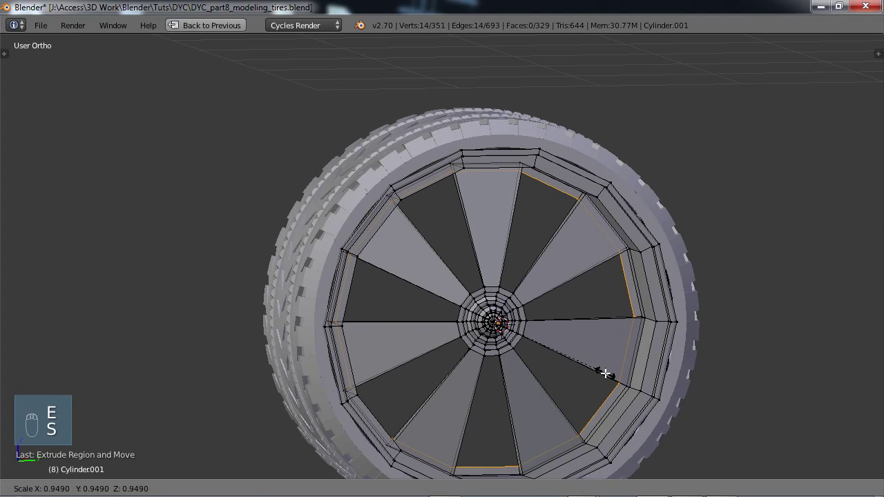
pyautogui.click(605, 373)
# Step: Extrude the flange's inner loop and move it along X slightly deeper into the wheel
pyautogui.moveTo(605, 372); pyautogui.dragTo(552, 335, button='middle')
pyautogui.scroll(3, 567, 341)
pyautogui.press('e')
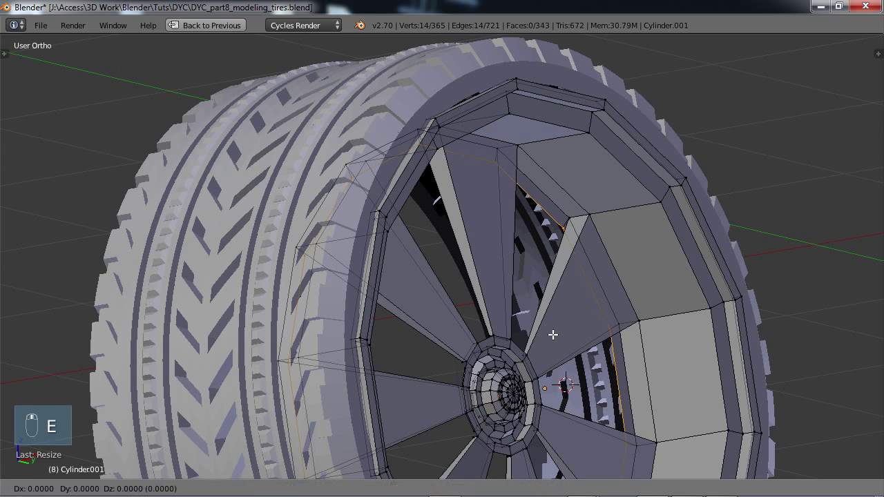
pyautogui.rightClick(560, 344)
pyautogui.moveTo(502, 400); pyautogui.dragTo(487, 401)
# Step: Extrude the flange's rear loop in place and scale it up slightly to turn the edge back outward
pyautogui.press('e')
pyautogui.rightClick(509, 413)
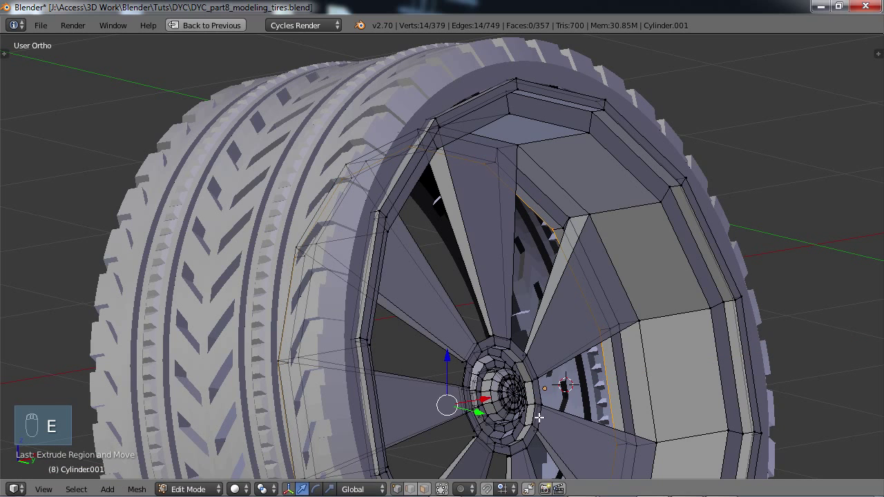
pyautogui.press('s')
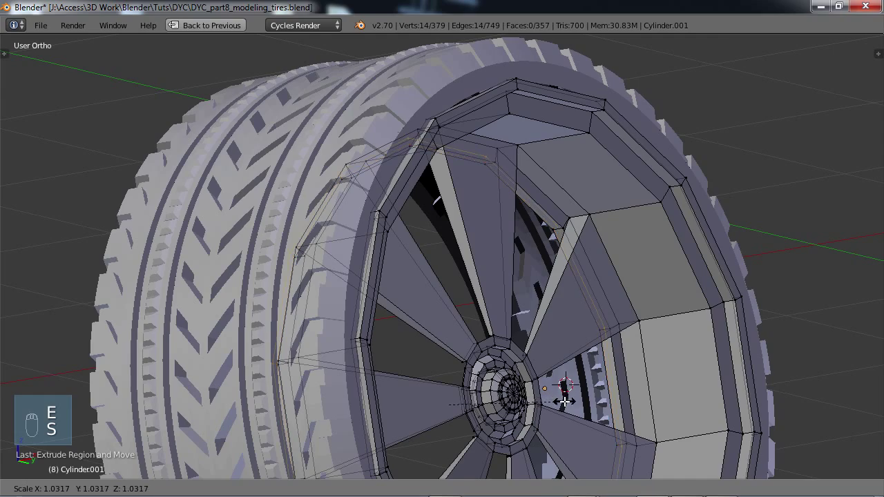
pyautogui.click(560, 392)
pyautogui.scroll(-3, 516, 375)
pyautogui.moveTo(515, 375); pyautogui.dragTo(634, 385, button='middle')
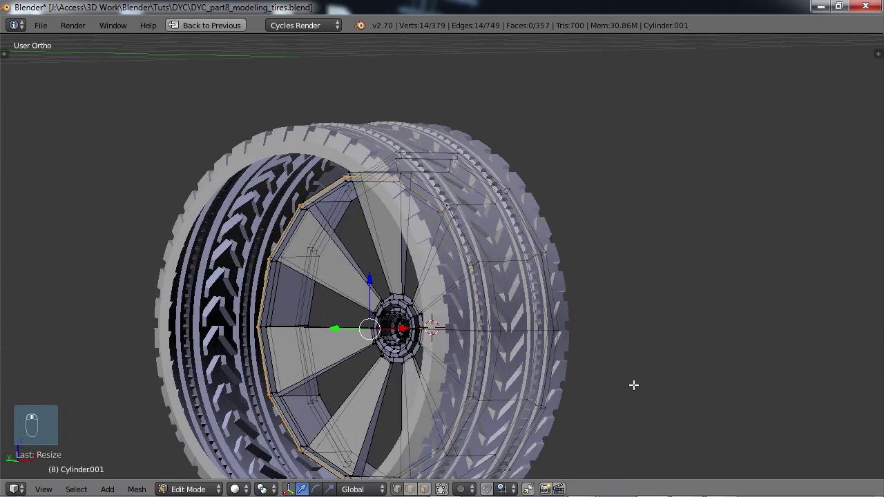
# Step: Try to move the flange's rear edge loop about -0.03 along X, and undo that move
pyautogui.moveTo(382, 334); pyautogui.dragTo(543, 335, button='middle')
pyautogui.scroll(3, 543, 335)
pyautogui.scroll(3, 543, 335)
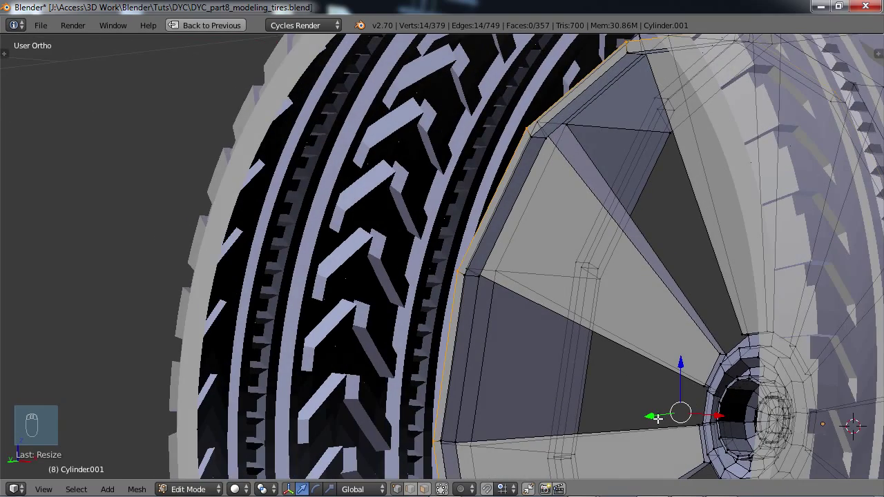
pyautogui.moveTo(658, 418); pyautogui.dragTo(695, 418, button='middle')
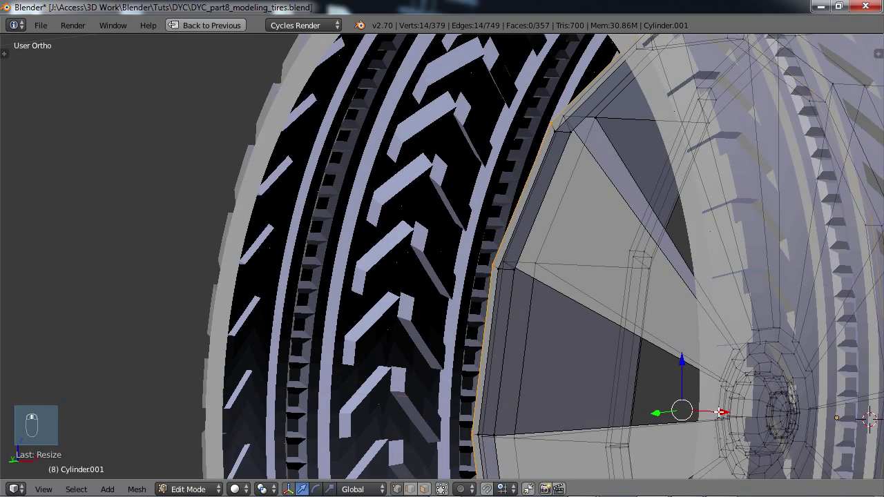
pyautogui.moveTo(721, 413); pyautogui.dragTo(709, 414)
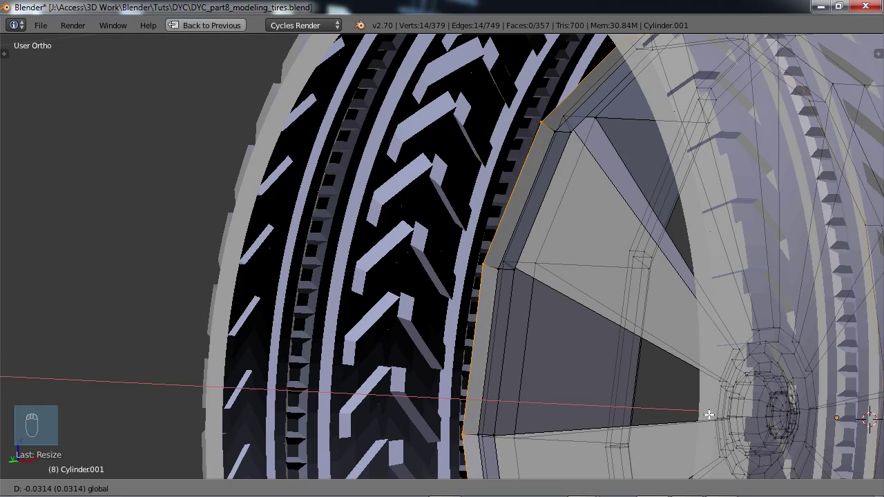
pyautogui.click(709, 414)
pyautogui.scroll(-4, 644, 341)
pyautogui.moveTo(643, 343); pyautogui.dragTo(711, 262, button='middle')
pyautogui.scroll(4, 479, 336)
pyautogui.hotkey('ctrl', 'z')
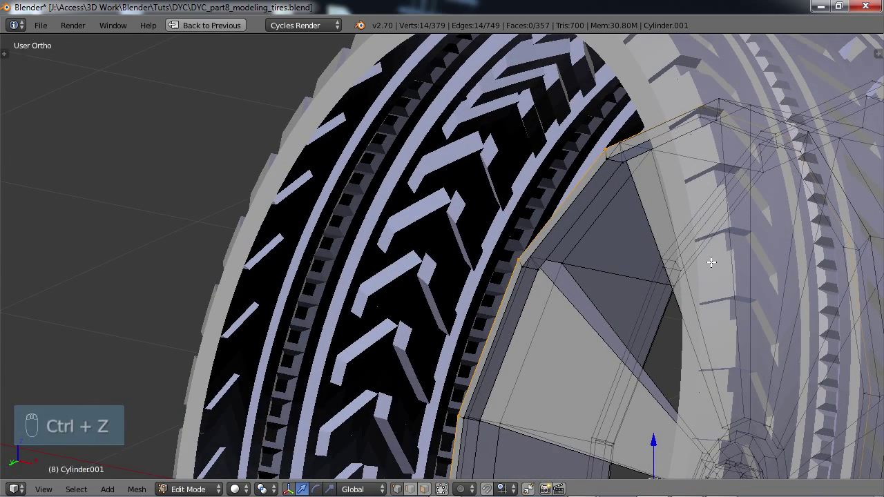
# Step: Undo the last scaling of the flange's rear edge loop and move the loop about 0.02 along X instead
pyautogui.hotkey('ctrl', 'z')
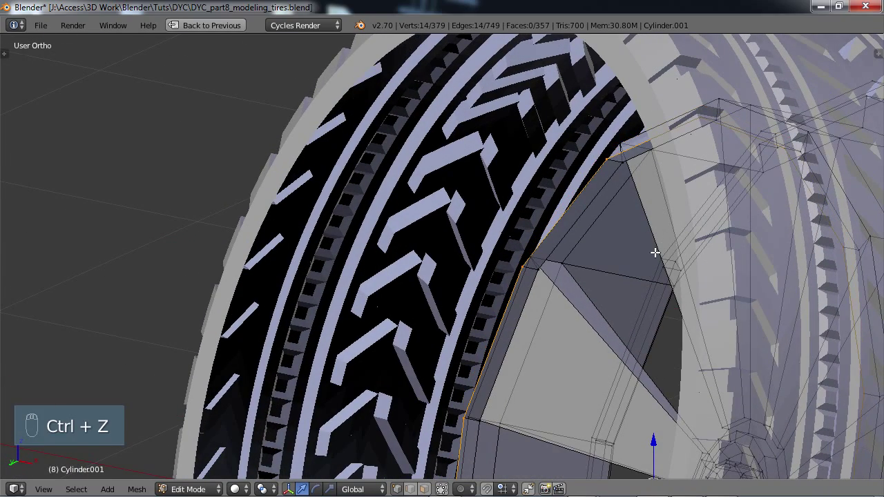
pyautogui.moveTo(661, 253); pyautogui.dragTo(558, 400, button='middle')
pyautogui.press('g')
pyautogui.press('x')
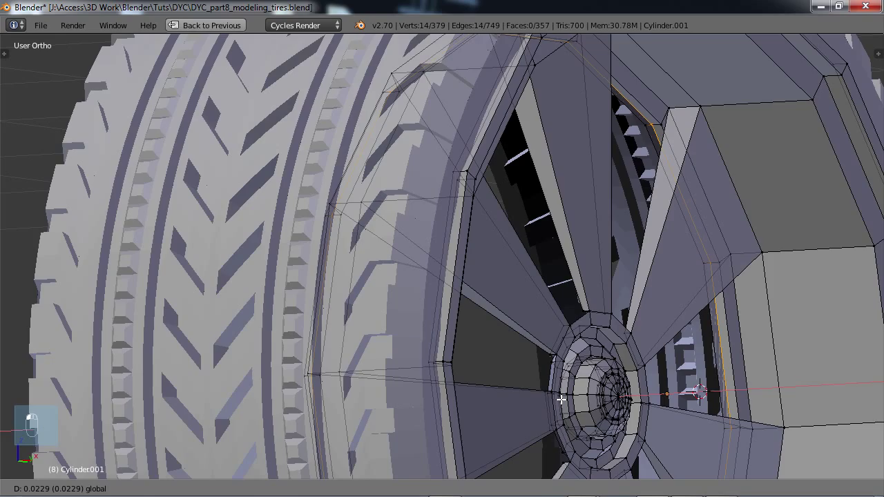
pyautogui.click(561, 399)
pyautogui.scroll(-5, 562, 399)
pyautogui.moveTo(580, 312); pyautogui.dragTo(554, 311, button='middle')
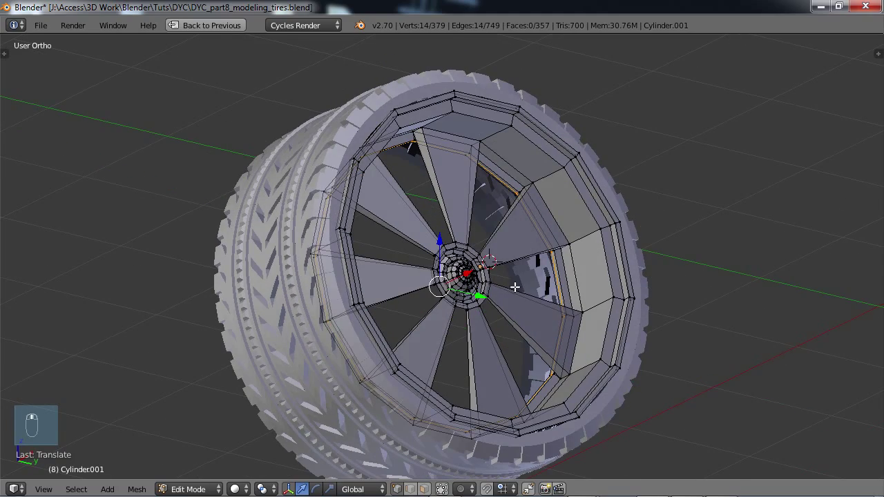
pyautogui.moveTo(514, 251)
pyautogui.mouseDown(button='middle')
pyautogui.moveTo(503, 310)
pyautogui.moveTo(517, 310)
pyautogui.moveTo(519, 231)
pyautogui.moveTo(502, 250)
pyautogui.mouseUp(button='middle')
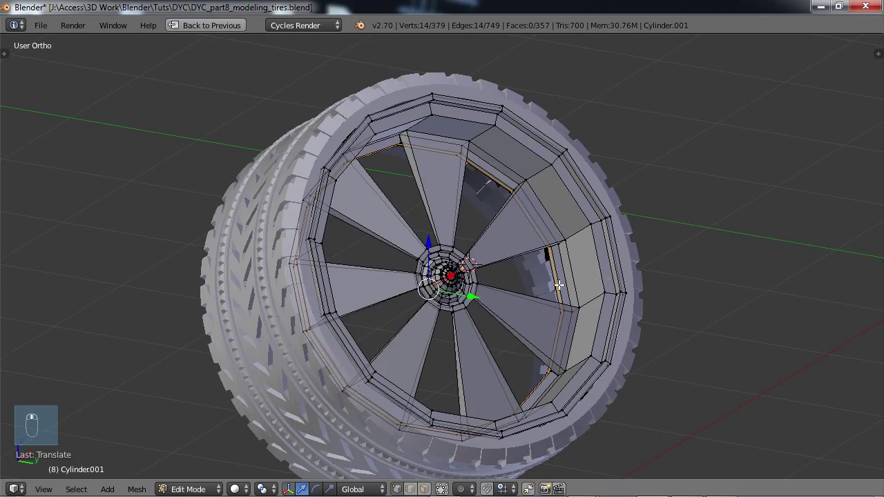
pyautogui.moveTo(558, 286); pyautogui.dragTo(563, 322, button='middle')
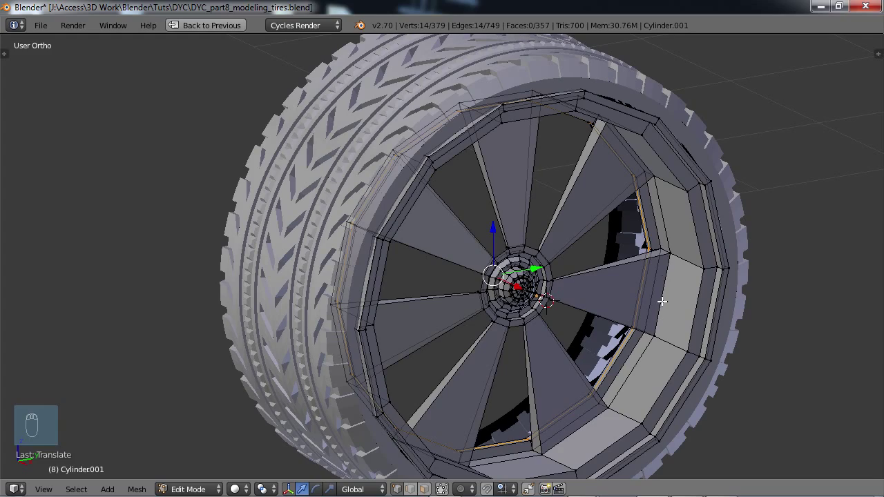
pyautogui.moveTo(644, 317); pyautogui.dragTo(619, 303, button='middle')
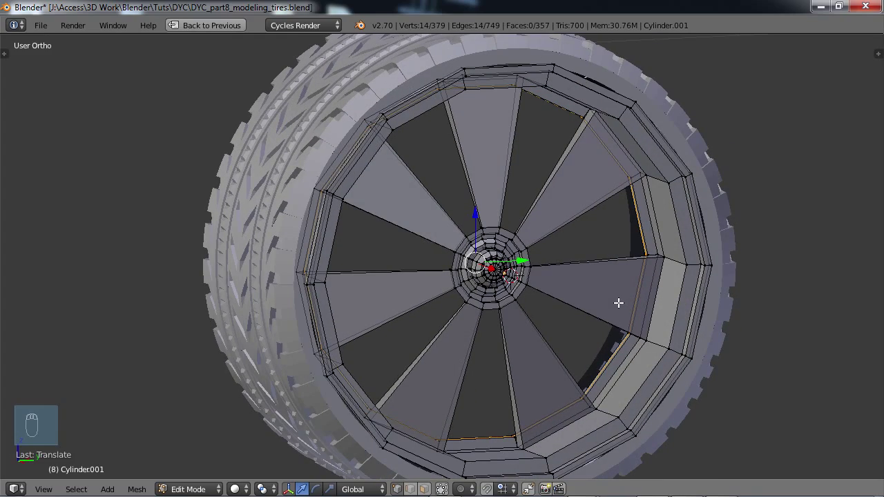
# Step: In right view, select the whole rim mesh in face mode and circle-deselect the spokes and hub, keeping the barrel, lip and flange selected
pyautogui.press('KP_3')
pyautogui.press('a')
pyautogui.press('a')
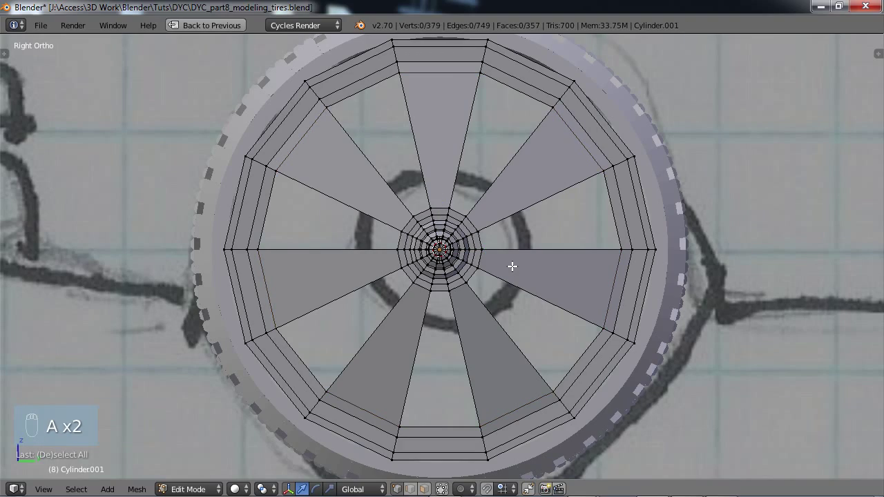
pyautogui.press('a')
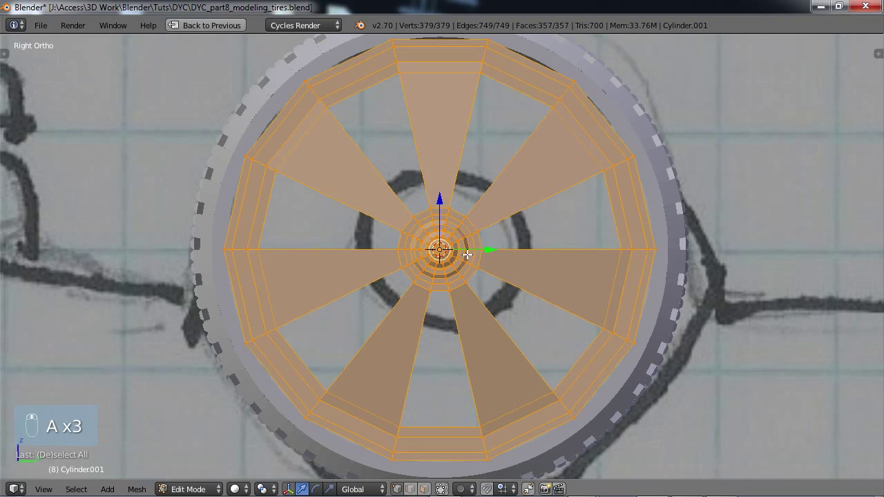
pyautogui.moveTo(468, 255)
pyautogui.mouseDown(button='middle')
pyautogui.moveTo(552, 257)
pyautogui.moveTo(472, 262)
pyautogui.mouseUp(button='middle')
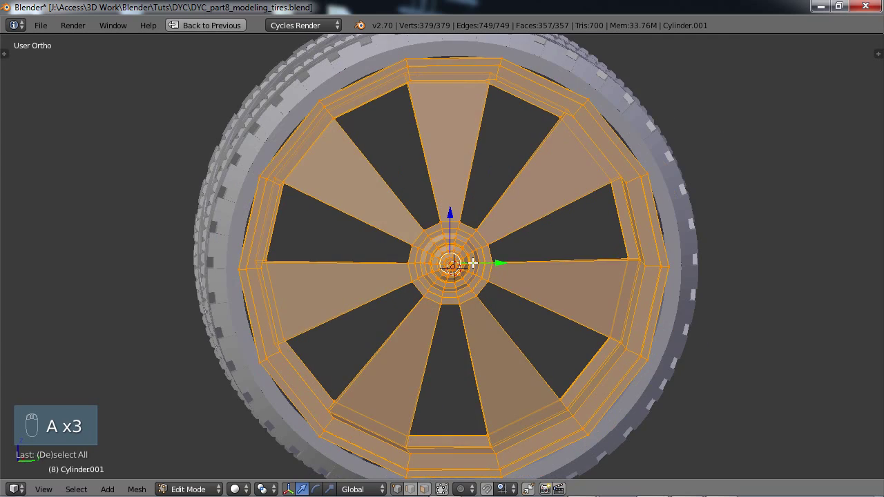
pyautogui.press('KP_3')
pyautogui.keyDown('shift'); pyautogui.moveTo(451, 223); pyautogui.dragTo(459, 248, button='middle'); pyautogui.keyUp('shift')
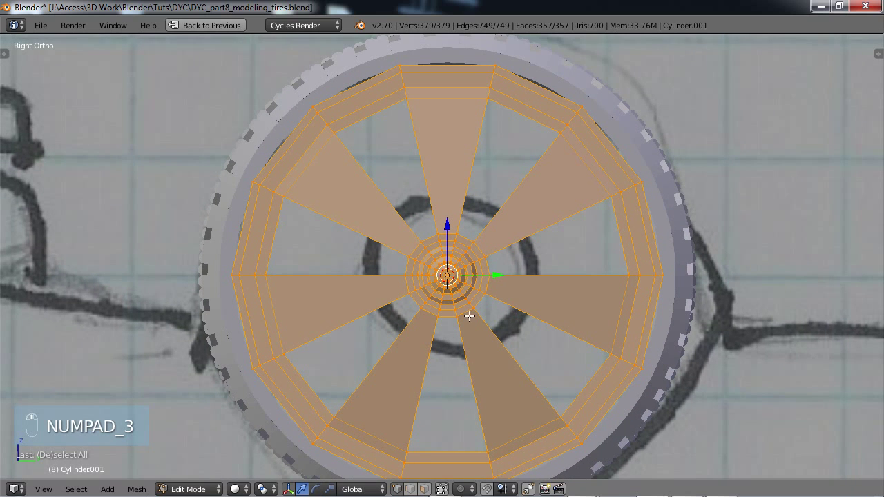
pyautogui.click(424, 489)
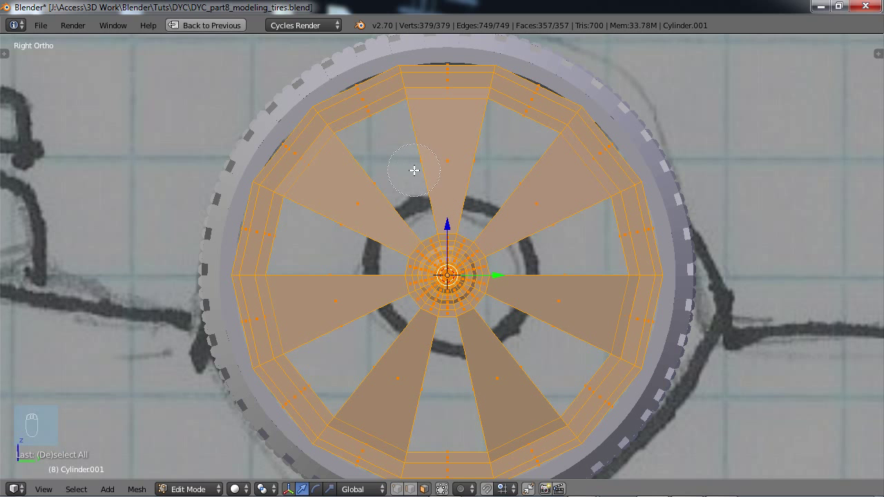
pyautogui.moveTo(418, 167); pyautogui.dragTo(423, 166, button='middle')
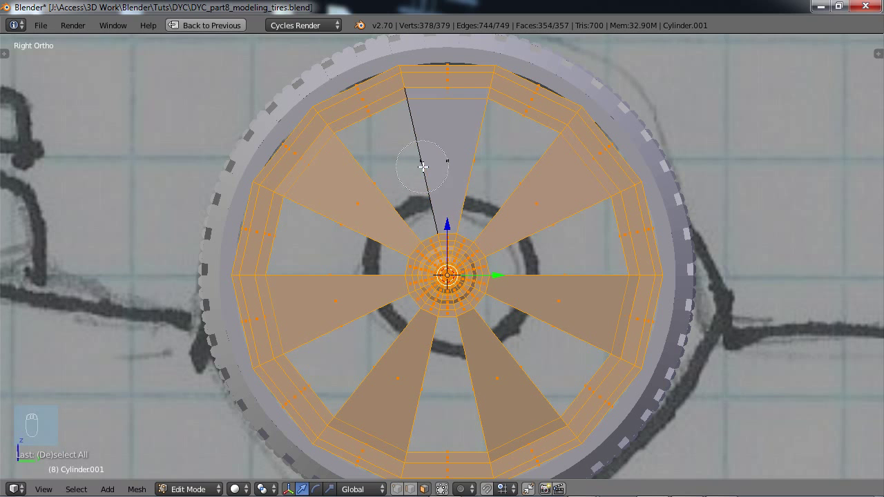
pyautogui.moveTo(504, 180)
pyautogui.mouseDown(button='middle')
pyautogui.moveTo(557, 256)
pyautogui.moveTo(444, 270)
pyautogui.moveTo(535, 344)
pyautogui.moveTo(418, 371)
pyautogui.moveTo(336, 325)
pyautogui.moveTo(348, 191)
pyautogui.moveTo(424, 168)
pyautogui.mouseUp(button='middle')
pyautogui.moveTo(451, 262); pyautogui.dragTo(541, 260, button='middle')
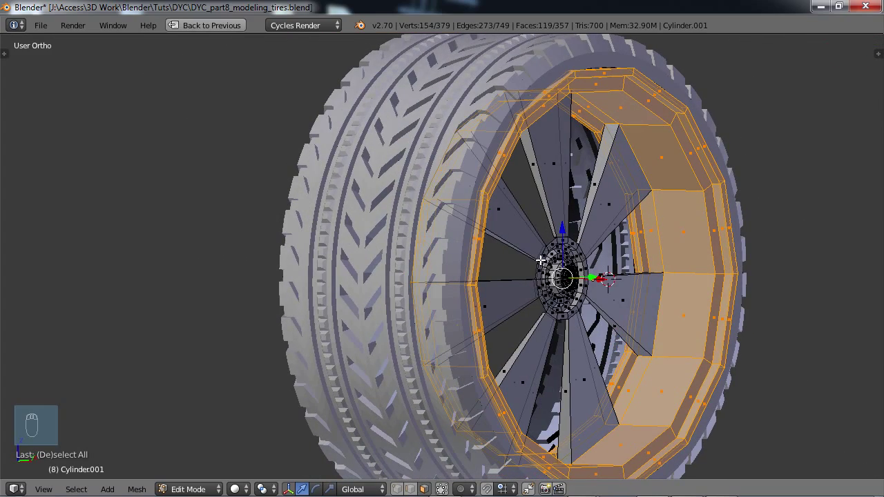
# Step: Duplicate the selected barrel faces in place and scale the copy by -1 to mirror it
pyautogui.hotkey('shift', 'd')
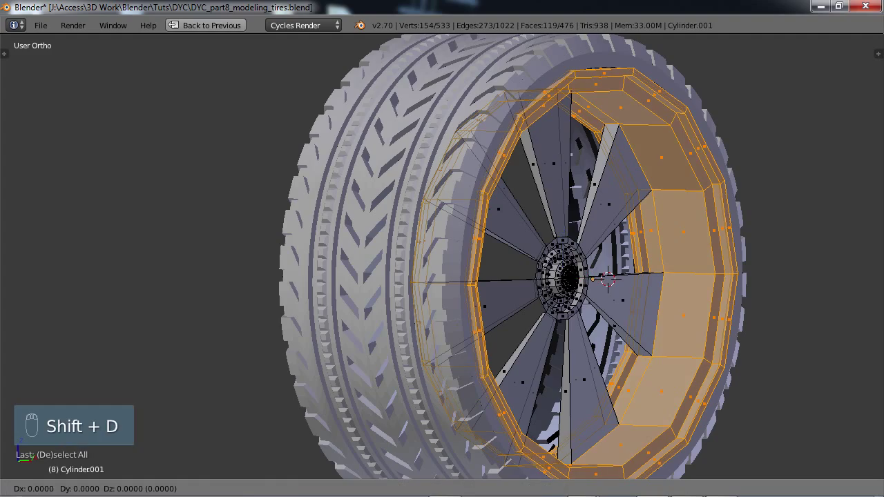
pyautogui.moveTo(606, 253); pyautogui.dragTo(596, 277, button='middle')
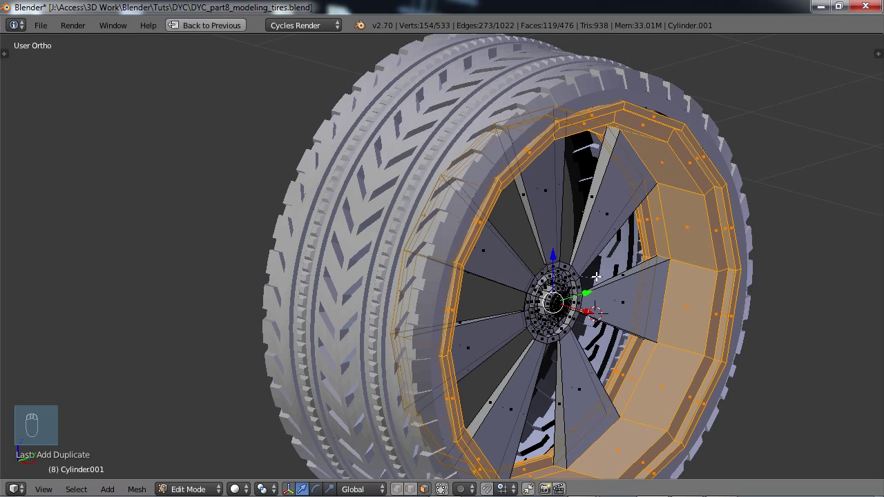
pyautogui.press('s')
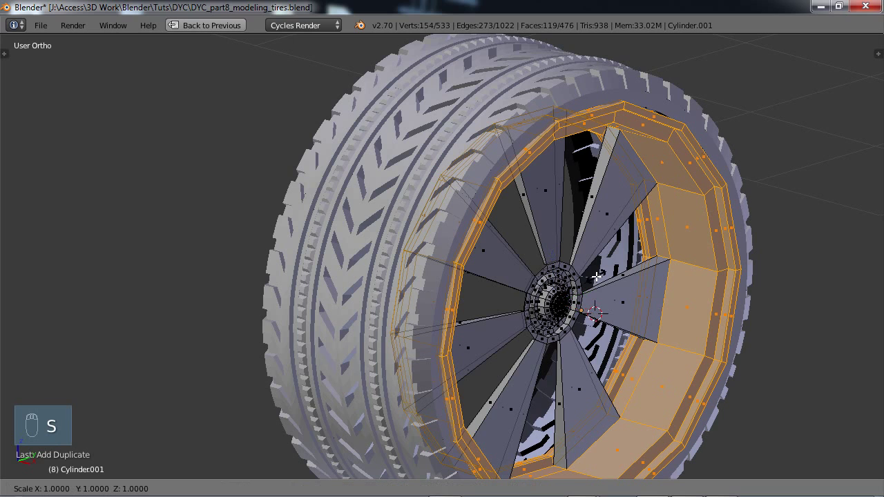
pyautogui.write('-1')
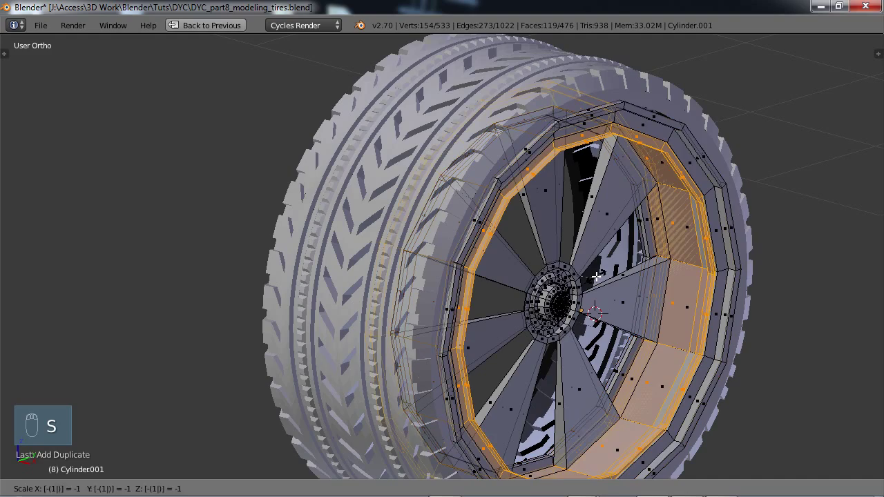
pyautogui.click(596, 277)
# Step: Move the mirrored barrel about -0.53 along X to place it behind the spokes
pyautogui.moveTo(509, 134); pyautogui.dragTo(551, 120, button='middle')
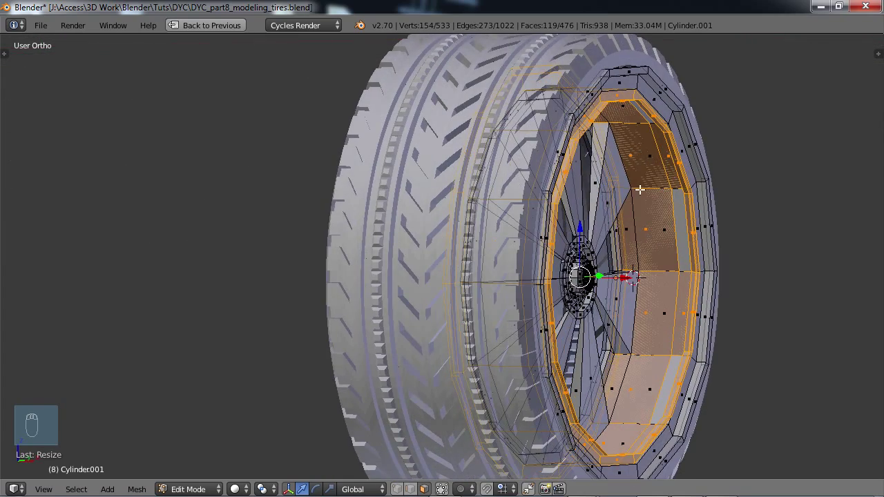
pyautogui.moveTo(640, 189); pyautogui.dragTo(616, 312, button='middle')
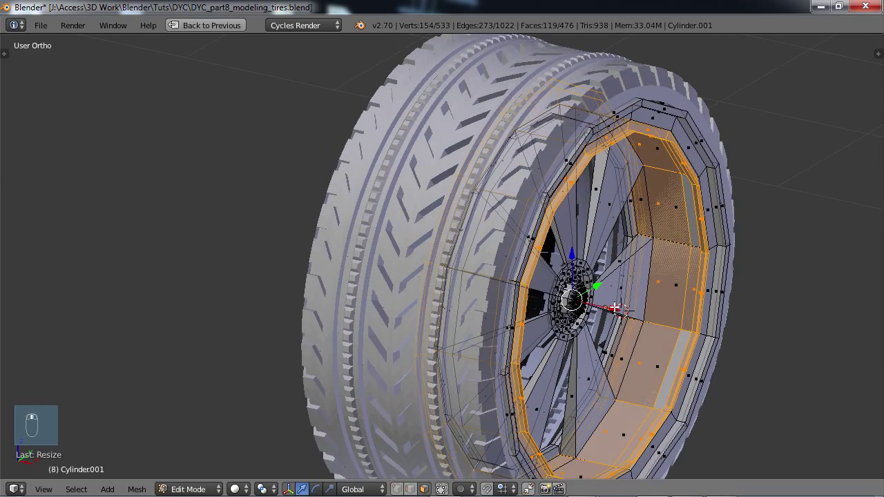
pyautogui.press('g')
pyautogui.press('x')
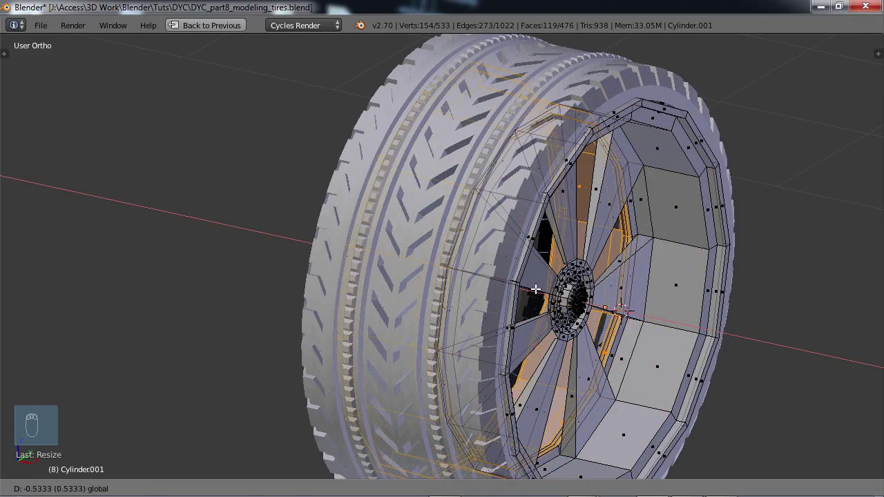
pyautogui.click(535, 290)
# Step: Shift the mirrored barrel slightly in the negative X direction to separate it from the front barrel's inner flange
pyautogui.moveTo(529, 292); pyautogui.dragTo(486, 314, button='middle')
pyautogui.scroll(4, 568, 318)
pyautogui.scroll(3, 486, 320)
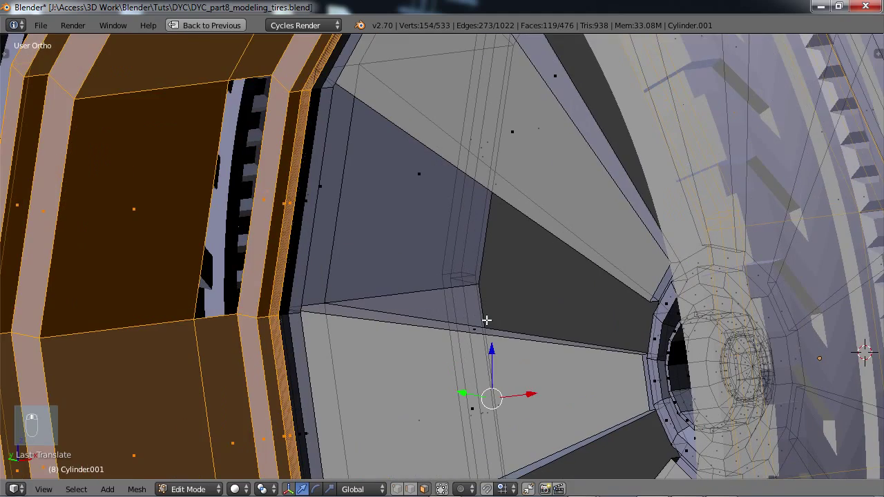
pyautogui.moveTo(525, 391)
pyautogui.mouseDown()
pyautogui.moveTo(537, 396)
pyautogui.moveTo(514, 399)
pyautogui.moveTo(539, 393)
pyautogui.moveTo(518, 390)
pyautogui.mouseUp()
# Step: Check the gap between the two barrel halves through the spokes and nudge the mirrored half a little further back along X
pyautogui.moveTo(518, 390); pyautogui.dragTo(374, 293, button='middle')
pyautogui.scroll(2, 551, 251)
pyautogui.moveTo(380, 238); pyautogui.dragTo(382, 307, button='middle')
pyautogui.scroll(-3, 385, 373)
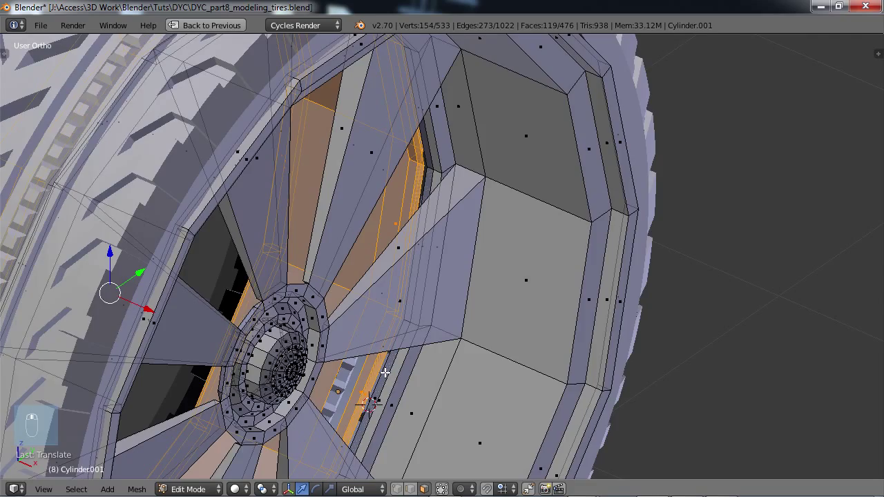
pyautogui.scroll(2, 384, 374)
pyautogui.keyDown('shift'); pyautogui.moveTo(384, 374); pyautogui.dragTo(414, 288, button='middle'); pyautogui.keyUp('shift')
pyautogui.scroll(2, 412, 308)
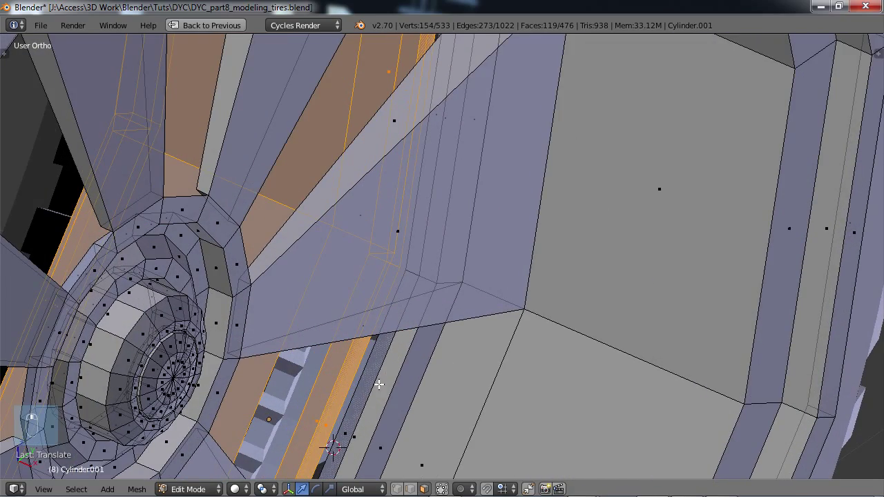
pyautogui.scroll(-2, 368, 378)
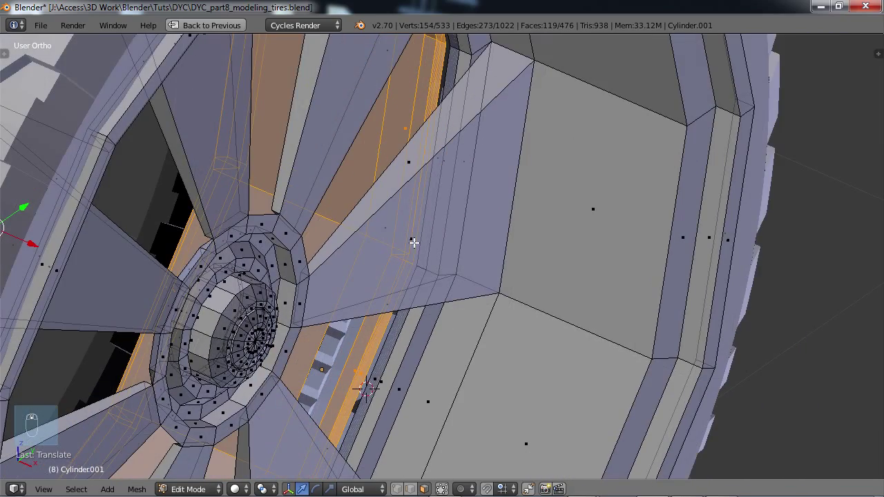
pyautogui.moveTo(413, 242); pyautogui.dragTo(410, 266, button='middle')
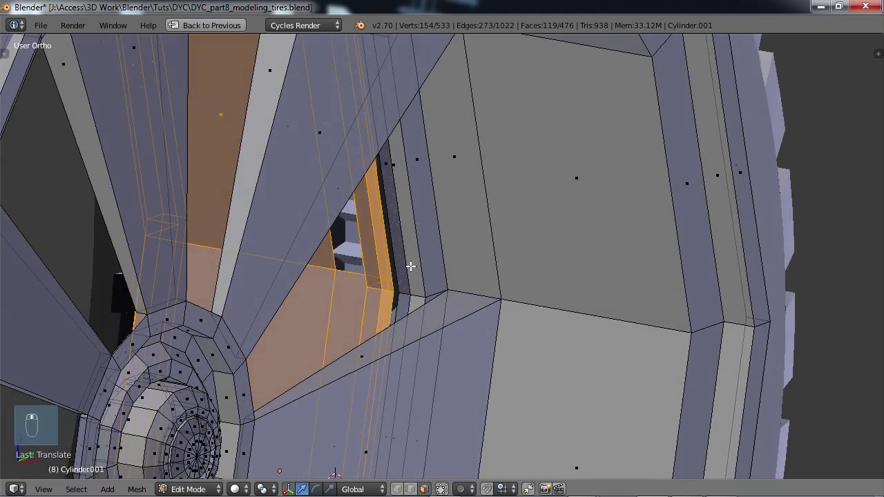
pyautogui.scroll(2, 411, 266)
pyautogui.scroll(4, 385, 299)
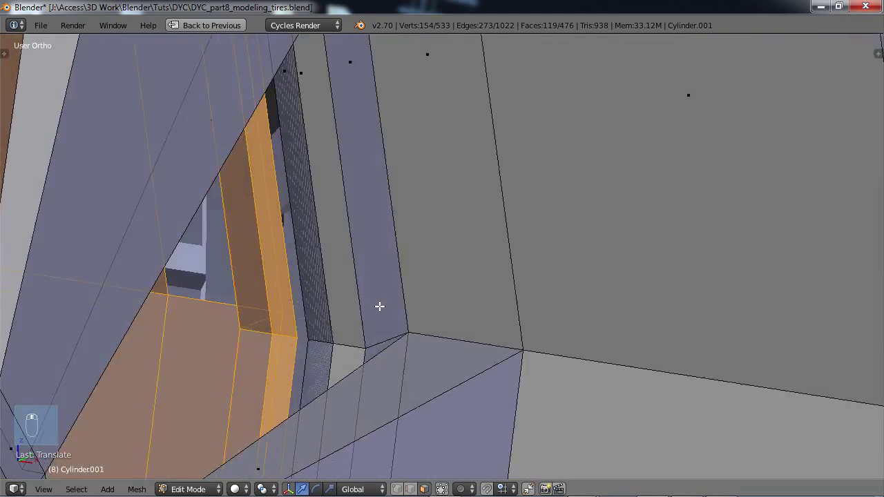
pyautogui.scroll(-6, 364, 291)
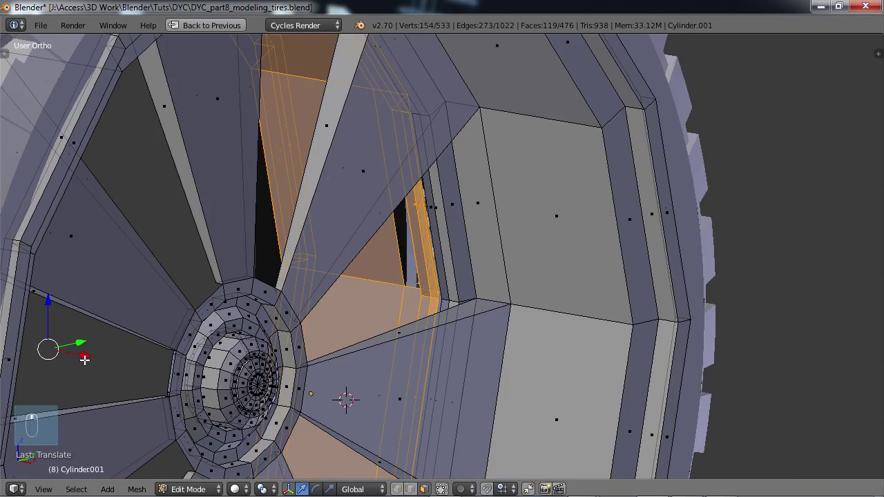
pyautogui.press('g')
pyautogui.press('x')
pyautogui.click(82, 359)
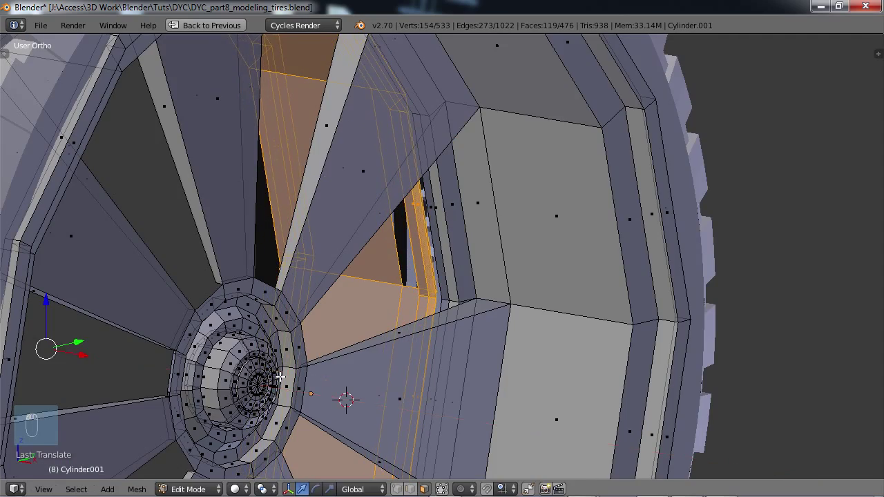
# Step: Switch to vertex selection and select the edge loop at the front barrel's inner flange, in the gap between the spokes
pyautogui.scroll(3, 341, 373)
pyautogui.moveTo(386, 354); pyautogui.dragTo(404, 356, button='middle')
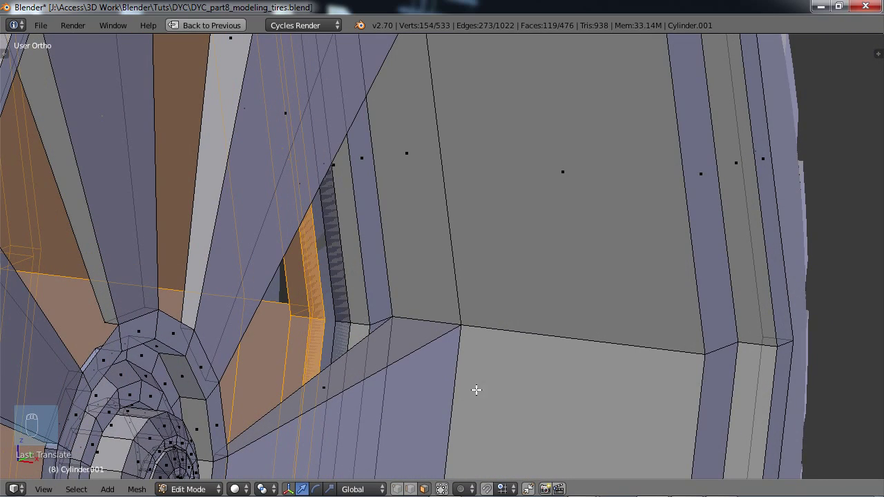
pyautogui.click(398, 489)
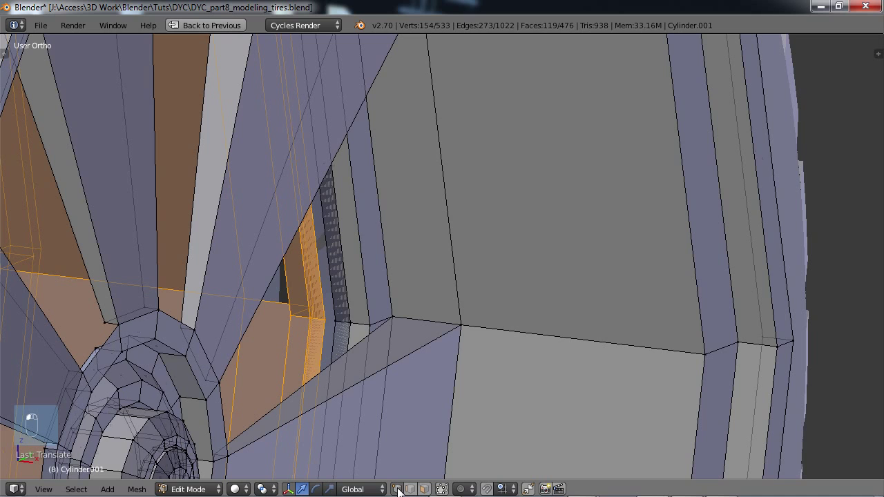
pyautogui.keyDown('alt'); pyautogui.rightClick(329, 263); pyautogui.keyUp('alt')
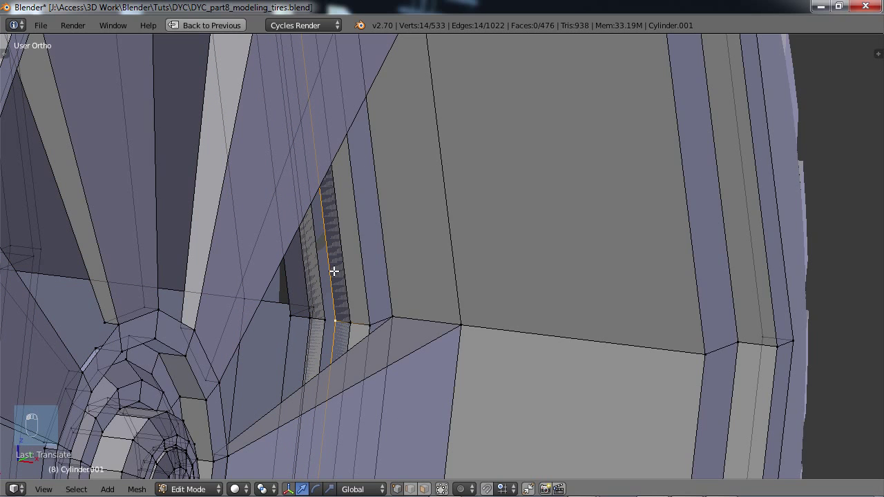
# Step: Try deleting the vertices of the selected inner-flange loop, and undo the deletion
pyautogui.moveTo(338, 281); pyautogui.dragTo(455, 355, button='middle')
pyautogui.press('x')
pyautogui.click(420, 306)
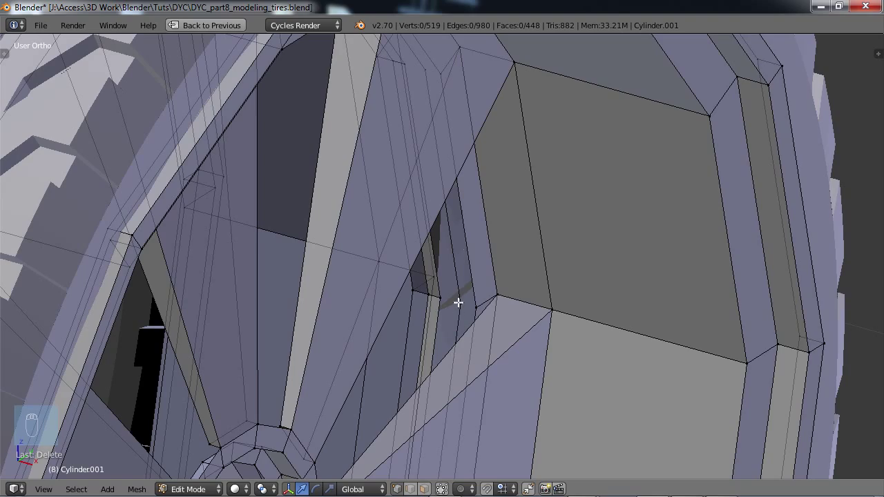
pyautogui.moveTo(460, 287); pyautogui.dragTo(456, 308, button='middle')
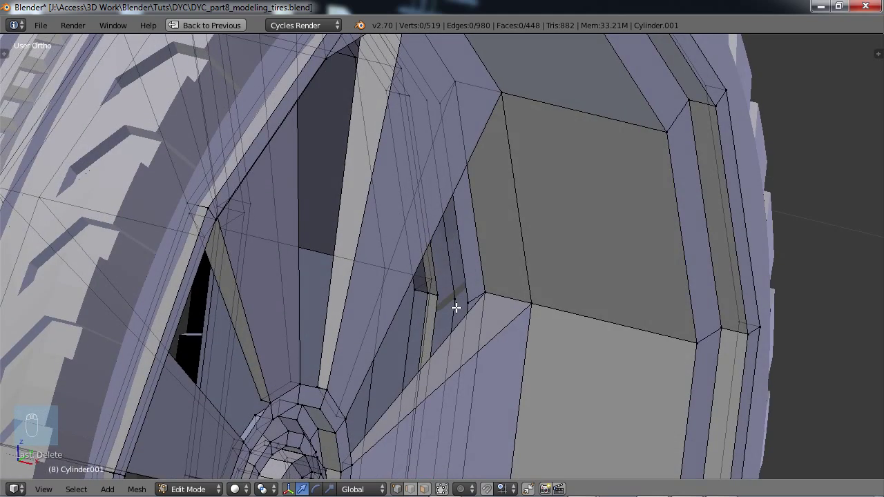
pyautogui.hotkey('ctrl', 'z')
# Step: Scale the selected inner-flange edge loop slightly
pyautogui.scroll(2, 455, 313)
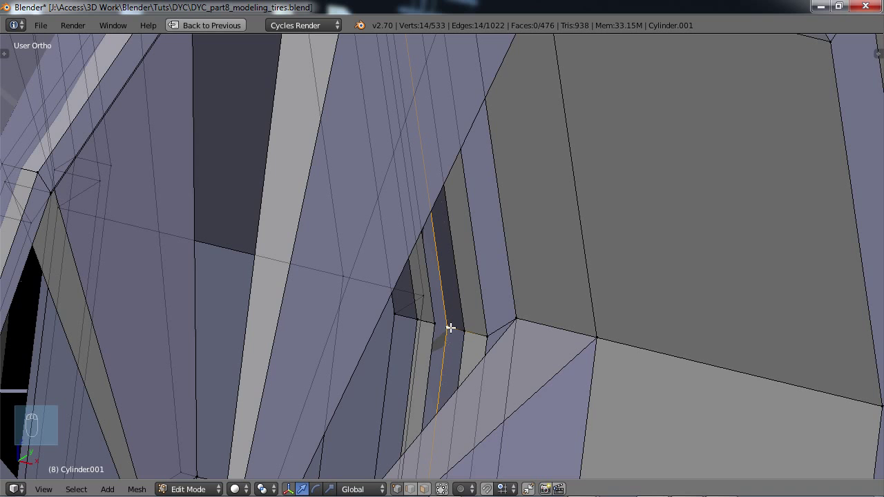
pyautogui.moveTo(466, 330); pyautogui.dragTo(411, 360, button='middle')
pyautogui.press('s')
pyautogui.click(476, 361)
pyautogui.scroll(2, 410, 360)
pyautogui.scroll(3, 410, 360)
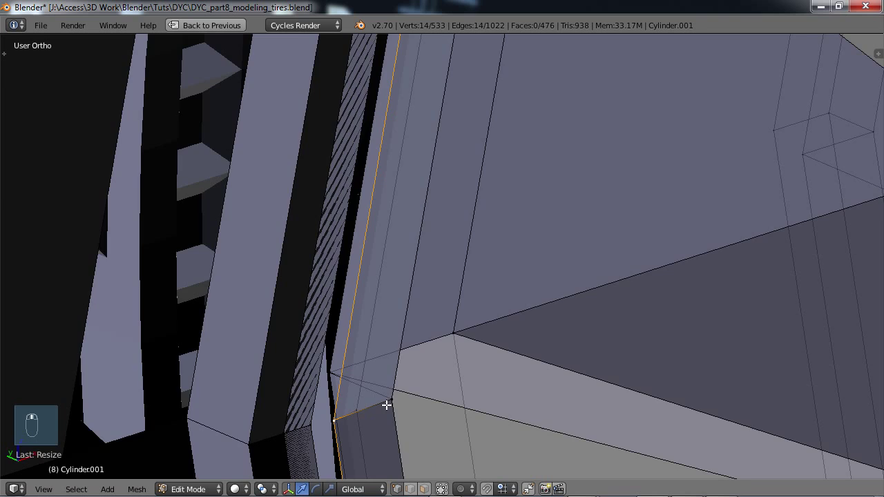
# Step: Select the hidden loop beside the rescaled one at the front barrel's inner edge and delete its vertices
pyautogui.moveTo(386, 406); pyautogui.dragTo(400, 403, button='middle')
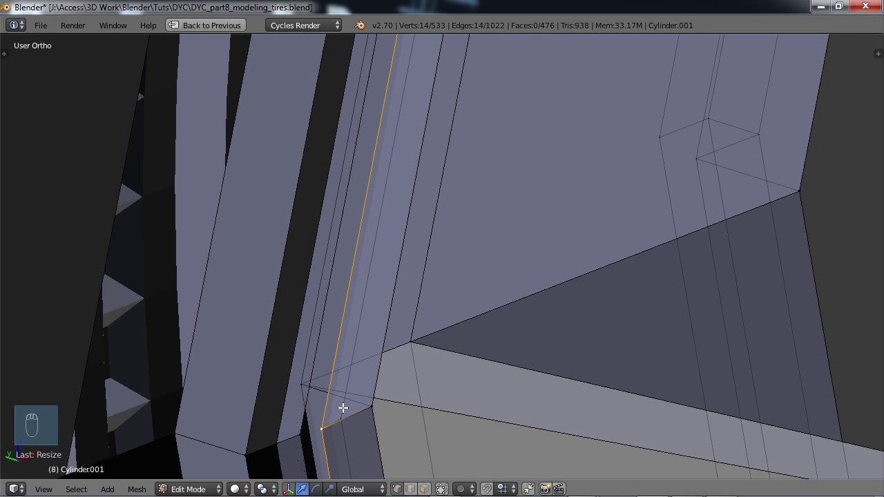
pyautogui.press('space')
pyautogui.press('space')
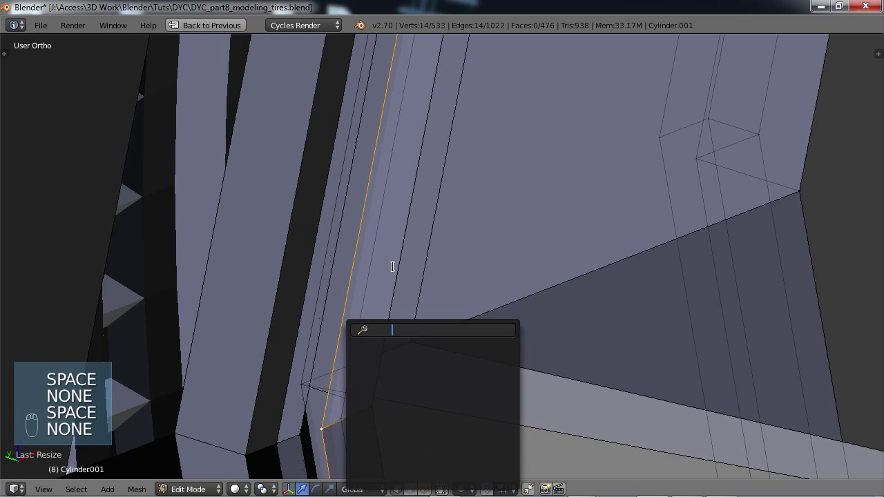
pyautogui.press('Escape')
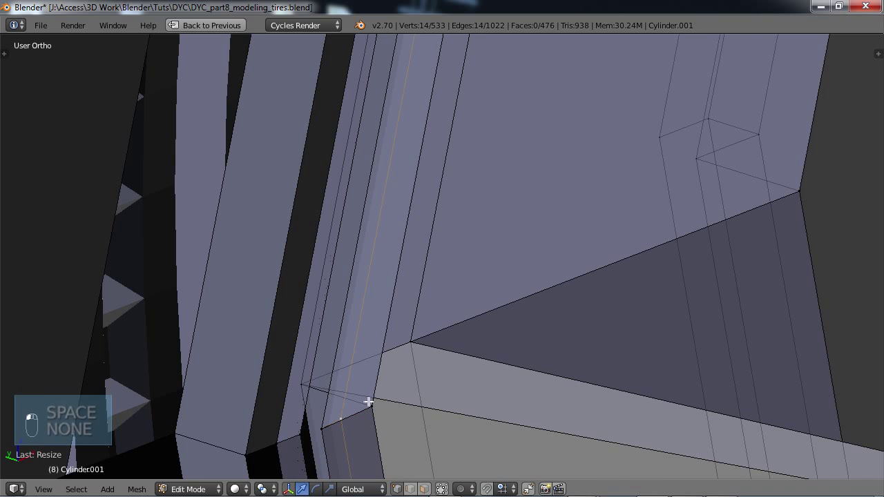
pyautogui.scroll(-6, 366, 402)
pyautogui.press('x')
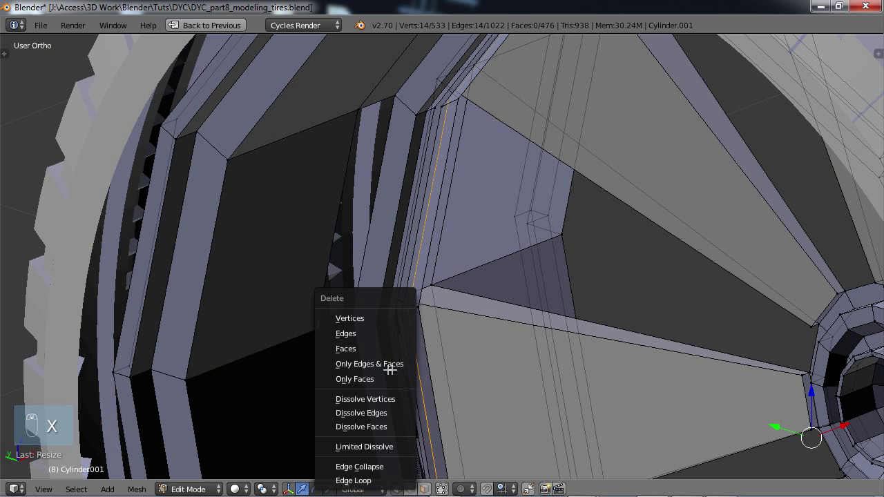
pyautogui.click(376, 316)
# Step: Scale the mirrored barrel's open front edge loop to about 0.99 and remove the redundant edge loop next to it
pyautogui.moveTo(424, 337); pyautogui.dragTo(446, 330, button='middle')
pyautogui.scroll(5, 446, 330)
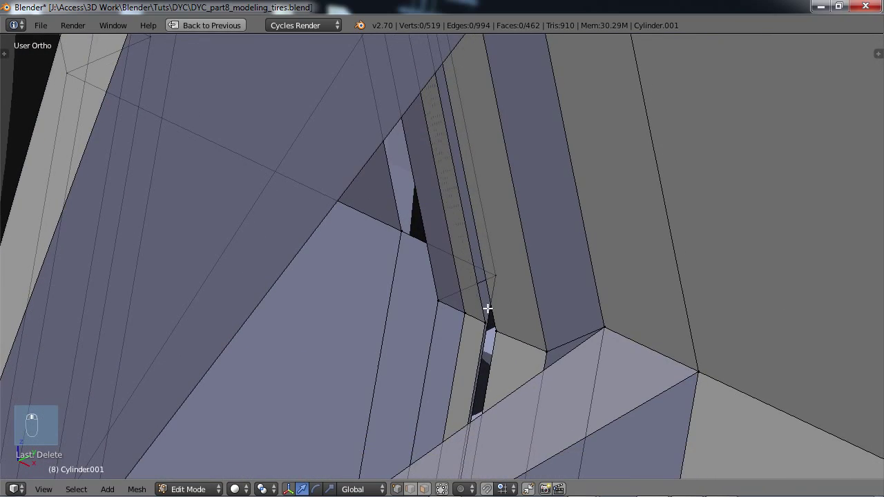
pyautogui.keyDown('alt'); pyautogui.rightClick(485, 316); pyautogui.keyUp('alt')
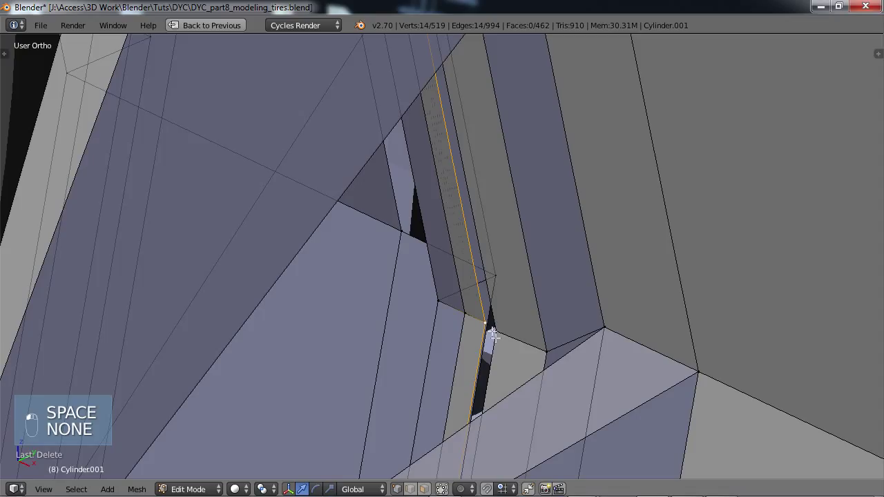
pyautogui.press('s')
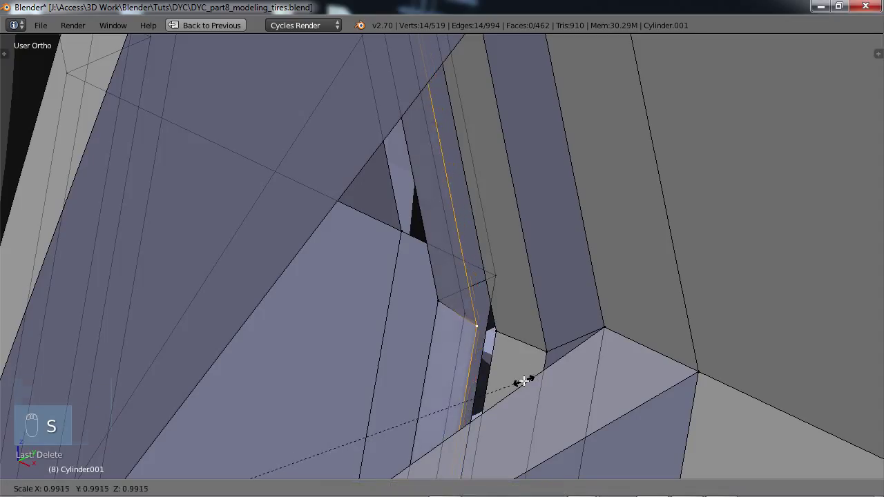
pyautogui.click(519, 381)
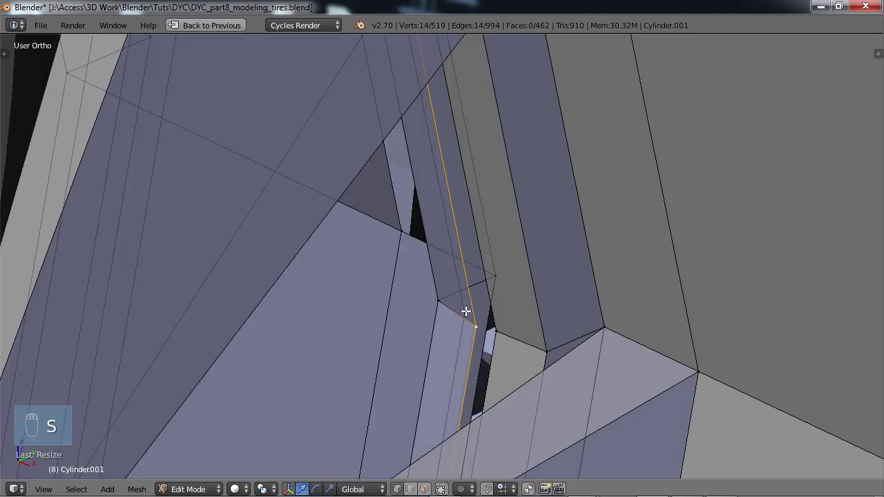
pyautogui.press('x')
pyautogui.click(462, 312)
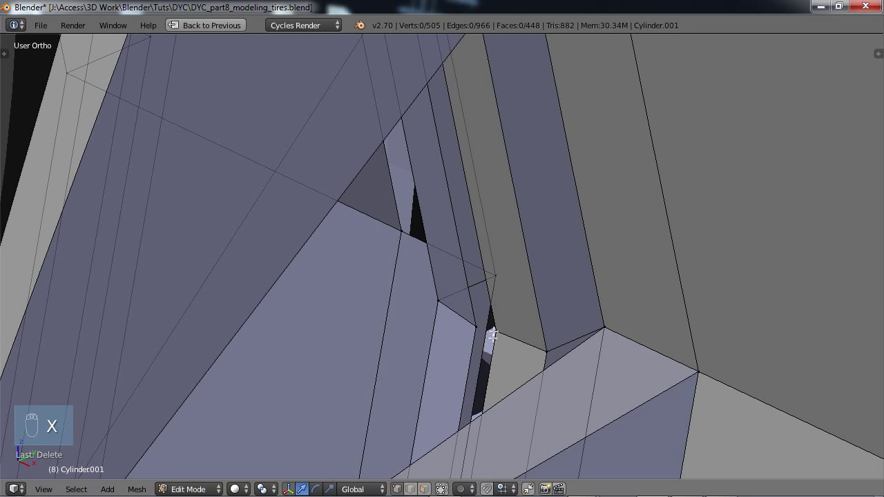
# Step: Select the facing open edge loops of the two barrel halves and join them with Bridge Edge Loops
pyautogui.moveTo(493, 336)
pyautogui.mouseDown(button='middle')
pyautogui.moveTo(507, 335)
pyautogui.moveTo(486, 319)
pyautogui.moveTo(491, 328)
pyautogui.mouseUp(button='middle')
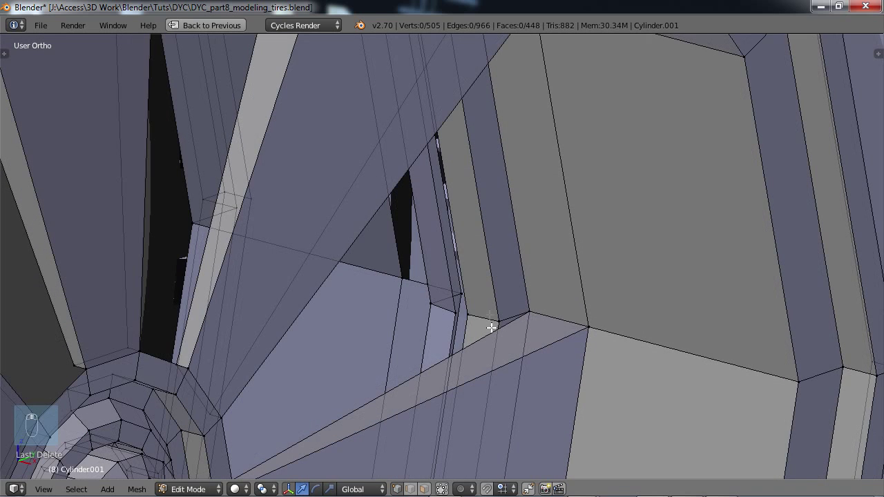
pyautogui.keyDown('alt'); pyautogui.rightClick(442, 247); pyautogui.keyUp('alt')
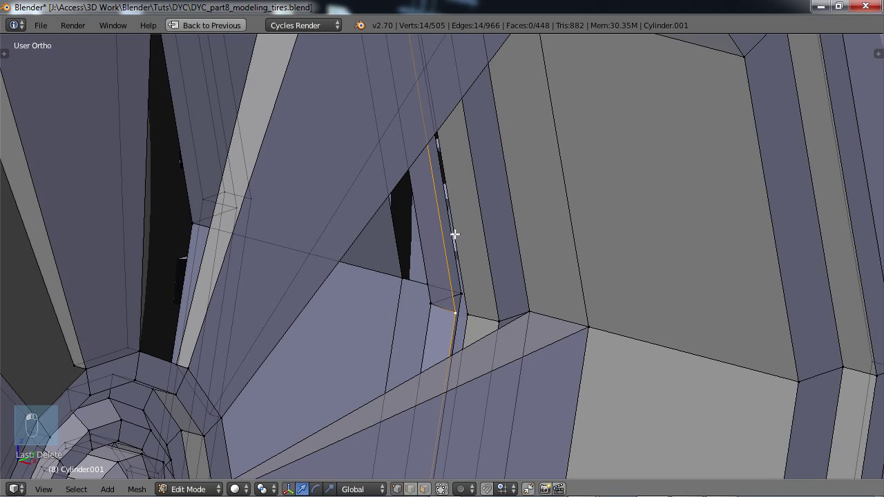
pyautogui.keyDown('alt'); pyautogui.keyDown('shift'); pyautogui.rightClick(455, 235); pyautogui.keyUp('shift'); pyautogui.keyUp('alt')
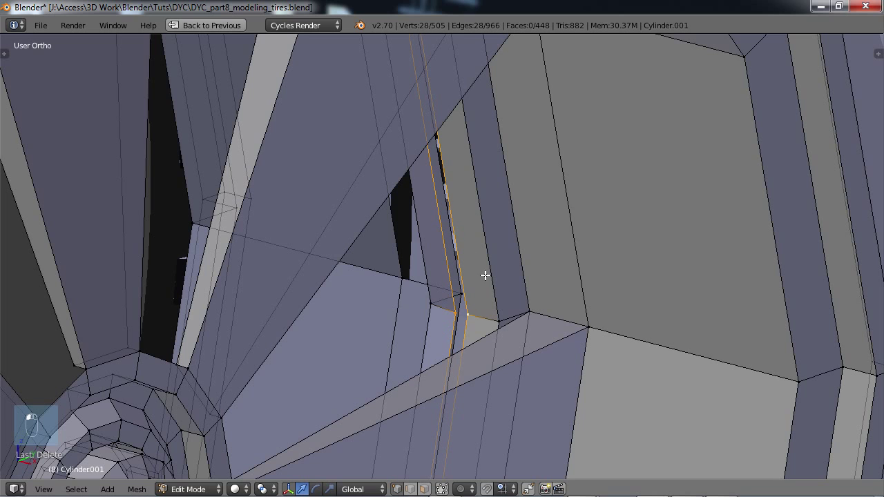
pyautogui.press('w')
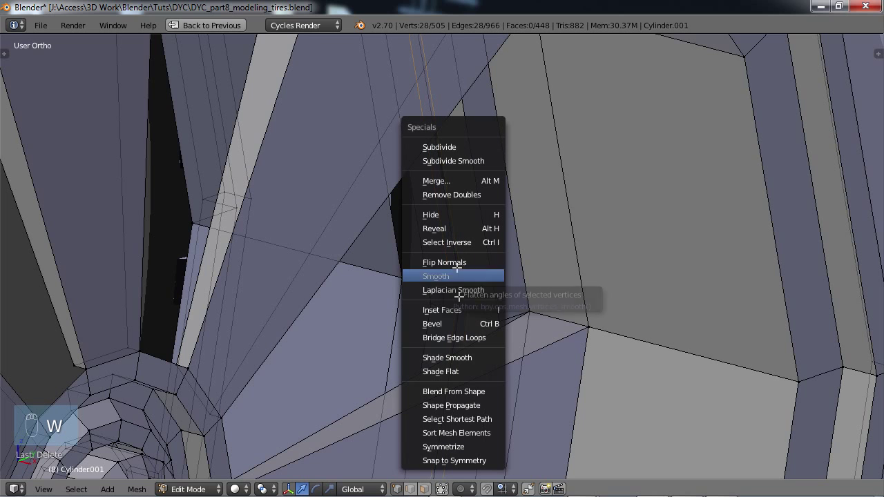
pyautogui.click(440, 337)
# Step: Check the bridged joint in Object Mode and return to Edit Mode with vertex selection
pyautogui.moveTo(454, 329)
pyautogui.mouseDown(button='middle')
pyautogui.moveTo(476, 304)
pyautogui.moveTo(444, 369)
pyautogui.moveTo(450, 315)
pyautogui.mouseUp(button='middle')
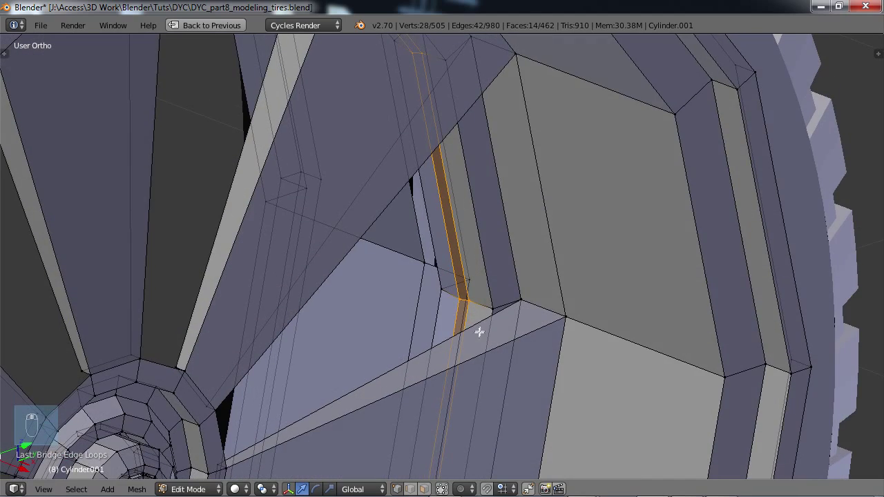
pyautogui.press('Tab')
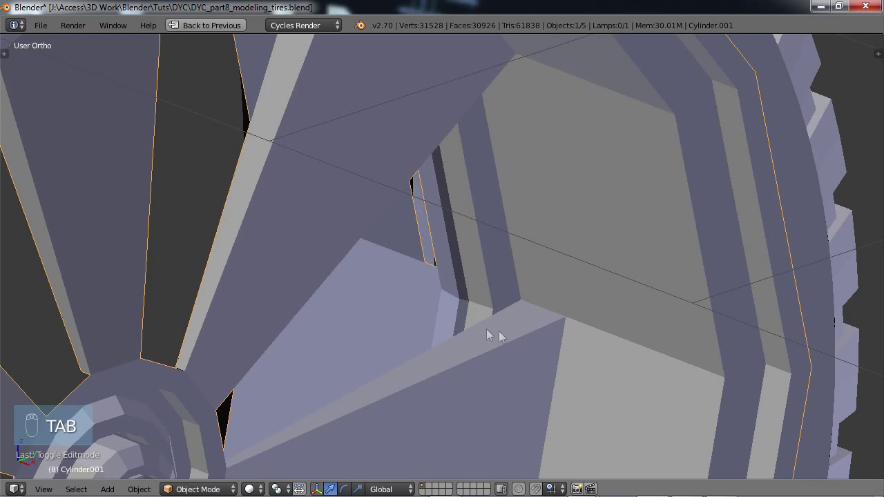
pyautogui.moveTo(486, 329)
pyautogui.mouseDown(button='middle')
pyautogui.moveTo(507, 332)
pyautogui.moveTo(499, 332)
pyautogui.mouseUp(button='middle')
pyautogui.press('Tab')
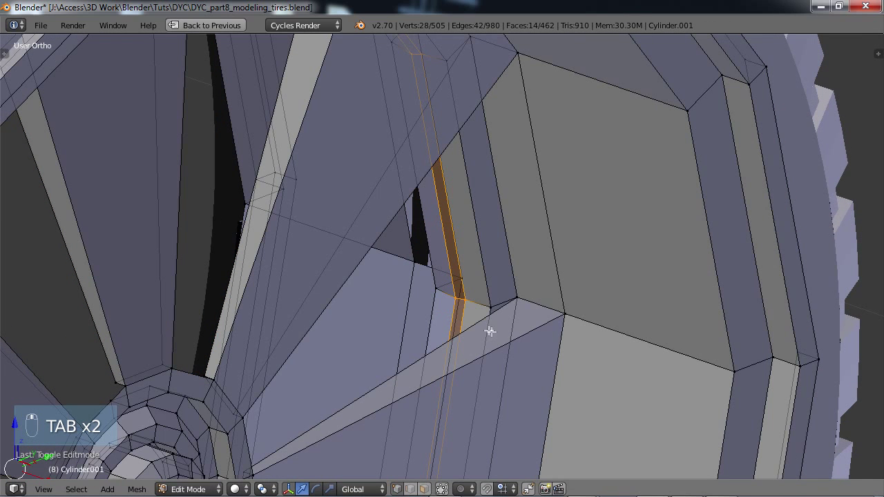
pyautogui.click(425, 489)
pyautogui.scroll(-4, 488, 326)
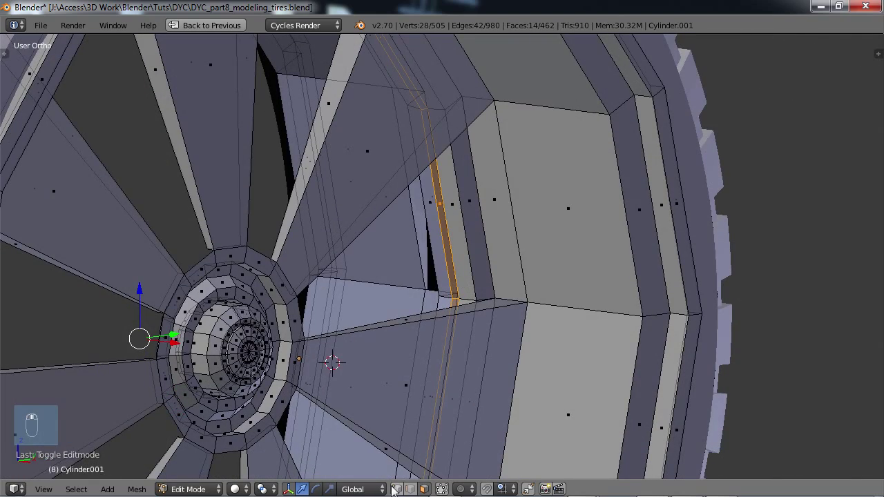
pyautogui.click(395, 488)
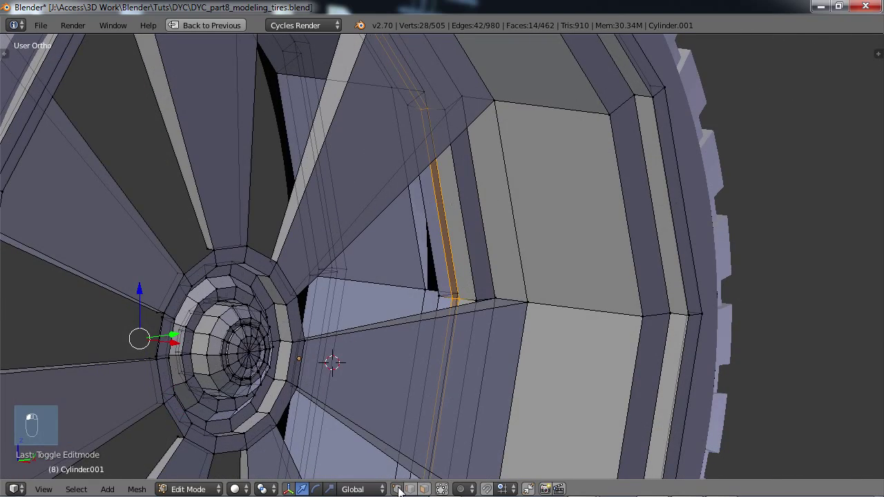
# Step: Remove the edge loop on the mirrored barrel's side of the bridged strip using the Edge Loop delete option
pyautogui.scroll(8, 463, 316)
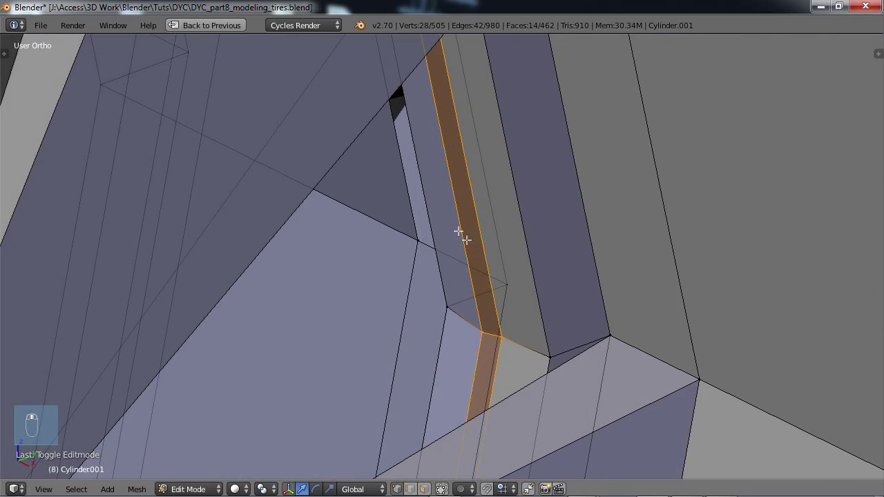
pyautogui.keyDown('alt'); pyautogui.rightClick(454, 231); pyautogui.keyUp('alt')
pyautogui.scroll(-1, 477, 267)
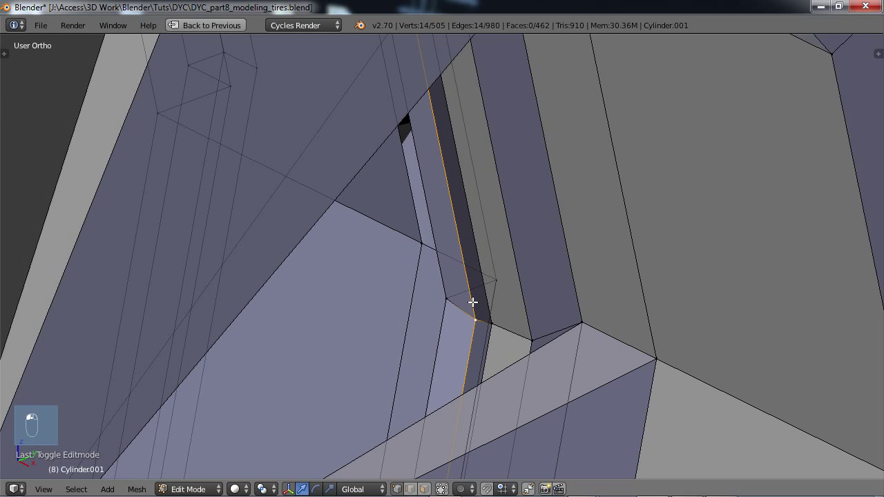
pyautogui.moveTo(473, 302); pyautogui.dragTo(466, 282, button='middle')
pyautogui.scroll(-1, 466, 281)
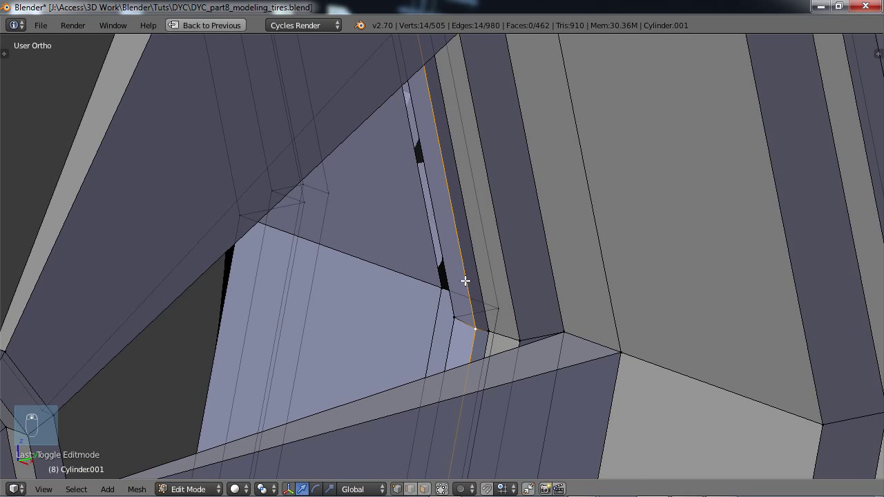
pyautogui.press('x')
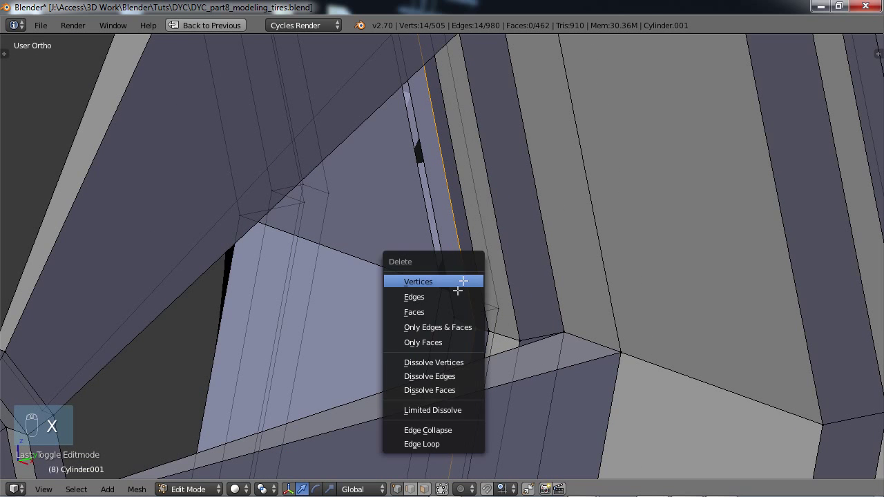
pyautogui.click(430, 442)
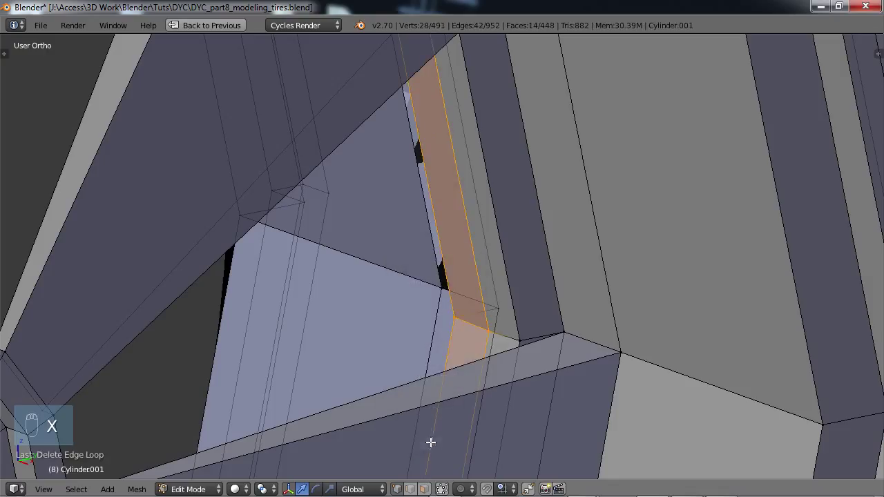
# Step: Remove the edge loop on the front barrel's side of the joint with the Edge Loop delete option
pyautogui.keyDown('alt'); pyautogui.rightClick(470, 250); pyautogui.keyUp('alt')
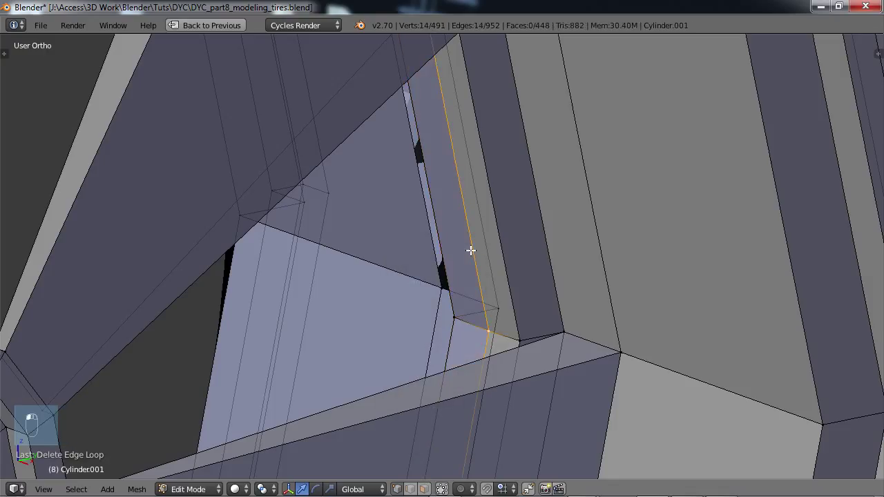
pyautogui.press('x')
pyautogui.click(455, 362)
pyautogui.scroll(-3, 458, 292)
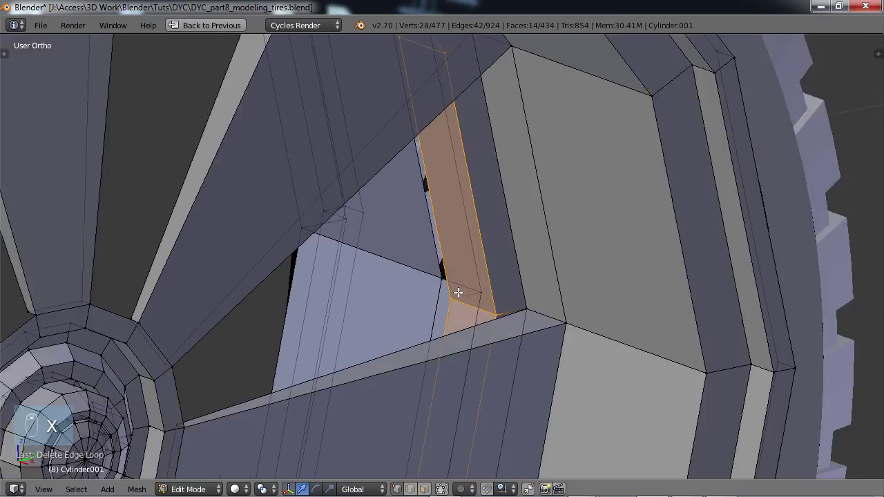
# Step: Inspect the joined barrel from behind, restore the multi-pane layout and examine the rim edge in the reference photo low-profile-tires1.jpg
pyautogui.moveTo(435, 301); pyautogui.dragTo(543, 294, button='middle')
pyautogui.scroll(-3, 466, 317)
pyautogui.scroll(-2, 452, 292)
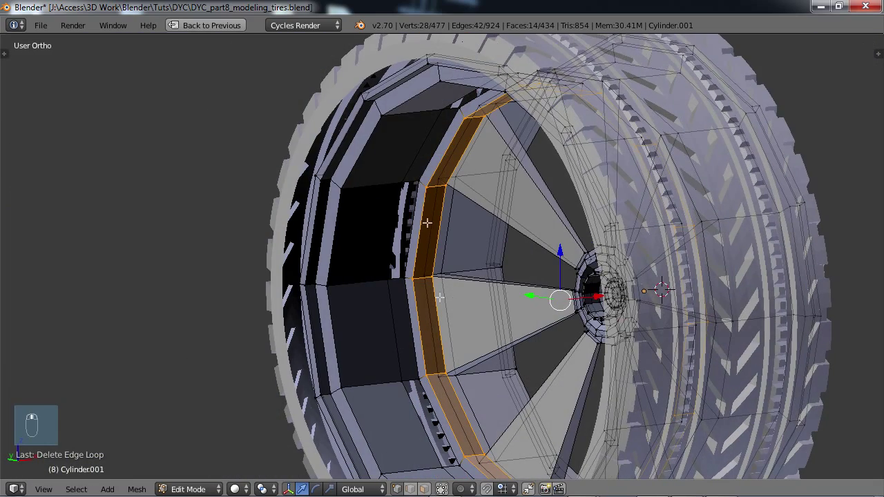
pyautogui.scroll(4, 435, 310)
pyautogui.keyDown('shift'); pyautogui.moveTo(432, 319); pyautogui.dragTo(452, 339, button='middle'); pyautogui.keyUp('shift')
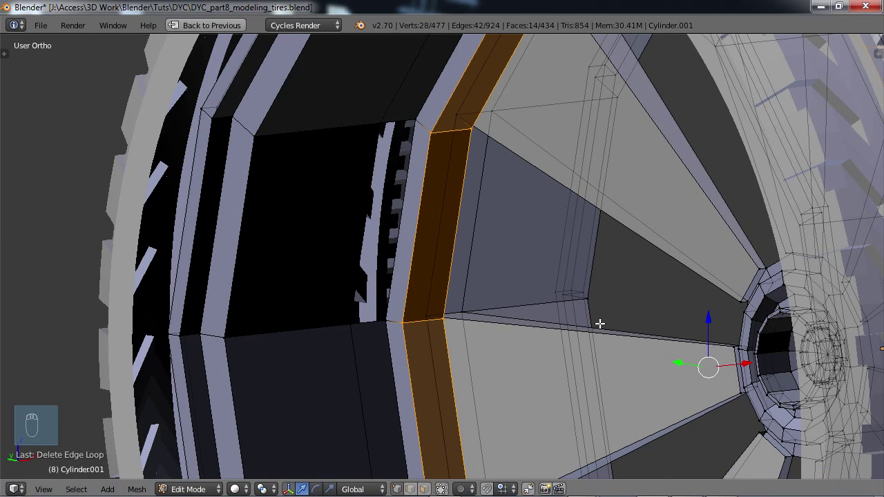
pyautogui.hotkey('ctrl', 'Up')
pyautogui.scroll(5, 612, 147)
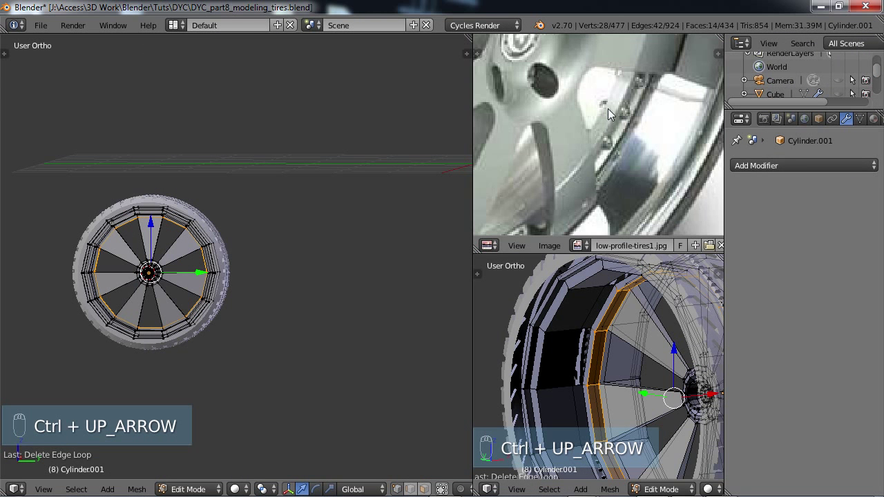
# Step: Narrow the selected joint strip of the rim barrel by scaling it along the global X axis
pyautogui.scroll(-5, 614, 121)
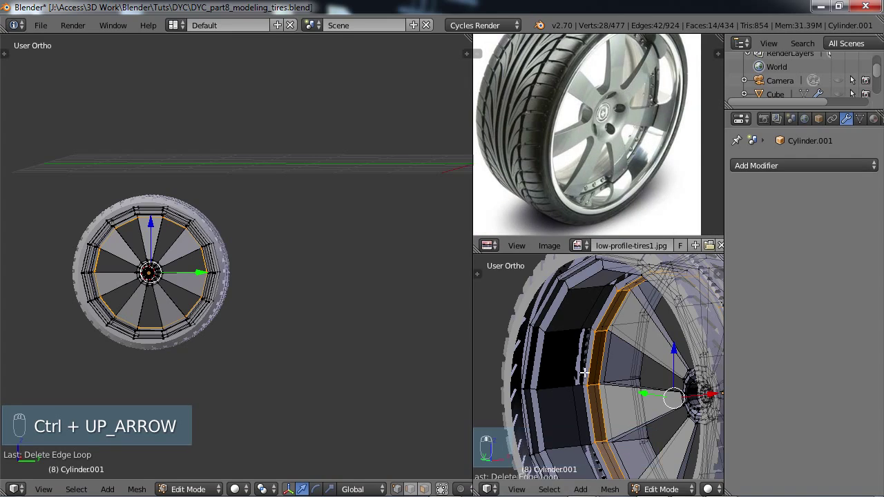
pyautogui.hotkey('ctrl', 'Up')
pyautogui.scroll(-5, 479, 322)
pyautogui.moveTo(480, 322)
pyautogui.mouseDown(button='middle')
pyautogui.moveTo(483, 351)
pyautogui.moveTo(470, 332)
pyautogui.mouseUp(button='middle')
pyautogui.scroll(4, 476, 335)
pyautogui.press('s')
pyautogui.press('x')
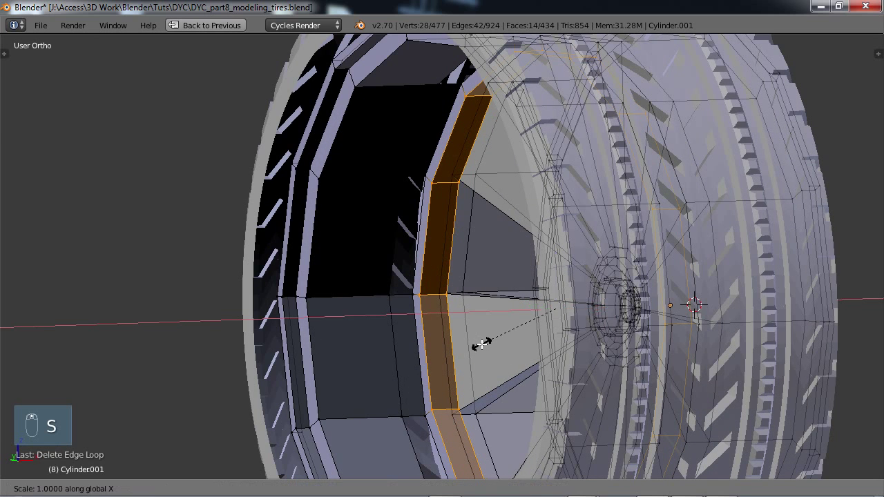
pyautogui.click(520, 322)
pyautogui.scroll(-5, 500, 338)
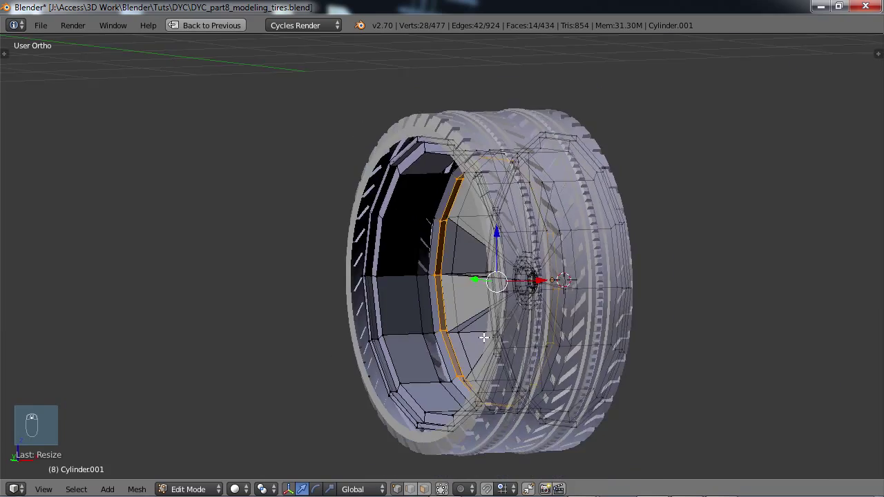
# Step: Box-select the rim's rear lip in front view and move it slightly outward along the X axis, towards the tyre's rear face
pyautogui.moveTo(500, 338); pyautogui.dragTo(444, 334, button='middle')
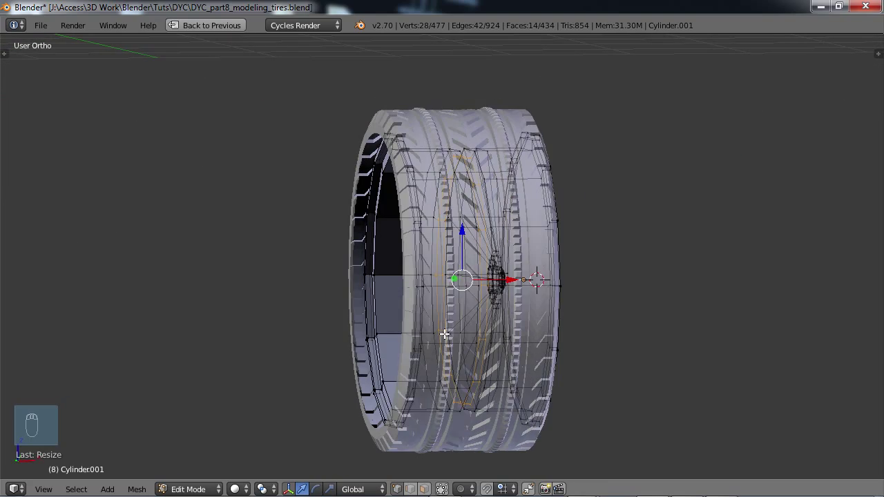
pyautogui.press('KP_1')
pyautogui.rightClick(368, 133)
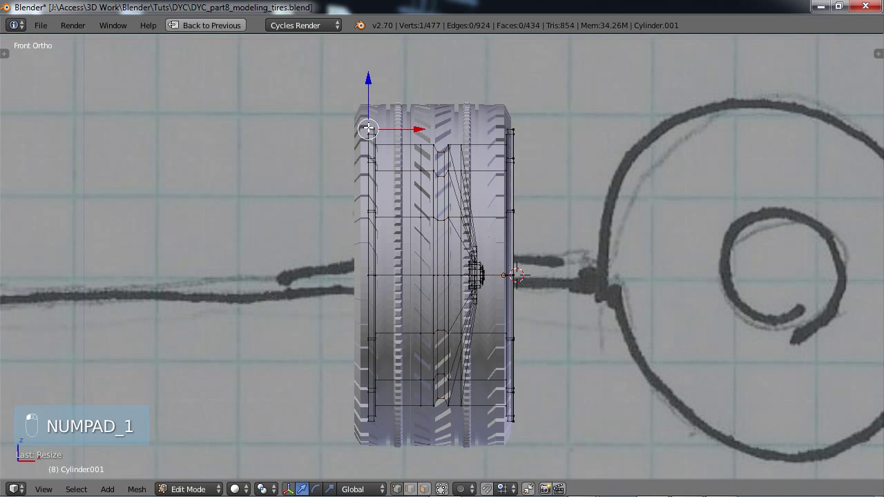
pyautogui.press('b')
pyautogui.moveTo(353, 88); pyautogui.dragTo(393, 438)
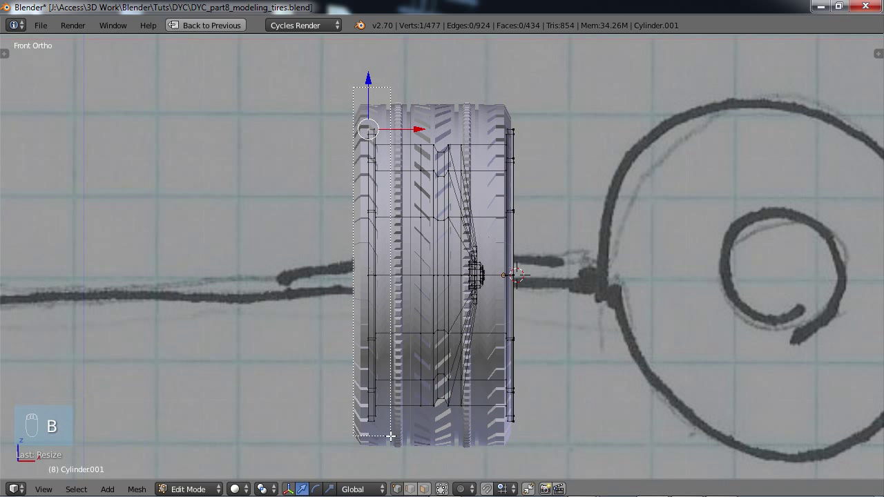
pyautogui.moveTo(381, 357); pyautogui.dragTo(419, 367, button='middle')
pyautogui.scroll(3, 419, 366)
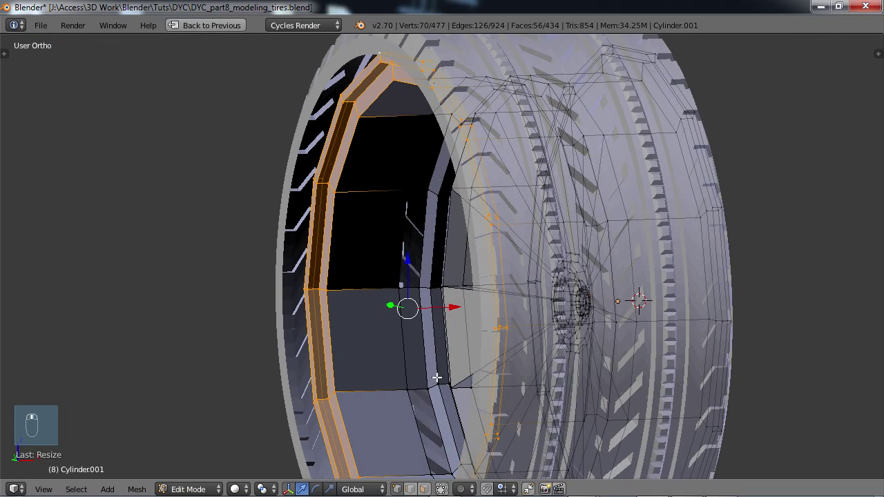
pyautogui.moveTo(451, 311); pyautogui.dragTo(429, 308)
pyautogui.scroll(-3, 405, 327)
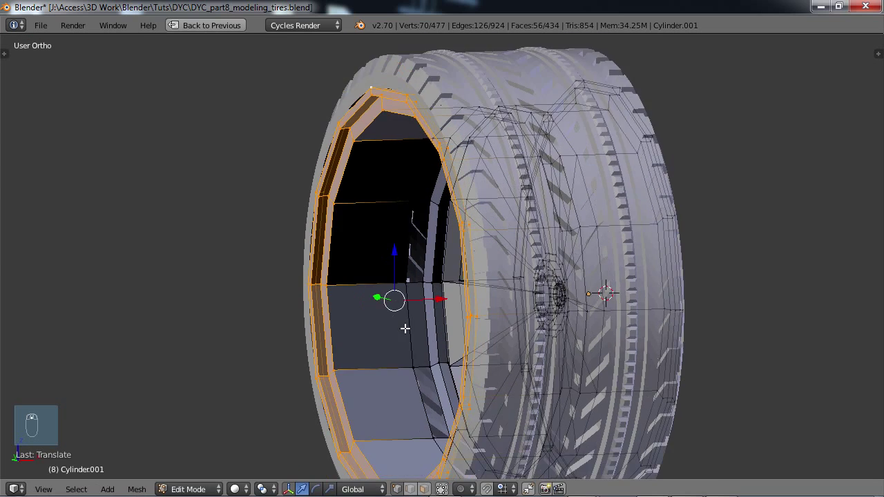
# Step: Examine the rim inside the tyre from behind and through the spokes from the front
pyautogui.moveTo(405, 327); pyautogui.dragTo(422, 343, button='middle')
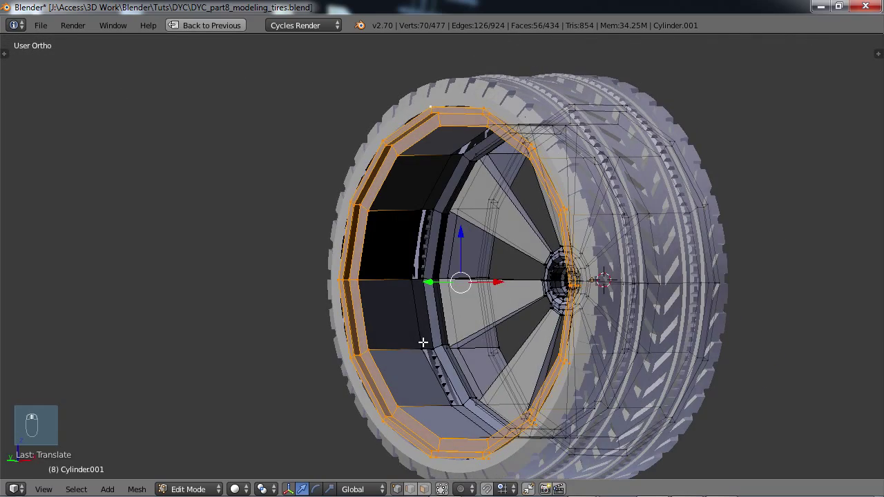
pyautogui.moveTo(485, 356); pyautogui.dragTo(483, 310, button='middle')
pyautogui.scroll(2, 505, 313)
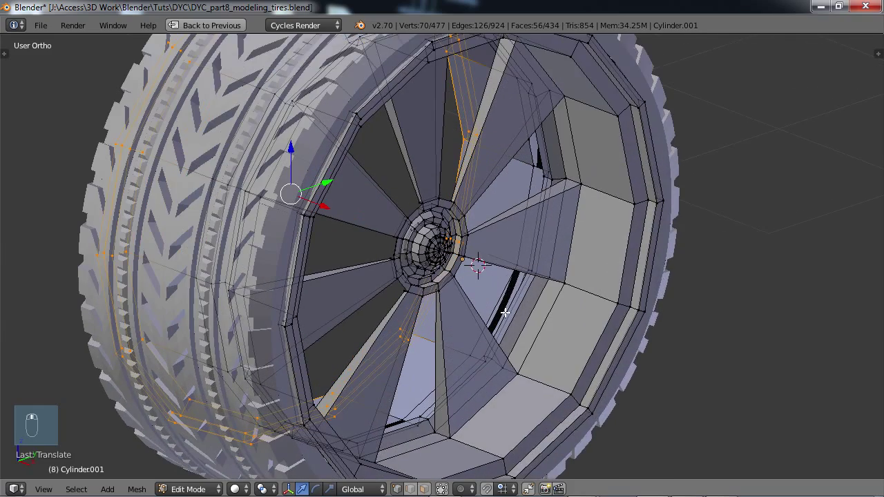
pyautogui.scroll(1, 505, 312)
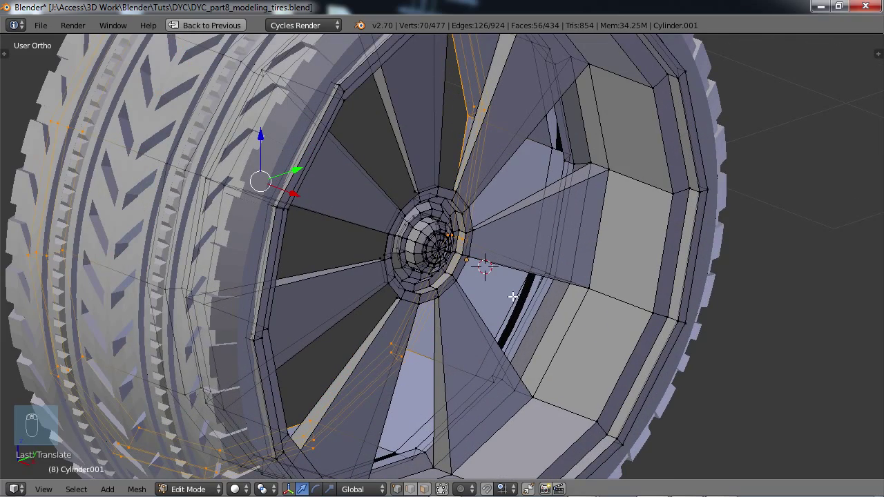
pyautogui.scroll(-3, 513, 297)
pyautogui.moveTo(509, 286); pyautogui.dragTo(379, 254, button='middle')
pyautogui.scroll(-3, 557, 259)
pyautogui.scroll(2, 525, 260)
pyautogui.scroll(-2, 417, 240)
# Step: Deselect everything, save over DYC_part8_modeling_tires.blend and view the wheel in Object Mode
pyautogui.press('a')
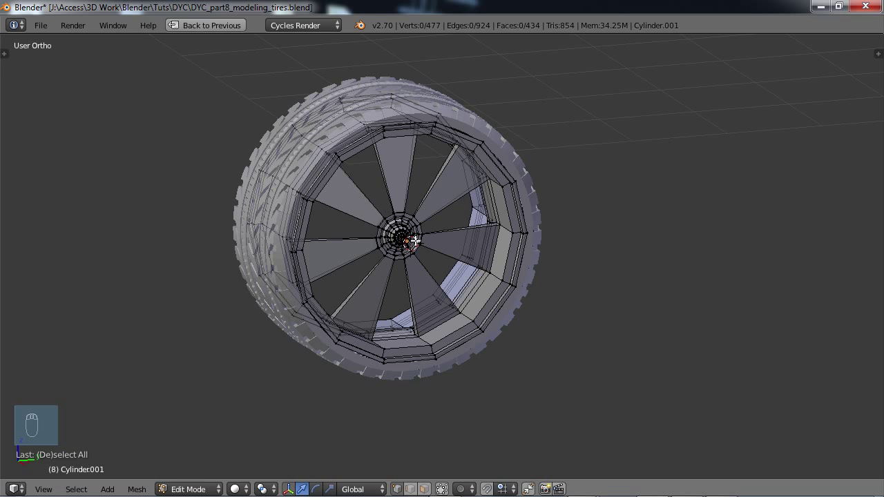
pyautogui.hotkey('ctrl', 's')
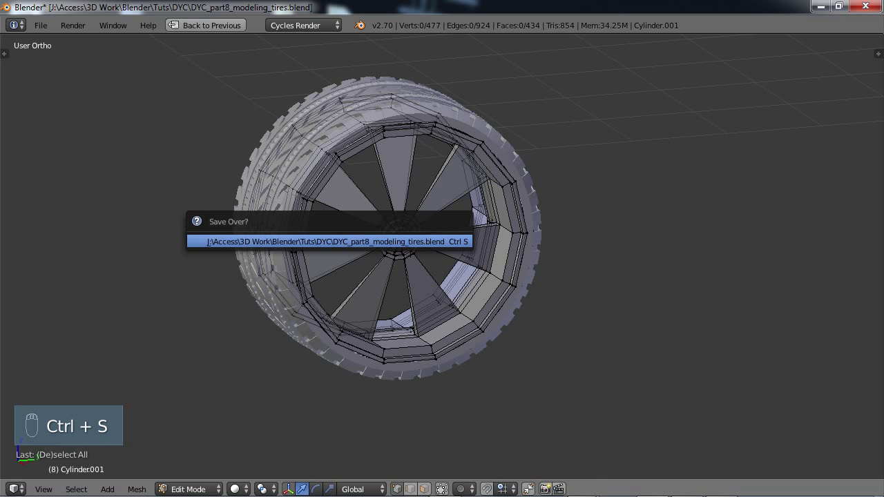
pyautogui.click(417, 241)
pyautogui.press('Tab')
pyautogui.scroll(2, 472, 266)
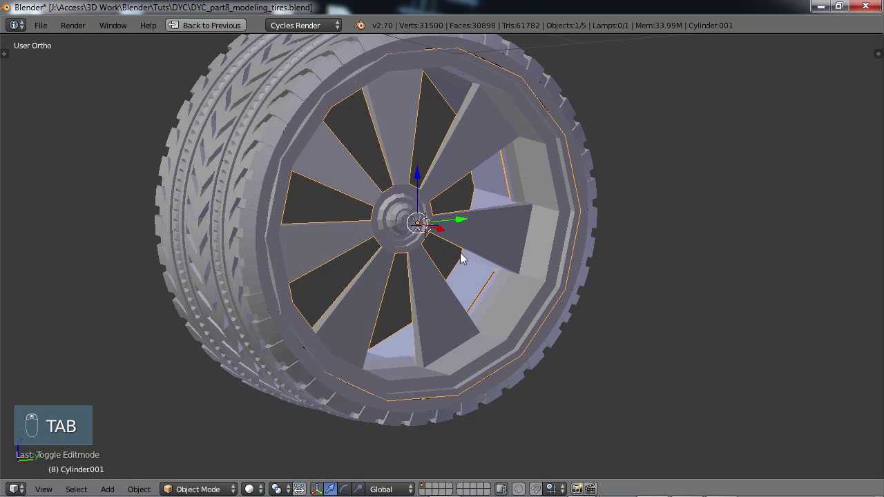
pyautogui.moveTo(461, 253); pyautogui.dragTo(469, 270, button='middle')
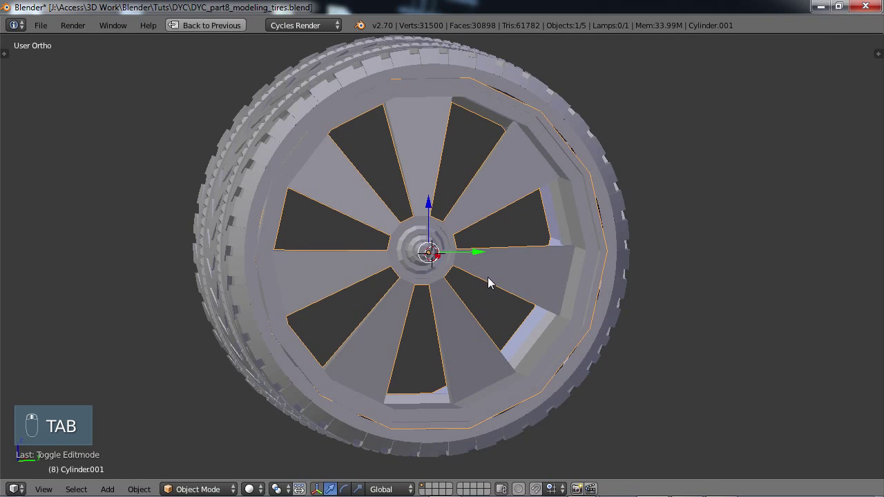
# Step: Restore the multi-pane layout and add a Subdivision Surface modifier to the rim with 2 view subdivisions
pyautogui.hotkey('ctrl', 'Up')
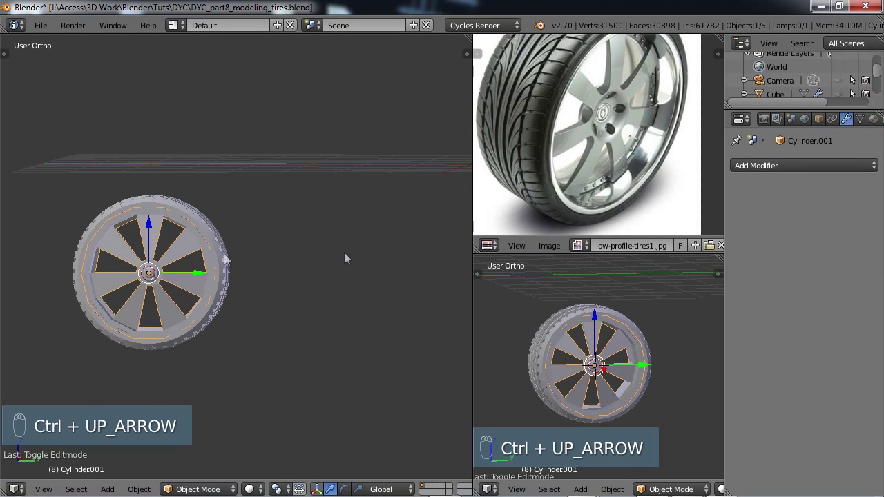
pyautogui.scroll(3, 238, 300)
pyautogui.keyDown('shift'); pyautogui.moveTo(200, 303); pyautogui.dragTo(392, 280, button='middle'); pyautogui.keyUp('shift')
pyautogui.moveTo(283, 291); pyautogui.dragTo(449, 229, button='middle')
pyautogui.click(810, 166)
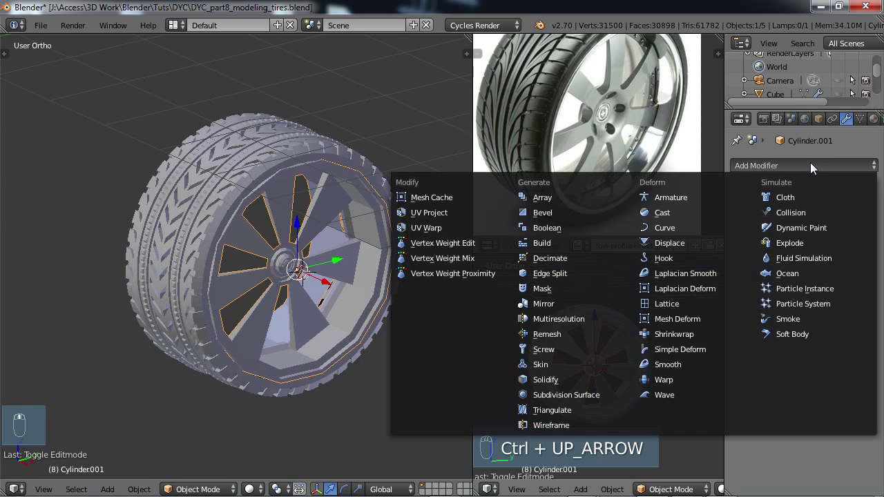
pyautogui.click(583, 394)
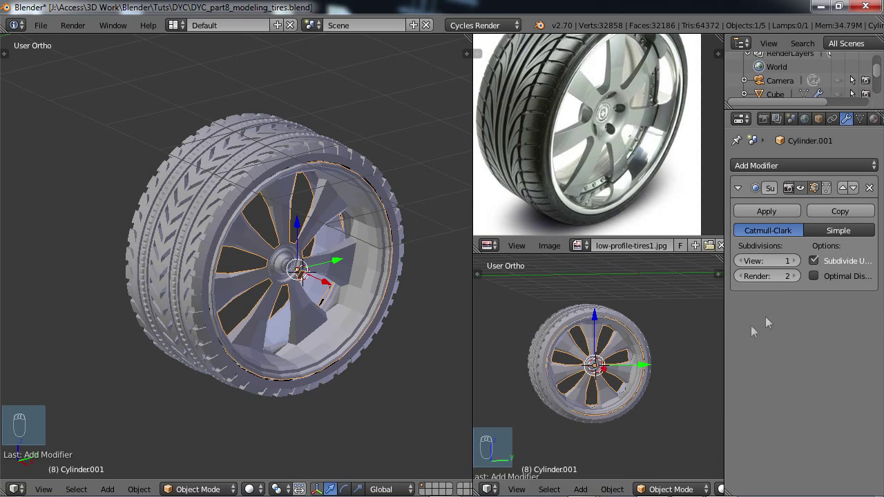
pyautogui.click(795, 261)
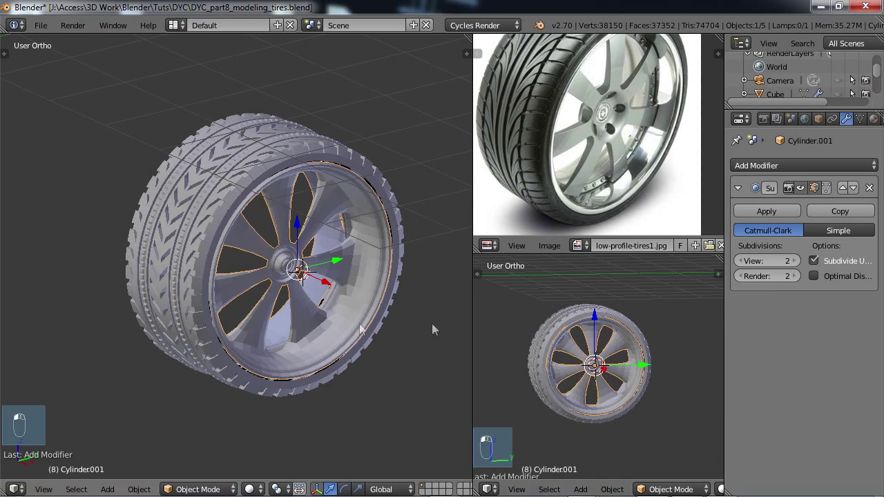
# Step: Apply smooth shading to the rim object in Object Mode
pyautogui.press('t')
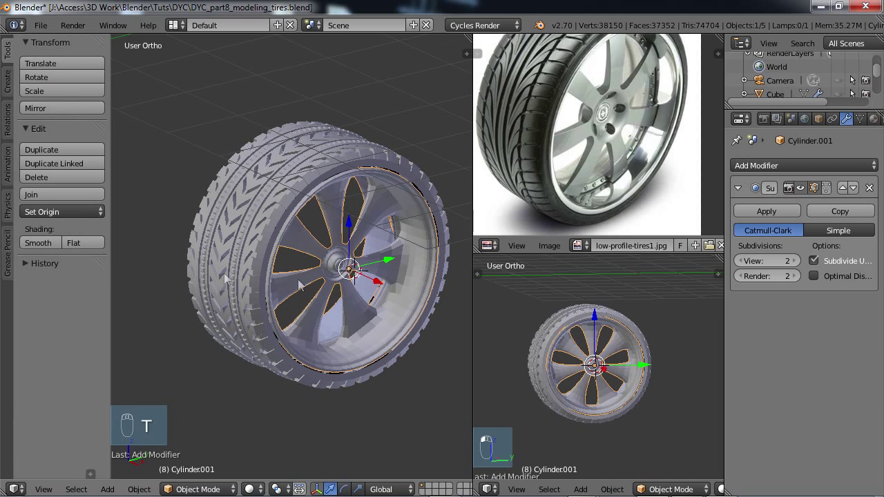
pyautogui.click(35, 242)
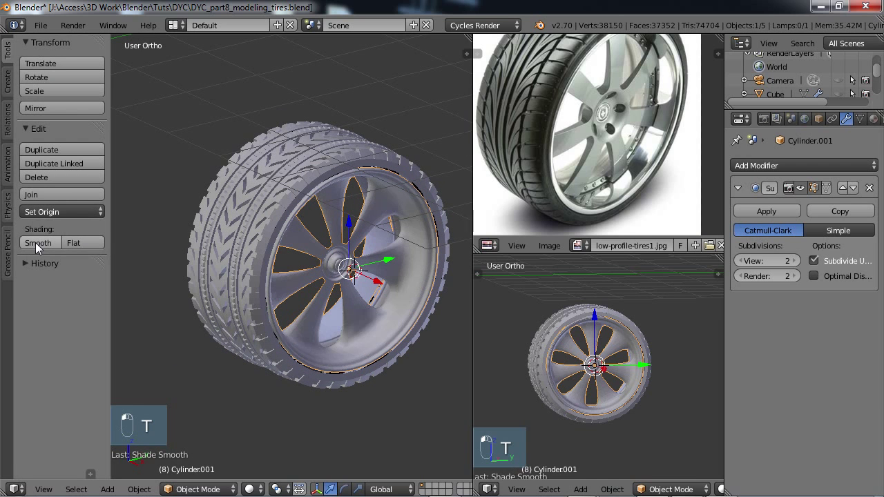
pyautogui.press('t')
# Step: Try the Smooth vertex operation on the rim's entire mesh in Edit Mode, and undo it
pyautogui.press('w')
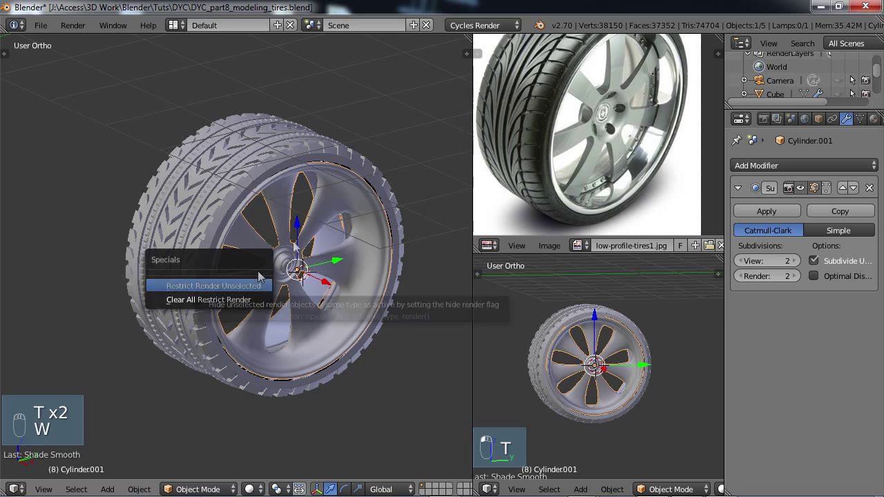
pyautogui.press('Tab')
pyautogui.press('a')
pyautogui.press('a')
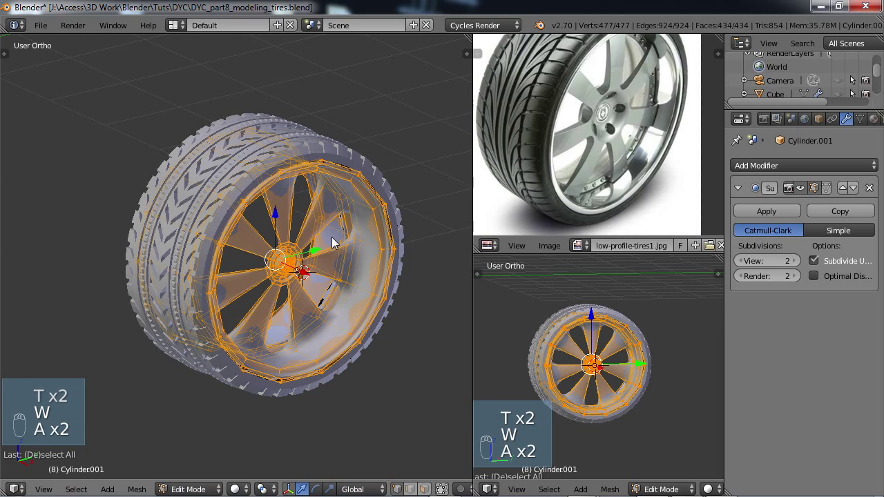
pyautogui.press('w')
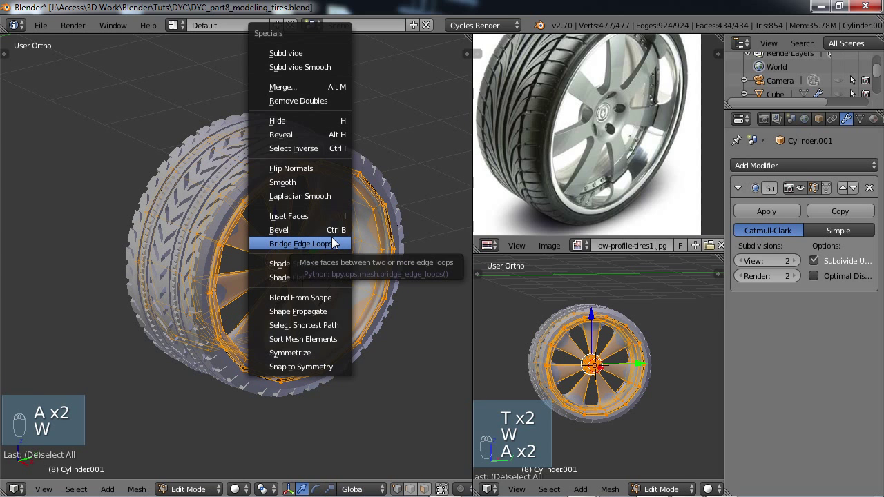
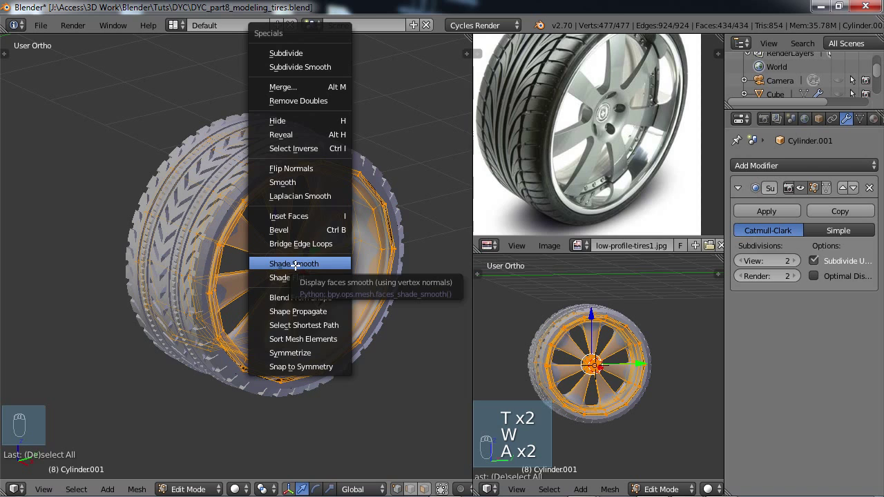
pyautogui.click(288, 182)
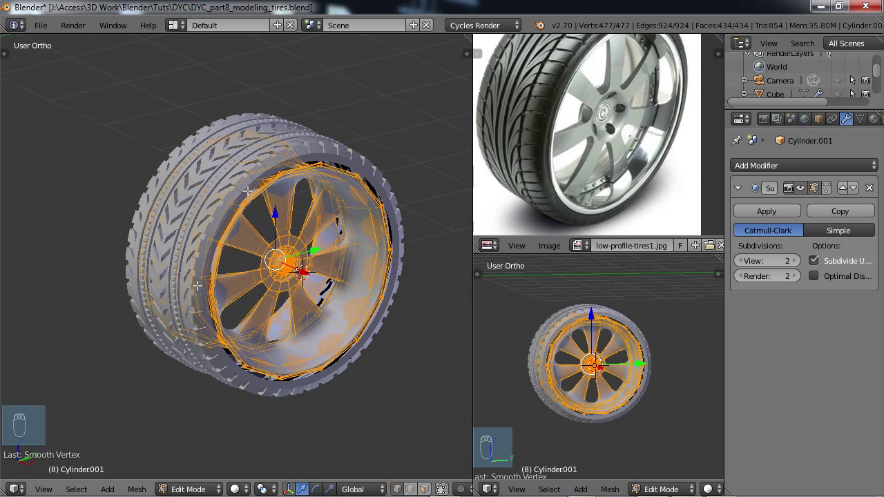
pyautogui.moveTo(313, 328)
pyautogui.mouseDown(button='middle')
pyautogui.moveTo(337, 327)
pyautogui.moveTo(328, 323)
pyautogui.mouseUp(button='middle')
pyautogui.hotkey('ctrl', 'z')
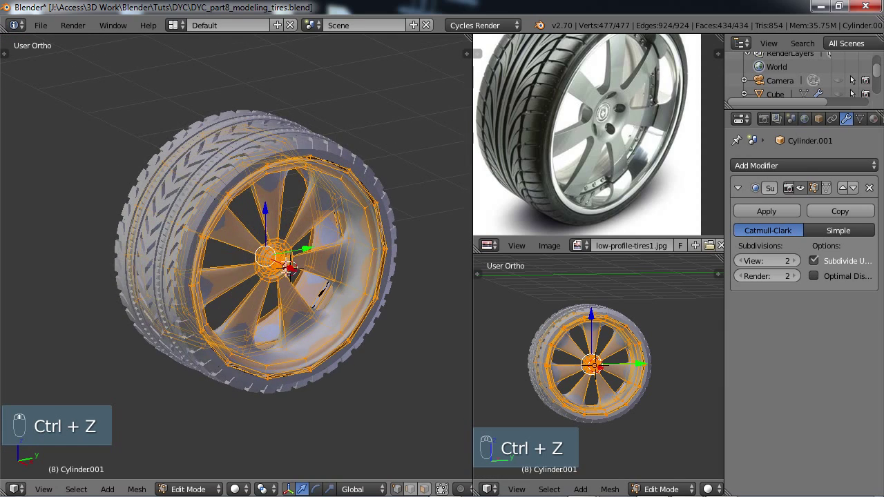
# Step: Deselect all of the rim's geometry, switch to object mode and maximize the 3D view
pyautogui.moveTo(290, 270); pyautogui.dragTo(282, 265, button='middle')
pyautogui.press('a')
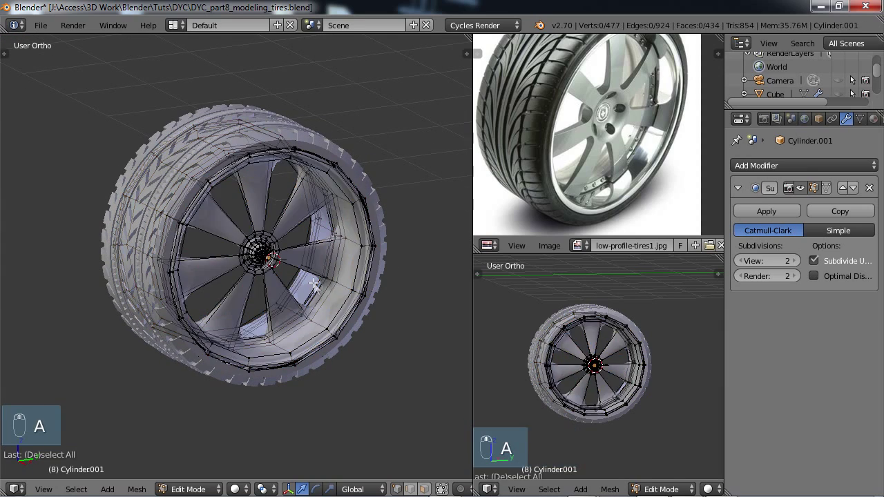
pyautogui.press('Tab')
pyautogui.moveTo(327, 289); pyautogui.dragTo(295, 314, button='middle')
pyautogui.scroll(3, 247, 283)
pyautogui.scroll(3, 319, 304)
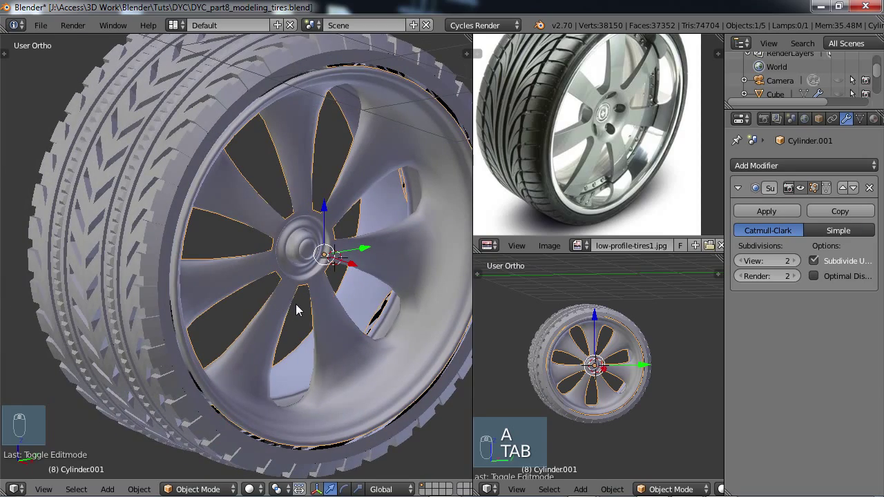
pyautogui.hotkey('ctrl', 'Up')
pyautogui.scroll(-2, 295, 306)
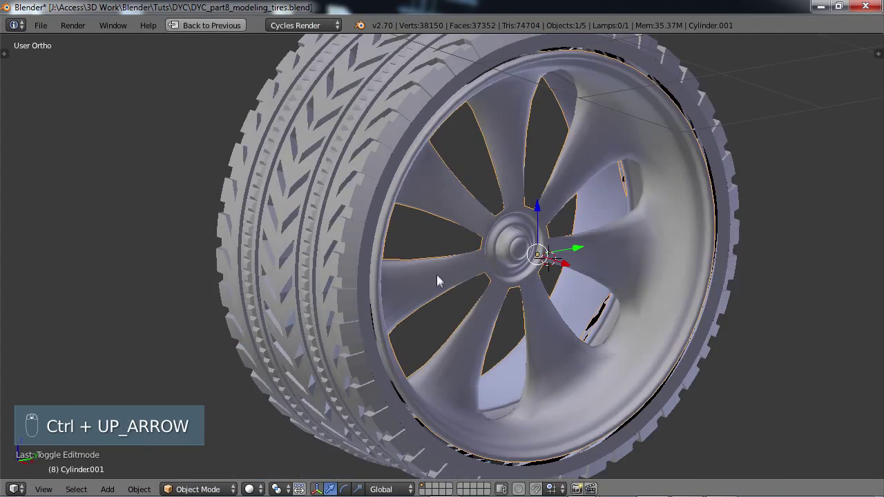
pyautogui.moveTo(295, 306); pyautogui.dragTo(408, 190, button='middle')
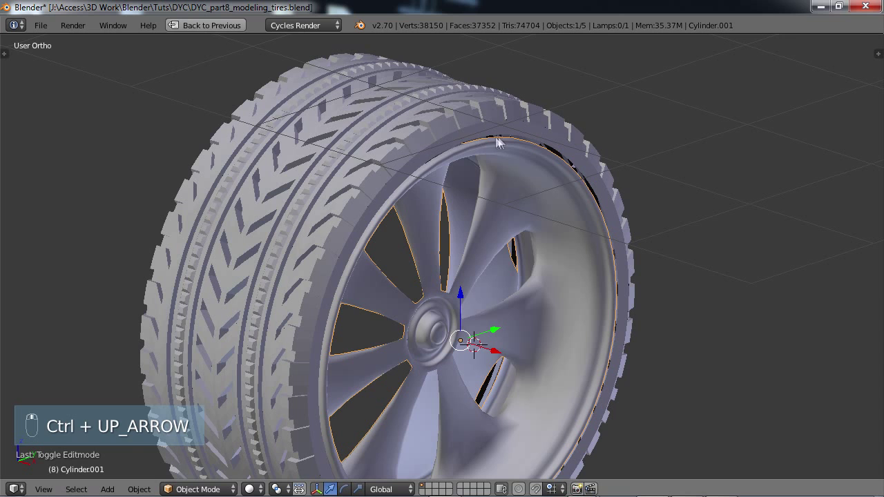
pyautogui.moveTo(458, 248); pyautogui.dragTo(461, 228, button='middle')
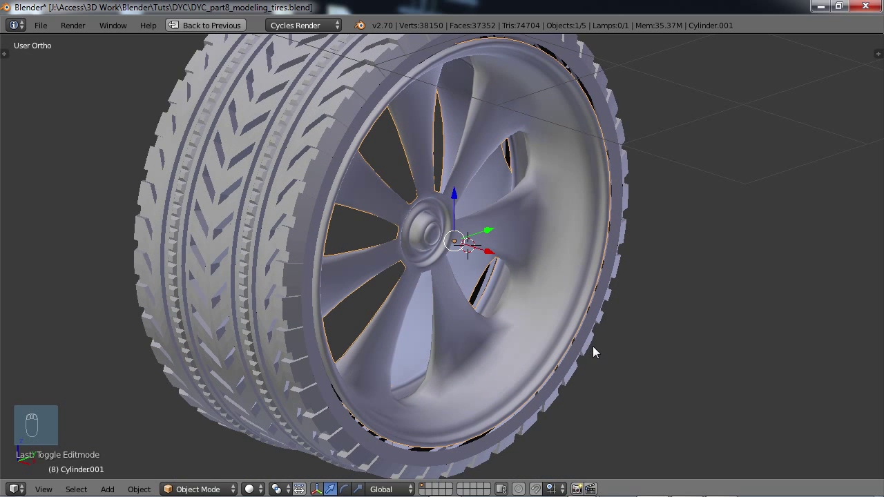
# Step: Scale the rim up uniformly by about 1.04 to close the gap against the tire
pyautogui.press('s')
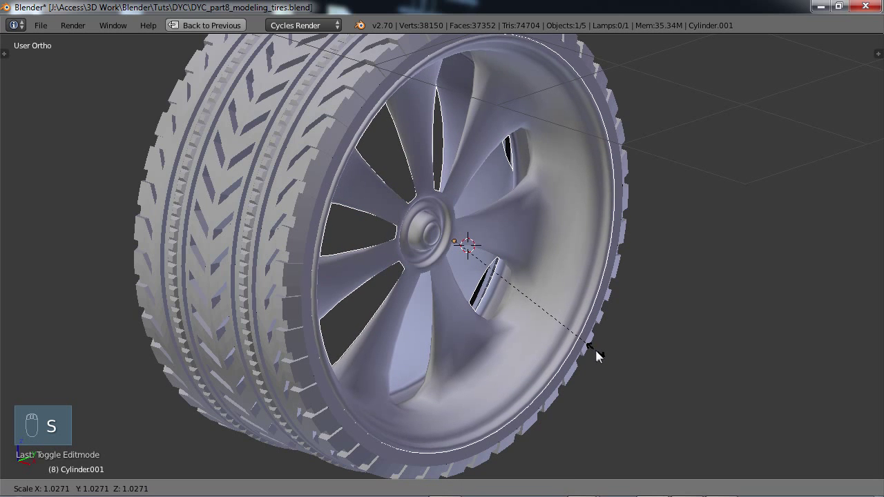
pyautogui.click(597, 353)
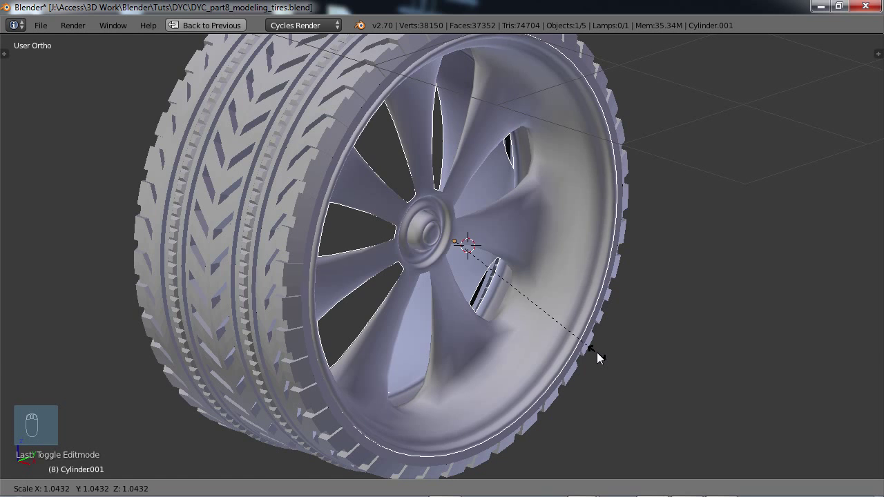
pyautogui.press('Tab')
pyautogui.moveTo(545, 353); pyautogui.dragTo(474, 219, button='middle')
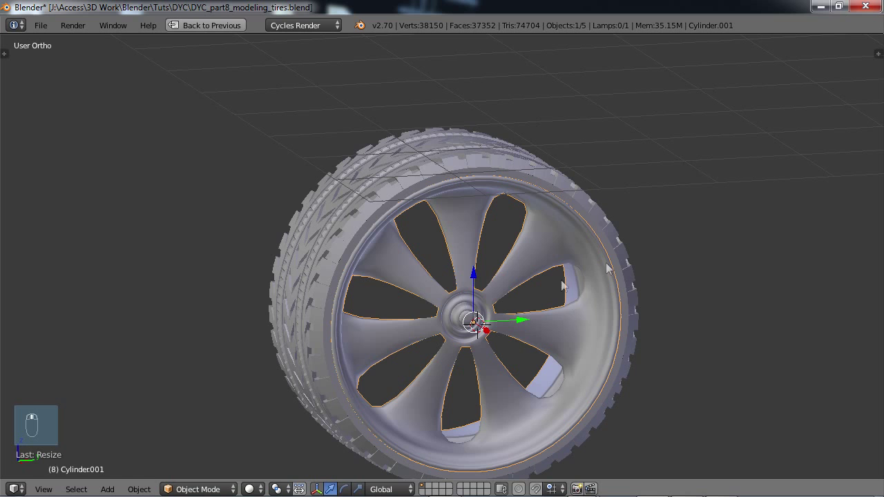
# Step: Add a loop cut across the upper-right spoke and another across the top spoke, each slid outward toward the rim
pyautogui.moveTo(607, 268); pyautogui.dragTo(514, 292, button='middle')
pyautogui.press('Tab')
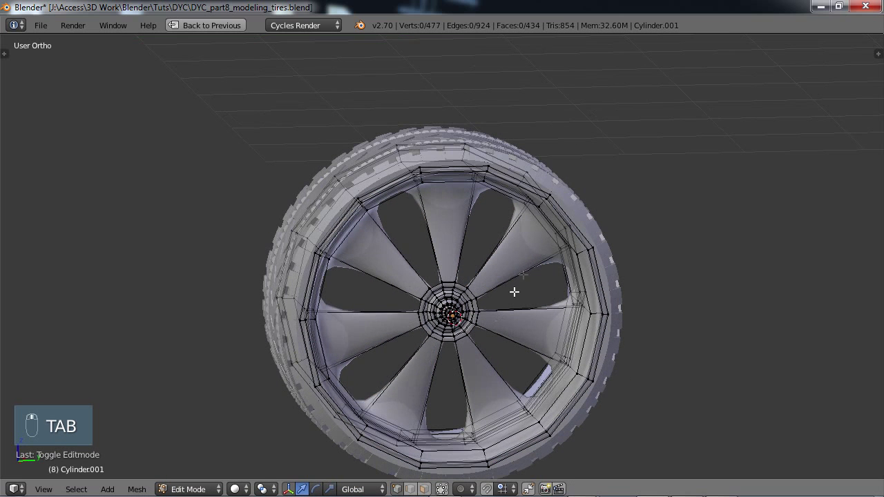
pyautogui.hotkey('ctrl', 'r')
pyautogui.click(525, 258)
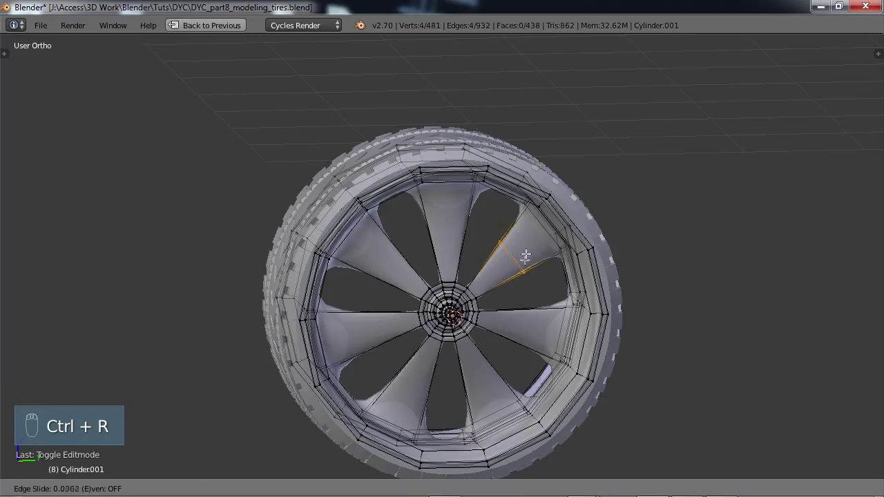
pyautogui.click(549, 226)
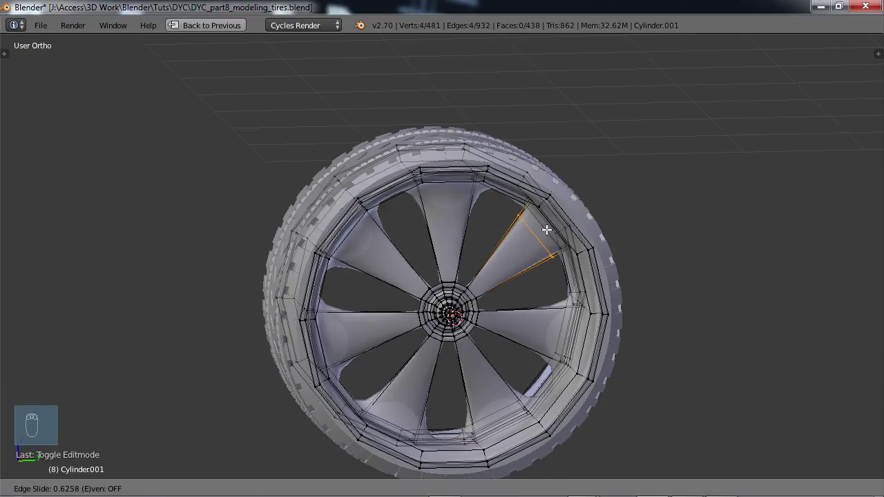
pyautogui.hotkey('ctrl', 'r')
pyautogui.click(474, 231)
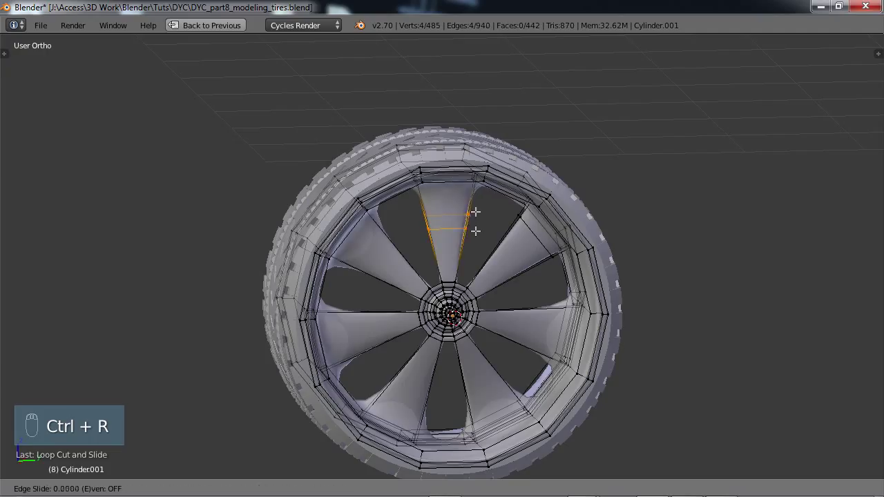
pyautogui.click(473, 199)
# Step: Add a loop cut across the upper-left spoke and the left spoke, each slid outward toward the rim
pyautogui.hotkey('ctrl', 'r')
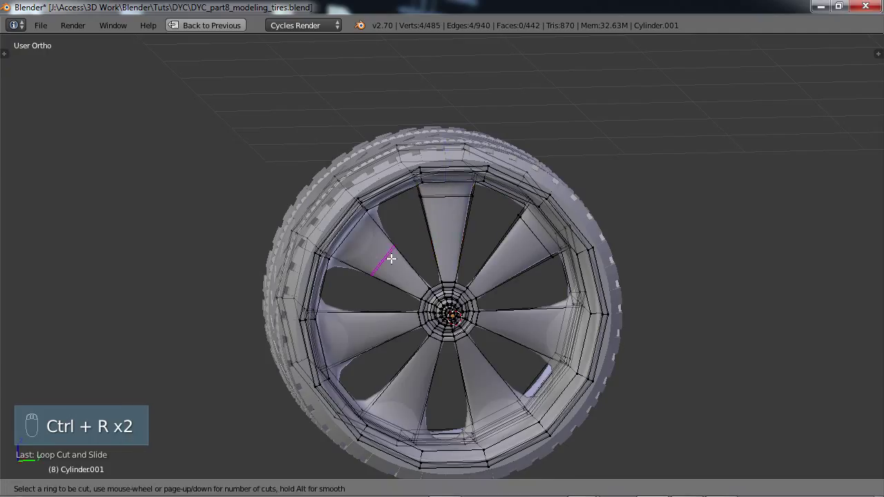
pyautogui.click(391, 257)
pyautogui.click(370, 237)
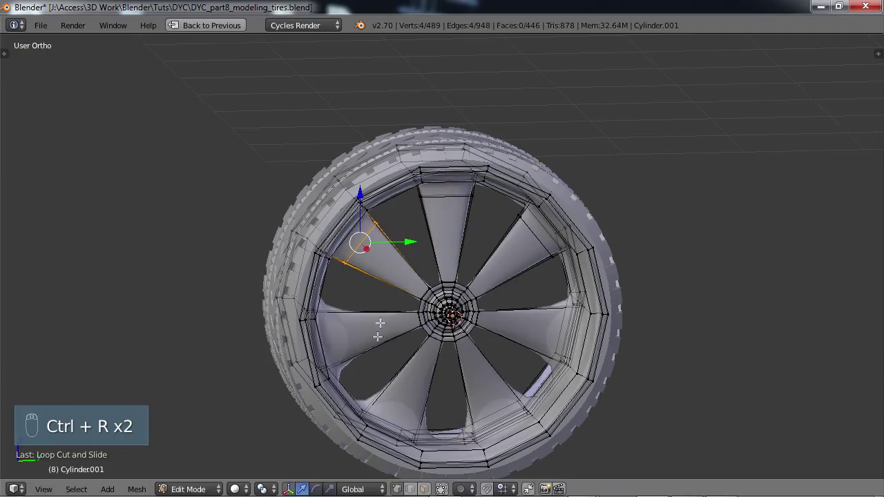
pyautogui.hotkey('ctrl', 'r')
pyautogui.click(373, 337)
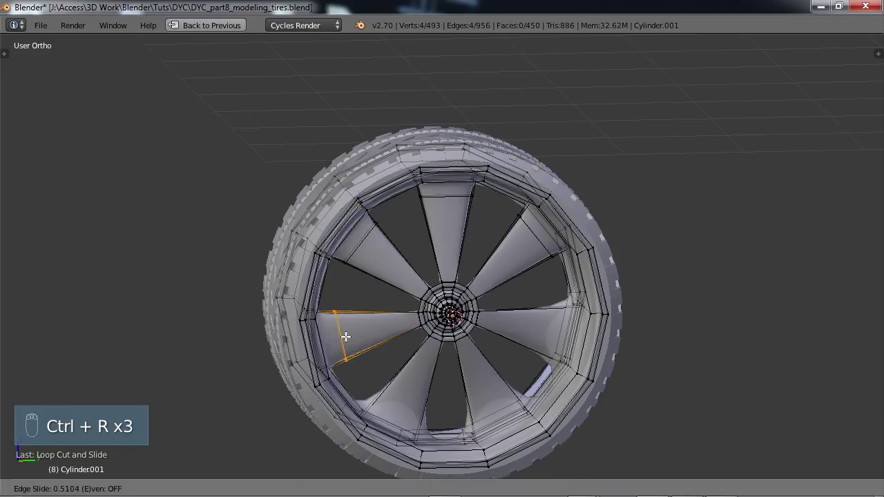
pyautogui.click(346, 337)
# Step: Add outward-slid loop cuts across the three remaining spokes: lower left, lower right and right
pyautogui.hotkey('ctrl', 'r')
pyautogui.click(421, 390)
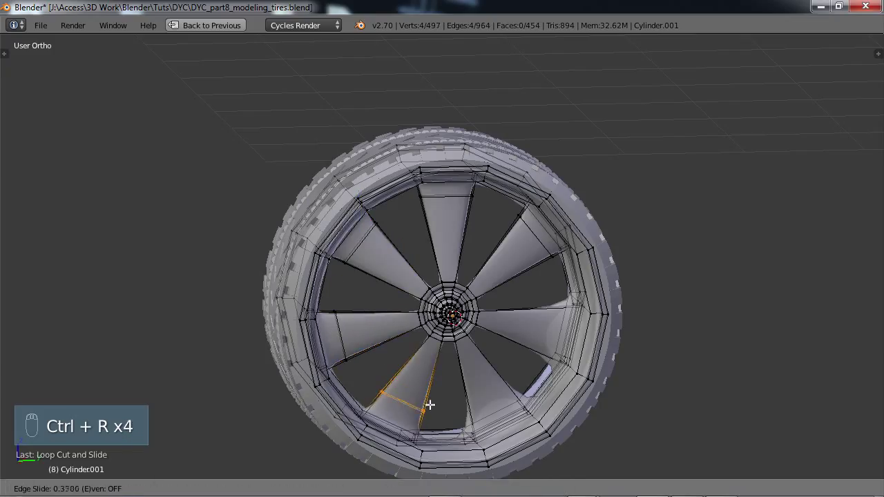
pyautogui.click(428, 409)
pyautogui.hotkey('ctrl', 'r')
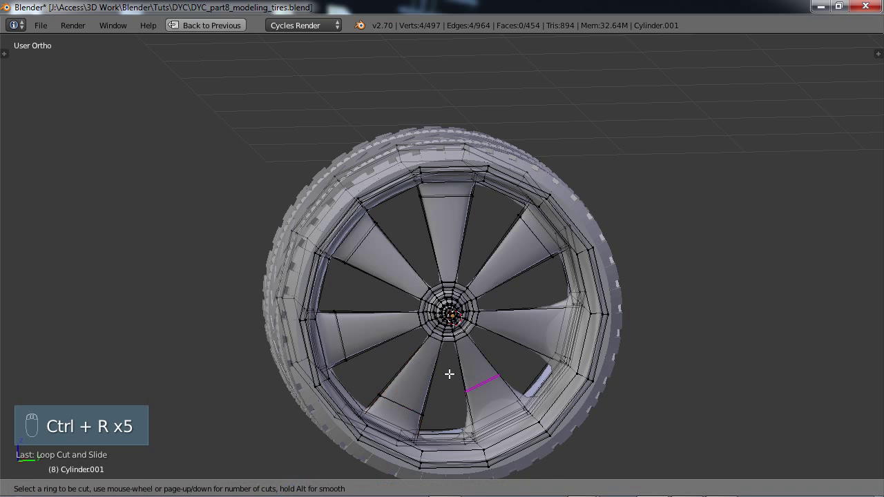
pyautogui.click(457, 381)
pyautogui.click(463, 395)
pyautogui.hotkey('ctrl', 'r')
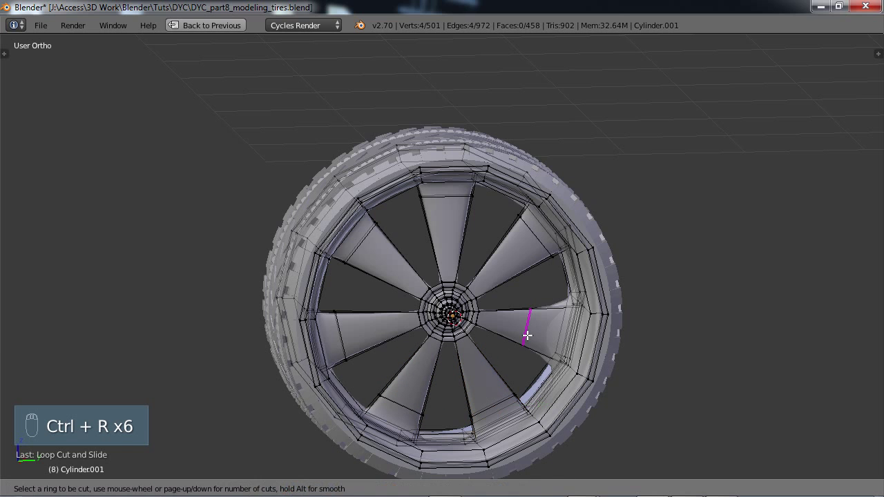
pyautogui.click(529, 337)
pyautogui.click(544, 345)
# Step: Examine the smoothed spokes and the wheel hub in object mode from several angles
pyautogui.scroll(-2, 532, 311)
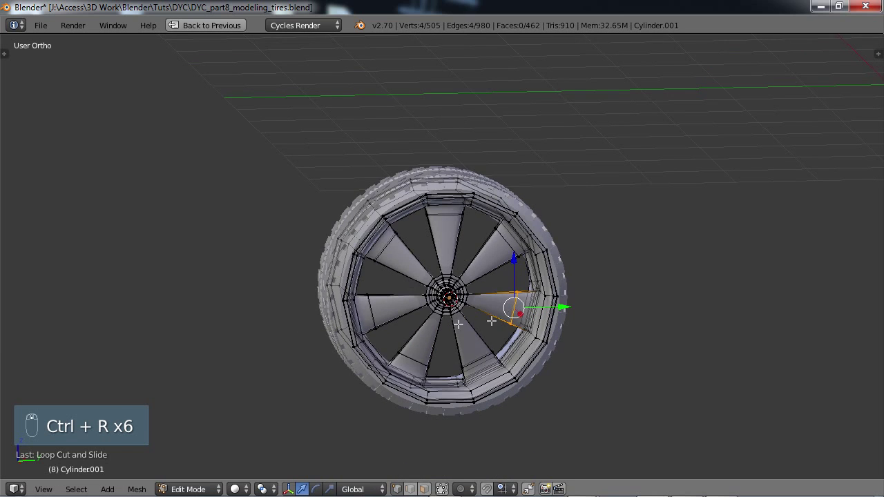
pyautogui.moveTo(533, 311)
pyautogui.mouseDown(button='middle')
pyautogui.moveTo(501, 335)
pyautogui.moveTo(506, 359)
pyautogui.moveTo(522, 319)
pyautogui.moveTo(540, 308)
pyautogui.mouseUp(button='middle')
pyautogui.press('Tab')
pyautogui.scroll(4, 528, 331)
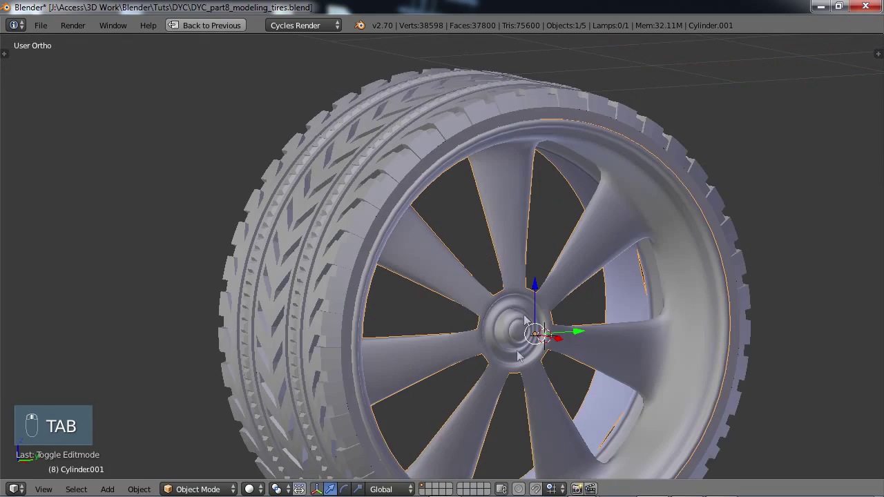
pyautogui.keyDown('shift'); pyautogui.moveTo(524, 340); pyautogui.dragTo(507, 253, button='middle'); pyautogui.keyUp('shift')
pyautogui.moveTo(495, 216); pyautogui.dragTo(491, 274, button='middle')
pyautogui.scroll(4, 491, 274)
pyautogui.keyDown('shift'); pyautogui.moveTo(430, 215); pyautogui.dragTo(489, 302, button='middle'); pyautogui.keyUp('shift')
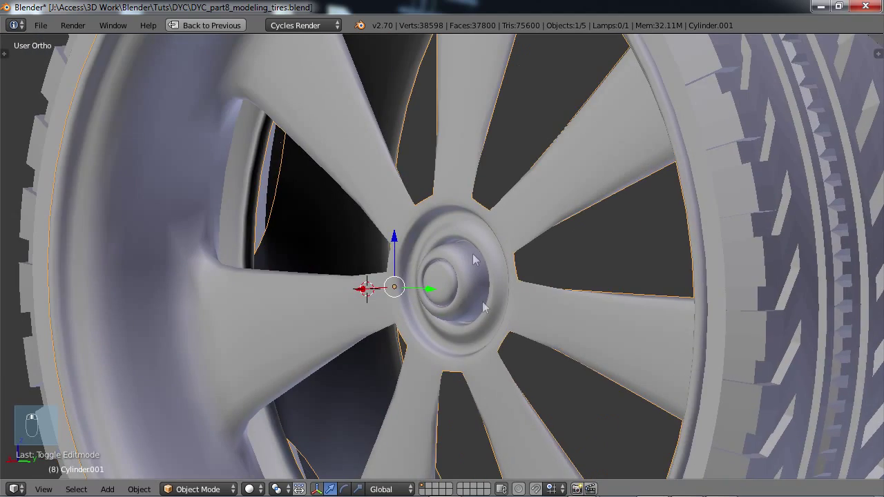
pyautogui.moveTo(473, 253); pyautogui.dragTo(513, 302, button='middle')
# Step: Add an edge loop on the hub's outer flange, slid close to the edge of the recess
pyautogui.press('Tab')
pyautogui.scroll(2, 511, 303)
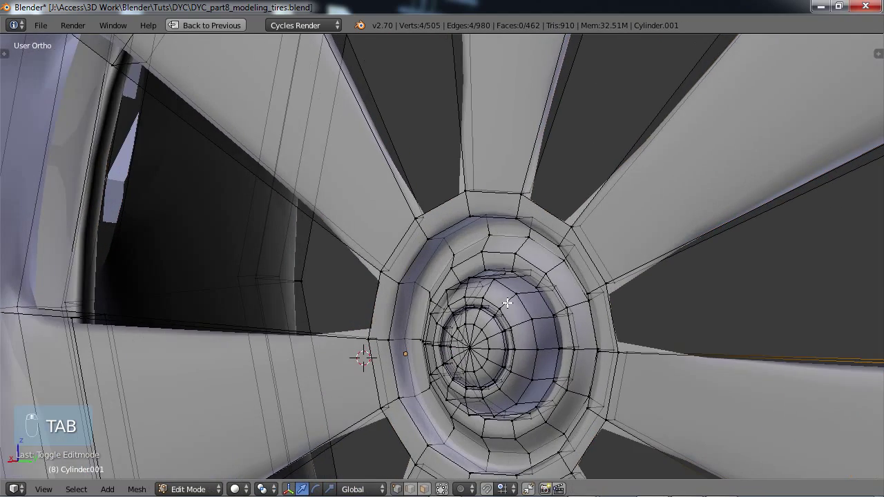
pyautogui.hotkey('ctrl', 'r')
pyautogui.click(422, 231)
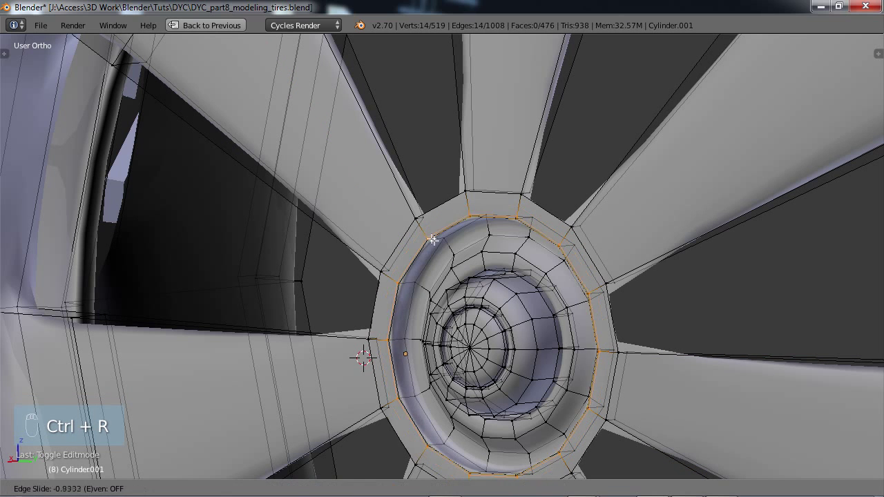
pyautogui.click(433, 236)
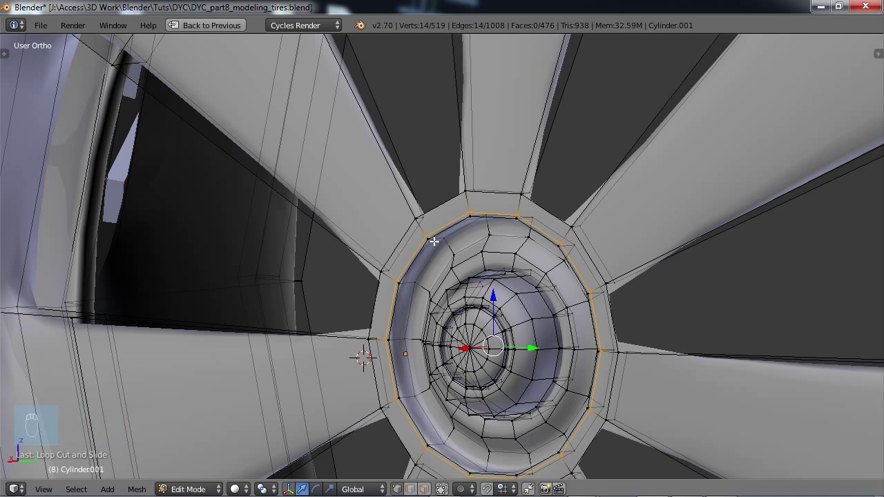
# Step: Add two edge loops on the hub's recess wall, one near its outer edge and one near its inner edge
pyautogui.hotkey('ctrl', 'r')
pyautogui.click(434, 241)
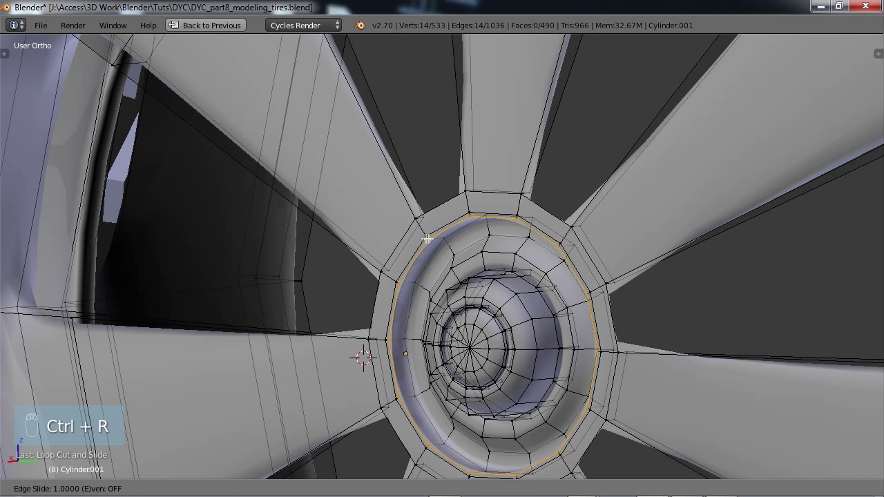
pyautogui.click(430, 239)
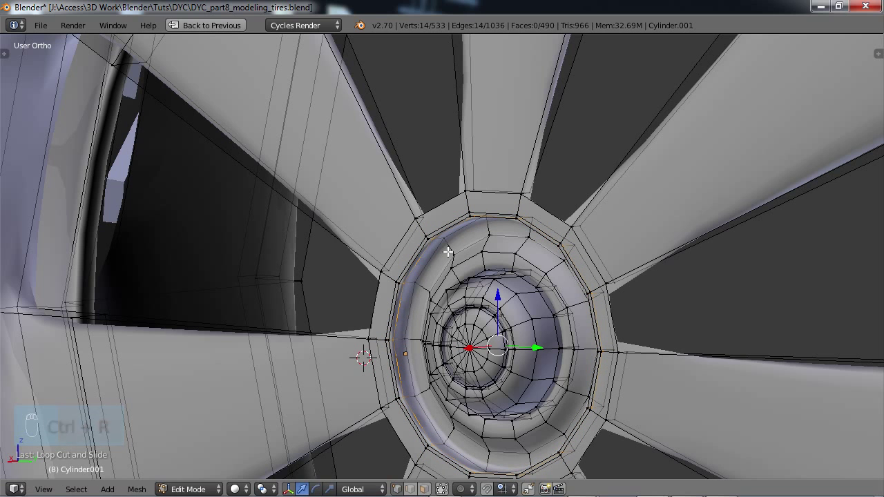
pyautogui.hotkey('ctrl', 'r')
pyautogui.click(448, 252)
pyautogui.click(447, 247)
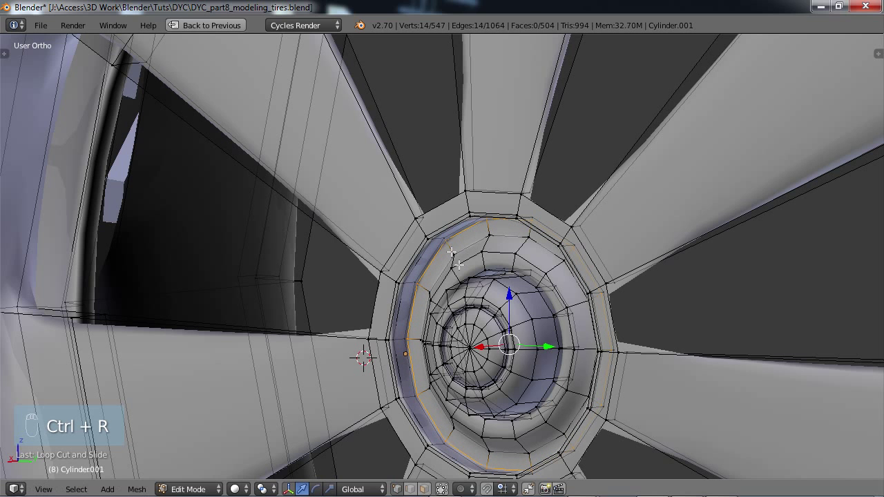
# Step: Add two edge loops around the raised center cap, one just outside its base and one near its side wall's front edge
pyautogui.keyDown('shift'); pyautogui.moveTo(509, 262); pyautogui.dragTo(528, 225, button='middle'); pyautogui.keyUp('shift')
pyautogui.hotkey('ctrl', 'r')
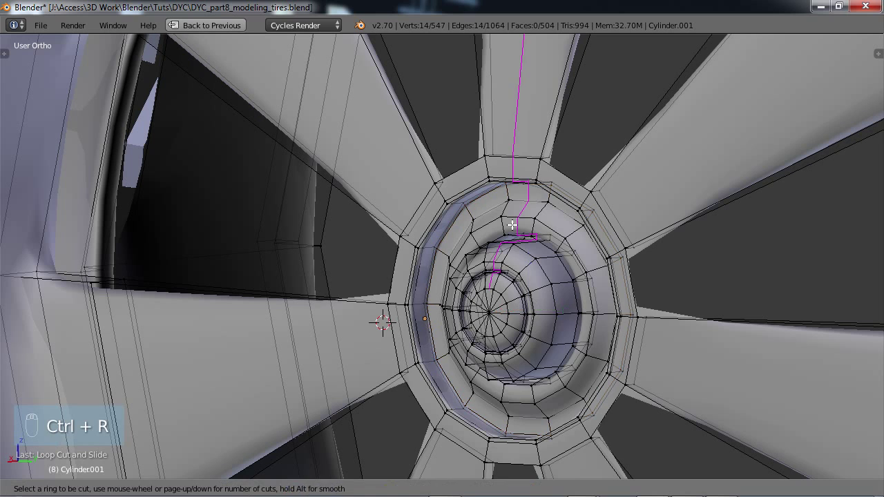
pyautogui.click(510, 229)
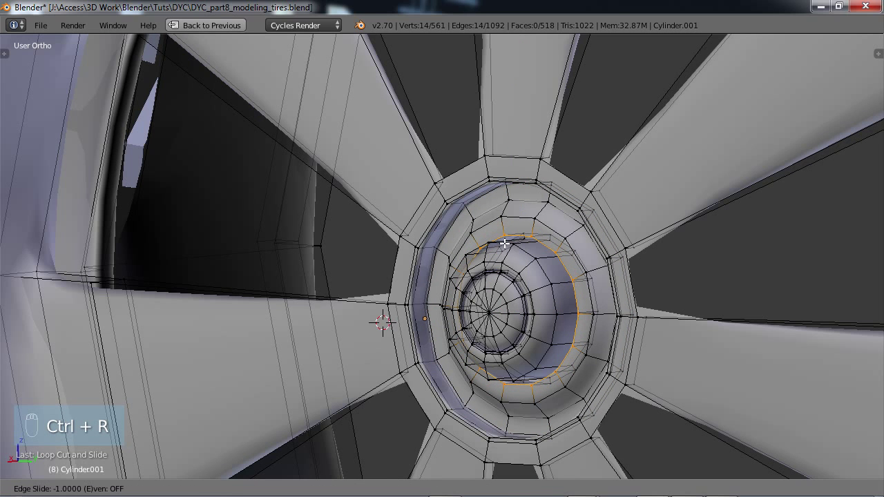
pyautogui.click(515, 255)
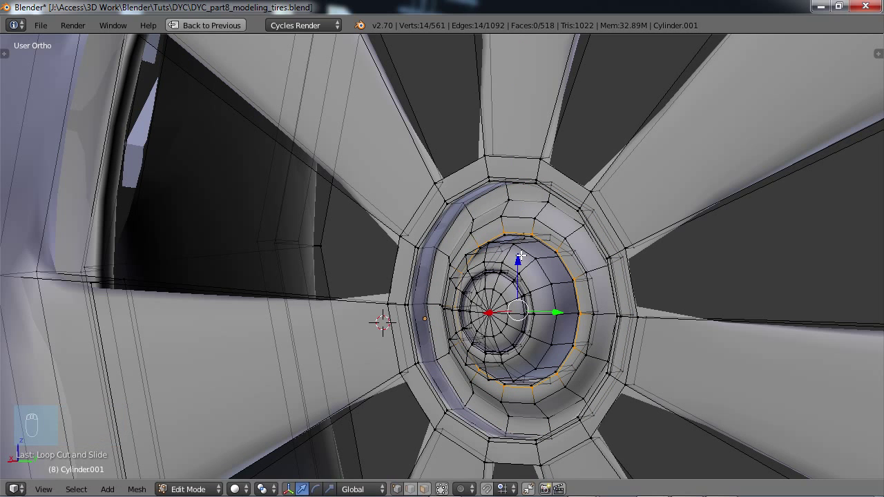
pyautogui.hotkey('ctrl', 'r')
pyautogui.click(511, 253)
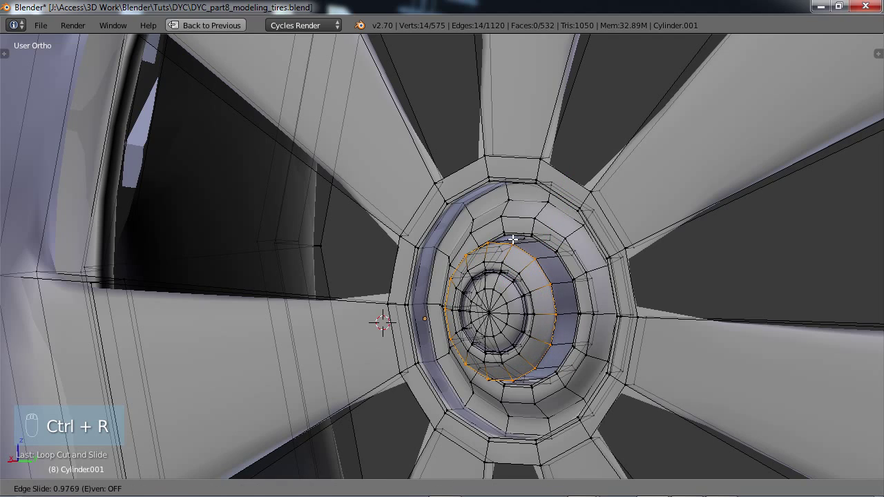
pyautogui.click(513, 241)
# Step: Add an edge loop around the small dome on the front of the hub's center cap, slid close to its base
pyautogui.moveTo(513, 241); pyautogui.dragTo(501, 218, button='middle')
pyautogui.scroll(2, 504, 225)
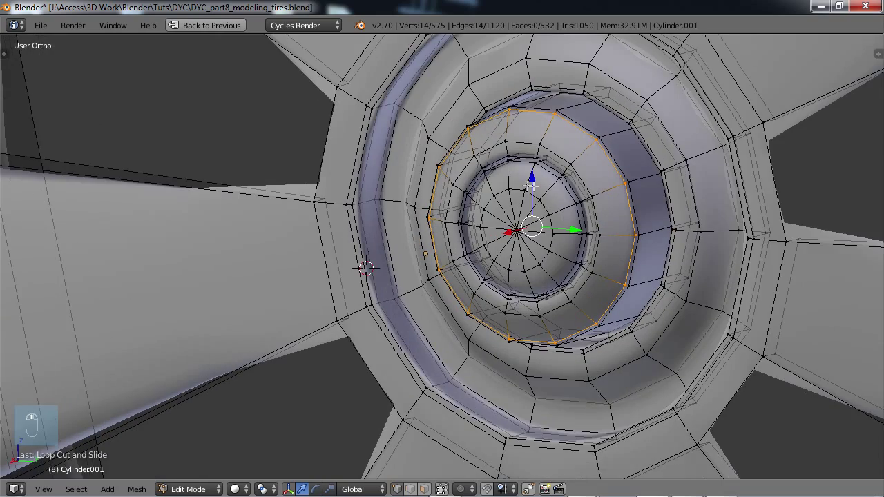
pyautogui.scroll(1, 532, 181)
pyautogui.scroll(3, 531, 182)
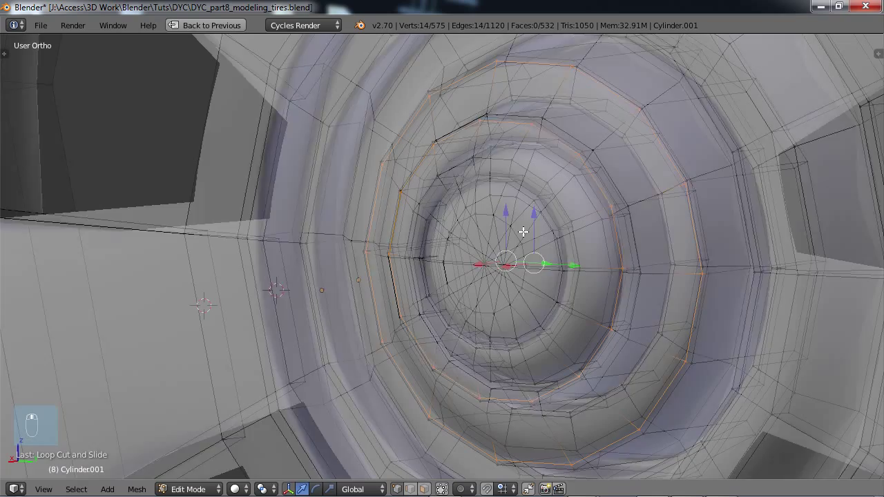
pyautogui.hotkey('ctrl', 'r')
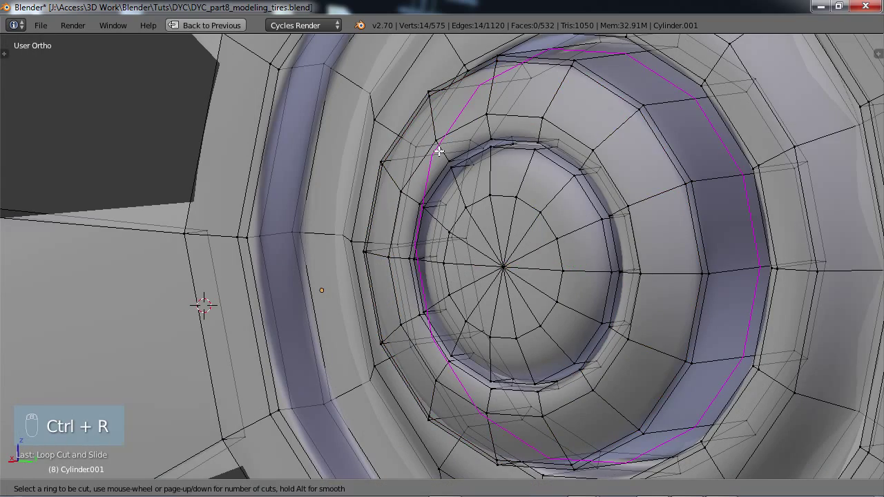
pyautogui.click(446, 151)
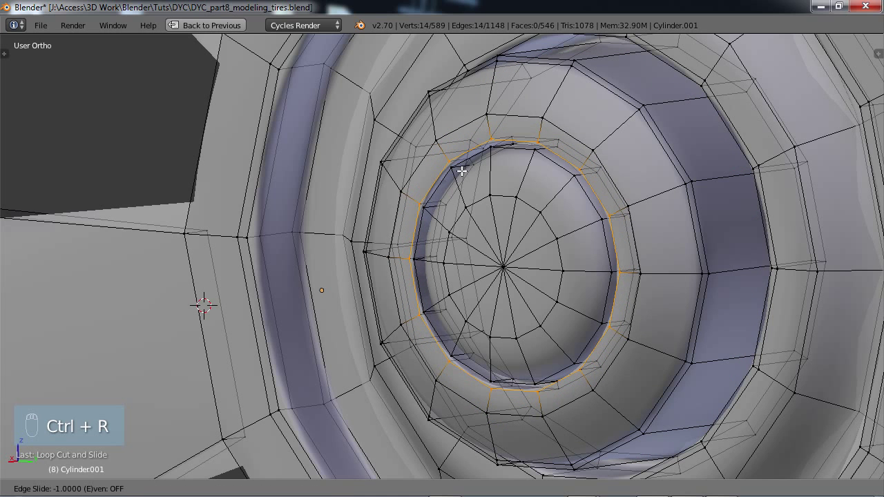
pyautogui.click(453, 164)
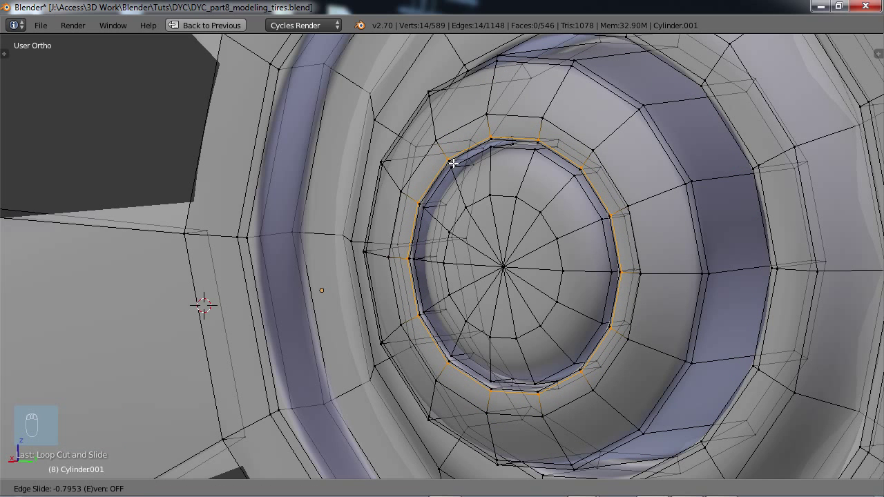
pyautogui.click(453, 165)
pyautogui.moveTo(445, 214); pyautogui.dragTo(500, 283, button='middle')
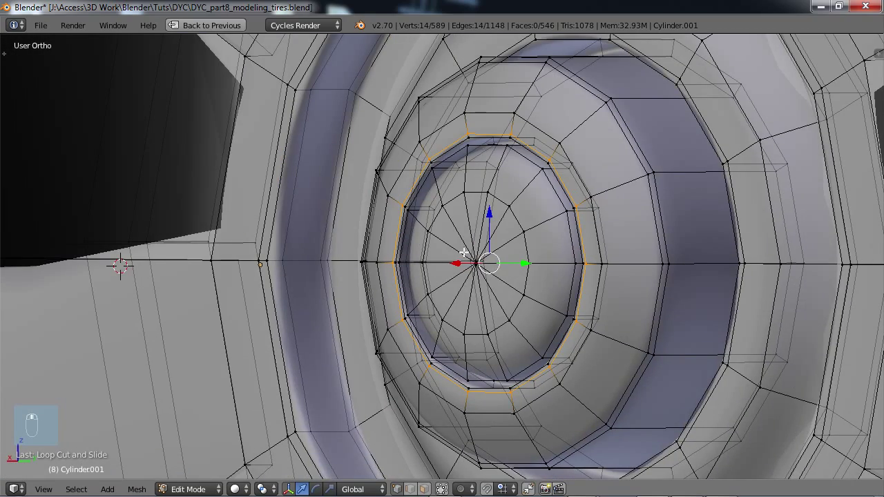
pyautogui.scroll(-5, 470, 259)
pyautogui.press('a')
pyautogui.press('Tab')
pyautogui.scroll(3, 476, 261)
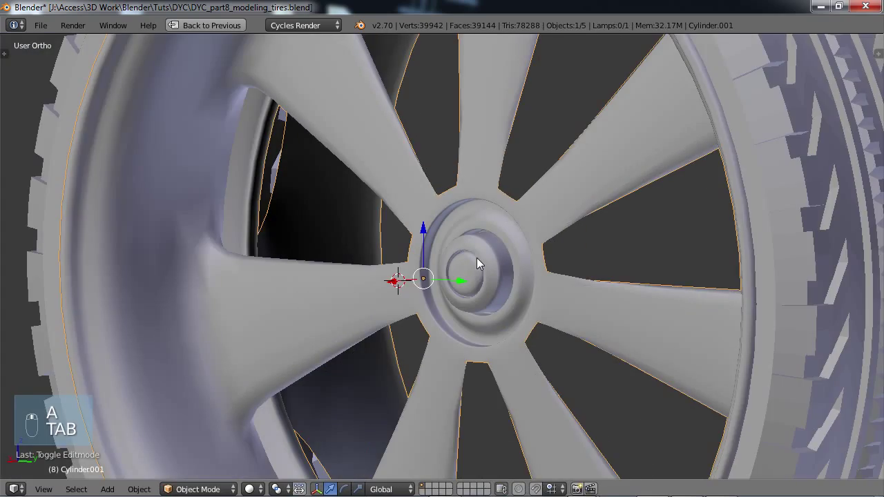
pyautogui.moveTo(476, 258); pyautogui.dragTo(512, 258, button='middle')
# Step: Add an edge loop on the hub's recessed ring around the center cap, slid toward the ring's outer edge
pyautogui.press('Tab')
pyautogui.scroll(2, 542, 258)
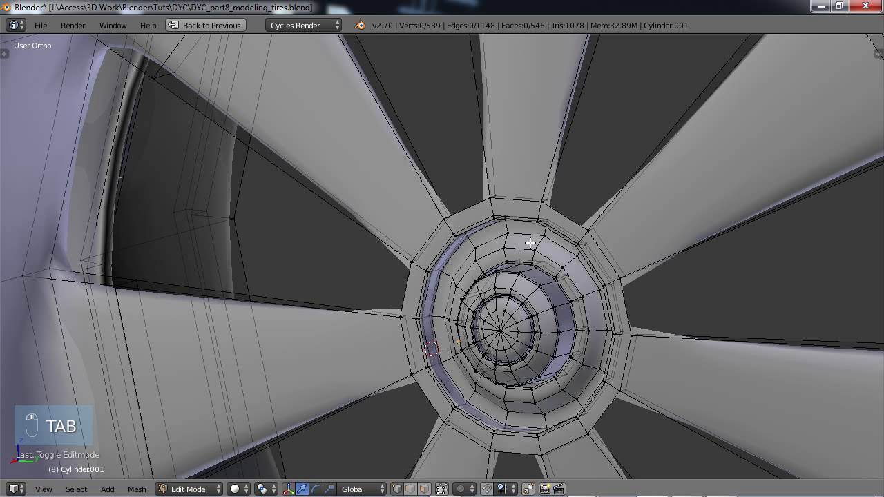
pyautogui.hotkey('ctrl', 'r')
pyautogui.click(515, 240)
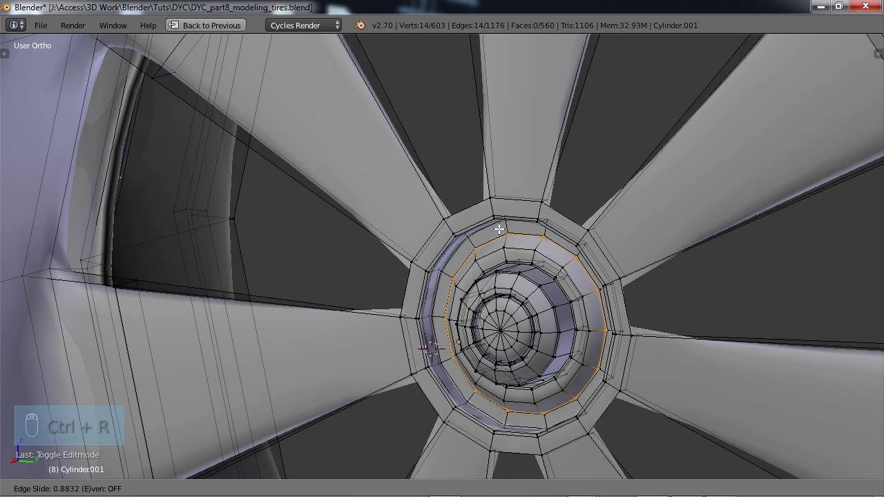
pyautogui.click(506, 242)
pyautogui.press('Tab')
pyautogui.scroll(-8, 519, 257)
pyautogui.press('a')
pyautogui.press('a')
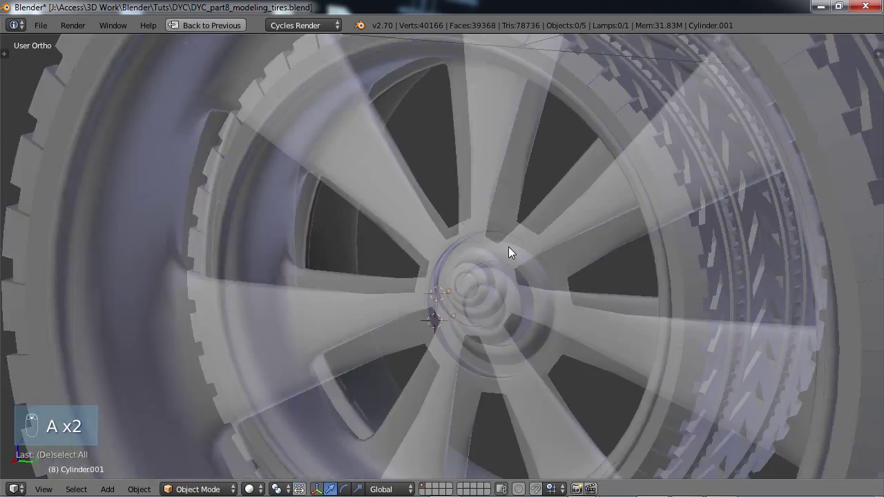
# Step: Add an edge loop around the rim's inner barrel, slid close to the outer ends of the spokes
pyautogui.moveTo(509, 262); pyautogui.dragTo(491, 253, button='middle')
pyautogui.press('Tab')
pyautogui.scroll(4, 557, 254)
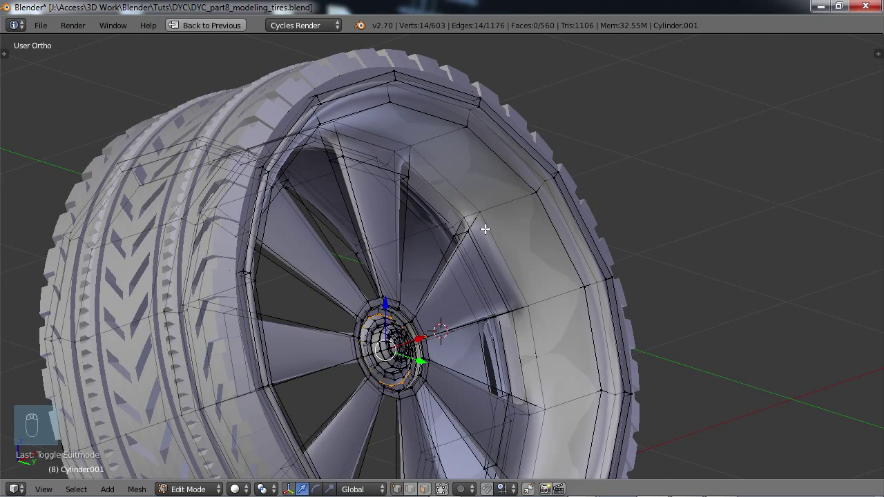
pyautogui.hotkey('ctrl', 'r')
pyautogui.click(489, 208)
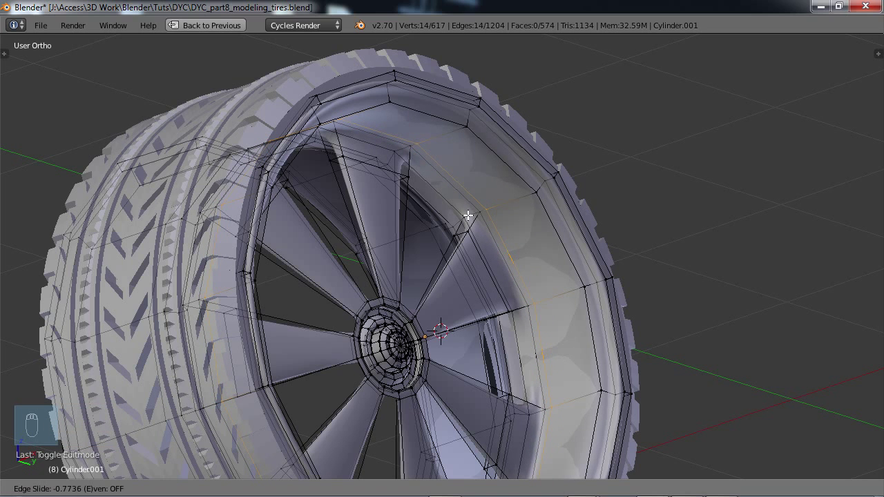
pyautogui.click(467, 218)
pyautogui.press('Tab')
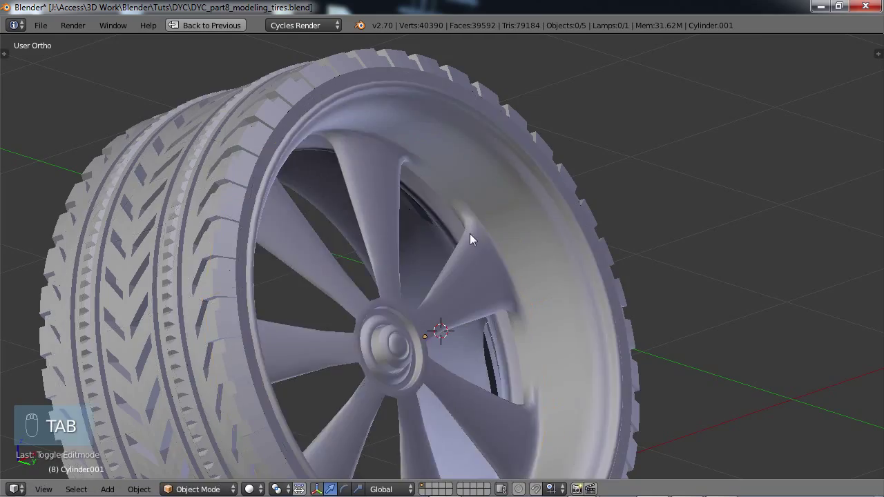
pyautogui.scroll(-3, 466, 238)
pyautogui.moveTo(442, 268); pyautogui.dragTo(488, 317, button='middle')
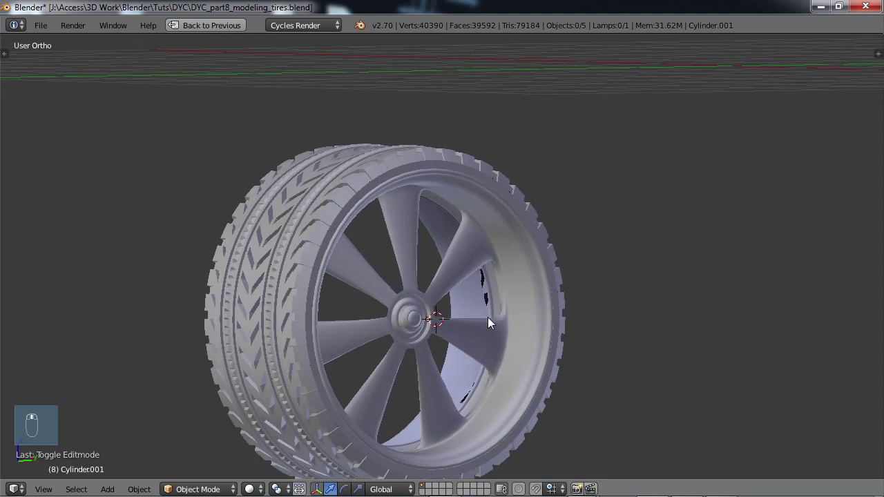
# Step: Try adding a crosswise edge loop through the rim's barrel, slid close to one spoke's center line, and undo it
pyautogui.press('Tab')
pyautogui.scroll(3, 508, 324)
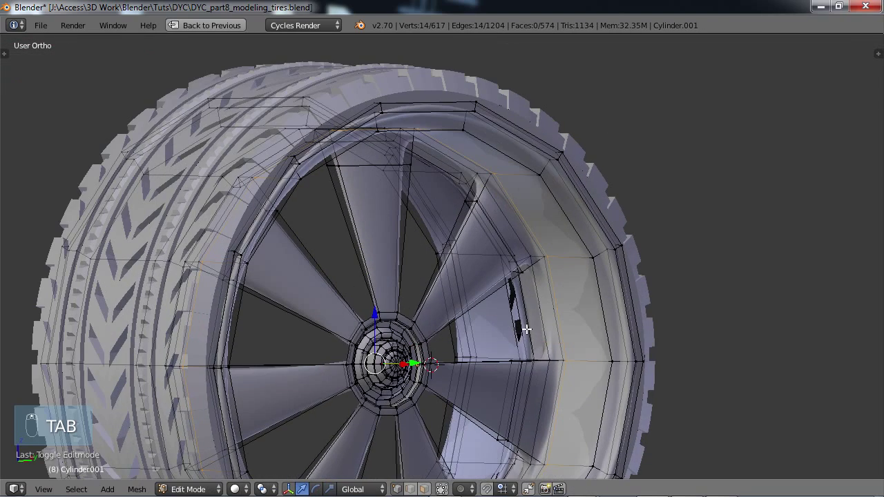
pyautogui.hotkey('ctrl', 'r')
pyautogui.click(568, 326)
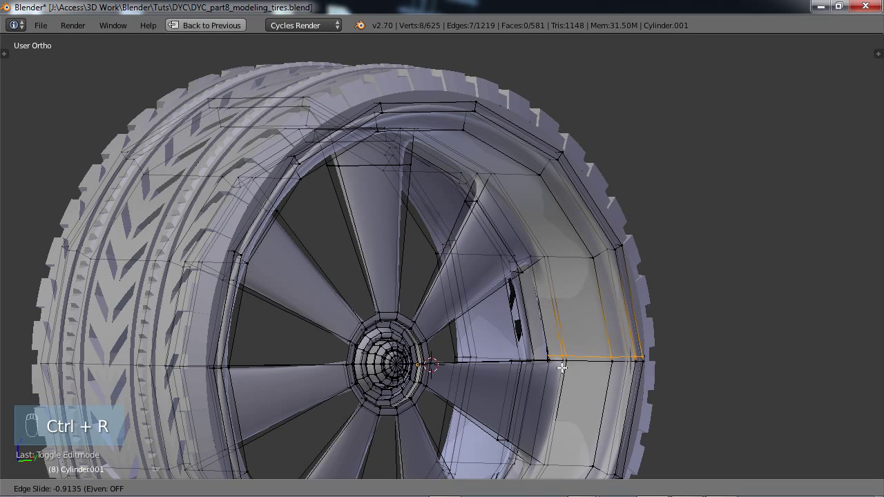
pyautogui.click(561, 368)
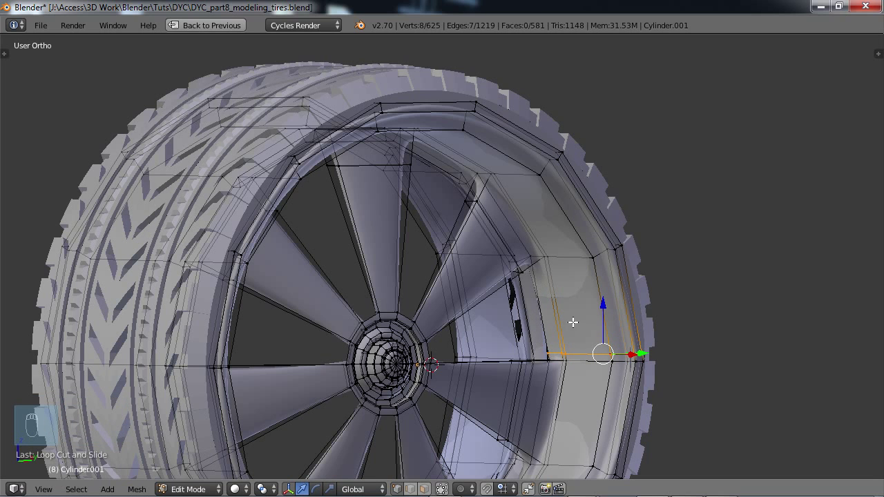
pyautogui.press('Tab')
pyautogui.press('Tab')
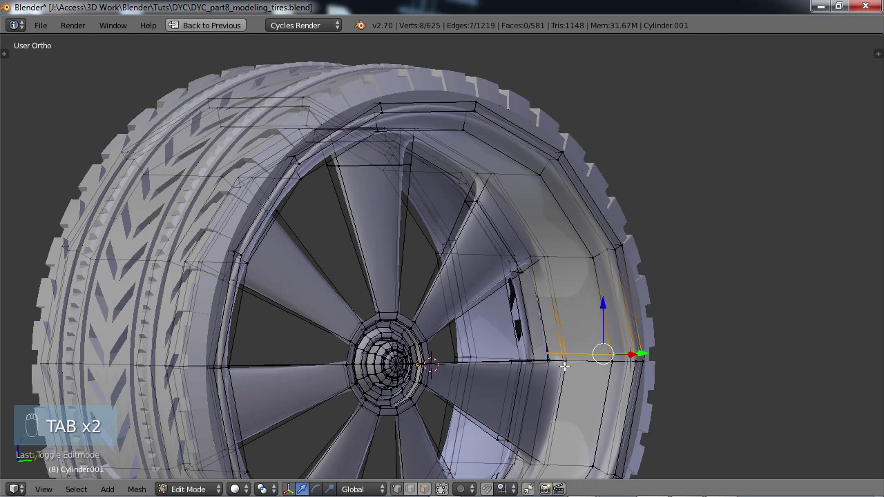
pyautogui.hotkey('ctrl', 'z')
pyautogui.hotkey('ctrl', 'z')
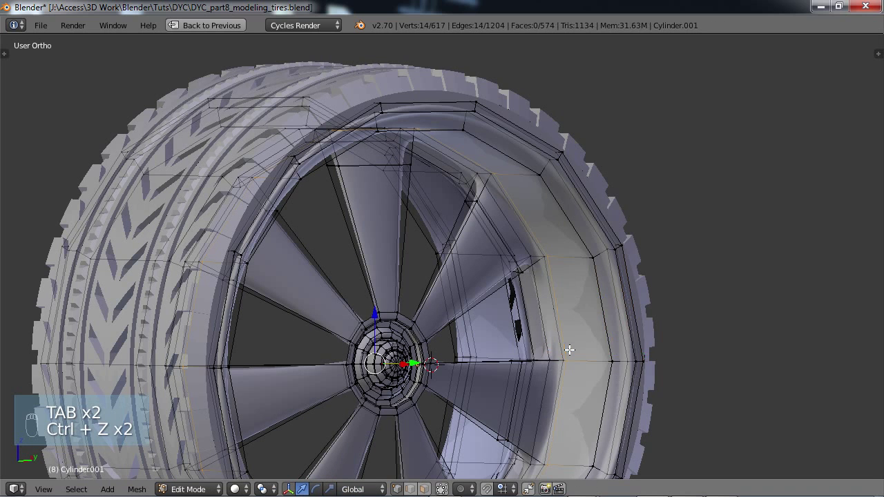
# Step: Deselect the rim's mesh, return to object mode and unhide the car body
pyautogui.scroll(-2, 560, 335)
pyautogui.press('a')
pyautogui.scroll(-2, 527, 319)
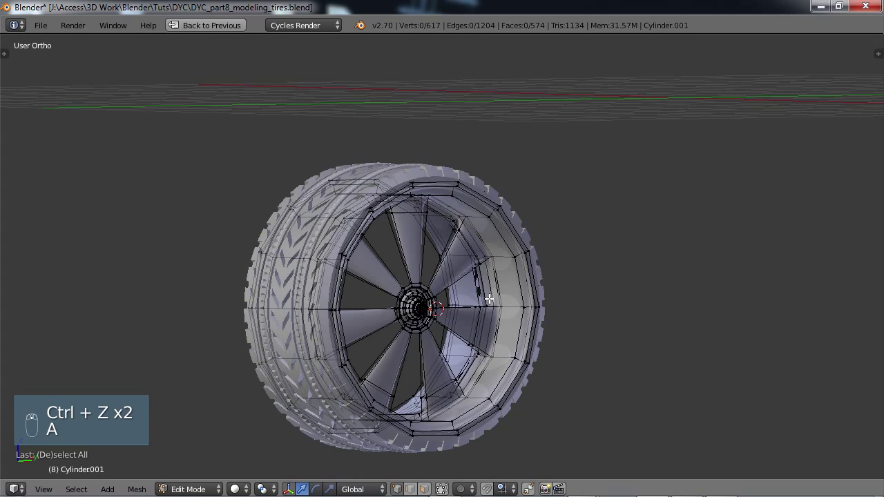
pyautogui.moveTo(489, 300); pyautogui.dragTo(448, 347, button='middle')
pyautogui.press('Tab')
pyautogui.moveTo(296, 254); pyautogui.dragTo(429, 282, button='middle')
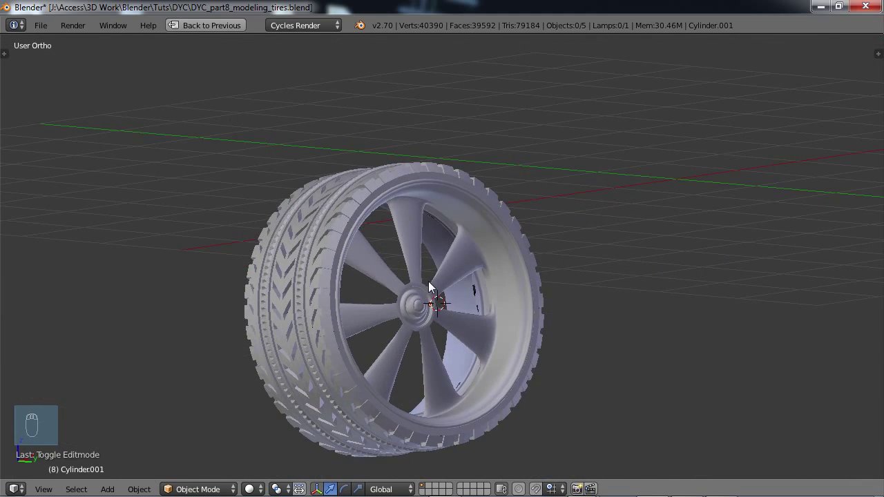
pyautogui.hotkey('alt', 'h')
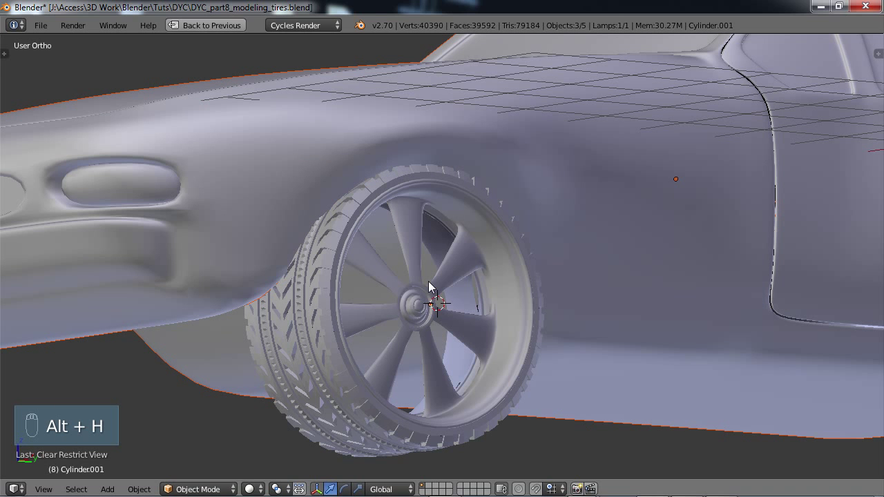
# Step: Duplicate the front tire and rim together in the right side view and move the copy along Y to the rear wheel arch
pyautogui.press('KP_3')
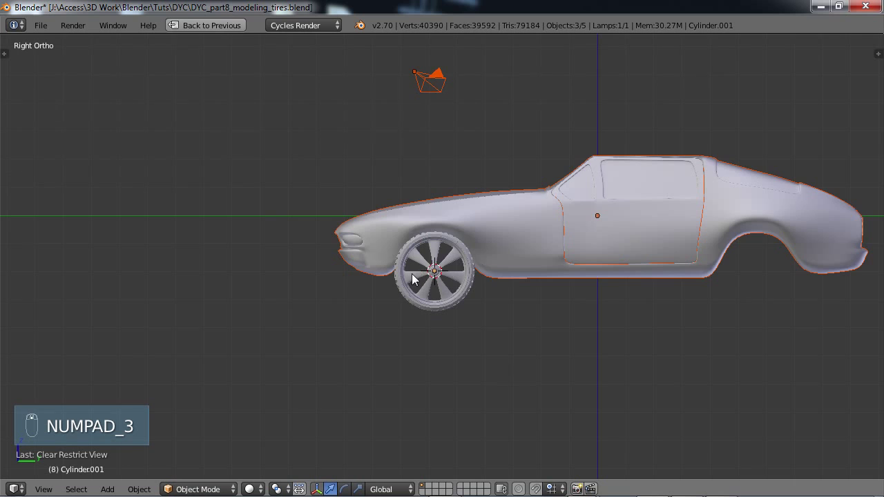
pyautogui.keyDown('shift'); pyautogui.moveTo(412, 279); pyautogui.dragTo(266, 298, button='middle'); pyautogui.keyUp('shift')
pyautogui.hotkey('ctrl', 'Up')
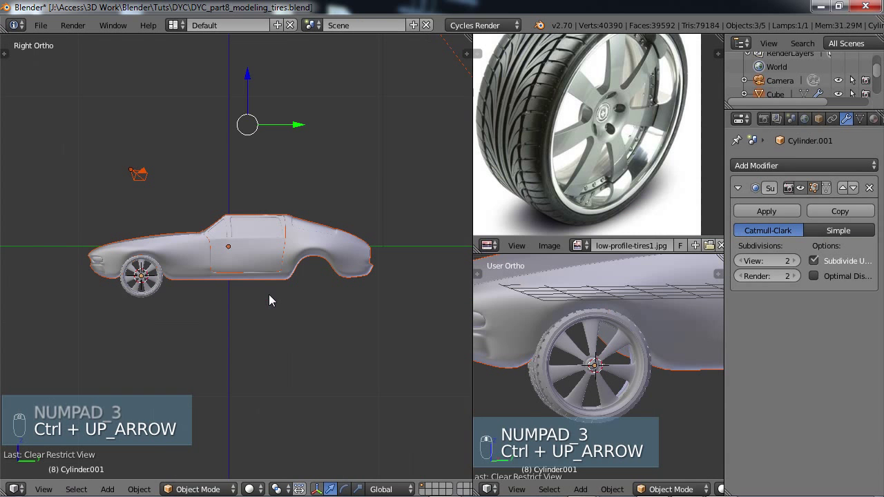
pyautogui.hotkey('ctrl', 'Up')
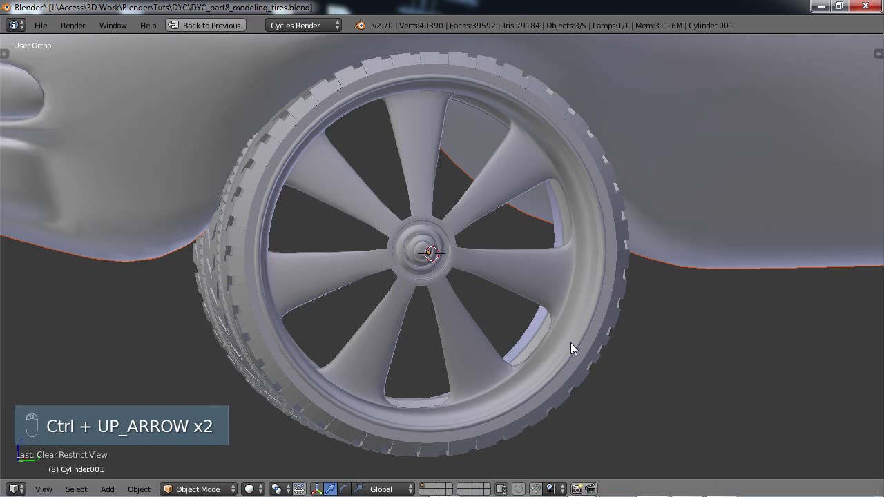
pyautogui.press('KP_3')
pyautogui.scroll(-6, 540, 314)
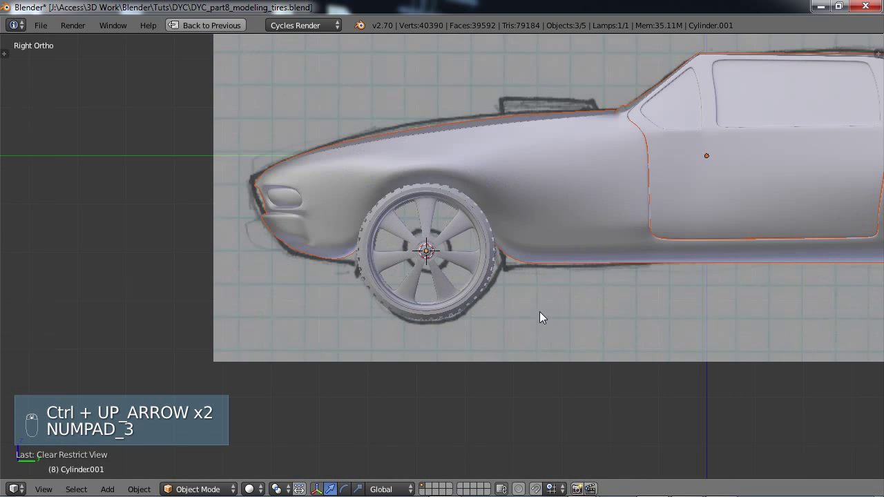
pyautogui.keyDown('shift'); pyautogui.moveTo(504, 288); pyautogui.dragTo(431, 291, button='middle'); pyautogui.keyUp('shift')
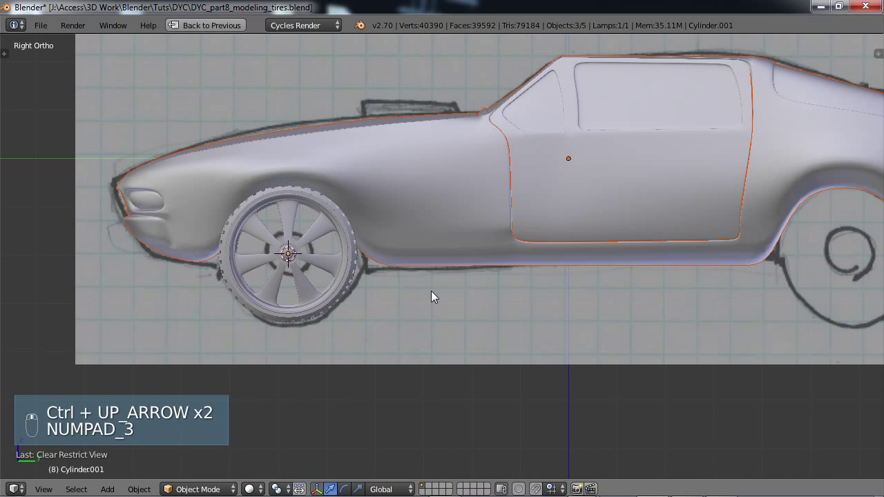
pyautogui.rightClick(347, 283)
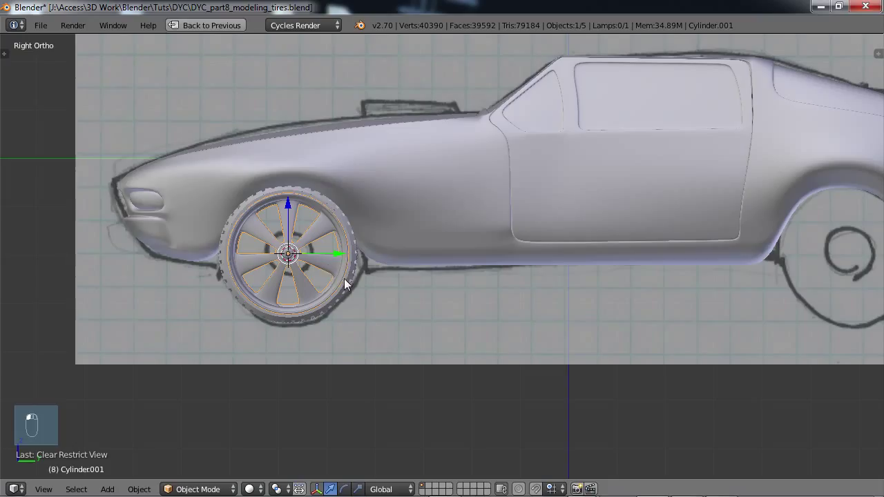
pyautogui.keyDown('shift'); pyautogui.rightClick(351, 281); pyautogui.keyUp('shift')
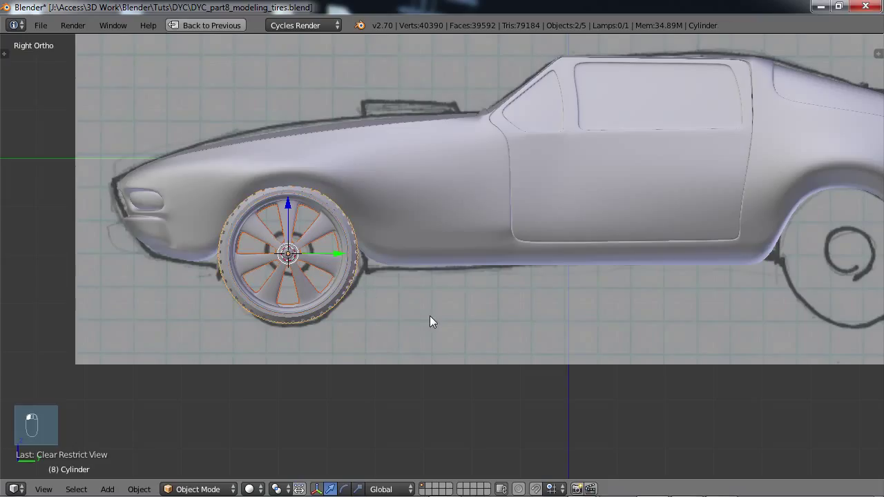
pyautogui.hotkey('shift', 'd')
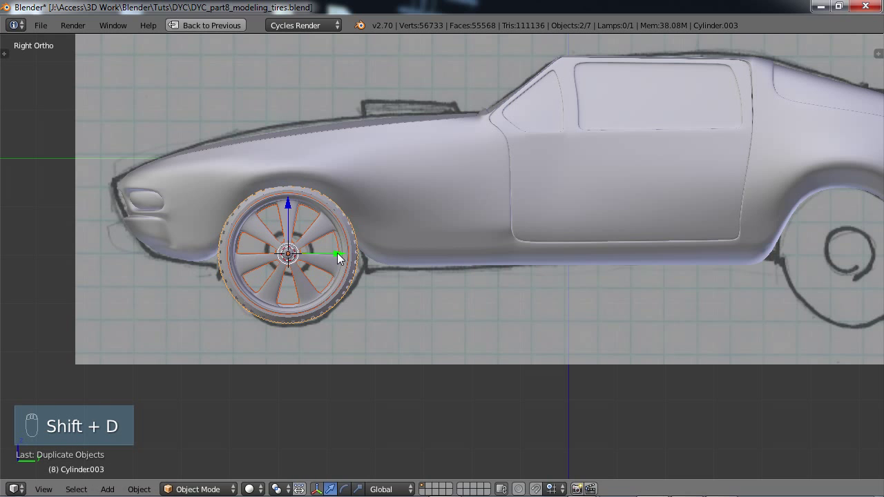
pyautogui.moveTo(337, 254); pyautogui.dragTo(14, 271)
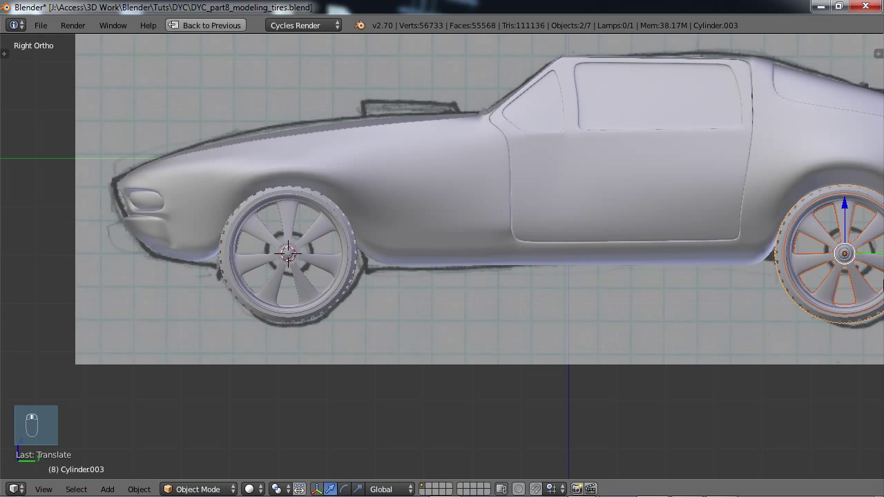
# Step: Fine-tune the rear wheel's position along Y against the reference sketch and check its fit in the arch
pyautogui.keyDown('shift'); pyautogui.moveTo(636, 272); pyautogui.dragTo(416, 270, button='middle'); pyautogui.keyUp('shift')
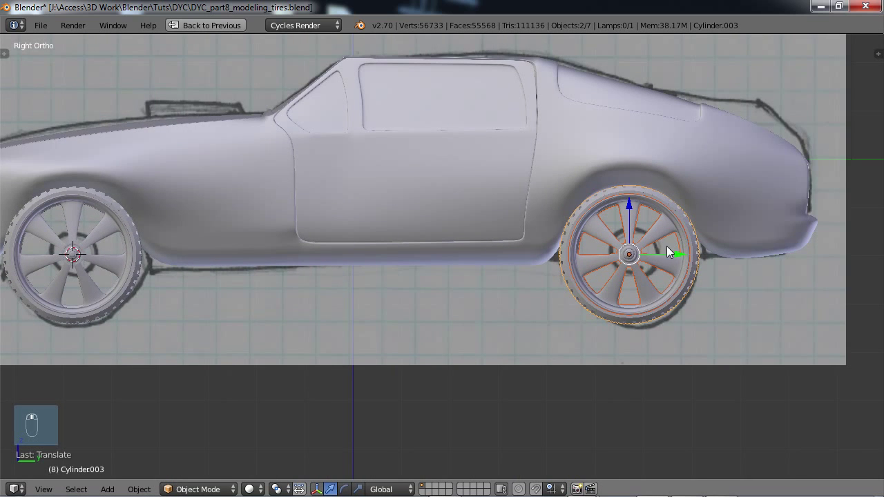
pyautogui.moveTo(683, 252); pyautogui.dragTo(686, 258)
pyautogui.scroll(-3, 360, 262)
pyautogui.moveTo(360, 262); pyautogui.dragTo(287, 268, button='middle')
pyautogui.press('KP_3')
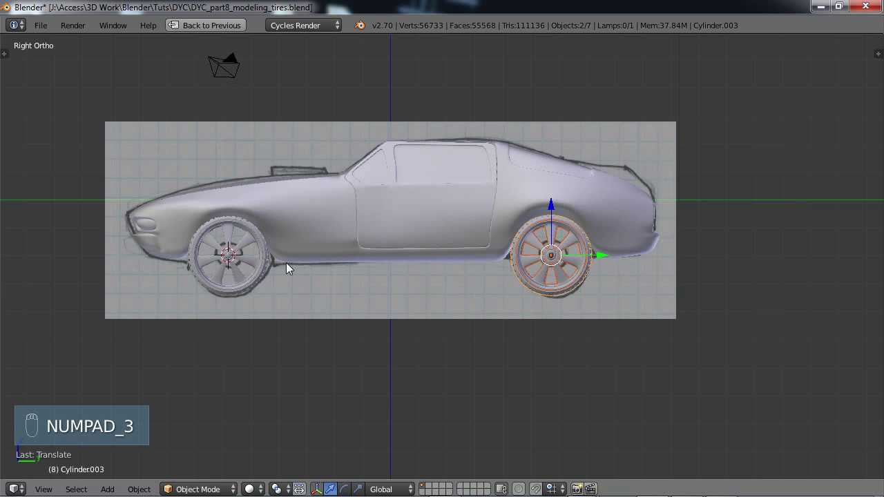
pyautogui.moveTo(446, 276); pyautogui.dragTo(558, 263, button='middle')
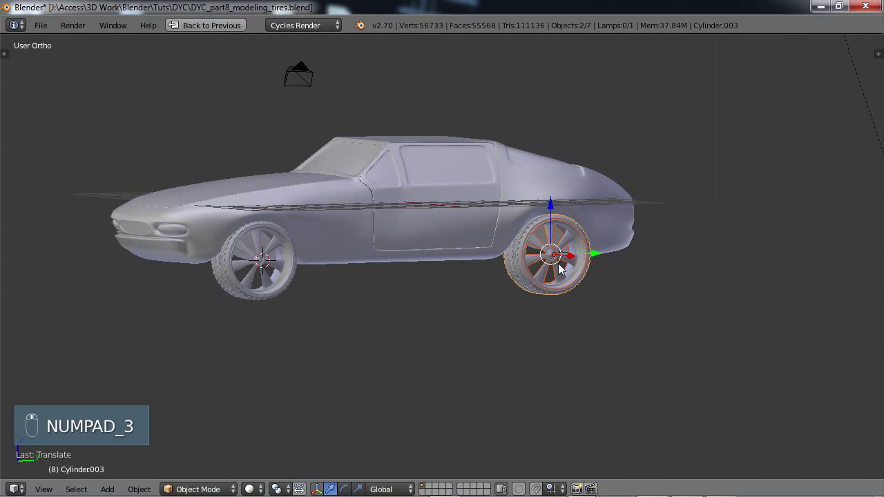
pyautogui.scroll(3, 560, 263)
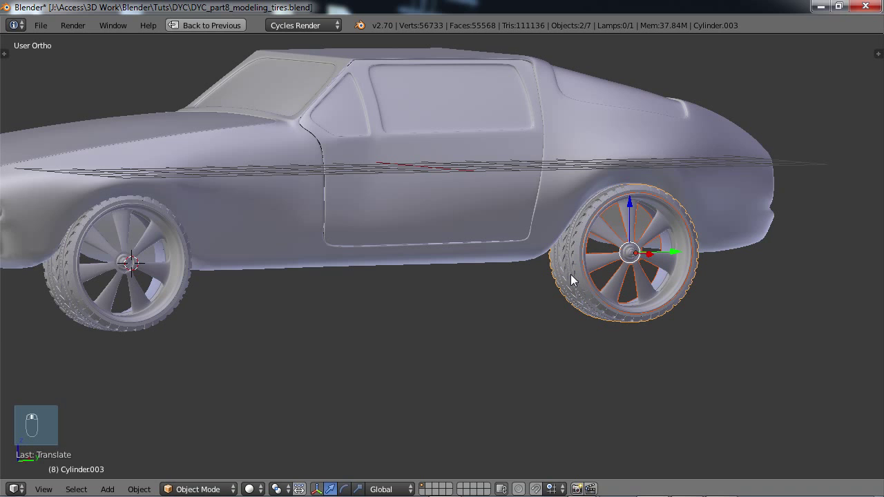
# Step: Apply the Mirror modifier on the front tire and on the rear tire copy
pyautogui.rightClick(571, 280)
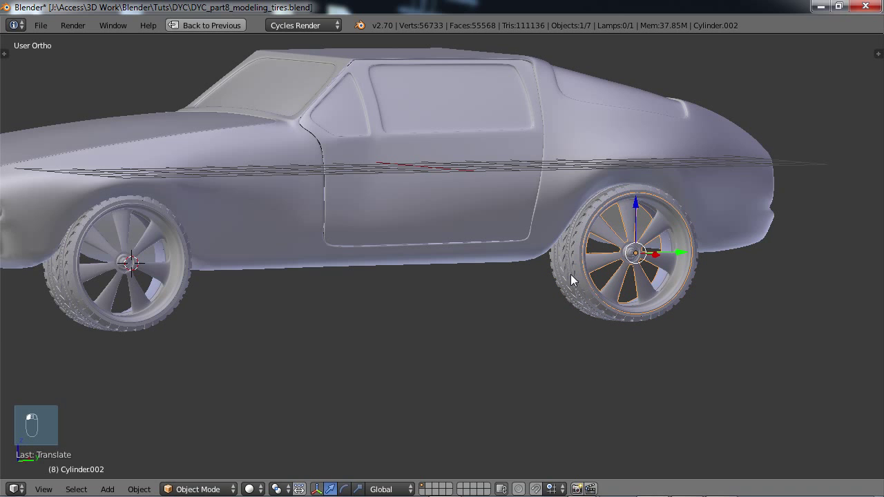
pyautogui.rightClick(54, 295)
pyautogui.moveTo(139, 339); pyautogui.dragTo(198, 334, button='middle')
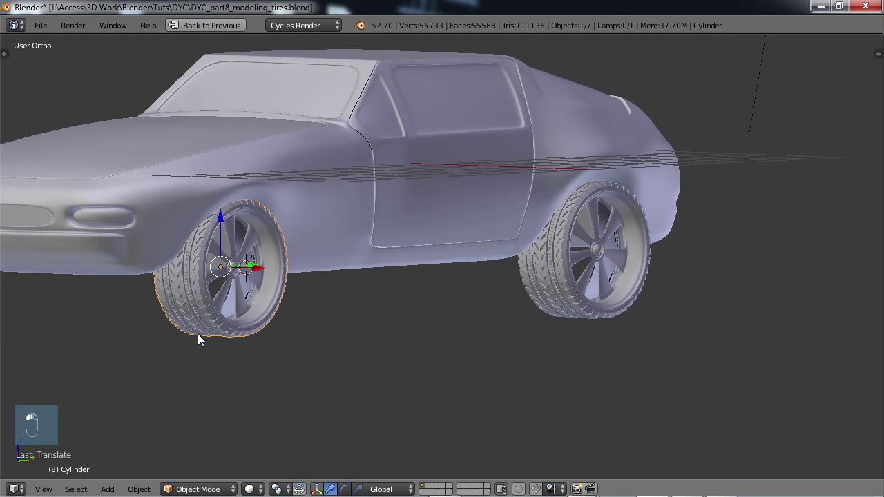
pyautogui.hotkey('ctrl', 'Up')
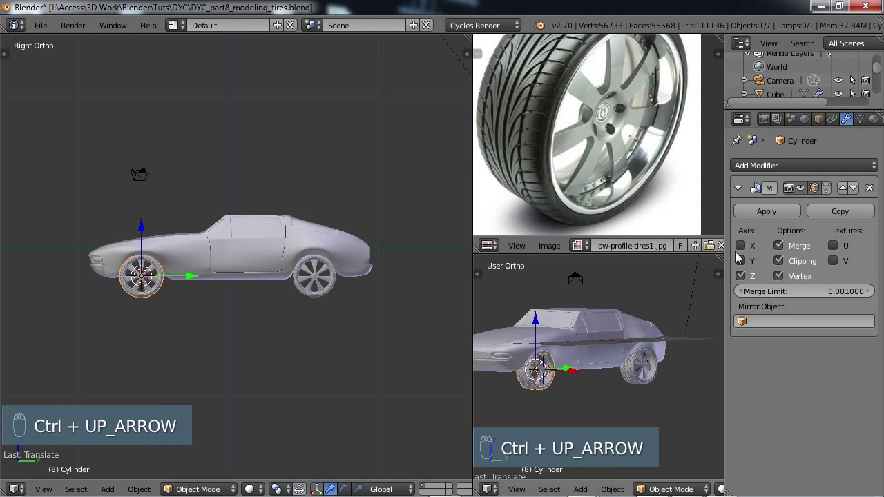
pyautogui.click(807, 164)
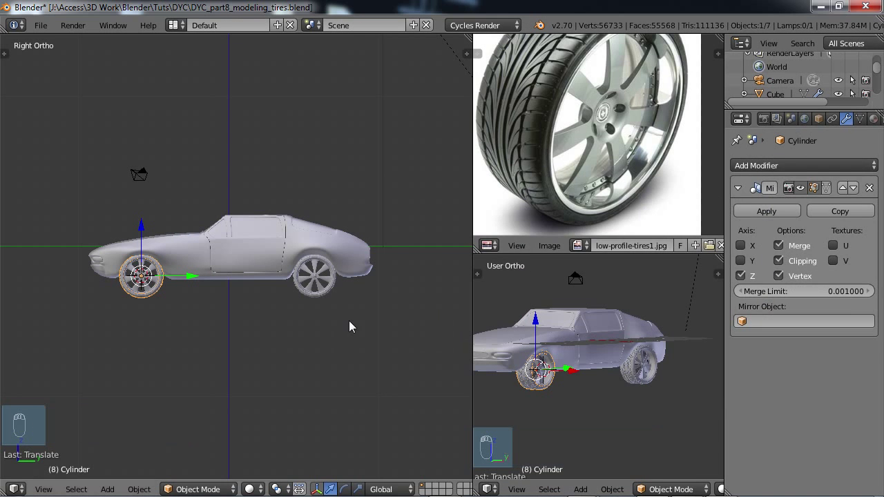
pyautogui.moveTo(348, 327); pyautogui.dragTo(236, 317, button='middle')
pyautogui.moveTo(203, 263); pyautogui.dragTo(238, 298, button='middle')
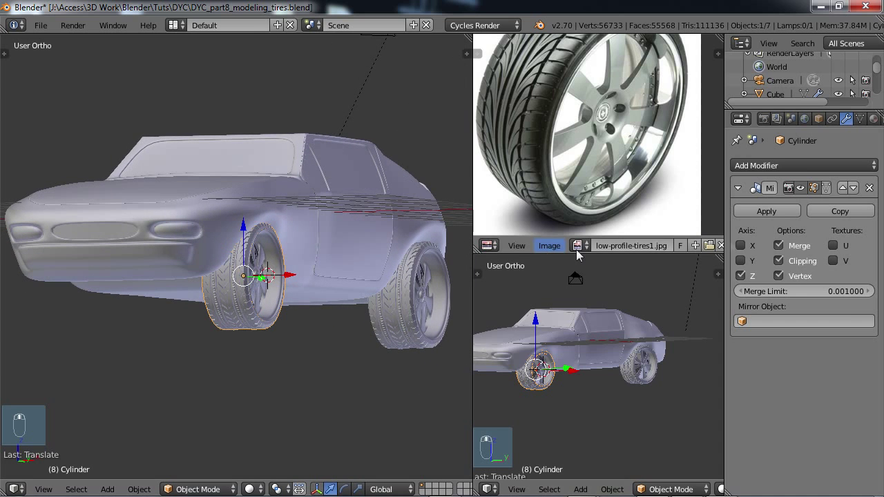
pyautogui.click(766, 211)
pyautogui.rightClick(419, 335)
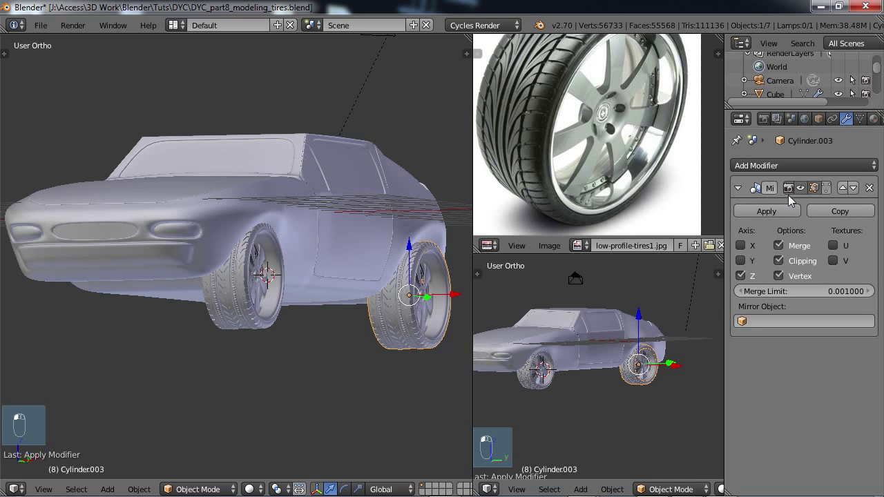
pyautogui.click(766, 210)
# Step: Add a Mirror modifier on the X axis to the front tire and open its list of mirror objects
pyautogui.rightClick(232, 307)
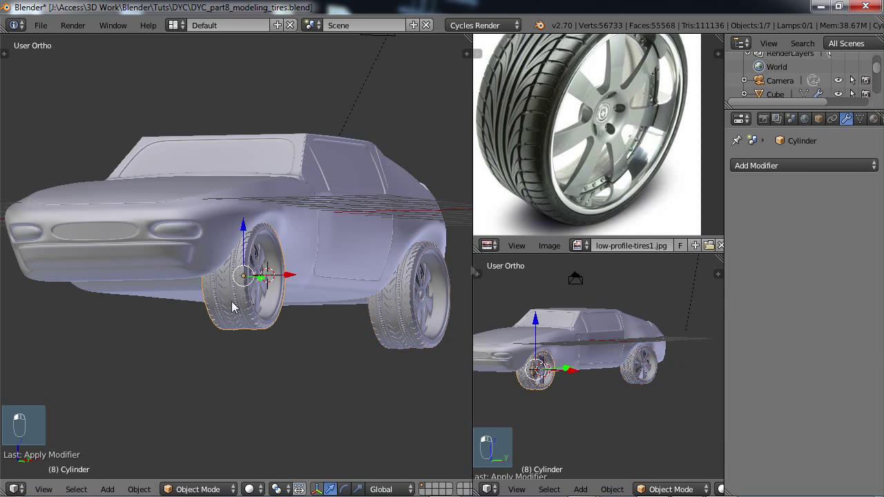
pyautogui.click(767, 167)
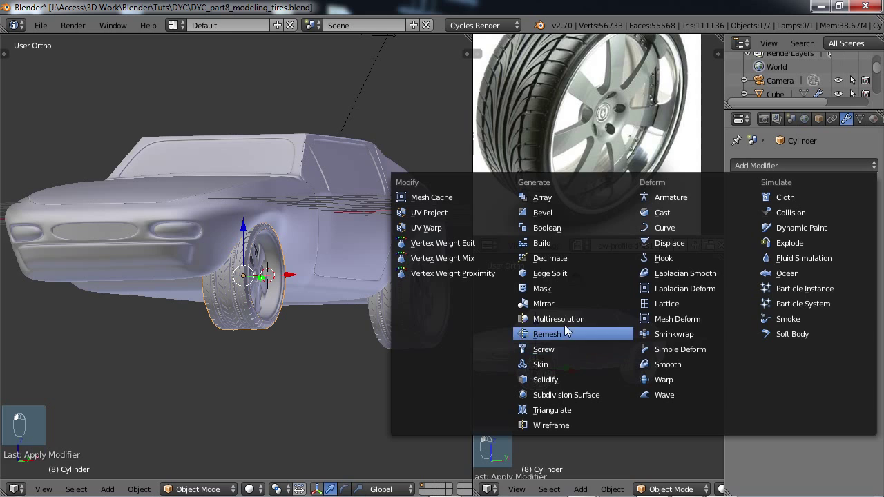
pyautogui.click(560, 304)
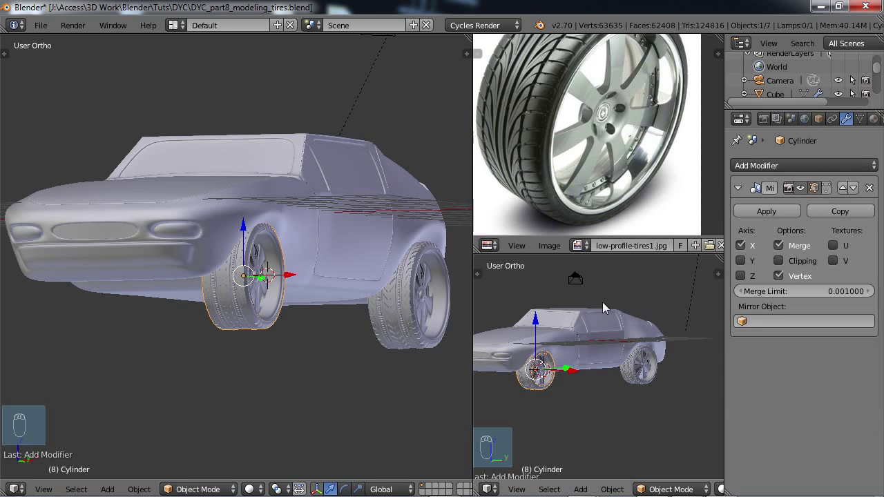
pyautogui.click(753, 322)
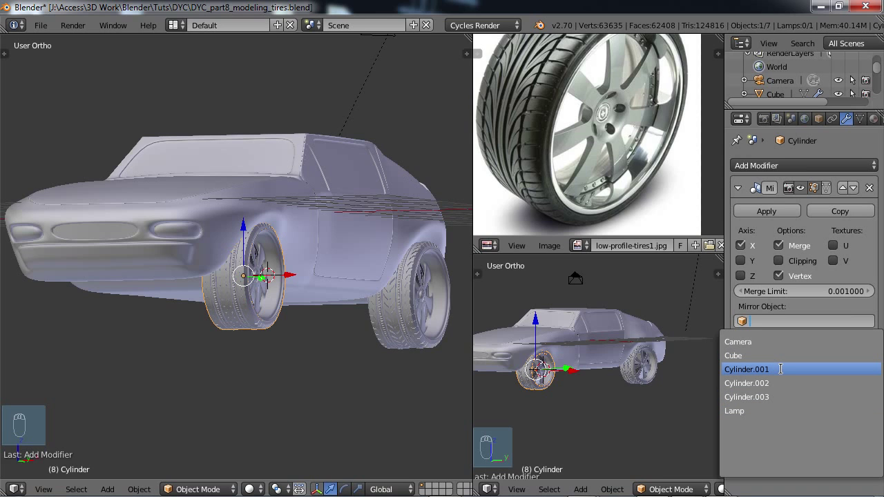
# Step: Add a plain-axes empty at the front wheel's center and raise it about 7.1 units along Z
pyautogui.moveTo(311, 387); pyautogui.dragTo(211, 400, button='middle')
pyautogui.keyDown('shift'); pyautogui.moveTo(246, 365); pyautogui.dragTo(242, 395, button='middle'); pyautogui.keyUp('shift')
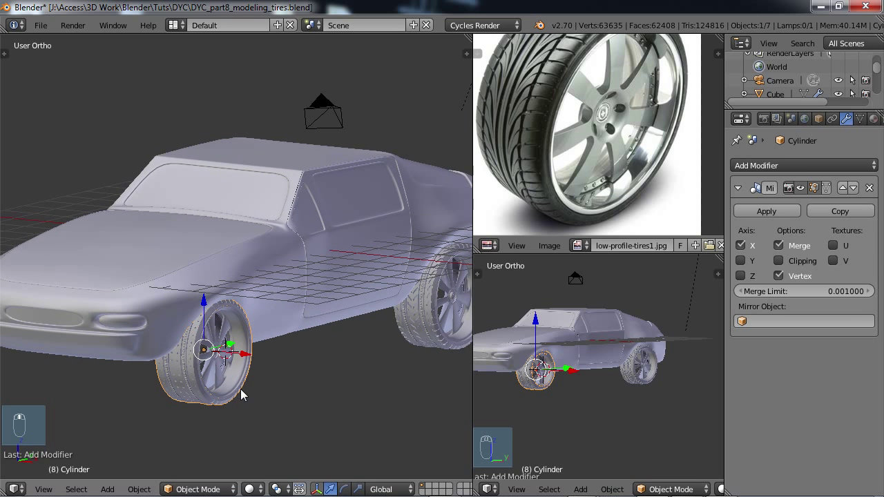
pyautogui.hotkey('shift', 'a')
pyautogui.moveTo(242, 389)
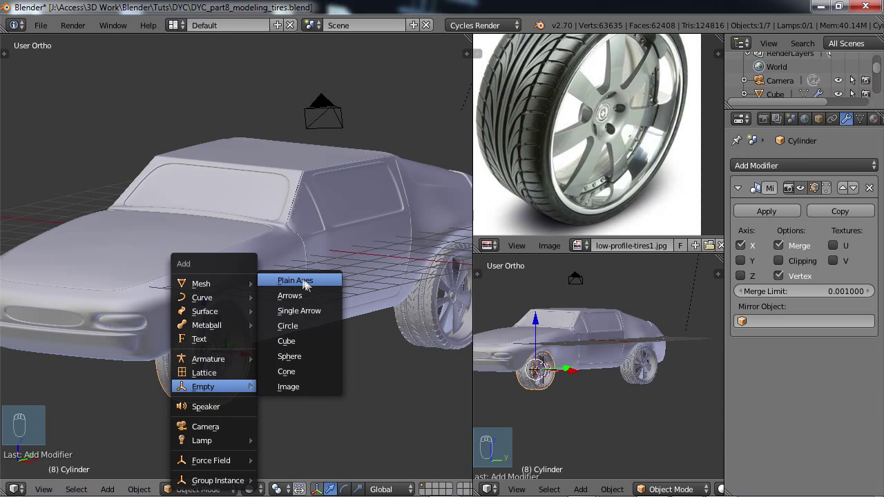
pyautogui.click(298, 282)
pyautogui.scroll(-3, 303, 332)
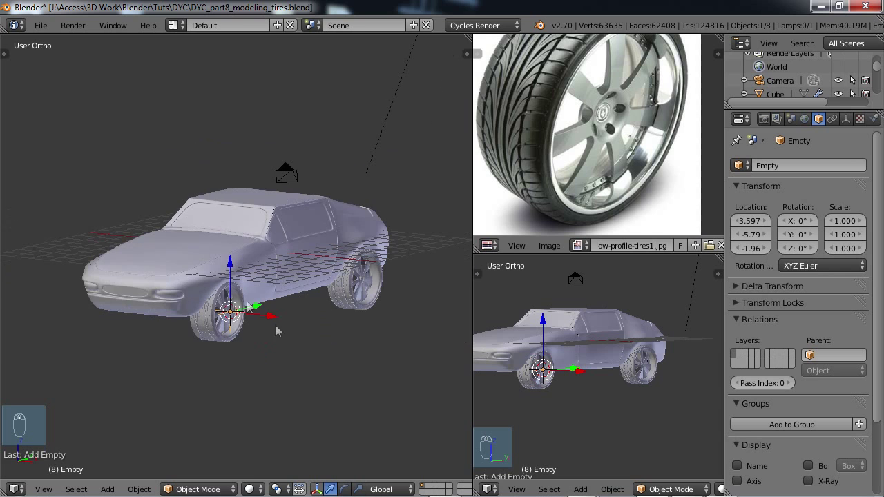
pyautogui.press('g')
pyautogui.press('z')
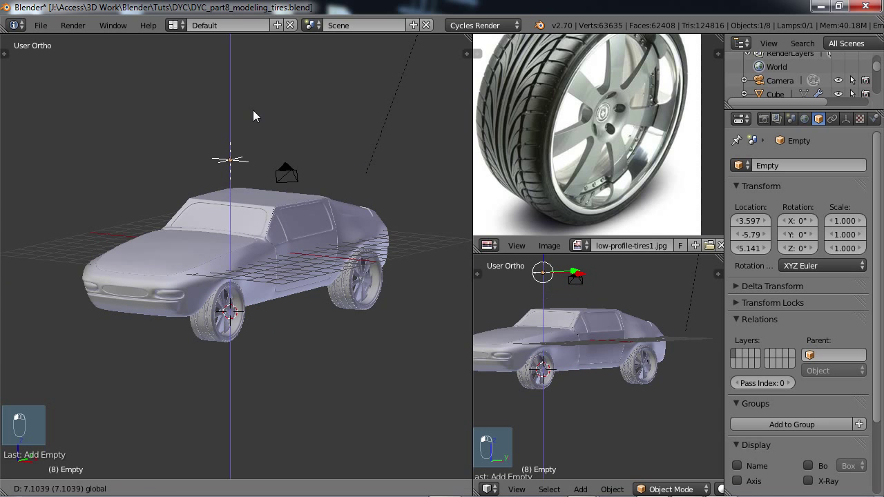
pyautogui.click(253, 110)
# Step: Delete the plain-axes empty above the front wheel
pyautogui.moveTo(253, 109); pyautogui.dragTo(254, 298, button='middle')
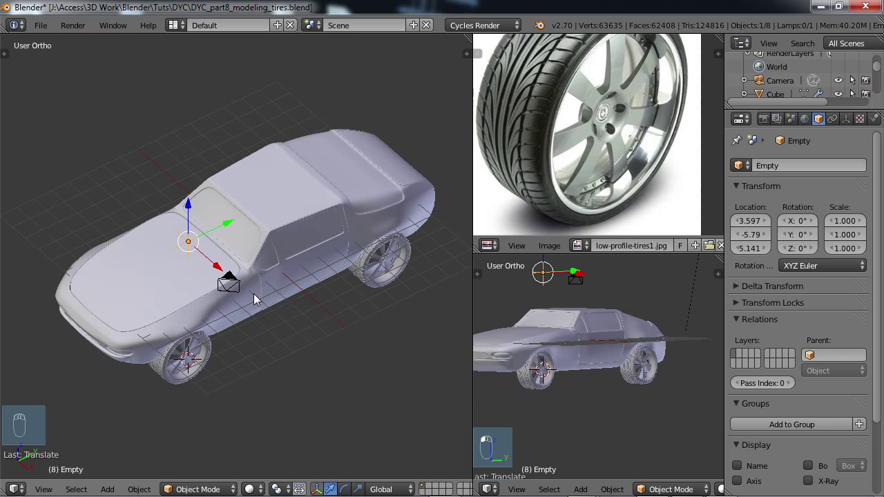
pyautogui.press('x')
pyautogui.click(254, 294)
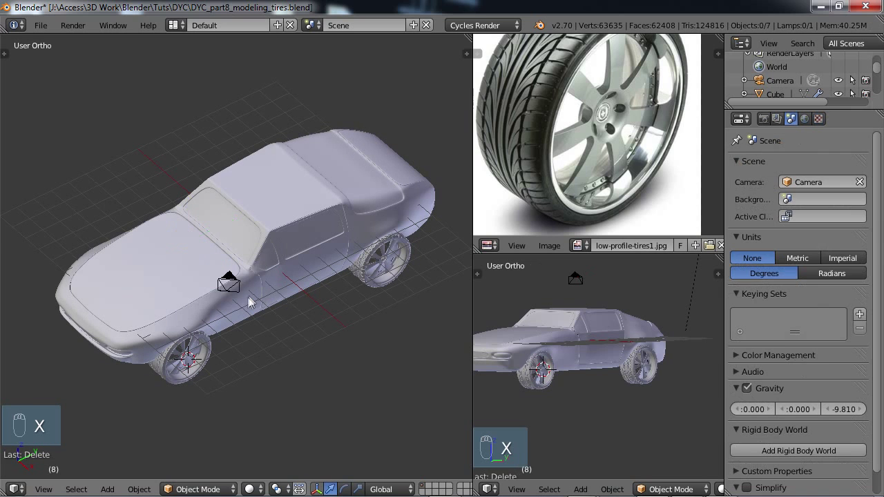
# Step: Delete the duplicated rim and tire from the rear wheel arch
pyautogui.moveTo(246, 285); pyautogui.dragTo(161, 307, button='middle')
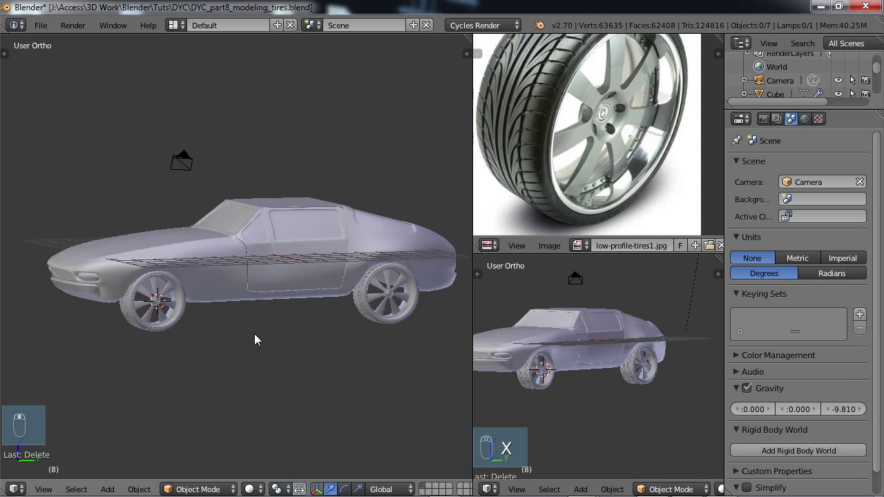
pyautogui.rightClick(400, 306)
pyautogui.press('x')
pyautogui.click(399, 302)
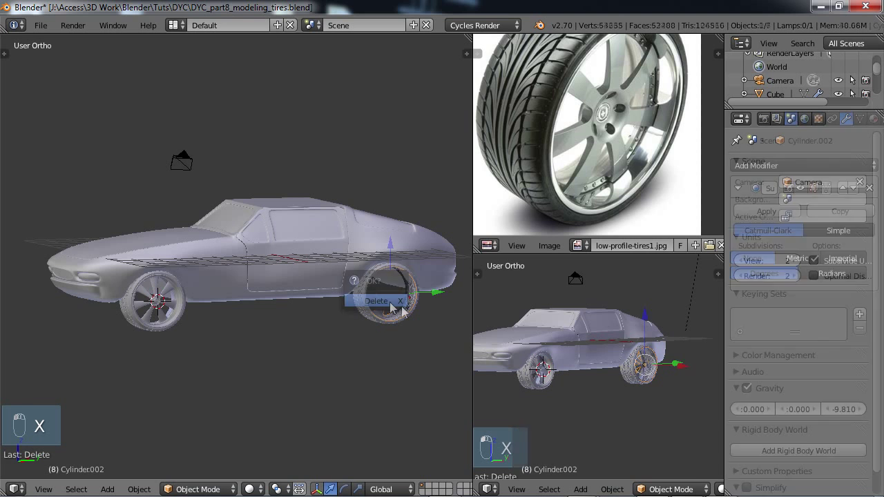
pyautogui.rightClick(401, 310)
pyautogui.press('x')
pyautogui.click(386, 313)
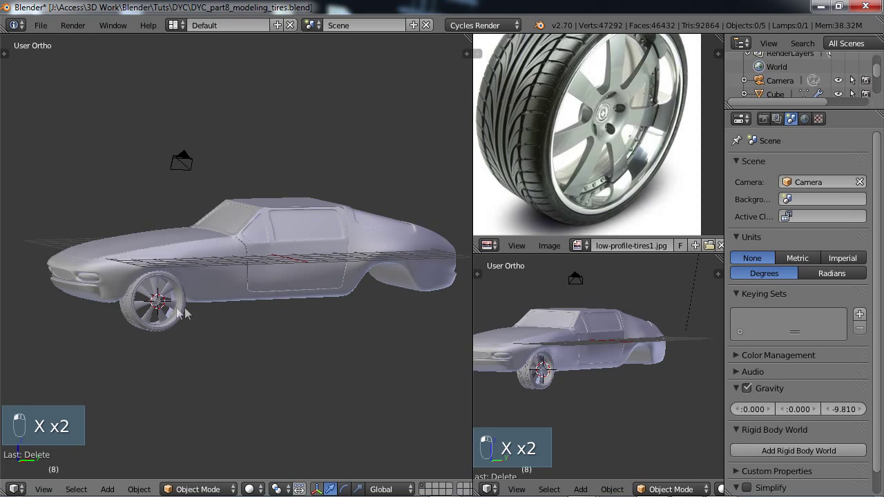
# Step: Check the front wheel against the side reference sketch and inspect its spokes and barrel up close
pyautogui.hotkey('ctrl', 'Up')
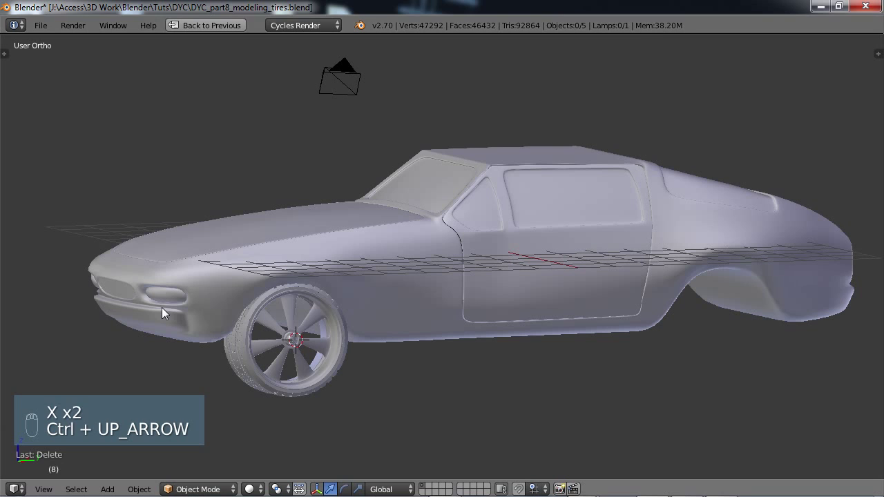
pyautogui.hotkey('ctrl', 'Up')
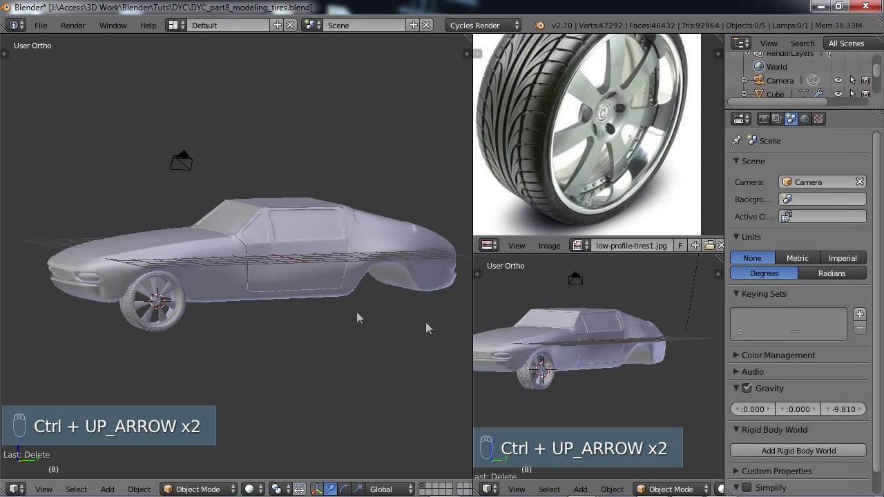
pyautogui.hotkey('ctrl', 'Up')
pyautogui.press('KP_3')
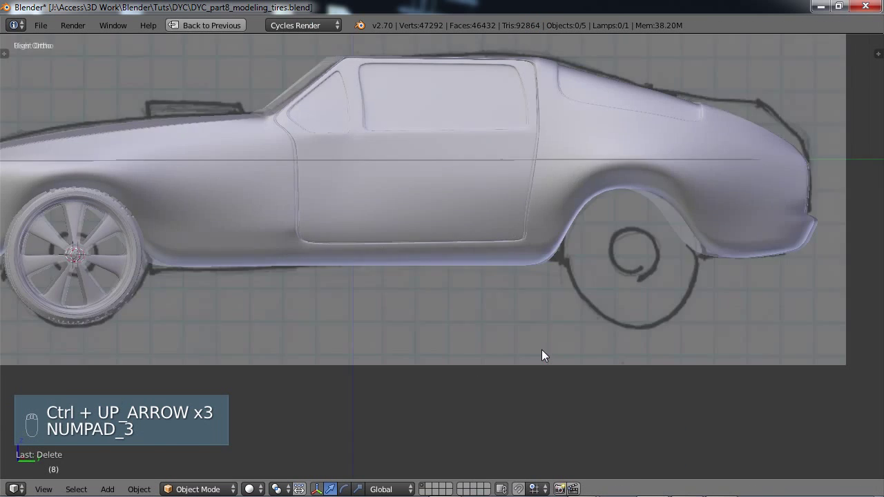
pyautogui.keyDown('shift'); pyautogui.moveTo(113, 304); pyautogui.dragTo(381, 202, button='middle'); pyautogui.keyUp('shift')
pyautogui.scroll(3, 314, 320)
pyautogui.moveTo(348, 224); pyautogui.dragTo(333, 245, button='middle')
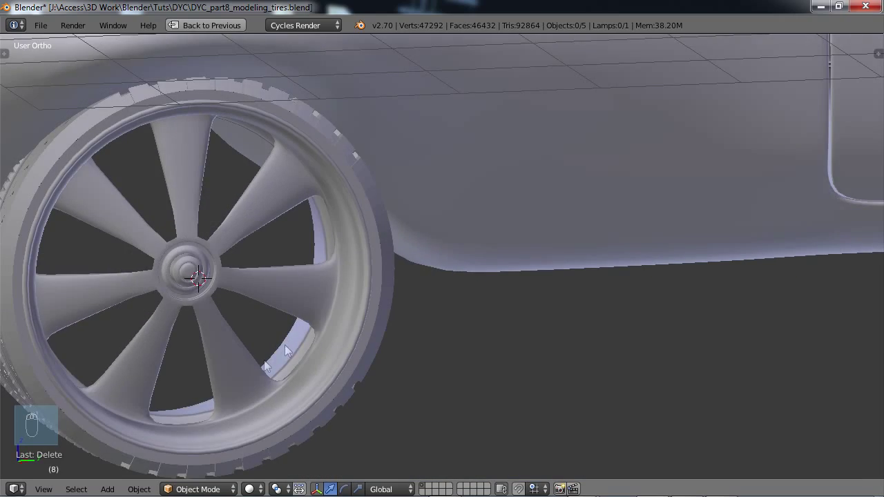
pyautogui.moveTo(286, 351); pyautogui.dragTo(411, 344, button='middle')
pyautogui.scroll(3, 449, 339)
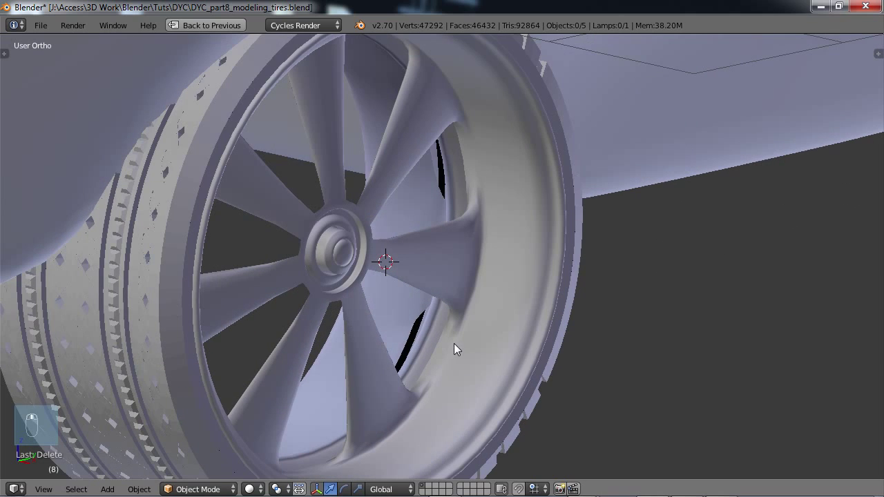
# Step: Delete the edge loop around the rim's barrel just outside the spoke ends and return to object mode
pyautogui.press('Tab')
pyautogui.rightClick(470, 335)
pyautogui.press('Tab')
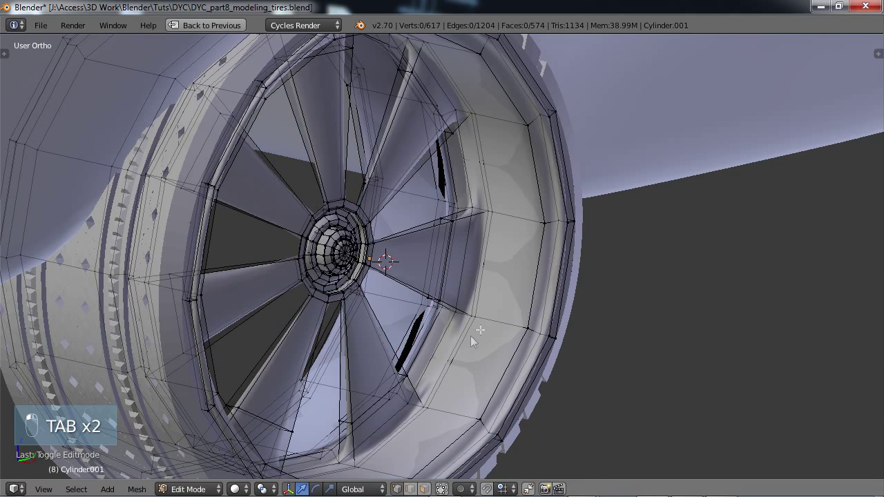
pyautogui.scroll(2, 480, 331)
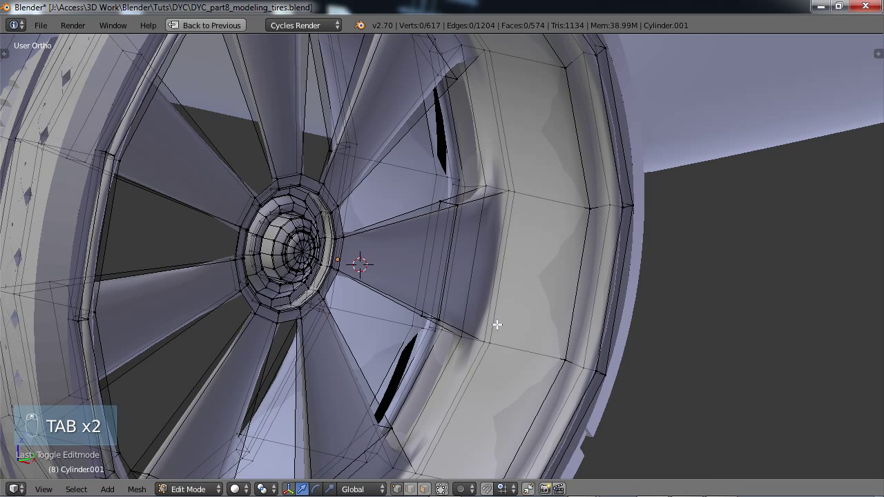
pyautogui.keyDown('alt'); pyautogui.rightClick(496, 324); pyautogui.keyUp('alt')
pyautogui.press('x')
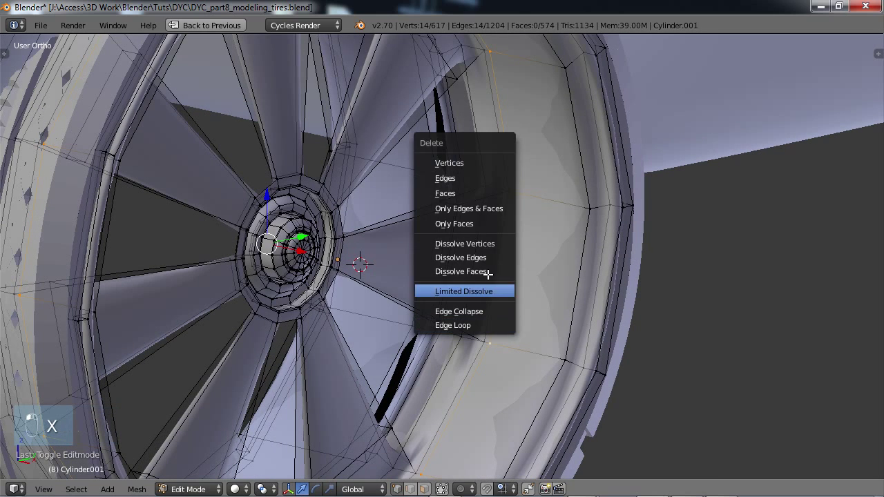
pyautogui.click(484, 326)
pyautogui.scroll(-3, 509, 322)
pyautogui.press('Tab')
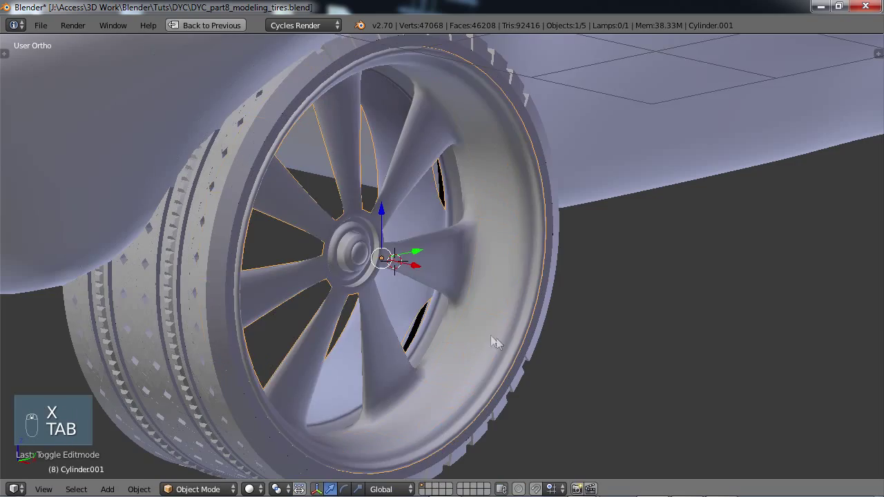
# Step: Add a UV sphere at the centre of the front wheel
pyautogui.moveTo(495, 338); pyautogui.dragTo(447, 281, button='middle')
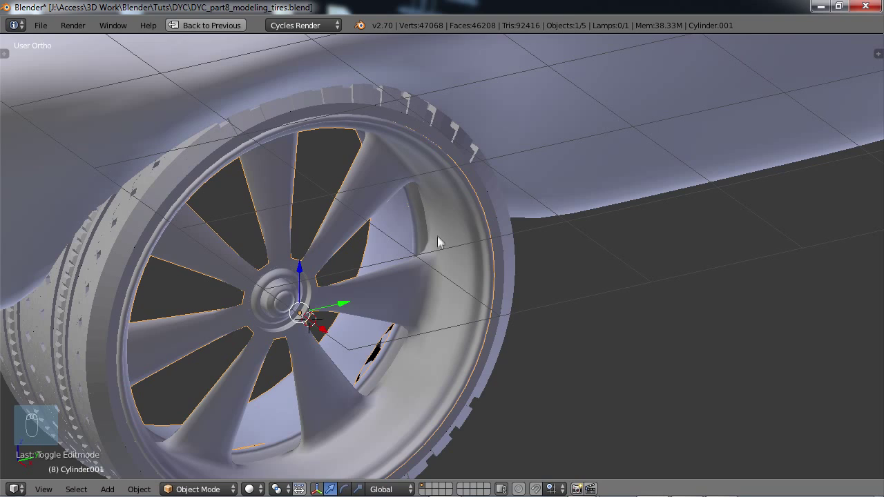
pyautogui.moveTo(431, 242); pyautogui.dragTo(599, 290, button='middle')
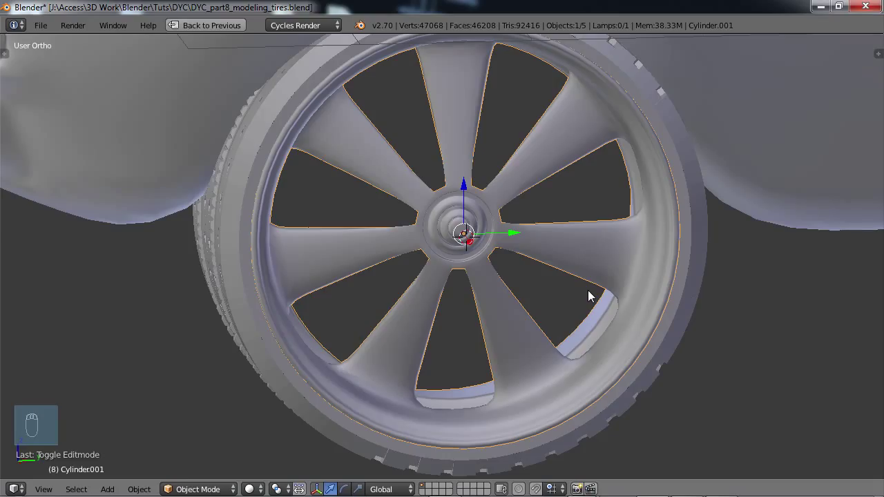
pyautogui.hotkey('shift', 'a')
pyautogui.moveTo(588, 291)
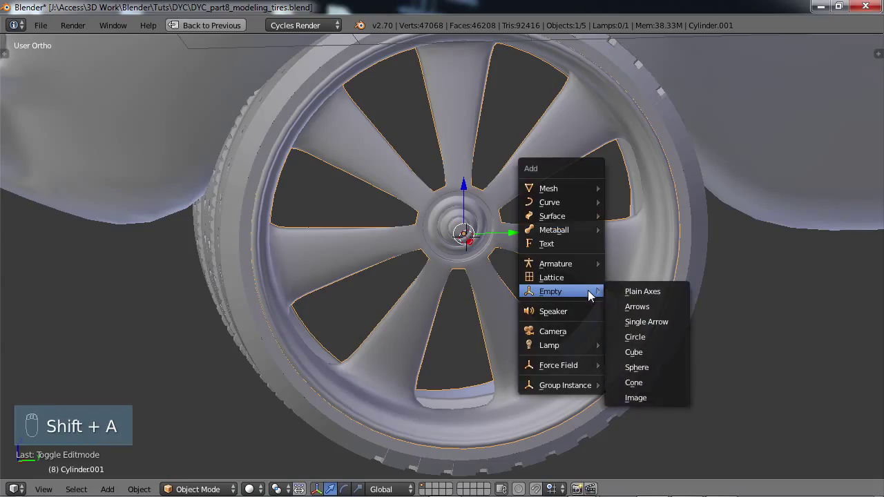
pyautogui.moveTo(578, 196)
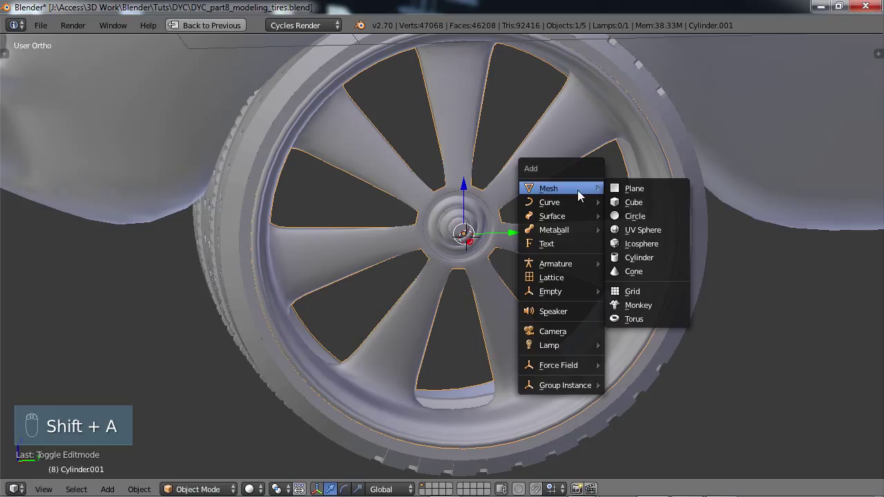
pyautogui.click(637, 230)
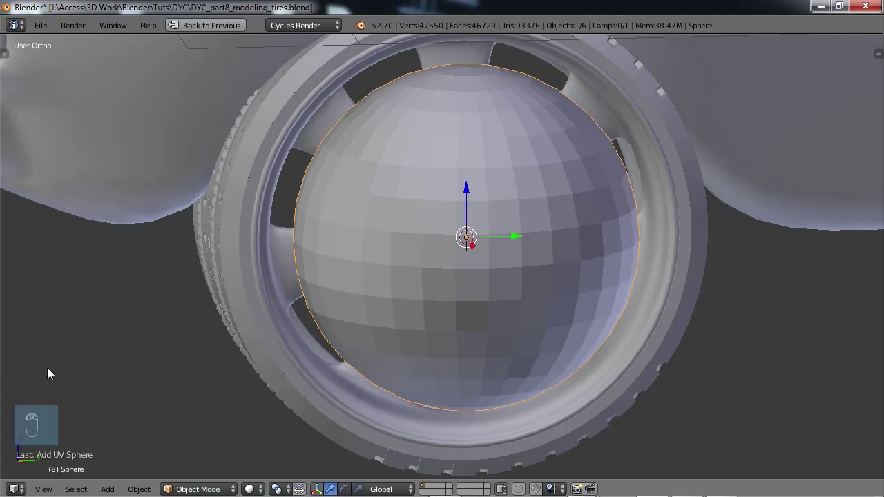
# Step: Set the new sphere to 12 segments and 6 rings
pyautogui.press('t')
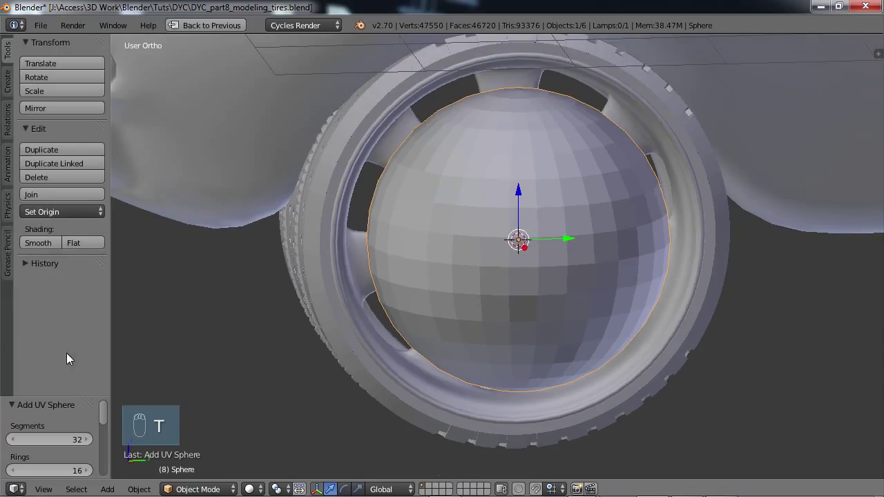
pyautogui.click(71, 440)
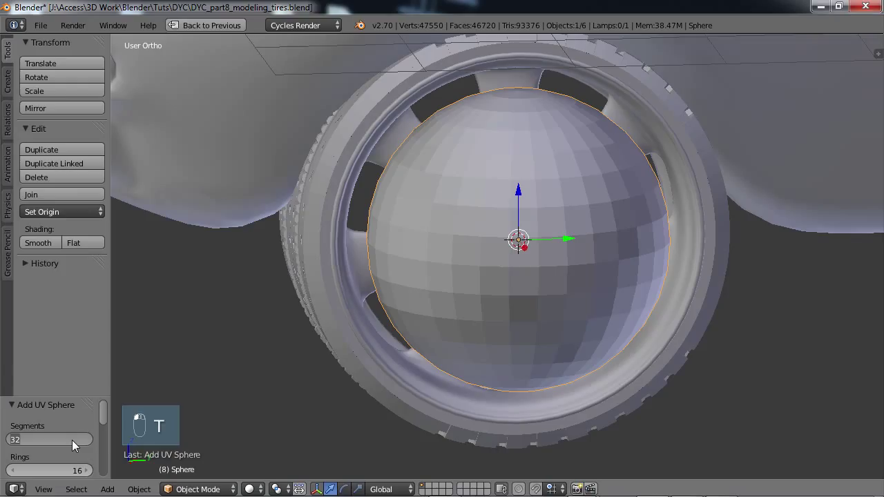
pyautogui.write('12')
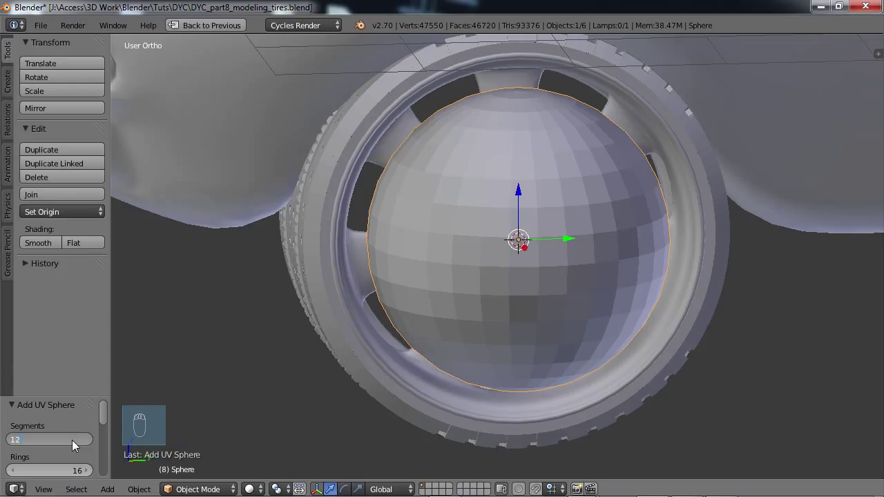
pyautogui.press('Tab')
pyautogui.write('6')
pyautogui.press('Return')
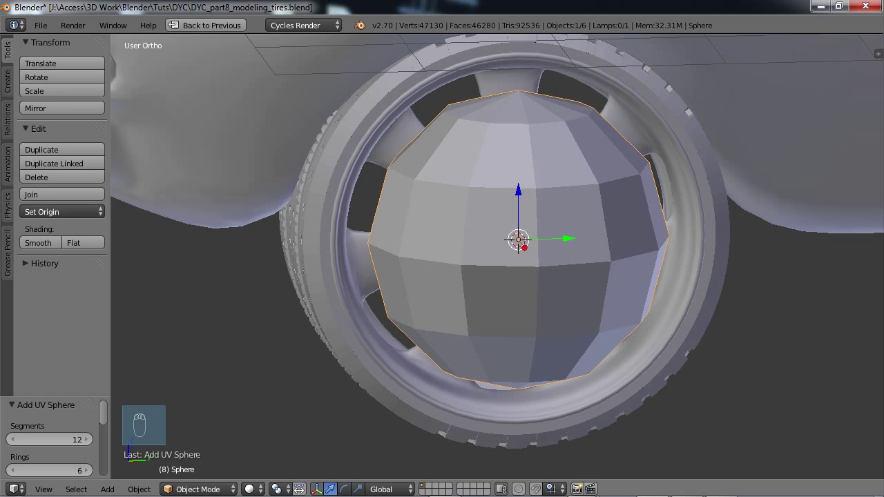
pyautogui.press('t')
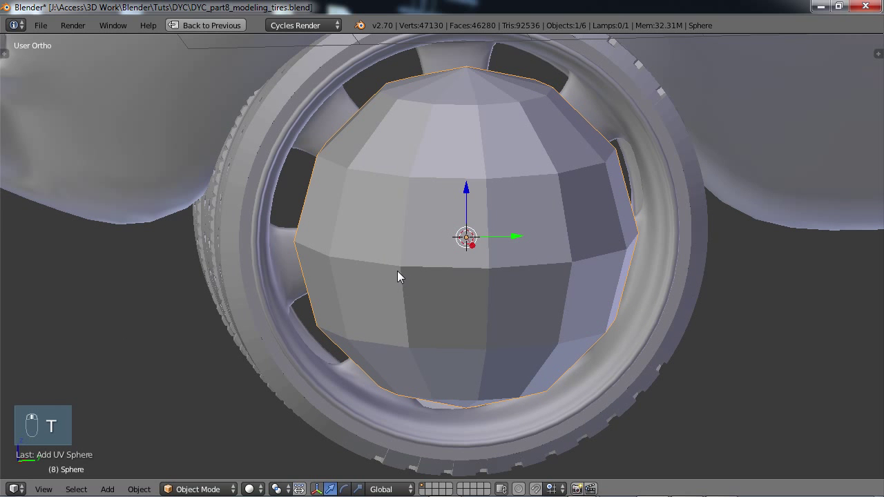
# Step: Delete all faces in the upper half of the sphere, working in the right-side view
pyautogui.press('Tab')
pyautogui.moveTo(399, 275); pyautogui.dragTo(385, 252, button='middle')
pyautogui.press('KP_3')
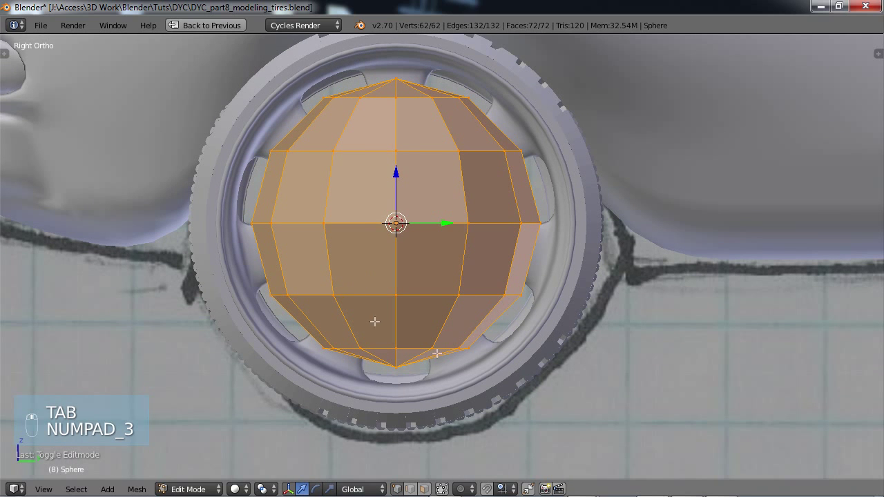
pyautogui.click(425, 489)
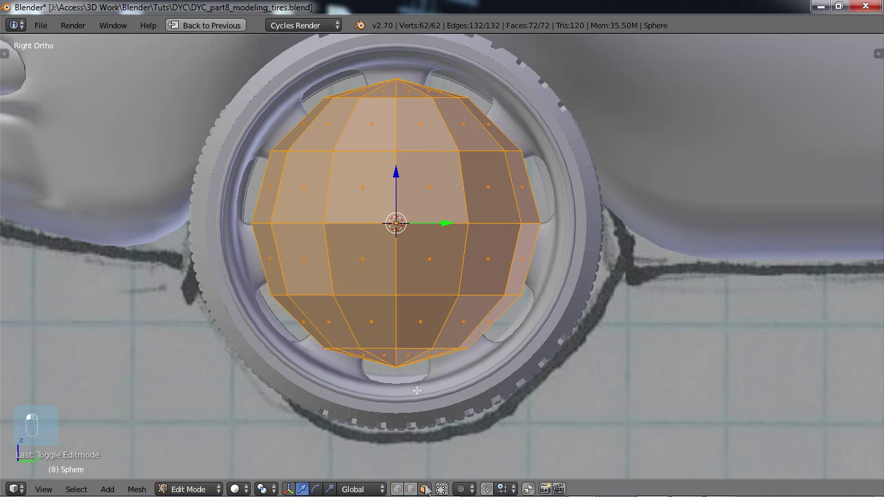
pyautogui.rightClick(371, 124)
pyautogui.press('b')
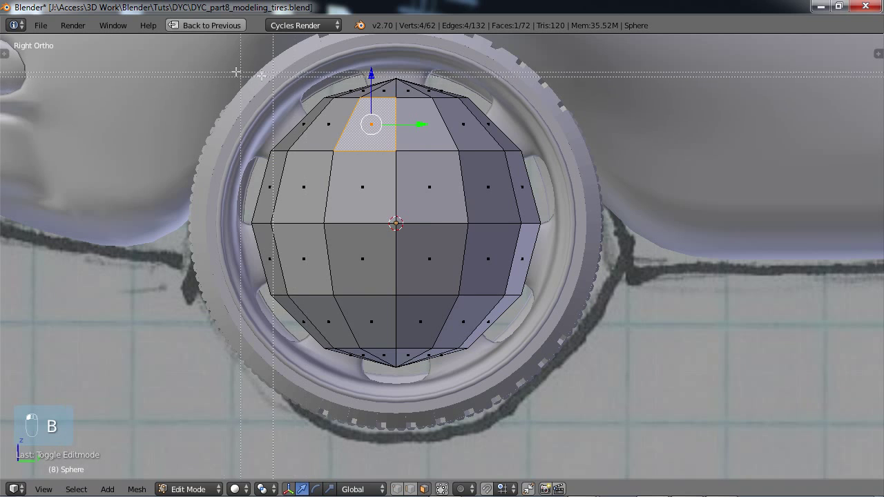
pyautogui.moveTo(196, 68); pyautogui.dragTo(572, 208)
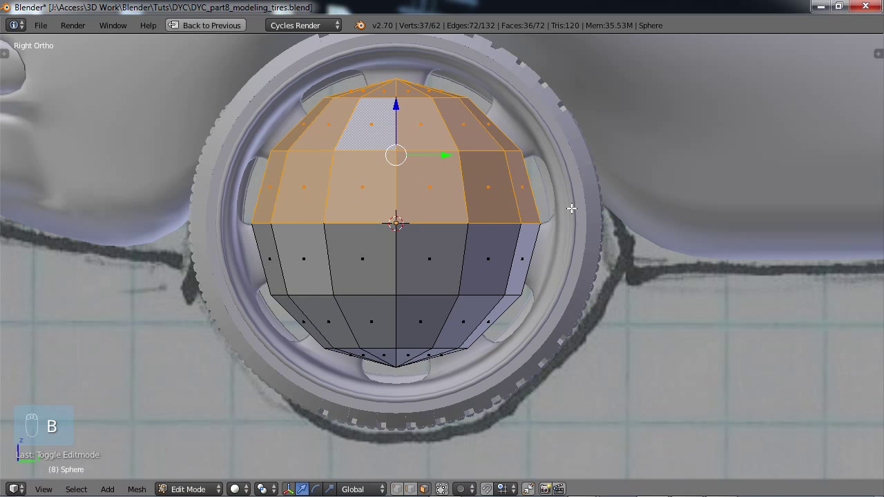
pyautogui.press('x')
pyautogui.click(535, 85)
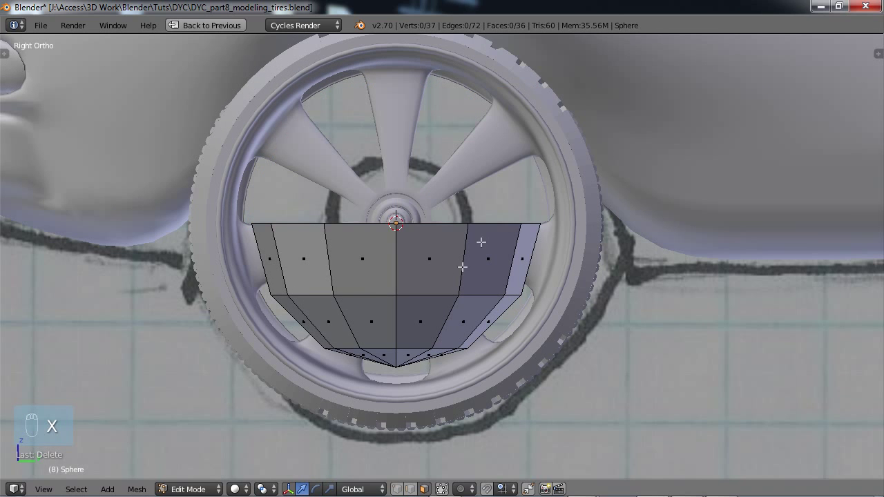
# Step: Rotate the whole half sphere 90° and a further 180° about the global Y axis so its dome faces outward
pyautogui.press('a')
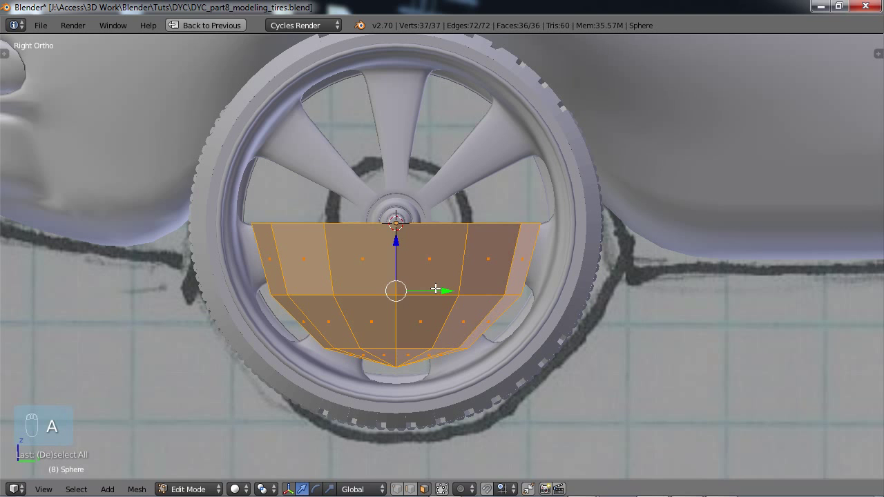
pyautogui.moveTo(426, 293); pyautogui.dragTo(502, 319, button='middle')
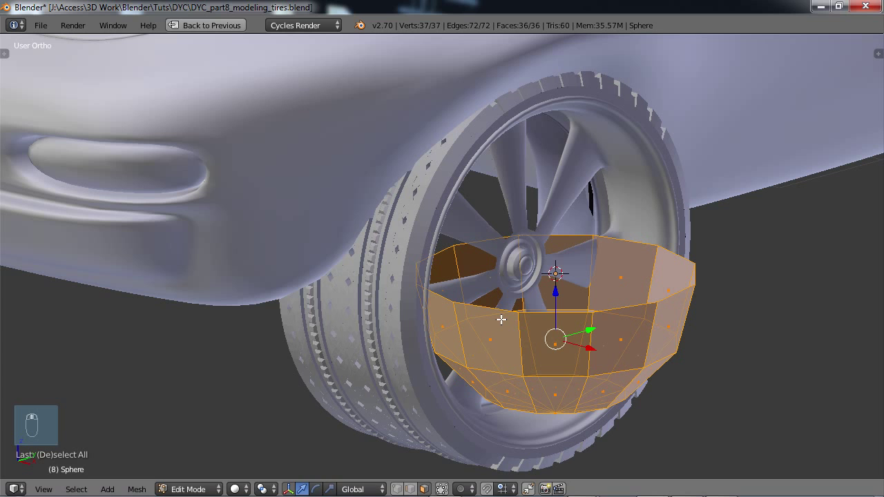
pyautogui.write('ry')
pyautogui.write('90')
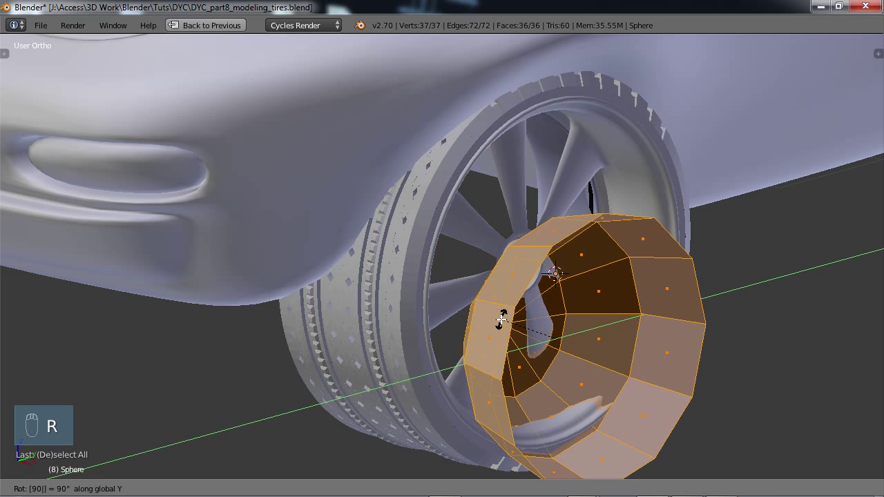
pyautogui.press('Return')
pyautogui.write('ry')
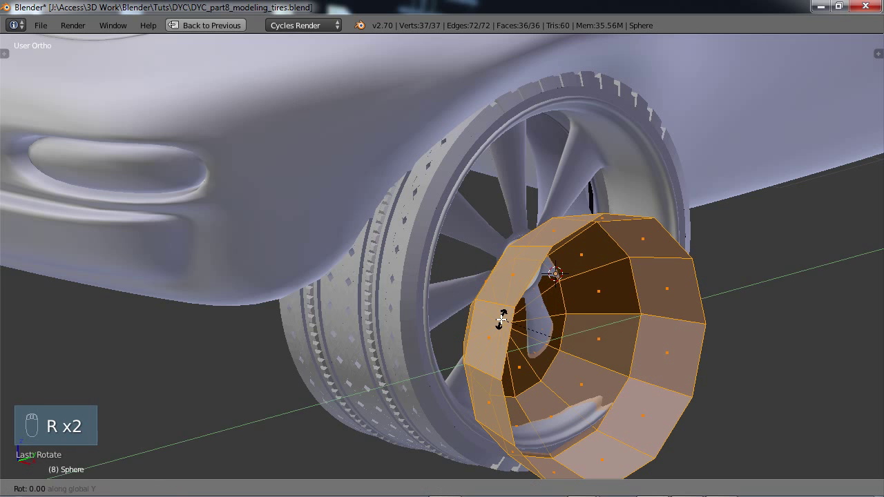
pyautogui.write('180')
pyautogui.press('Return')
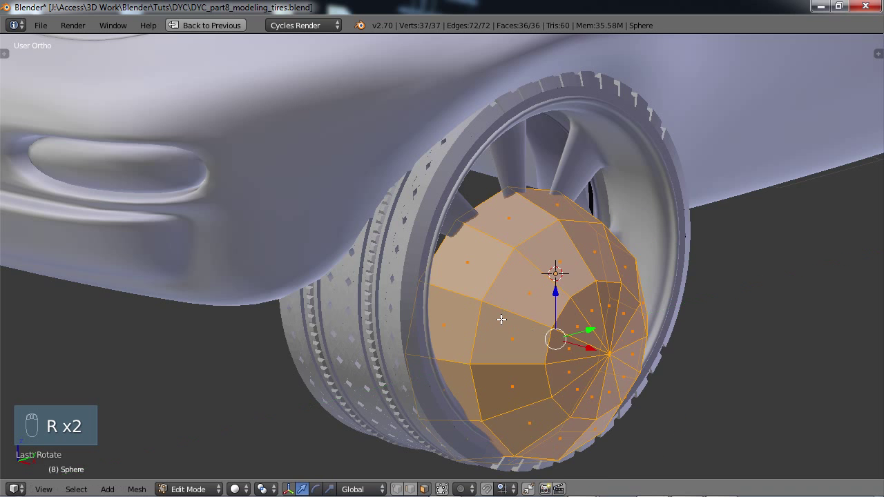
# Step: Scale the half sphere down to roughly the size of the wheel's hub cap
pyautogui.scroll(-3, 565, 284)
pyautogui.moveTo(563, 337); pyautogui.dragTo(542, 338, button='middle')
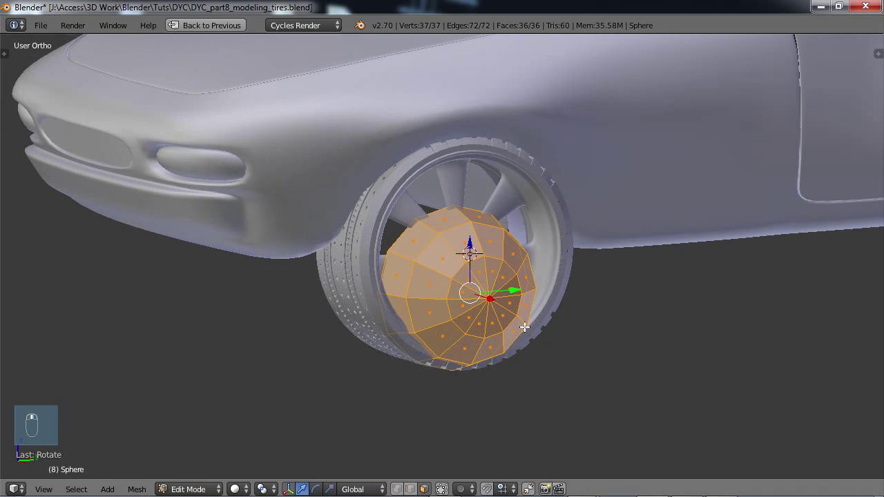
pyautogui.press('s')
pyautogui.click(511, 309)
pyautogui.scroll(4, 480, 304)
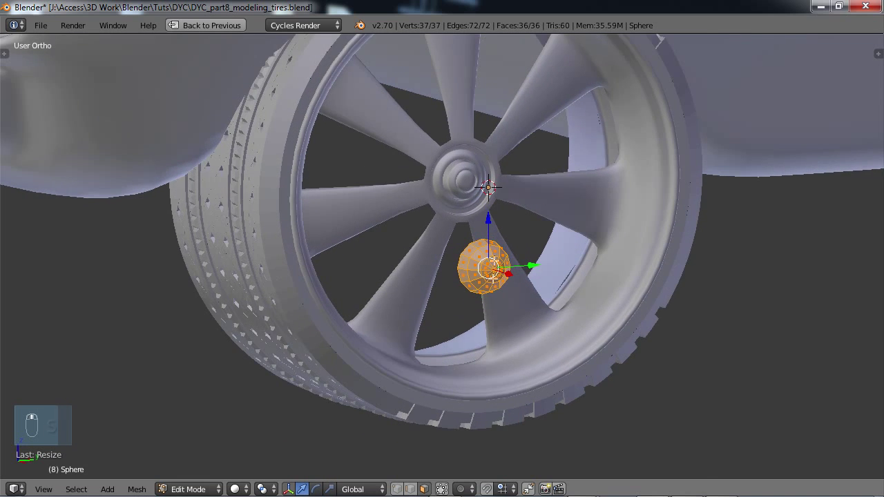
# Step: Move the half sphere down to the rim's lower edge and inward along X towards the spokes
pyautogui.scroll(3, 493, 279)
pyautogui.keyDown('shift'); pyautogui.moveTo(492, 278); pyautogui.dragTo(457, 200, button='middle'); pyautogui.keyUp('shift')
pyautogui.moveTo(475, 145); pyautogui.dragTo(472, 290)
pyautogui.scroll(-2, 472, 291)
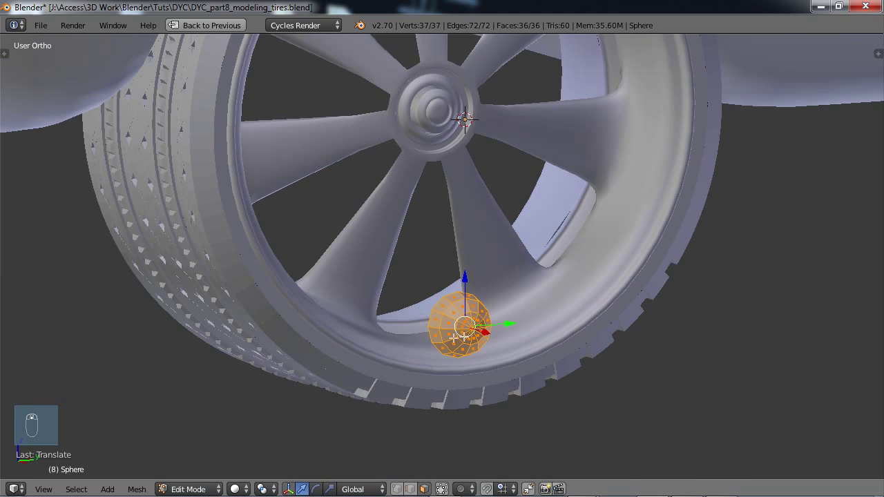
pyautogui.moveTo(472, 291); pyautogui.dragTo(540, 337, button='middle')
pyautogui.moveTo(573, 343); pyautogui.dragTo(514, 344)
pyautogui.moveTo(514, 343); pyautogui.dragTo(366, 364, button='middle')
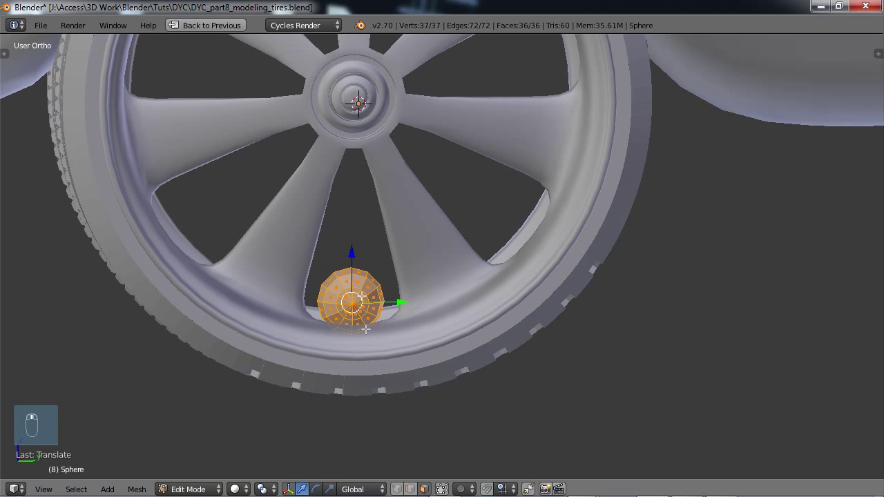
# Step: Move the half sphere up to the outer end of the top spoke and scale it to about 0.24
pyautogui.moveTo(351, 253); pyautogui.dragTo(351, 40)
pyautogui.keyDown('shift'); pyautogui.moveTo(387, 146); pyautogui.dragTo(423, 409, button='middle'); pyautogui.keyUp('shift')
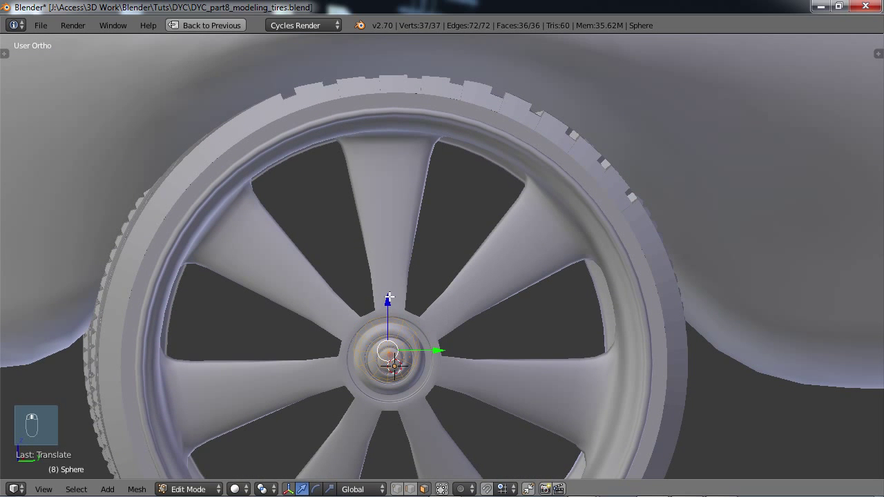
pyautogui.moveTo(388, 298); pyautogui.dragTo(393, 91)
pyautogui.press('s')
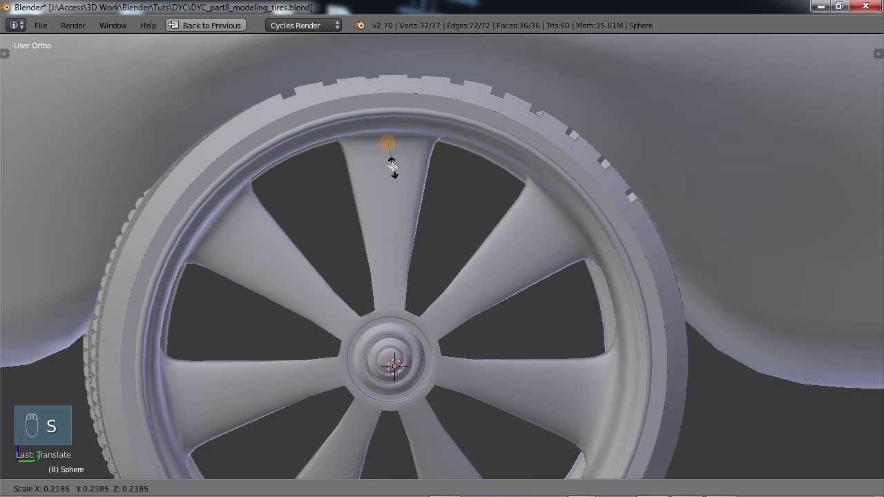
pyautogui.click(392, 166)
# Step: Position the half sphere on the rim's inner lip just beyond the top spoke's rear edge, shrinking it further
pyautogui.scroll(5, 393, 163)
pyautogui.keyDown('shift'); pyautogui.moveTo(377, 159); pyautogui.dragTo(445, 326, button='middle'); pyautogui.keyUp('shift')
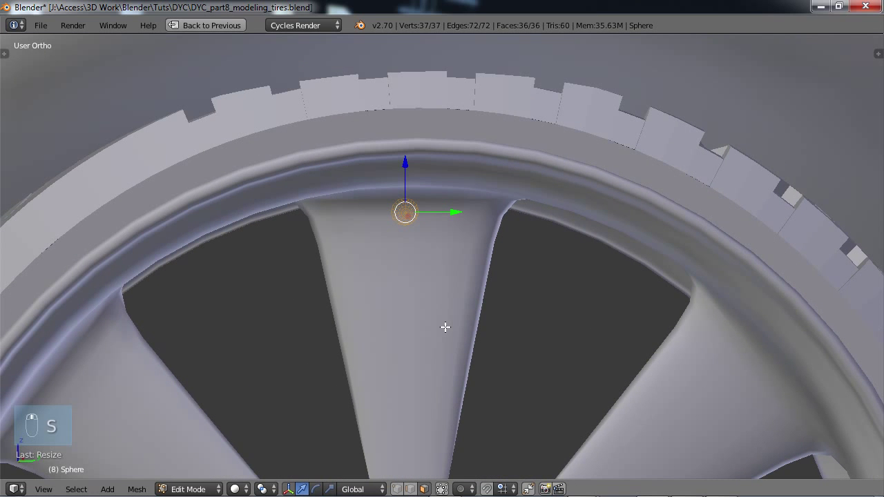
pyautogui.moveTo(452, 205); pyautogui.dragTo(632, 230)
pyautogui.press('s')
pyautogui.click(611, 237)
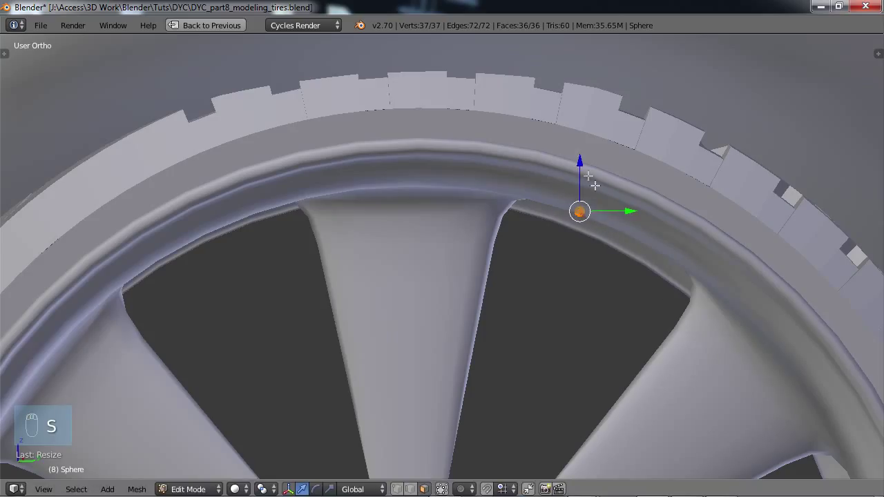
pyautogui.moveTo(580, 165); pyautogui.dragTo(581, 175)
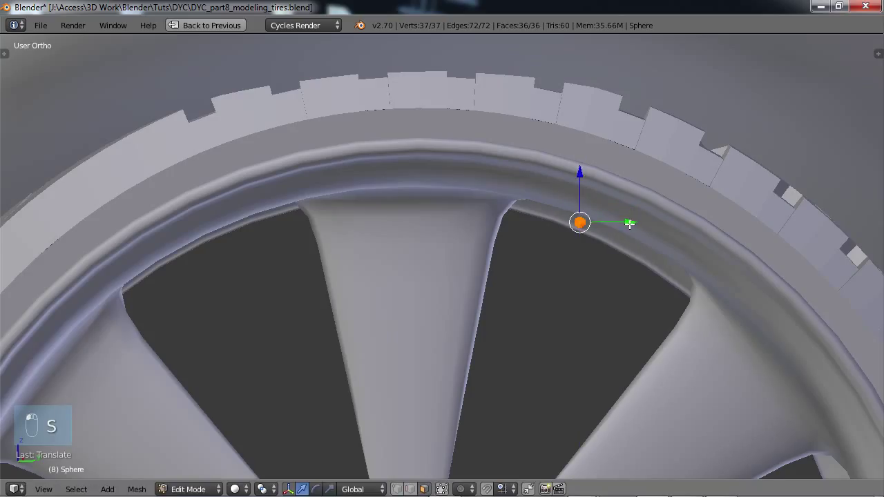
pyautogui.moveTo(630, 223); pyautogui.dragTo(600, 221)
pyautogui.moveTo(551, 193); pyautogui.dragTo(548, 183)
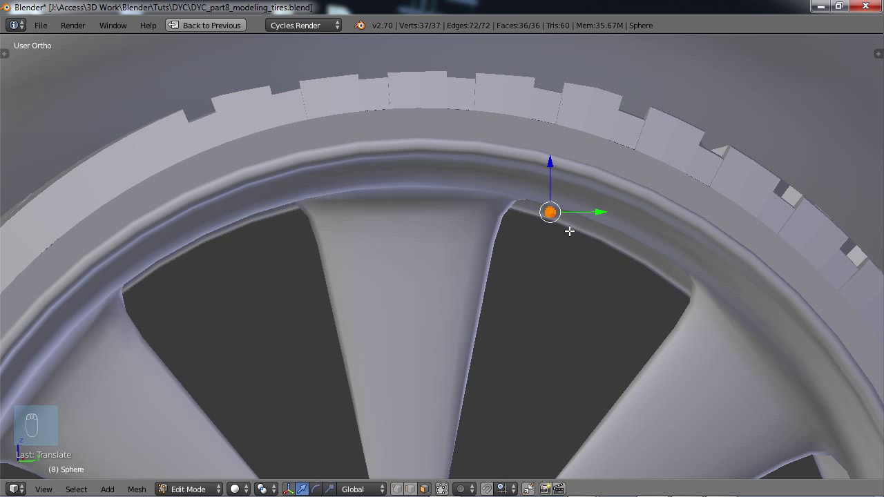
# Step: Compare with the wheel reference photo, enlarge the rivet about 1.45 times, raise it slightly on the rim lip and readjust its size
pyautogui.hotkey('ctrl', 'Up')
pyautogui.scroll(2, 639, 172)
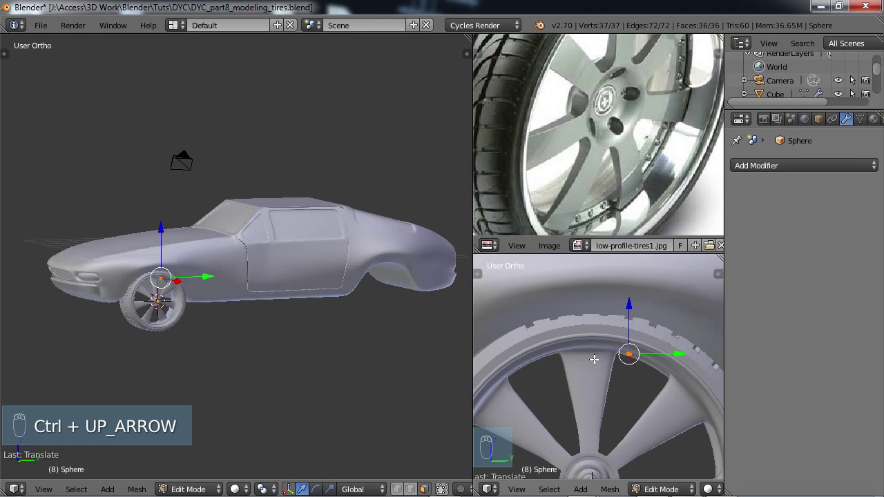
pyautogui.hotkey('ctrl', 'Up')
pyautogui.scroll(2, 586, 353)
pyautogui.scroll(-1, 546, 294)
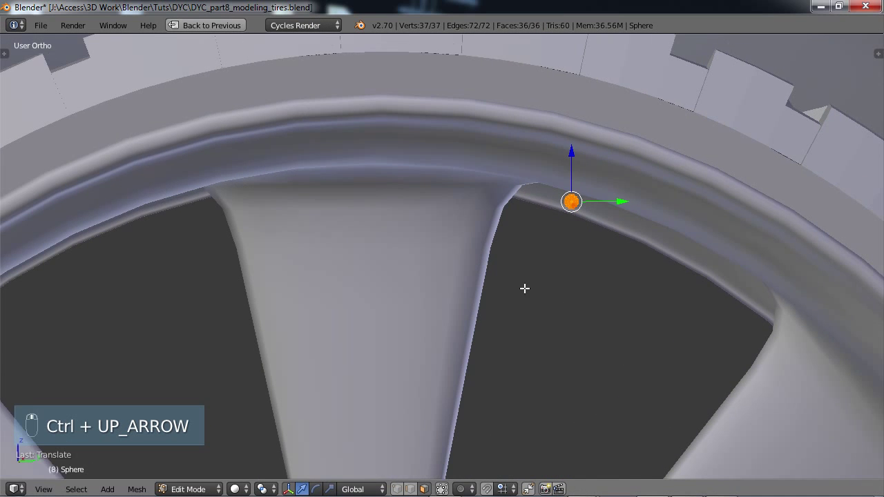
pyautogui.scroll(-1, 525, 288)
pyautogui.press('s')
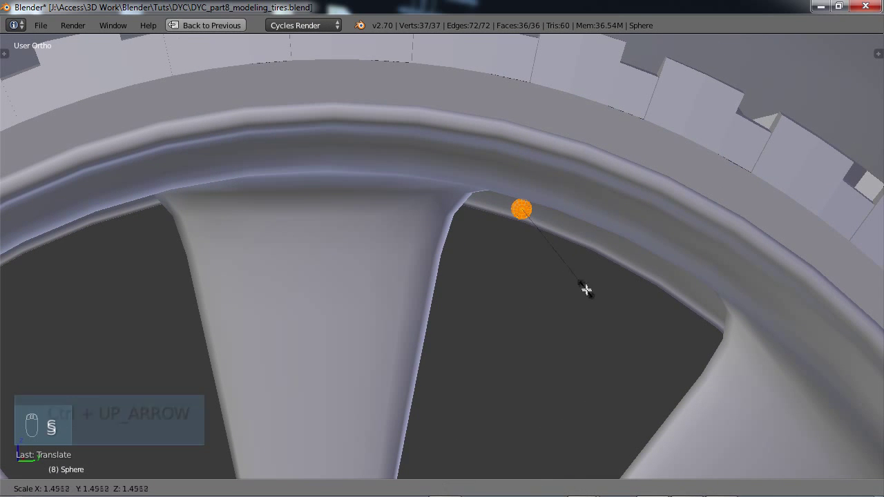
pyautogui.click(586, 290)
pyautogui.moveTo(525, 176); pyautogui.dragTo(525, 172)
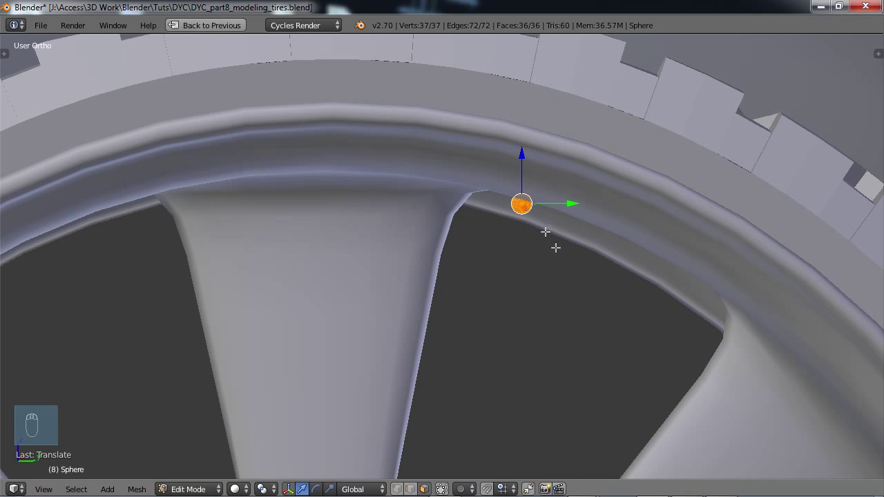
pyautogui.press('s')
pyautogui.click(538, 320)
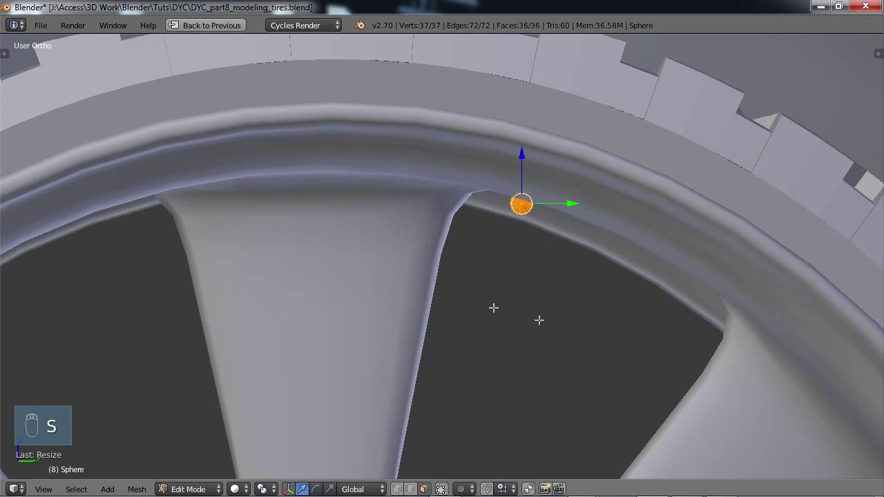
# Step: Move the half sphere along X in small shifts, the last about -0.015, onto the rim's inner lip beside the top spoke
pyautogui.moveTo(539, 320); pyautogui.dragTo(327, 309, button='middle')
pyautogui.moveTo(446, 234); pyautogui.dragTo(418, 232)
pyautogui.scroll(3, 409, 252)
pyautogui.moveTo(400, 226); pyautogui.dragTo(477, 308, button='middle')
pyautogui.press('g')
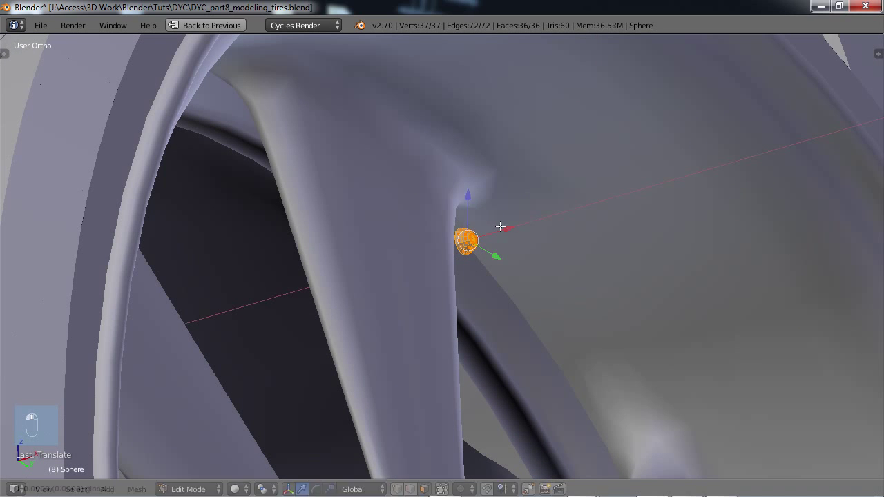
pyautogui.press('x')
pyautogui.click(486, 228)
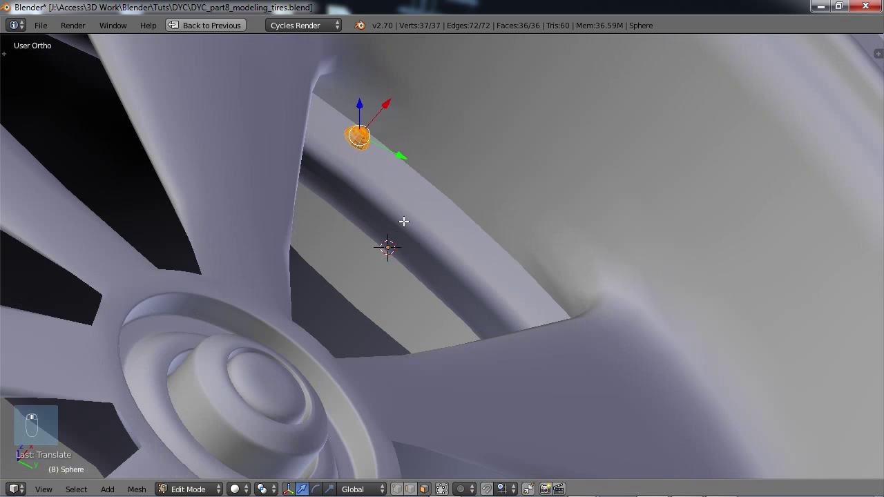
pyautogui.moveTo(405, 223); pyautogui.dragTo(496, 335, button='middle')
pyautogui.press('g')
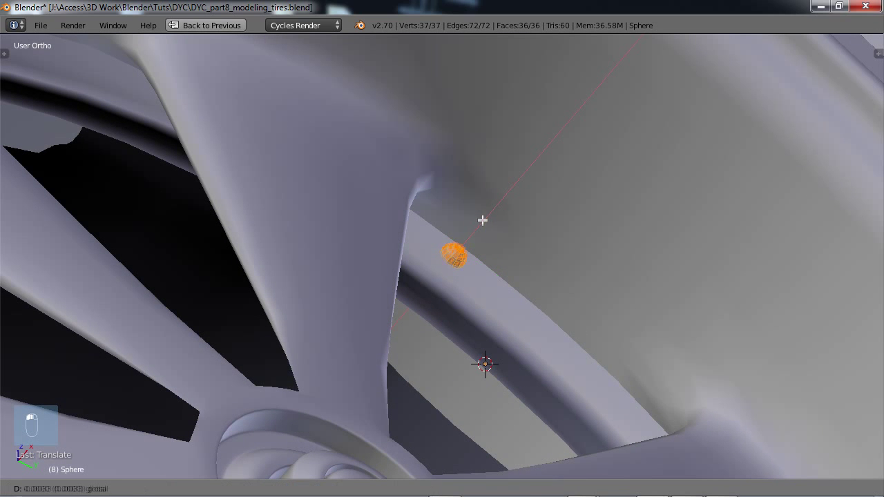
pyautogui.press('x')
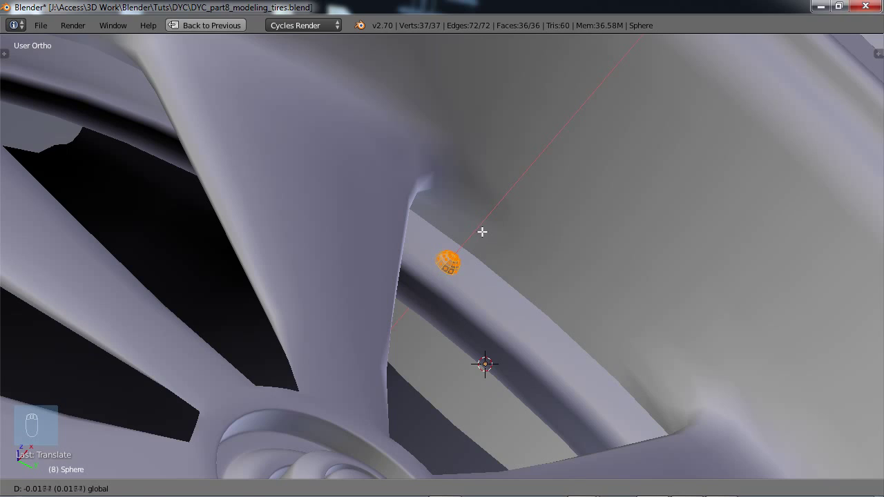
pyautogui.click(483, 233)
# Step: Rotate the half sphere about 10° in front view to follow the lip's slope, and shift it slightly along X into the surface
pyautogui.moveTo(495, 290); pyautogui.dragTo(596, 393, button='middle')
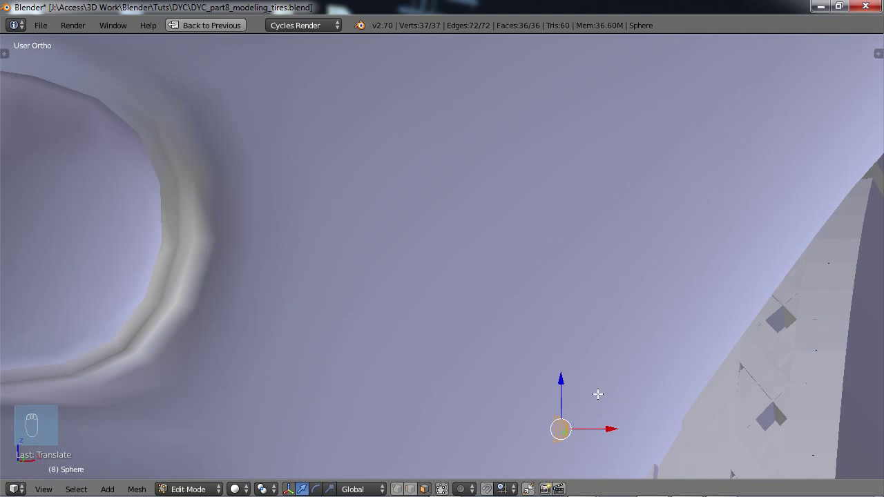
pyautogui.press('KP_1')
pyautogui.press('KP_1')
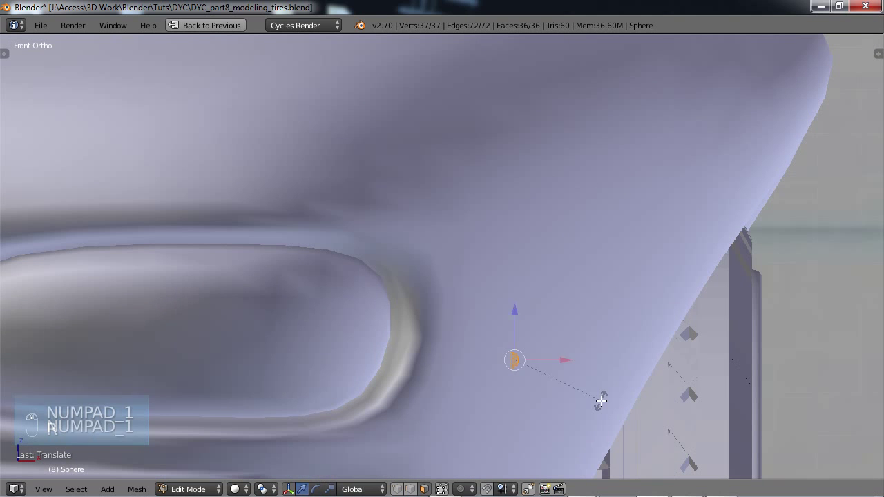
pyautogui.press('r')
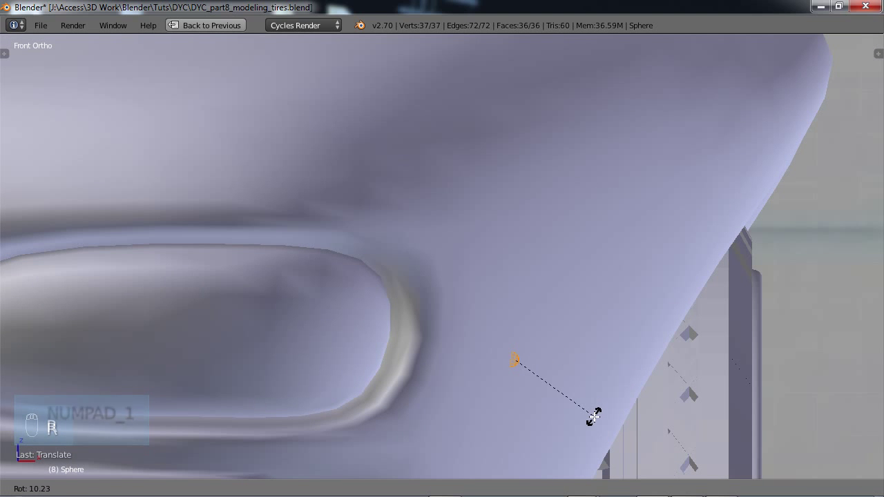
pyautogui.click(594, 413)
pyautogui.moveTo(594, 413); pyautogui.dragTo(402, 333, button='middle')
pyautogui.scroll(7, 428, 332)
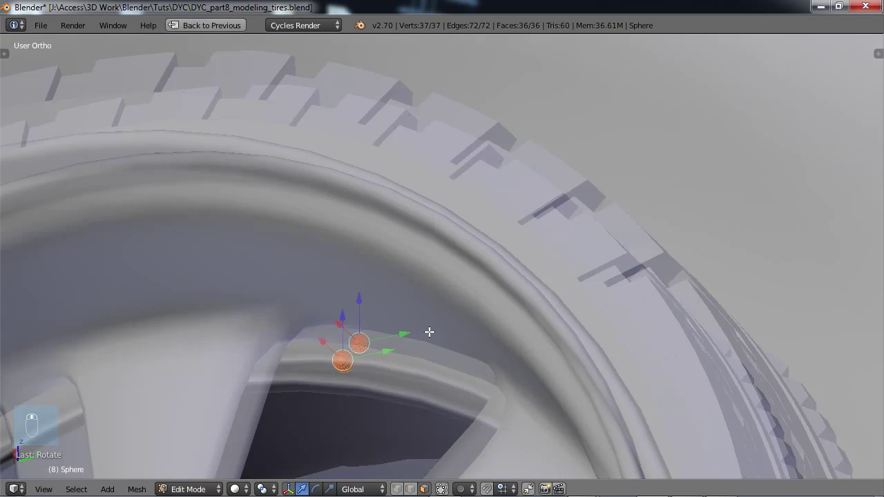
pyautogui.keyDown('shift'); pyautogui.moveTo(359, 357); pyautogui.dragTo(450, 241, button='middle'); pyautogui.keyUp('shift')
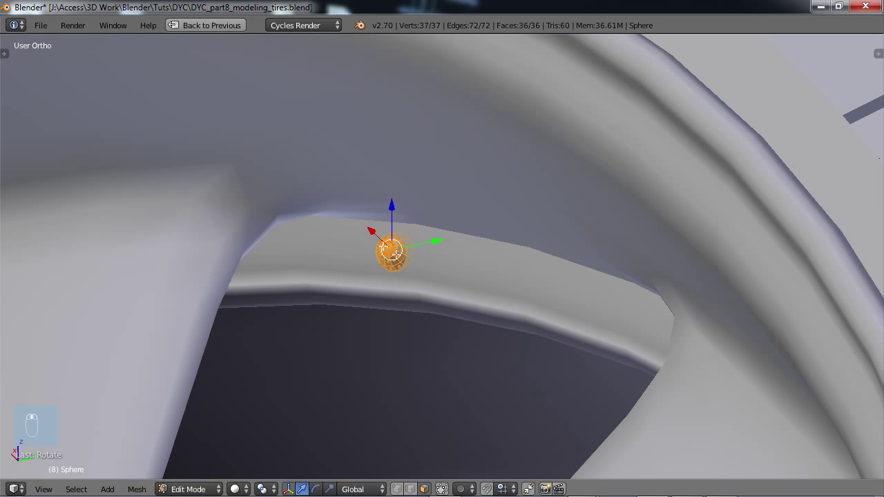
pyautogui.press('g')
pyautogui.press('x')
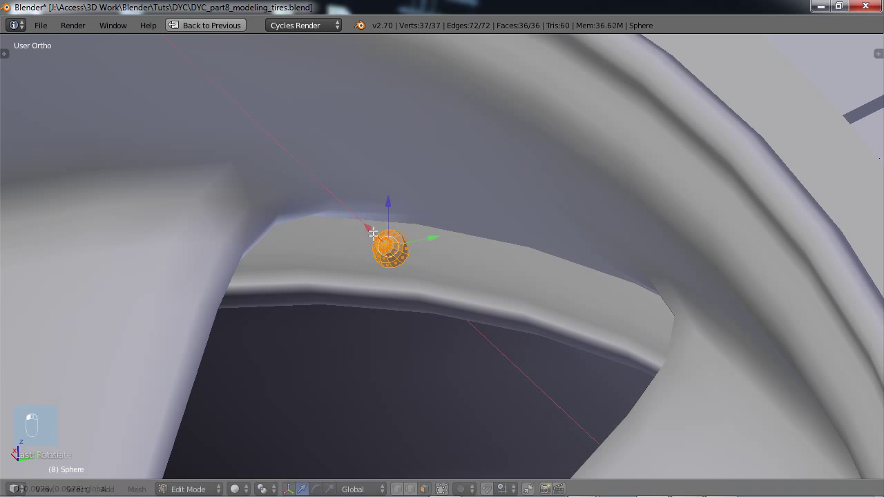
pyautogui.click(373, 232)
# Step: Rotate the half sphere a little further in front view and move it -0.003 along X to seat it on the lip
pyautogui.press('KP_1')
pyautogui.press('r')
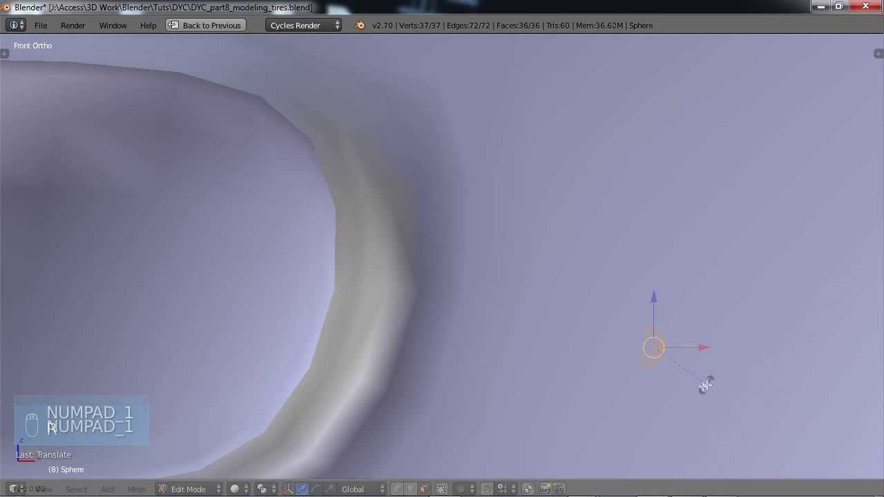
pyautogui.click(692, 389)
pyautogui.press('KP_3')
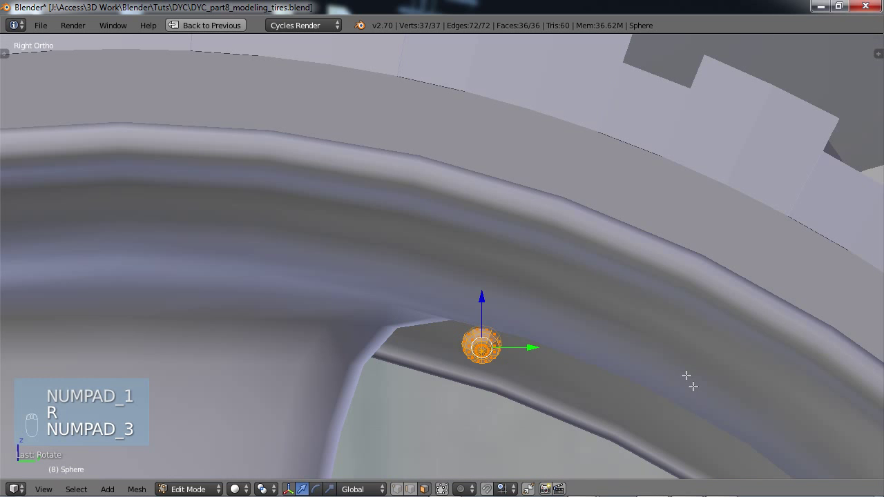
pyautogui.moveTo(668, 375); pyautogui.dragTo(588, 315, button='middle')
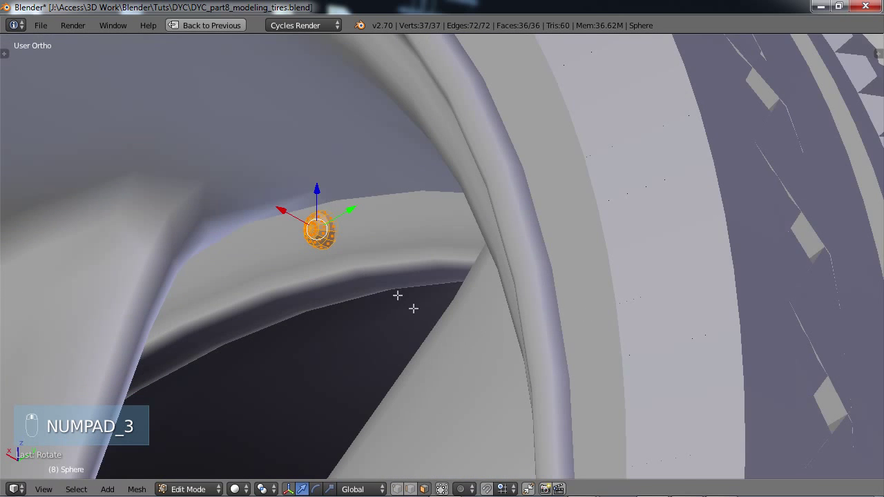
pyautogui.keyDown('shift'); pyautogui.moveTo(396, 294); pyautogui.dragTo(472, 379, button='middle'); pyautogui.keyUp('shift')
pyautogui.moveTo(383, 283); pyautogui.dragTo(359, 314)
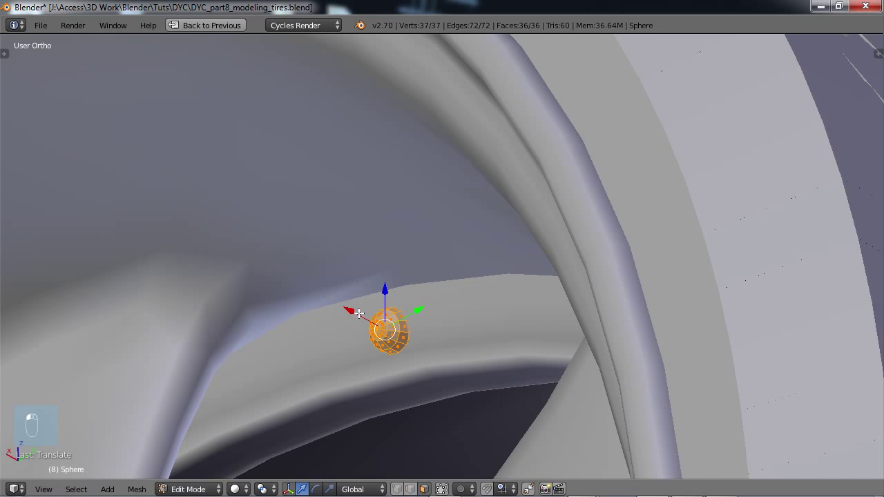
# Step: In right side view, spin the rivet around the wheel's centre as separate duplicates through an angle of 350°
pyautogui.moveTo(359, 313); pyautogui.dragTo(470, 295, button='middle')
pyautogui.scroll(-6, 450, 368)
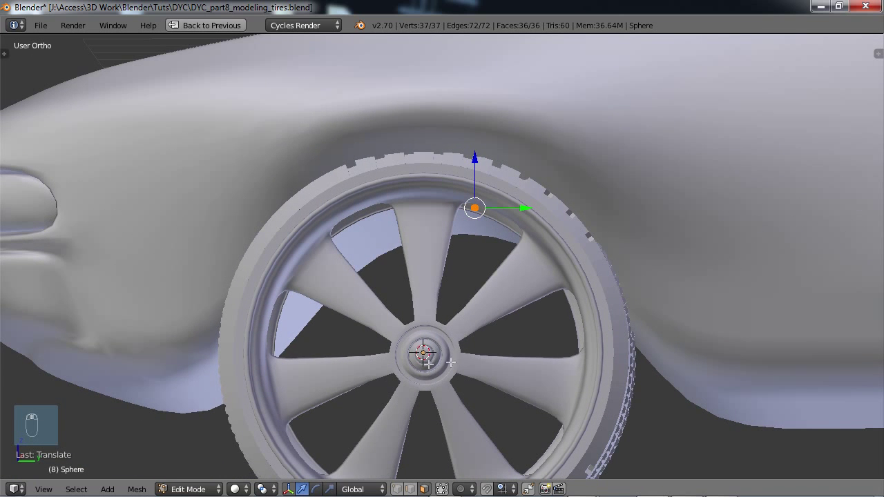
pyautogui.moveTo(461, 327); pyautogui.dragTo(467, 327, button='middle')
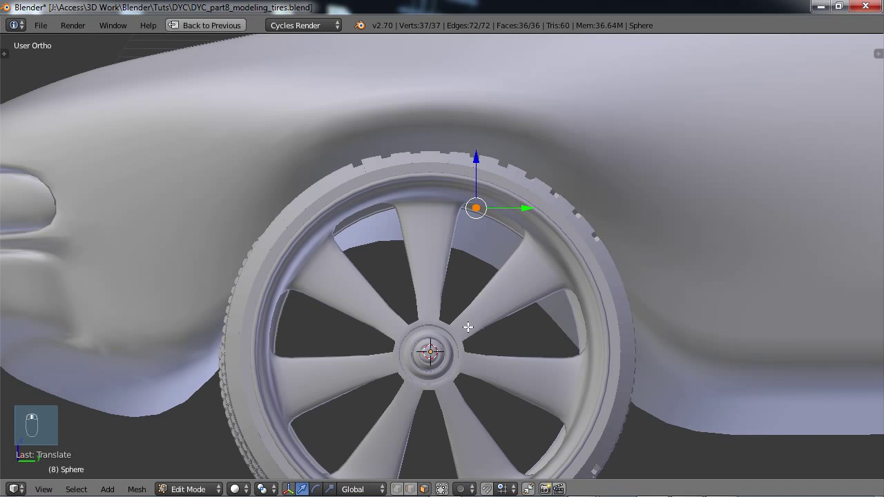
pyautogui.press('KP_3')
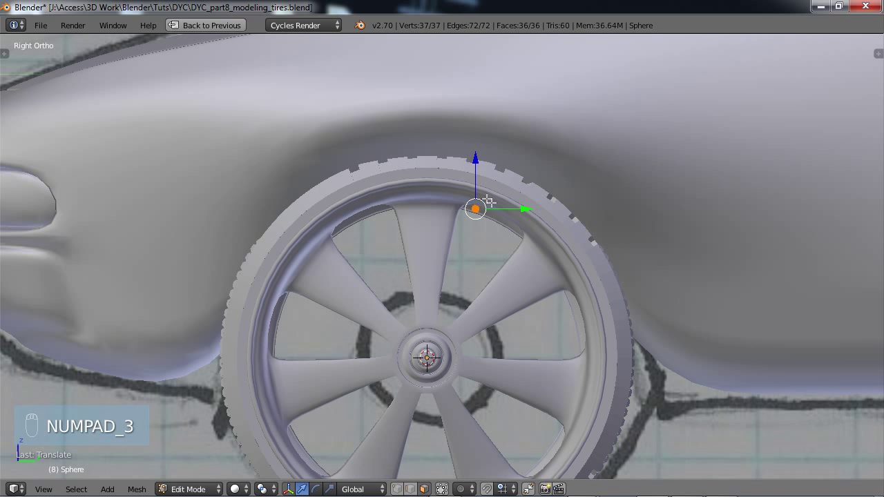
pyautogui.keyDown('shift'); pyautogui.moveTo(344, 364); pyautogui.dragTo(420, 289, button='middle'); pyautogui.keyUp('shift')
pyautogui.press('t')
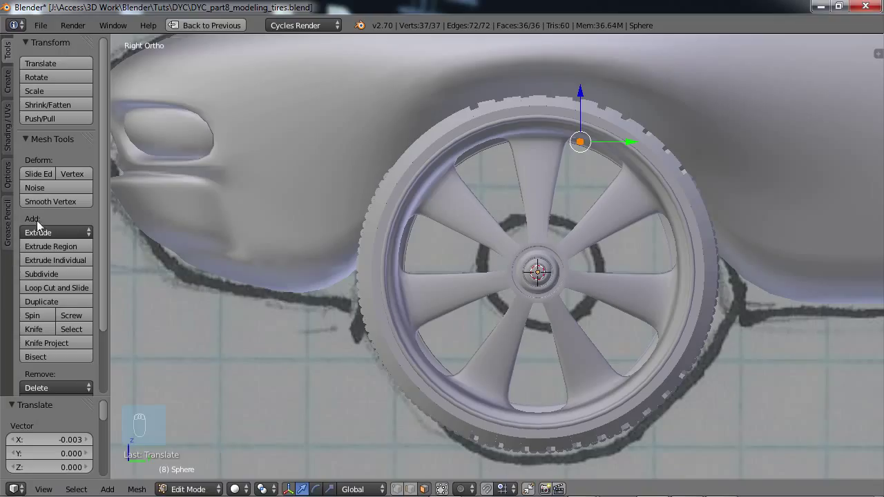
pyautogui.click(33, 318)
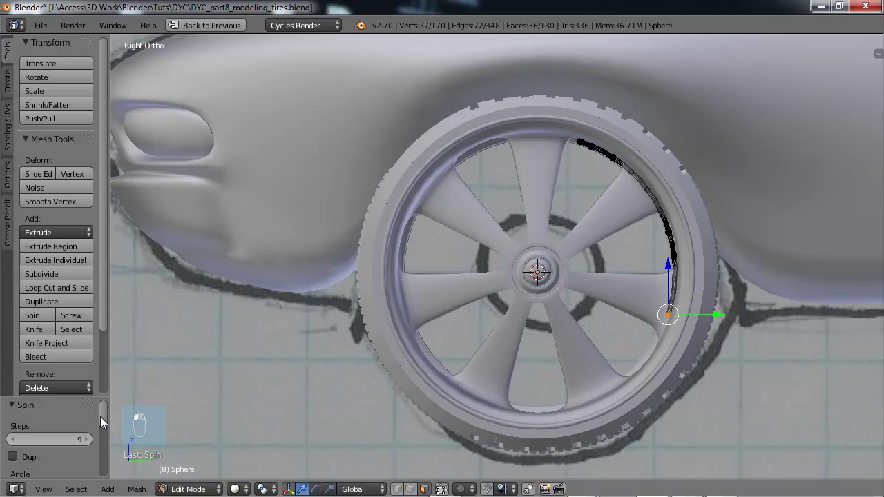
pyautogui.moveTo(100, 416); pyautogui.dragTo(101, 424)
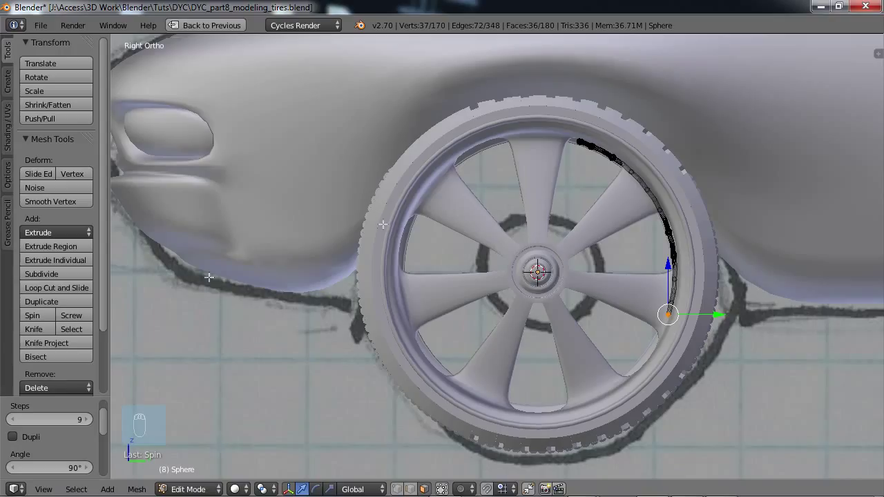
pyautogui.click(13, 437)
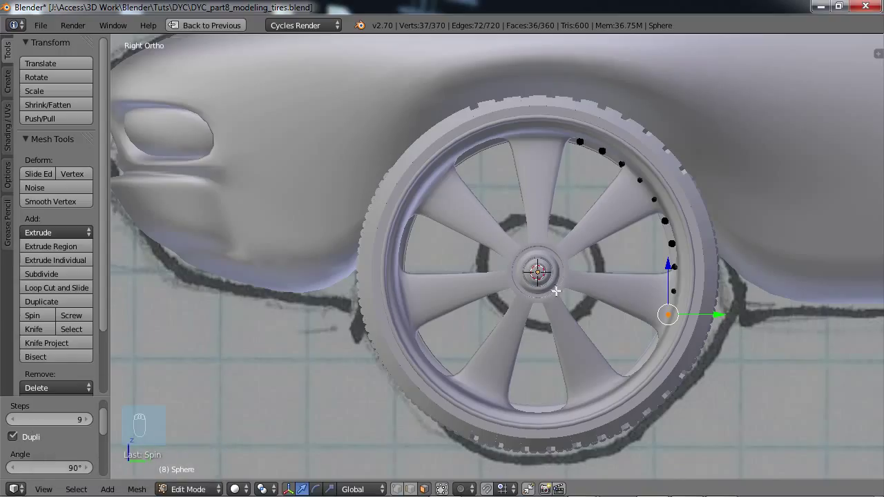
pyautogui.scroll(-1, 101, 430)
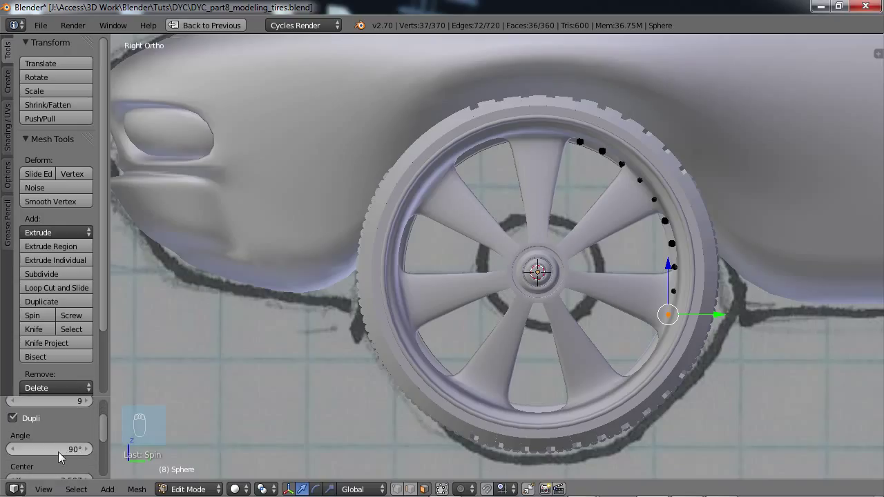
pyautogui.moveTo(56, 451); pyautogui.dragTo(238, 448)
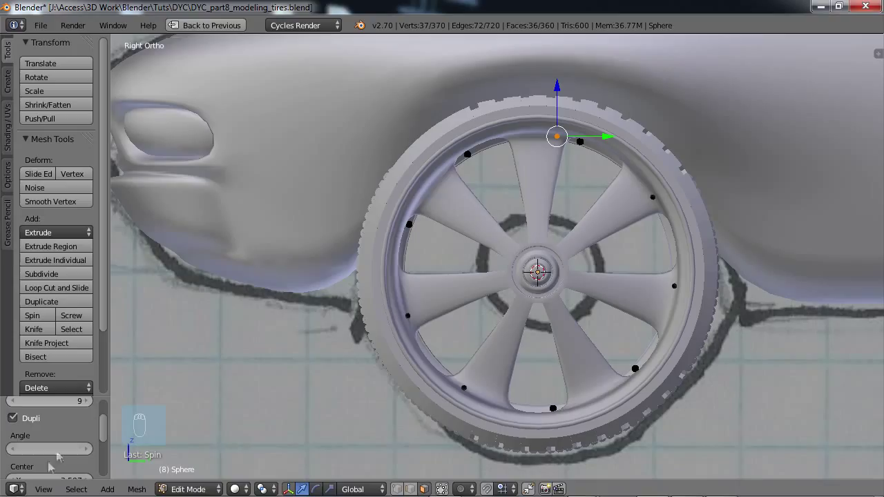
# Step: Increase the spin to 41 steps so the rivets are closely spaced around the rim
pyautogui.scroll(2, 107, 430)
pyautogui.click(88, 421)
pyautogui.click(87, 421)
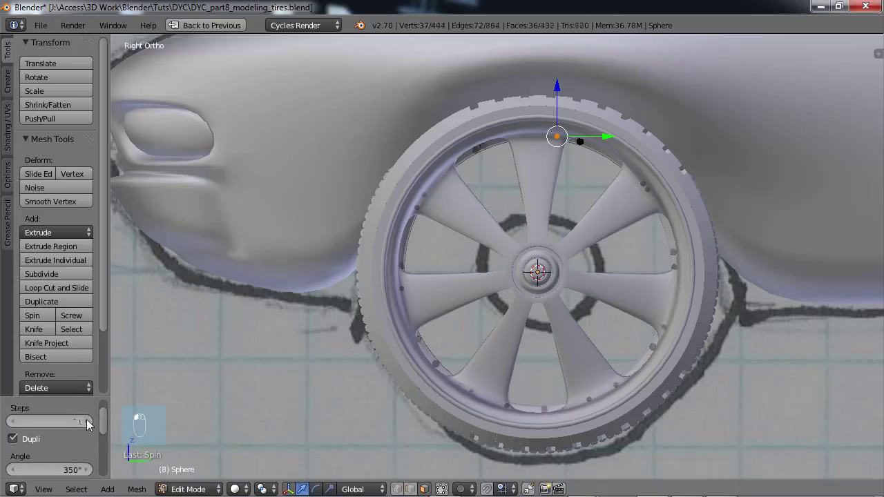
pyautogui.click(88, 421)
pyautogui.click(88, 421)
pyautogui.click(88, 421)
pyautogui.click(88, 422)
pyautogui.click(88, 422)
pyautogui.click(88, 422)
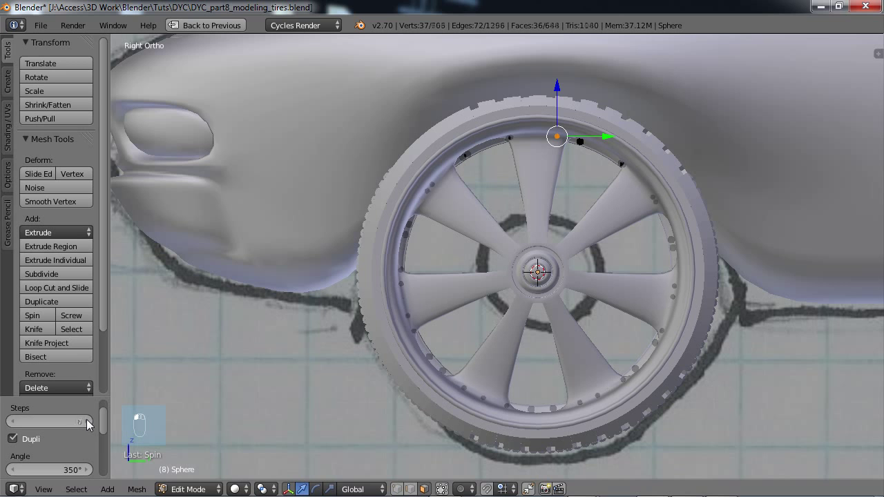
pyautogui.click(87, 421)
pyautogui.click(87, 421)
pyautogui.click(87, 421)
pyautogui.click(88, 421)
pyautogui.click(88, 421)
pyautogui.click(87, 421)
pyautogui.click(88, 421)
pyautogui.click(88, 422)
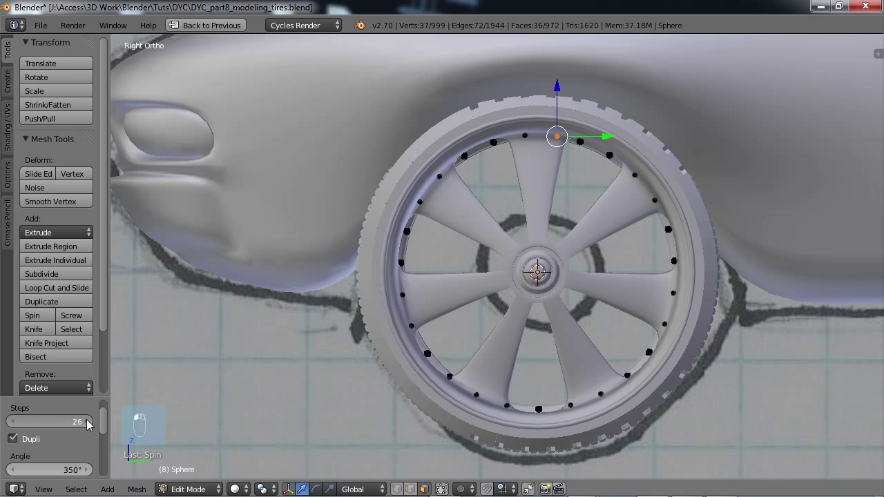
pyautogui.click(88, 421)
pyautogui.click(88, 422)
pyautogui.click(87, 422)
pyautogui.click(88, 421)
pyautogui.click(87, 421)
pyautogui.click(87, 421)
pyautogui.click(87, 422)
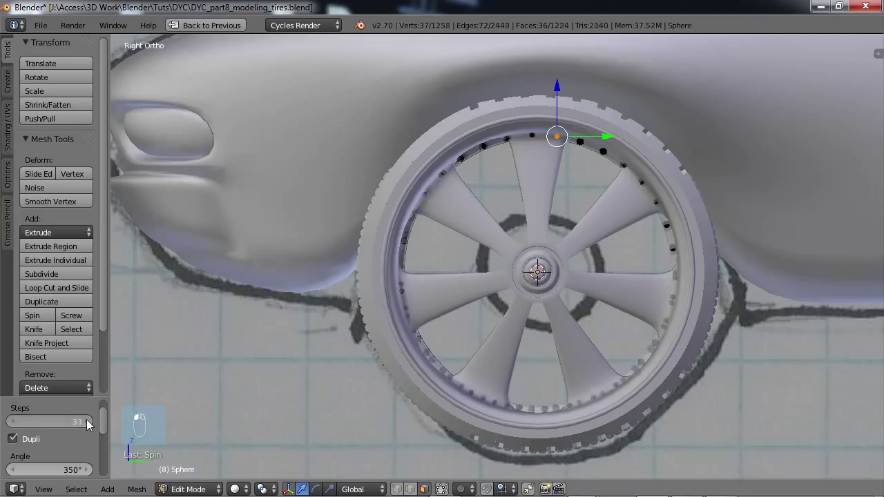
pyautogui.click(88, 422)
pyautogui.click(87, 422)
pyautogui.click(88, 422)
pyautogui.click(87, 421)
pyautogui.click(88, 421)
pyautogui.click(87, 421)
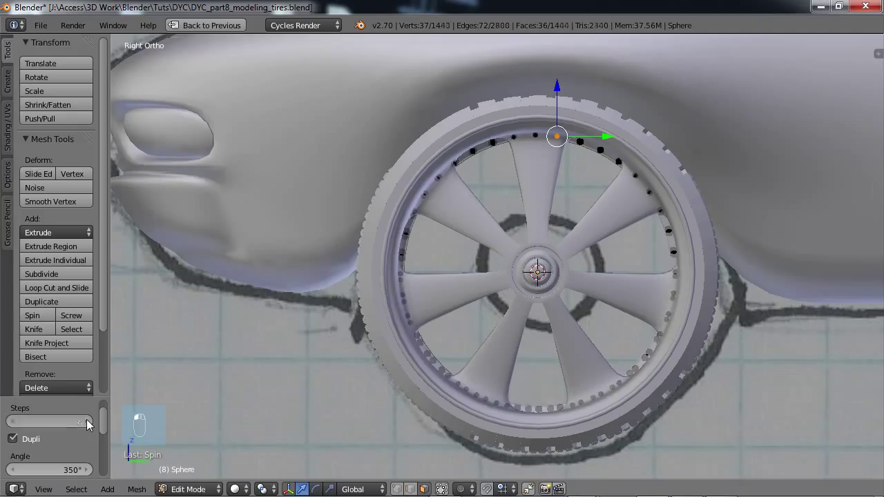
pyautogui.click(88, 421)
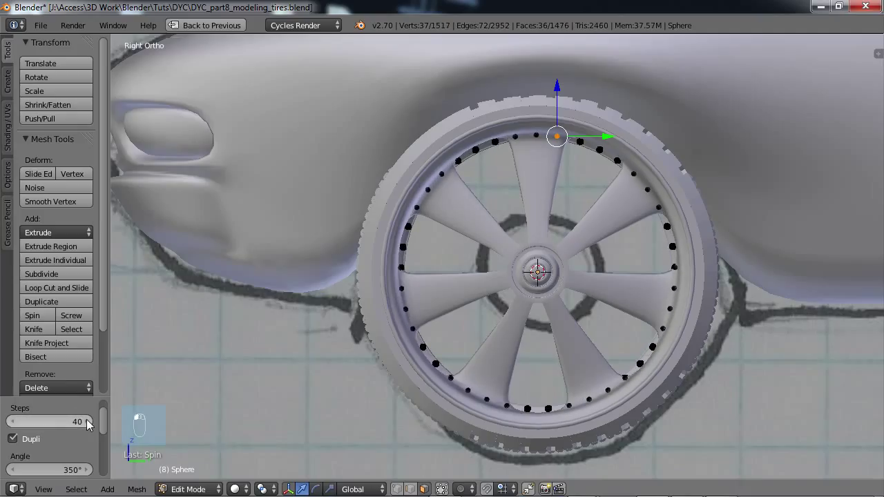
pyautogui.click(88, 421)
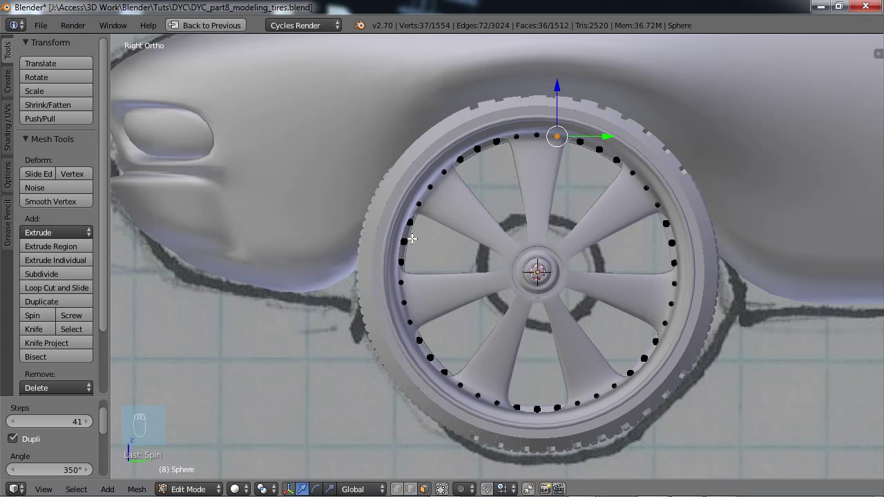
# Step: Check the rivet ring in object mode, and delete the faces of the three rivets overlapping the top spoke
pyautogui.moveTo(415, 377); pyautogui.dragTo(475, 299, button='middle')
pyautogui.press('Tab')
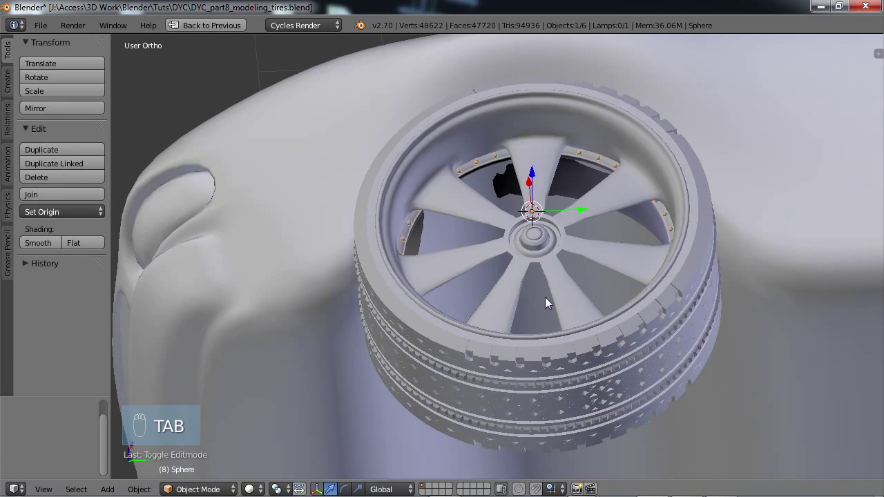
pyautogui.moveTo(546, 300); pyautogui.dragTo(493, 372, button='middle')
pyautogui.press('Tab')
pyautogui.scroll(1, 536, 285)
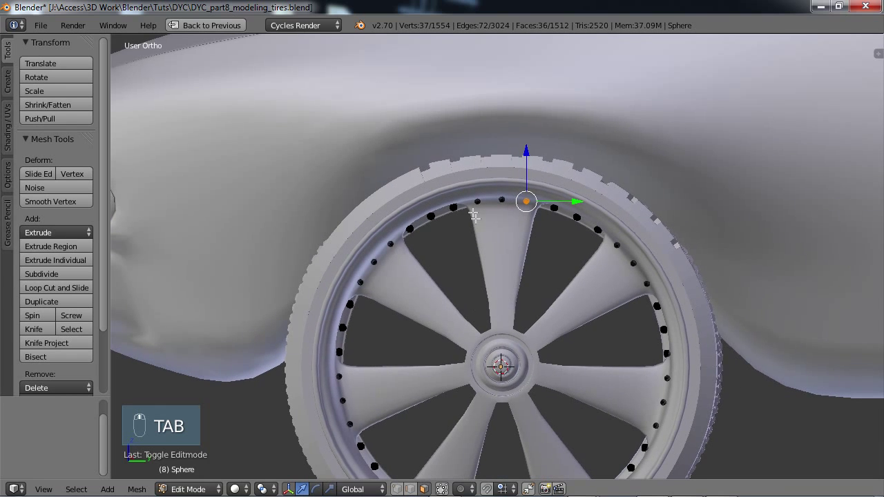
pyautogui.rightClick(474, 217)
pyautogui.press('b')
pyautogui.press('b')
pyautogui.moveTo(466, 191); pyautogui.dragTo(531, 218)
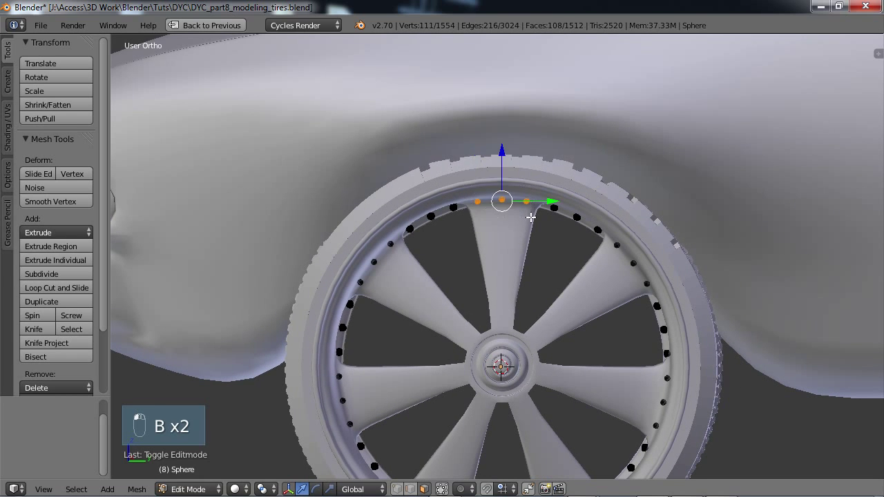
pyautogui.press('x')
pyautogui.click(524, 217)
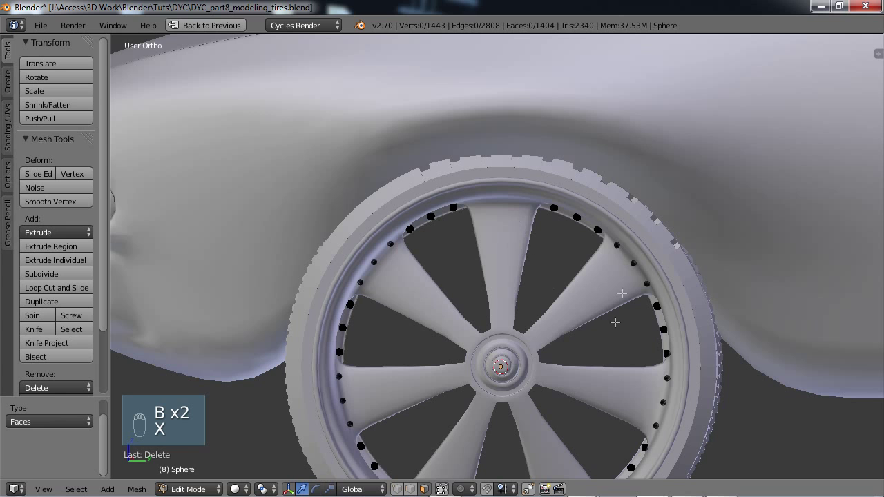
# Step: Delete the faces of the three rivets overlapping the next spoke clockwise from the top one
pyautogui.press('c')
pyautogui.moveTo(617, 241); pyautogui.dragTo(634, 264)
pyautogui.press('x')
pyautogui.click(617, 262)
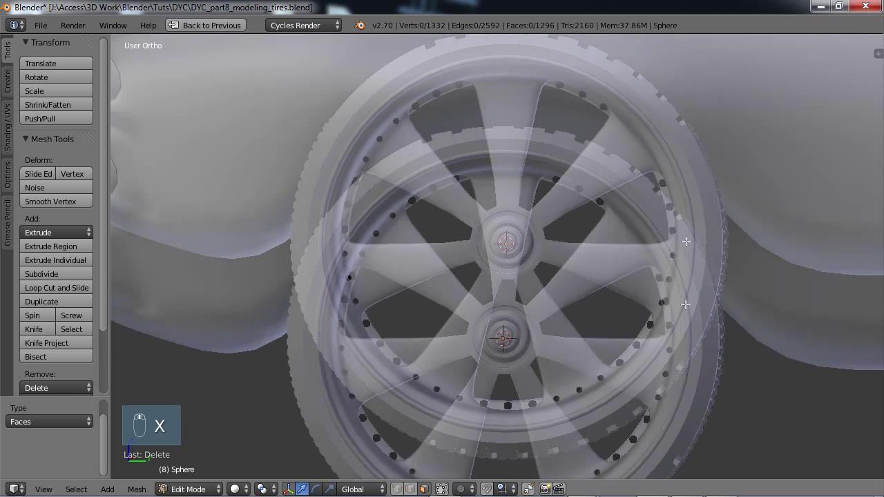
# Step: Delete the faces of the rivets overlapping the remaining five spokes, and return to object mode with nothing selected
pyautogui.press('c')
pyautogui.moveTo(669, 211)
pyautogui.mouseDown()
pyautogui.moveTo(664, 266)
pyautogui.moveTo(628, 346)
pyautogui.moveTo(575, 381)
pyautogui.mouseUp()
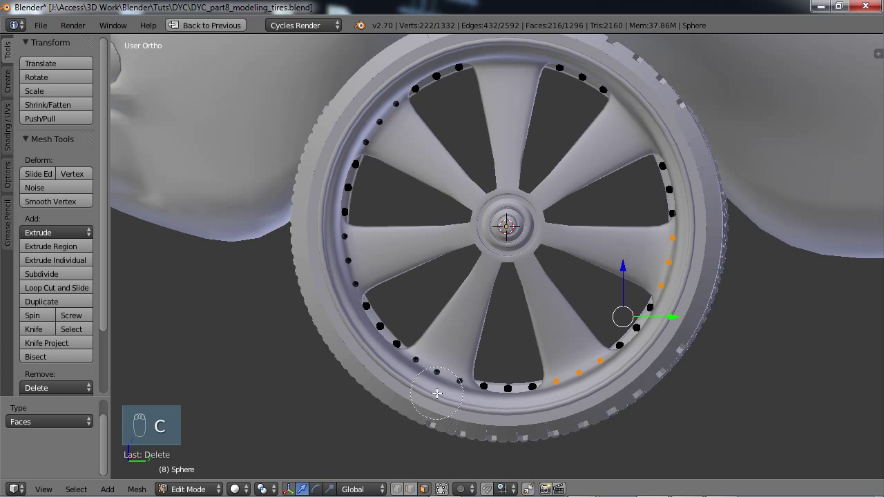
pyautogui.moveTo(437, 393); pyautogui.dragTo(420, 359)
pyautogui.click(348, 260)
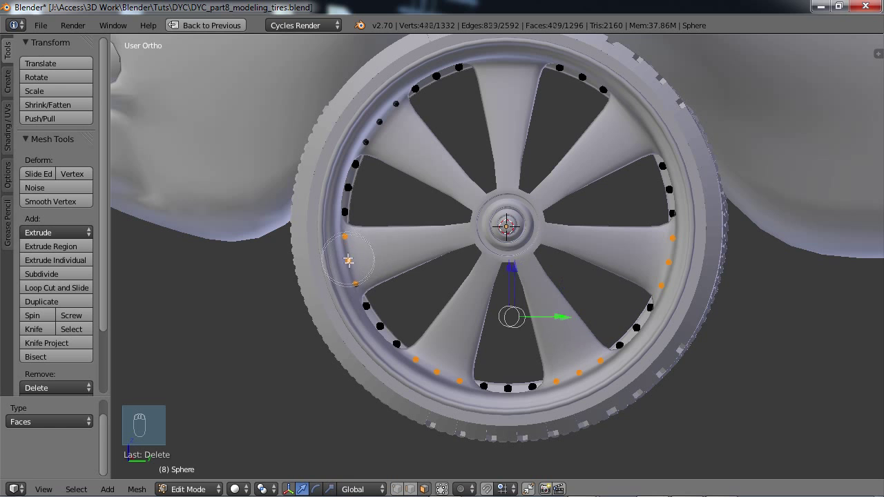
pyautogui.moveTo(349, 261)
pyautogui.mouseDown()
pyautogui.moveTo(360, 121)
pyautogui.moveTo(382, 116)
pyautogui.mouseUp()
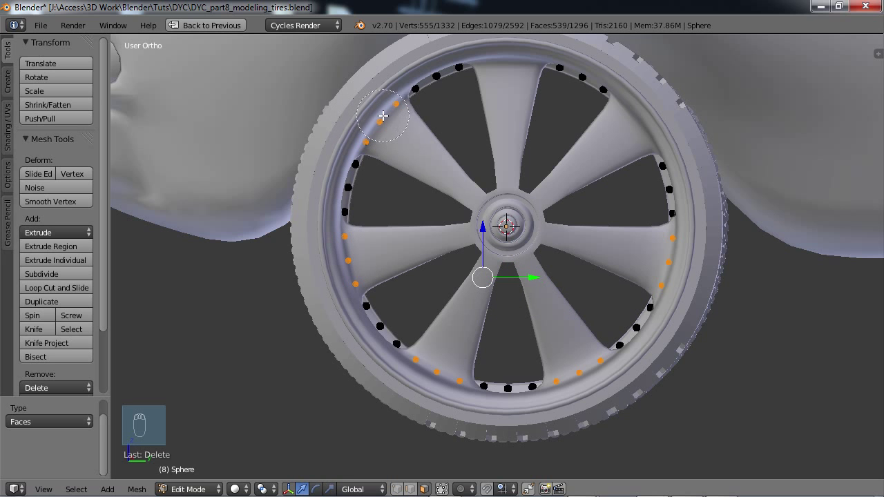
pyautogui.press('x')
pyautogui.click(485, 174)
pyautogui.scroll(-3, 548, 211)
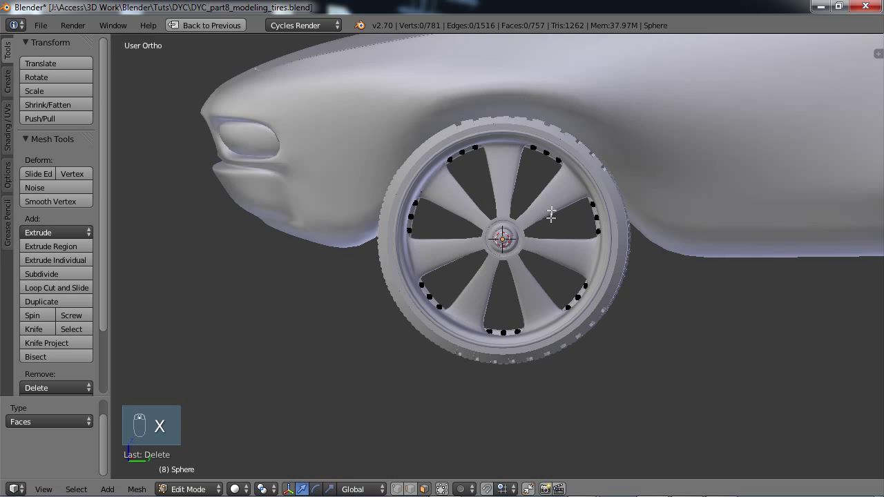
pyautogui.moveTo(548, 211); pyautogui.dragTo(610, 261, button='middle')
pyautogui.press('a')
pyautogui.press('a')
pyautogui.press('Tab')
pyautogui.press('a')
pyautogui.press('a')
# Step: Examine the rivets between the spokes from several angles, close up and from farther away
pyautogui.scroll(3, 577, 233)
pyautogui.moveTo(610, 261); pyautogui.dragTo(616, 258, button='middle')
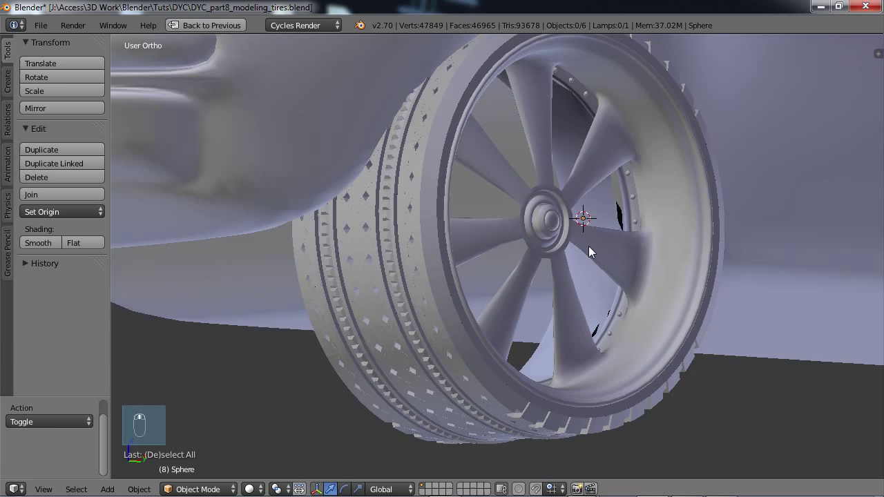
pyautogui.moveTo(588, 246); pyautogui.dragTo(613, 177, button='middle')
pyautogui.scroll(2, 598, 252)
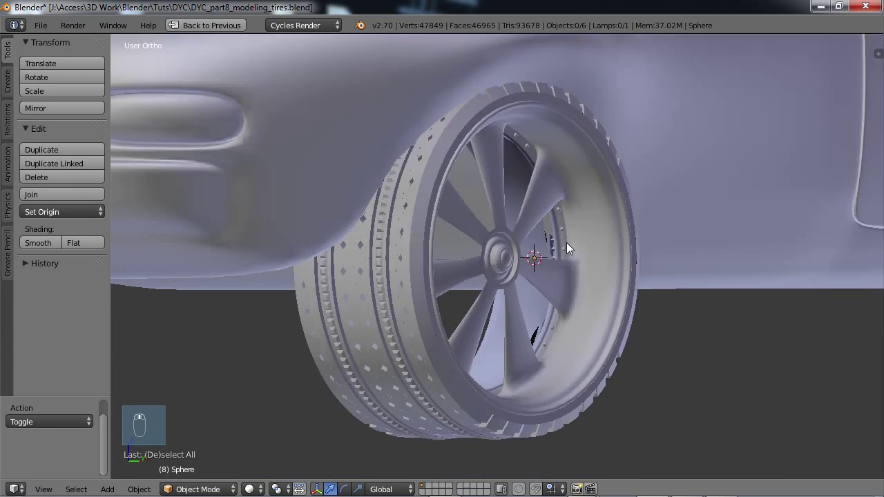
pyautogui.scroll(-3, 567, 243)
pyautogui.moveTo(542, 268); pyautogui.dragTo(571, 299, button='middle')
pyautogui.scroll(3, 522, 272)
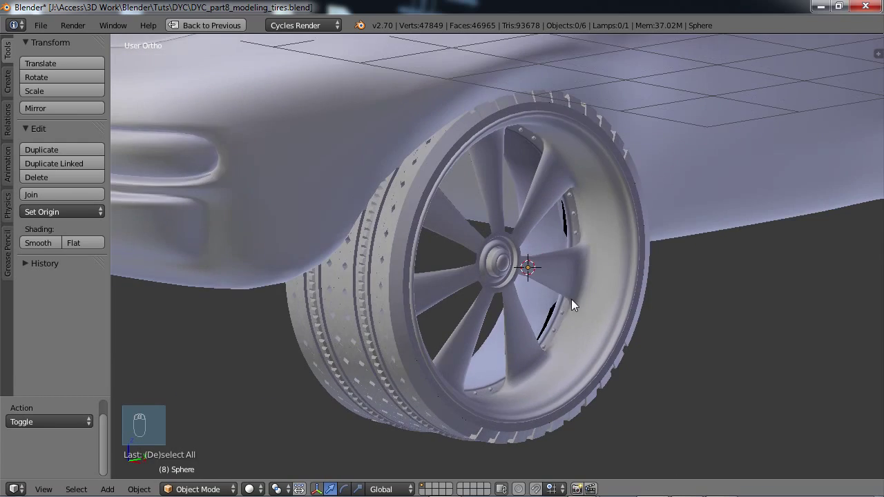
pyautogui.scroll(3, 566, 283)
pyautogui.moveTo(610, 199); pyautogui.dragTo(587, 199, button='middle')
pyautogui.scroll(-3, 573, 228)
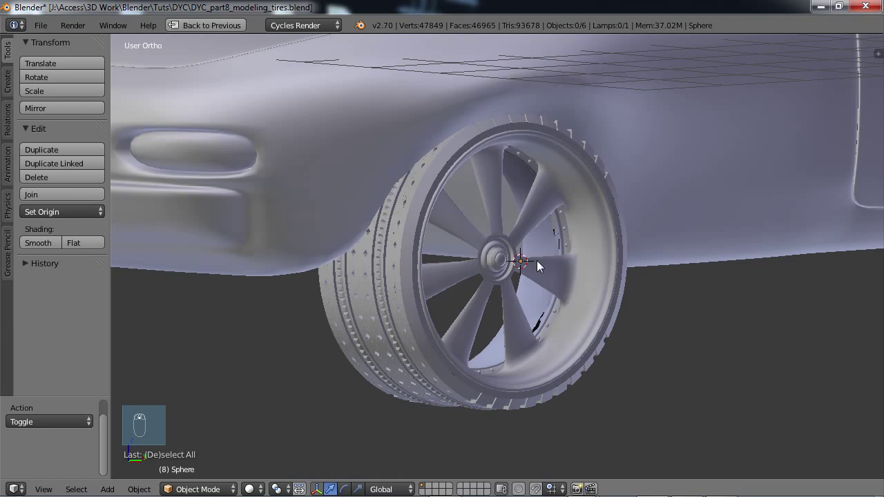
pyautogui.moveTo(532, 263)
pyautogui.mouseDown(button='middle')
pyautogui.moveTo(574, 271)
pyautogui.moveTo(566, 235)
pyautogui.moveTo(529, 227)
pyautogui.moveTo(525, 166)
pyautogui.moveTo(500, 274)
pyautogui.moveTo(519, 304)
pyautogui.moveTo(545, 290)
pyautogui.moveTo(506, 257)
pyautogui.moveTo(502, 273)
pyautogui.moveTo(442, 232)
pyautogui.moveTo(414, 175)
pyautogui.moveTo(504, 244)
pyautogui.moveTo(522, 276)
pyautogui.mouseUp(button='middle')
pyautogui.scroll(3, 523, 283)
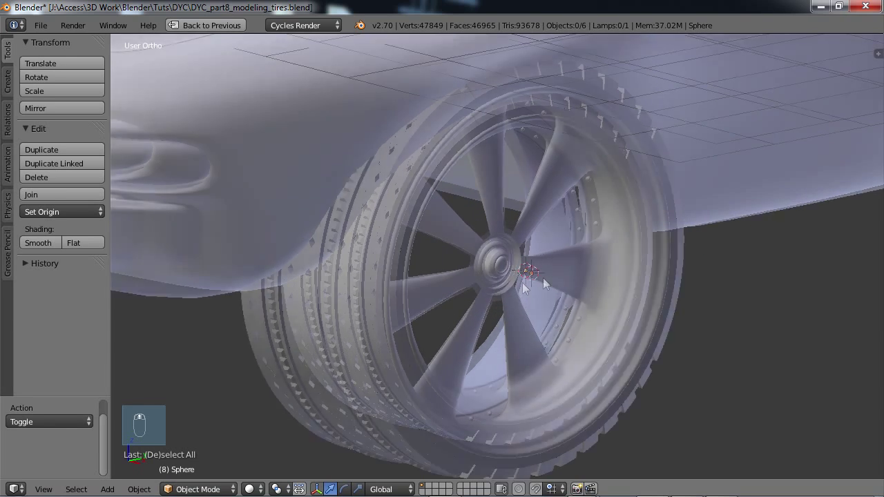
pyautogui.scroll(6, 428, 276)
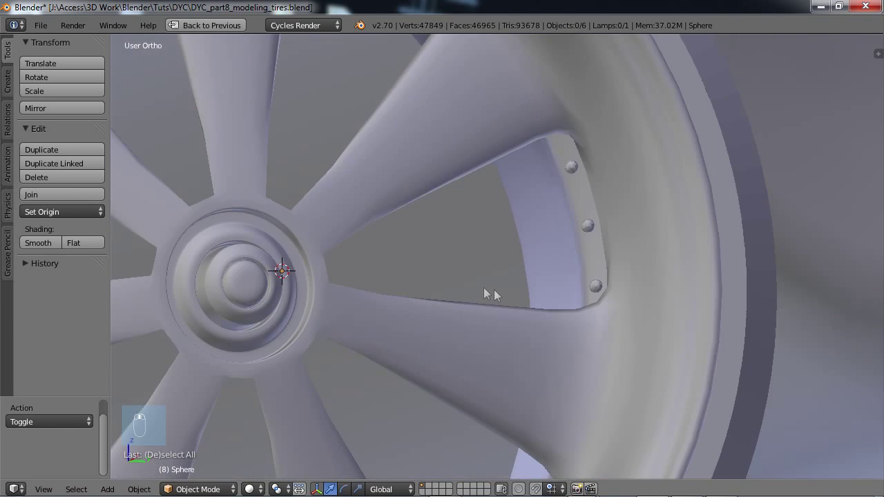
pyautogui.scroll(3, 500, 290)
pyautogui.scroll(-4, 509, 285)
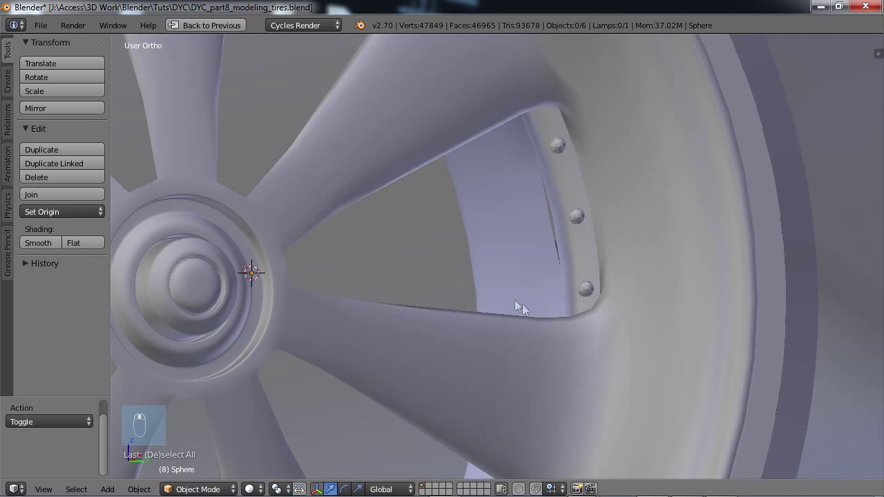
pyautogui.scroll(-6, 522, 304)
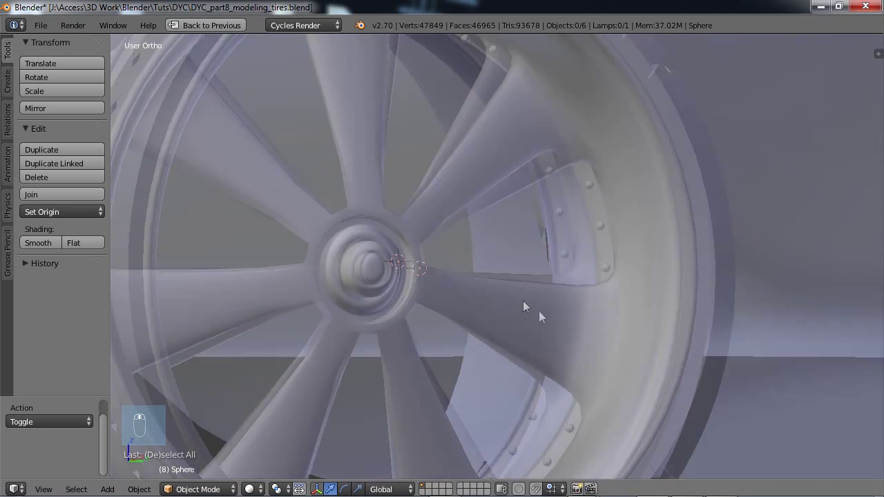
pyautogui.scroll(-3, 521, 302)
# Step: Apply smooth shading to the rivets and deselect them
pyautogui.scroll(5, 591, 282)
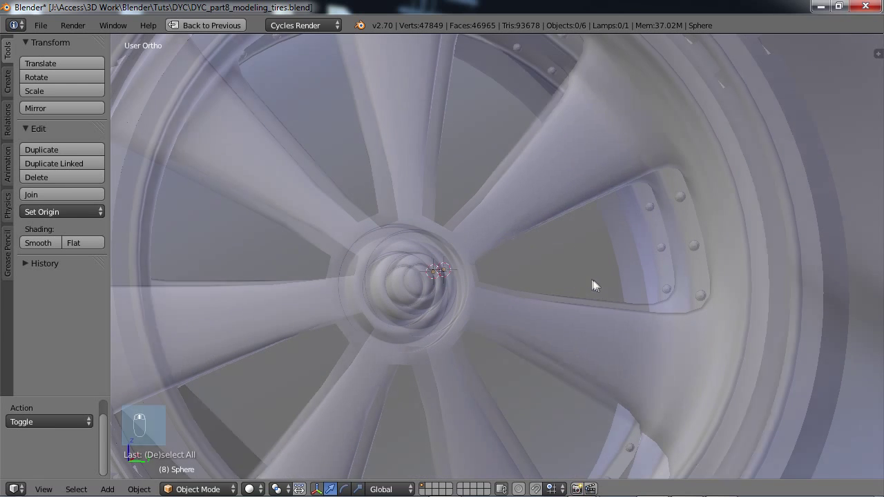
pyautogui.rightClick(693, 246)
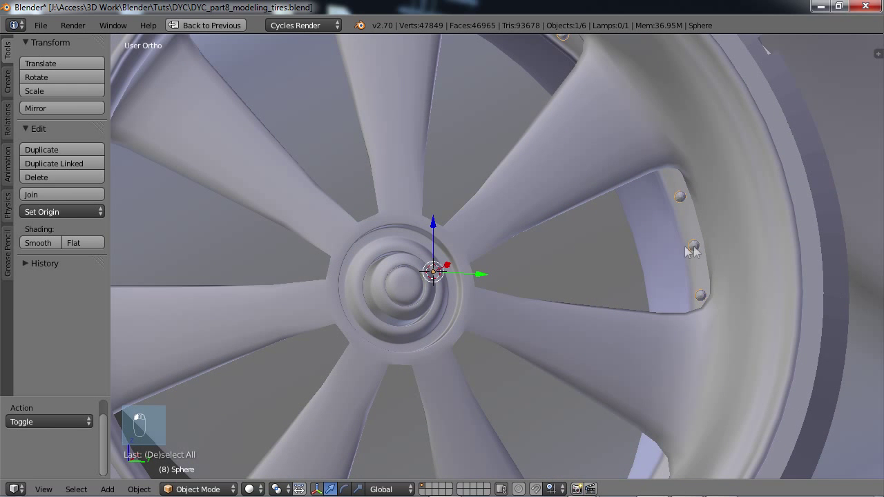
pyautogui.click(38, 243)
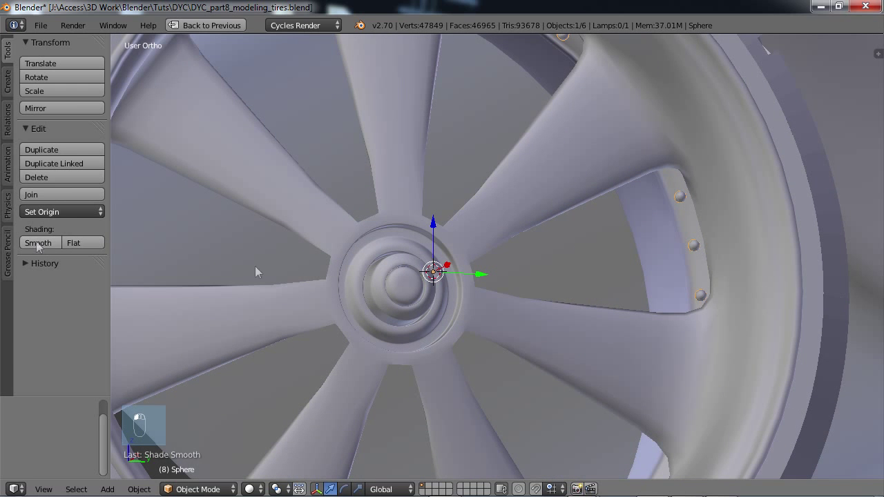
pyautogui.scroll(-3, 549, 261)
pyautogui.press('a')
pyautogui.scroll(4, 609, 287)
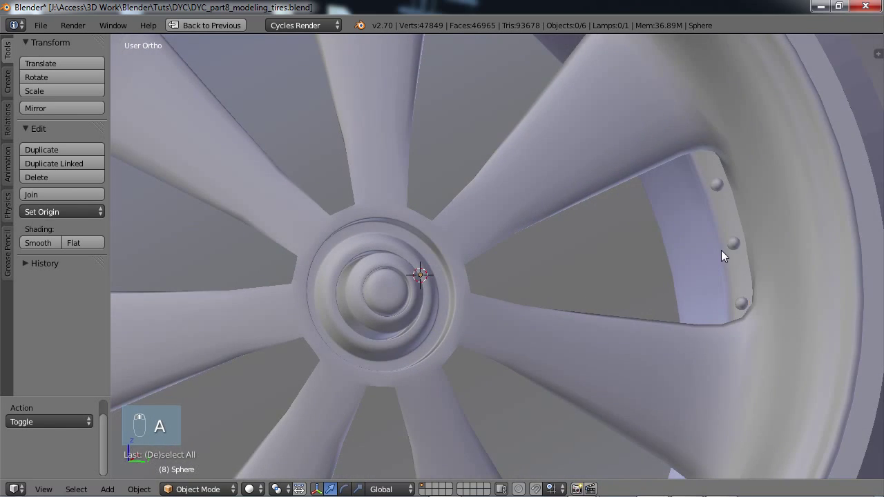
pyautogui.scroll(-5, 721, 250)
pyautogui.scroll(-2, 515, 298)
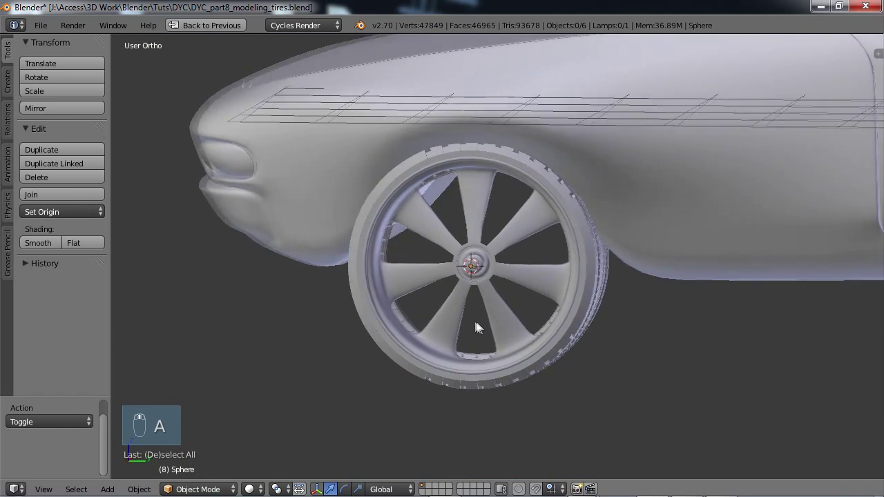
# Step: Restore the multi-view layout without the tool shelf, and apply the tyre's Mirror modifier
pyautogui.moveTo(476, 322); pyautogui.dragTo(326, 313, button='middle')
pyautogui.press('t')
pyautogui.scroll(-2, 493, 327)
pyautogui.scroll(-1, 415, 326)
pyautogui.hotkey('ctrl', 'Up')
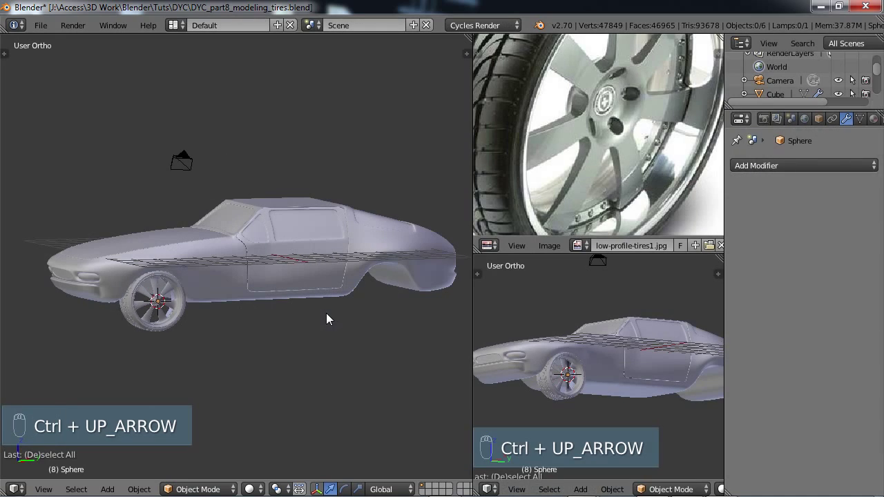
pyautogui.rightClick(136, 325)
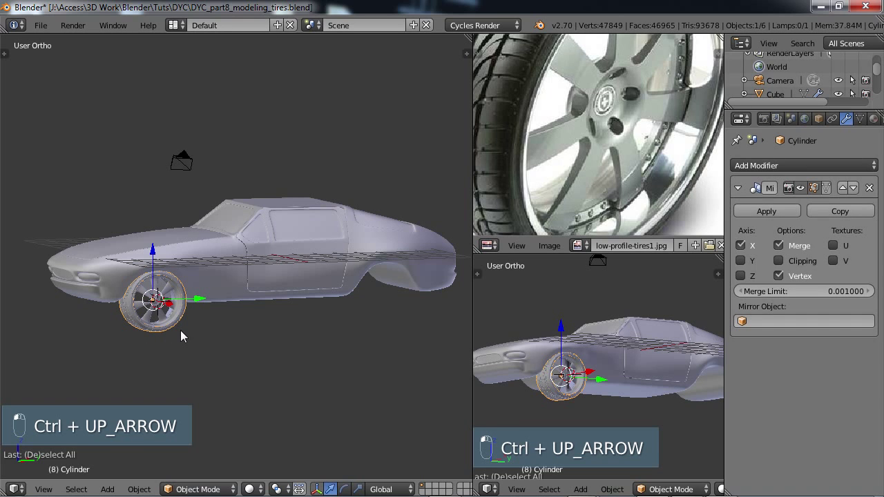
pyautogui.moveTo(238, 332); pyautogui.dragTo(260, 333, button='middle')
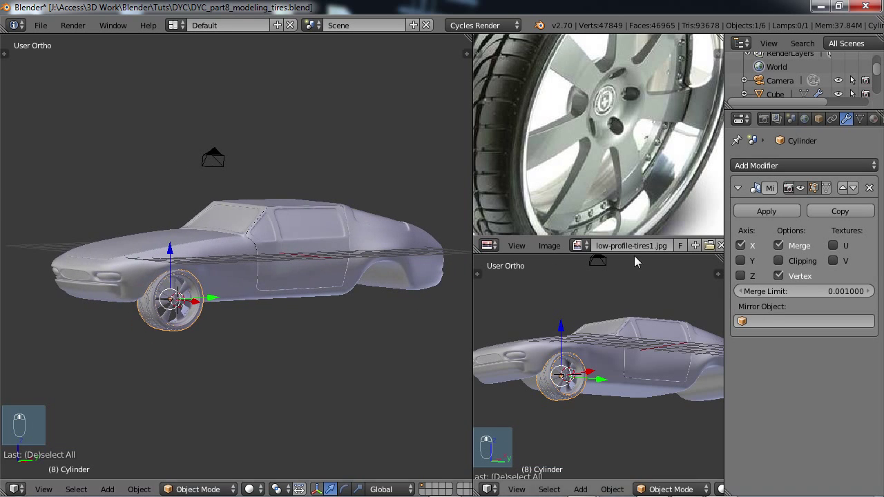
pyautogui.click(767, 211)
pyautogui.scroll(3, 223, 355)
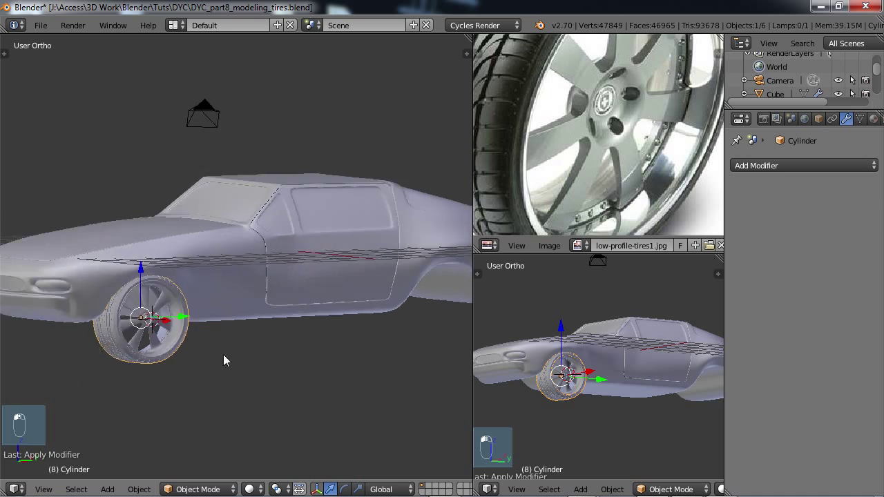
# Step: Select the wheel rim and check which modifiers it has
pyautogui.scroll(3, 271, 344)
pyautogui.rightClick(233, 300)
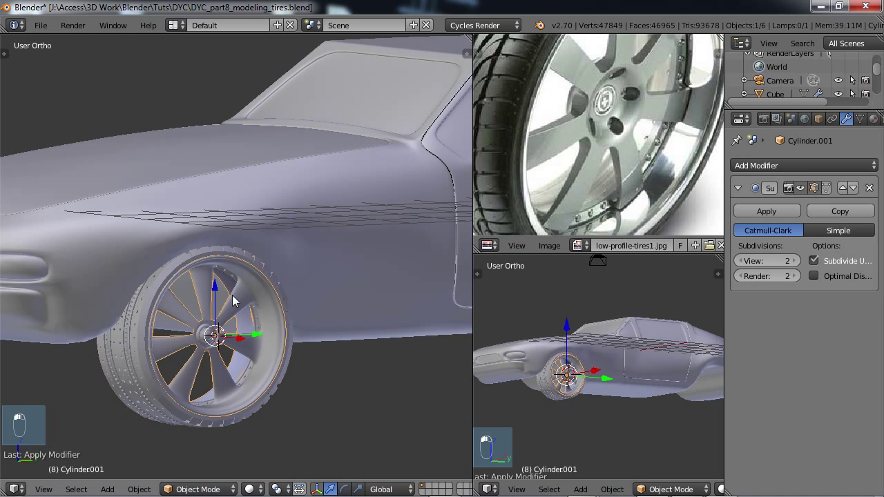
pyautogui.scroll(2, 232, 341)
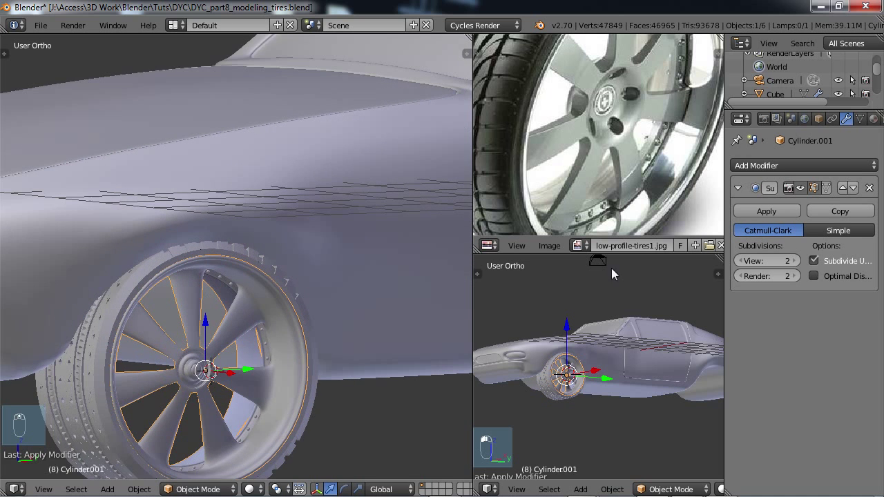
pyautogui.moveTo(238, 367); pyautogui.dragTo(290, 276, button='middle')
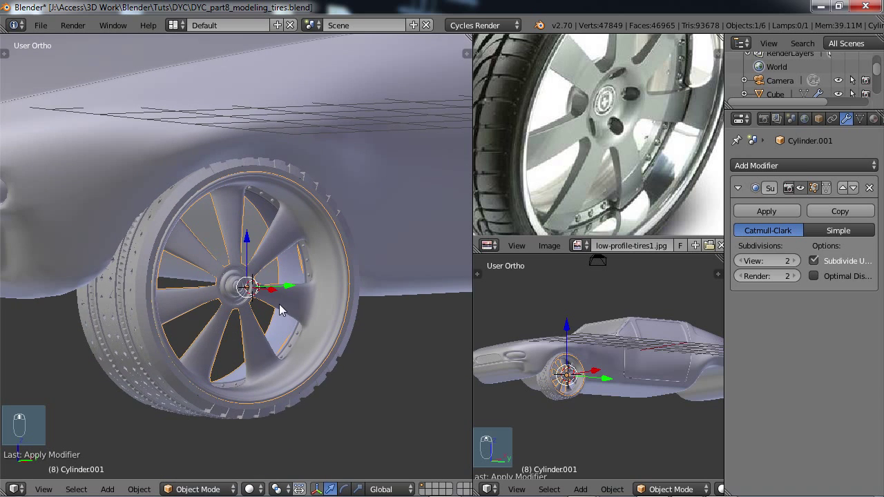
pyautogui.scroll(1, 288, 304)
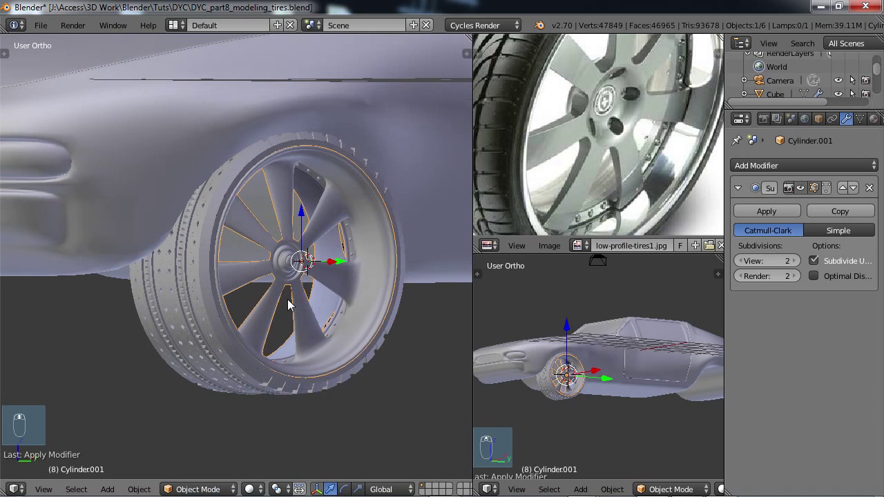
# Step: In right side view, duplicate the rivets, rim and tyre together and move the copy about 11.67 units along Y to the rear wheel arch
pyautogui.rightClick(316, 182)
pyautogui.scroll(-3, 310, 225)
pyautogui.moveTo(320, 259); pyautogui.dragTo(258, 275, button='middle')
pyautogui.moveTo(182, 320); pyautogui.dragTo(231, 312, button='middle')
pyautogui.scroll(2, 238, 309)
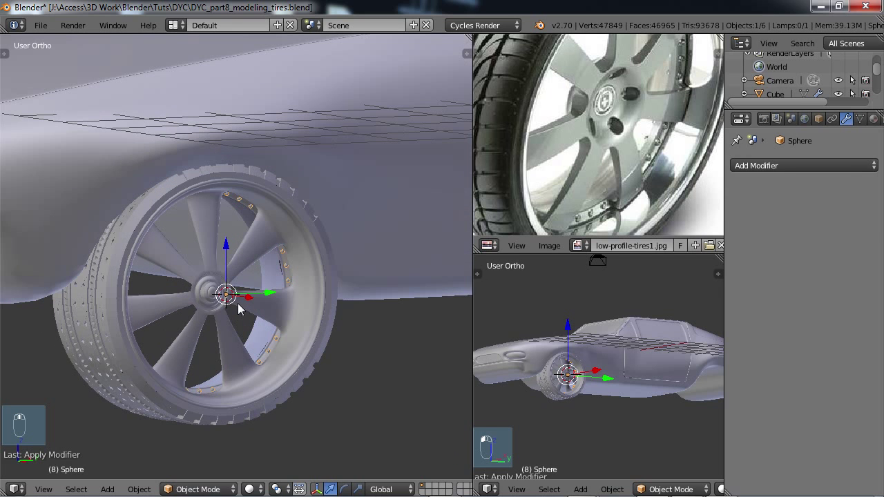
pyautogui.keyDown('shift'); pyautogui.rightClick(262, 235); pyautogui.keyUp('shift')
pyautogui.keyDown('shift'); pyautogui.rightClick(311, 221); pyautogui.keyUp('shift')
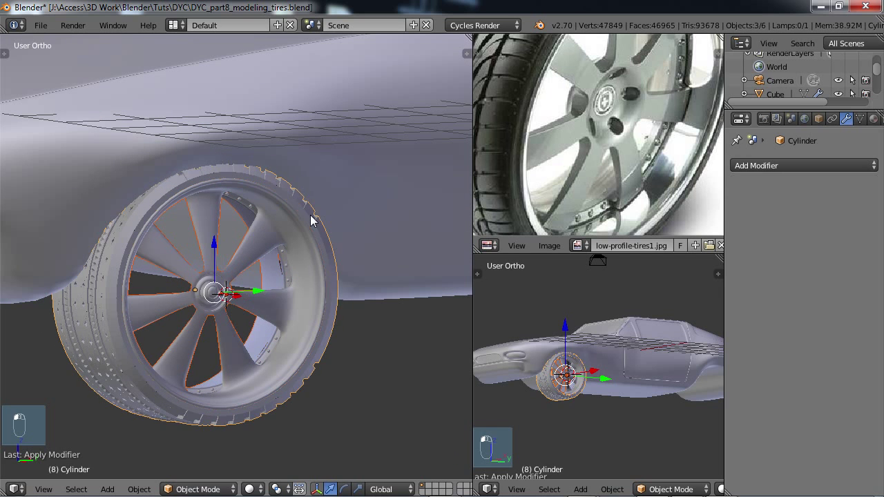
pyautogui.scroll(-1, 304, 281)
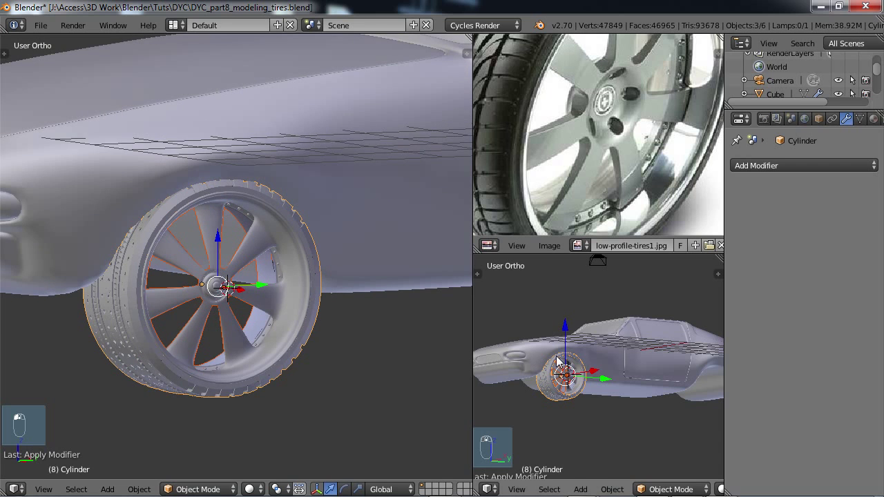
pyautogui.hotkey('ctrl', 'Up')
pyautogui.press('KP_3')
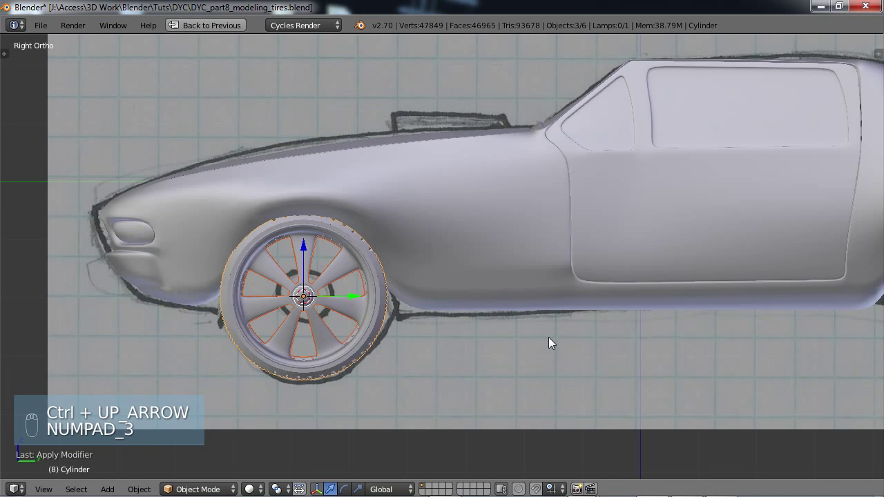
pyautogui.scroll(-3, 546, 344)
pyautogui.hotkey('shift', 'd')
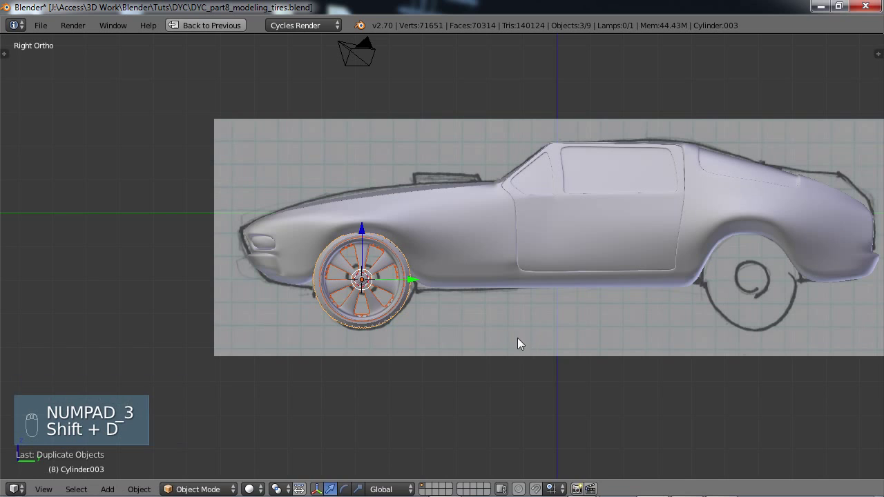
pyautogui.click(805, 285)
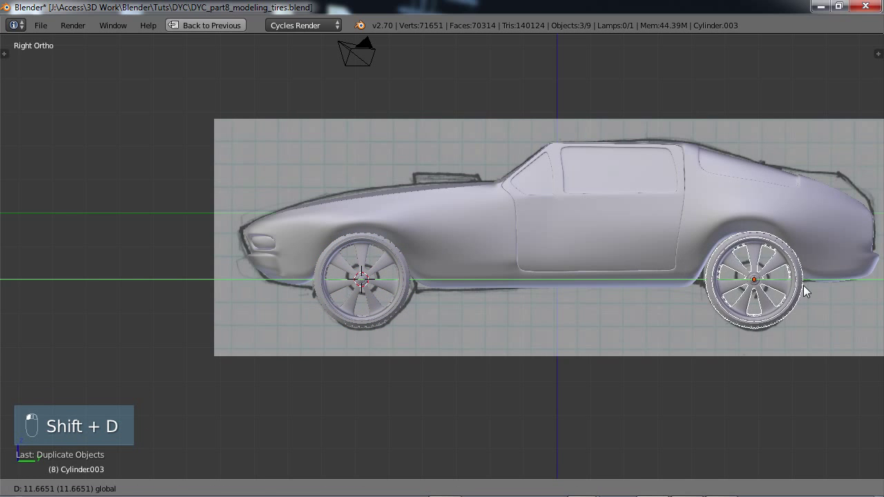
# Step: Nudge the rear wheel copy about 0.1 units forward along Y to centre it in the wheel arch
pyautogui.keyDown('shift'); pyautogui.moveTo(732, 326); pyautogui.dragTo(516, 341, button='middle'); pyautogui.keyUp('shift')
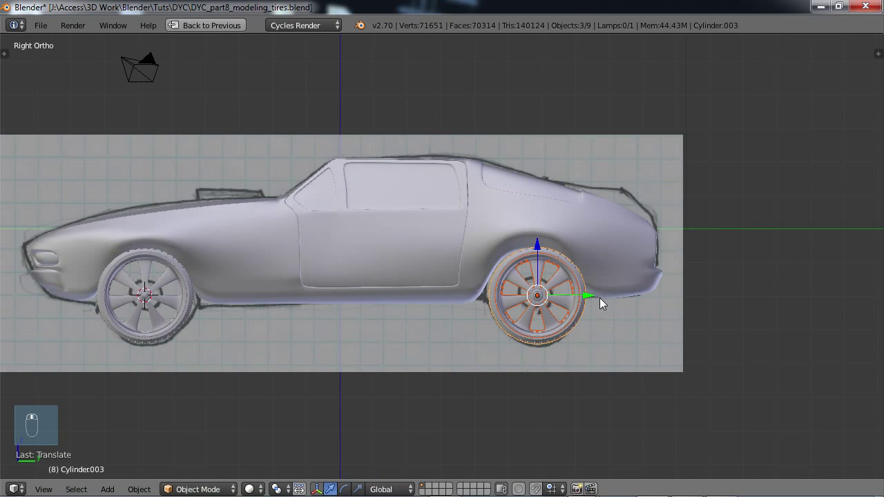
pyautogui.press('g')
pyautogui.press('y')
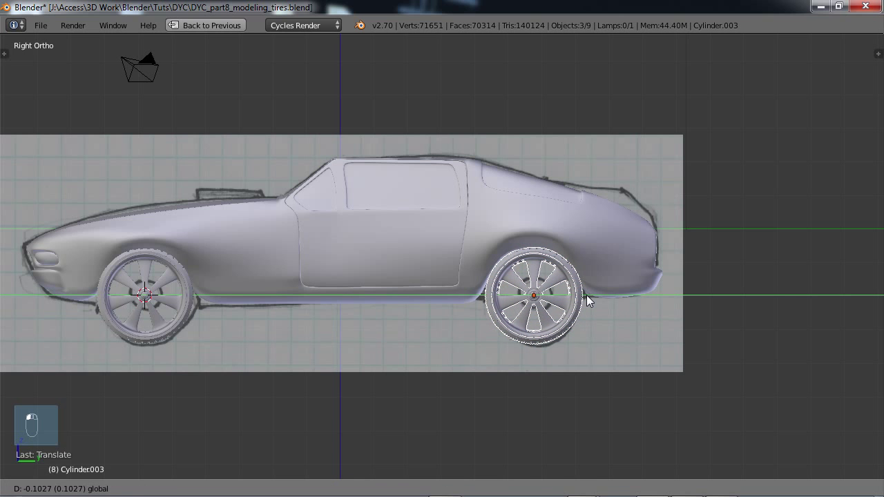
pyautogui.click(586, 294)
# Step: Delete the duplicated rear wheel and return to the multi-view layout
pyautogui.moveTo(396, 326)
pyautogui.mouseDown(button='middle')
pyautogui.moveTo(471, 319)
pyautogui.moveTo(399, 317)
pyautogui.mouseUp(button='middle')
pyautogui.press('x')
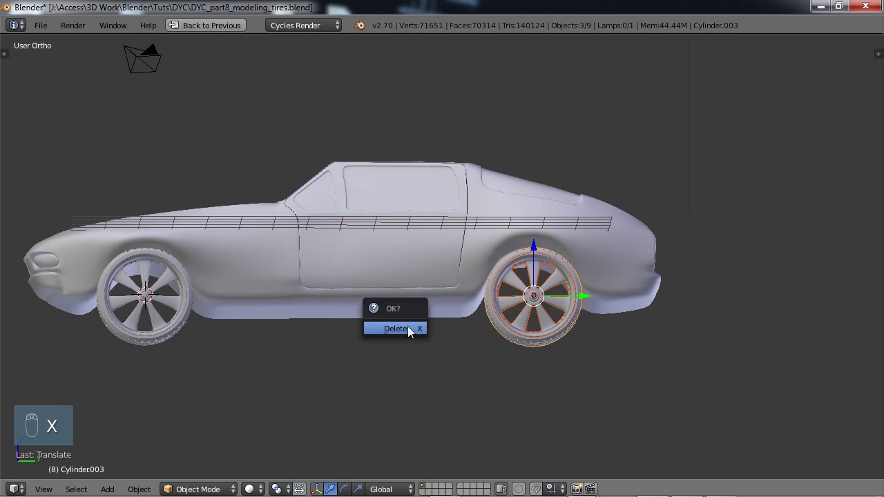
pyautogui.click(408, 328)
pyautogui.moveTo(247, 330); pyautogui.dragTo(395, 330, button='middle')
pyautogui.hotkey('ctrl', 'Up')
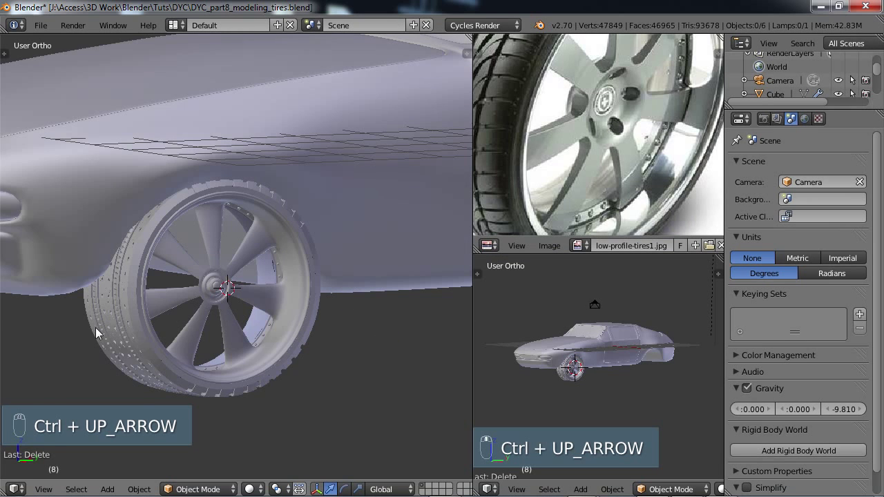
# Step: Snap the 3D cursor to the centre of the scene
pyautogui.scroll(-4, 298, 238)
pyautogui.keyDown('shift'); pyautogui.moveTo(286, 256); pyautogui.dragTo(226, 339, button='middle'); pyautogui.keyUp('shift')
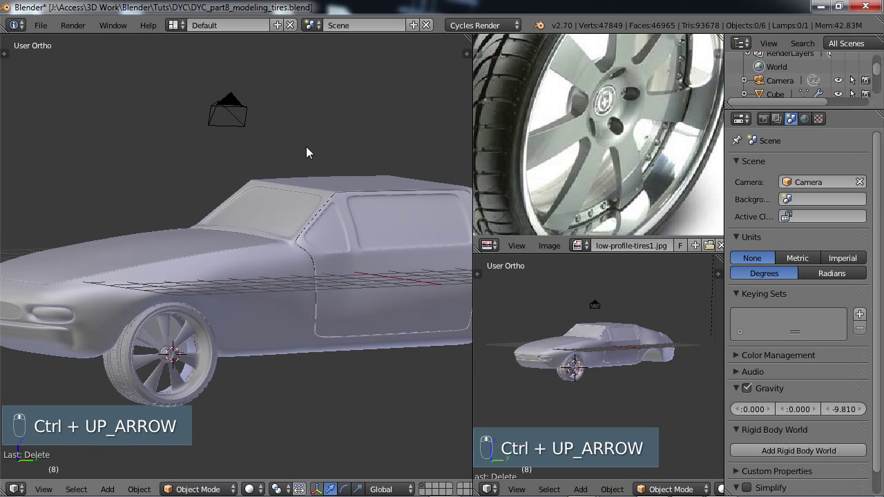
pyautogui.keyDown('shift'); pyautogui.moveTo(307, 168); pyautogui.dragTo(309, 195, button='middle'); pyautogui.keyUp('shift')
pyautogui.scroll(-3, 285, 229)
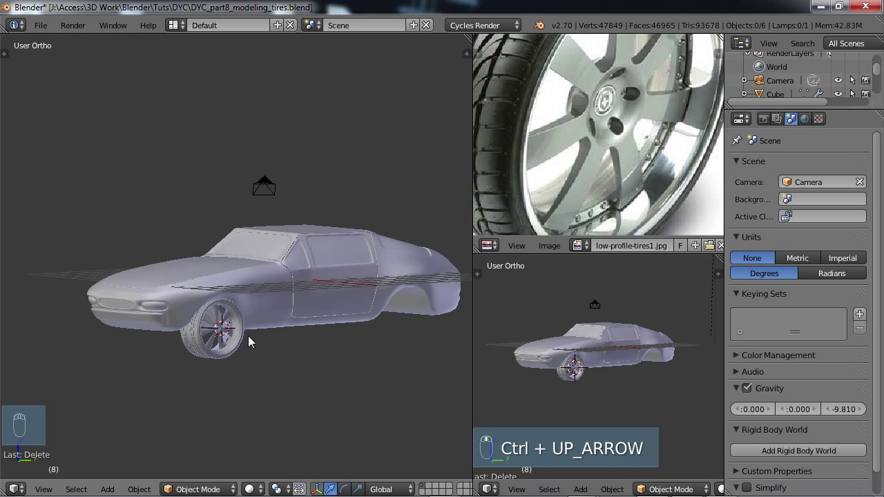
pyautogui.hotkey('shift', 's')
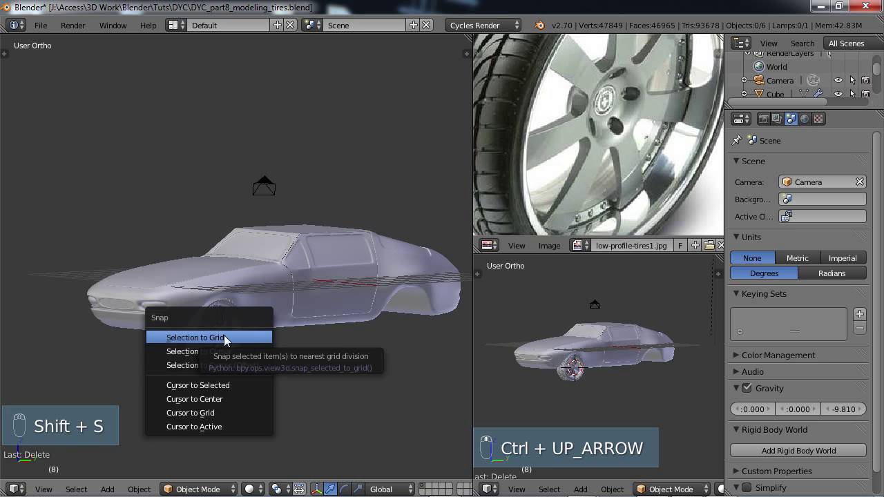
pyautogui.click(190, 398)
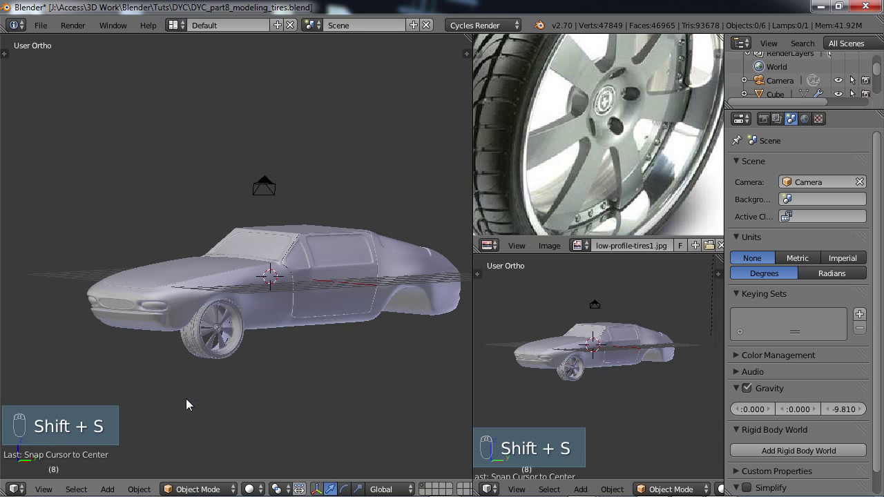
pyautogui.moveTo(275, 334); pyautogui.dragTo(231, 336, button='middle')
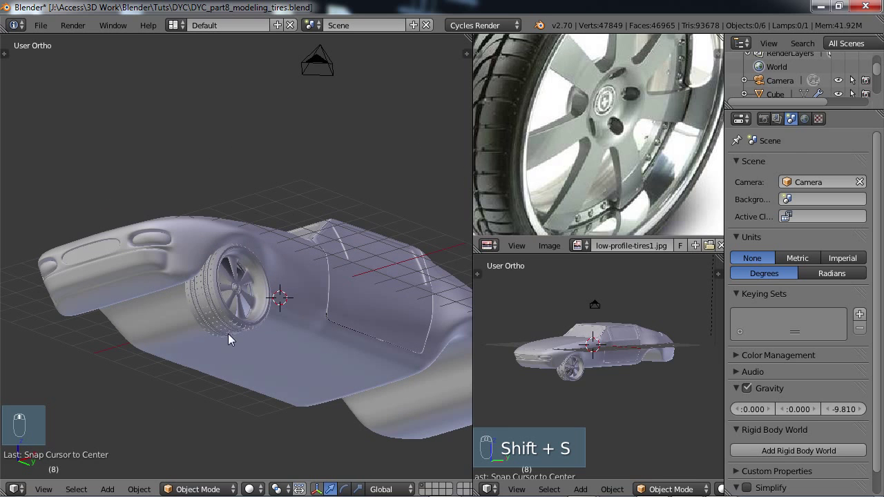
pyautogui.rightClick(216, 320)
pyautogui.click(756, 166)
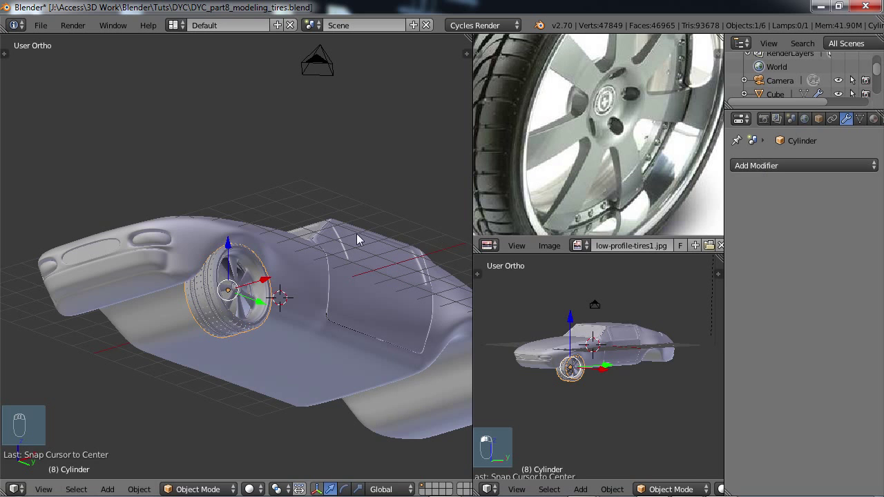
pyautogui.moveTo(357, 237); pyautogui.dragTo(286, 306, button='middle')
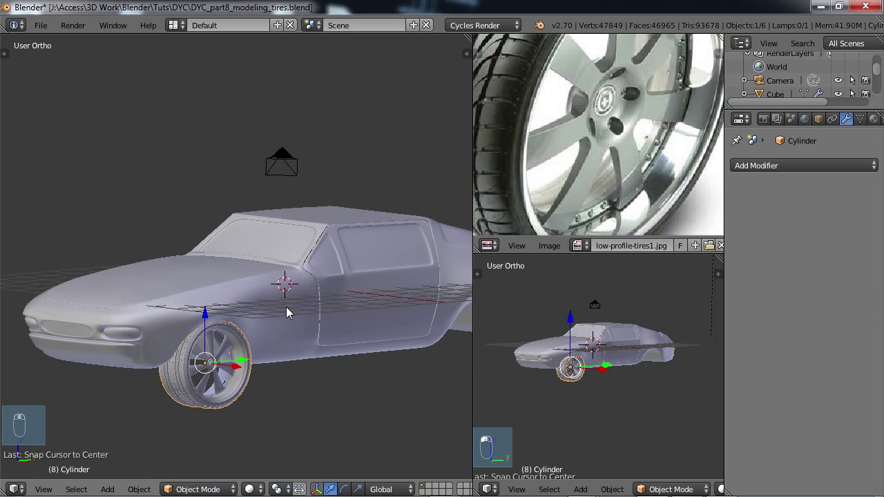
# Step: Add a Plain Axes empty at the scene centre and raise it about 5.28 units along Z above the car
pyautogui.hotkey('shift', 'a')
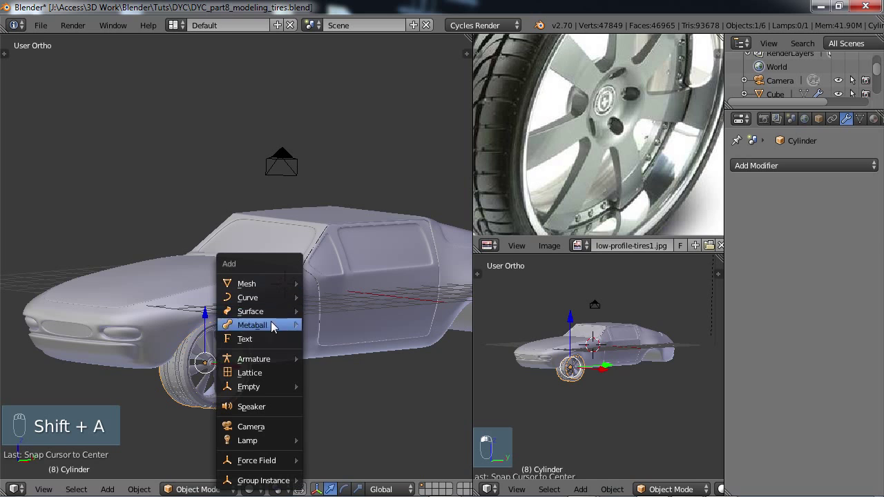
pyautogui.moveTo(269, 386)
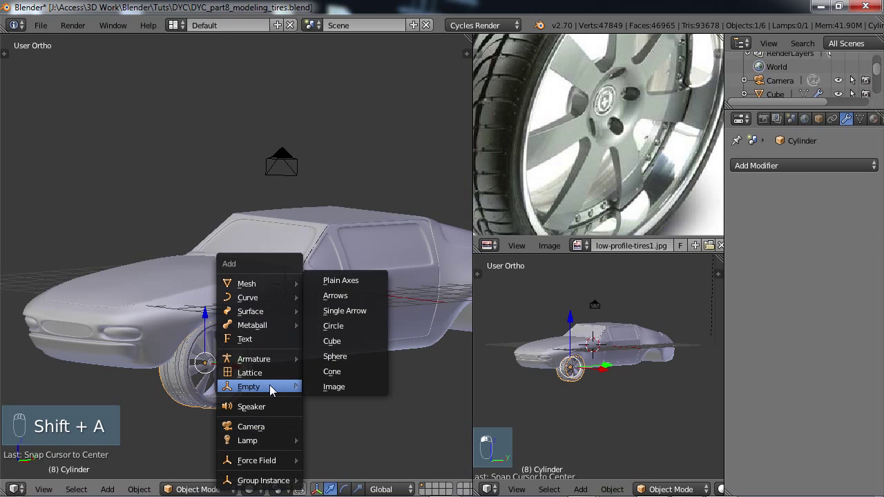
pyautogui.click(337, 282)
pyautogui.moveTo(286, 236); pyautogui.dragTo(290, 73)
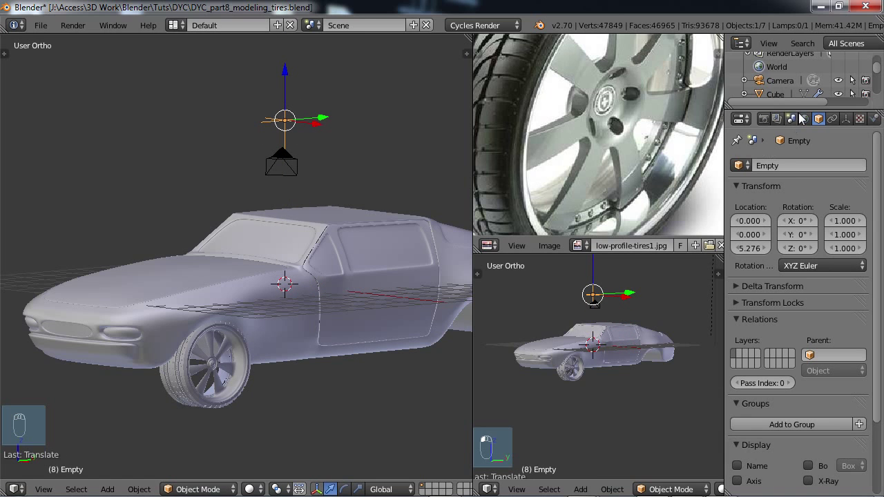
# Step: Rename the new empty as empty_mirror
pyautogui.moveTo(879, 69); pyautogui.dragTo(879, 84)
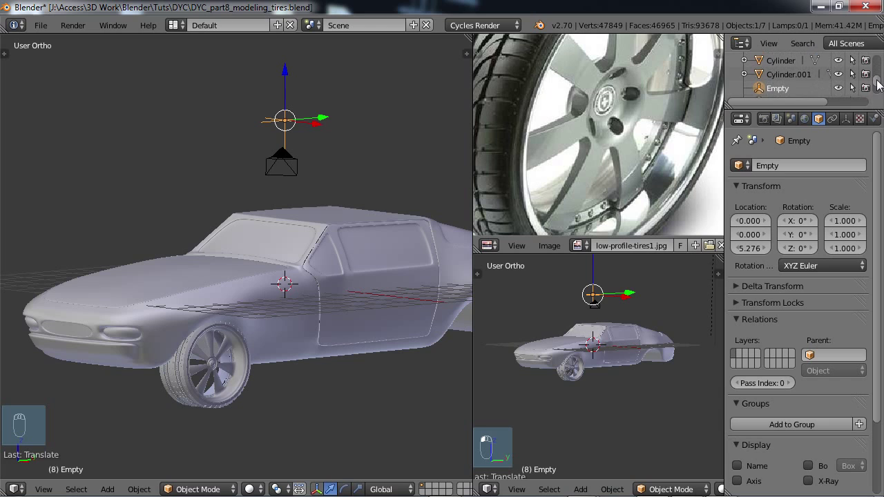
pyautogui.doubleClick(775, 90)
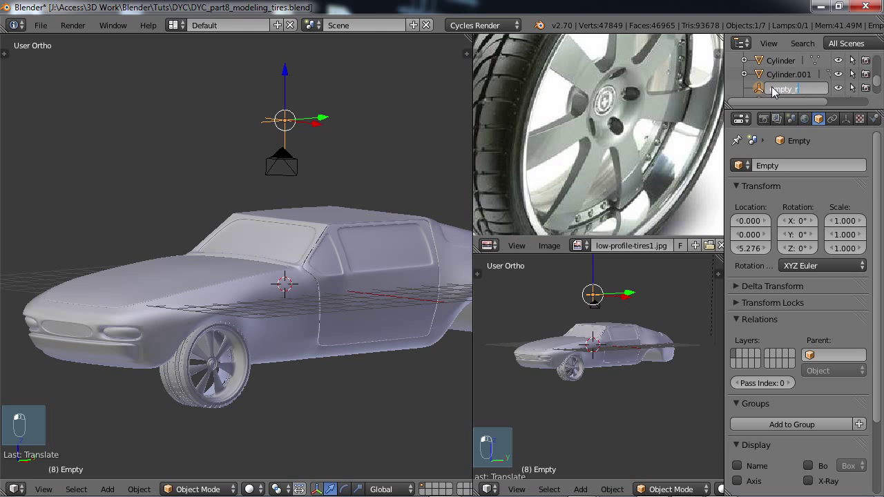
pyautogui.write('empty_mirror')
pyautogui.press('Return')
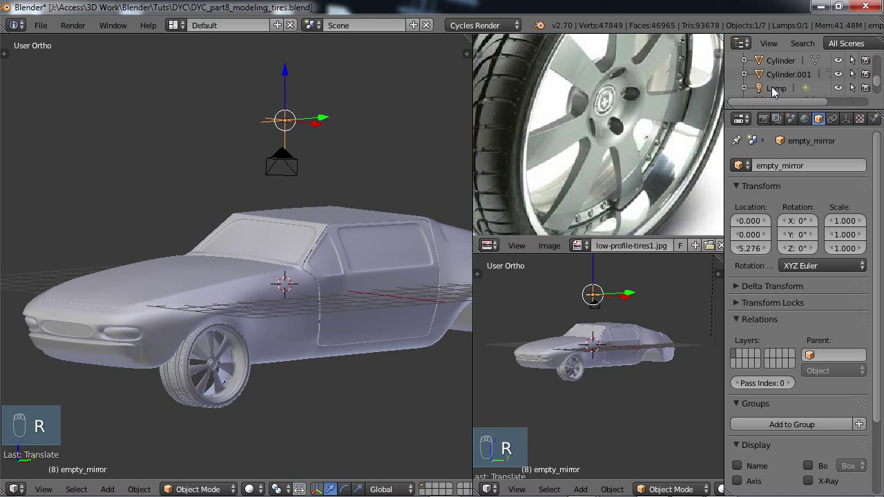
# Step: Add a Mirror modifier to the front tyre, mirroring on the X axis with empty_mirror as the mirror object
pyautogui.rightClick(180, 393)
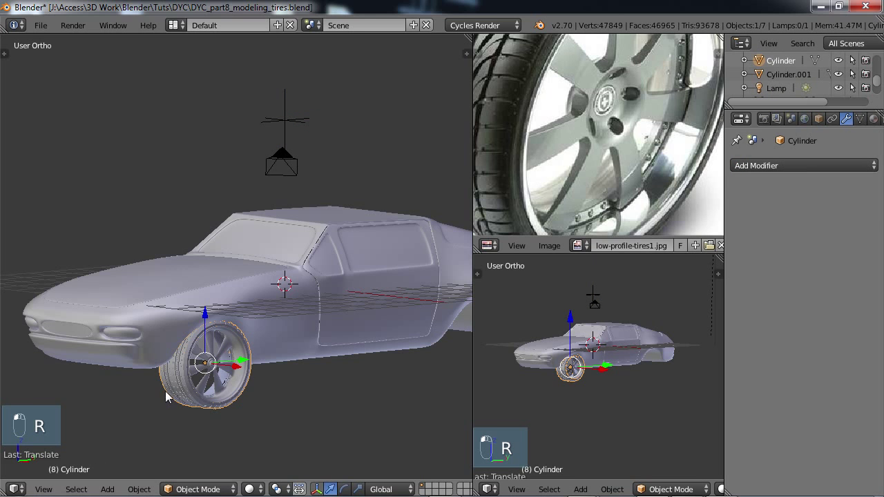
pyautogui.keyDown('shift'); pyautogui.moveTo(166, 397); pyautogui.dragTo(214, 354, button='middle'); pyautogui.keyUp('shift')
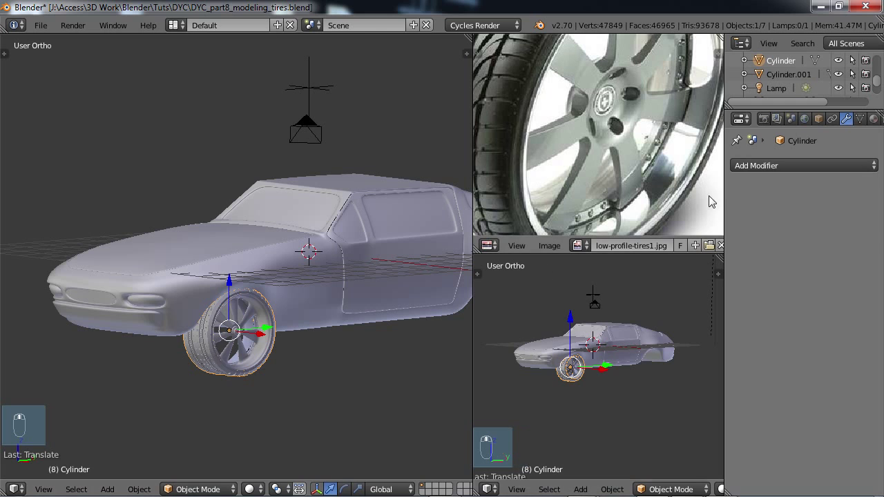
pyautogui.click(767, 167)
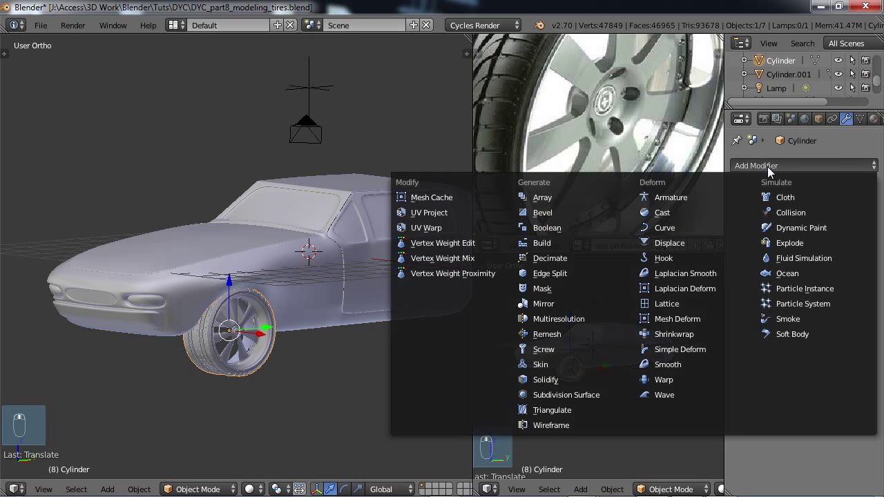
pyautogui.click(553, 303)
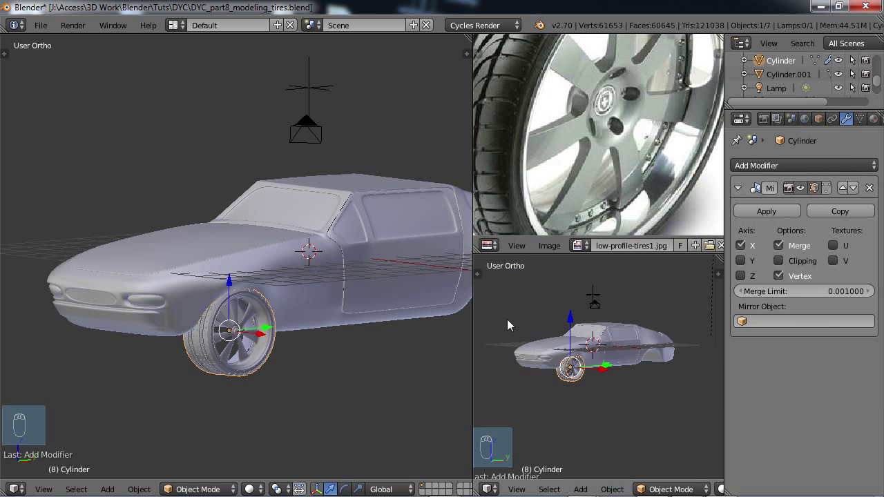
pyautogui.click(741, 246)
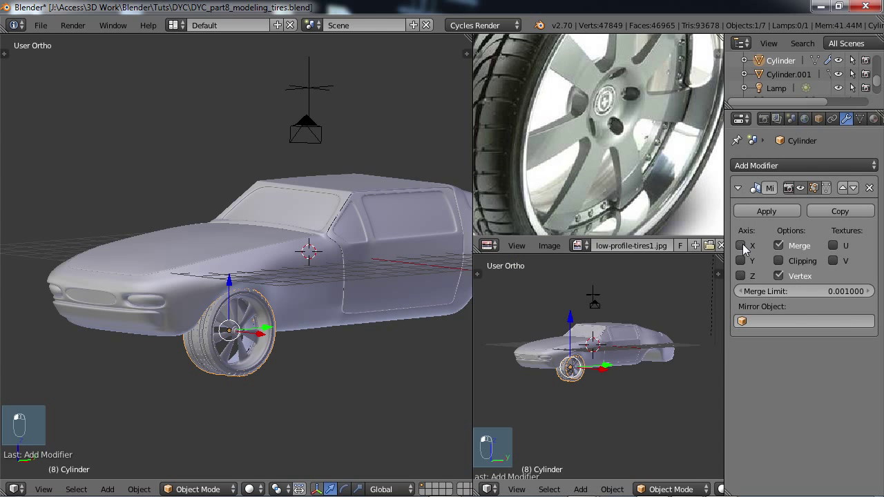
pyautogui.click(745, 321)
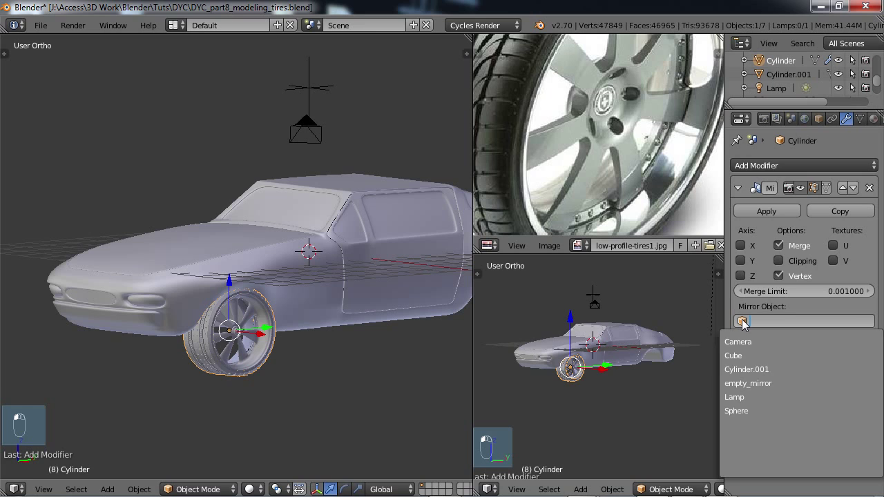
pyautogui.click(747, 383)
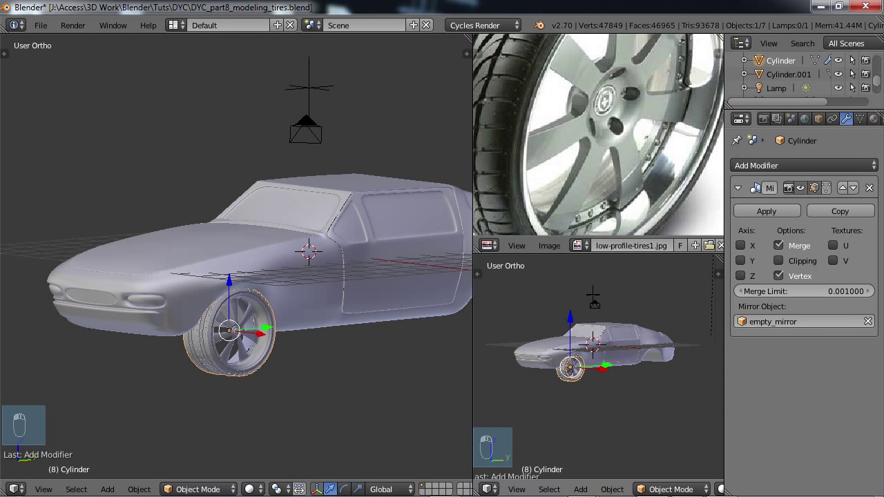
pyautogui.click(740, 245)
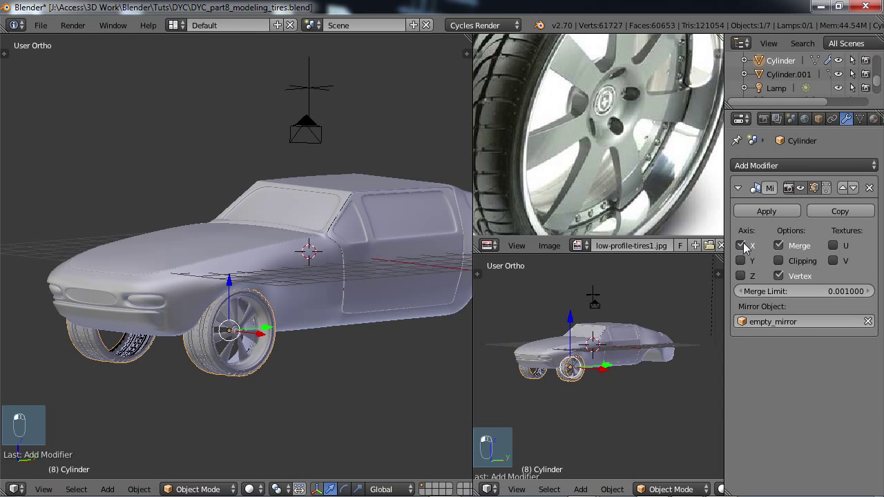
# Step: Mirror the wheel rim on X across empty_mirror with a Mirror modifier and place it above the Subdivision Surface modifier in the stack
pyautogui.moveTo(456, 338); pyautogui.dragTo(172, 359, button='middle')
pyautogui.scroll(3, 178, 362)
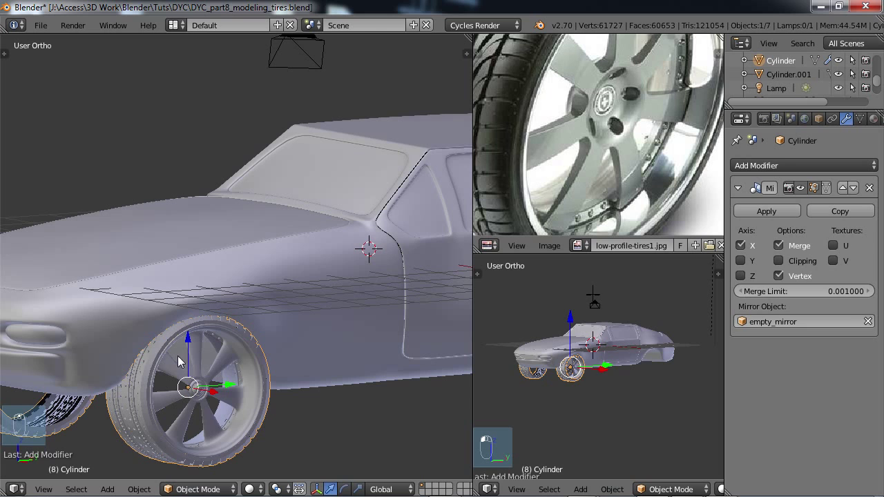
pyautogui.rightClick(223, 363)
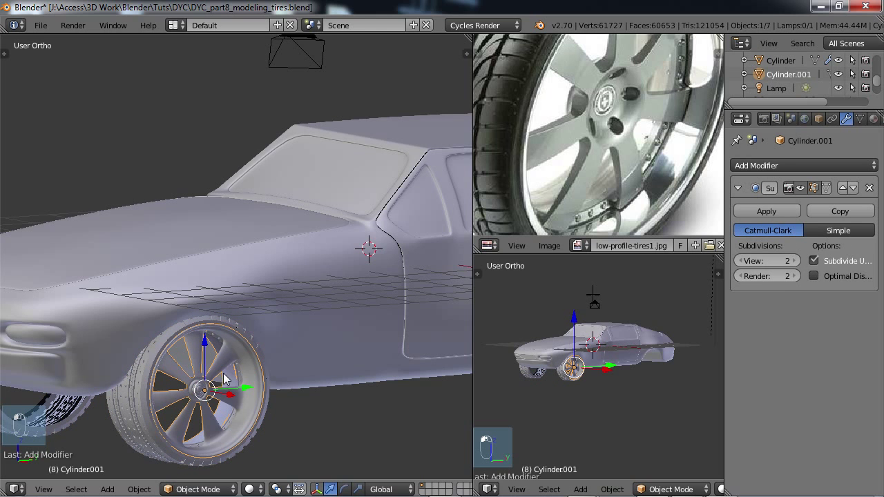
pyautogui.click(806, 165)
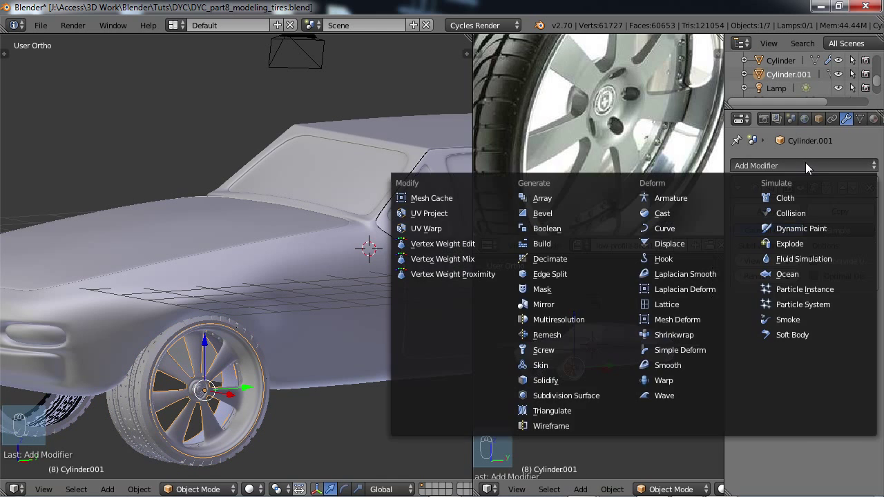
pyautogui.click(527, 304)
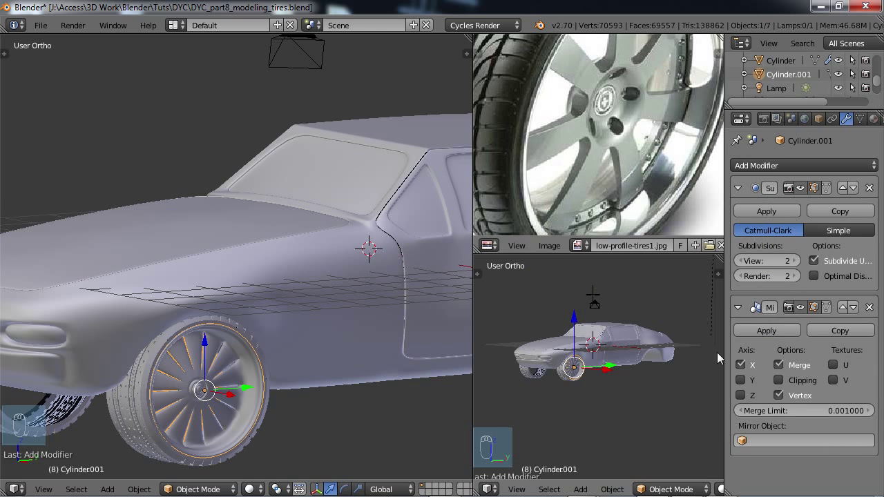
pyautogui.click(752, 440)
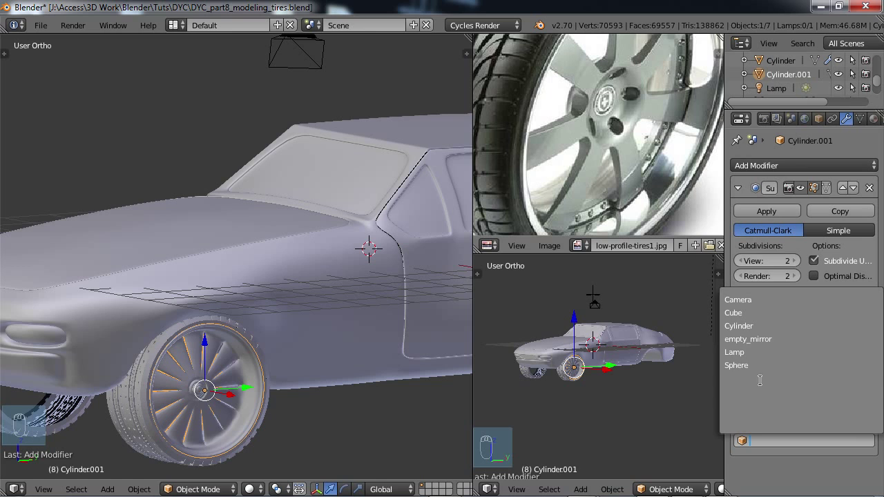
pyautogui.click(760, 339)
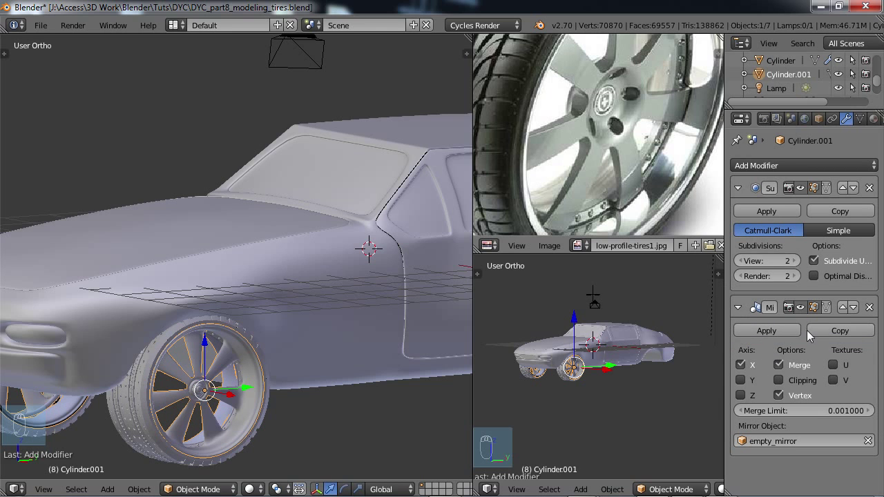
pyautogui.moveTo(101, 389); pyautogui.dragTo(331, 307, button='middle')
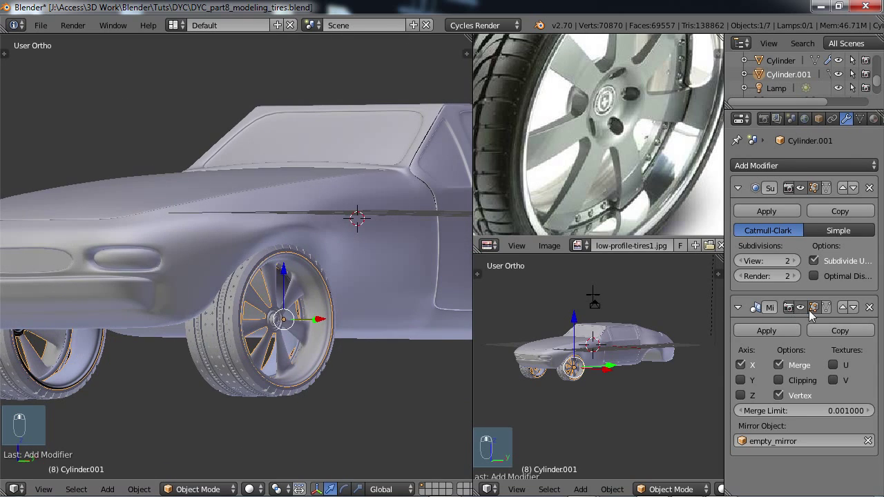
pyautogui.click(843, 308)
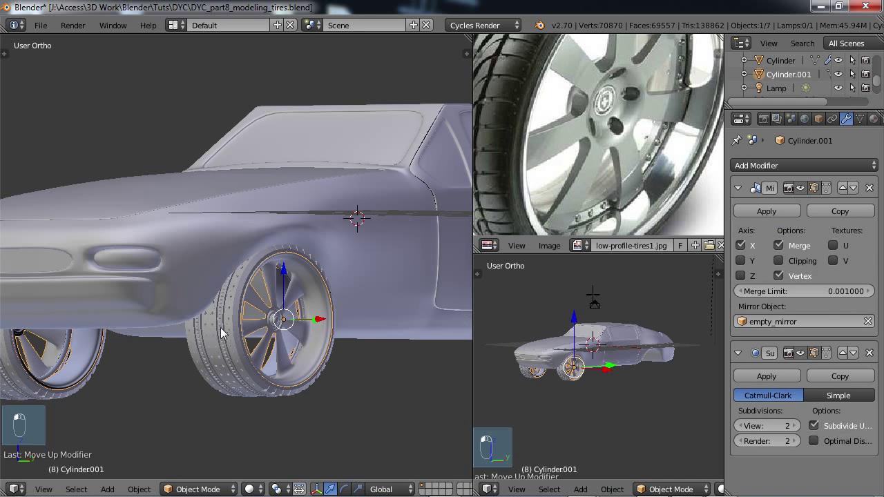
# Step: Add a Mirror modifier to the rivets between the spokes, on the X axis with empty_mirror as the mirror object
pyautogui.moveTo(95, 352); pyautogui.dragTo(68, 348, button='middle')
pyautogui.scroll(3, 68, 347)
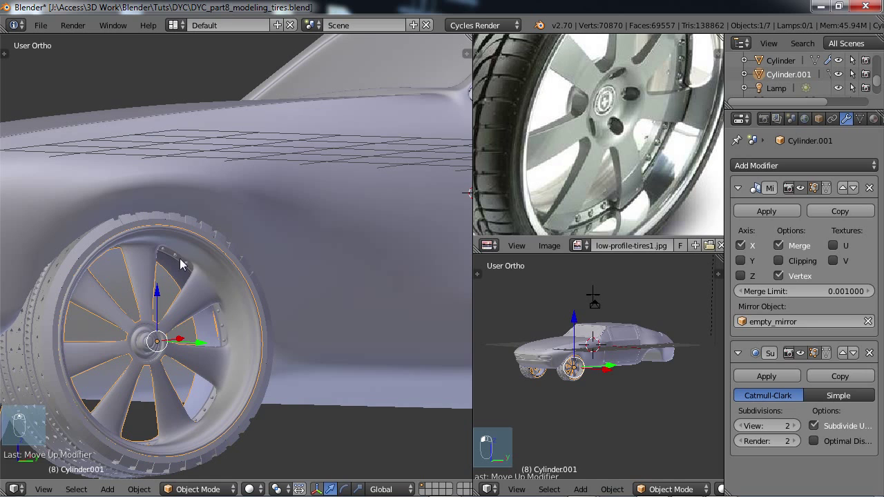
pyautogui.rightClick(176, 260)
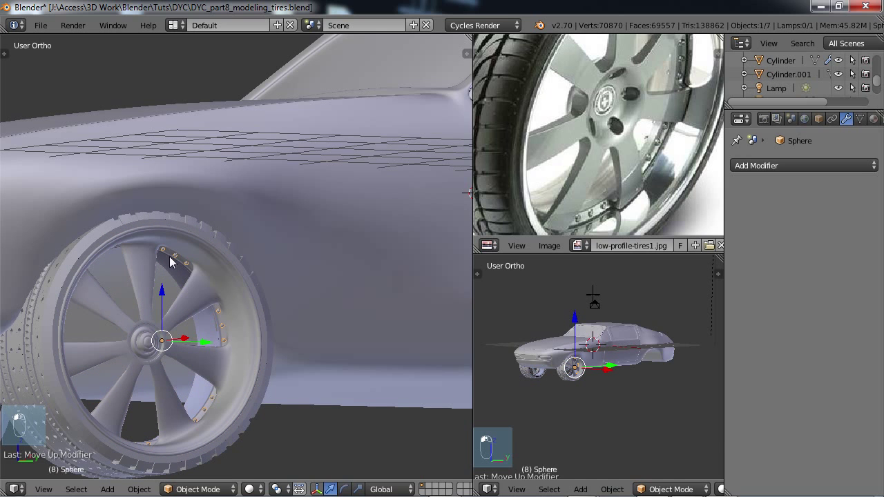
pyautogui.click(777, 165)
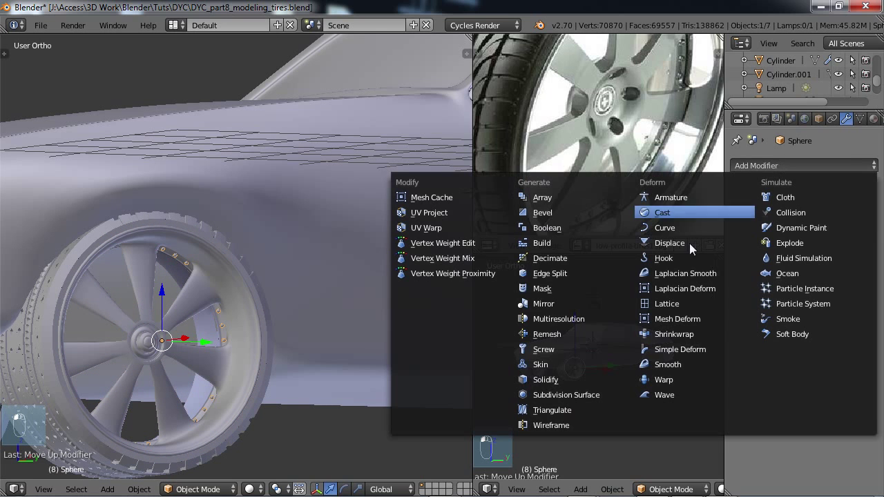
pyautogui.click(557, 303)
pyautogui.click(750, 321)
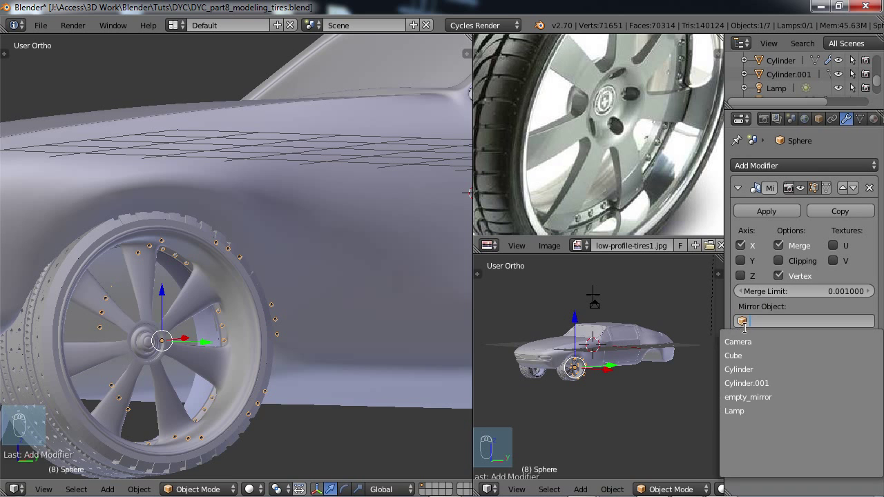
pyautogui.click(748, 397)
# Step: Deselect everything and examine the rivets up close, along with both front wheels under the car
pyautogui.moveTo(386, 364); pyautogui.dragTo(222, 223, button='middle')
pyautogui.scroll(6, 346, 349)
pyautogui.scroll(2, 235, 248)
pyautogui.press('a')
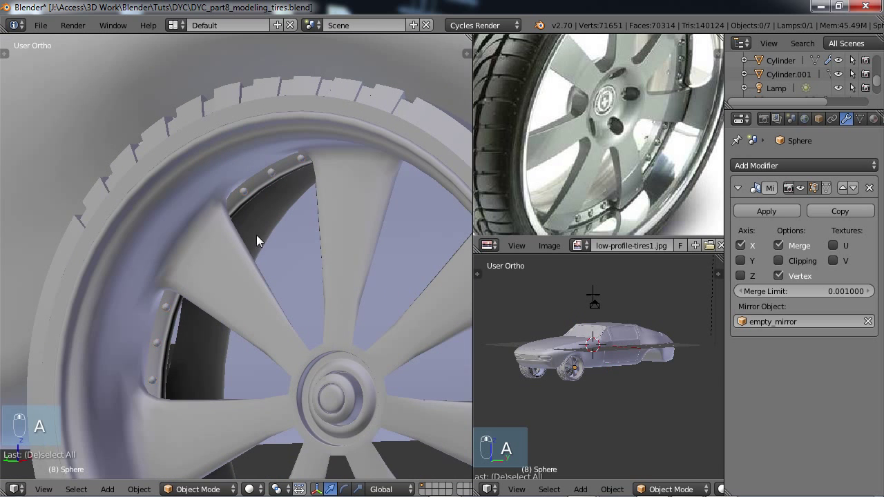
pyautogui.scroll(-7, 256, 232)
pyautogui.scroll(-7, 256, 232)
pyautogui.moveTo(270, 234); pyautogui.dragTo(116, 253, button='middle')
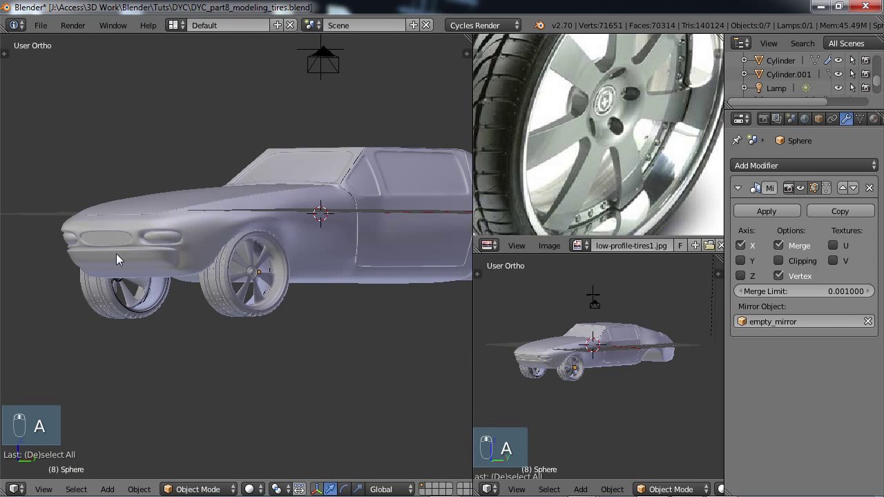
pyautogui.moveTo(221, 284); pyautogui.dragTo(198, 297, button='middle')
pyautogui.scroll(3, 114, 357)
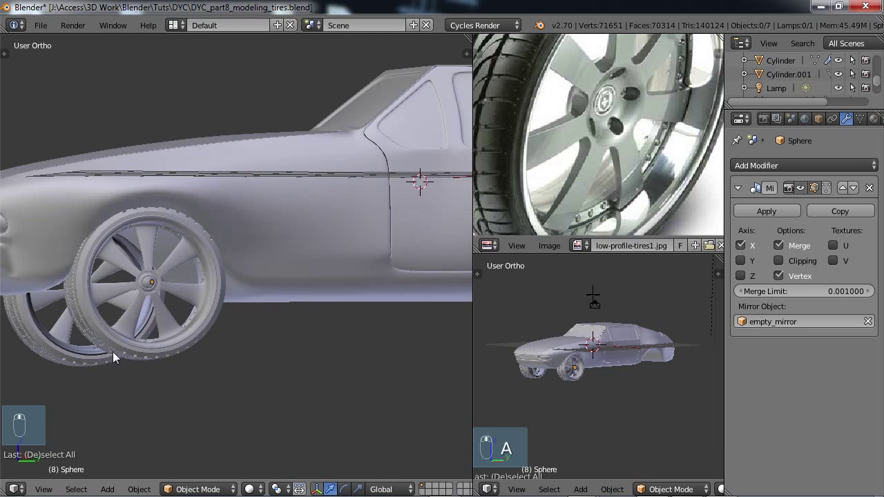
pyautogui.rightClick(81, 319)
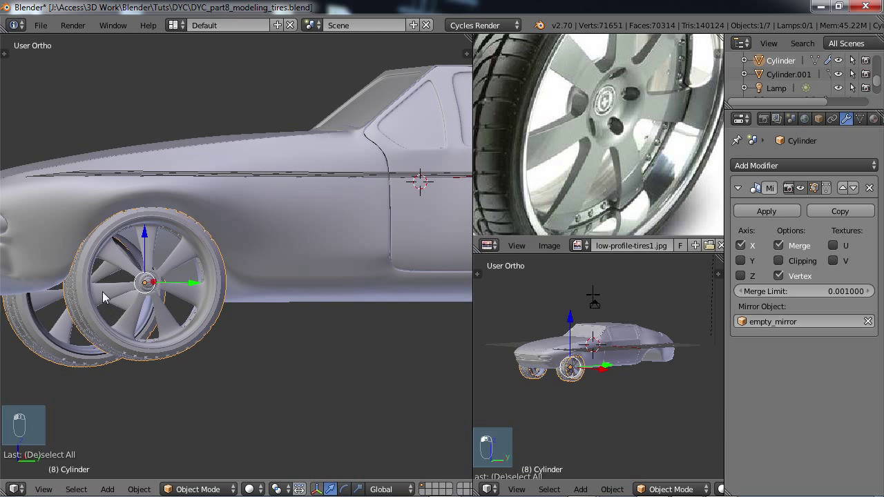
pyautogui.keyDown('shift'); pyautogui.rightClick(102, 297); pyautogui.keyUp('shift')
pyautogui.scroll(3, 149, 297)
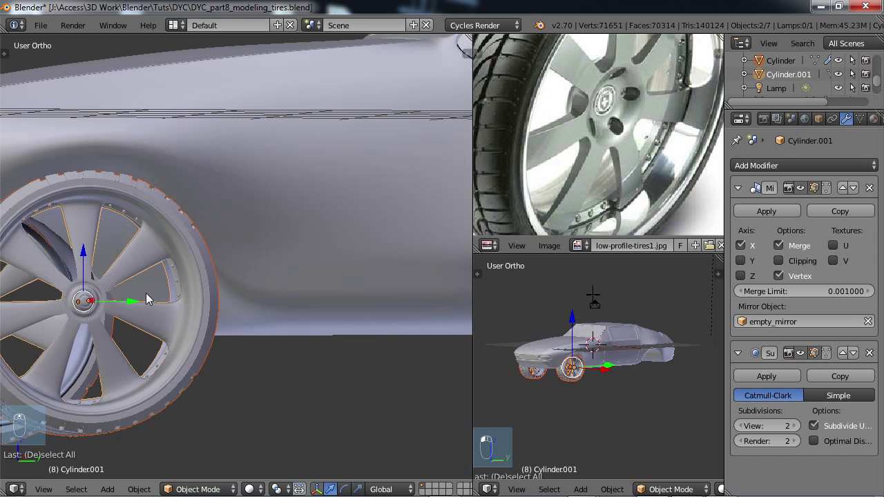
pyautogui.keyDown('shift'); pyautogui.rightClick(137, 222); pyautogui.keyUp('shift')
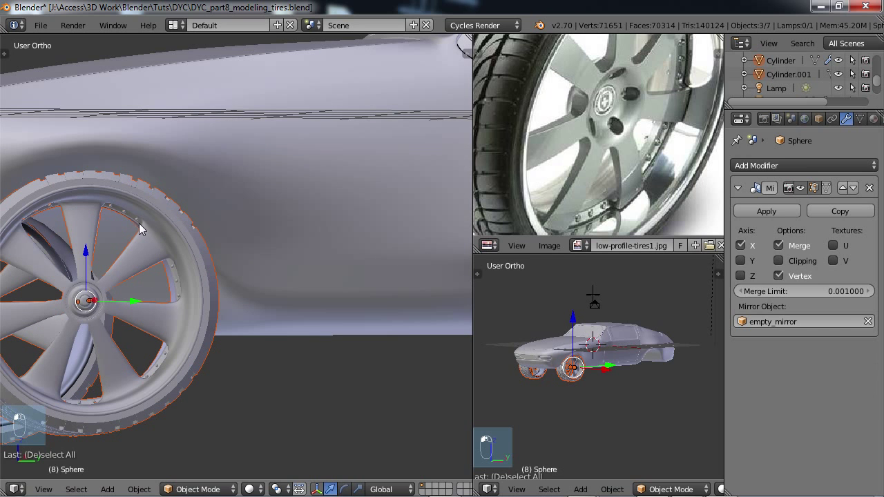
pyautogui.keyDown('shift'); pyautogui.rightClick(138, 224); pyautogui.keyUp('shift')
pyautogui.keyDown('shift'); pyautogui.rightClick(137, 222); pyautogui.keyUp('shift')
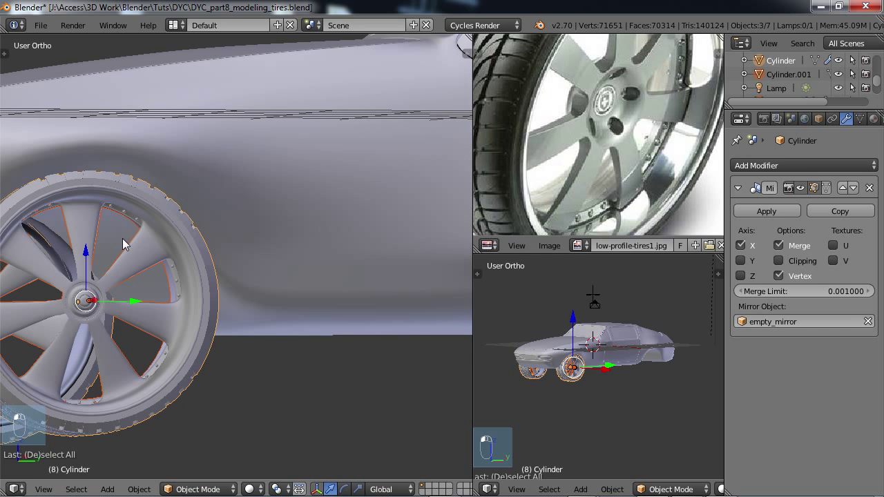
pyautogui.scroll(10, 123, 244)
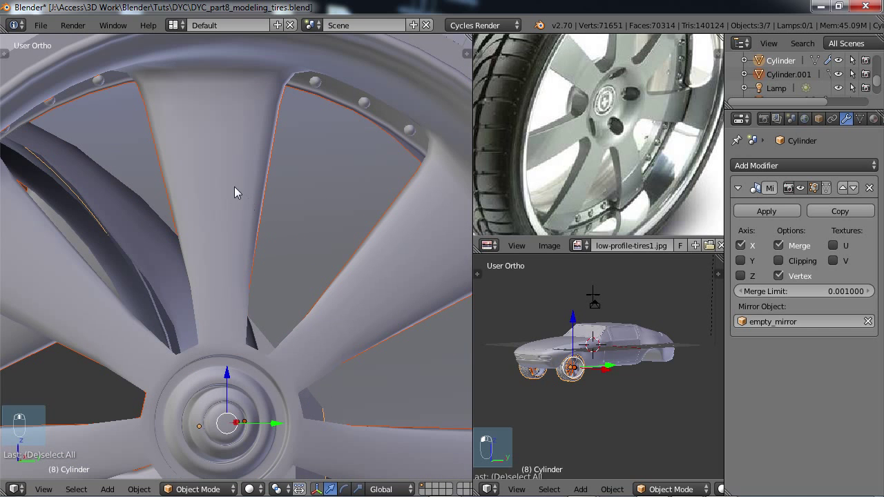
pyautogui.keyDown('shift'); pyautogui.rightClick(286, 115); pyautogui.keyUp('shift')
pyautogui.keyDown('shift'); pyautogui.rightClick(313, 83); pyautogui.keyUp('shift')
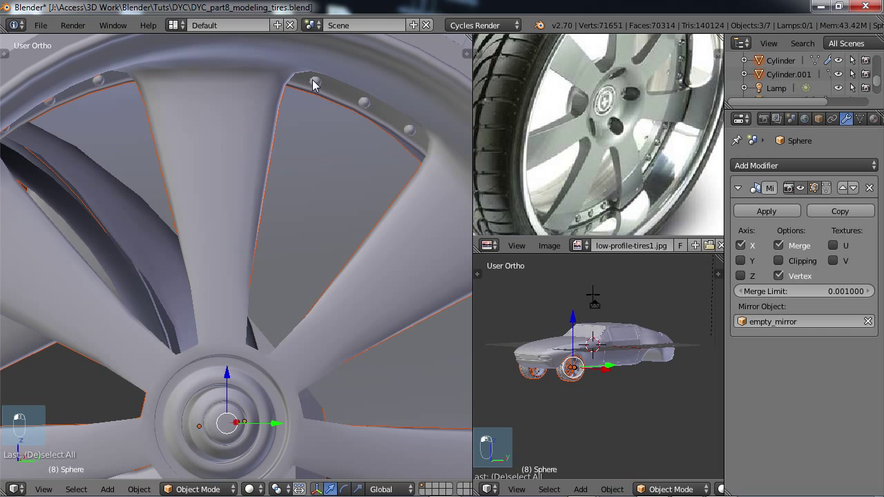
pyautogui.keyDown('shift'); pyautogui.rightClick(314, 81); pyautogui.keyUp('shift')
pyautogui.keyDown('shift'); pyautogui.rightClick(315, 82); pyautogui.keyUp('shift')
pyautogui.keyDown('shift'); pyautogui.rightClick(316, 82); pyautogui.keyUp('shift')
pyautogui.rightClick(319, 81)
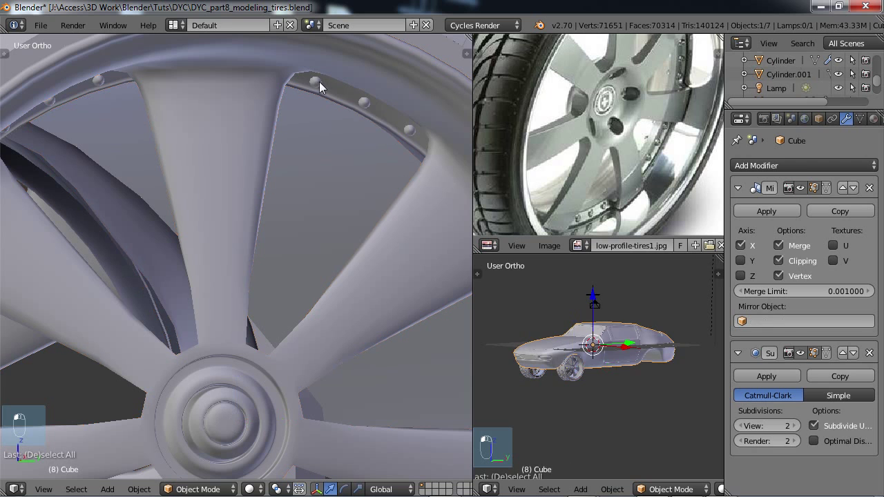
# Step: Select the rivets, the wheel rim and the tyre of the front wheel together
pyautogui.rightClick(368, 100)
pyautogui.keyDown('shift'); pyautogui.rightClick(252, 155); pyautogui.keyUp('shift')
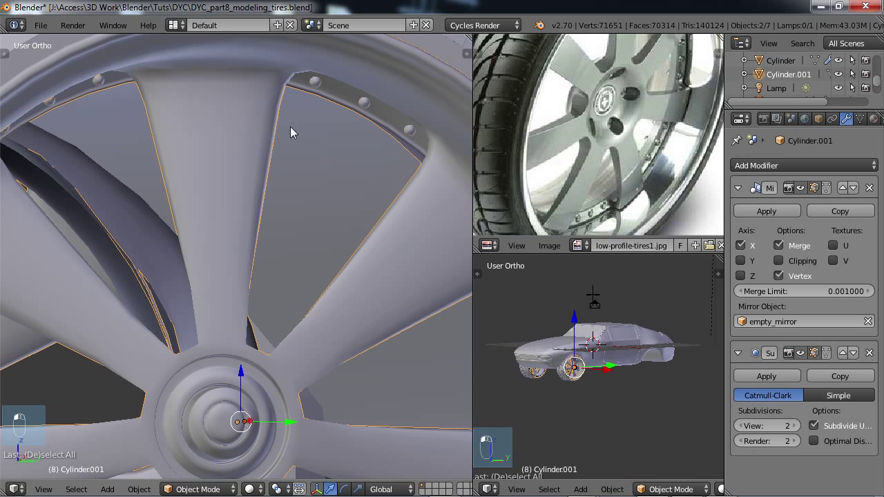
pyautogui.keyDown('shift'); pyautogui.rightClick(427, 81); pyautogui.keyUp('shift')
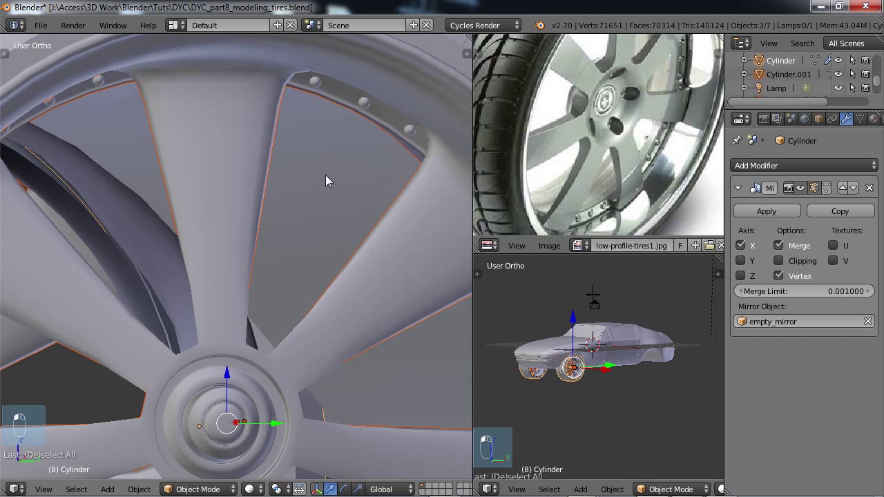
pyautogui.scroll(-7, 326, 176)
pyautogui.moveTo(289, 239); pyautogui.dragTo(266, 245, button='middle')
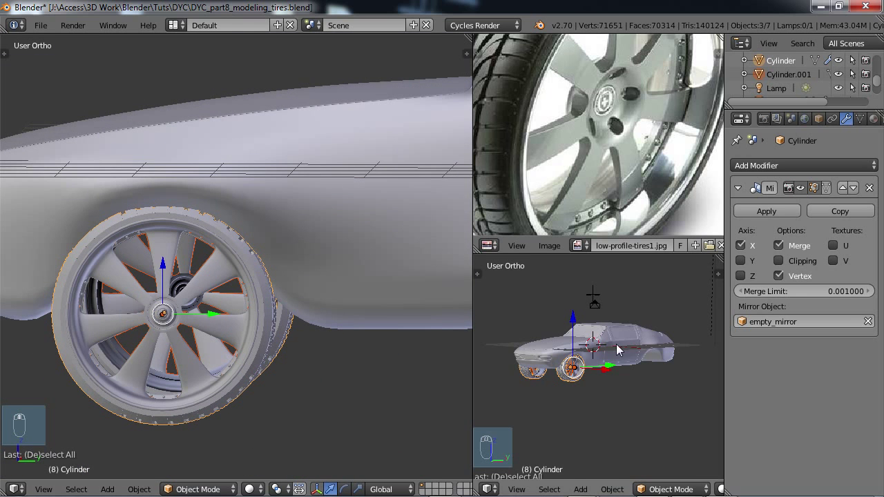
# Step: Duplicate the selected wheel parts and move the copies along Y onto the rear wheel of the side-view sketch
pyautogui.hotkey('ctrl', 'Up')
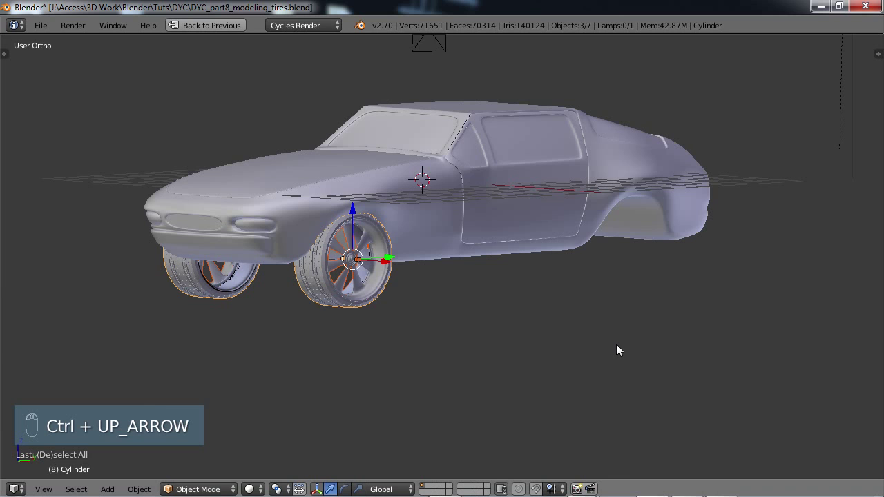
pyautogui.press('KP_3')
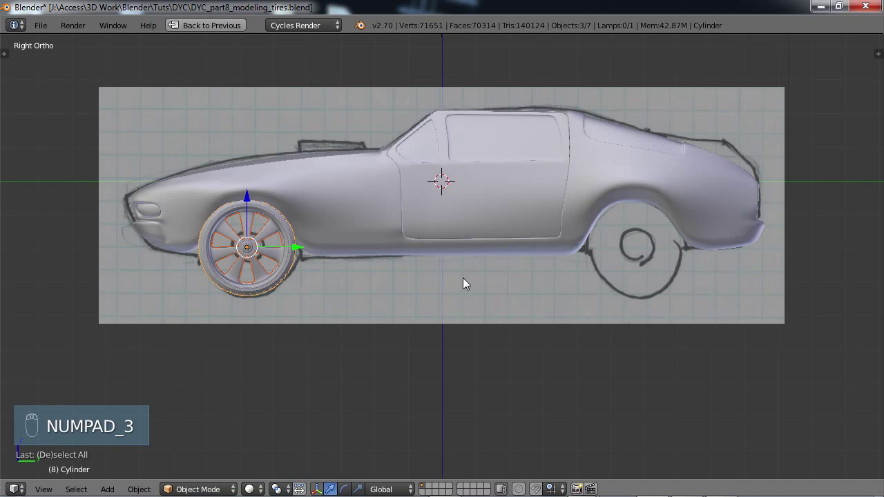
pyautogui.hotkey('shift', 'd')
pyautogui.rightClick(329, 266)
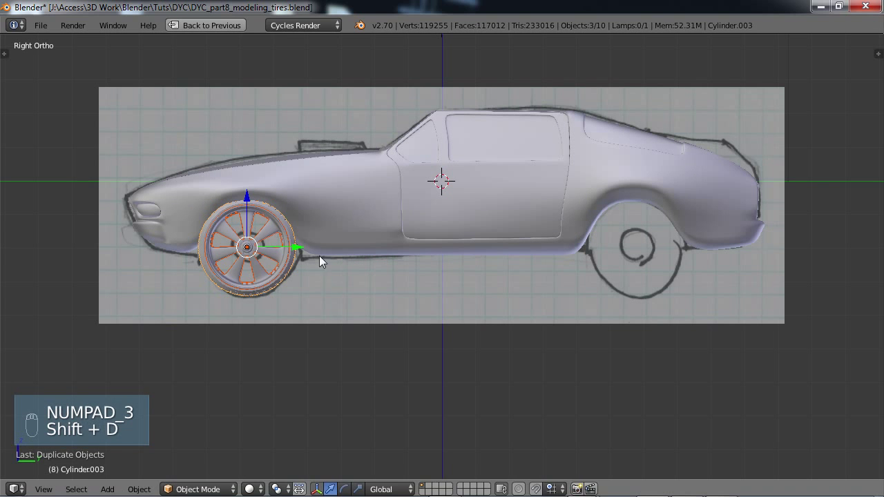
pyautogui.moveTo(299, 246); pyautogui.dragTo(690, 248)
# Step: Save the scene over the existing DYC_part8_modeling_tires.blend file
pyautogui.moveTo(240, 354); pyautogui.dragTo(410, 268, button='middle')
pyautogui.press('KP_1')
pyautogui.scroll(3, 402, 280)
pyautogui.scroll(-3, 480, 260)
pyautogui.scroll(2, 444, 269)
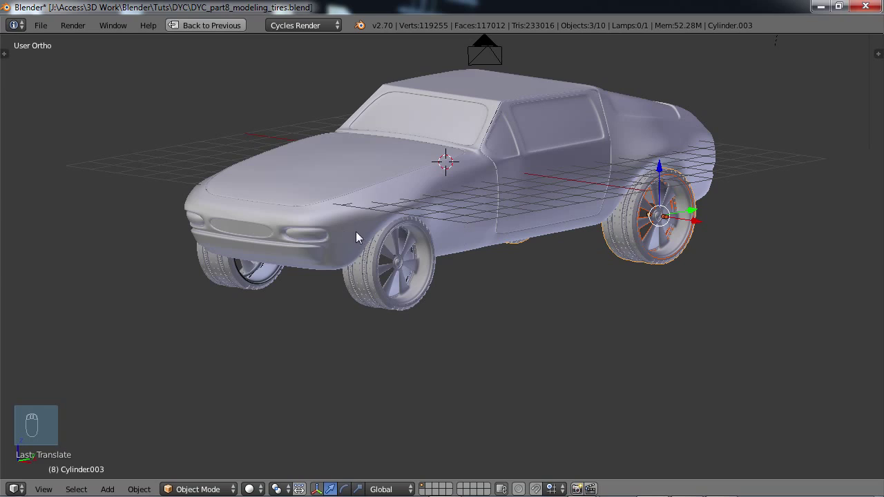
pyautogui.moveTo(487, 231); pyautogui.dragTo(551, 296, button='middle')
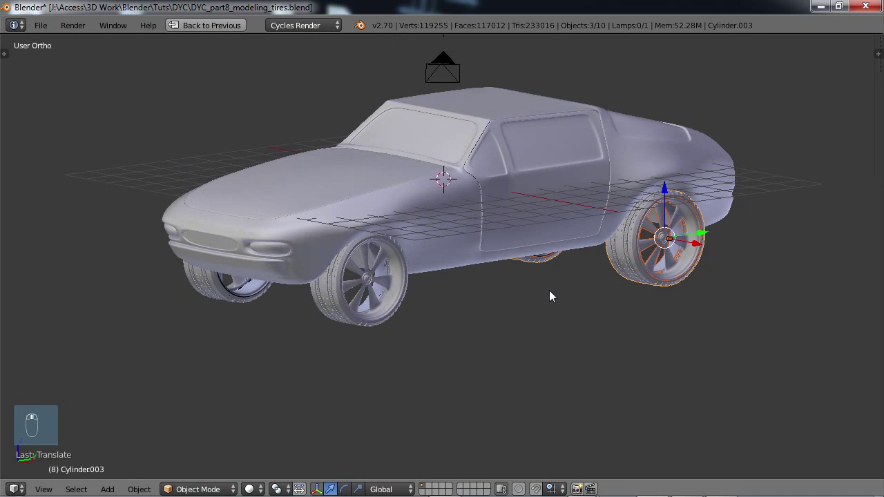
pyautogui.hotkey('ctrl', 's')
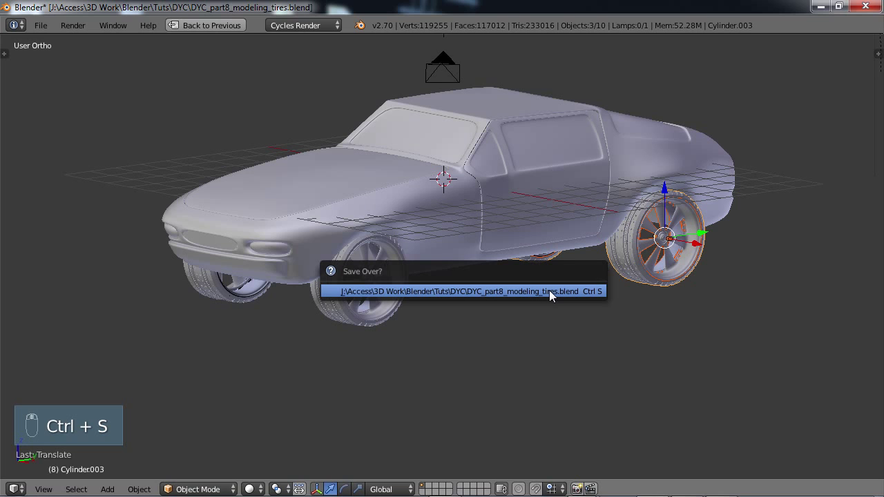
pyautogui.click(550, 291)
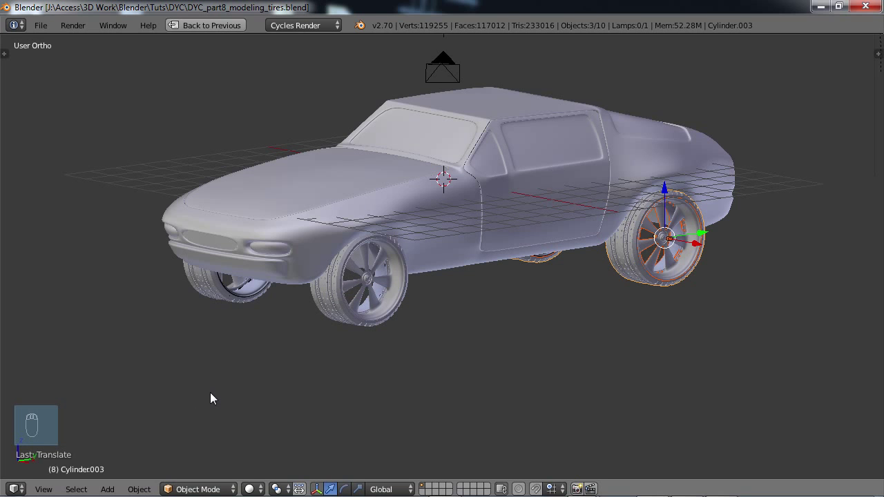
# Step: Switch the viewport to rendered shading and examine the front tyre's tread up close
pyautogui.hotkey('shift', 'z')
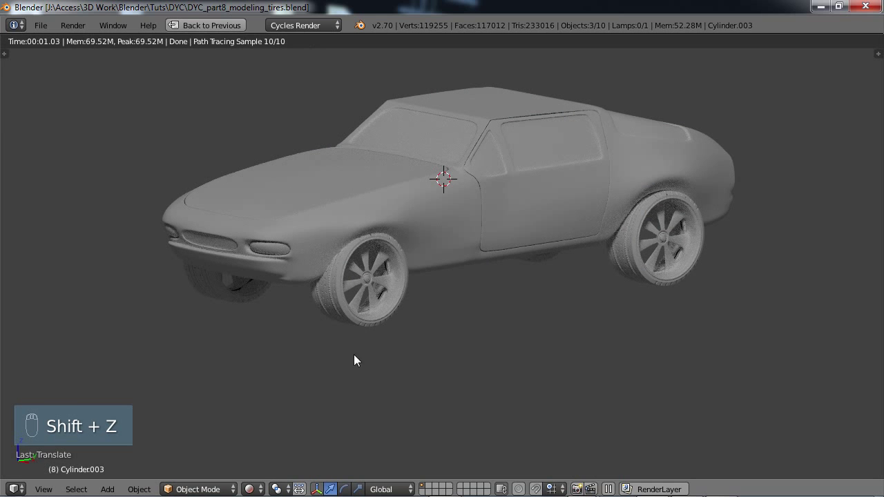
pyautogui.moveTo(435, 335); pyautogui.dragTo(466, 312, button='middle')
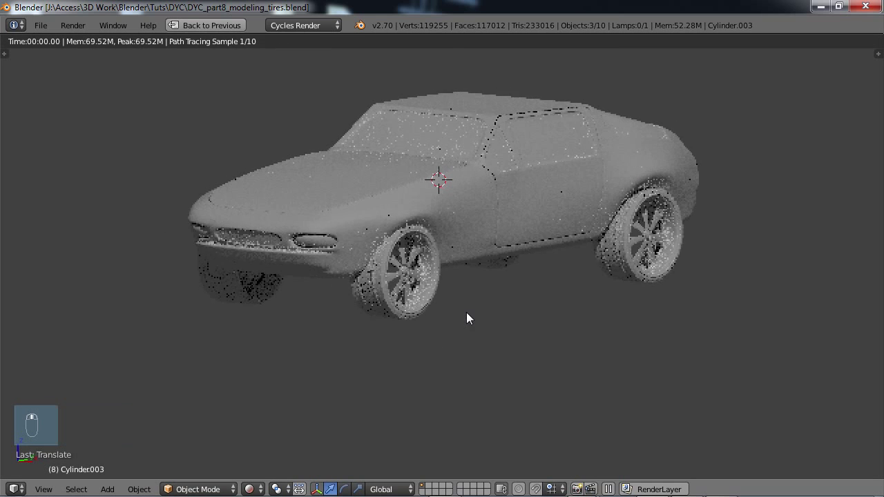
pyautogui.scroll(3, 456, 335)
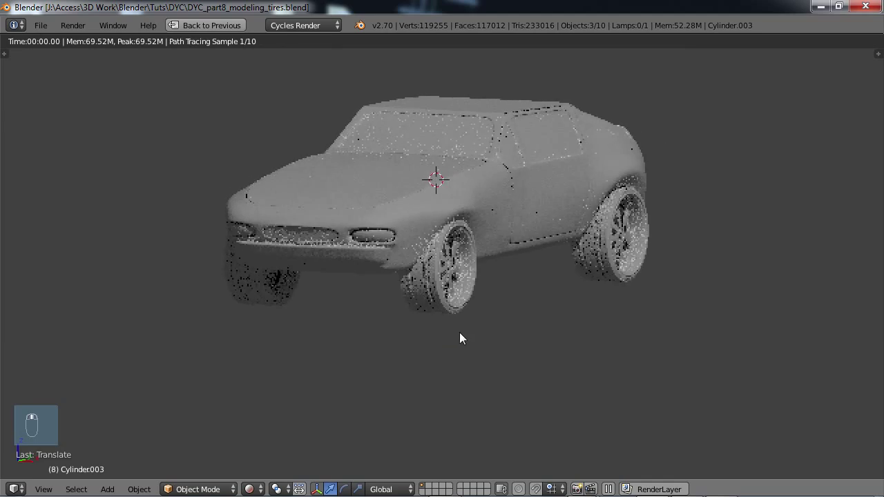
pyautogui.scroll(4, 459, 335)
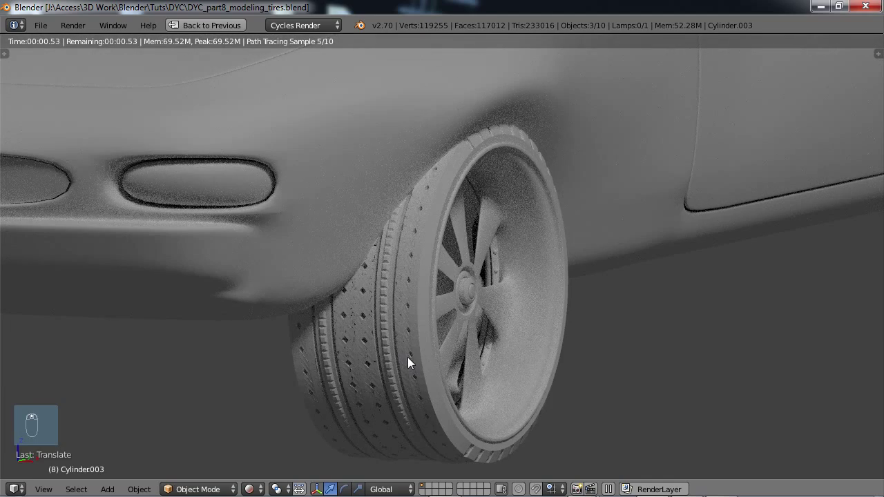
pyautogui.scroll(5, 384, 373)
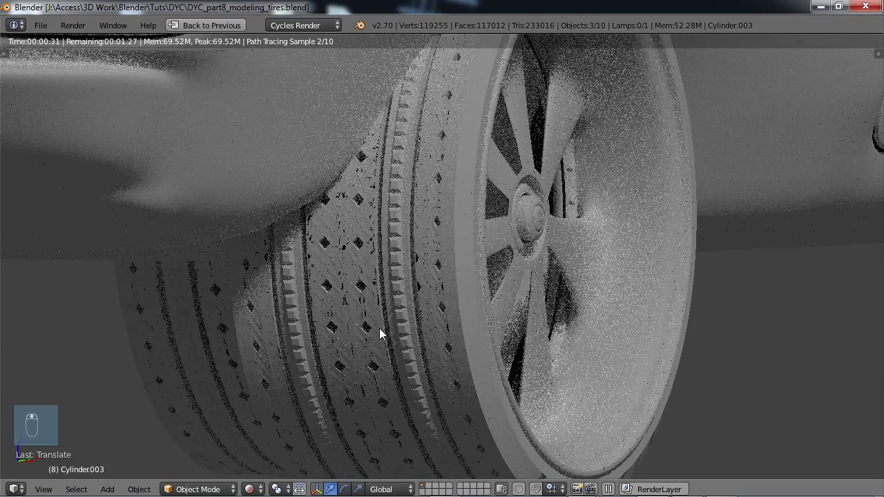
pyautogui.scroll(1, 362, 317)
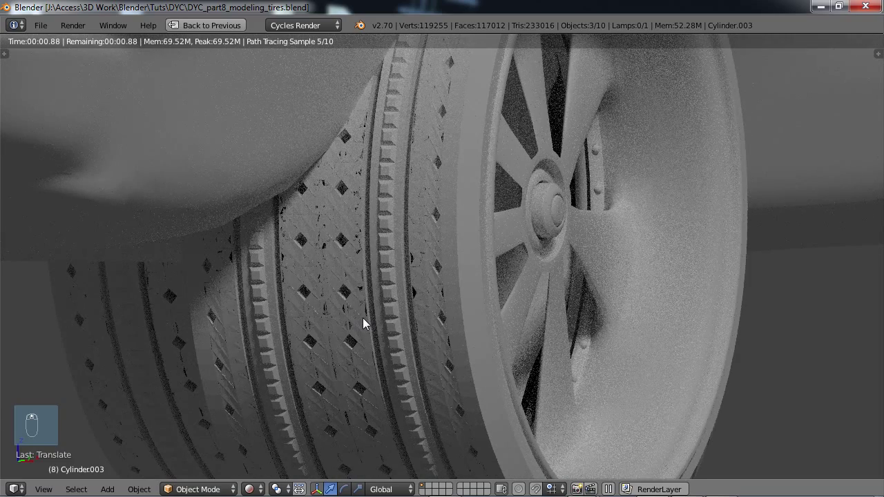
pyautogui.scroll(-4, 423, 293)
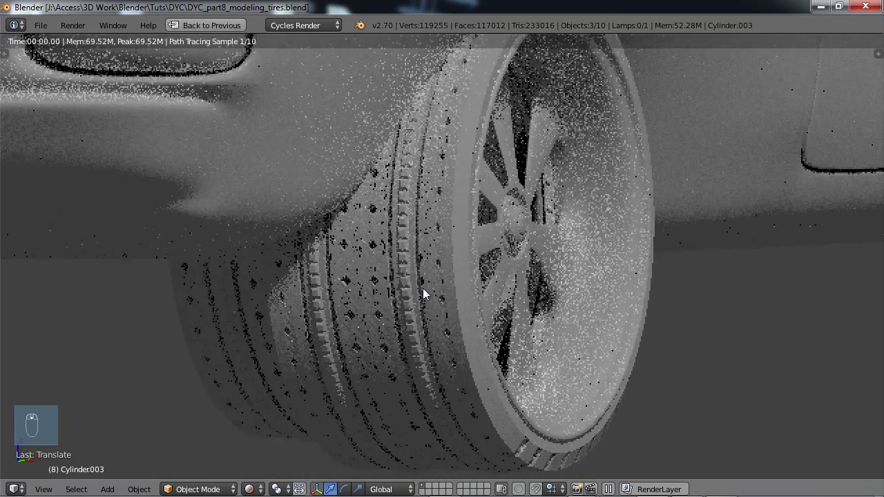
# Step: Examine the front wheel's rim, spokes and tyre sidewall in the rendered preview, from below and from the front
pyautogui.moveTo(422, 293); pyautogui.dragTo(622, 334, button='middle')
pyautogui.scroll(2, 450, 368)
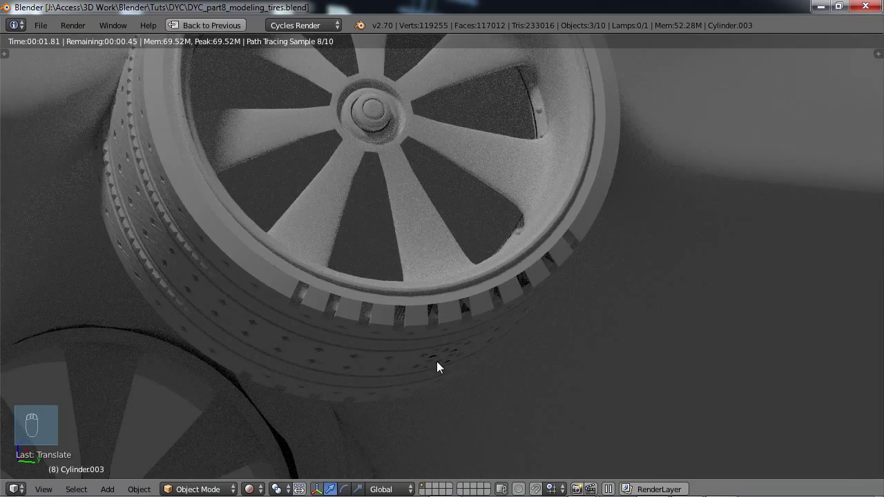
pyautogui.scroll(-1, 436, 367)
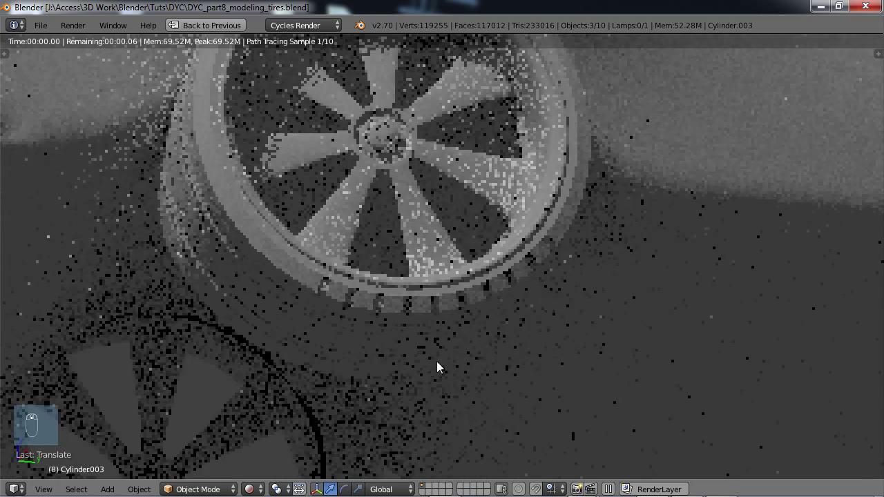
pyautogui.scroll(-1, 432, 297)
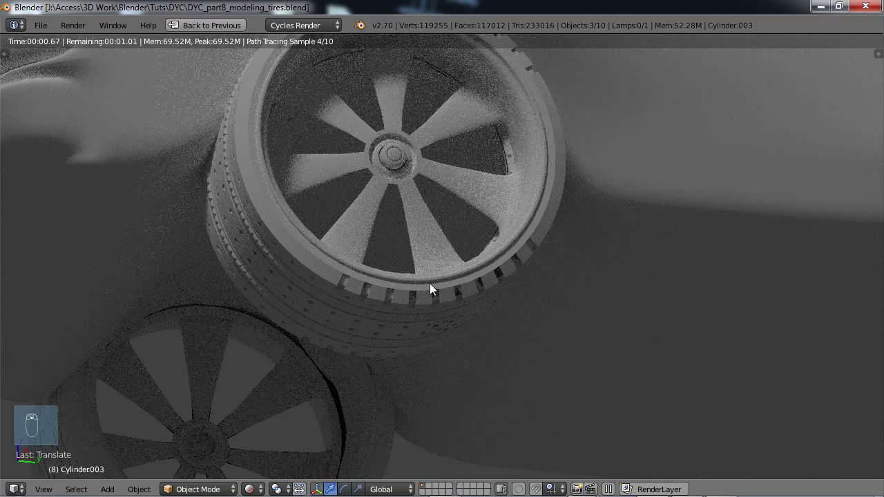
pyautogui.scroll(-1, 428, 293)
pyautogui.moveTo(427, 294); pyautogui.dragTo(375, 258, button='middle')
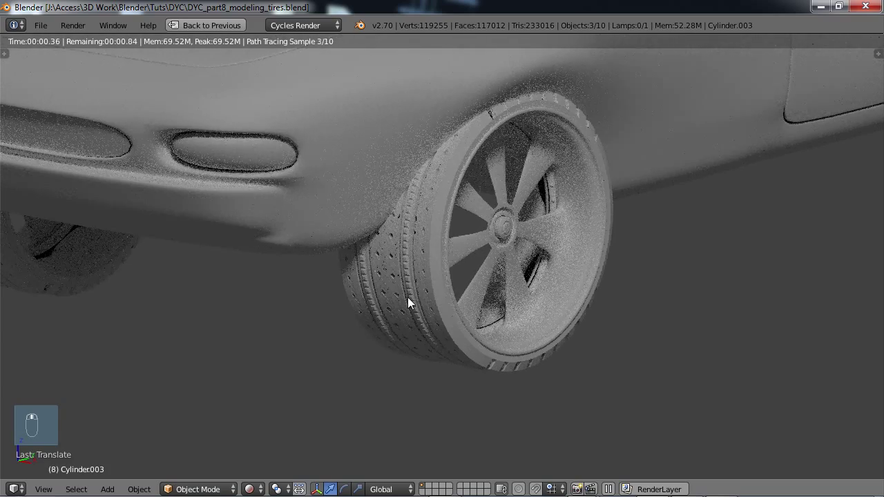
pyautogui.scroll(3, 415, 272)
pyautogui.scroll(-3, 437, 255)
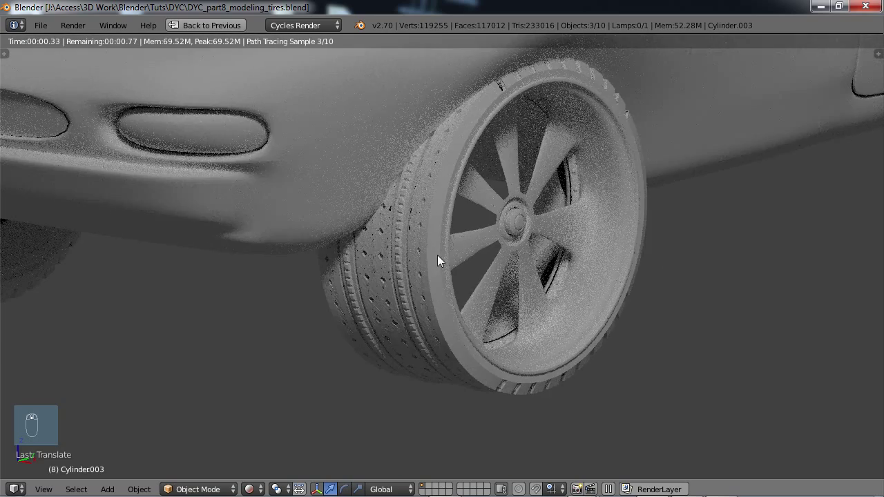
pyautogui.moveTo(428, 263); pyautogui.dragTo(443, 246, button='middle')
pyautogui.scroll(-3, 442, 240)
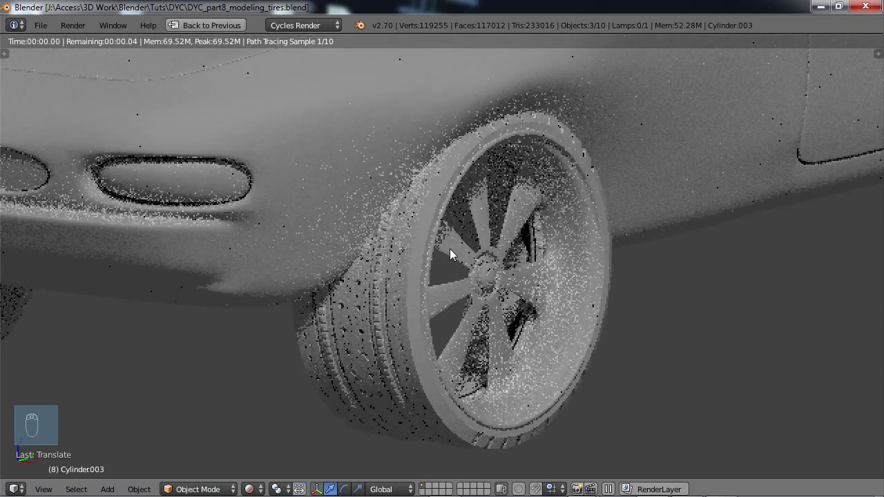
# Step: Examine the whole car with its front and rear wheels in the rendered preview, from beneath and from above
pyautogui.scroll(-5, 455, 290)
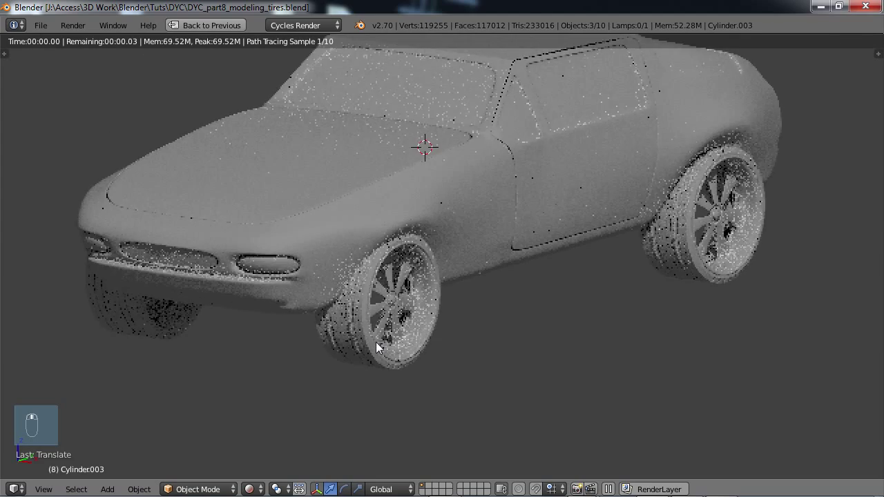
pyautogui.moveTo(377, 335); pyautogui.dragTo(421, 315, button='middle')
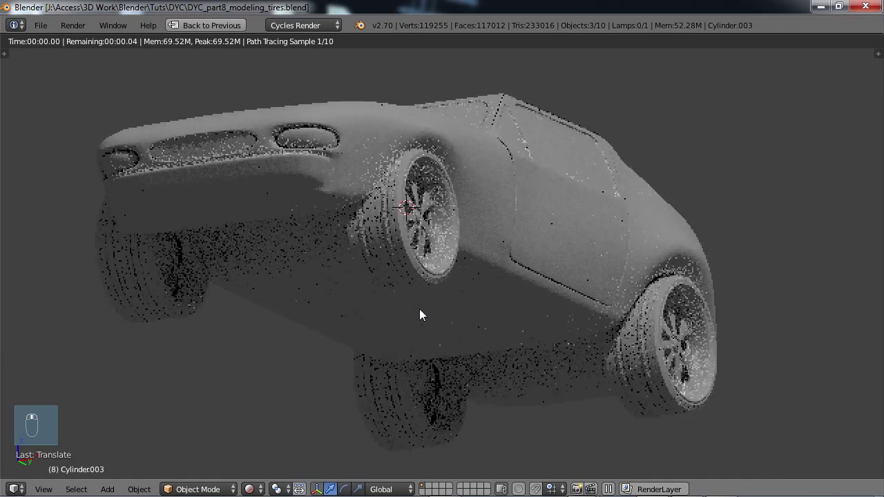
pyautogui.scroll(4, 421, 310)
pyautogui.scroll(-6, 396, 315)
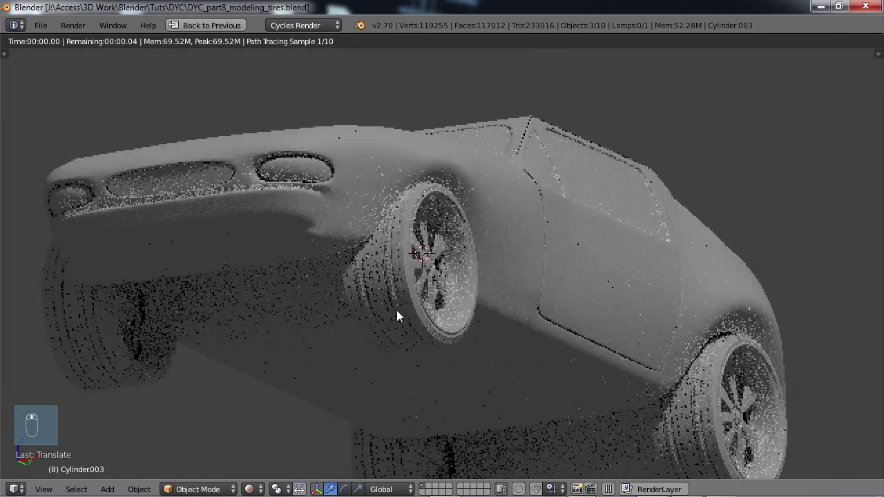
pyautogui.moveTo(451, 316); pyautogui.dragTo(435, 334, button='middle')
pyautogui.scroll(2, 402, 331)
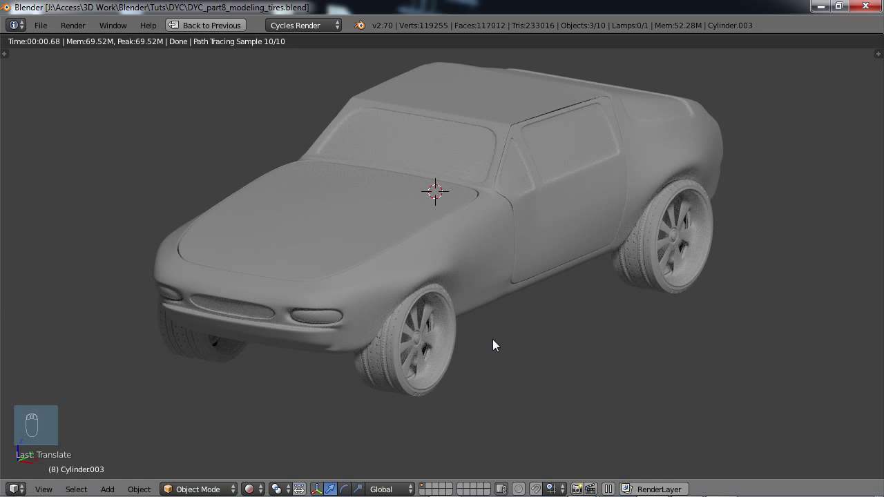
pyautogui.moveTo(485, 364); pyautogui.dragTo(450, 371, button='middle')
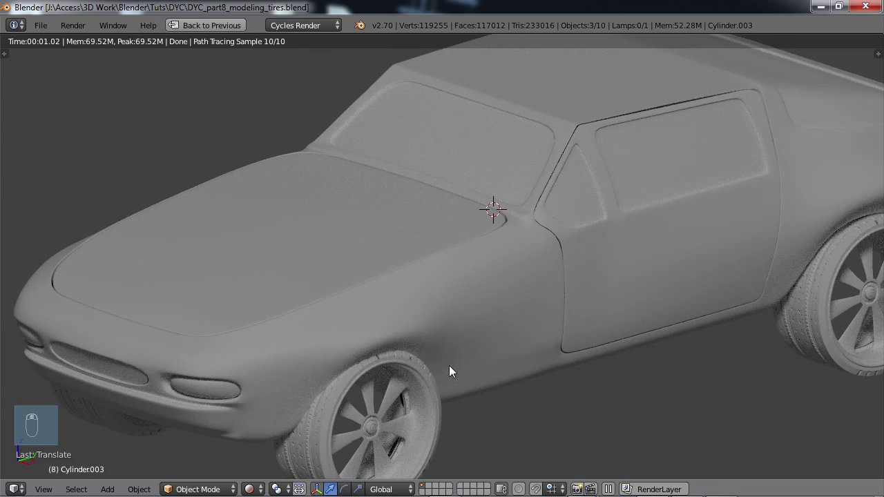